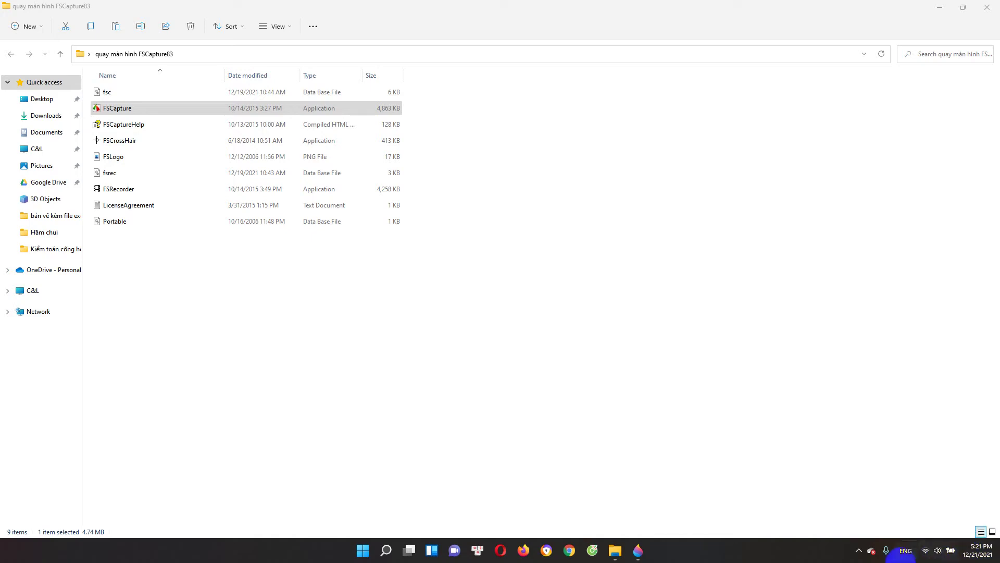
Minimize the current folder window to reveal the desktop.
left_click(859, 553)
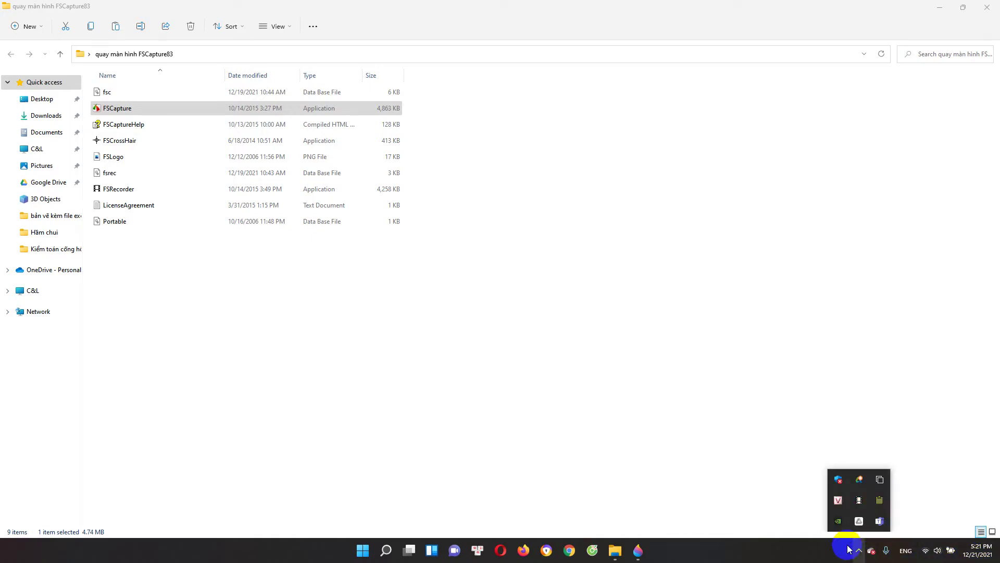
left_click(939, 7)
left_click(576, 327)
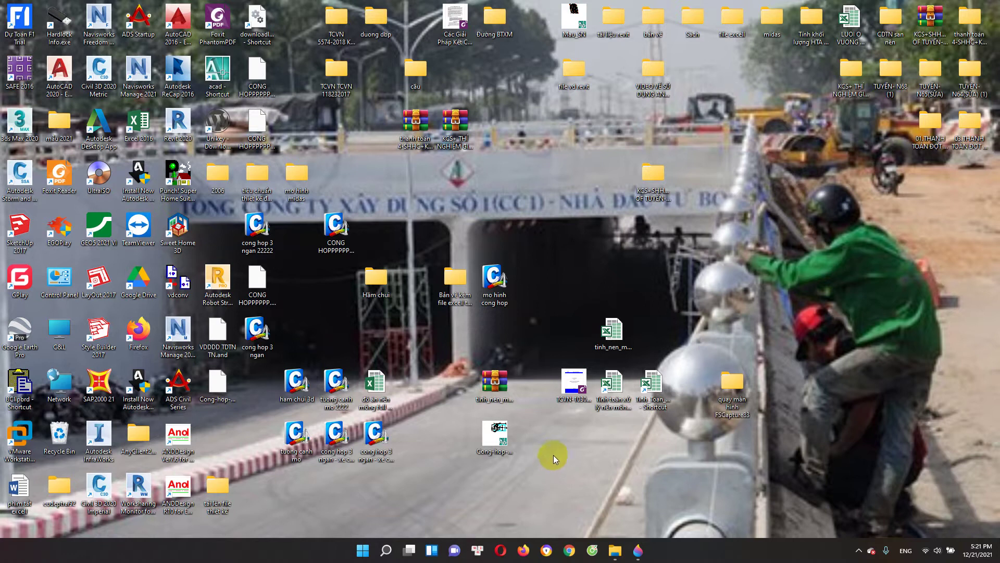
left_click(592, 380)
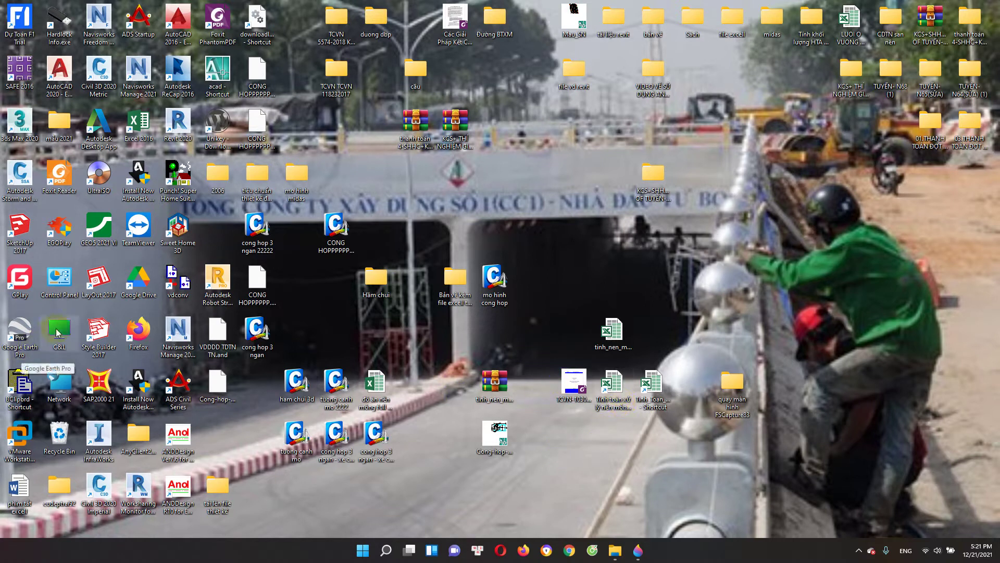
left_click(279, 328)
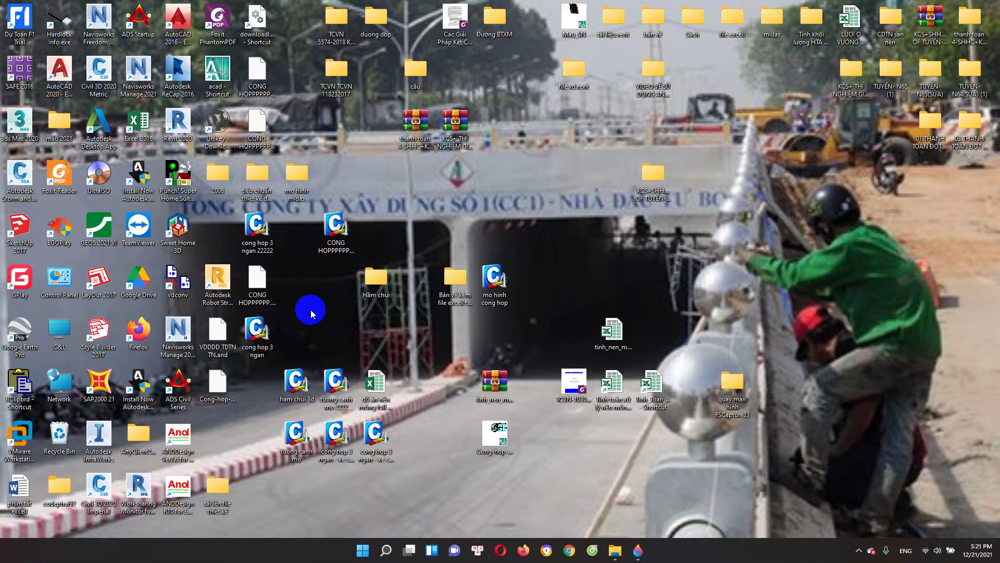
left_click(32, 96)
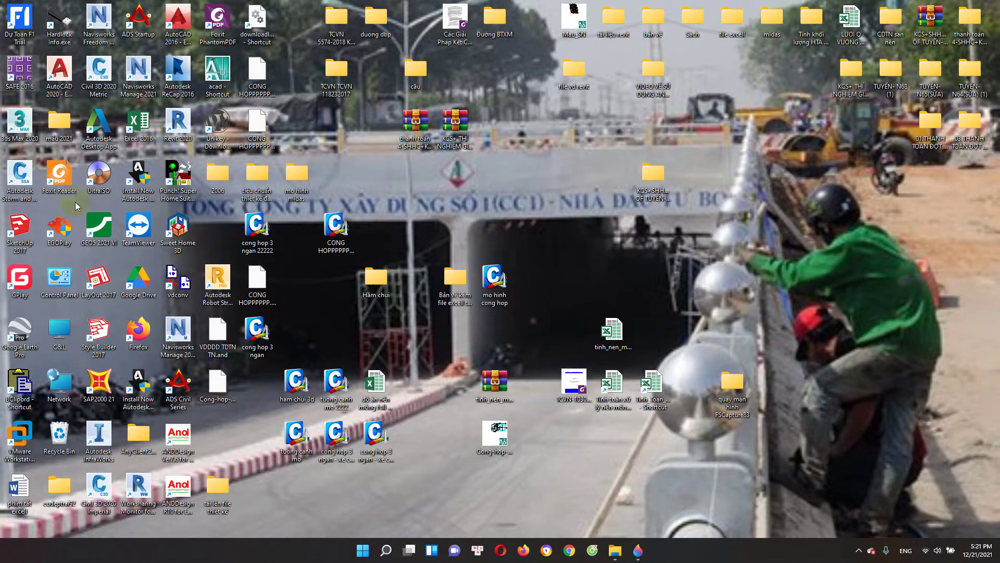
Browse C&L › 3D Objects › Bản file › tính toán tường chắn trọng lực › update folder.
double_click(59, 336)
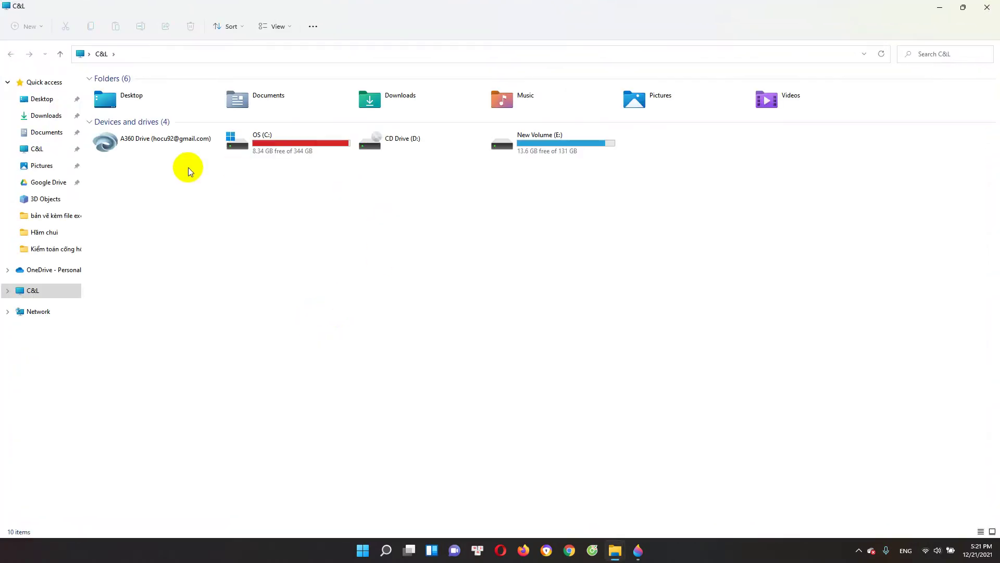
left_click(62, 200)
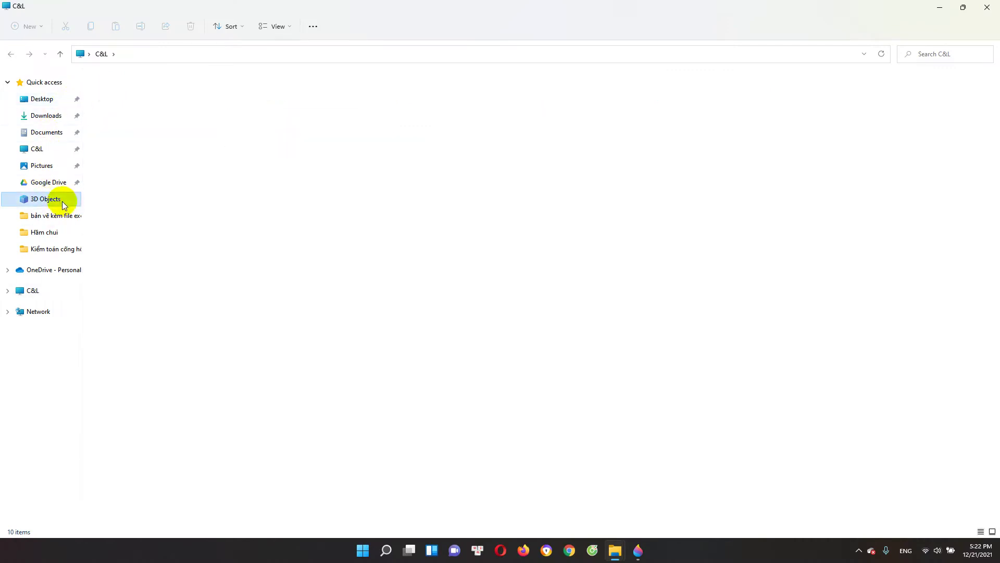
double_click(118, 110)
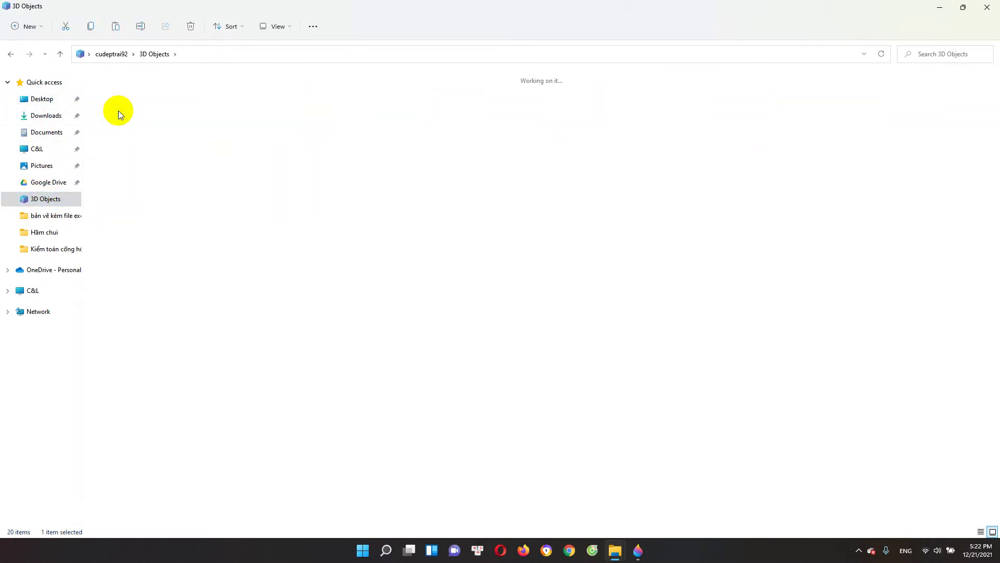
double_click(236, 116)
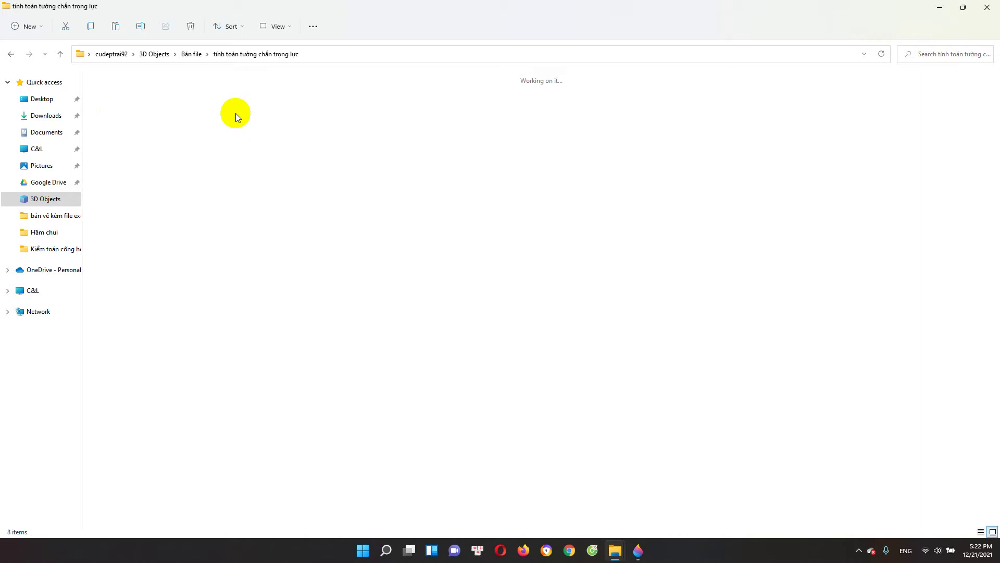
double_click(101, 127)
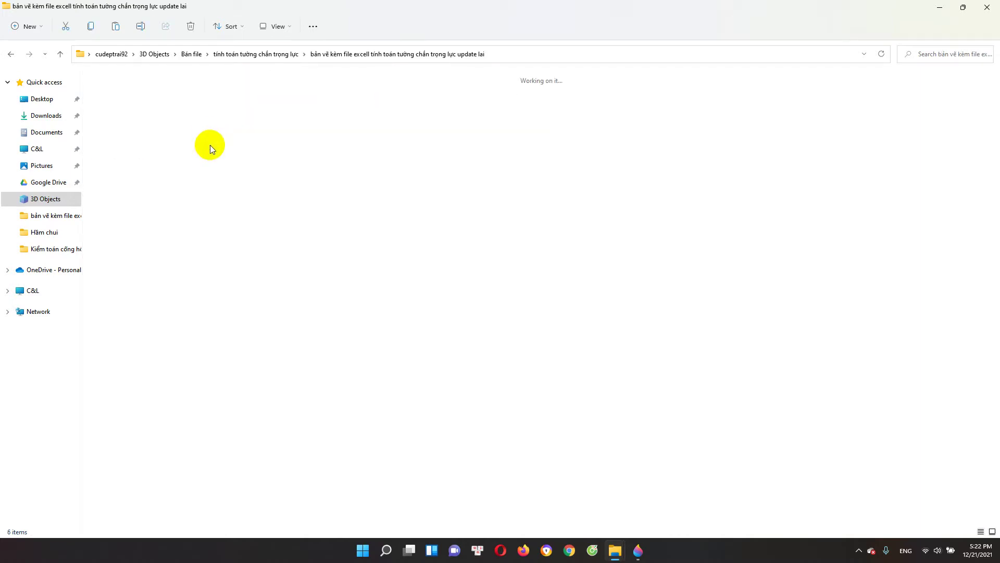
left_click(150, 146)
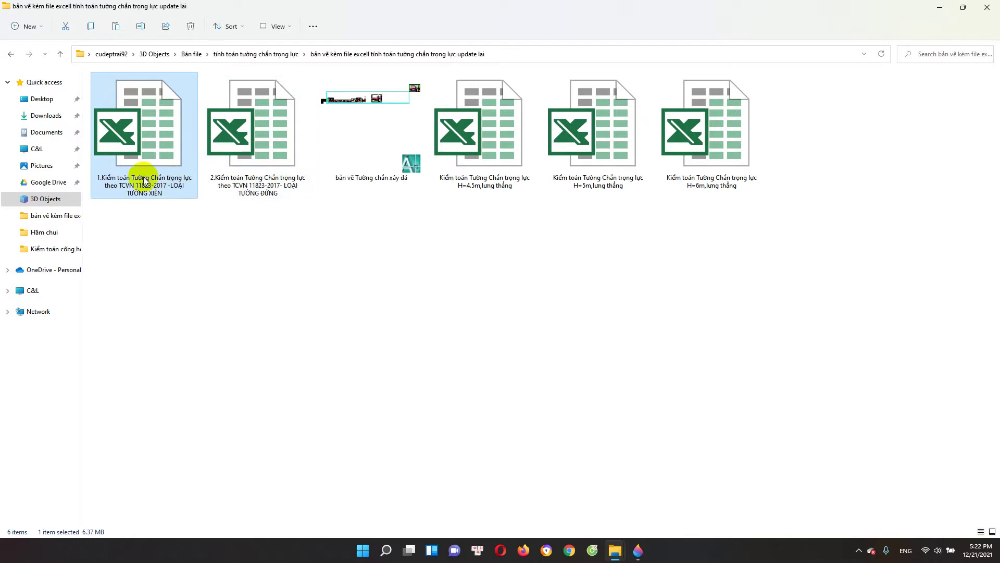
left_click(163, 186)
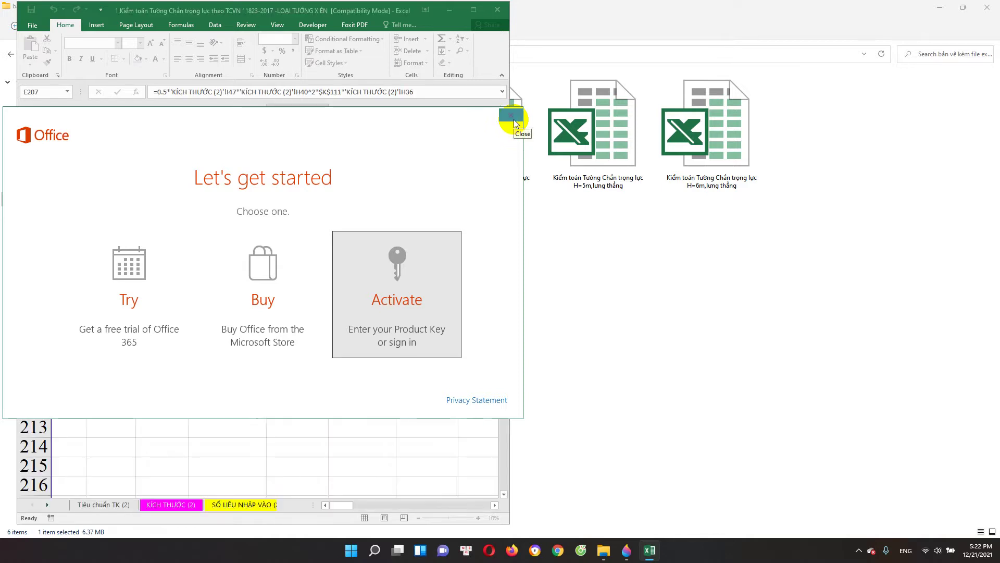
Dismiss the Office activation prompt and open the H=6m straight-back wall workbook on the right.
left_click(513, 118)
left_click(736, 157)
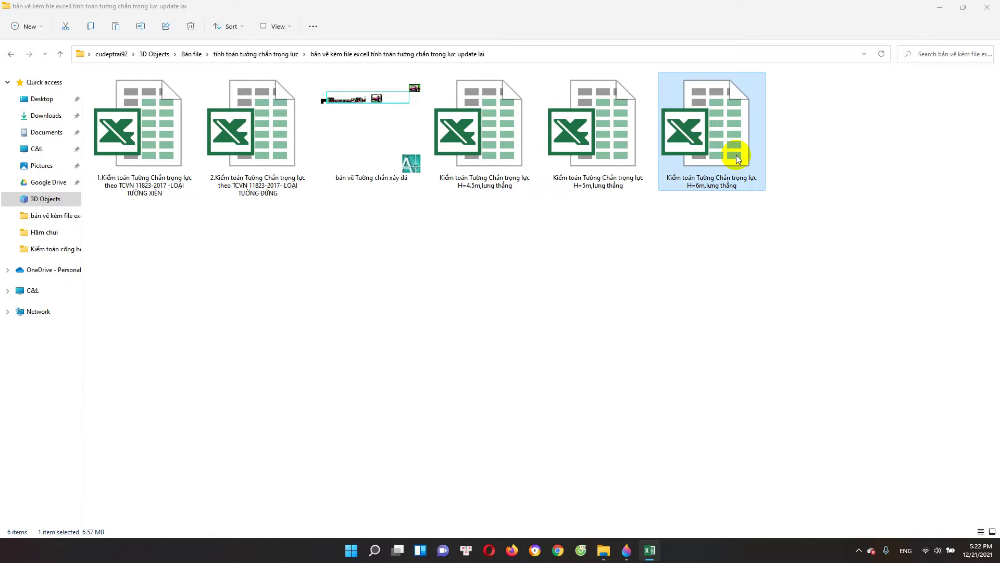
double_click(724, 180)
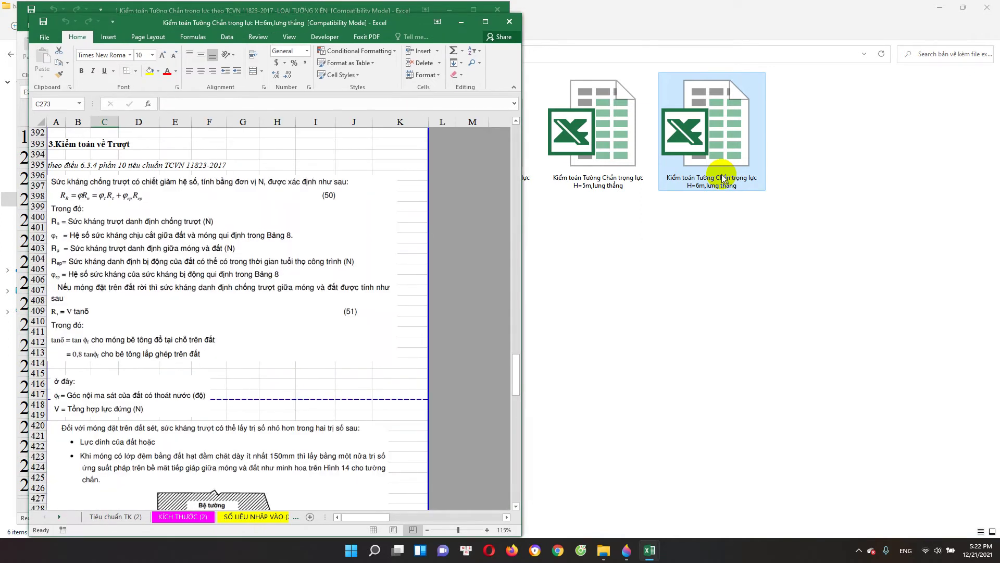
left_click_drag(333, 23, 788, 22)
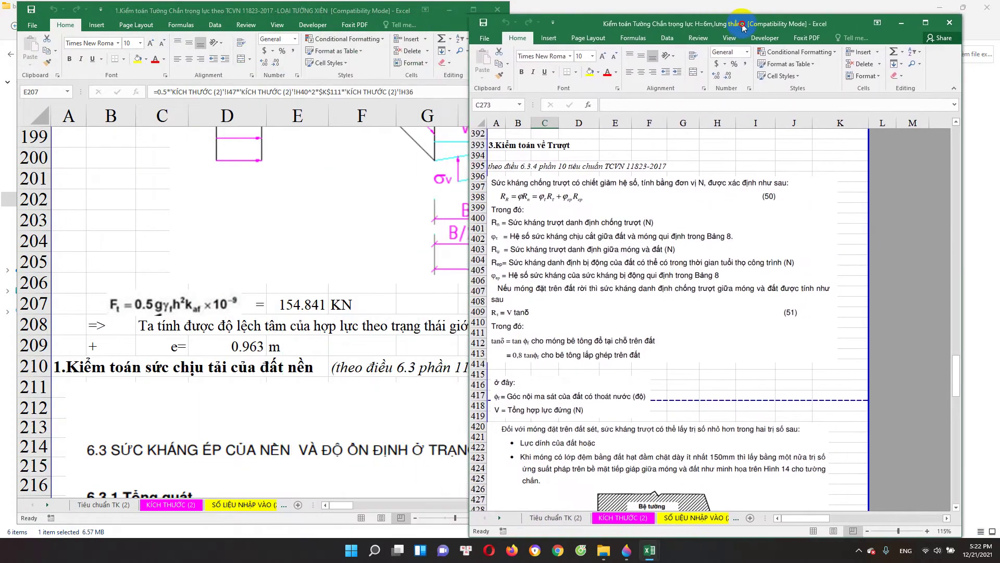
Check the H=6m workbook's KÍCH THƯỚC (2) sheet, close it, and open the vertical-wall workbook.
left_click(636, 517)
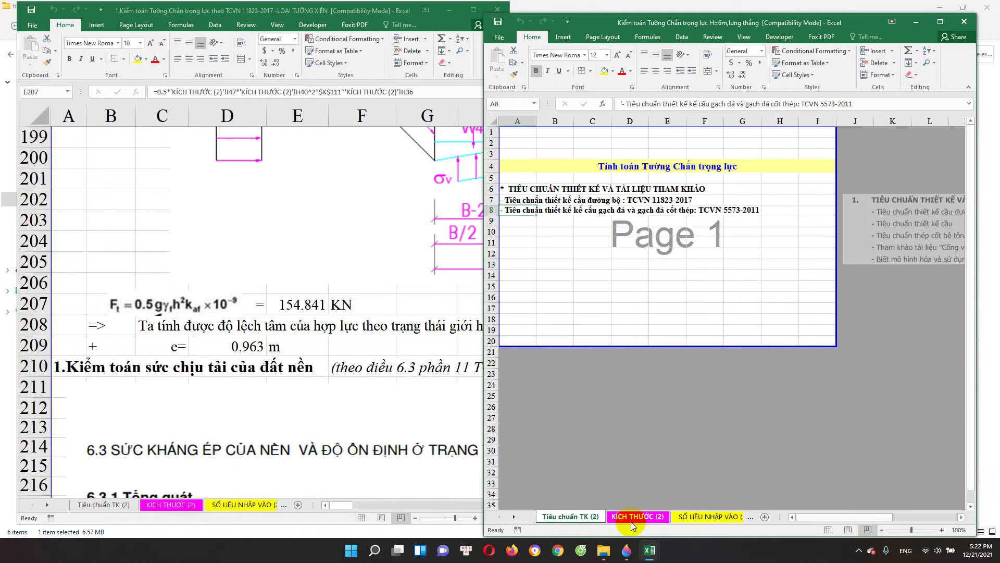
scroll(584, 299, "up", 4)
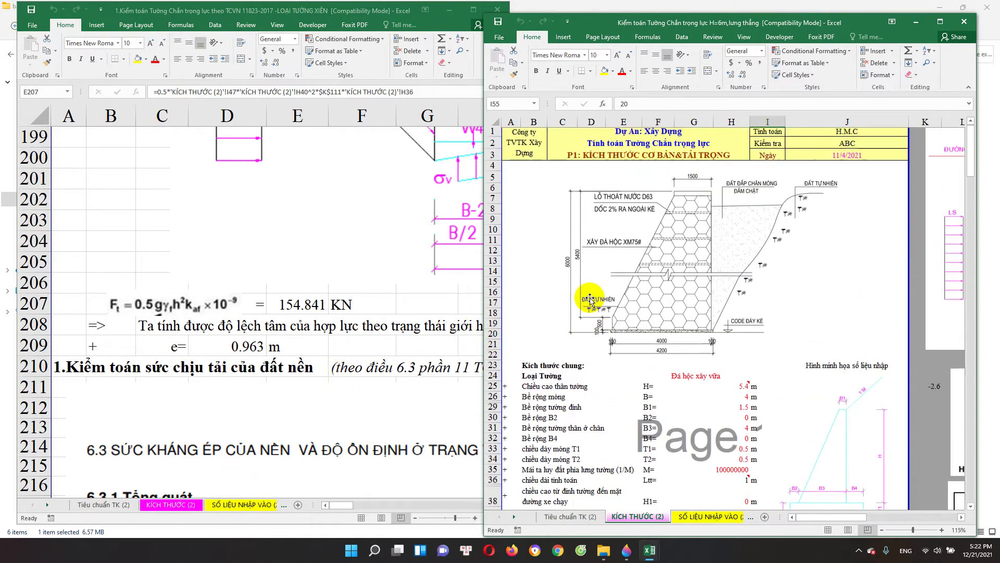
left_click(964, 22)
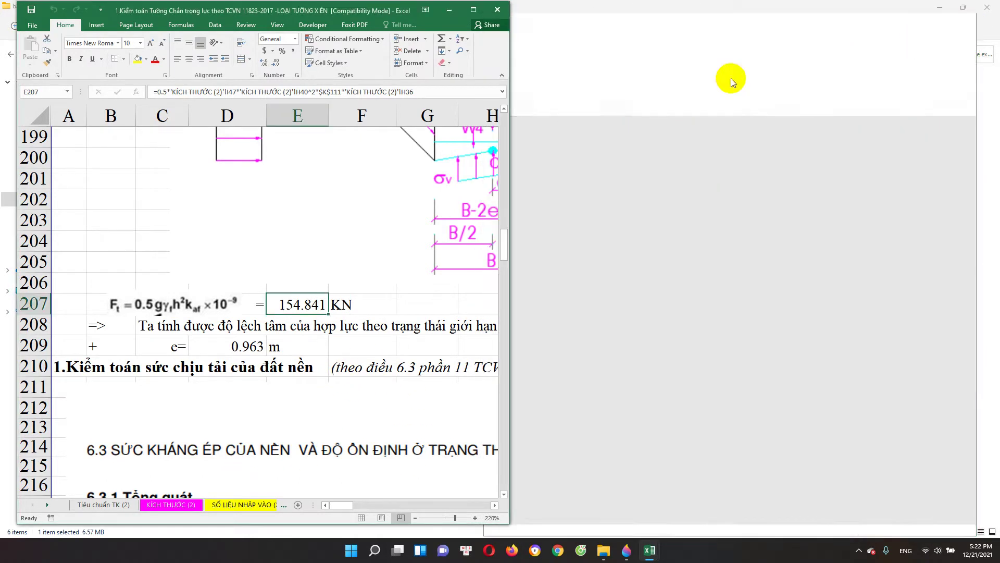
double_click(598, 11)
double_click(764, 194)
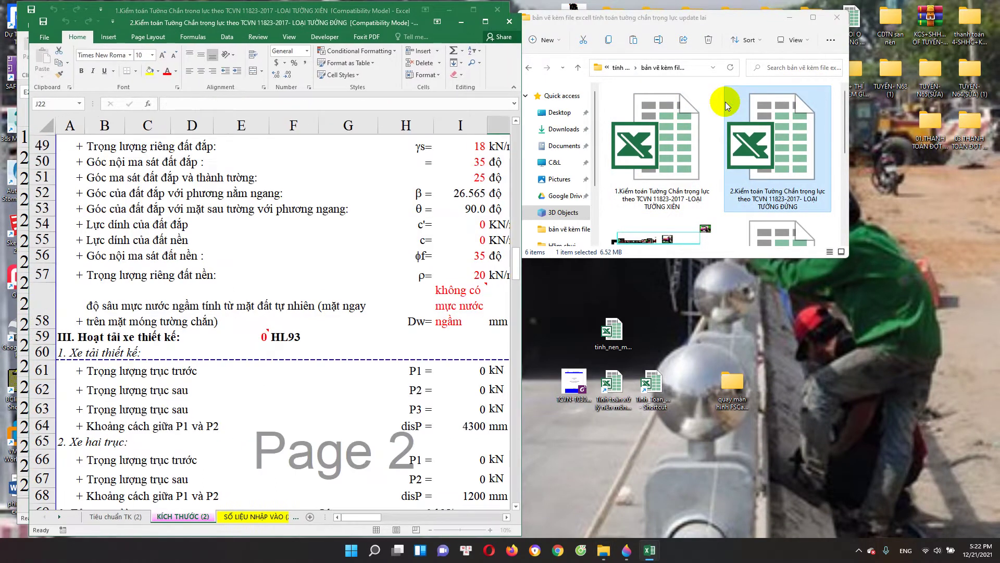
Snap the vertical-wall workbook to the right half of the screen.
left_click(790, 18)
left_click_drag(334, 23, 341, 24)
double_click(341, 25)
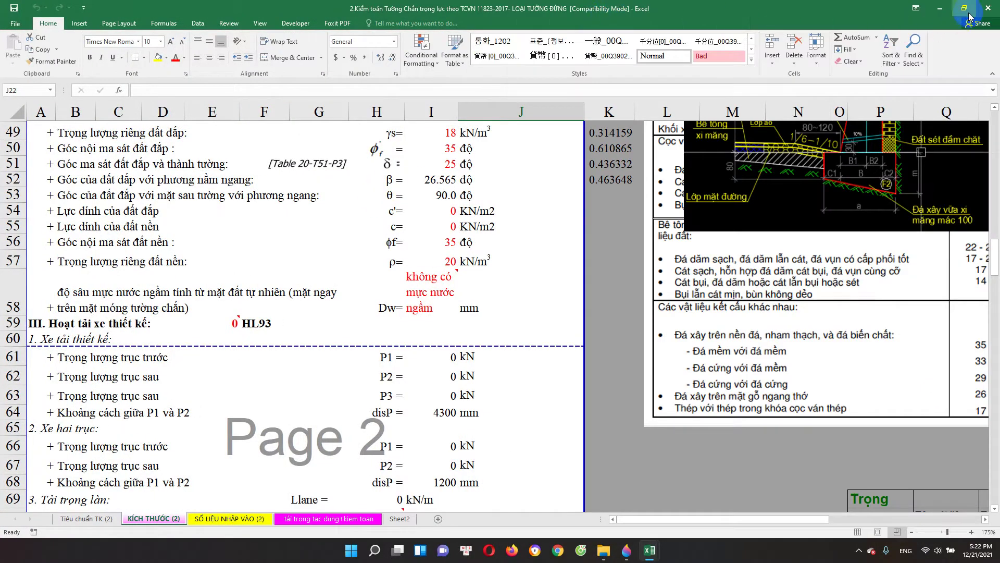
left_click(965, 8)
key("super+Right")
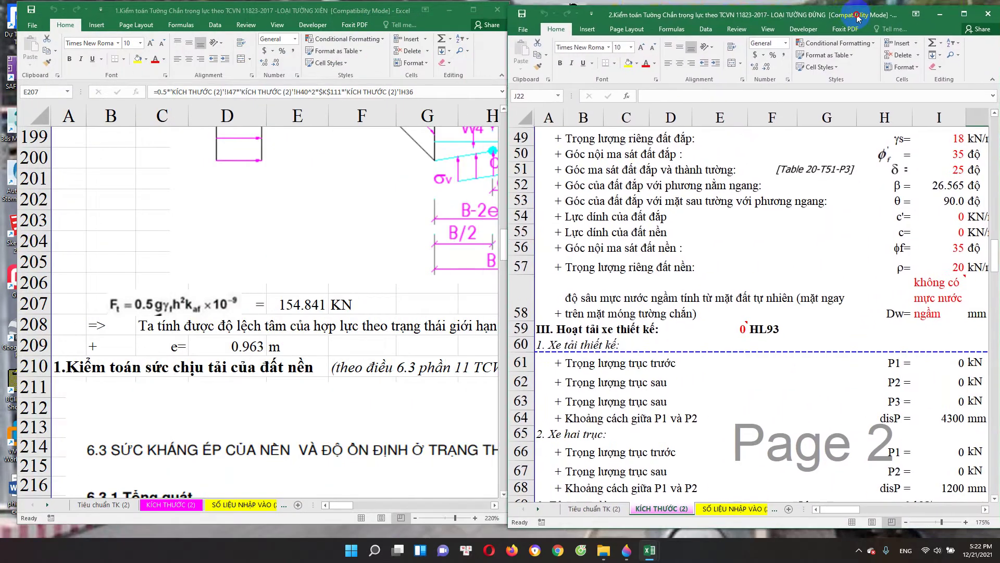
Place the inclined-wall workbook on the left, showing its KÍCH THƯỚC (2) sketch with H = 5.4 m and B = 4 m.
left_click(326, 19)
left_click_drag(327, 19, 344, 21)
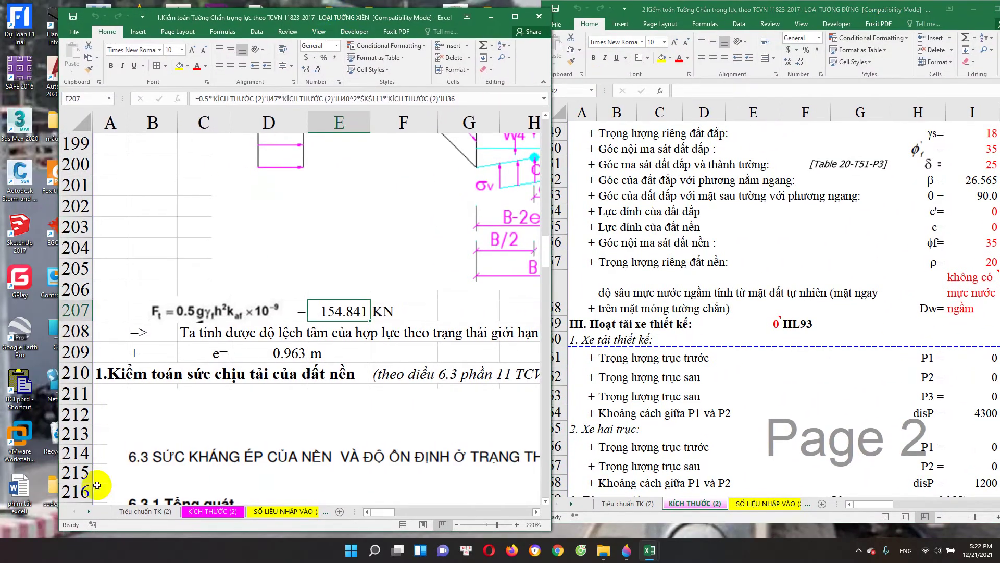
left_click(203, 514)
scroll(276, 391, "up", 5)
scroll(312, 334, "up", 5)
scroll(318, 326, "up", 3)
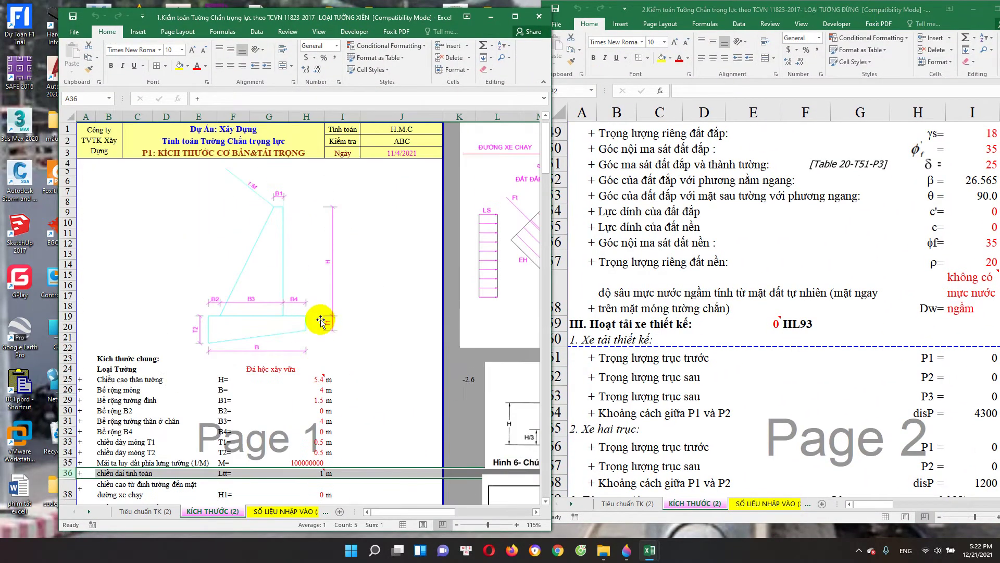
scroll(305, 315, "up", 4, "ctrl")
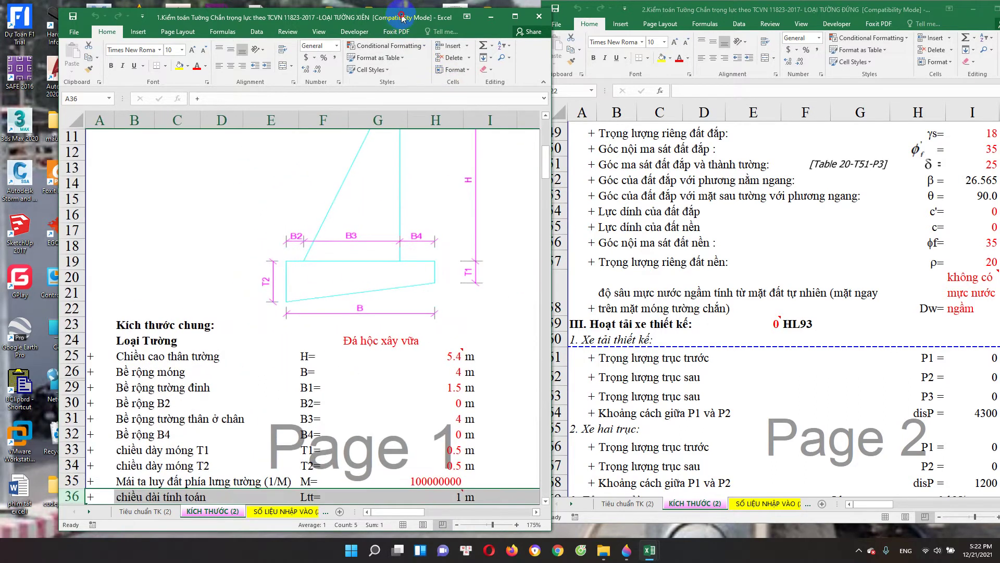
left_click_drag(402, 17, 331, 21)
scroll(308, 240, "down", 1, "ctrl")
scroll(306, 235, "up", 4)
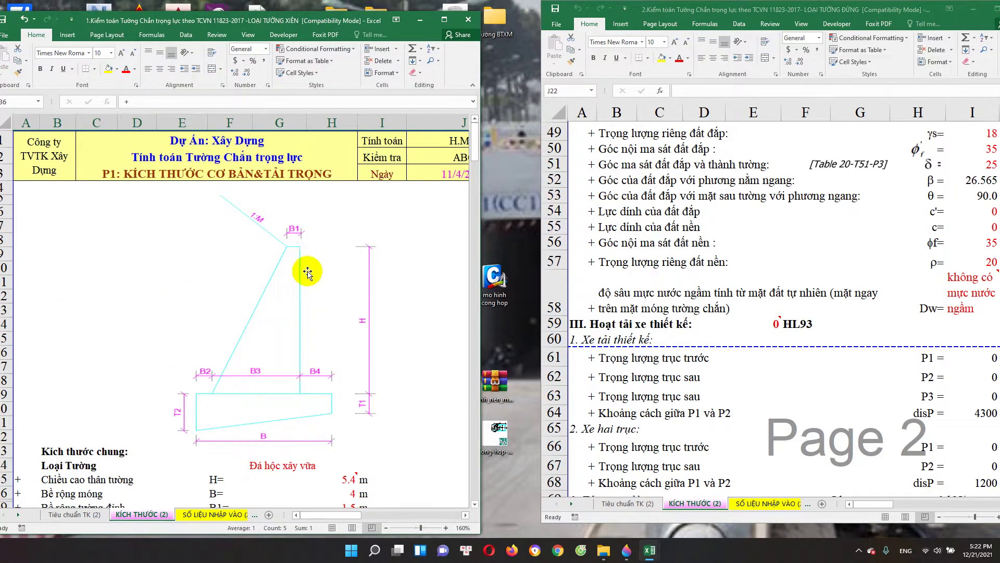
scroll(295, 210, "down", 1)
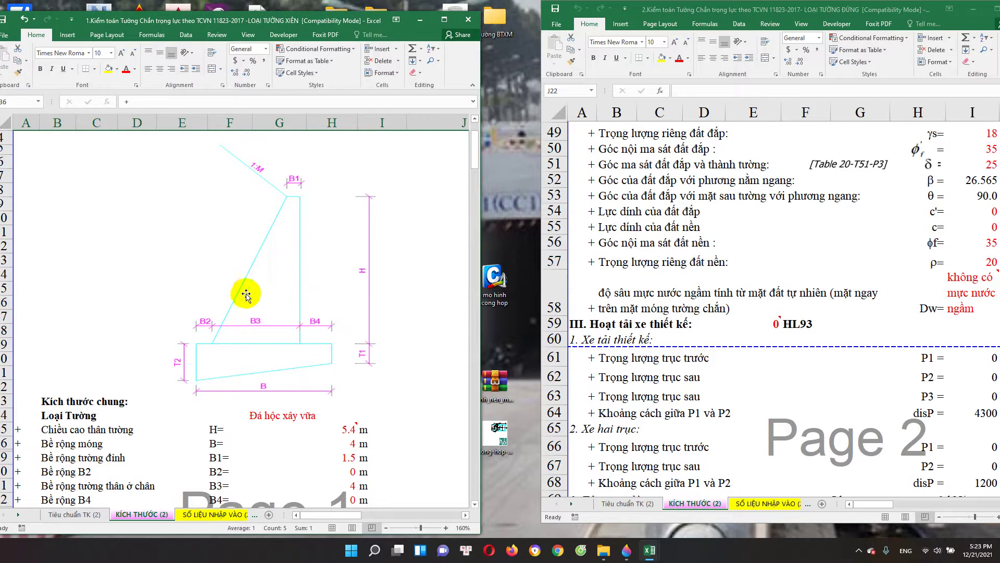
scroll(275, 229, "up", 1)
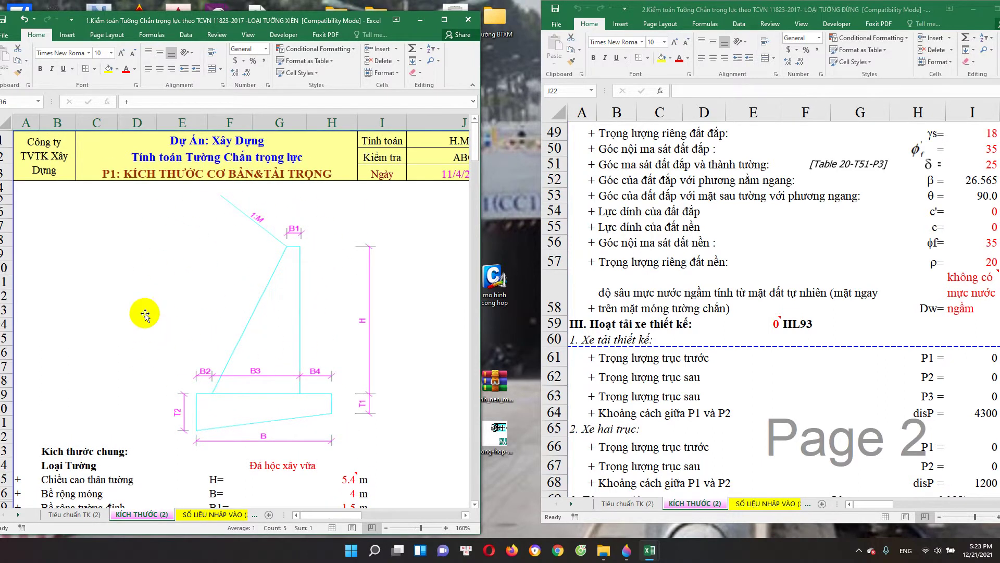
left_click(604, 553)
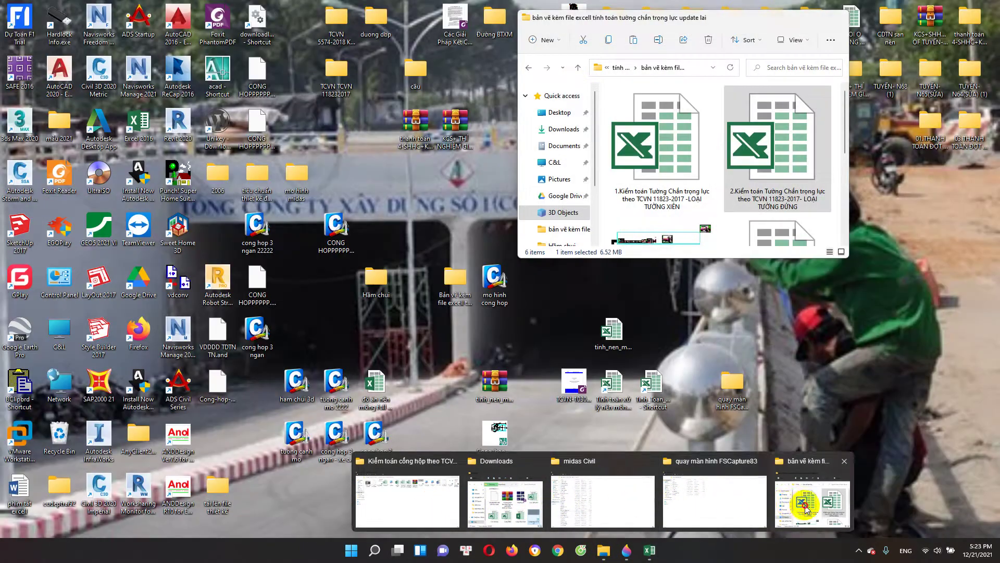
Go back to the retaining-wall folder and open MẪU KẺ TRỌNG LỰC (KeVai-KeChan).dwg in AutoCAD.
left_click(808, 495)
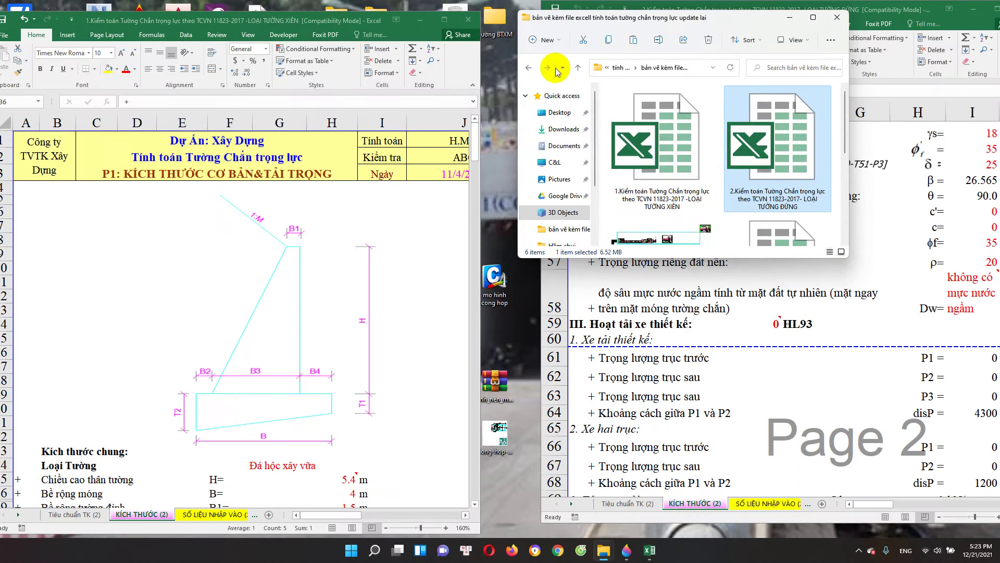
left_click(531, 68)
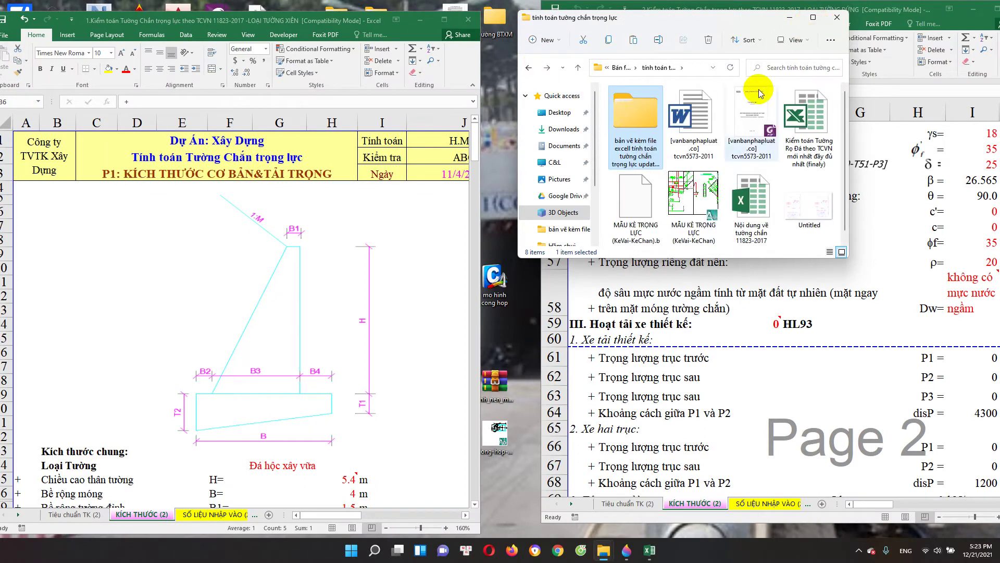
left_click(696, 190)
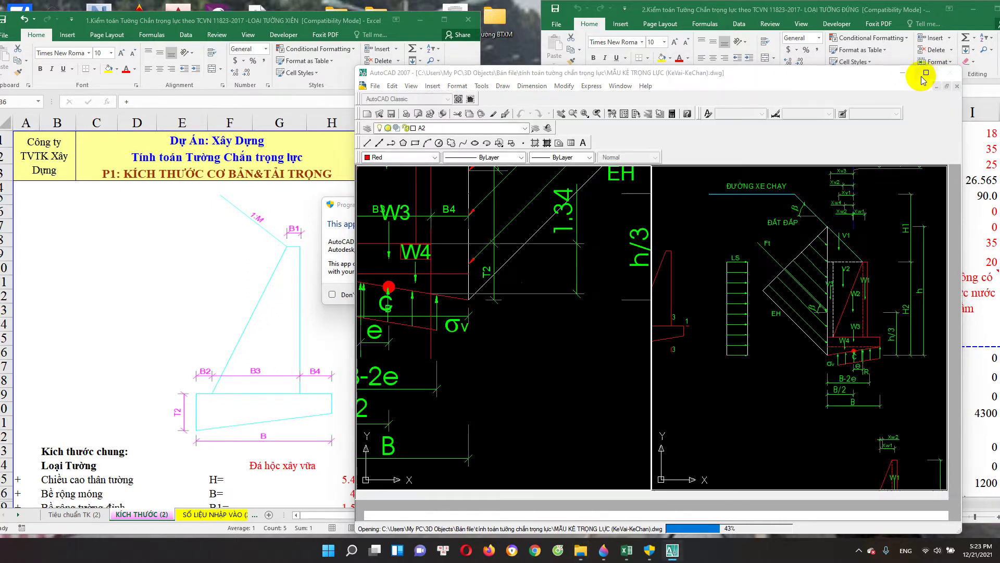
Dismiss the proxy notice, maximize AutoCAD, and zoom over the retaining-wall drawing.
key("Return")
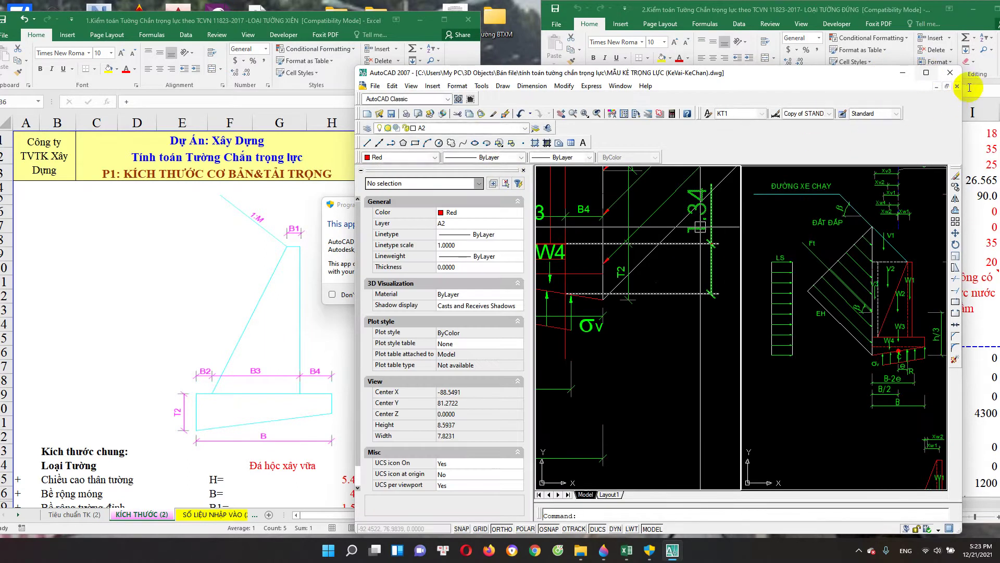
left_click(926, 73)
scroll(492, 286, "down", 2)
scroll(464, 366, "down", 2)
scroll(472, 357, "down", 2)
scroll(383, 346, "up", 2)
scroll(418, 325, "up", 1)
scroll(418, 325, "up", 1)
scroll(398, 326, "up", 1)
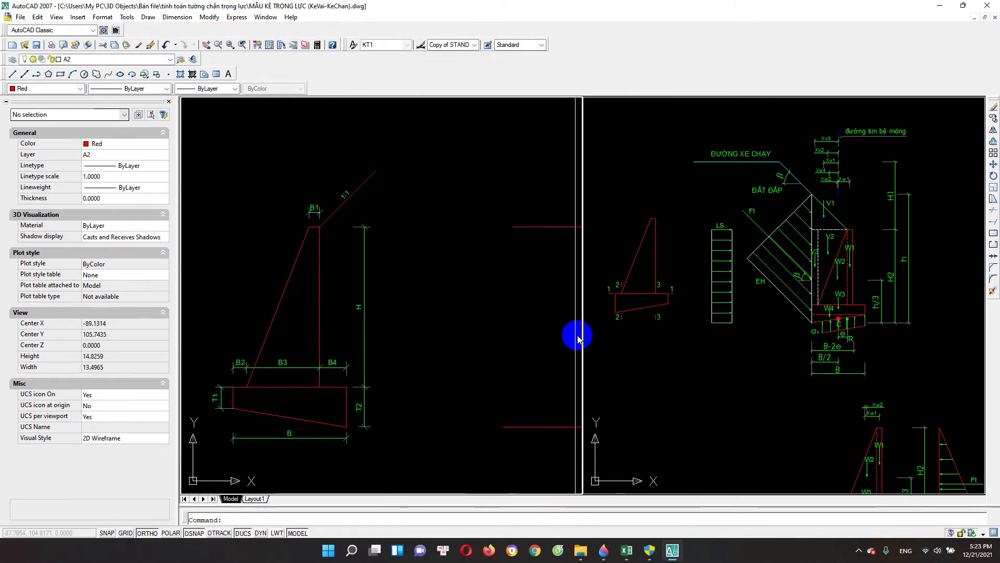
scroll(432, 339, "down", 2)
scroll(462, 339, "down", 2)
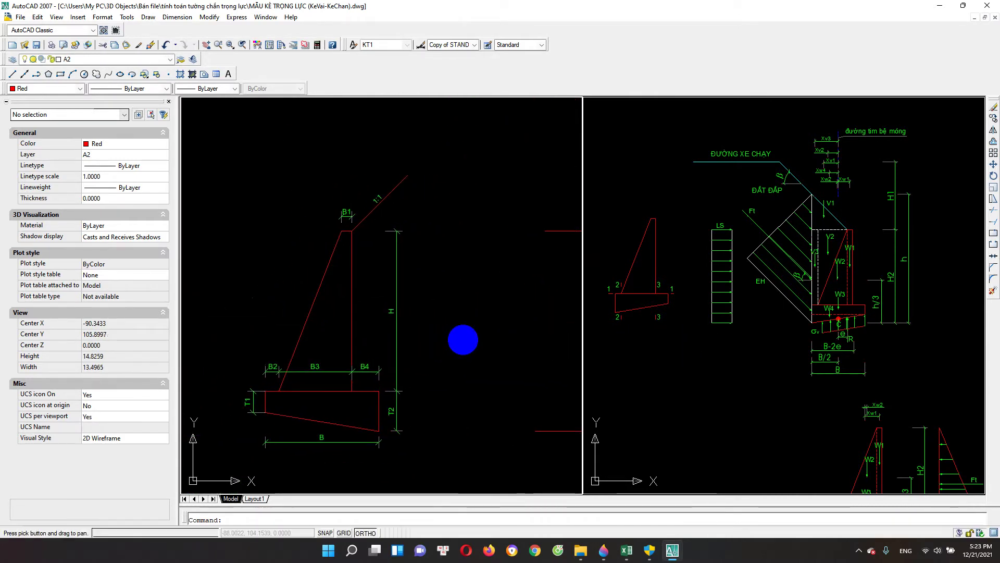
Zoom and pan the right viewport's retaining-wall drawing.
left_click(757, 340)
scroll(756, 340, "down", 3)
scroll(692, 364, "up", 1)
scroll(665, 319, "up", 2)
scroll(737, 327, "up", 1)
scroll(737, 326, "up", 2)
scroll(777, 297, "up", 1)
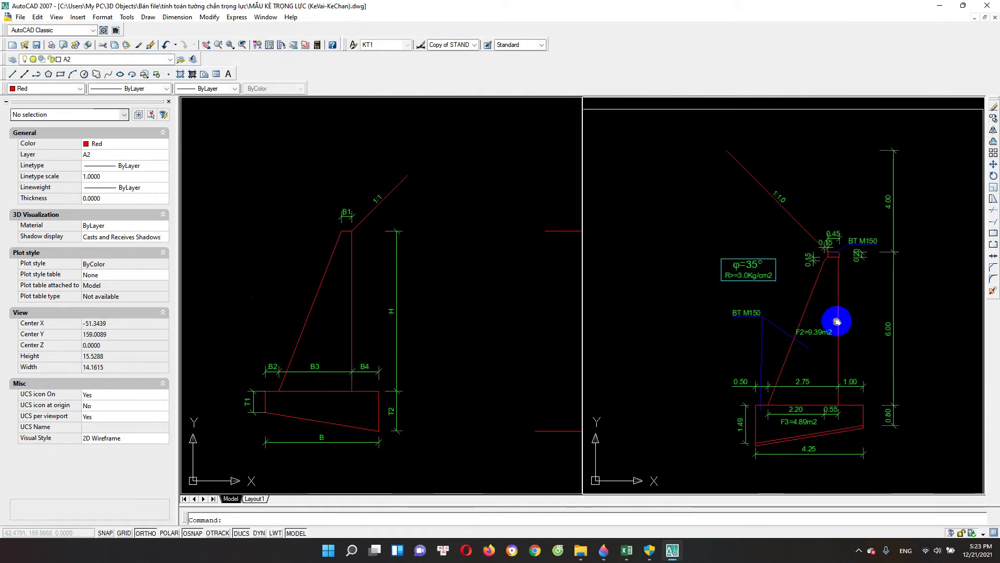
middle_click(722, 333)
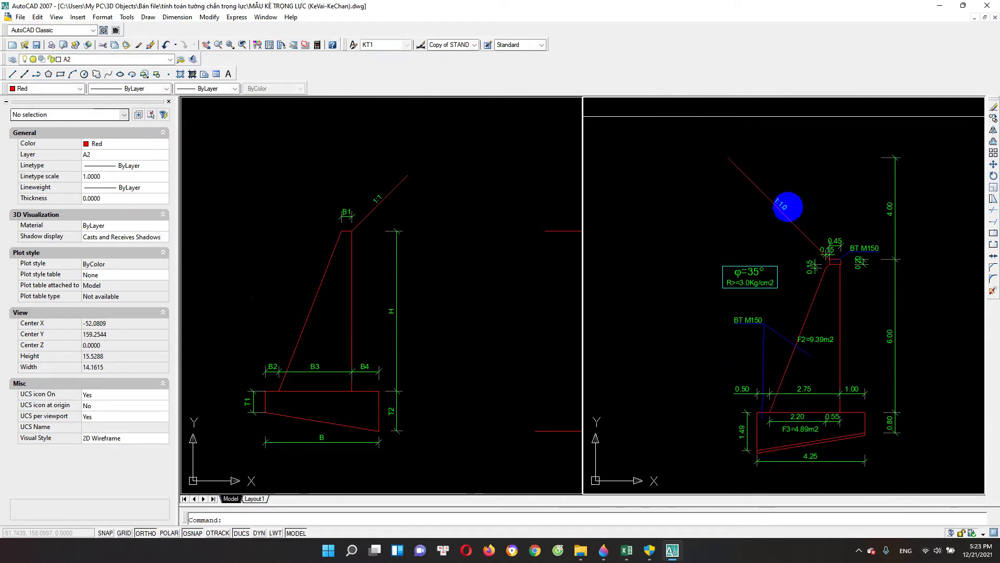
scroll(778, 219, "up", 2)
scroll(835, 268, "down", 3)
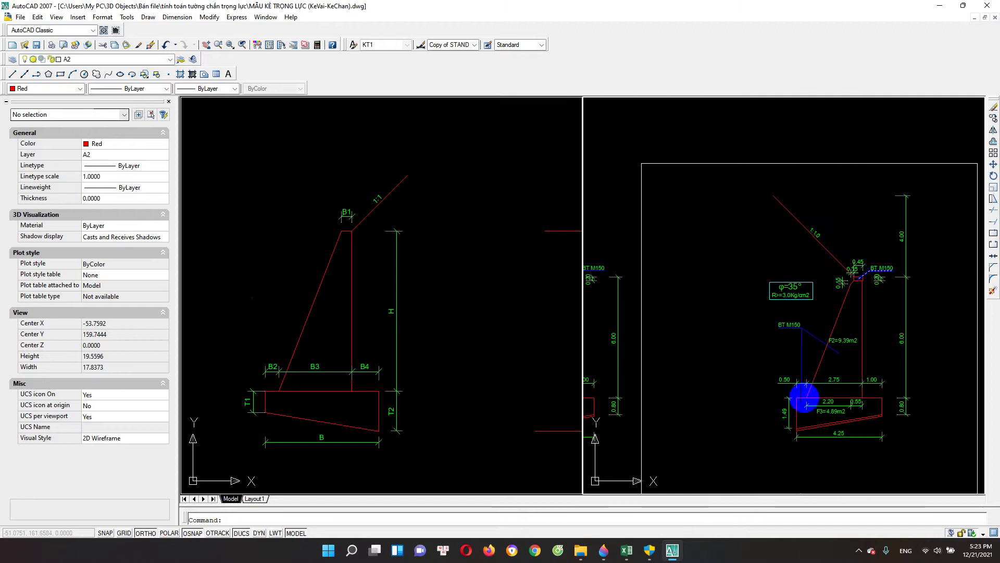
Pan the left and right wall sketches to frame them in both viewports.
left_click(457, 335)
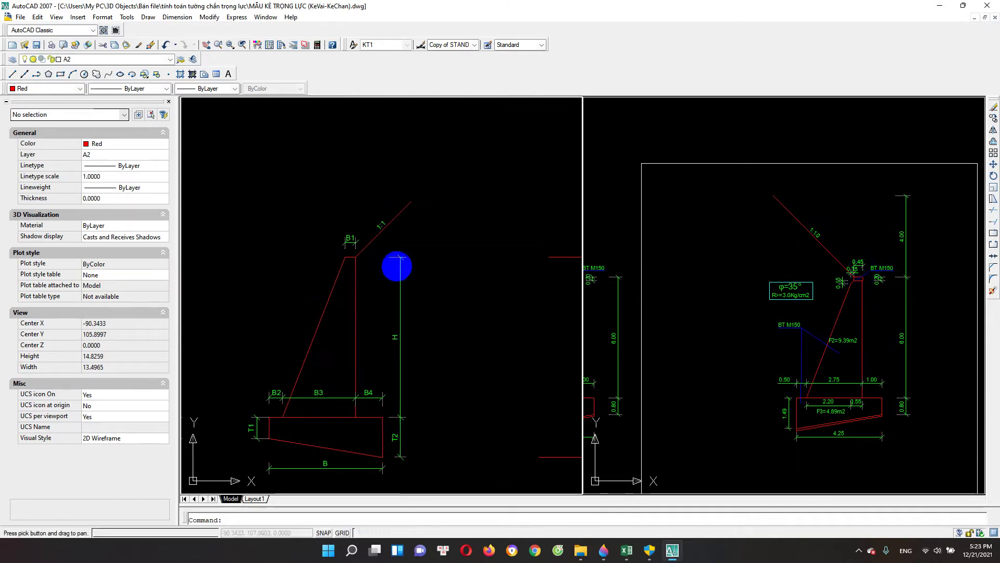
left_click_drag(348, 252, 367, 217)
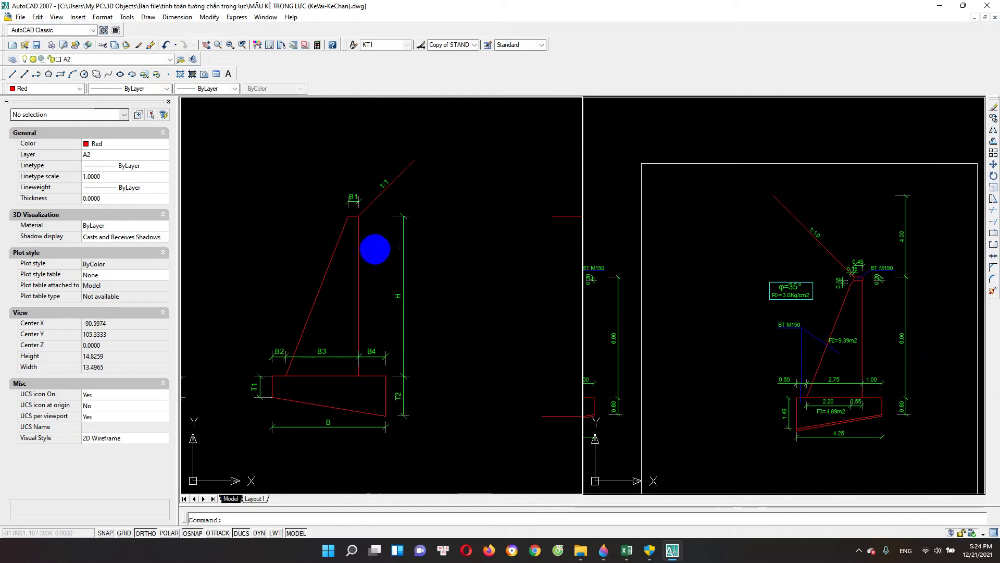
left_click(797, 324)
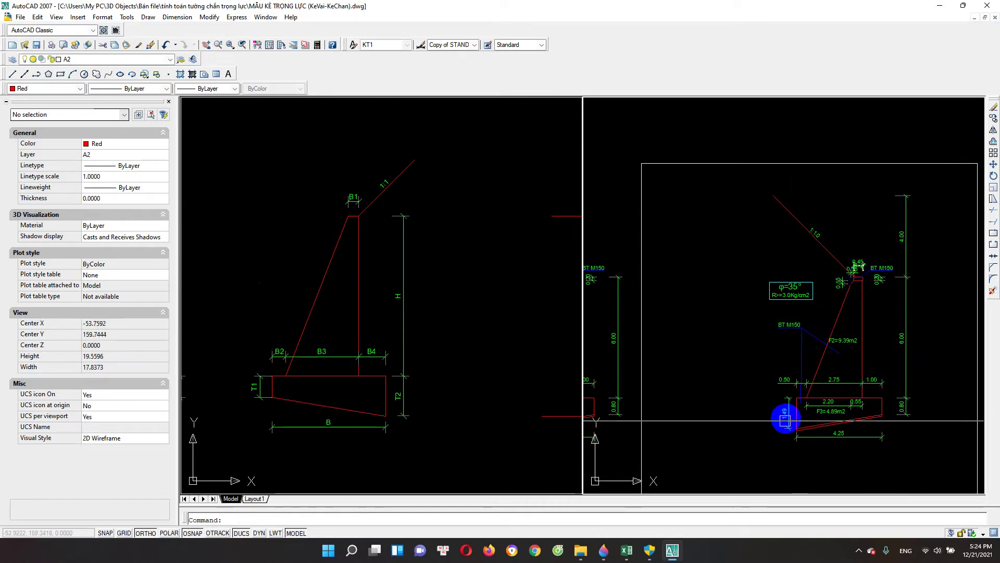
left_click(408, 228)
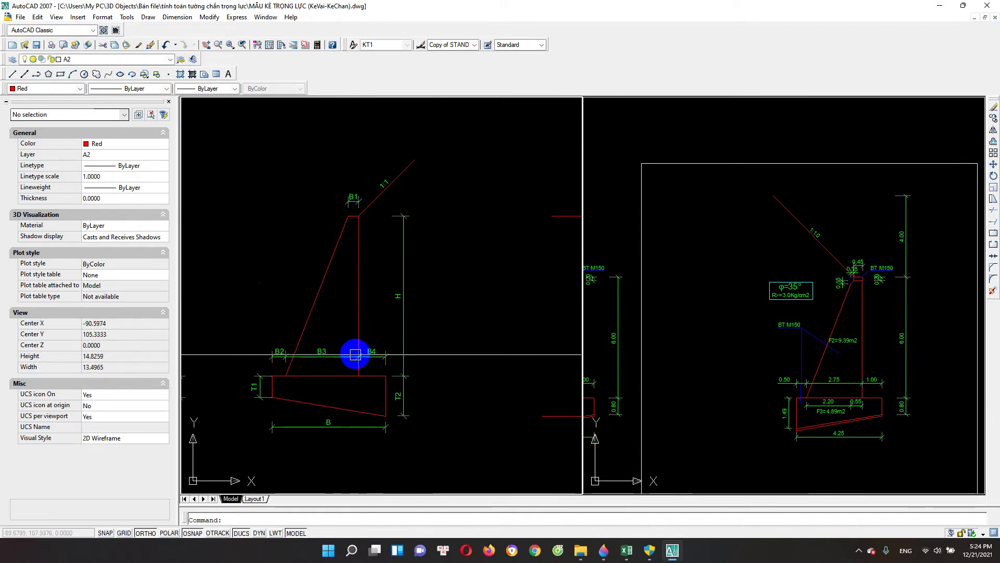
left_click_drag(483, 321, 509, 331)
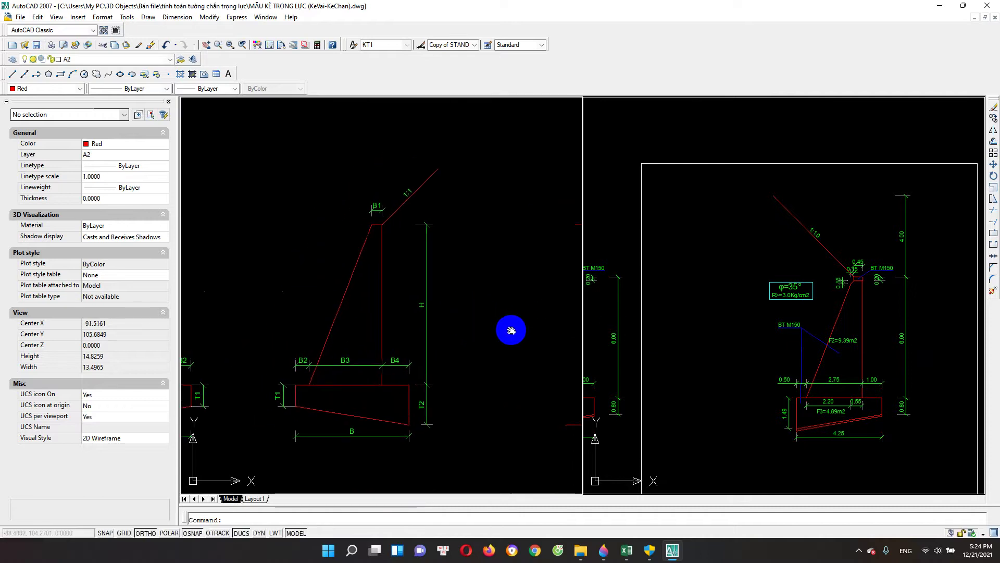
left_click(792, 379)
left_click_drag(769, 362, 730, 397)
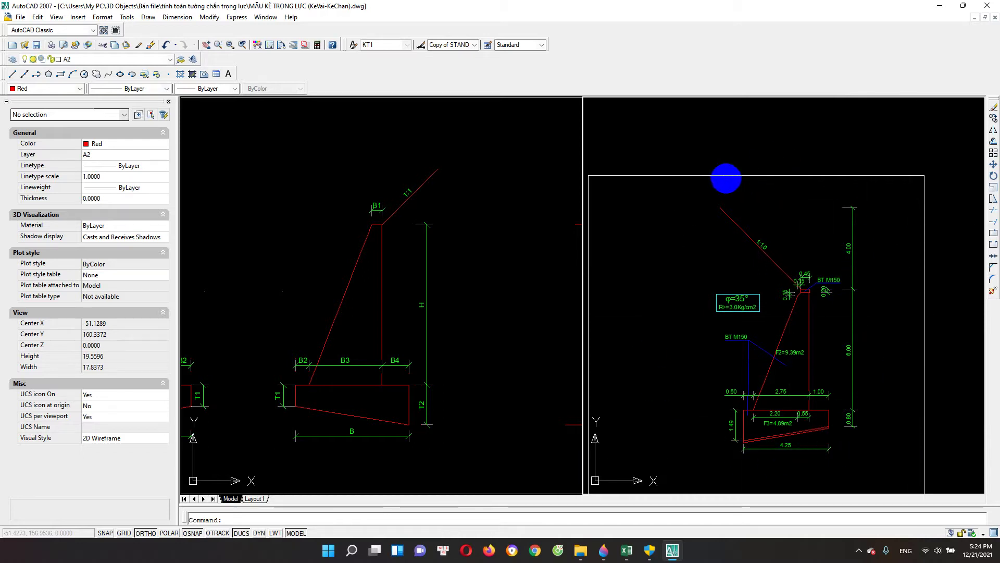
left_click(449, 323)
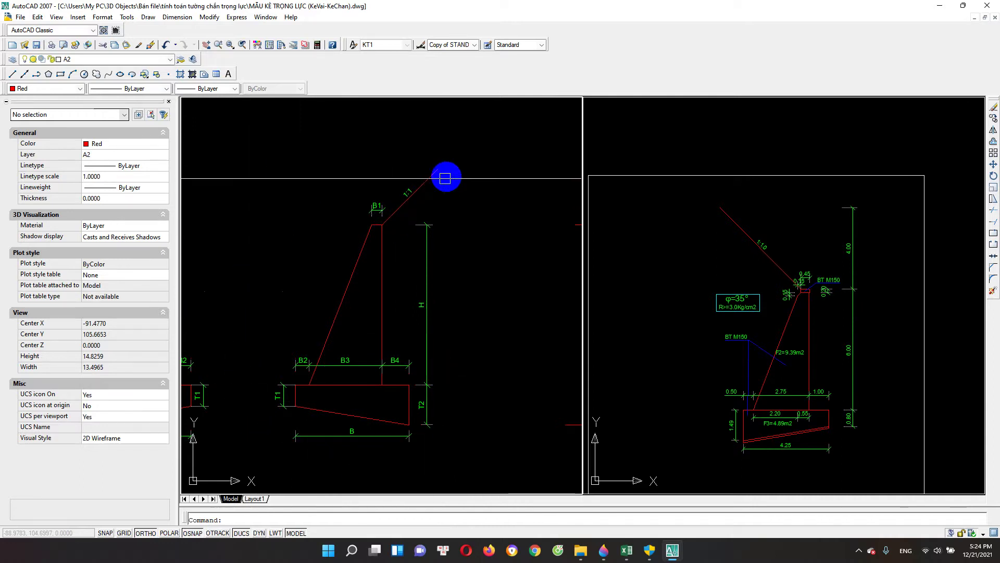
left_click_drag(381, 410, 367, 382)
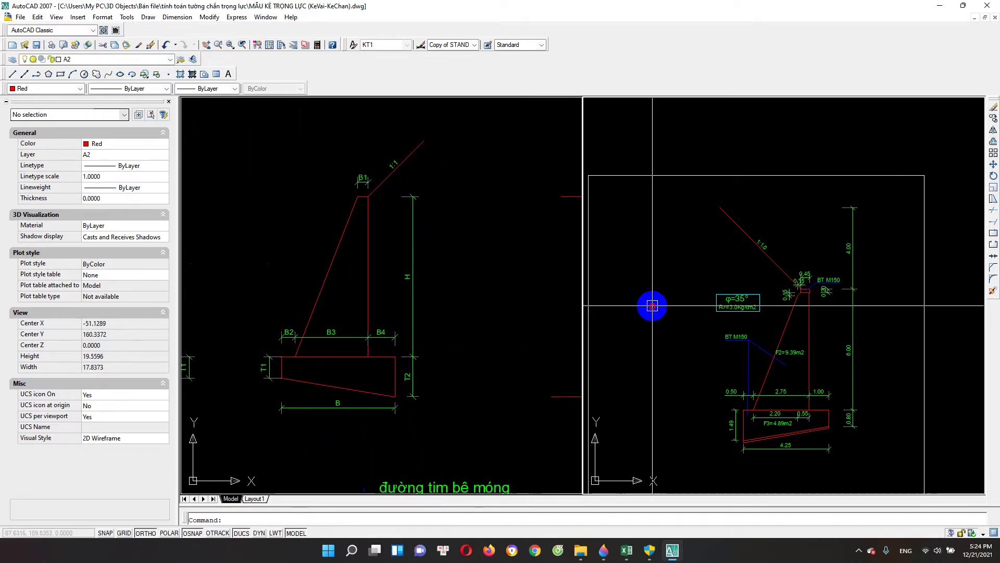
Minimize AutoCAD, close the sloped-wall workbook, and maximize the vertical-wall workbook.
left_click(939, 5)
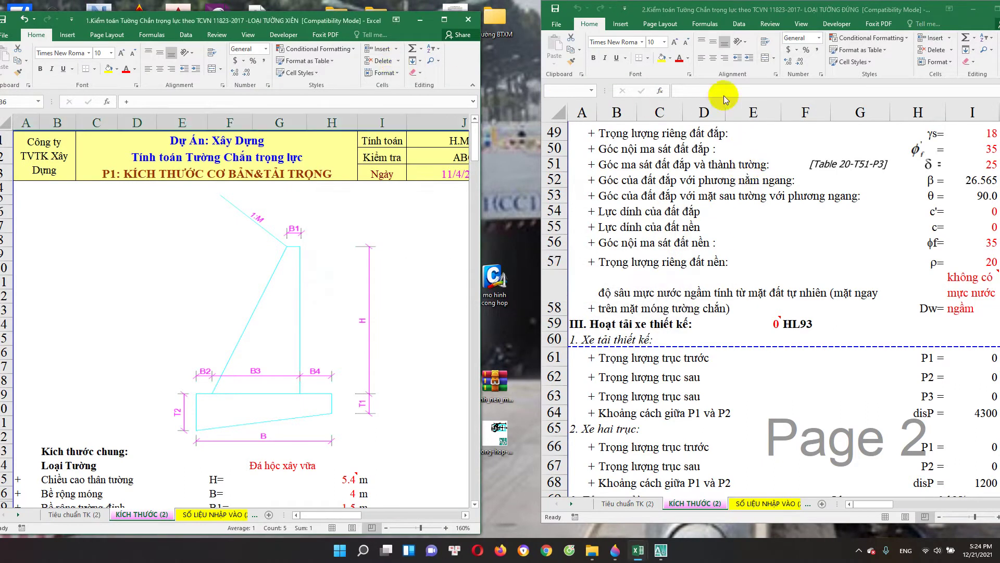
double_click(782, 9)
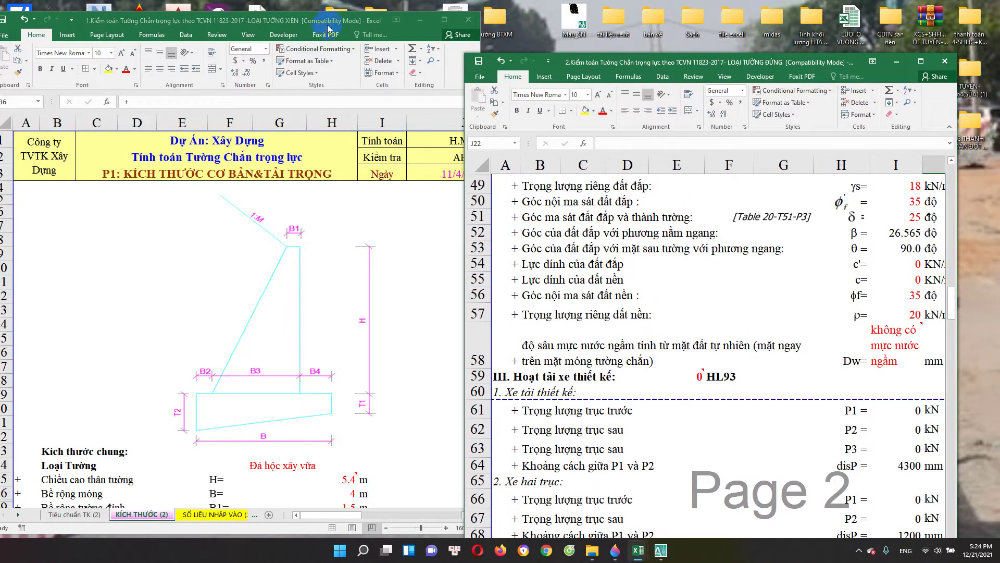
left_click(252, 214)
scroll(252, 213, "down", 2)
left_click(470, 21)
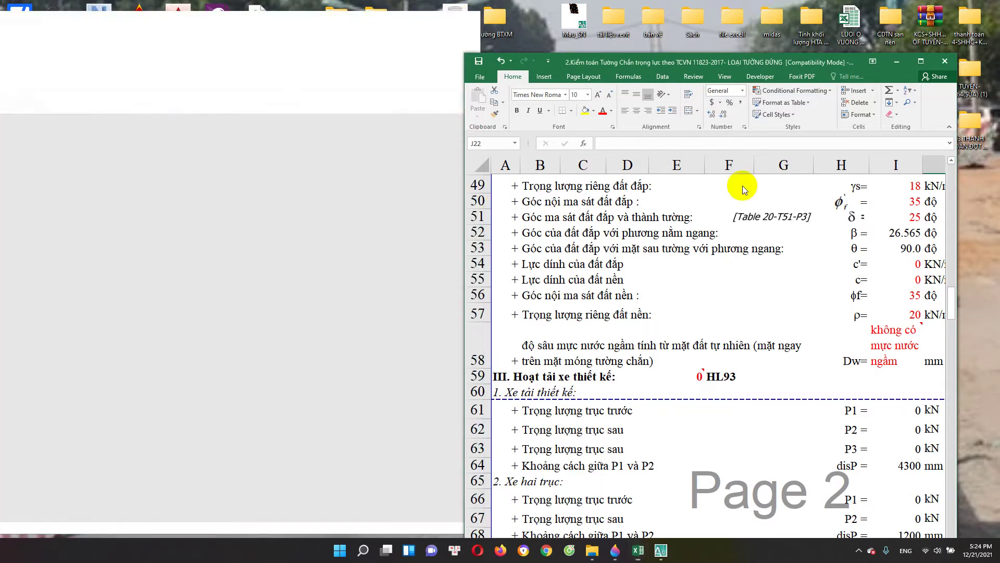
left_click_drag(866, 62, 756, 50)
left_click(825, 56)
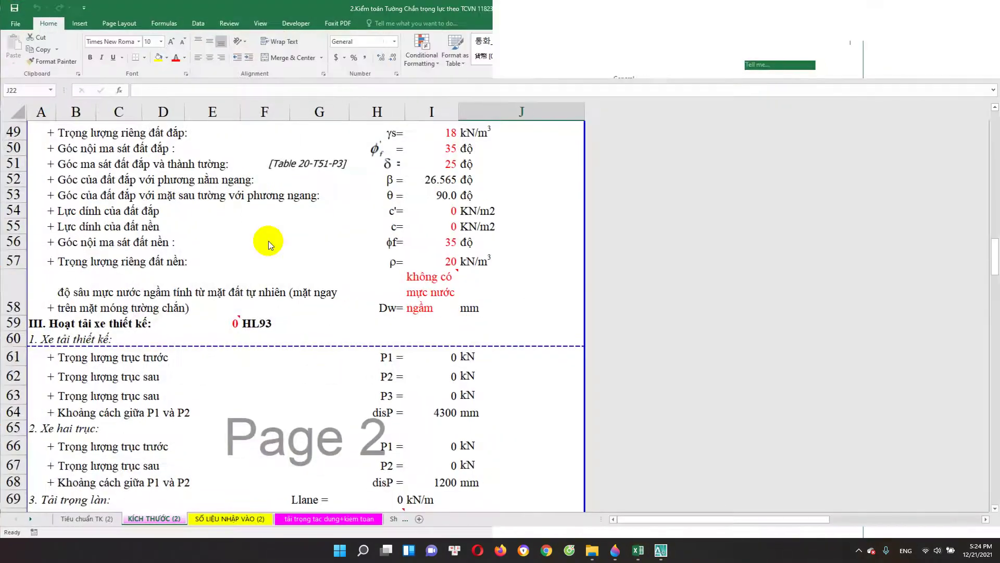
scroll(268, 241, "up", 3)
scroll(276, 279, "up", 4)
scroll(286, 290, "up", 6)
scroll(290, 293, "down", 7)
scroll(290, 293, "down", 2)
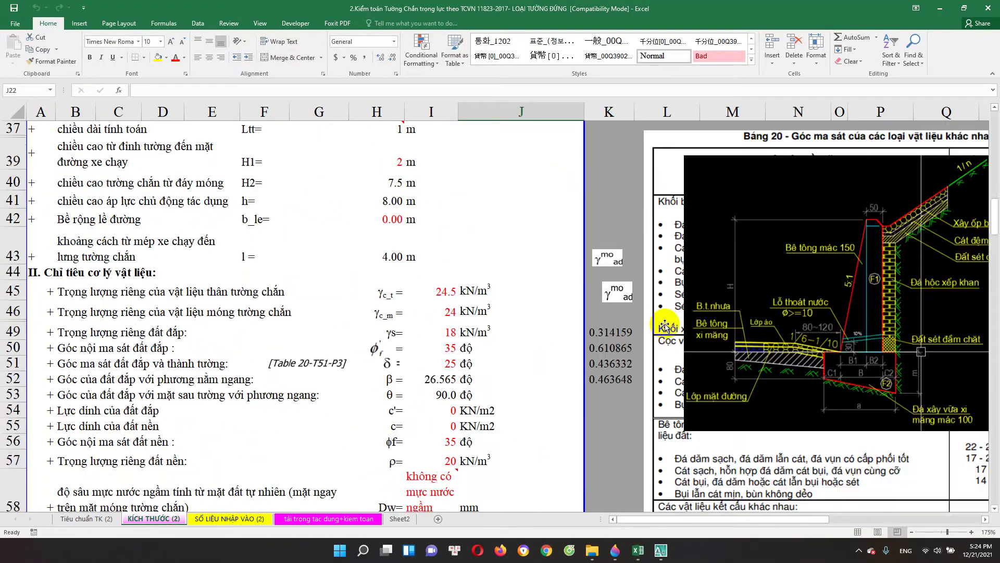
left_click(794, 319)
Drag the black wall cross-section picture higher beside the dimension rows, then deselect it at H36.
scroll(794, 319, "up", 2)
scroll(794, 319, "up", 2)
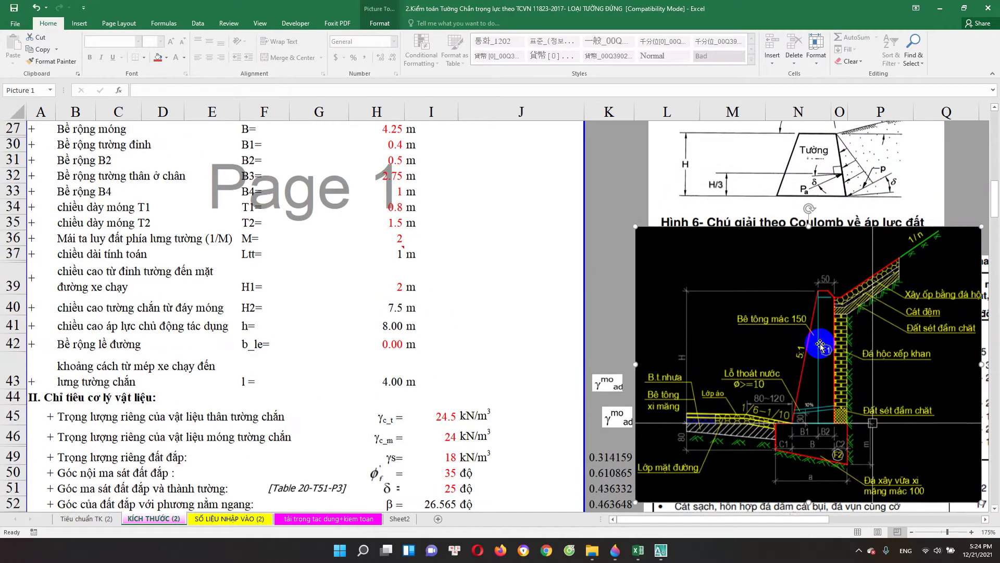
left_click_drag(794, 318, 860, 219)
scroll(900, 202, "down", 1)
scroll(896, 203, "up", 1)
scroll(805, 291, "up", 7)
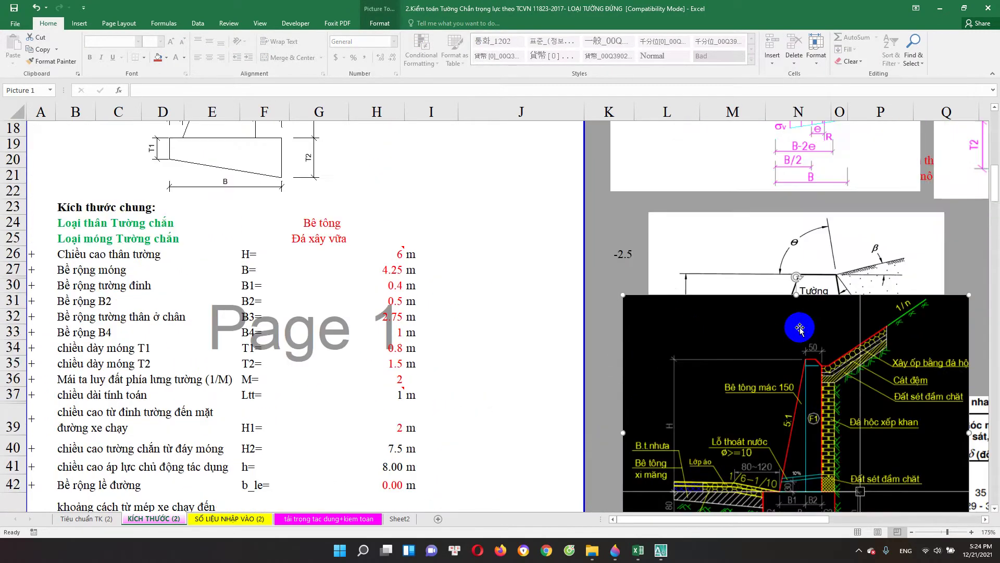
scroll(784, 354, "down", 4)
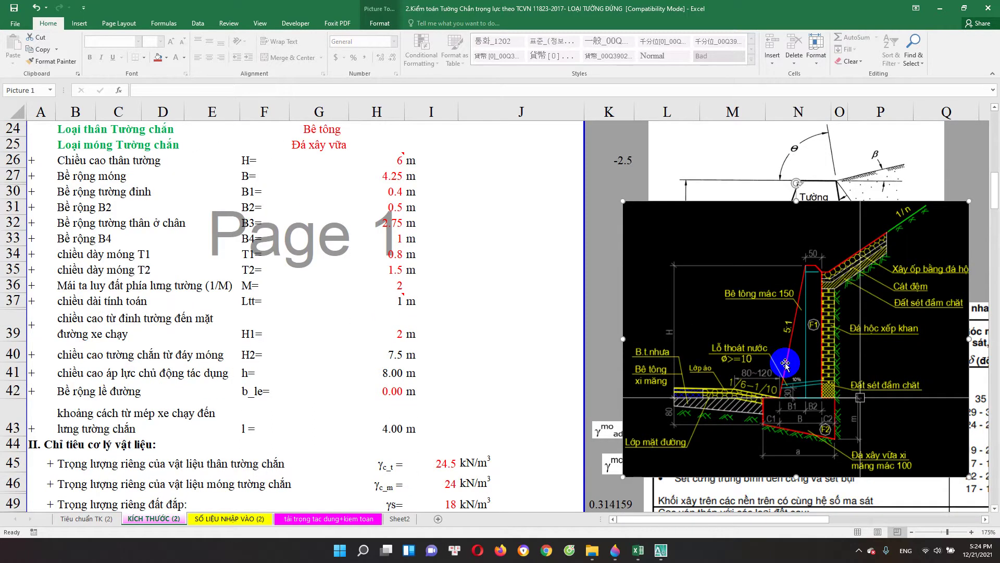
scroll(785, 363, "up", 1)
scroll(812, 354, "up", 2)
scroll(885, 276, "down", 2)
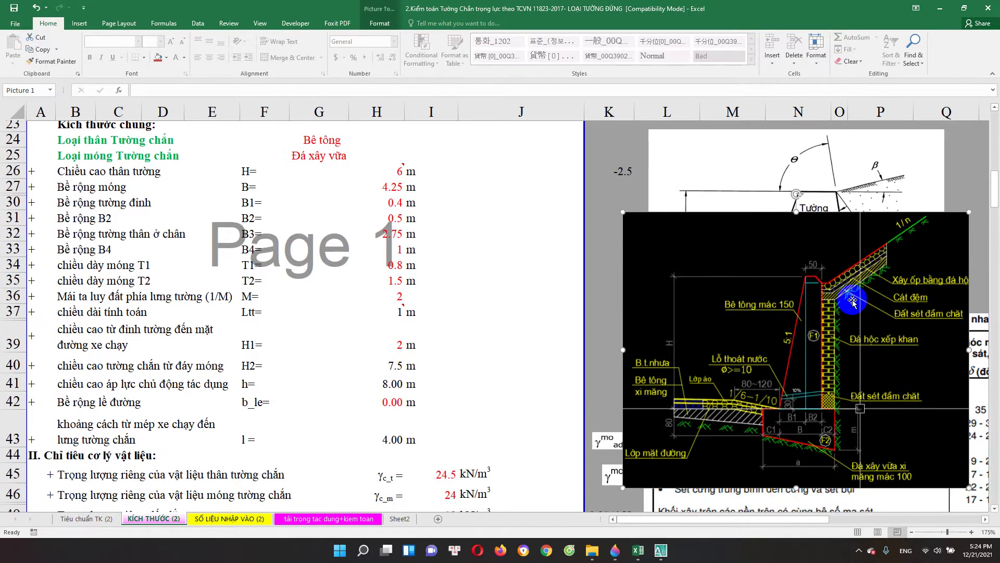
scroll(834, 278, "down", 1)
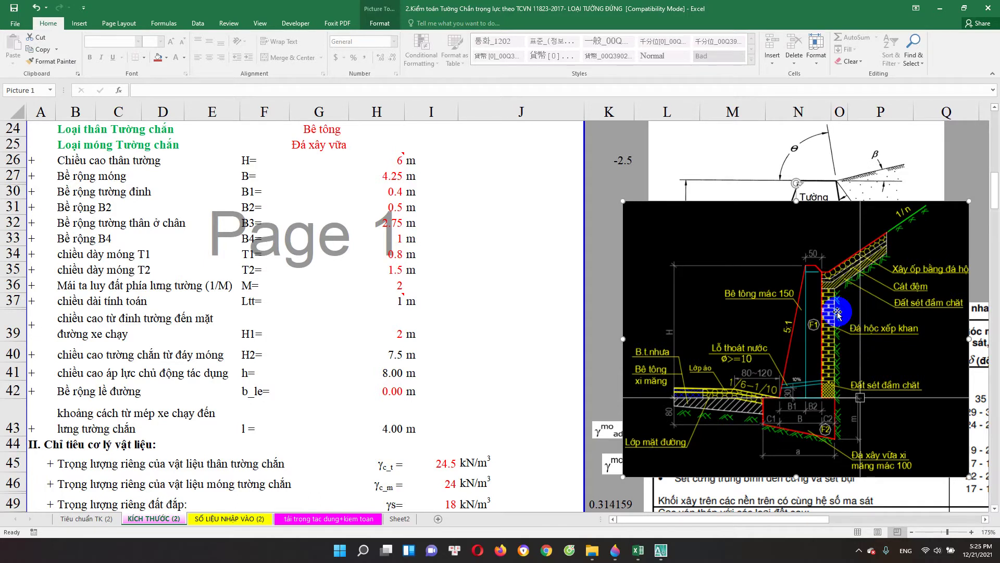
left_click(400, 288)
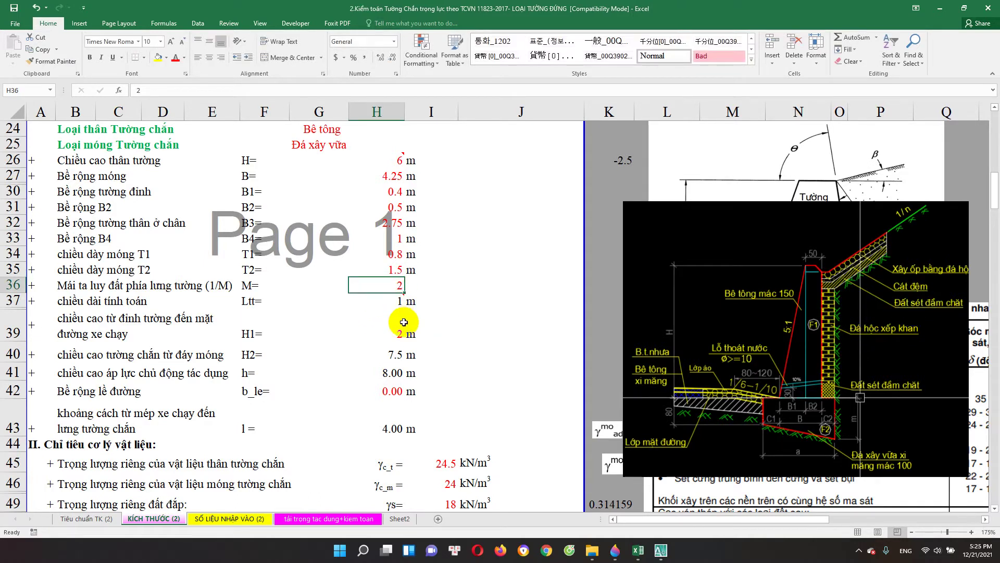
Drag the wall cross-section picture up, level with the Kích thước chung heading.
scroll(397, 258, "up", 3)
scroll(334, 239, "up", 3)
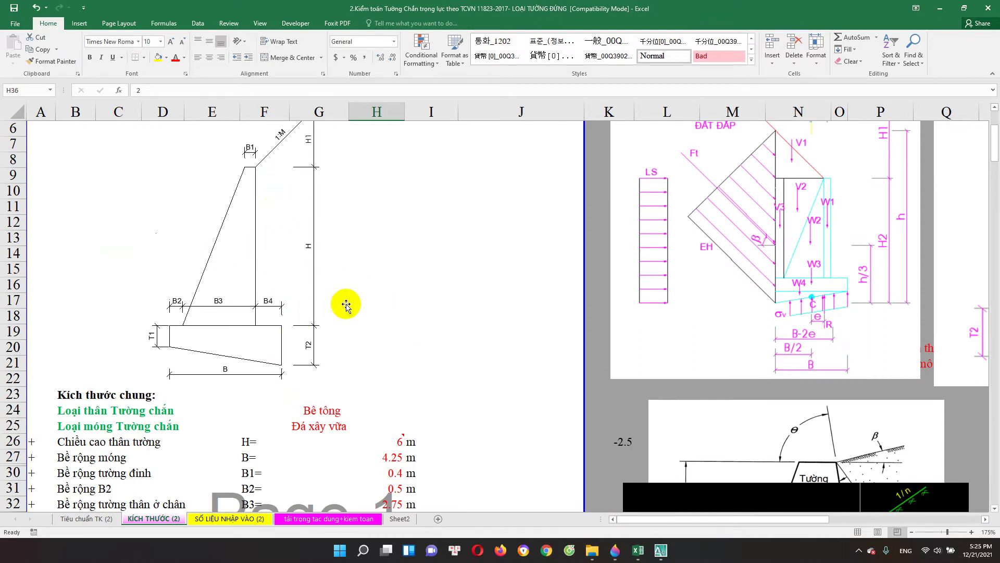
scroll(406, 255, "down", 6)
scroll(435, 260, "down", 1)
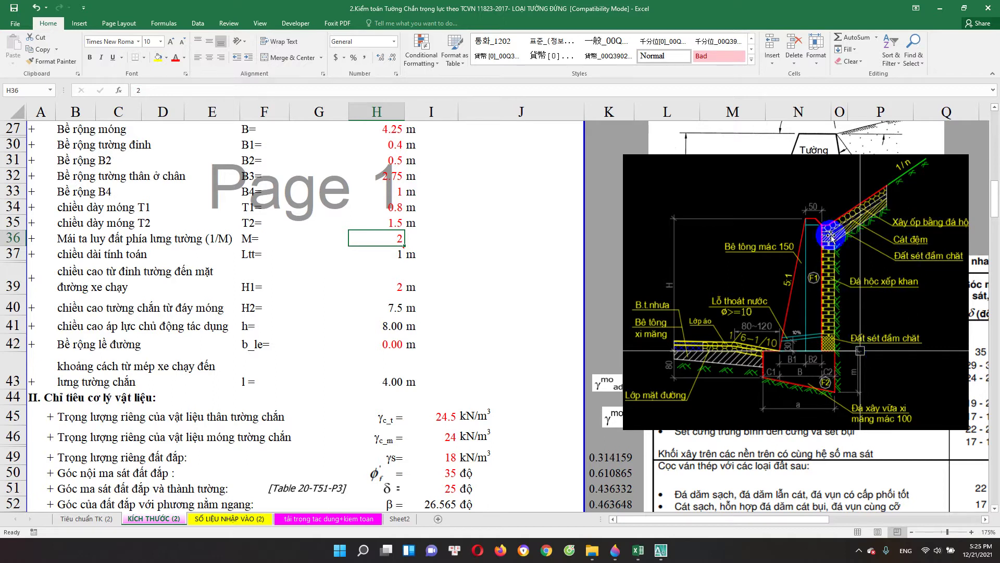
scroll(835, 305, "up", 1)
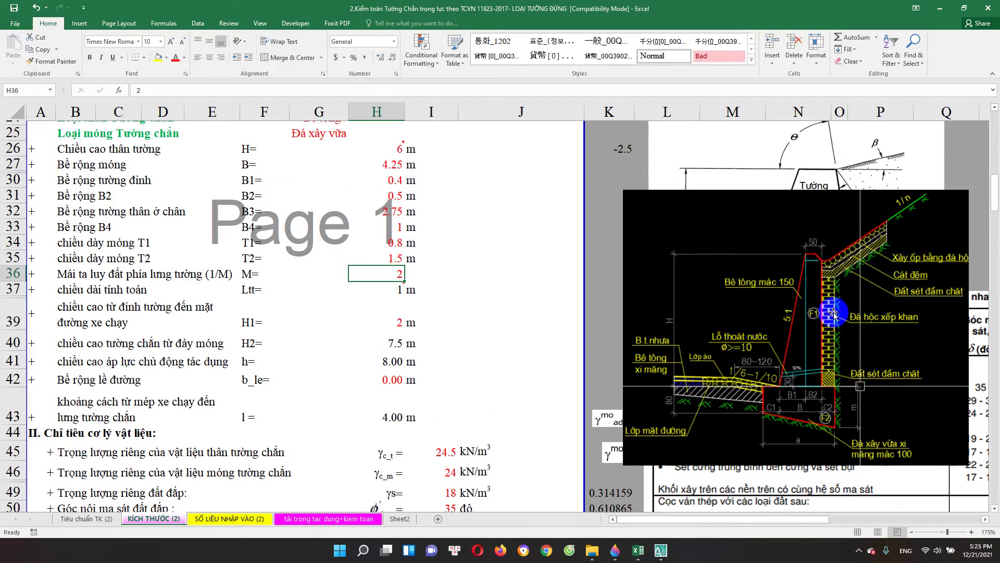
scroll(854, 323, "up", 1)
scroll(853, 327, "down", 1)
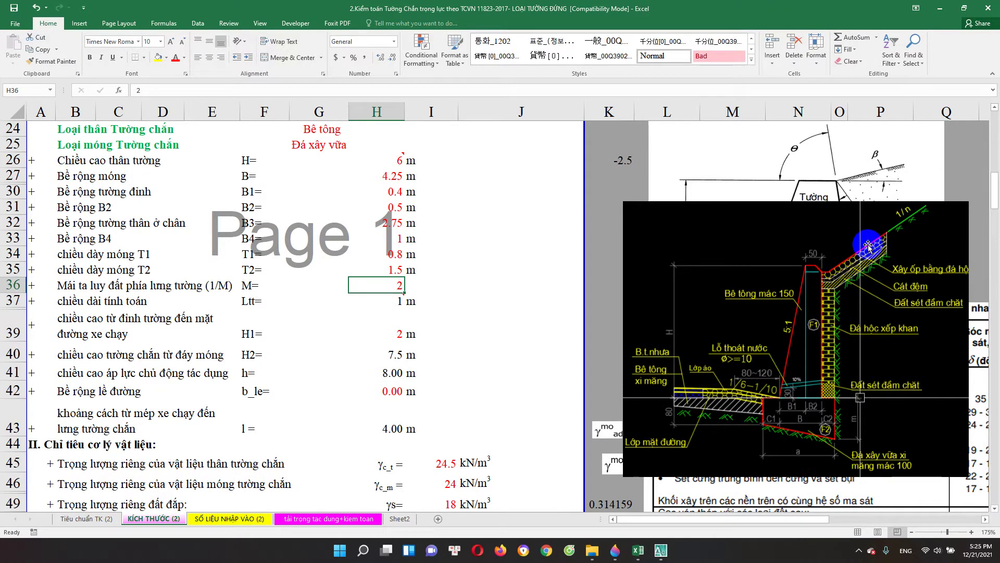
scroll(844, 302, "down", 1)
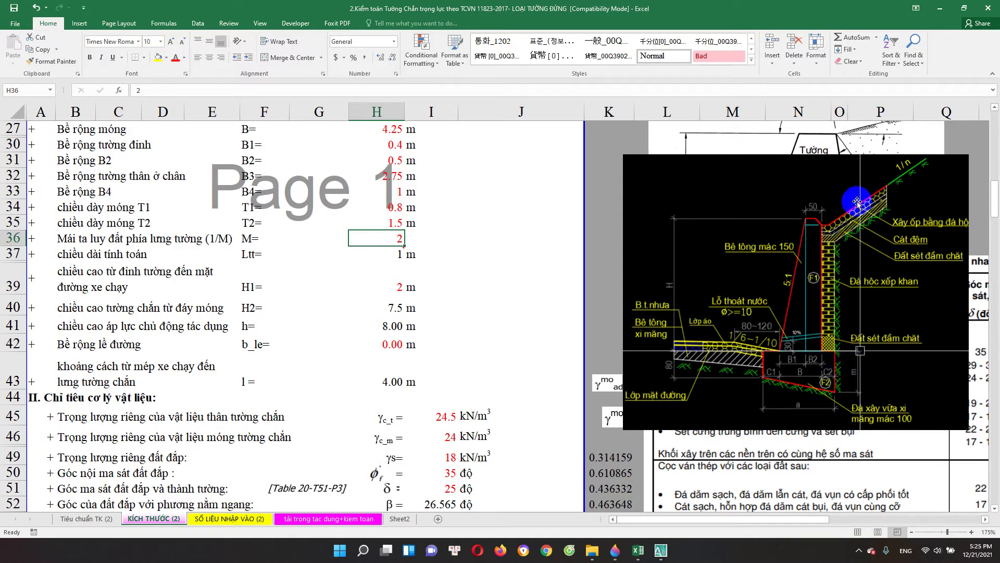
scroll(834, 302, "up", 1)
scroll(834, 304, "down", 1)
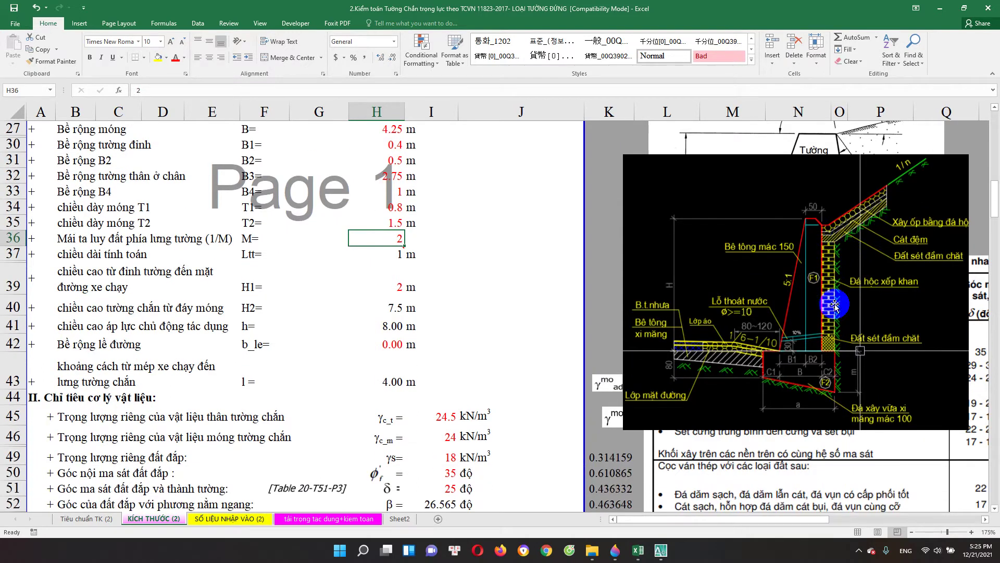
scroll(581, 331, "up", 2)
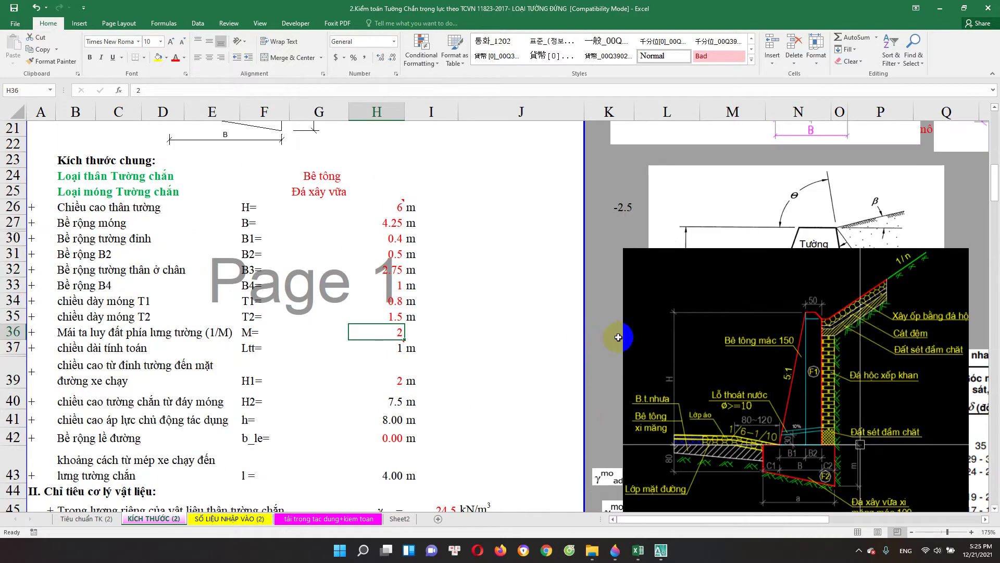
scroll(826, 315, "down", 2)
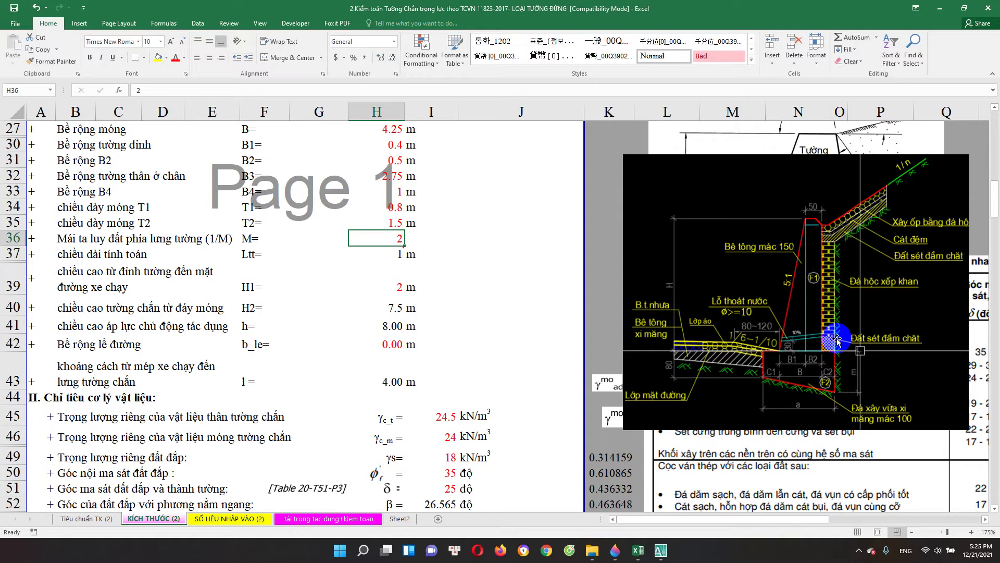
scroll(843, 322, "up", 1)
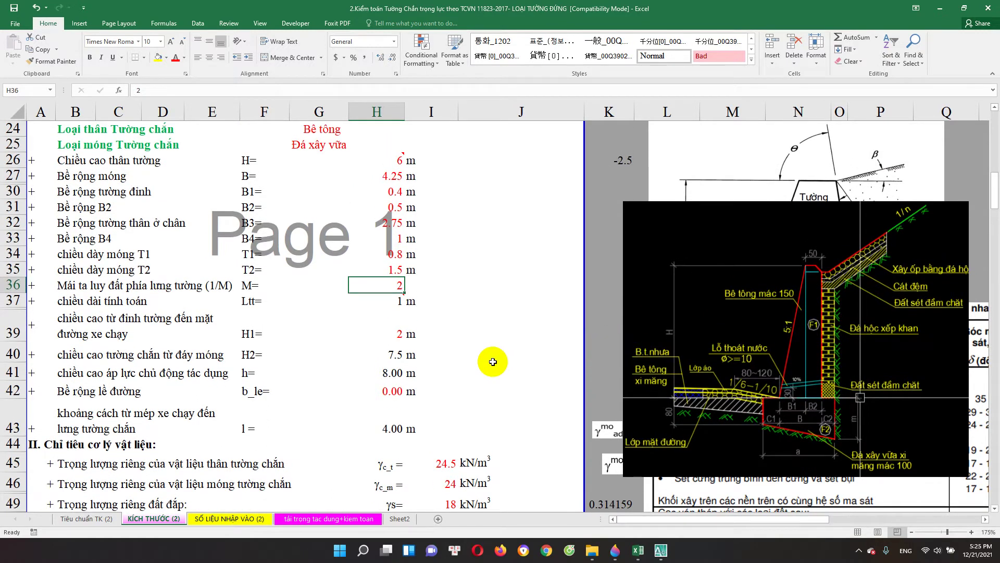
scroll(493, 362, "up", 2)
scroll(476, 384, "down", 2)
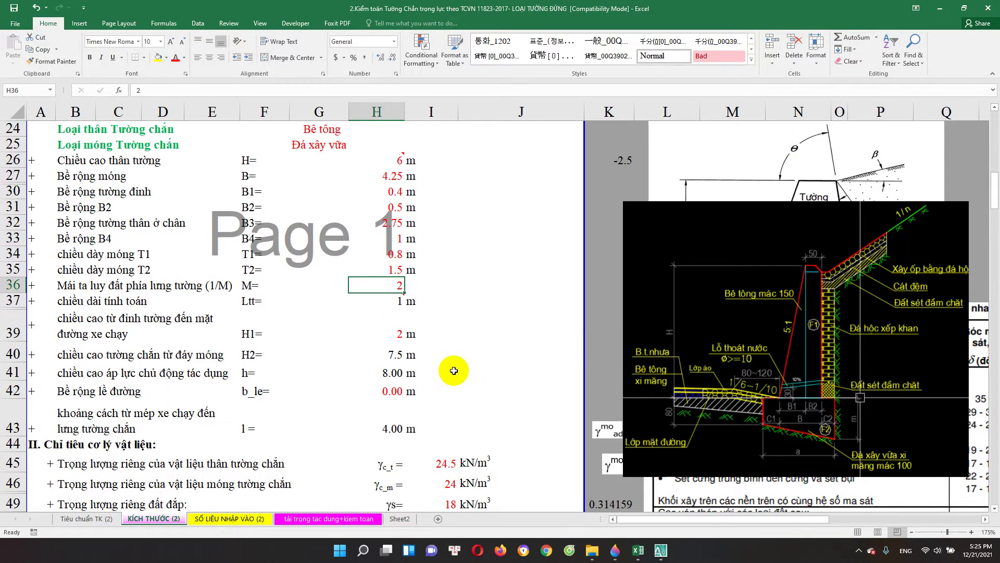
scroll(453, 370, "up", 1)
scroll(395, 359, "up", 2)
scroll(351, 371, "up", 2)
scroll(351, 372, "down", 4)
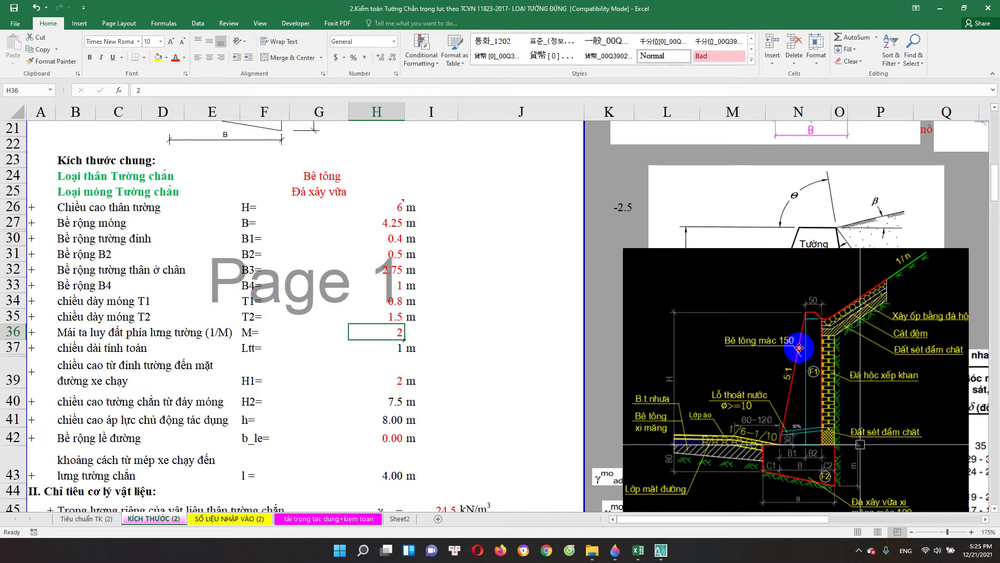
left_click_drag(725, 359, 716, 273)
scroll(444, 344, "up", 3)
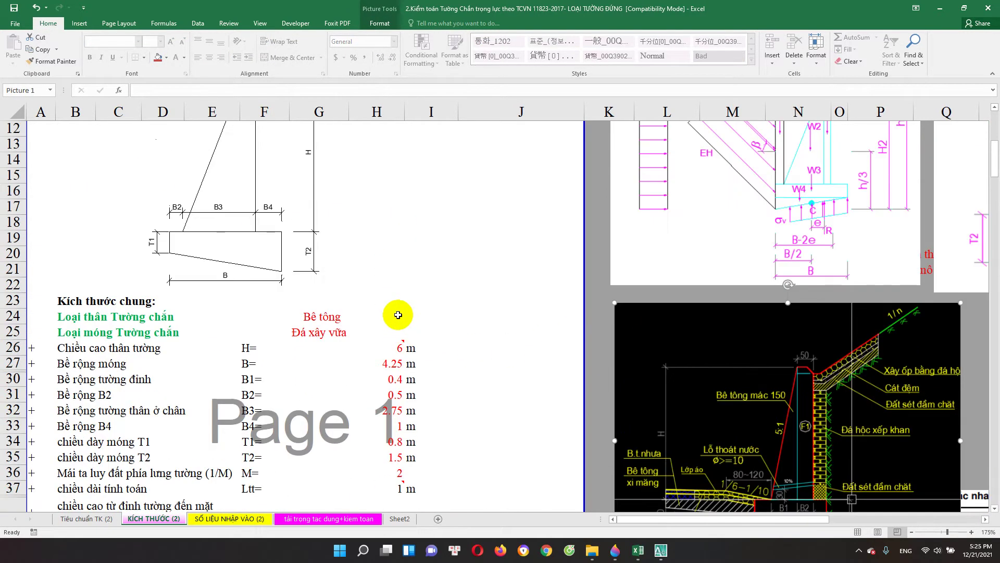
scroll(350, 326, "up", 2)
scroll(321, 325, "up", 2)
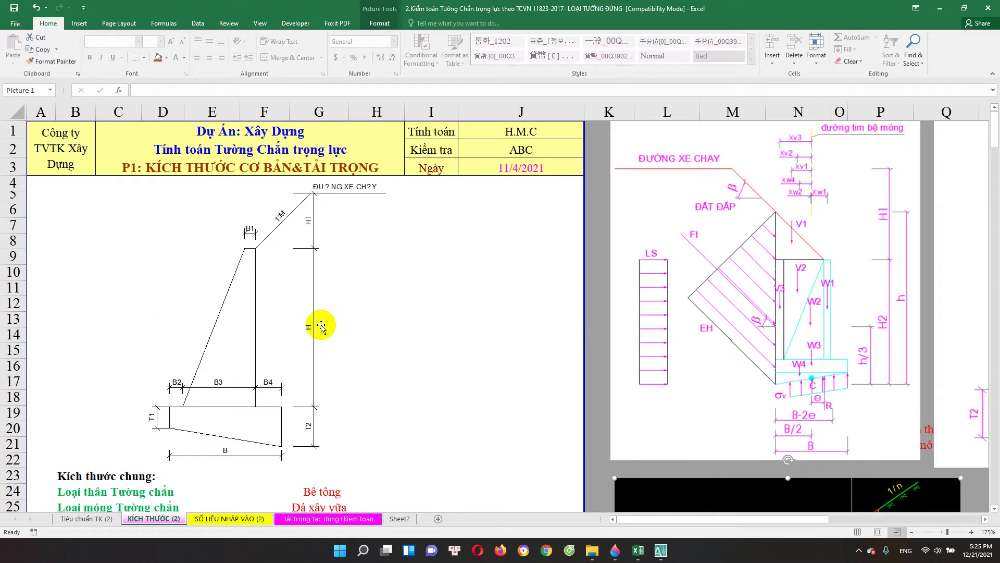
scroll(323, 329, "down", 2)
scroll(327, 318, "up", 2)
scroll(318, 296, "down", 2)
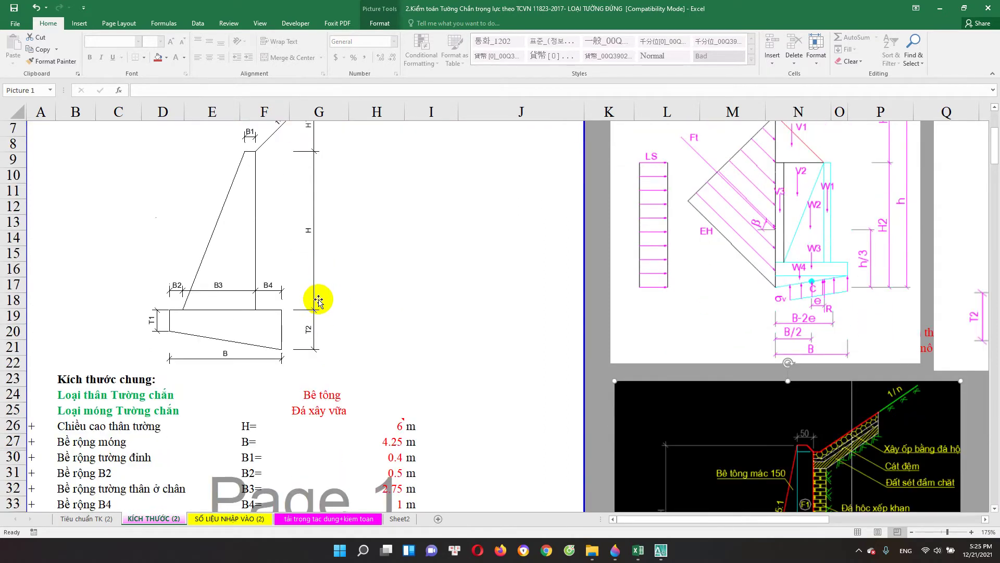
scroll(319, 301, "up", 1)
scroll(302, 303, "down", 2)
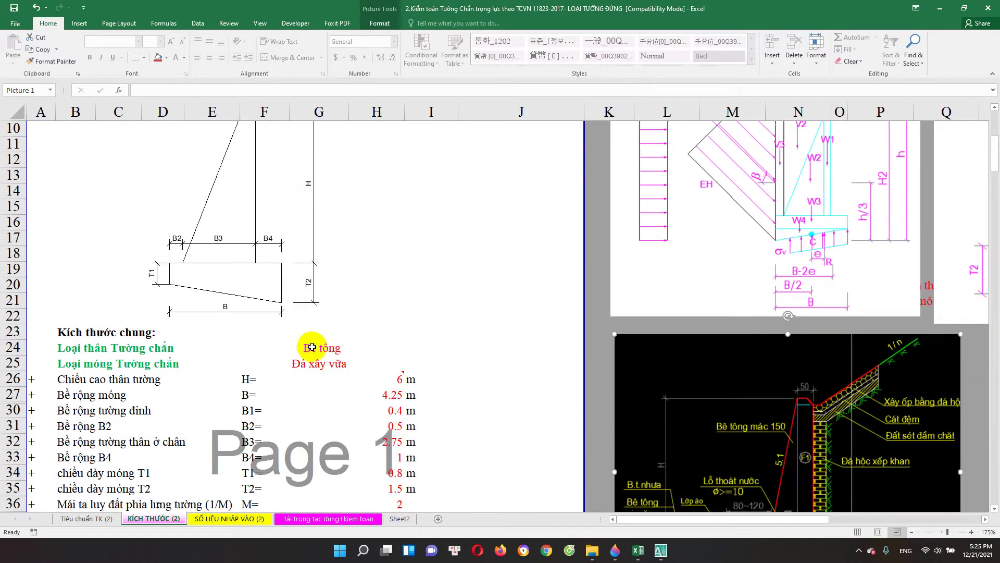
left_click(286, 351)
left_click(91, 350)
scroll(770, 391, "down", 4)
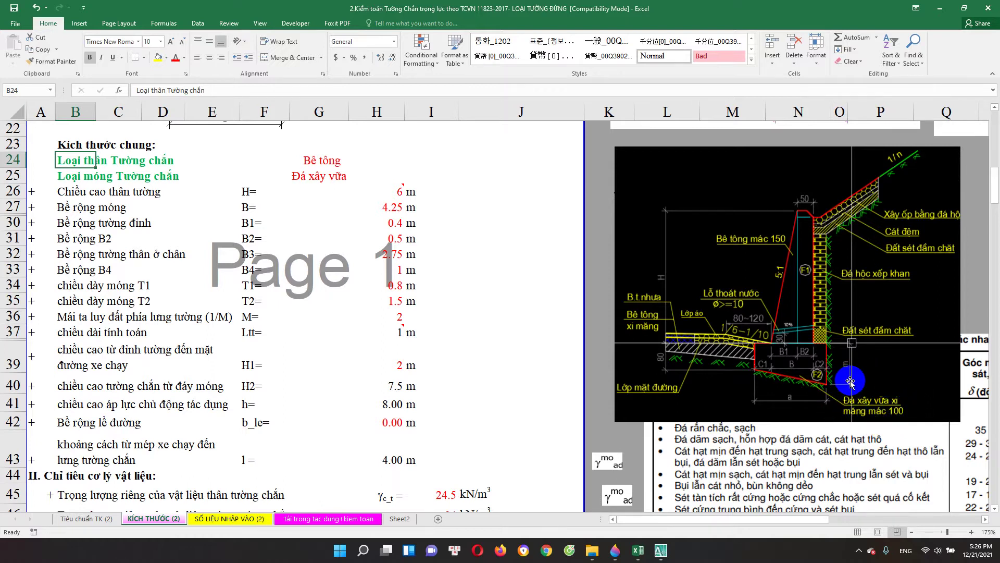
scroll(297, 290, "up", 1)
scroll(320, 283, "up", 2)
scroll(239, 216, "up", 2)
scroll(226, 319, "down", 3)
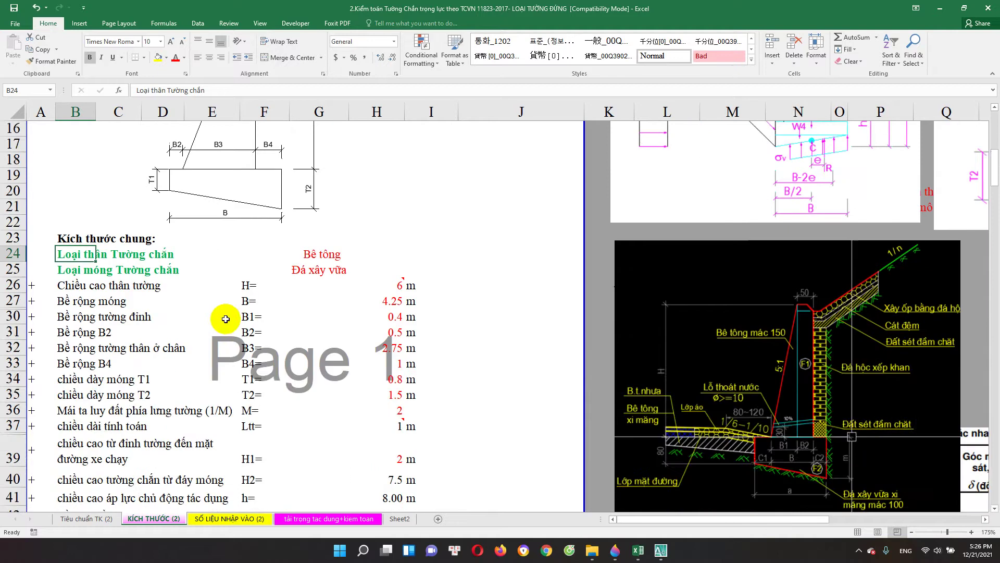
scroll(225, 318, "down", 3)
scroll(373, 314, "up", 2)
scroll(438, 330, "down", 2)
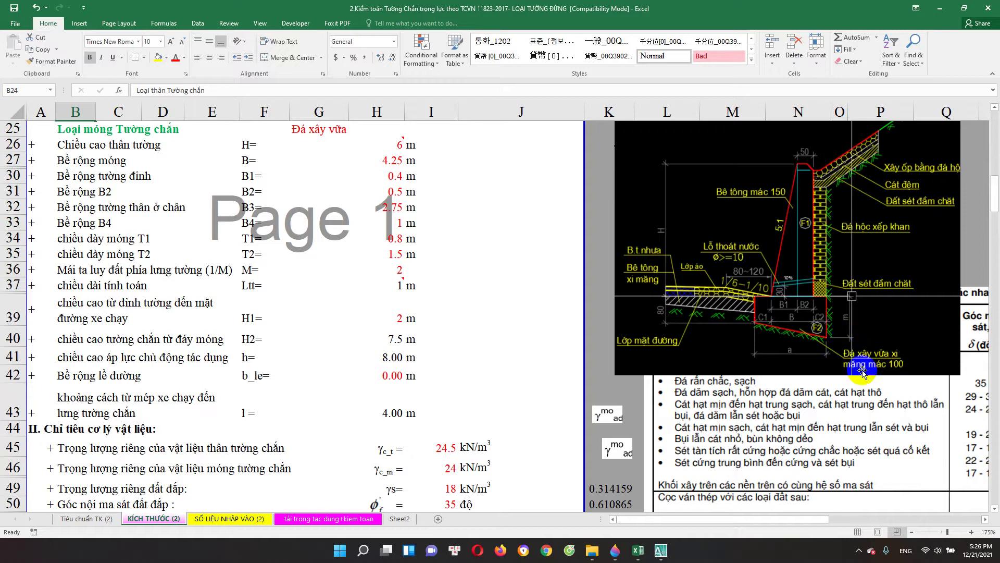
scroll(837, 335, "up", 1)
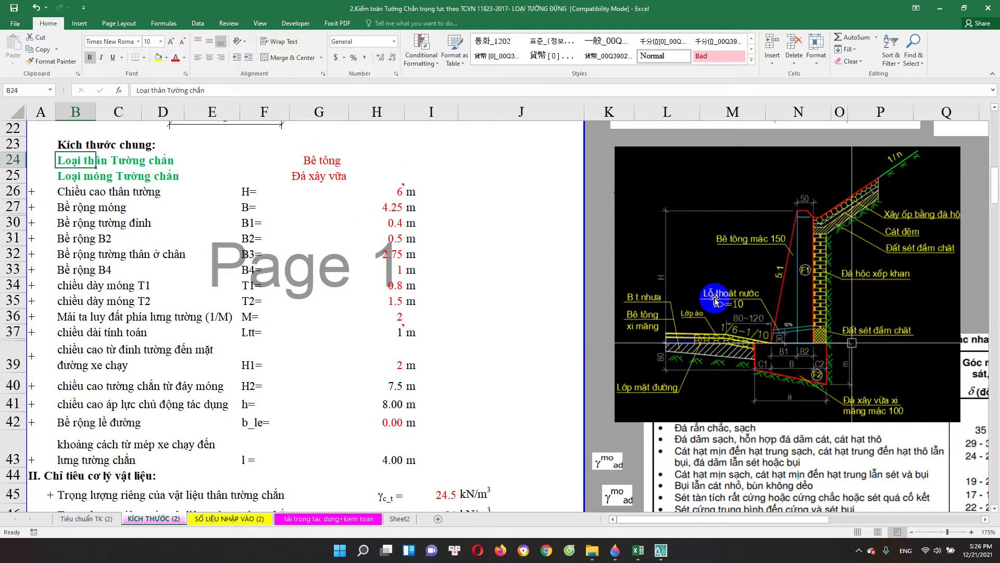
scroll(714, 297, "up", 2)
scroll(288, 293, "up", 3)
scroll(289, 293, "down", 2)
left_click(320, 301)
left_click(138, 307)
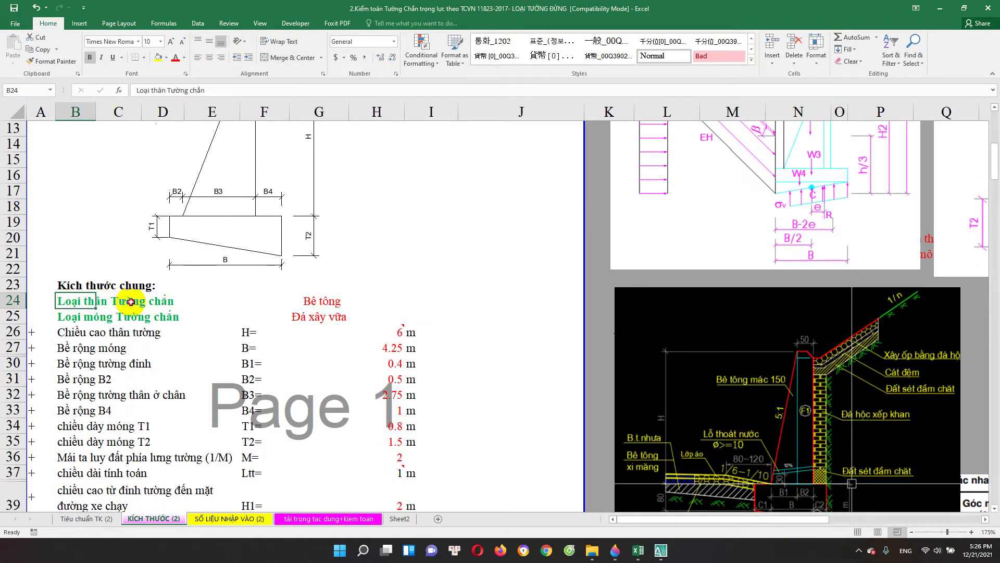
left_click(157, 316)
left_click(322, 302)
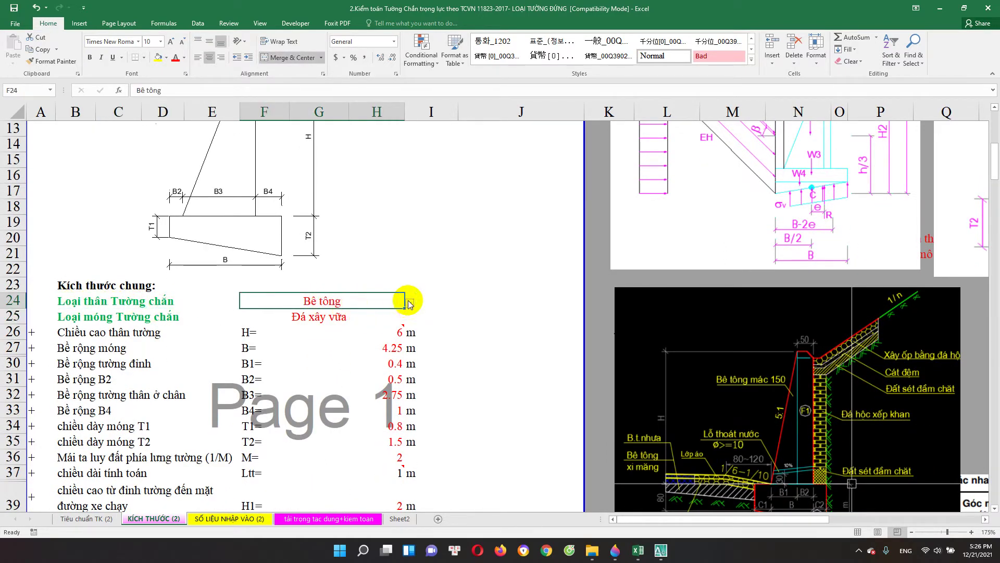
left_click(409, 303)
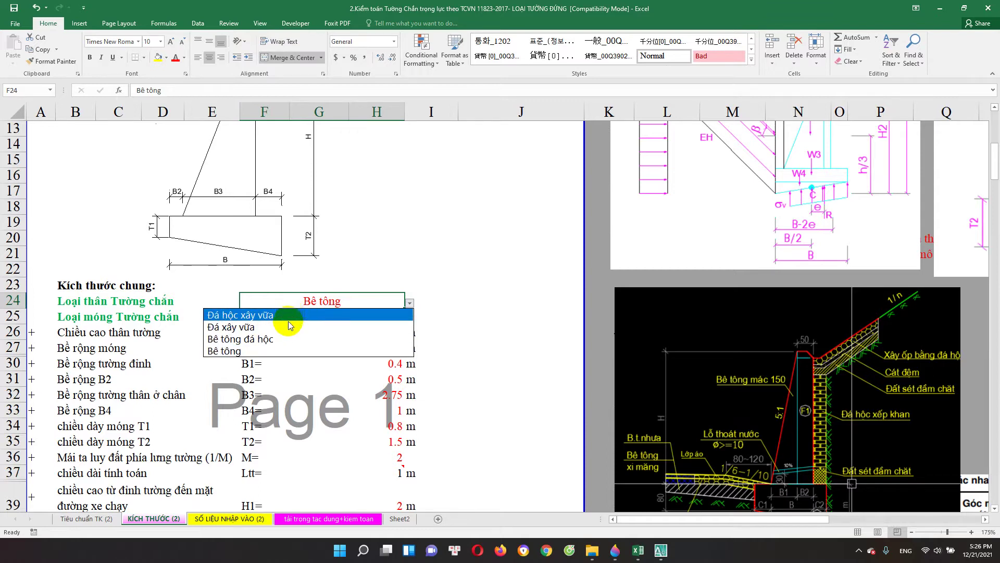
left_click(279, 356)
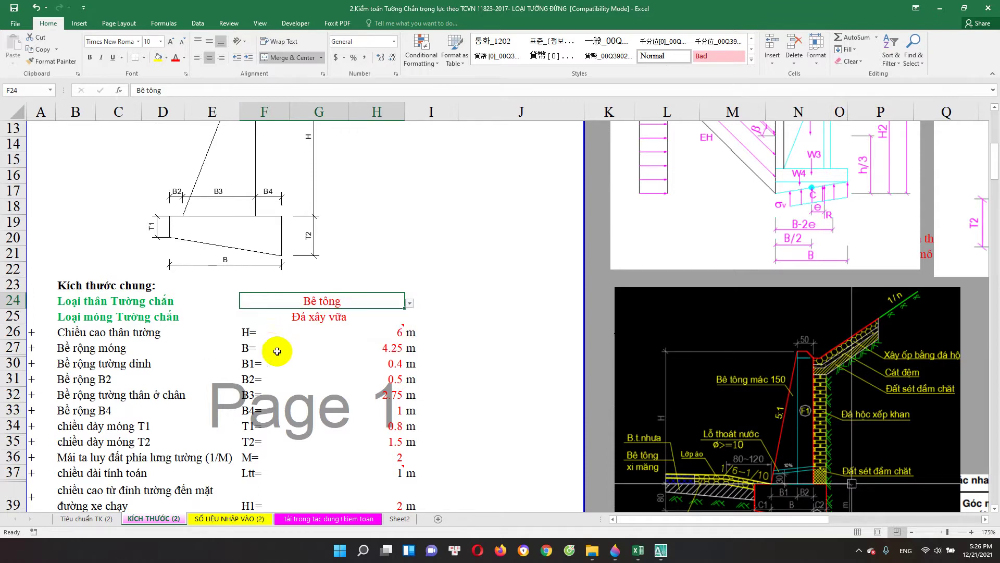
left_click(56, 319)
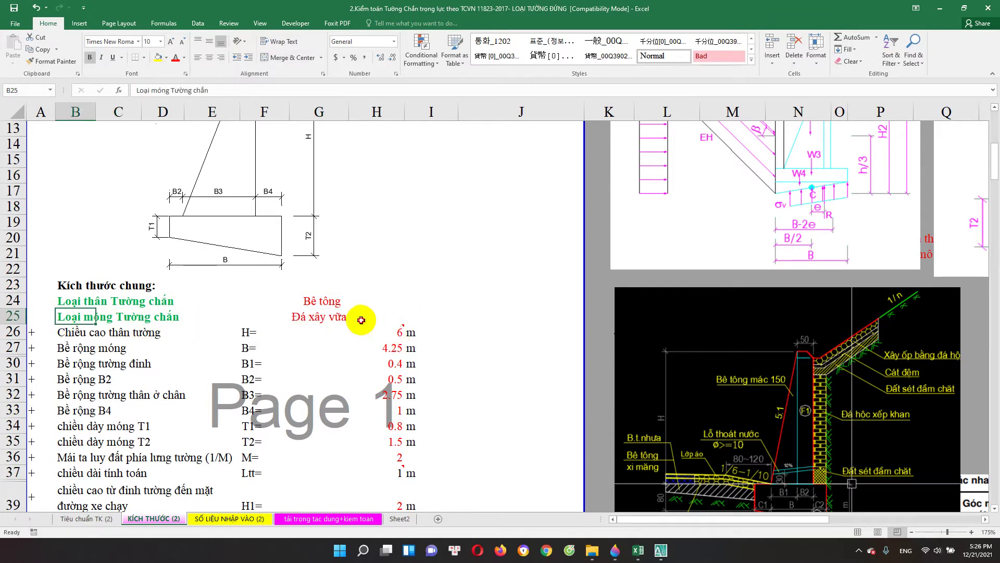
left_click(405, 322)
left_click(410, 320)
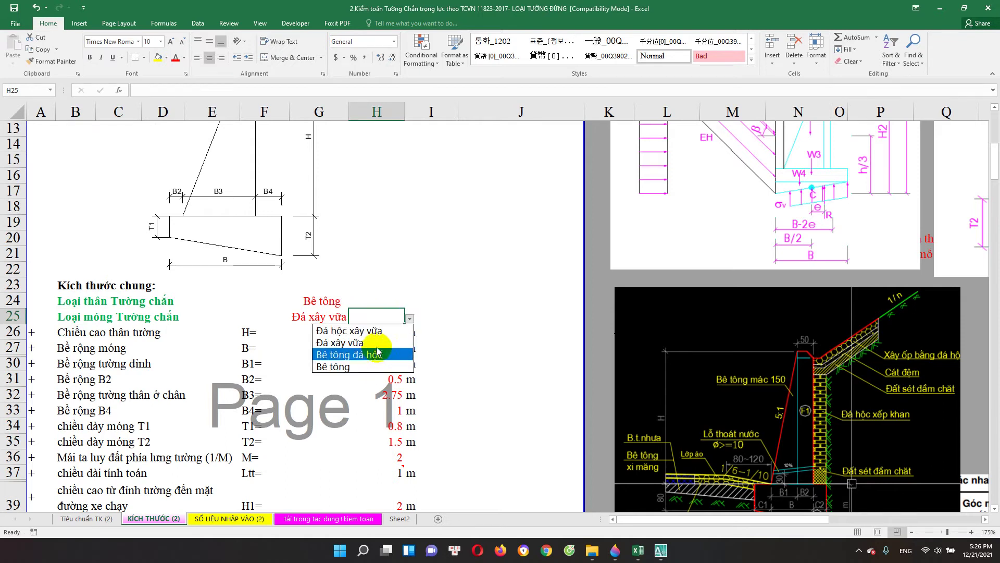
left_click(383, 343)
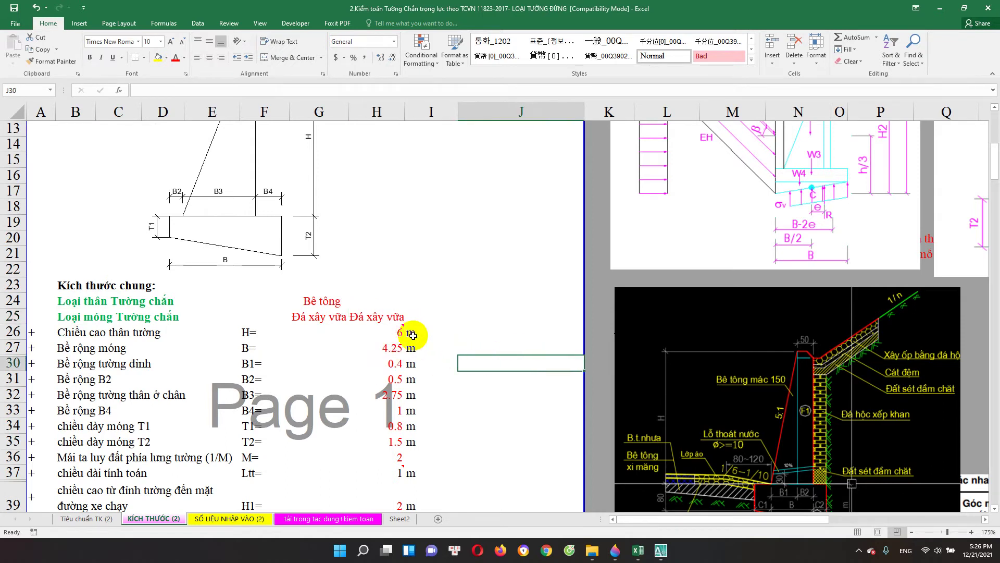
left_click(329, 318)
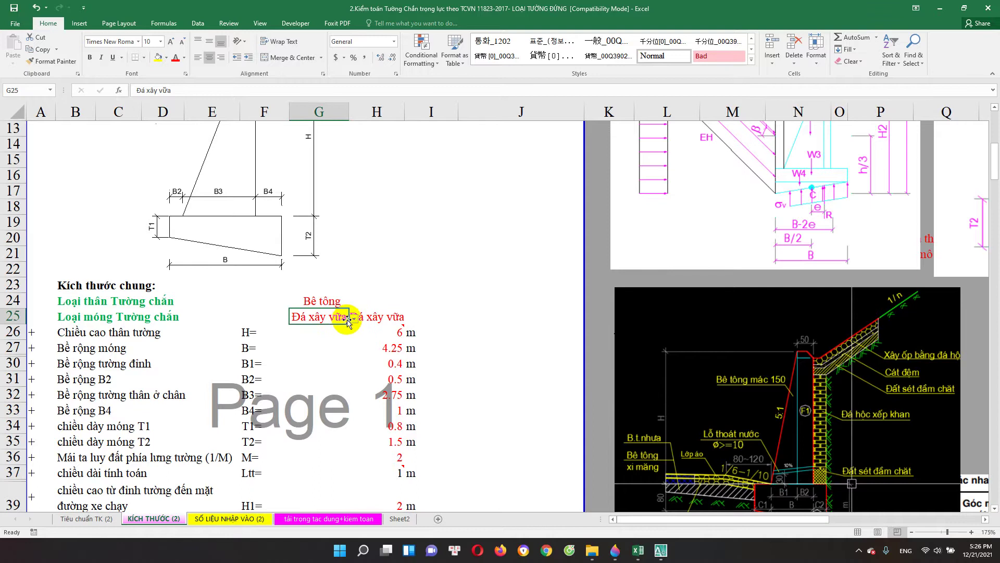
left_click(381, 317)
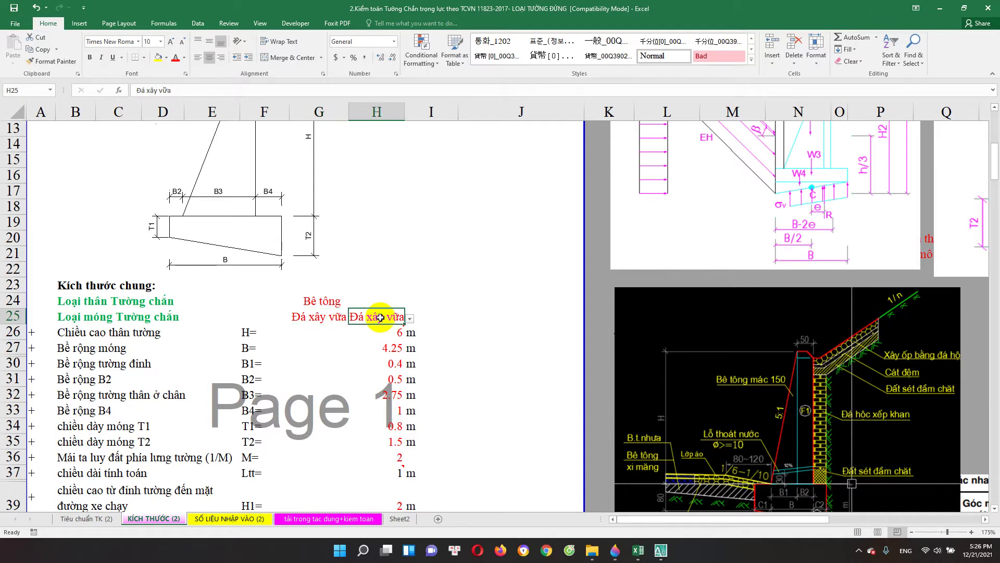
left_click(344, 319)
left_click(354, 318)
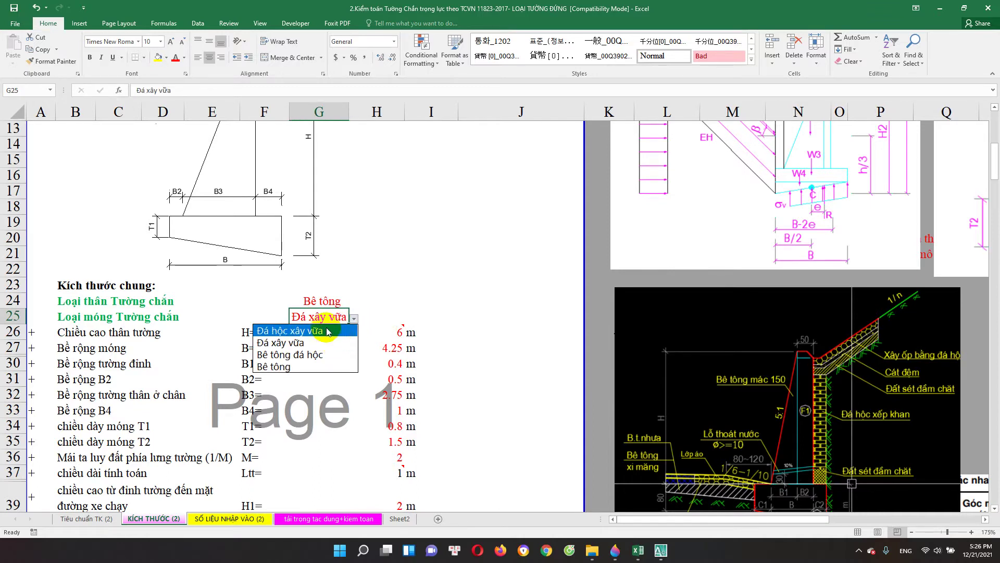
left_click(323, 342)
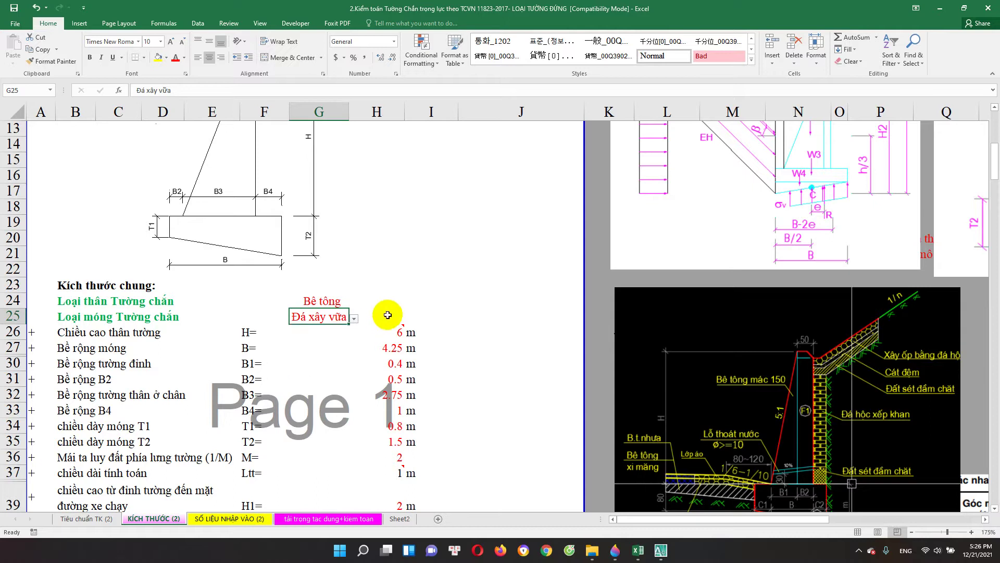
left_click(391, 313)
right_click(376, 315)
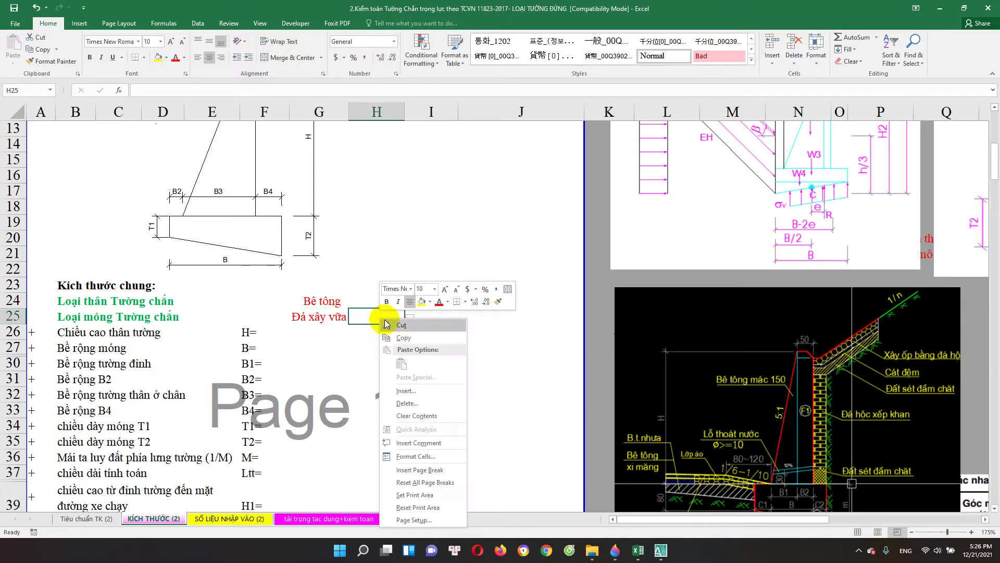
Inspect cell H25's dropdown list and its Data Validation settings.
left_click(379, 316)
right_click(383, 318)
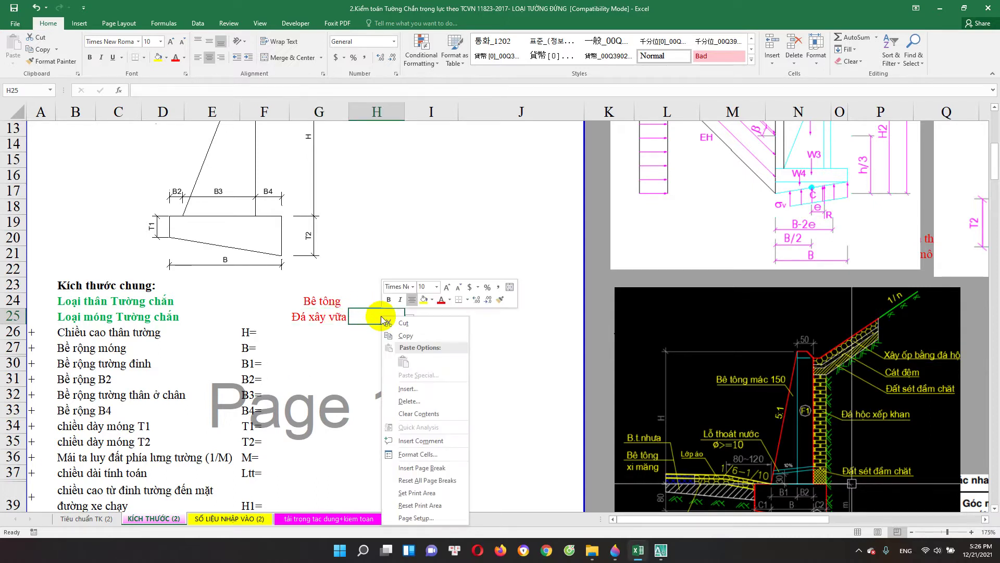
left_click(378, 318)
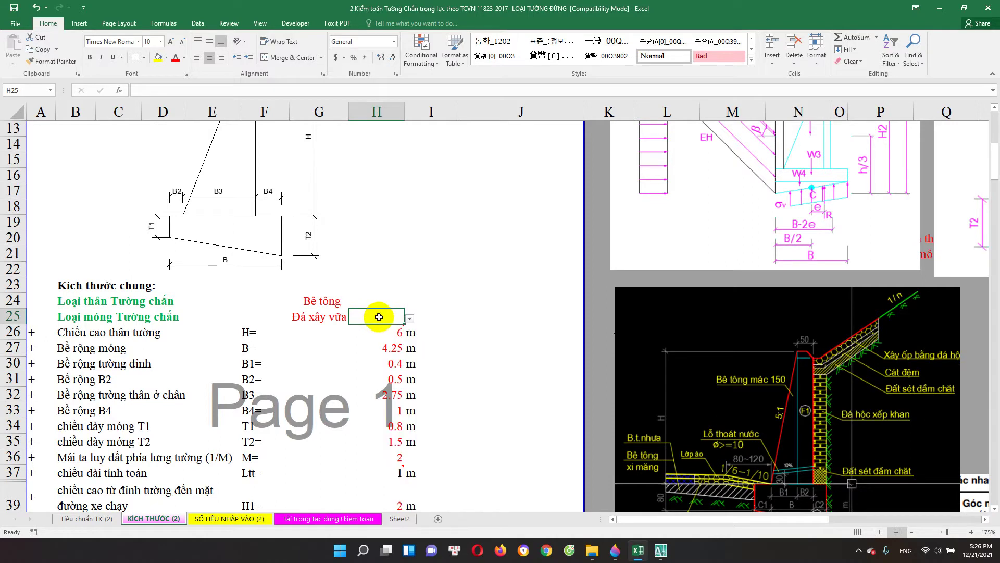
left_click(410, 319)
left_click(383, 317)
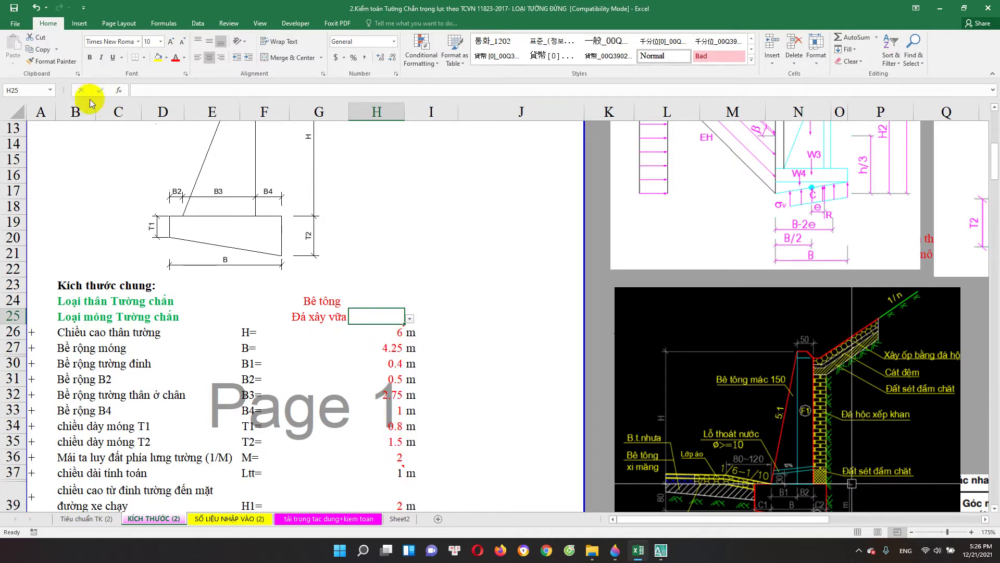
left_click(188, 24)
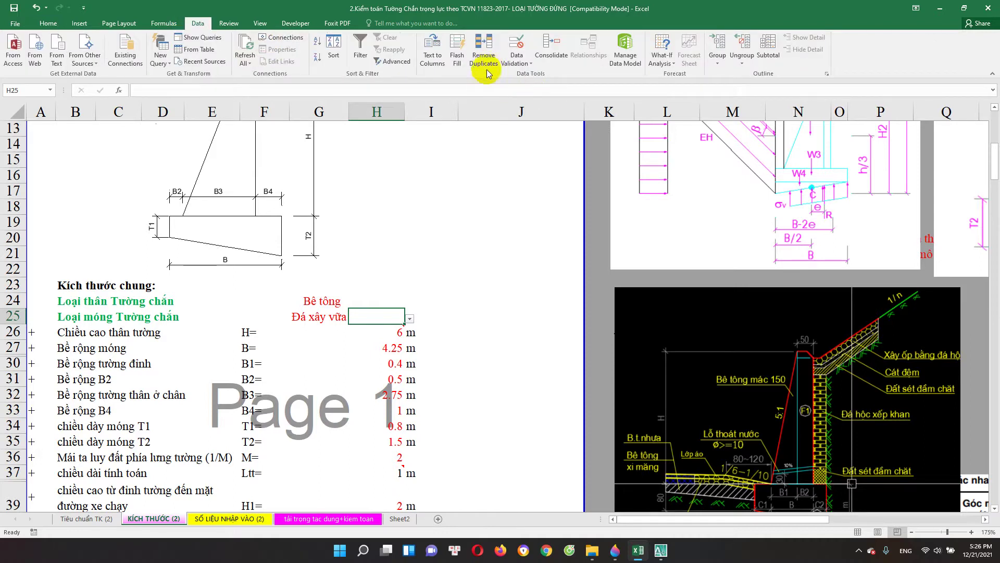
left_click(531, 64)
left_click(539, 78)
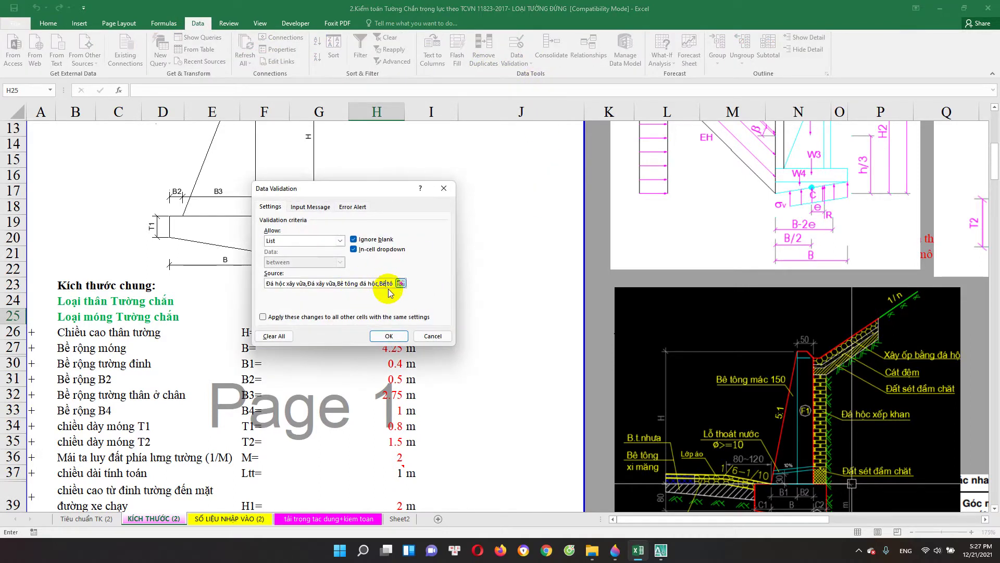
key("ctrl+a")
left_click(447, 189)
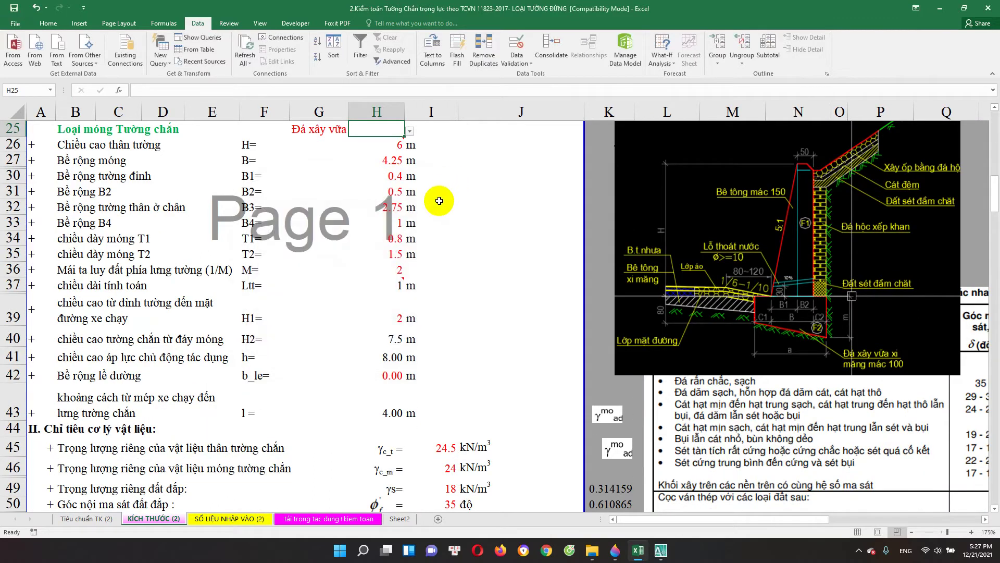
Clear all data validation rules from cell H25 and confirm.
scroll(418, 224, "up", 3)
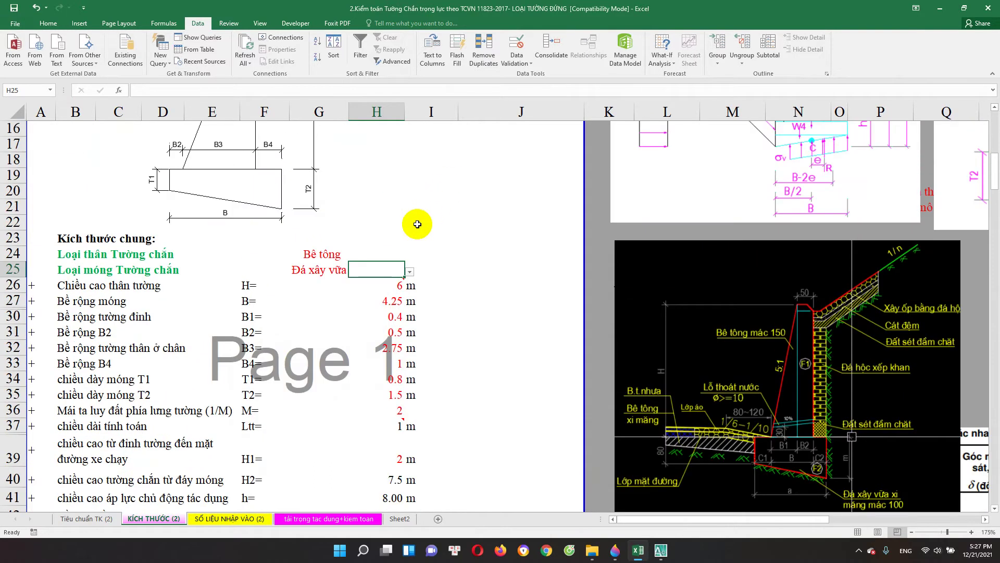
left_click(519, 68)
left_click(531, 80)
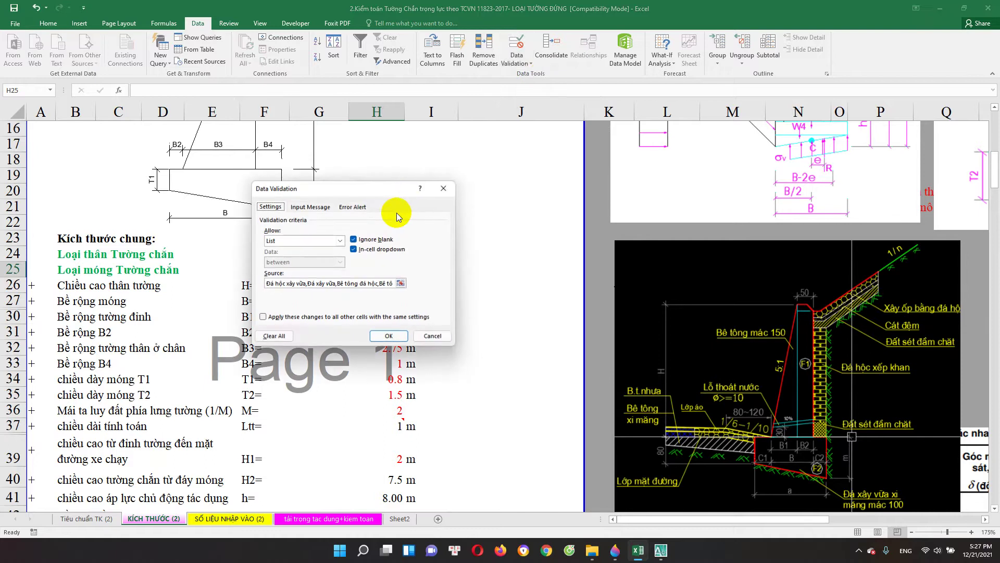
left_click(375, 286)
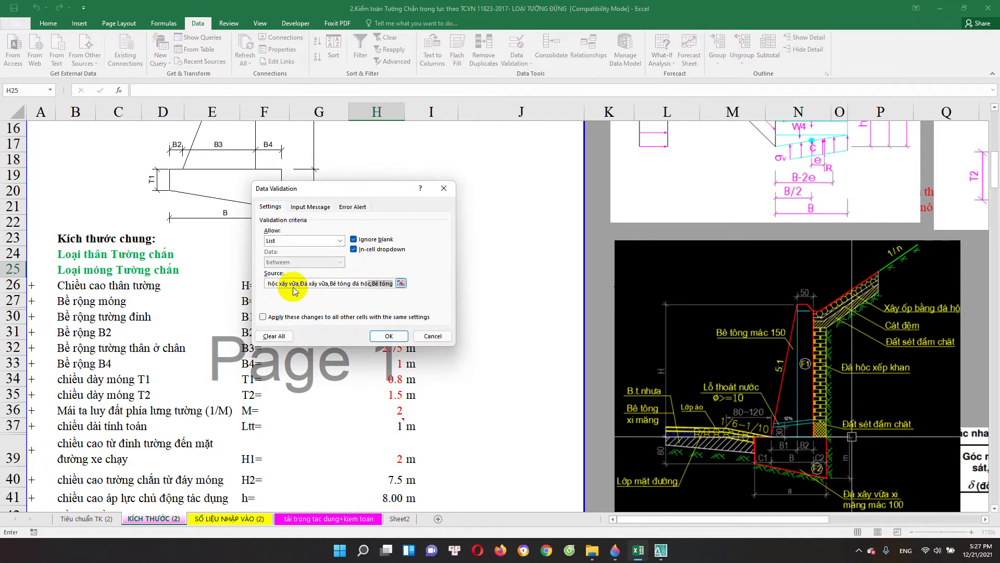
left_click(274, 336)
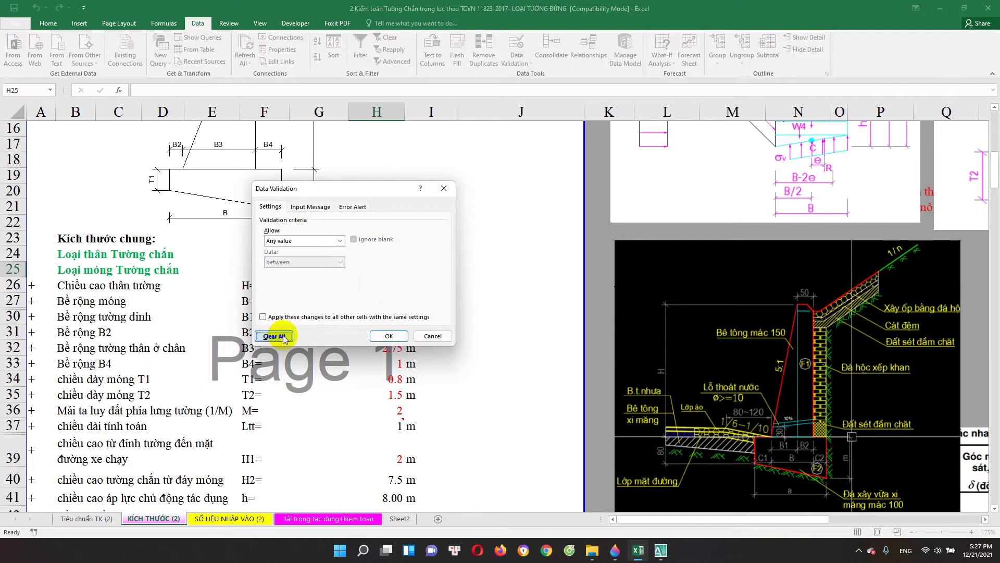
left_click(386, 336)
Check that G25 still offers its material dropdown set to Đá xây vữa.
left_click(330, 275)
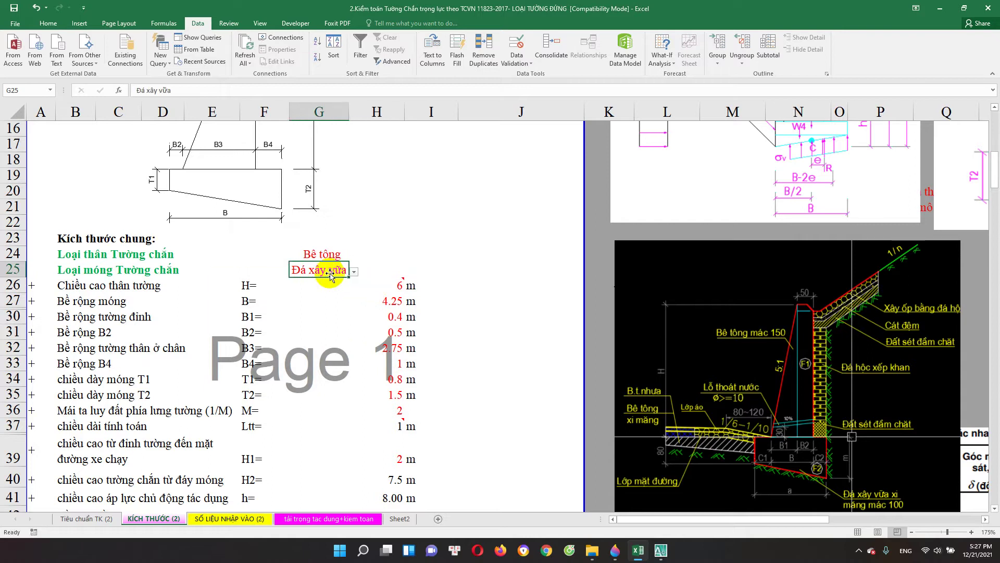
left_click(354, 271)
left_click(354, 271)
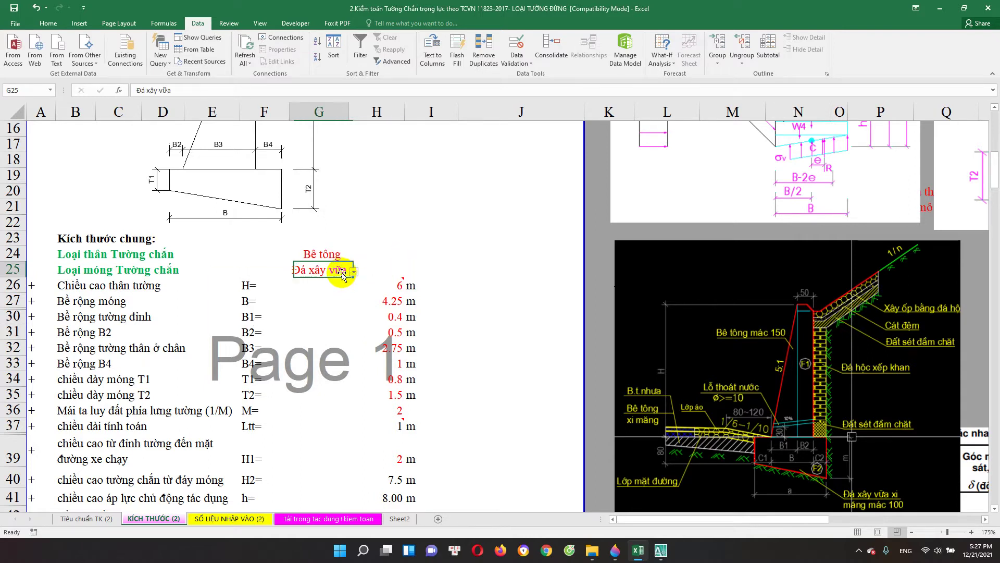
left_click(356, 518)
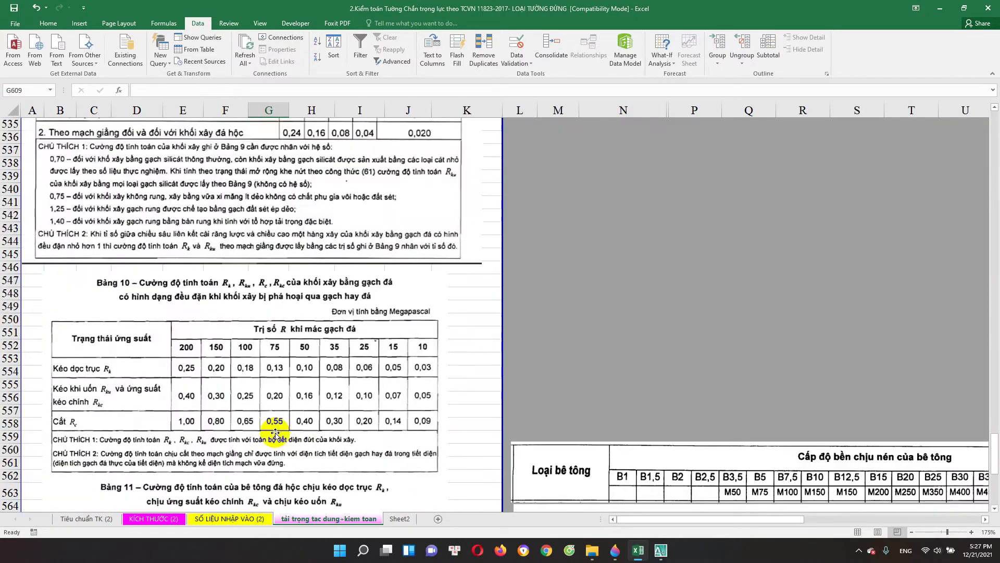
scroll(268, 423, "down", 10)
scroll(258, 383, "up", 3)
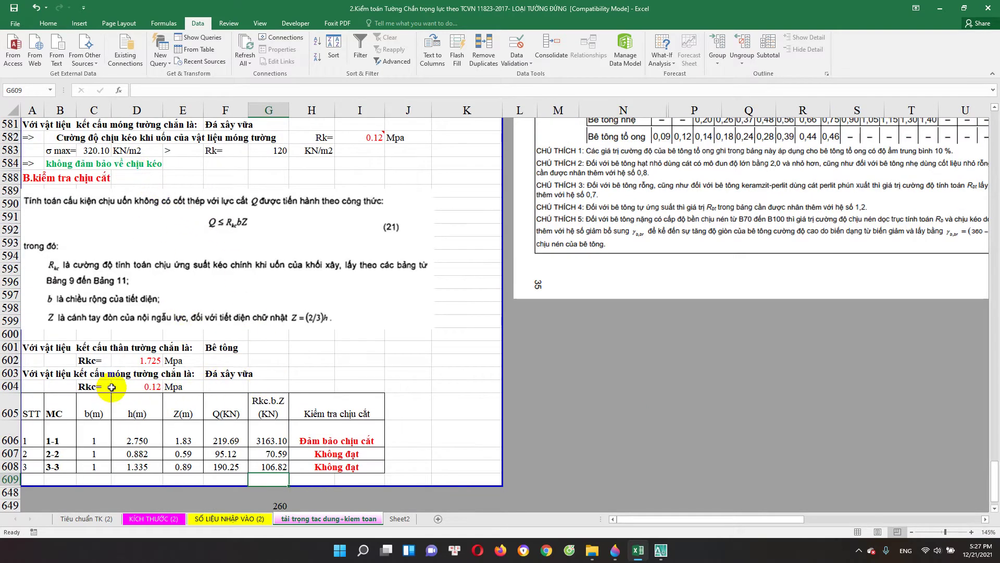
left_click(208, 373)
left_click(212, 346)
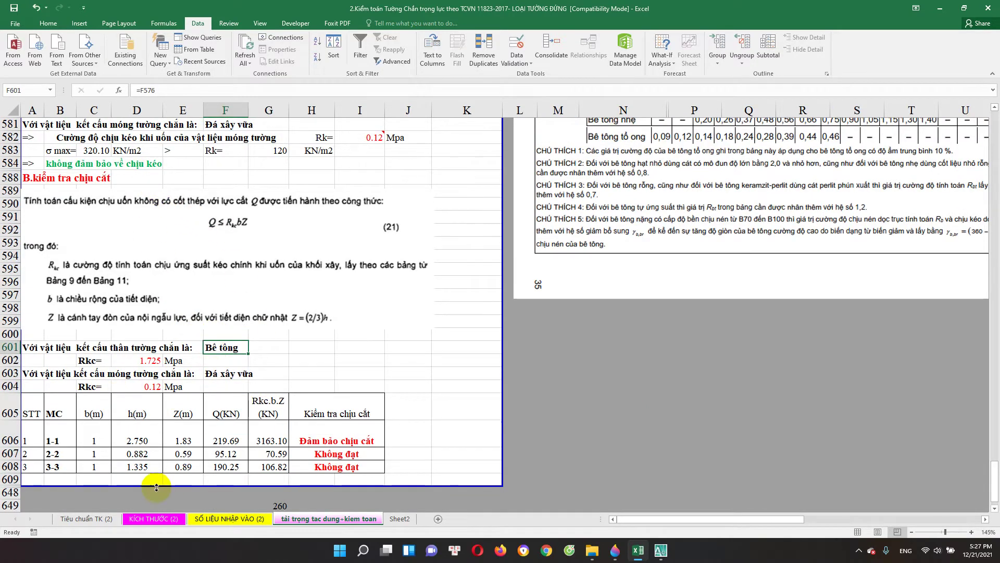
left_click(136, 518)
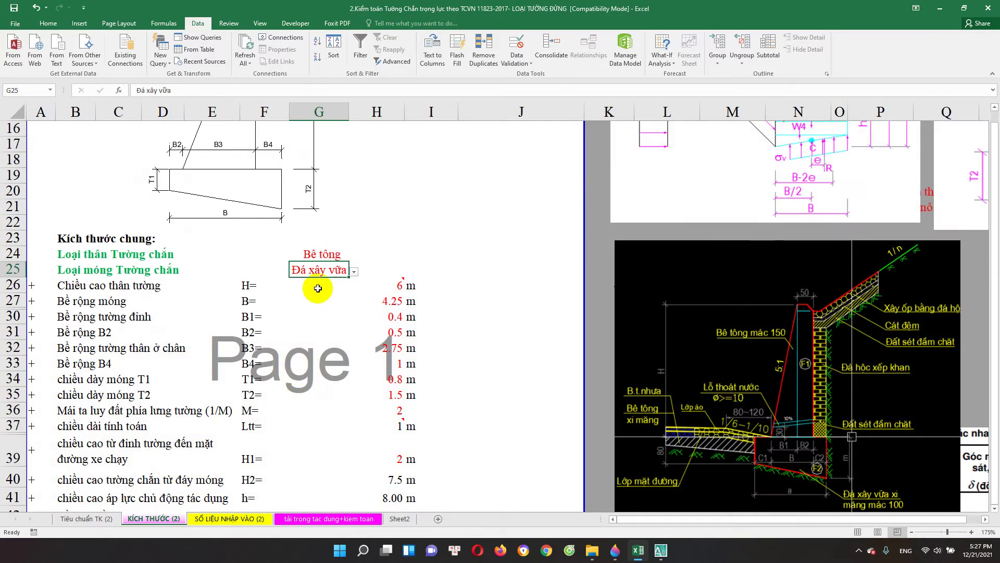
left_click(336, 254)
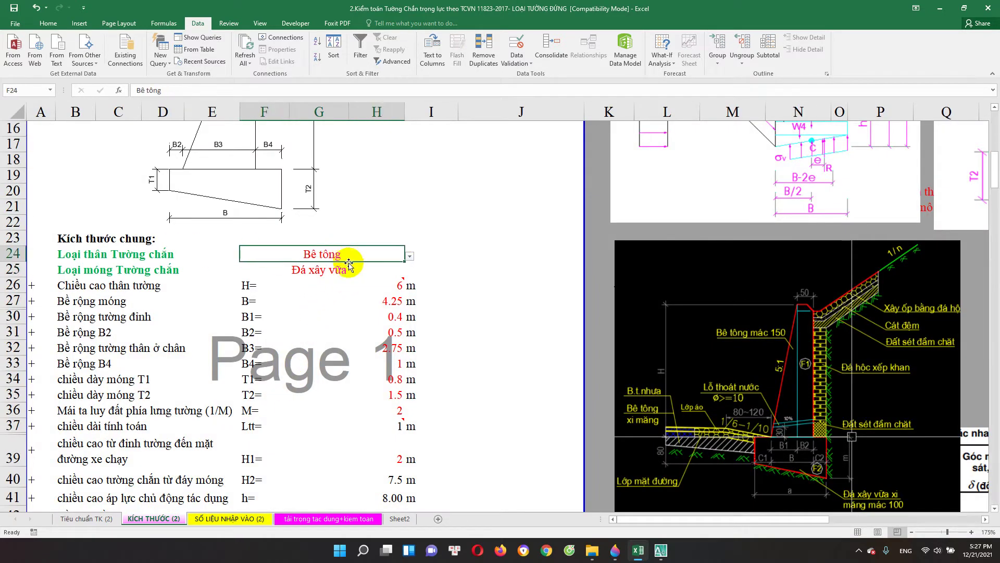
Review the foundation material in G25 and the wall widths B, B1 and B2.
left_click(332, 269)
scroll(332, 269, "down", 1)
scroll(396, 240, "down", 1)
scroll(381, 234, "up", 5)
scroll(363, 263, "up", 1)
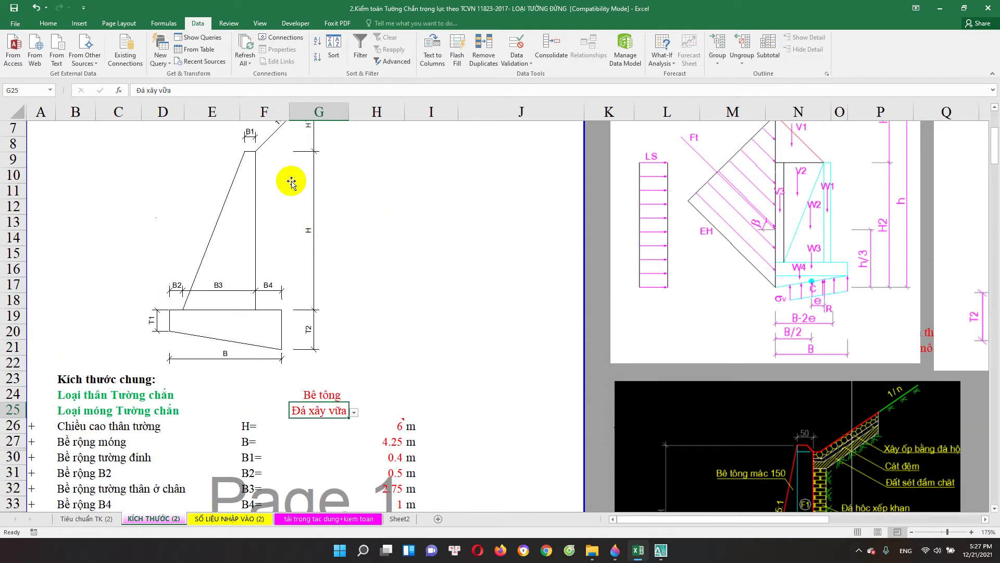
scroll(363, 346, "down", 3)
left_click(392, 297)
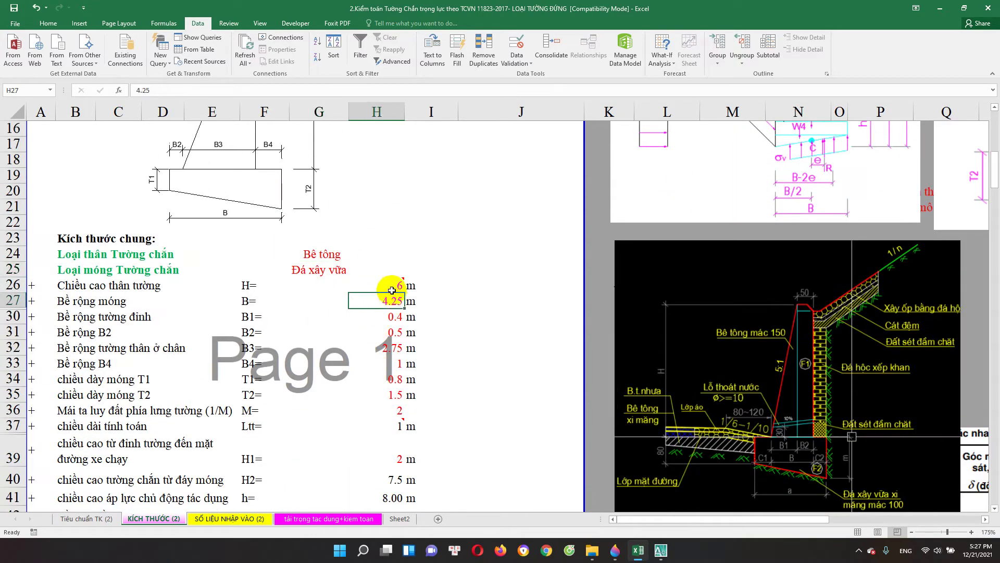
scroll(369, 285, "down", 1)
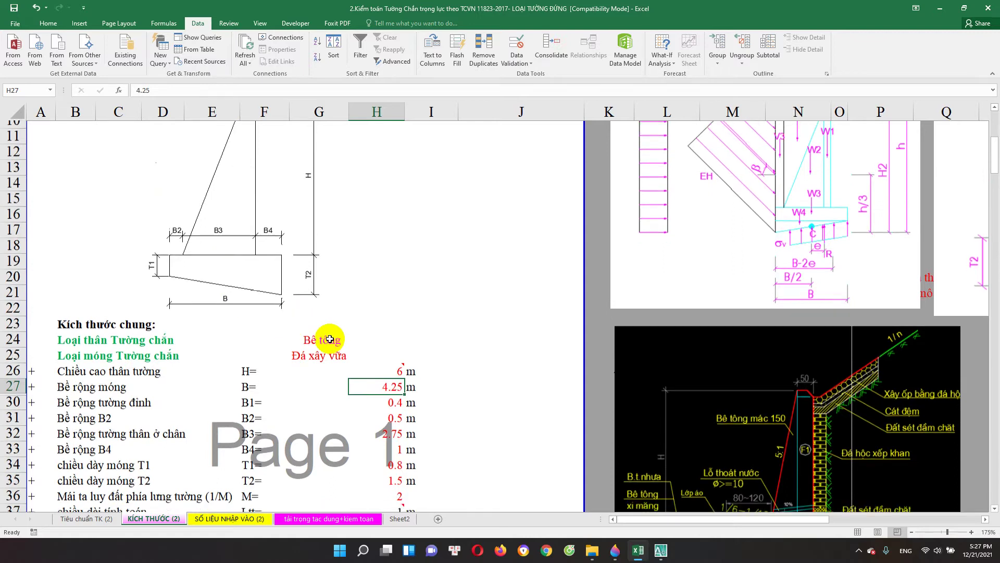
left_click(391, 270)
scroll(268, 267, "up", 1)
scroll(252, 205, "up", 3)
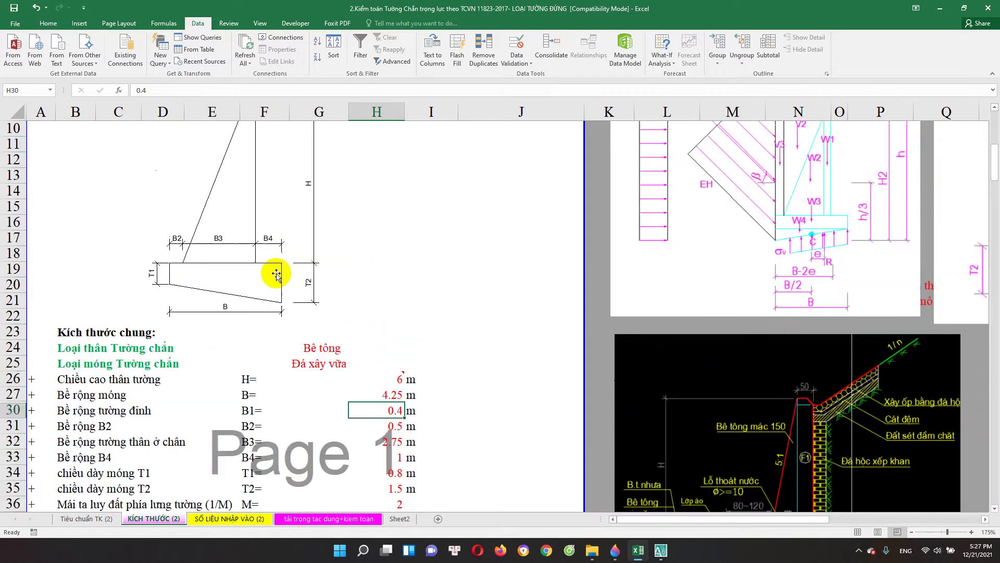
scroll(216, 233, "up", 3)
scroll(345, 338, "down", 4)
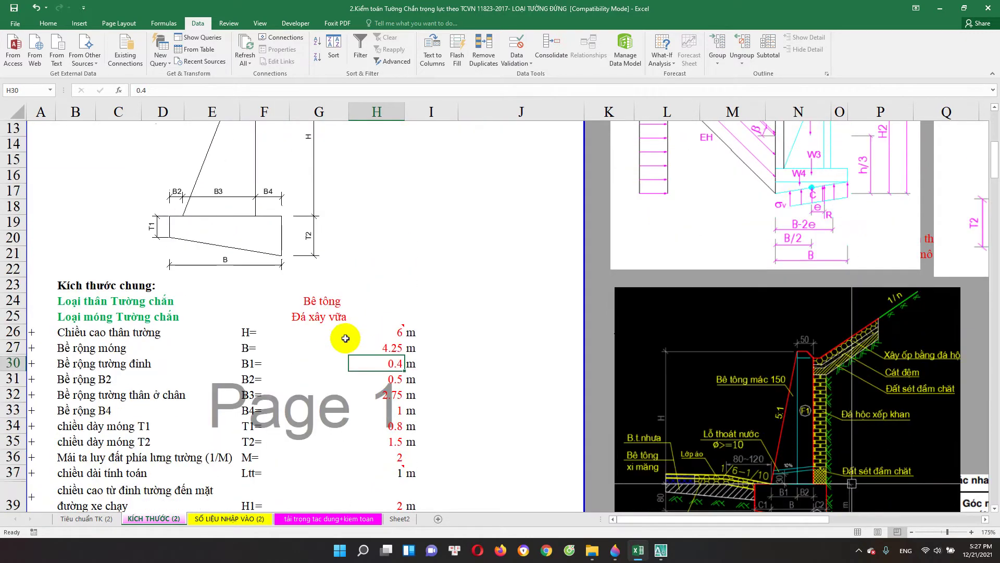
left_click(391, 379)
scroll(313, 370, "up", 3)
scroll(219, 366, "up", 1)
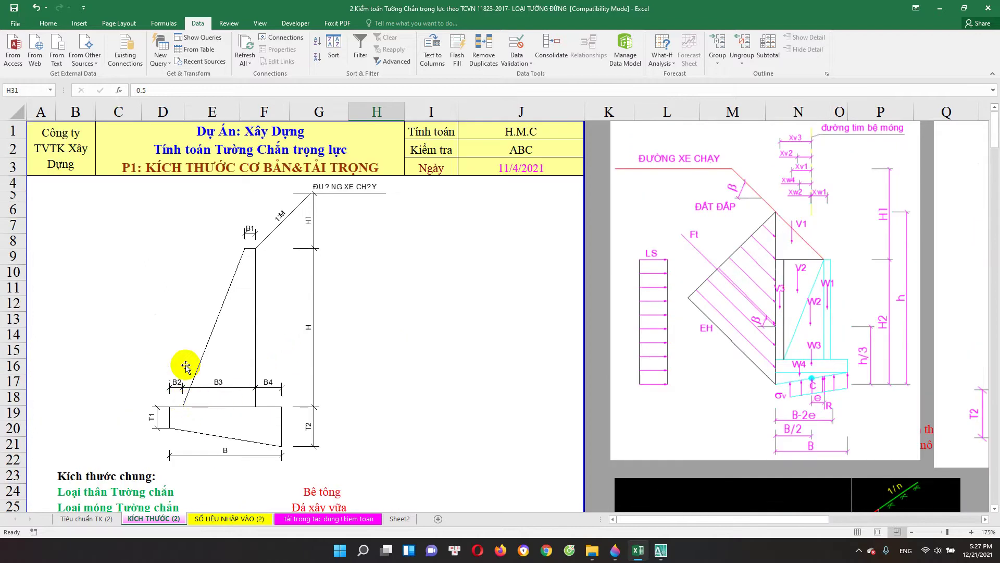
scroll(180, 408, "down", 1)
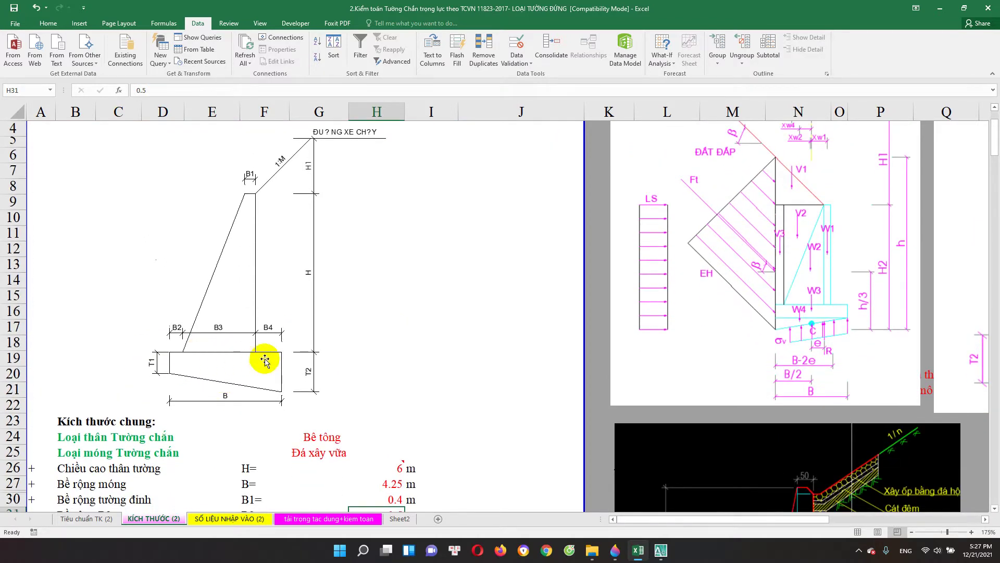
scroll(350, 401, "down", 4)
scroll(245, 279, "up", 2)
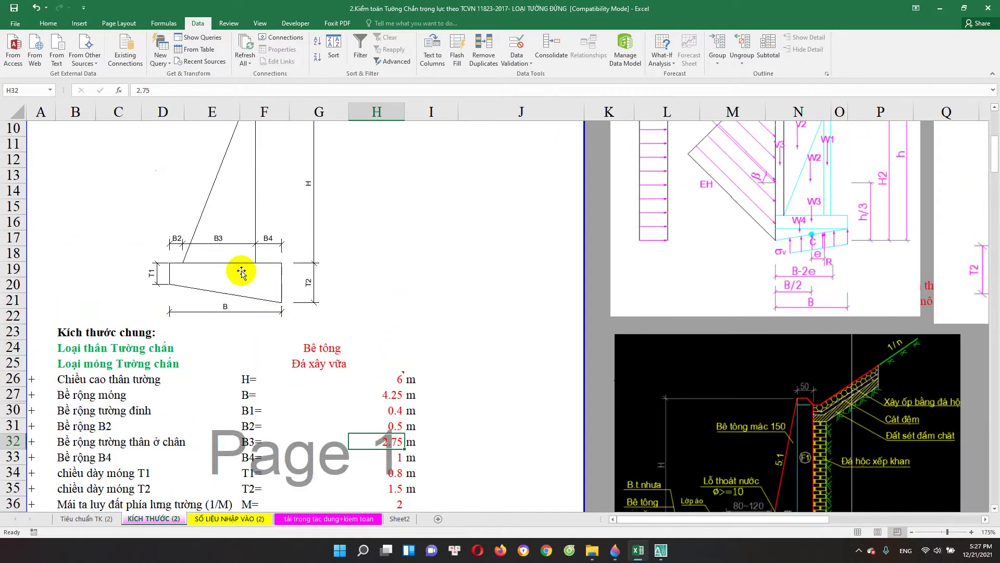
scroll(370, 357, "down", 2)
Check the B4 width and the T1 and T2 footing thicknesses.
key("Down")
key("Down")
left_click(385, 357)
scroll(312, 313, "up", 2)
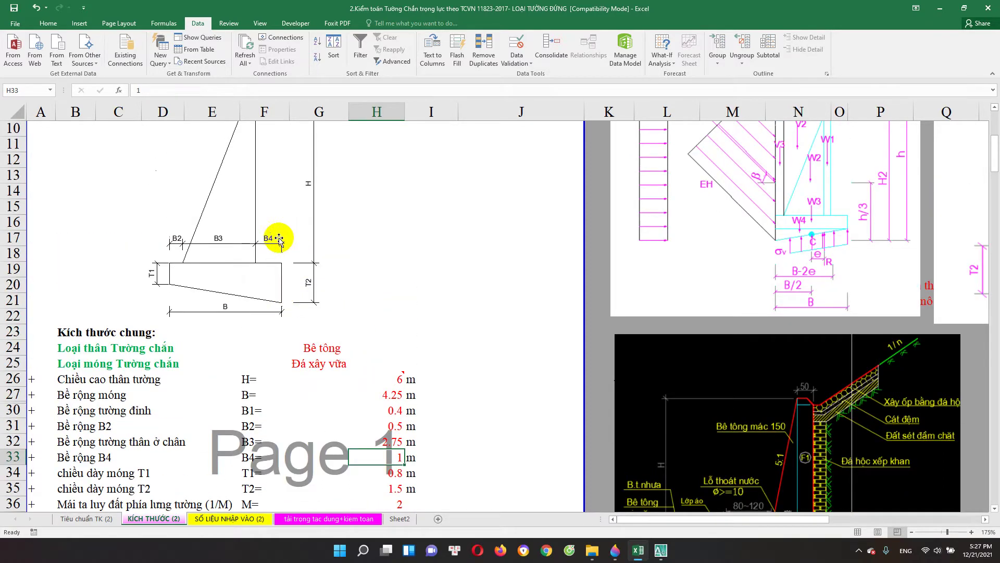
scroll(297, 335, "down", 2)
left_click(388, 378)
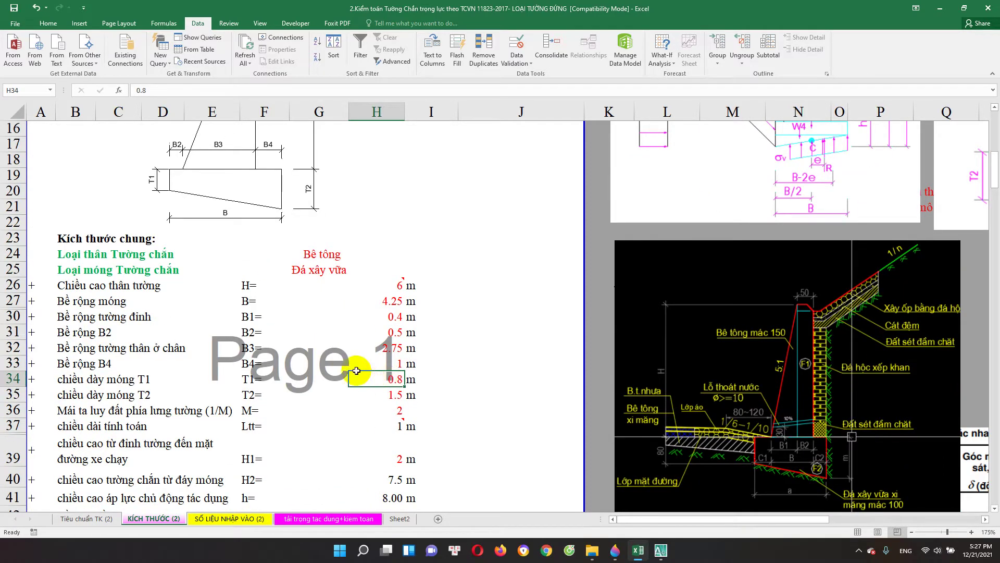
scroll(357, 365, "up", 1)
scroll(304, 280, "down", 2)
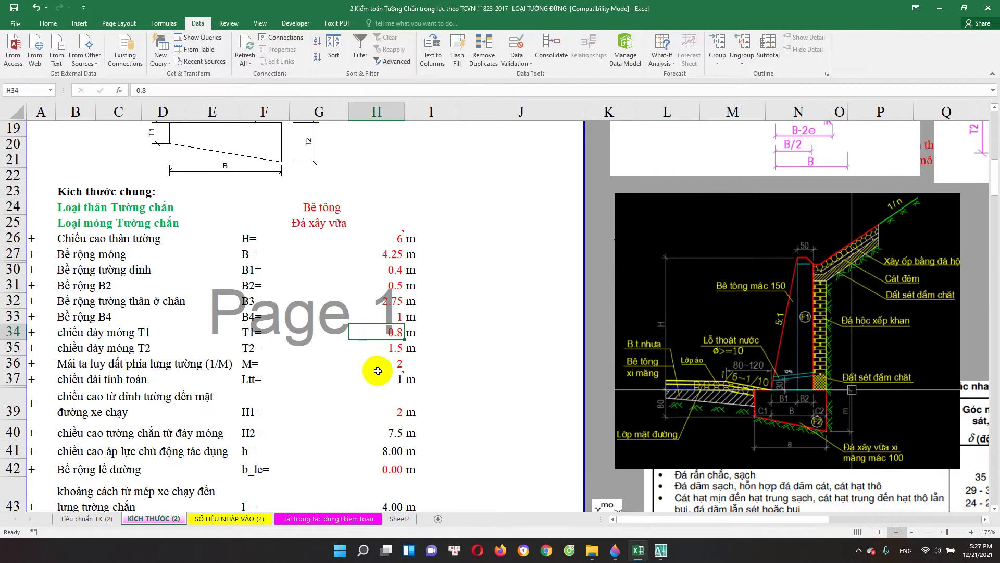
left_click(385, 355)
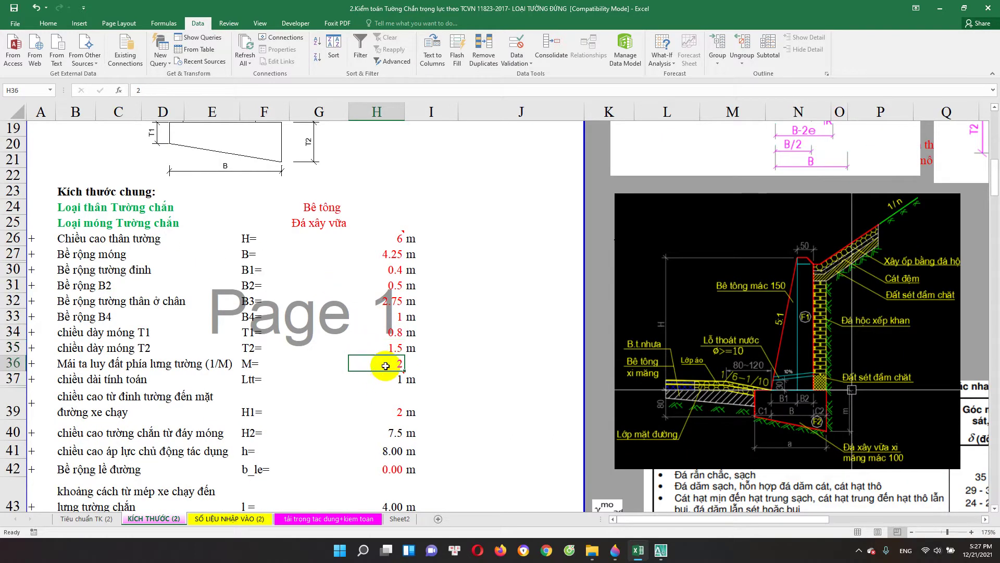
Change the backfill slope M in H36 to 1 and view the loads-and-checks sheet.
scroll(333, 192, "up", 6)
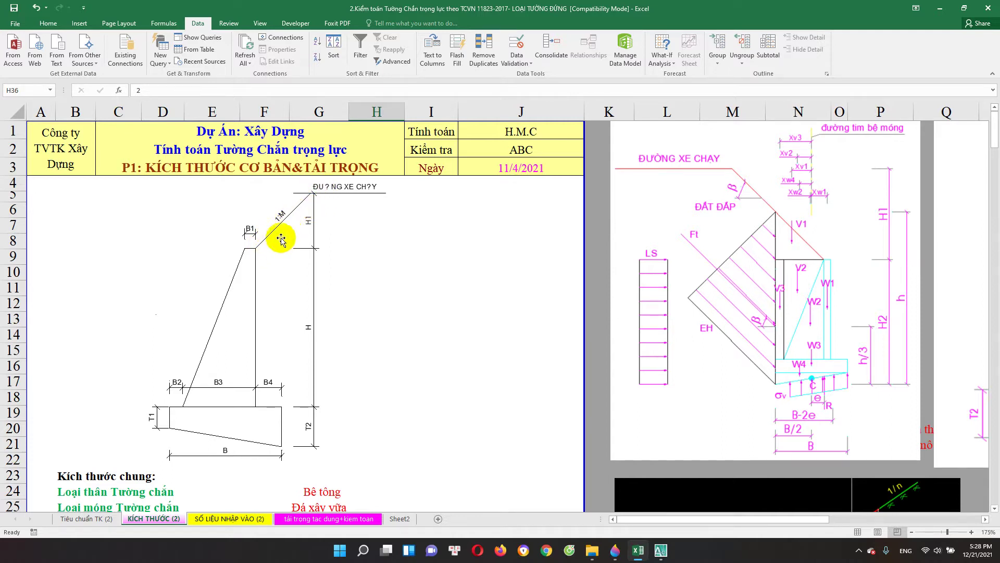
scroll(302, 218, "down", 6)
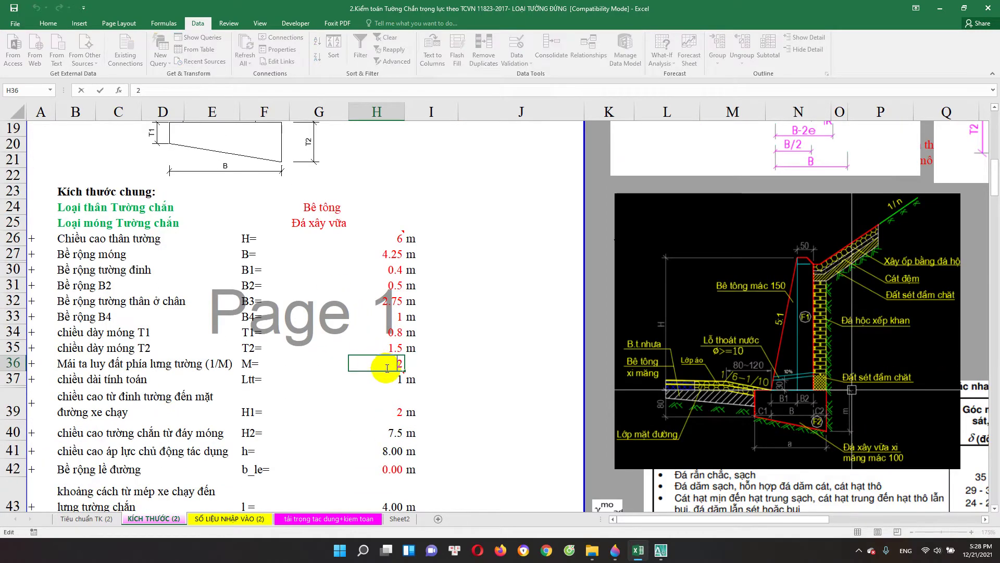
scroll(392, 374, "up", 3)
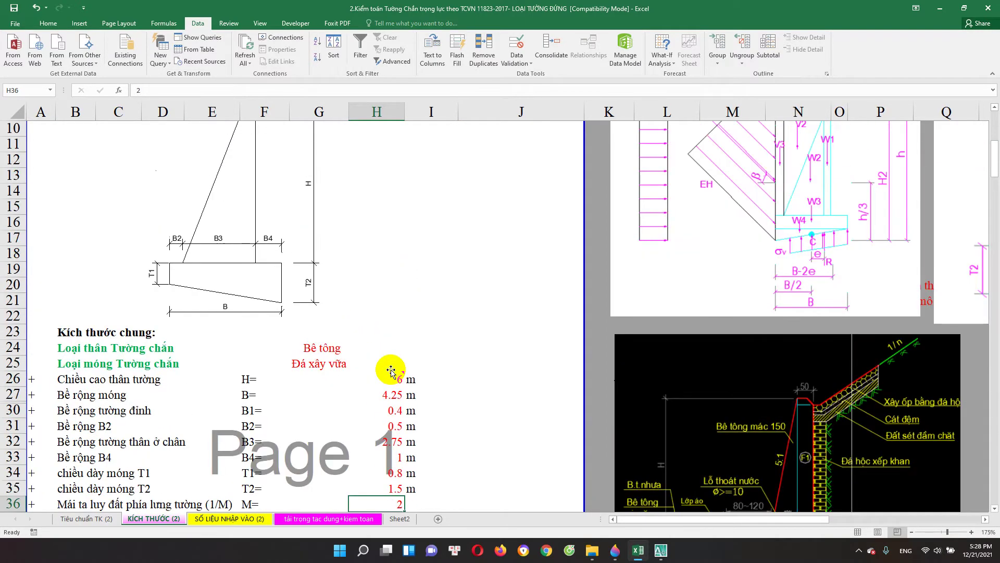
scroll(395, 367, "down", 3)
type("1")
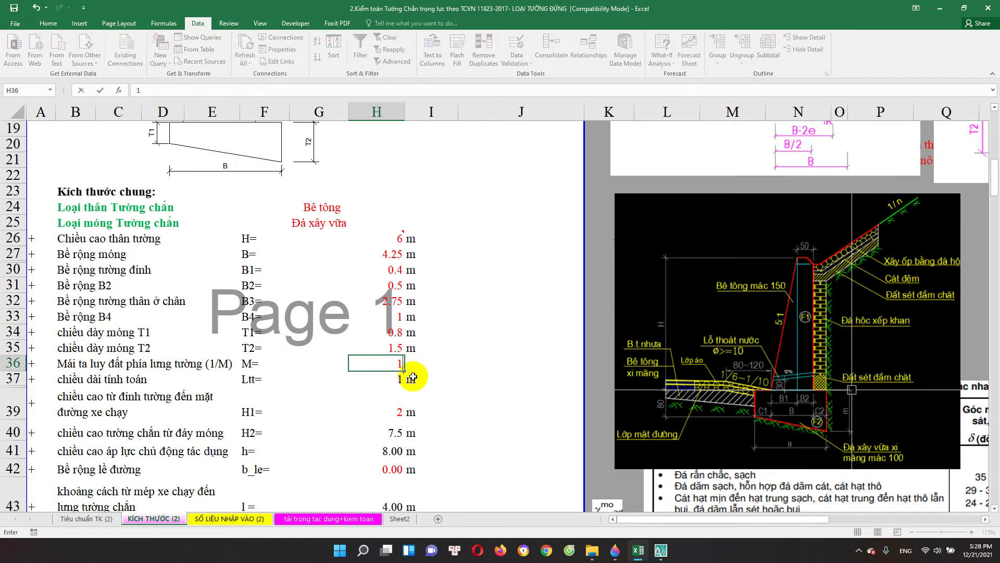
left_click(345, 519)
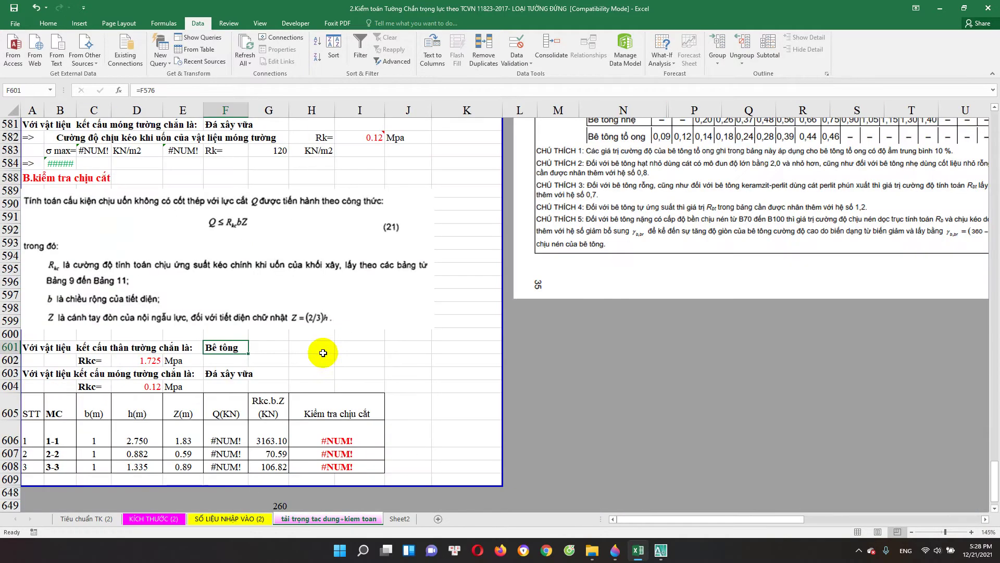
Scroll to the top of the loads sheet and inspect K109's Γ formula without changing it.
scroll(324, 341, "up", 6)
scroll(323, 354, "up", 10)
scroll(323, 365, "up", 10)
scroll(322, 376, "up", 4)
scroll(322, 376, "up", 9)
scroll(322, 375, "up", 10)
scroll(323, 375, "up", 9)
scroll(324, 372, "up", 7)
scroll(324, 373, "up", 8)
scroll(408, 342, "up", 3)
scroll(352, 342, "up", 5)
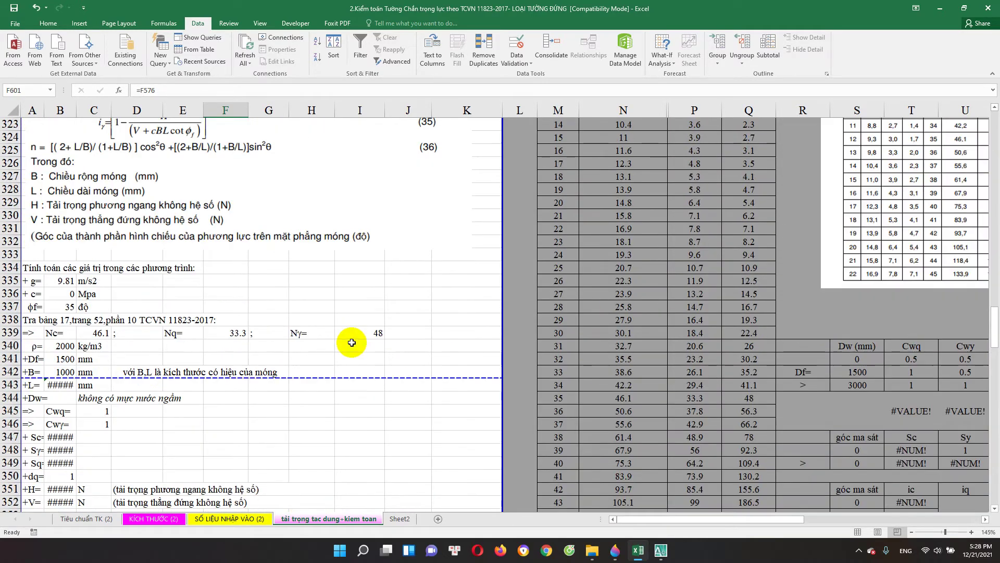
scroll(352, 343, "down", 7)
scroll(352, 347, "down", 3)
scroll(351, 348, "up", 5)
scroll(354, 346, "up", 12)
scroll(355, 347, "up", 9)
scroll(412, 339, "up", 9)
scroll(357, 273, "up", 9)
scroll(357, 272, "up", 7)
scroll(366, 328, "up", 9)
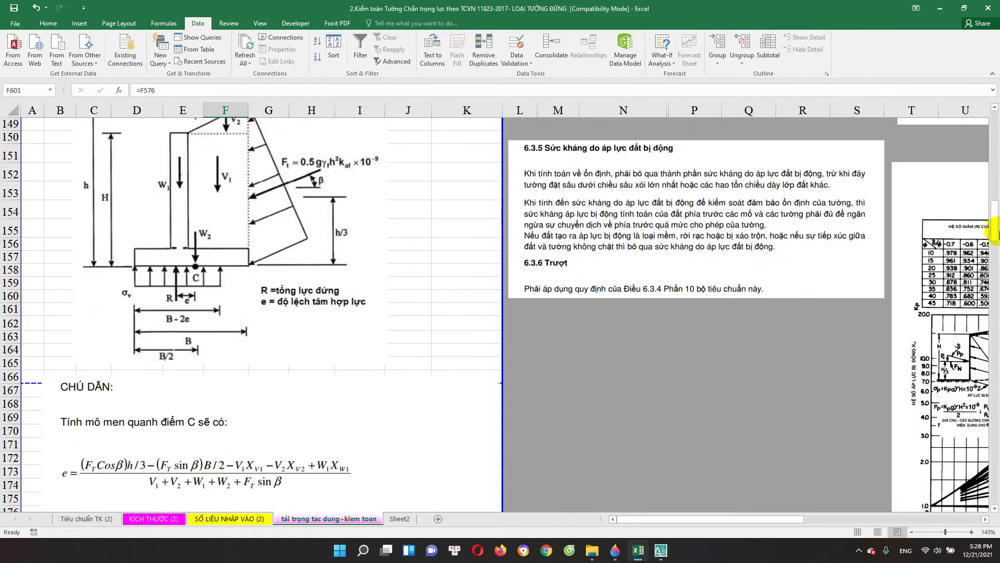
left_click_drag(994, 216, 995, 168)
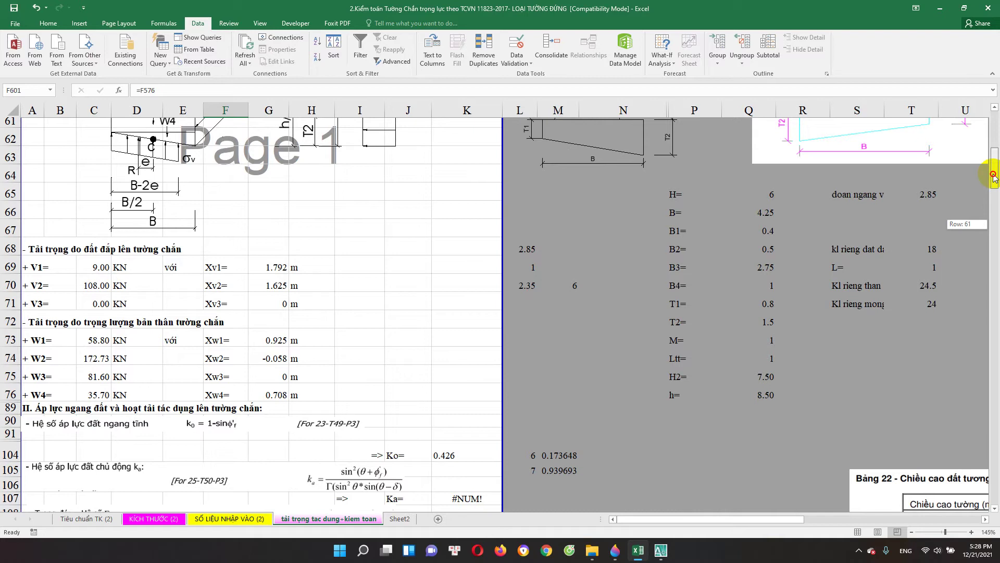
left_click_drag(995, 168, 995, 177)
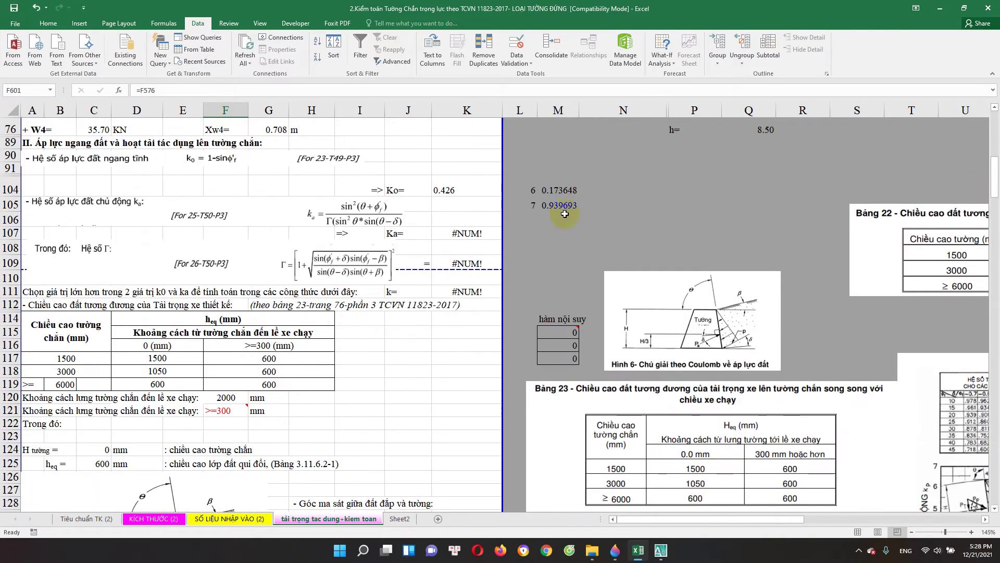
double_click(467, 263)
key("Escape")
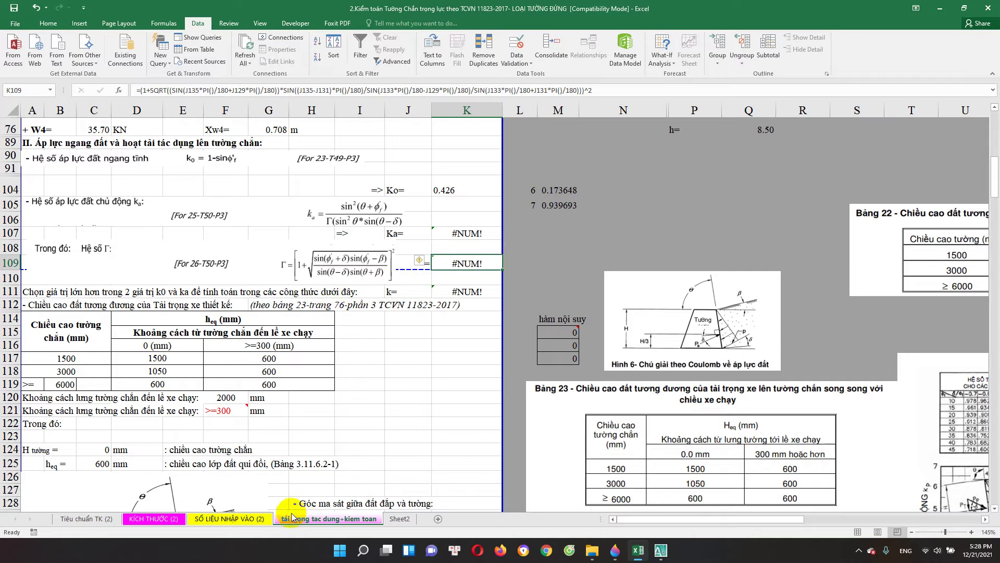
Select slope M in H36 on KÍCH THƯỚC (2), then recheck the loads sheet results.
left_click(156, 519)
left_click(395, 358)
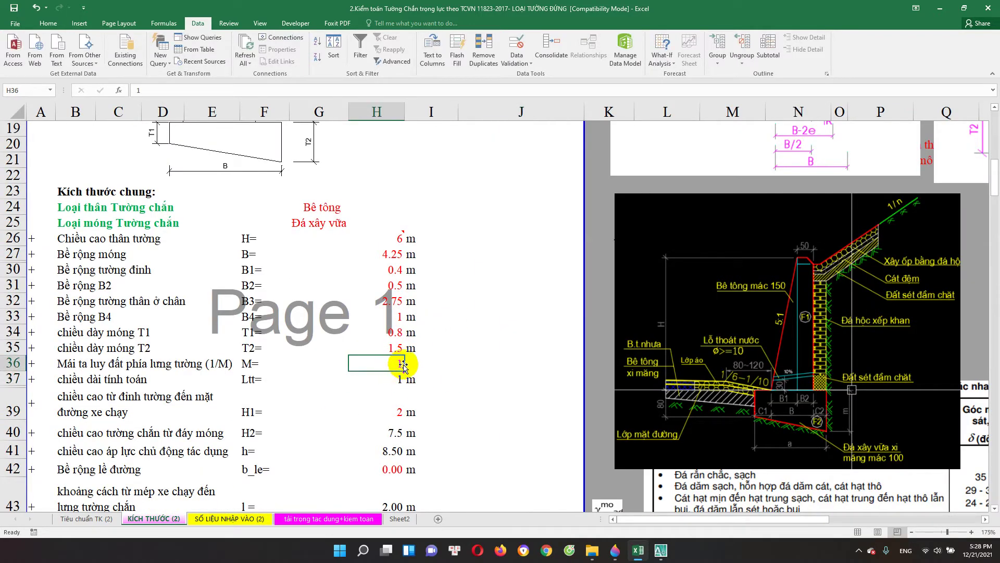
left_click(360, 518)
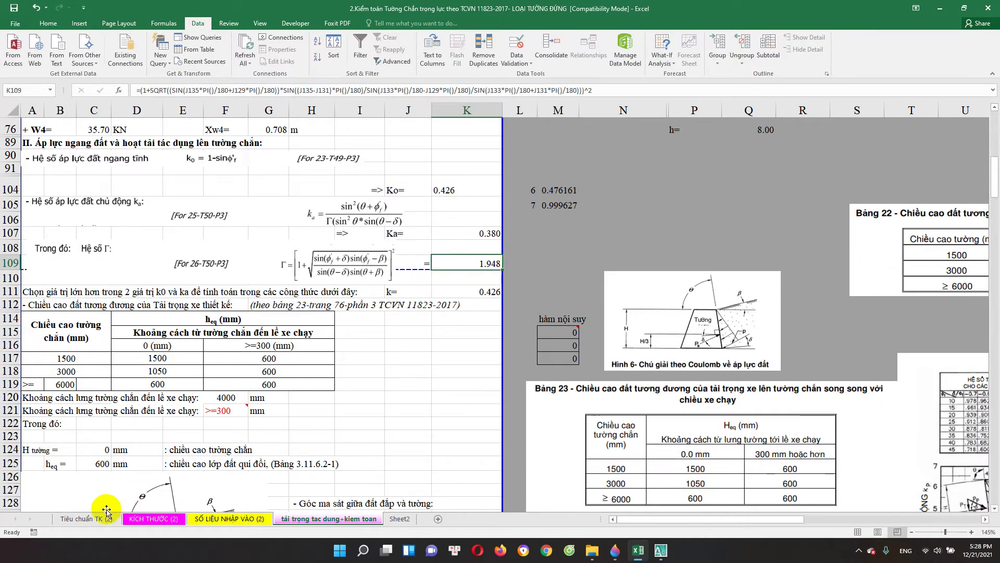
Return to the KÍCH THƯỚC (2) sheet and select the slope M cell H36.
left_click(148, 515)
scroll(339, 365, "down", 1)
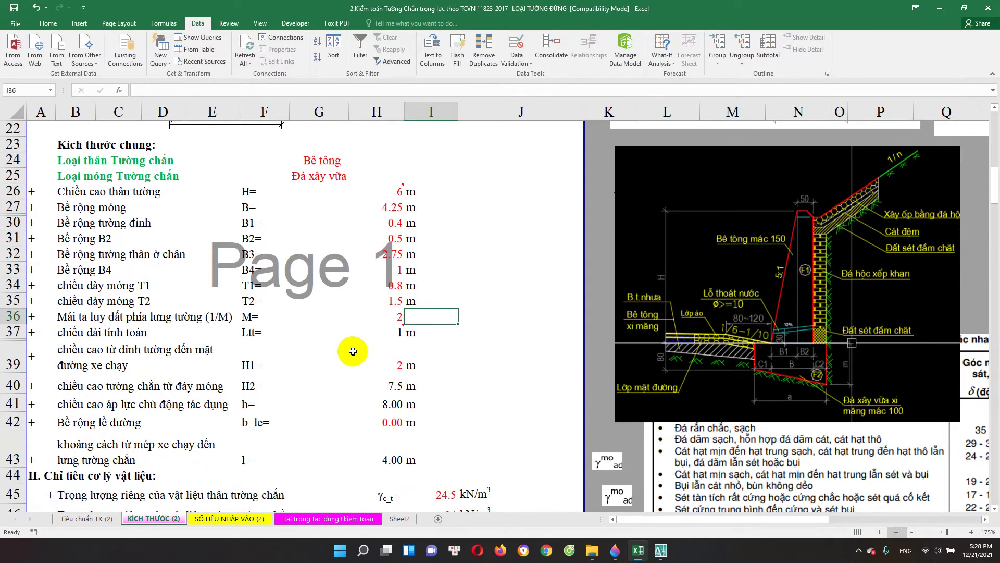
left_click(375, 327)
scroll(375, 302, "up", 2)
scroll(333, 255, "up", 5)
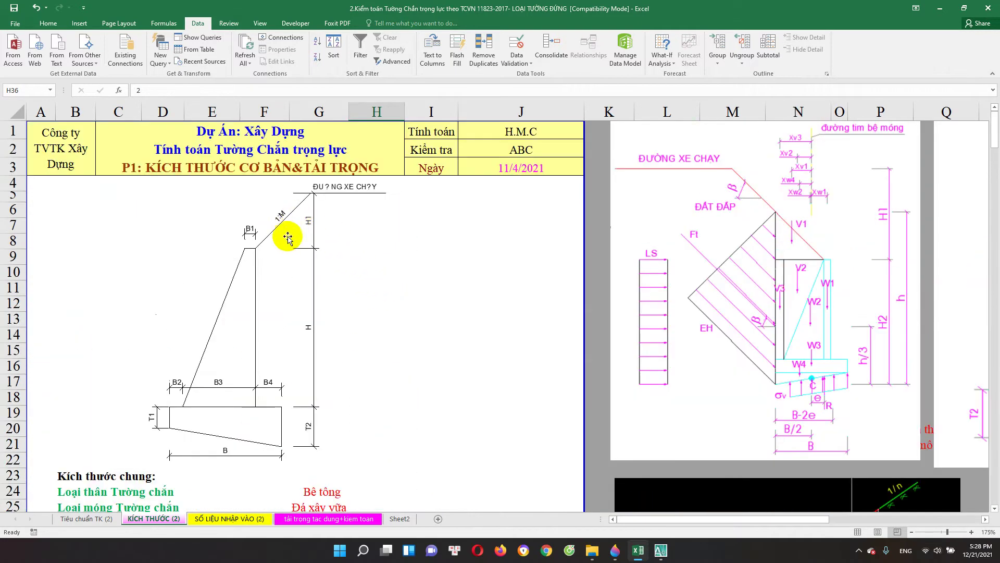
scroll(292, 297, "down", 6)
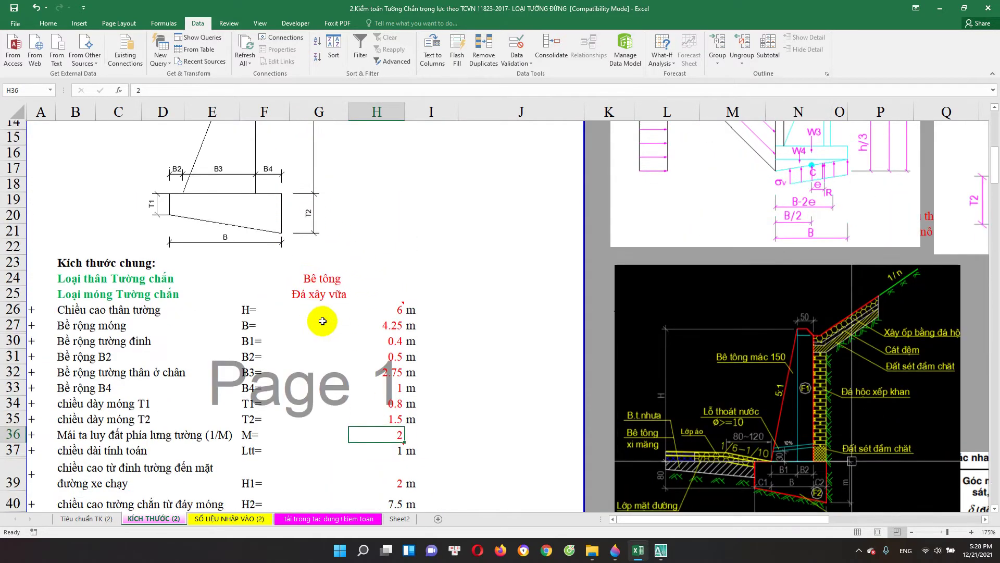
scroll(319, 315, "down", 2)
Review the design length in H37 and wall-top height H1 in H39, then scroll to the top.
left_click(384, 285)
mouse_move(376, 434)
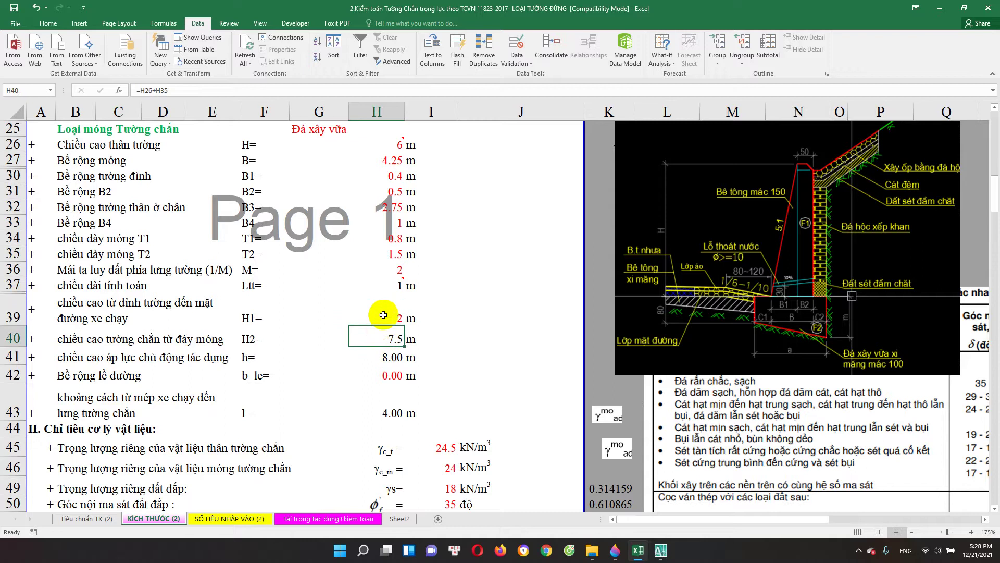
scroll(368, 297, "down", 1)
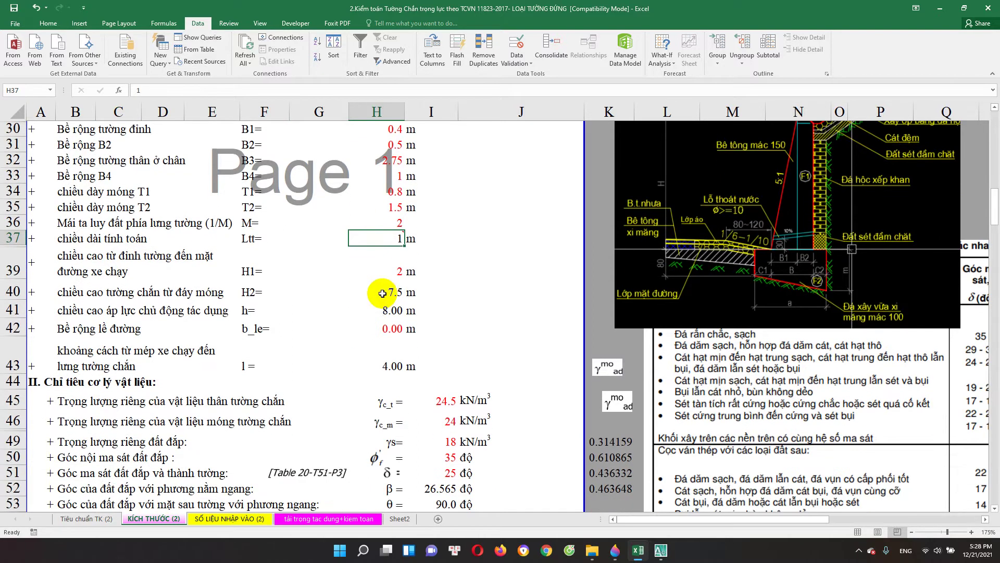
left_click(386, 272)
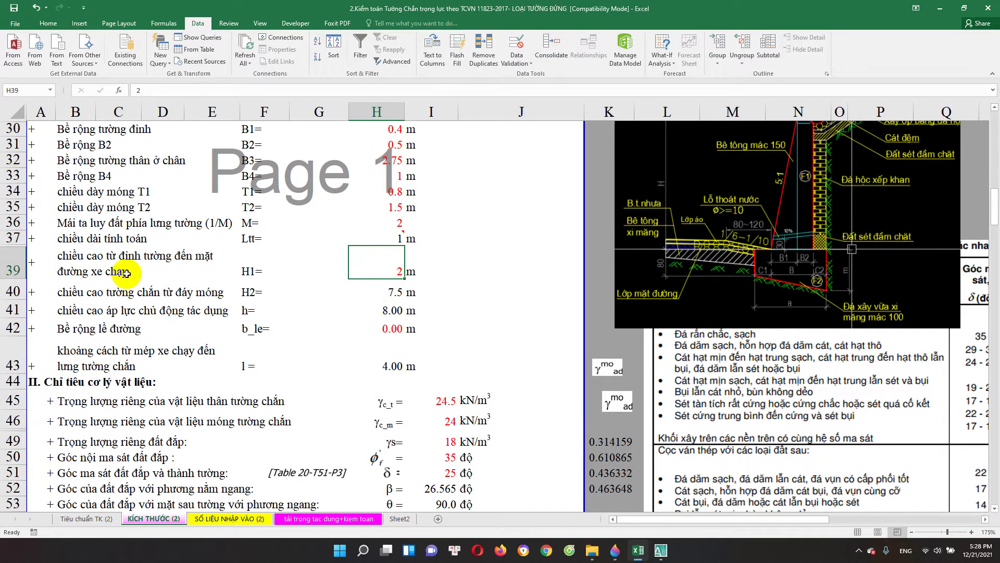
scroll(344, 284, "up", 2)
scroll(313, 292, "up", 7)
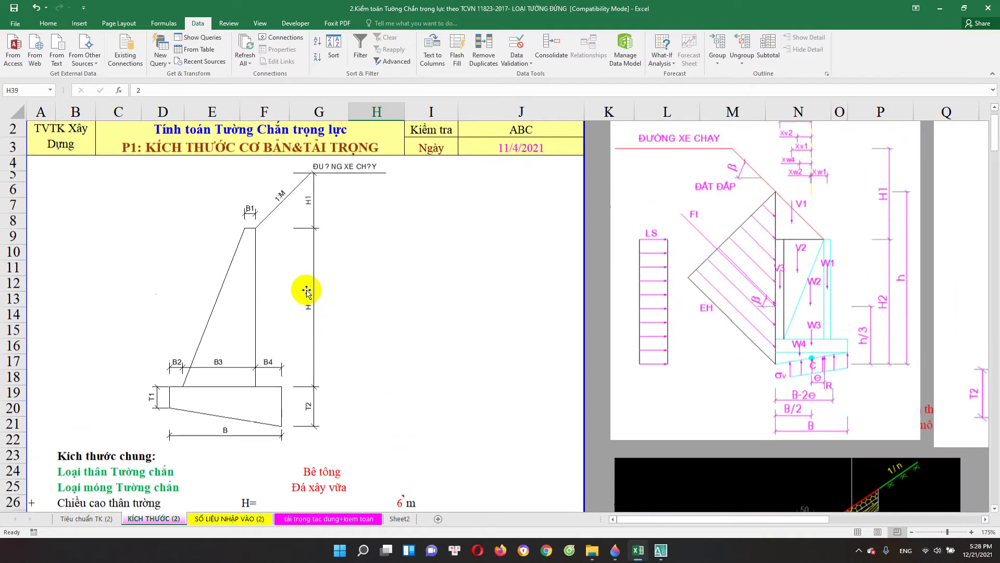
scroll(307, 292, "up", 1)
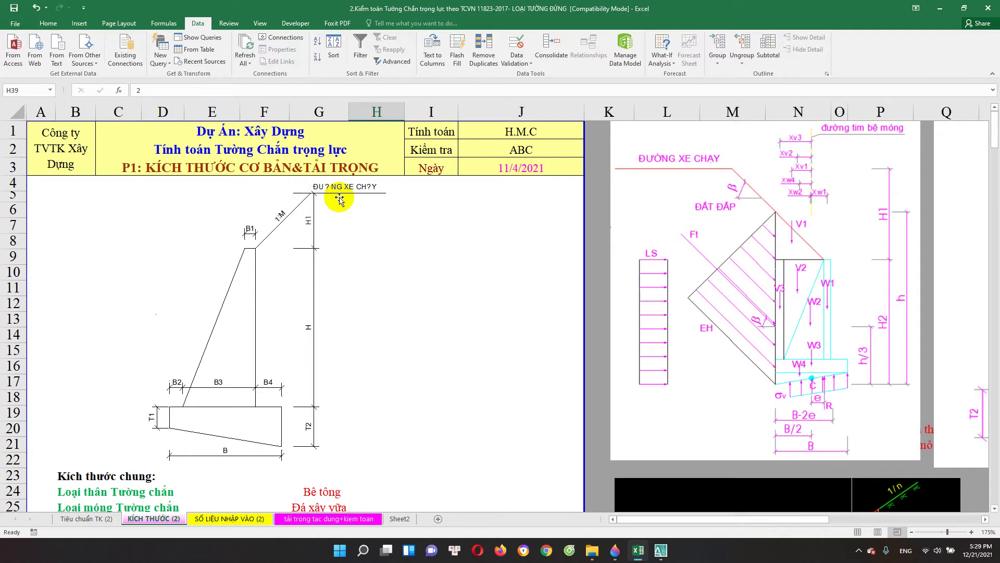
scroll(293, 320, "down", 8)
scroll(286, 290, "down", 5)
scroll(281, 356, "down", 8)
scroll(282, 356, "up", 2)
scroll(272, 286, "up", 3)
left_click(229, 289)
left_click(244, 290)
left_click(230, 303)
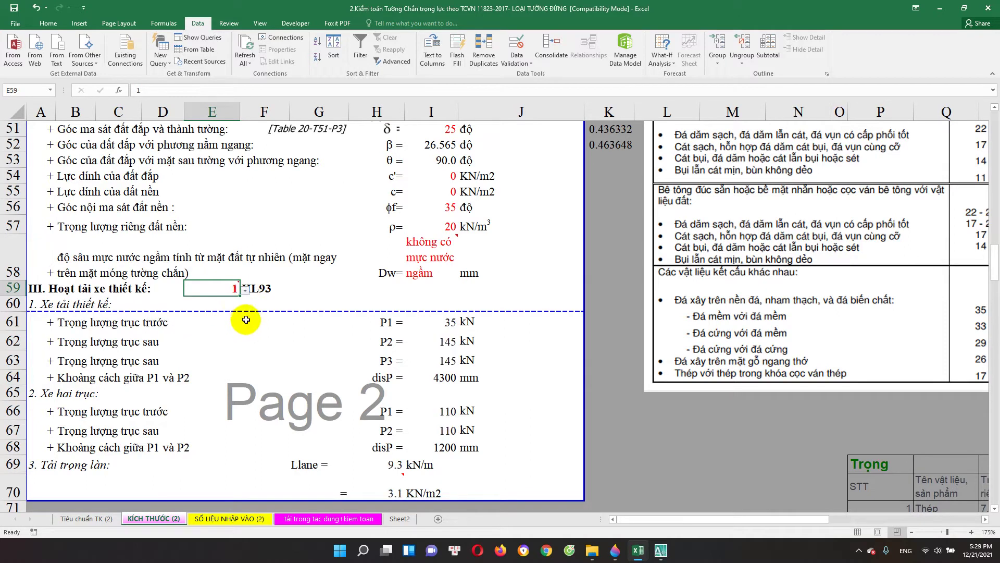
left_click(246, 292)
left_click(216, 339)
scroll(265, 310, "up", 10)
scroll(264, 312, "up", 7)
scroll(664, 346, "down", 1)
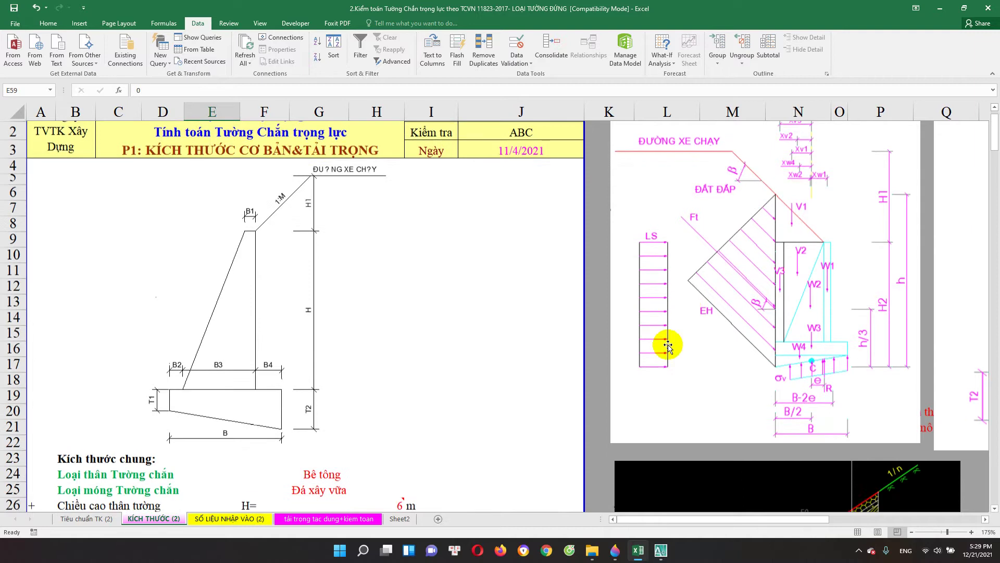
scroll(770, 346, "down", 6)
scroll(783, 402, "up", 1)
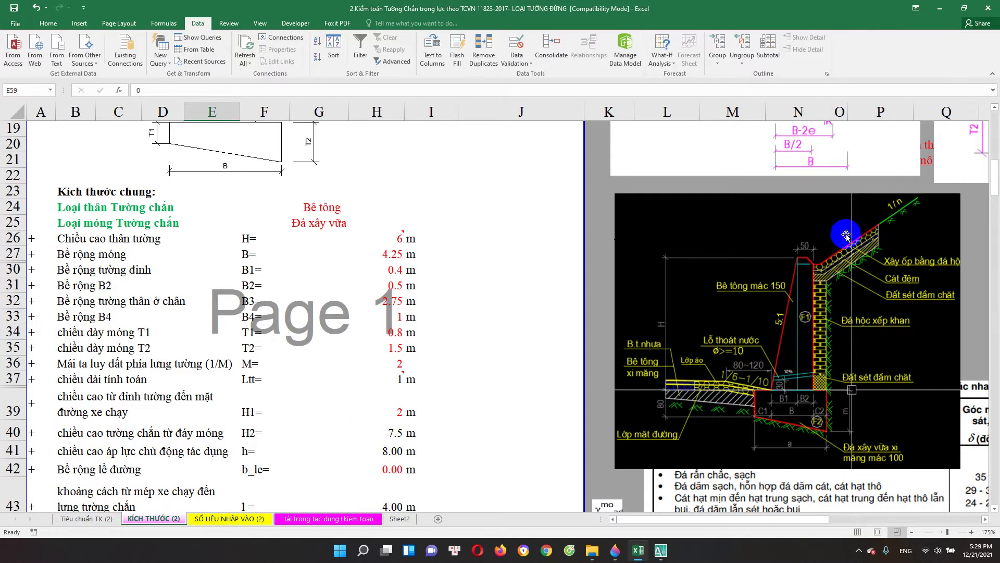
scroll(908, 260, "up", 1)
scroll(832, 312, "down", 1)
scroll(907, 260, "up", 1)
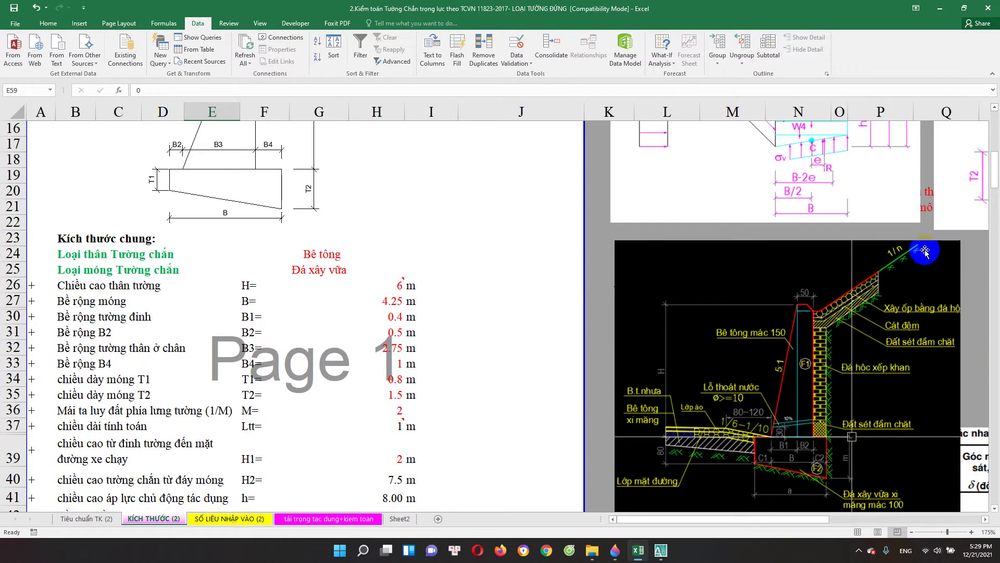
scroll(802, 338, "down", 1)
scroll(275, 268, "up", 5)
scroll(281, 266, "up", 1)
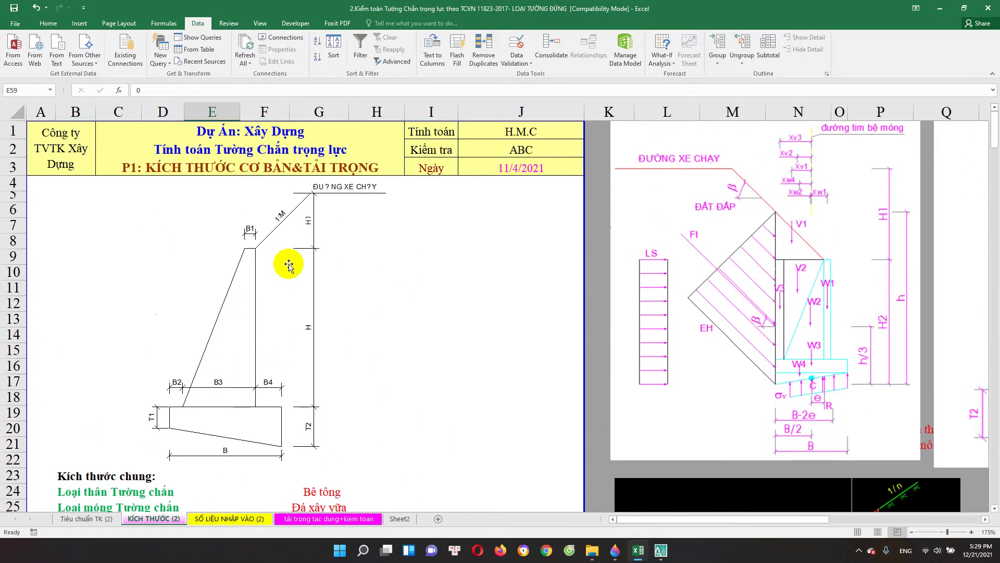
scroll(250, 313, "down", 6)
scroll(203, 365, "down", 10)
scroll(227, 314, "down", 3)
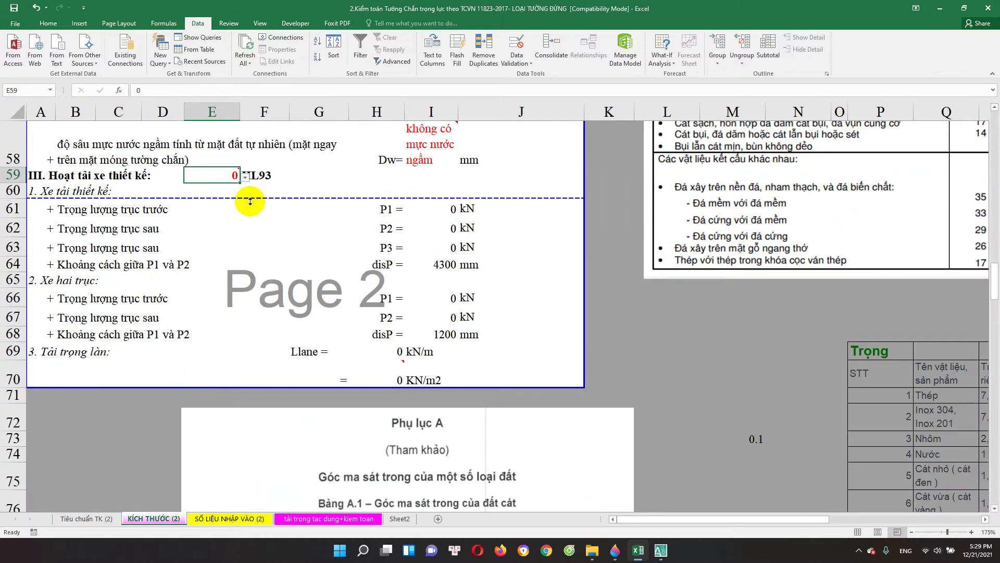
left_click(245, 178)
left_click(221, 227)
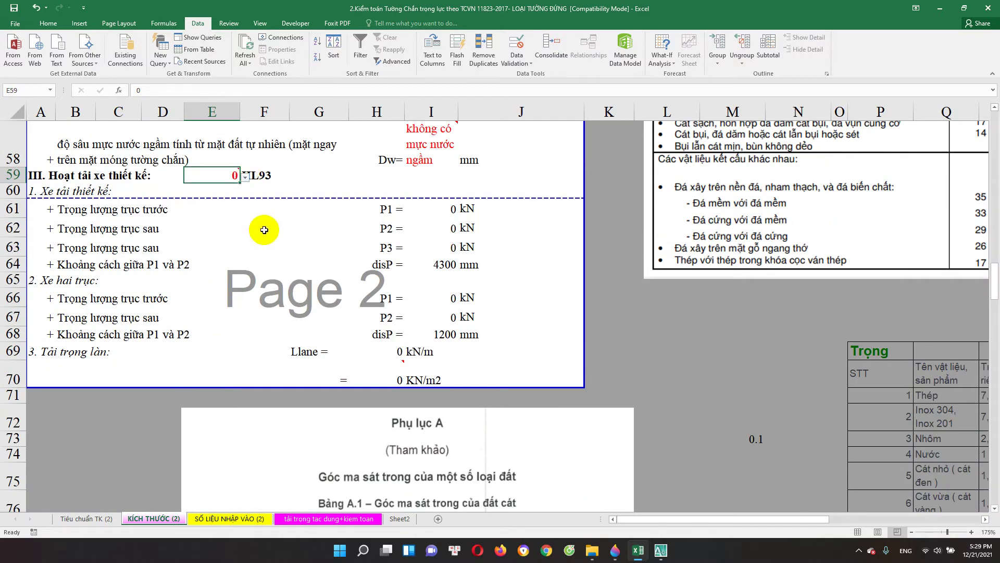
left_click(243, 230)
scroll(224, 289, "up", 7)
scroll(198, 333, "up", 9)
scroll(172, 367, "up", 3)
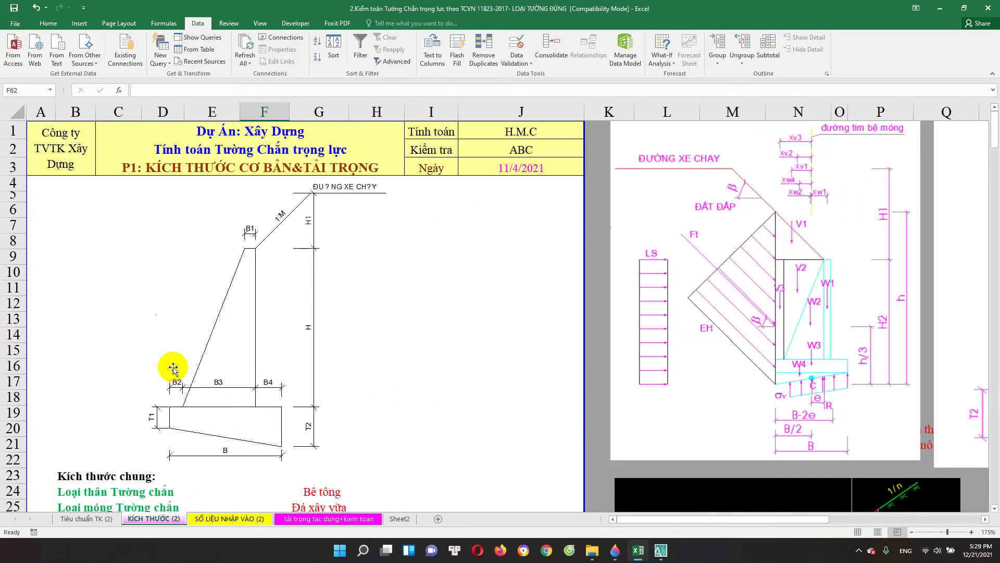
scroll(172, 368, "down", 5)
scroll(243, 372, "down", 2)
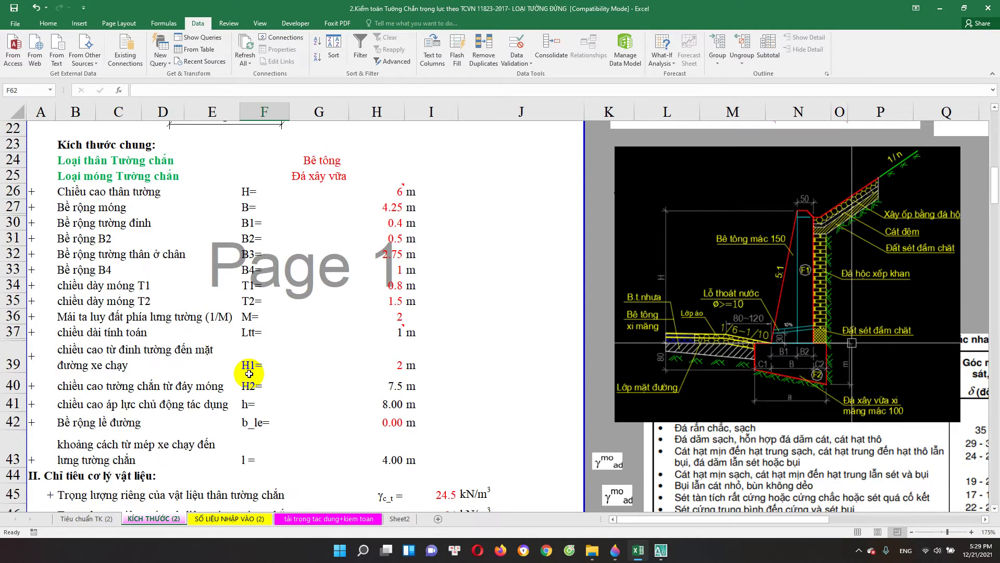
scroll(253, 368, "down", 1)
left_click(373, 318)
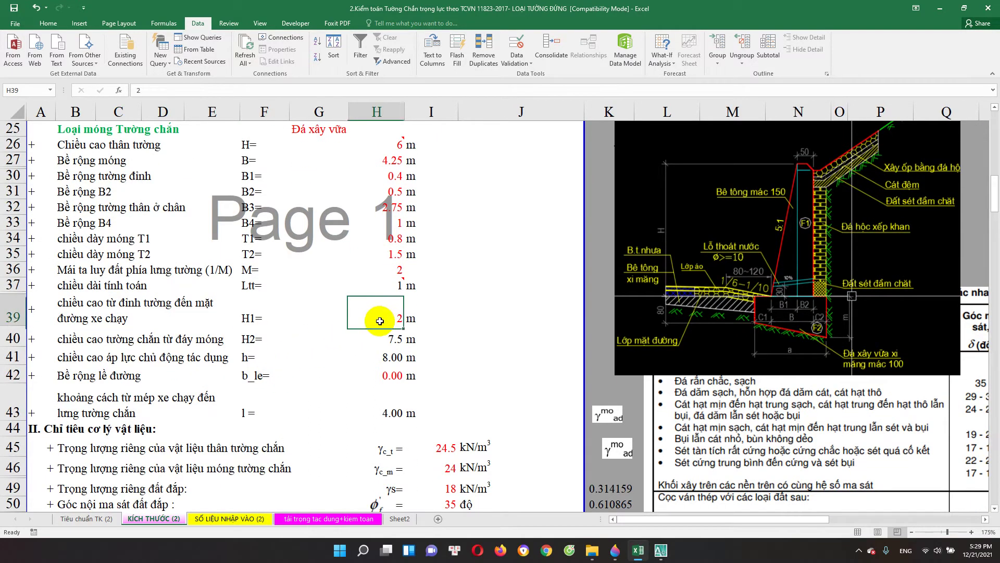
scroll(313, 346, "up", 2)
scroll(311, 314, "up", 6)
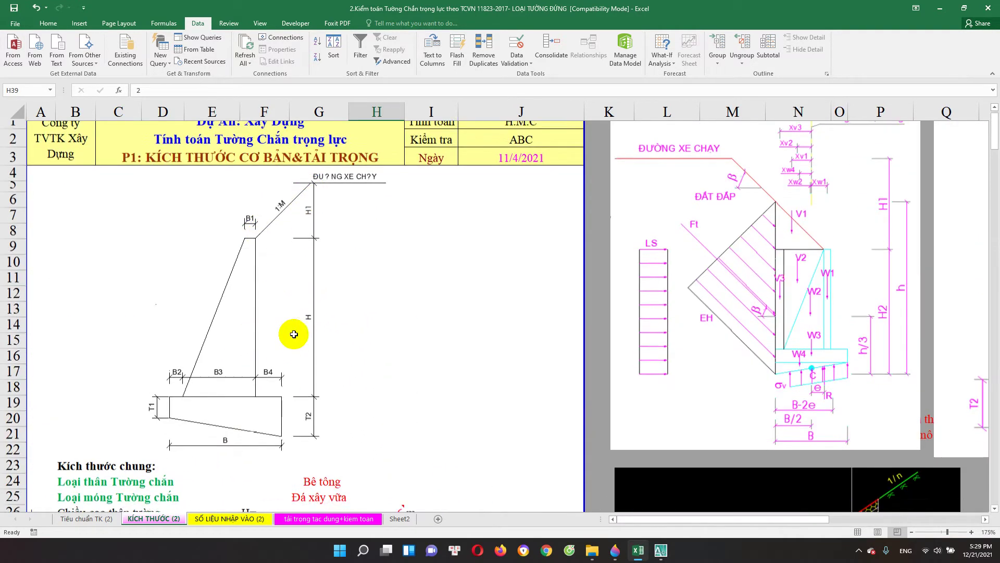
scroll(290, 333, "down", 10)
left_click(395, 322)
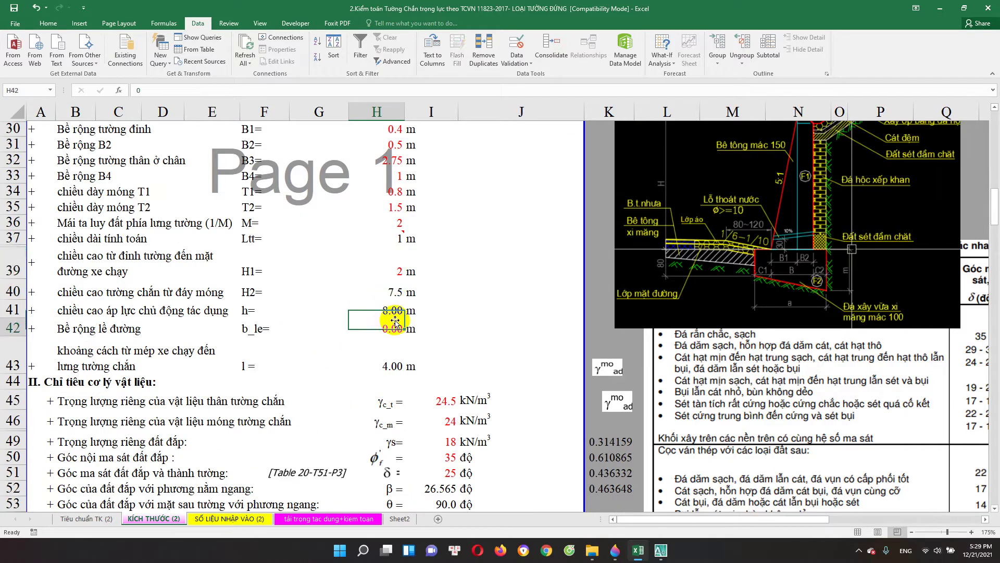
scroll(386, 331, "down", 1)
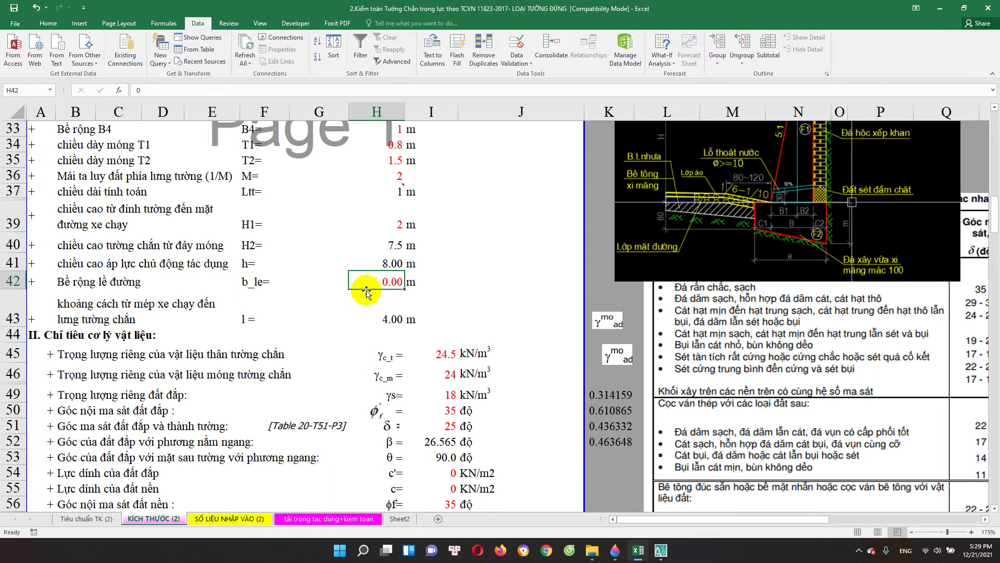
Start editing the roadside width b_le in H42 with '0.', then cancel, keeping it 0.00 m.
double_click(393, 282)
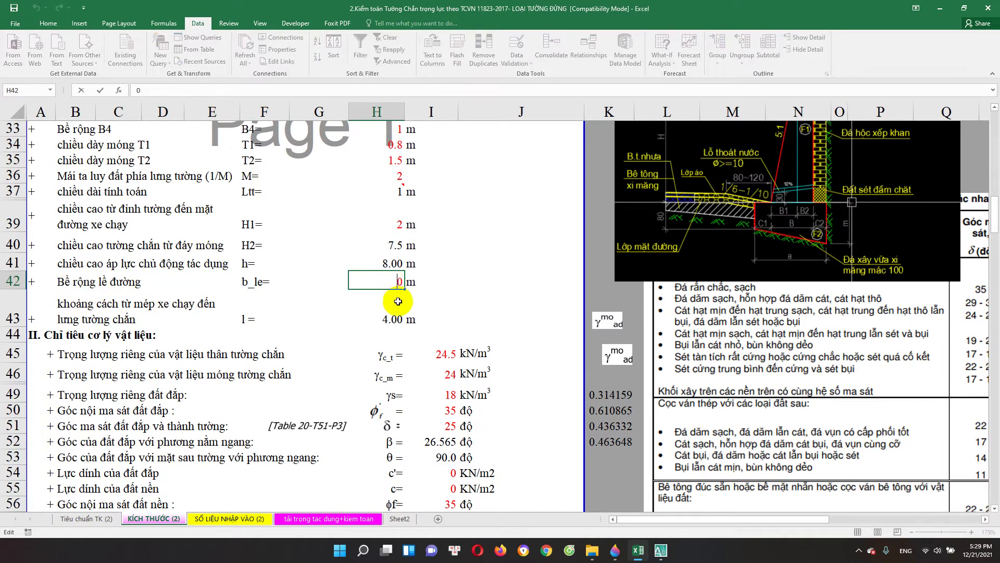
scroll(398, 298, "down", 1)
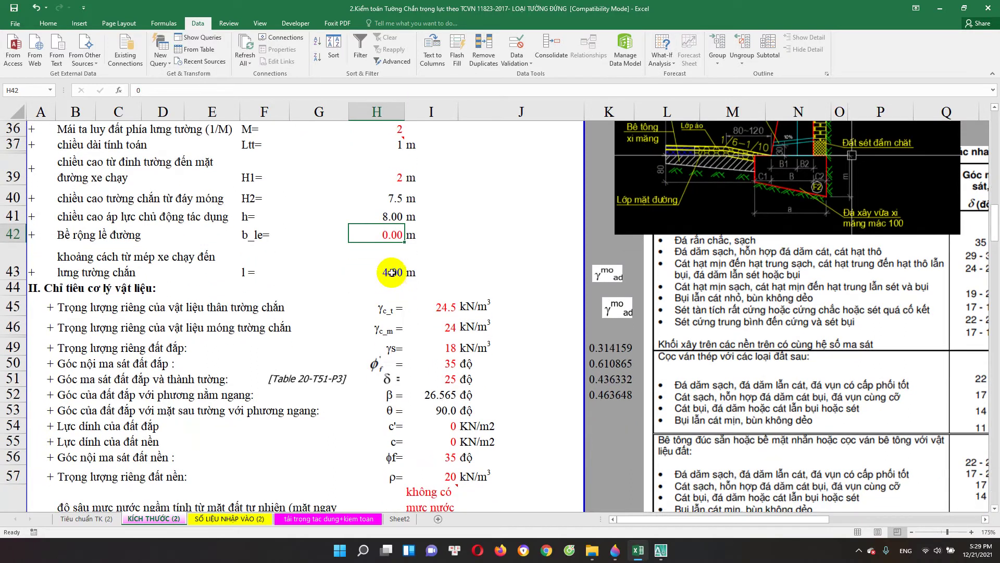
scroll(393, 235, "up", 1)
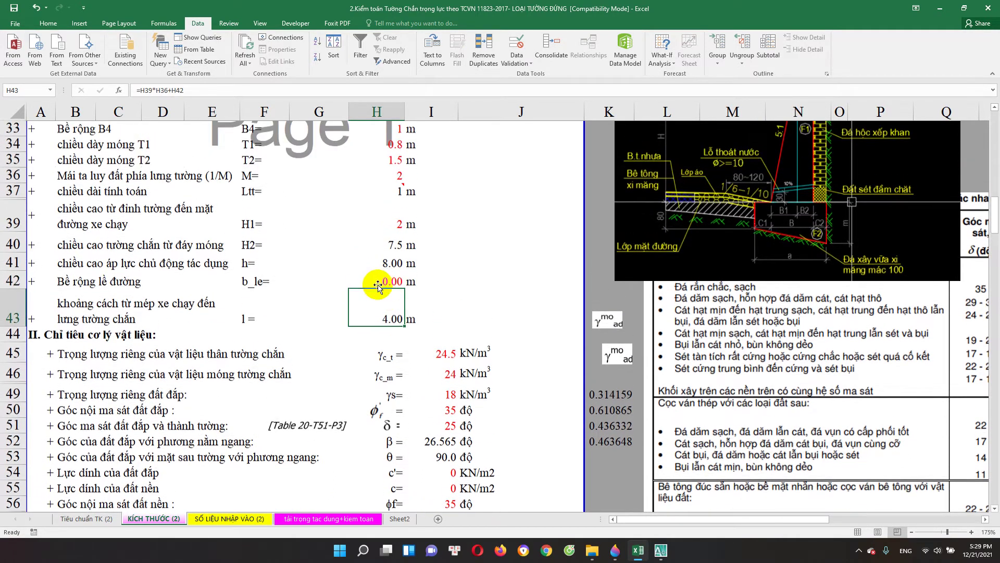
scroll(394, 234, "up", 2)
scroll(814, 326, "up", 4)
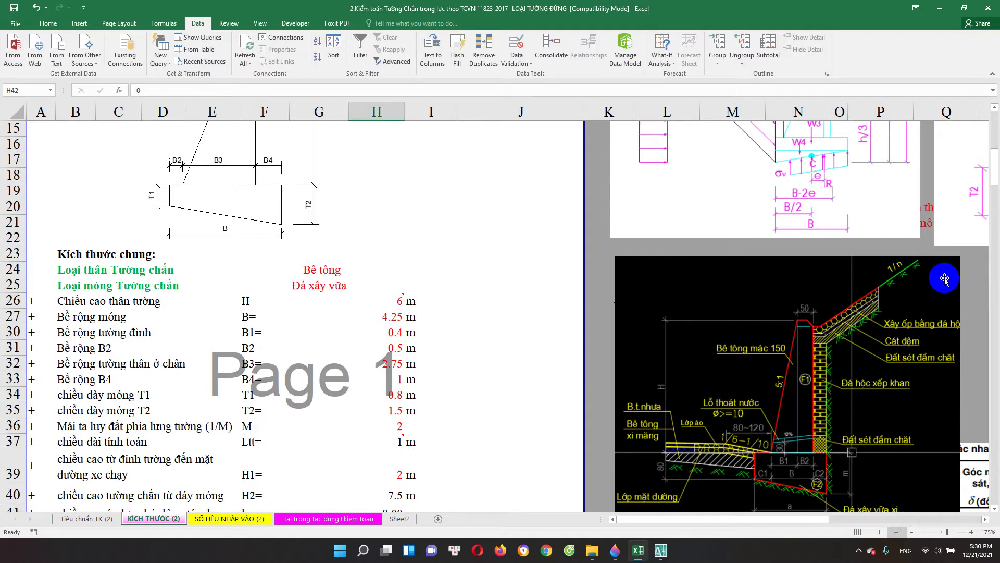
scroll(598, 341, "down", 2)
scroll(437, 381, "down", 1)
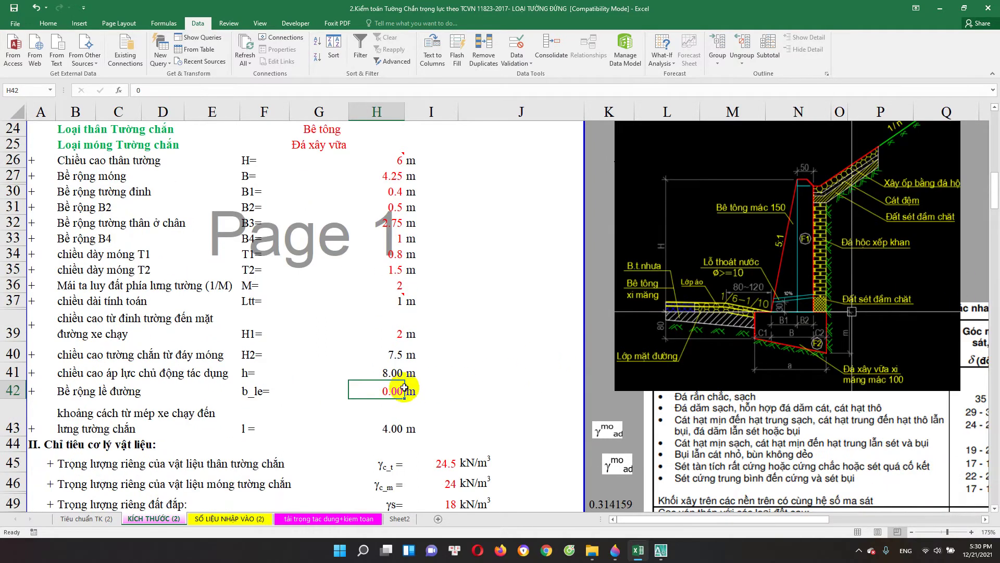
scroll(701, 279, "up", 3)
scroll(892, 347, "up", 1)
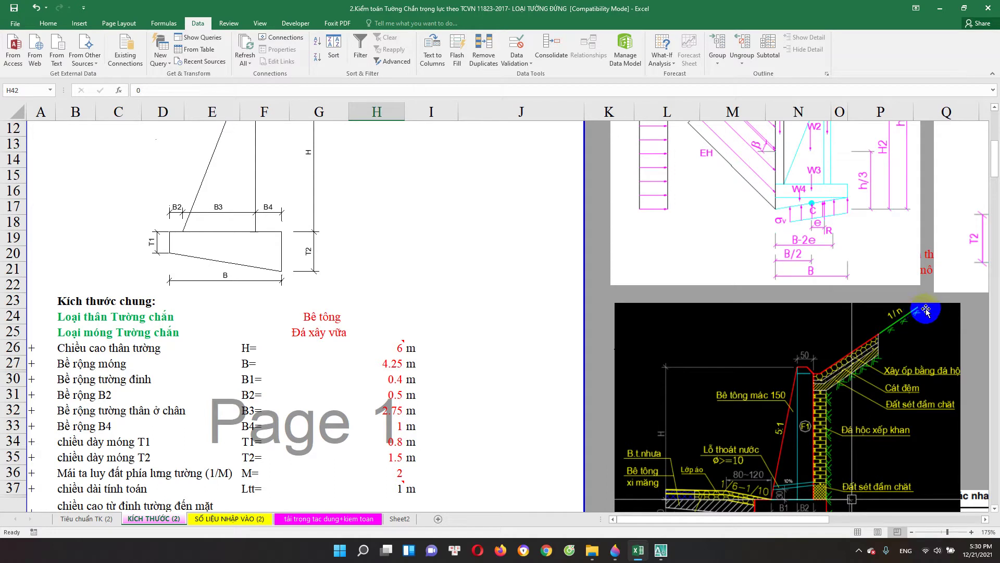
scroll(666, 372, "down", 3)
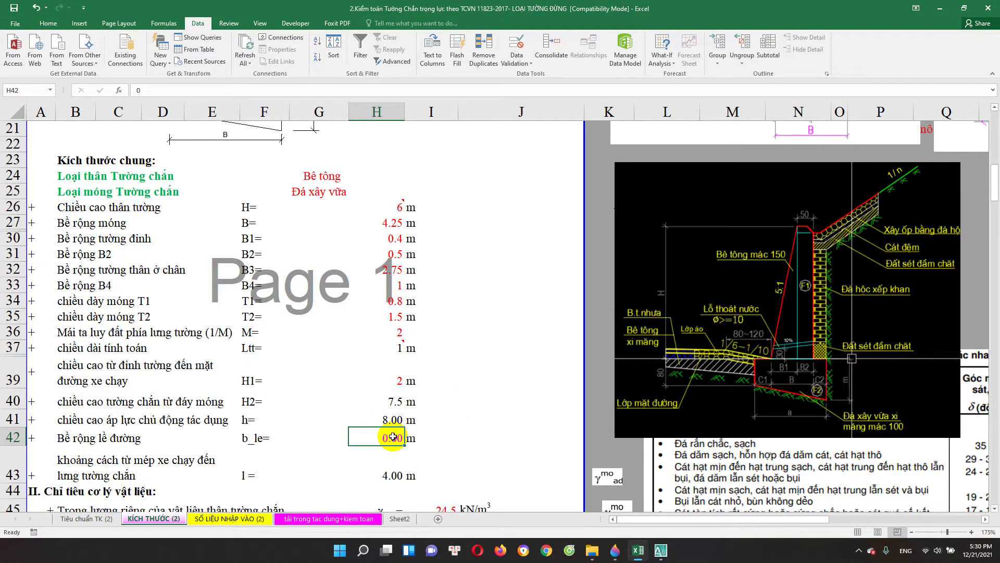
type("0.5")
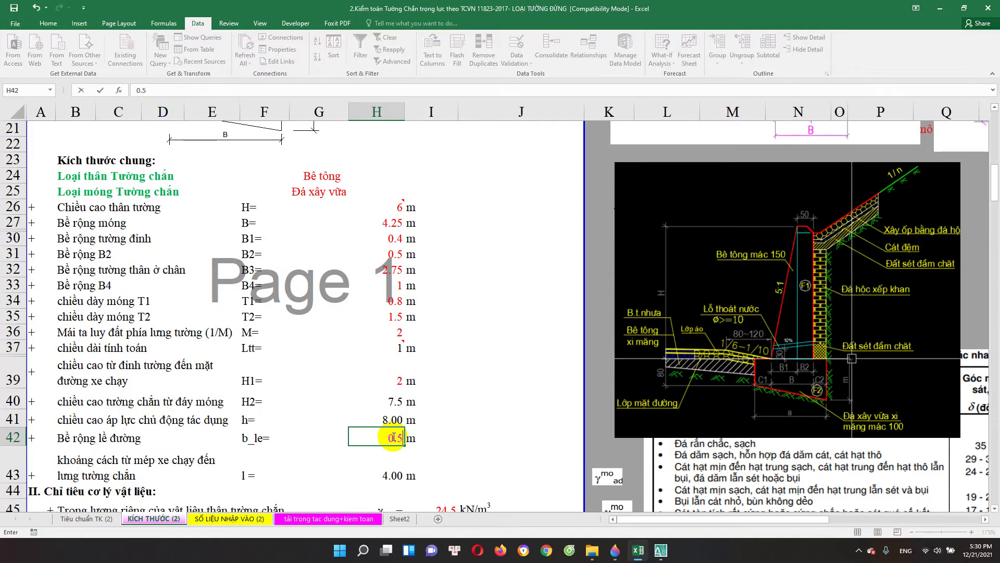
key("Escape")
Bring up the context menu for row 42.
scroll(833, 313, "up", 1)
scroll(885, 312, "up", 1)
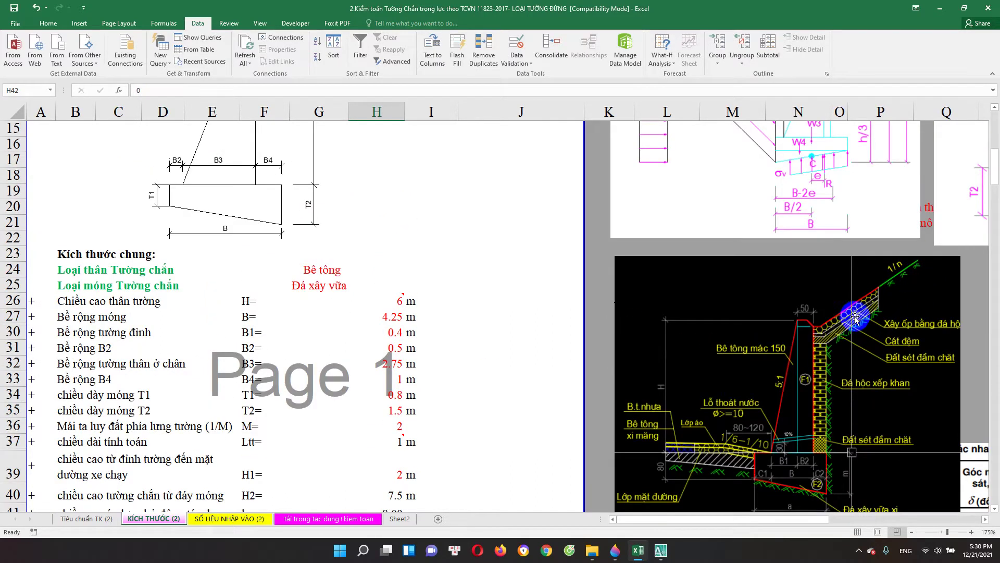
scroll(402, 424, "down", 3)
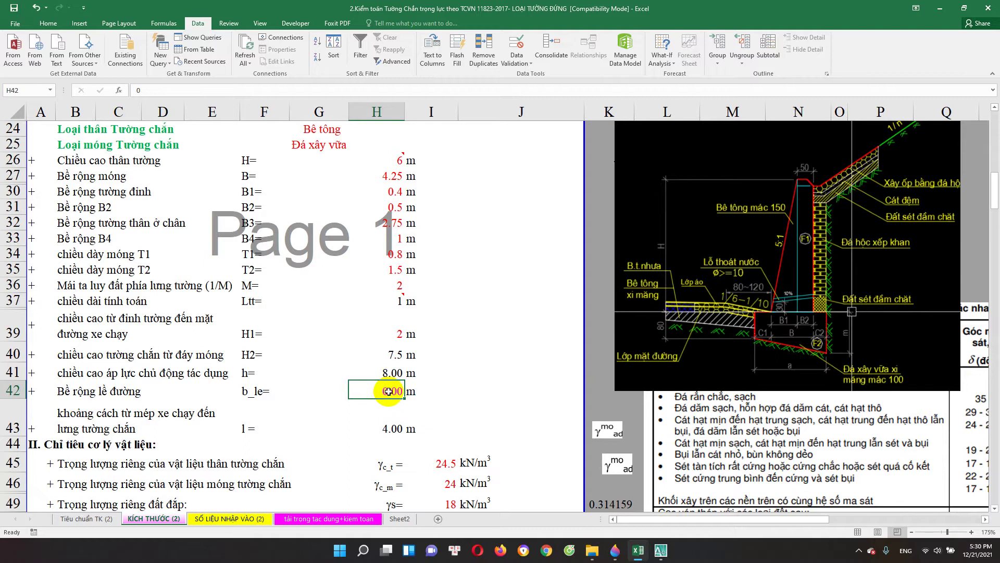
right_click(13, 392)
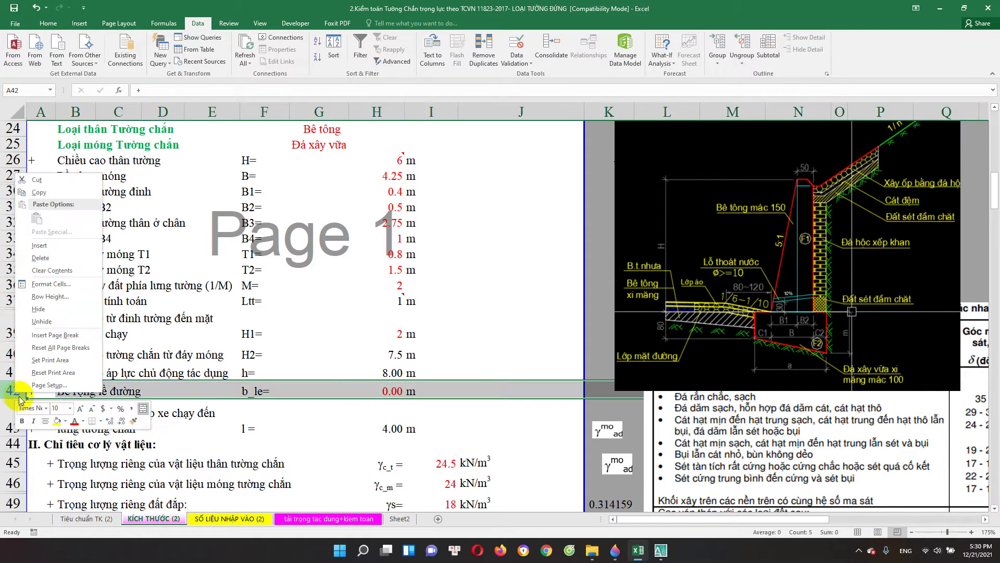
left_click(54, 310)
scroll(817, 330, "up", 2)
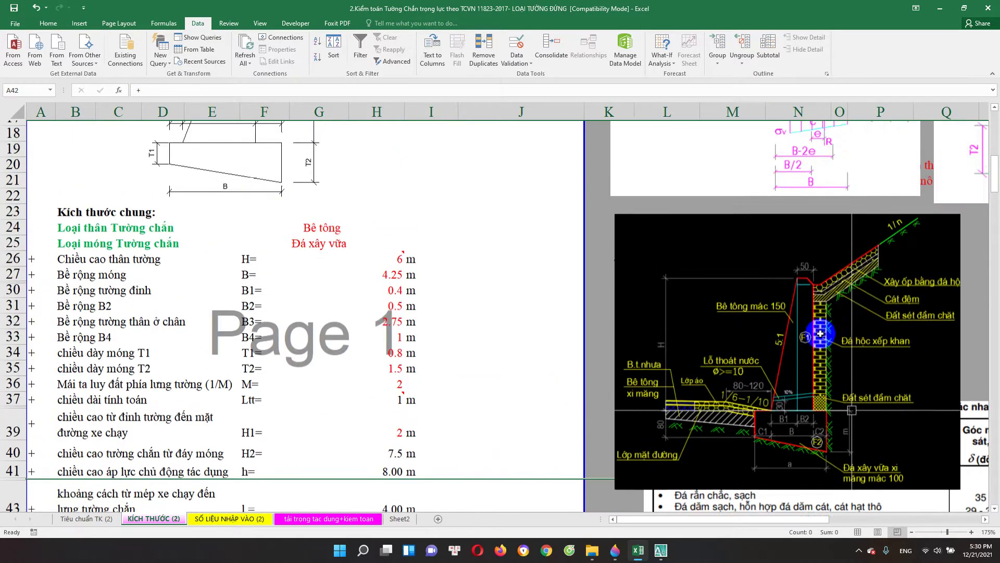
scroll(858, 356, "up", 3)
scroll(901, 346, "down", 1)
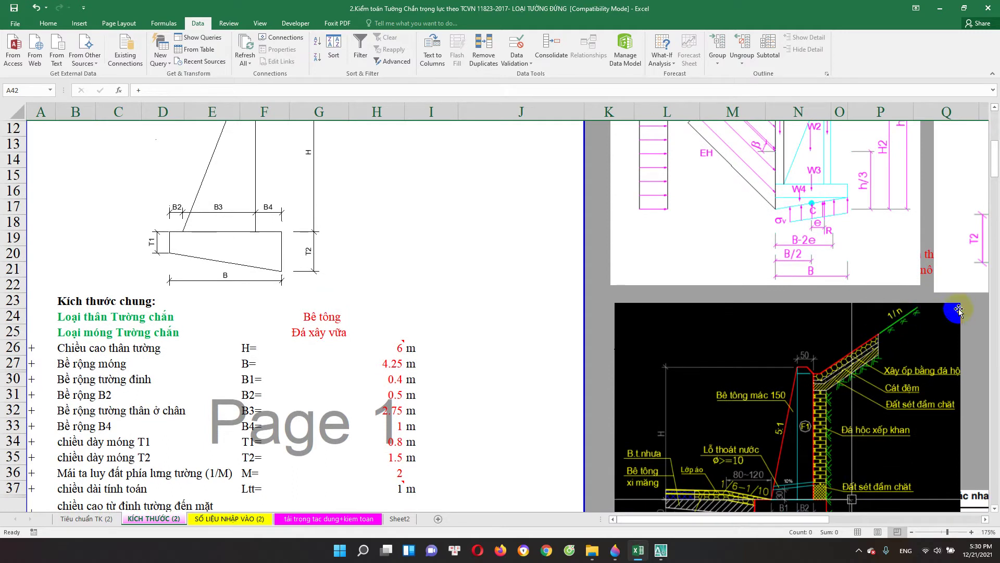
scroll(435, 384, "down", 3)
scroll(408, 383, "down", 1)
scroll(395, 413, "down", 1)
left_click(383, 345)
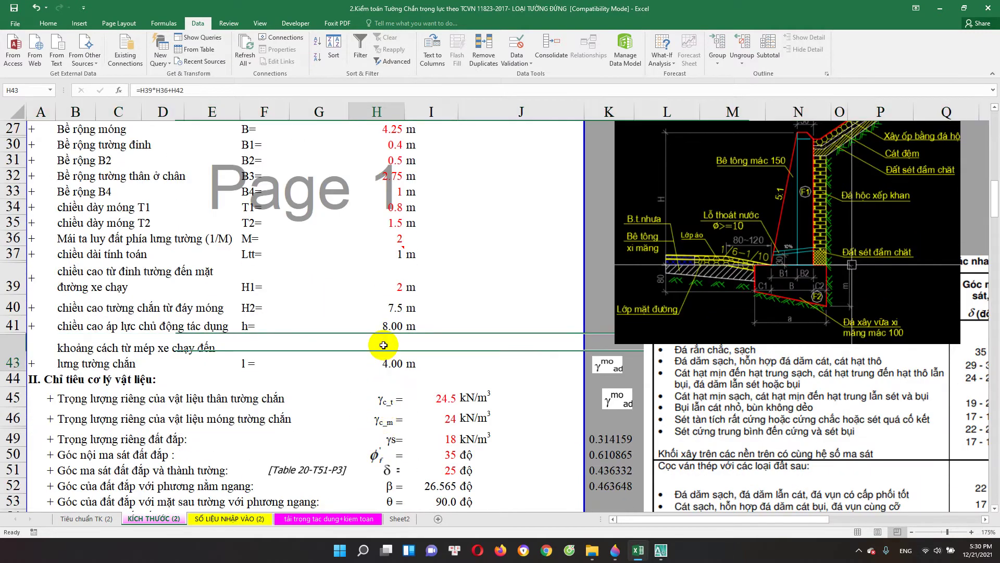
scroll(219, 369, "down", 1)
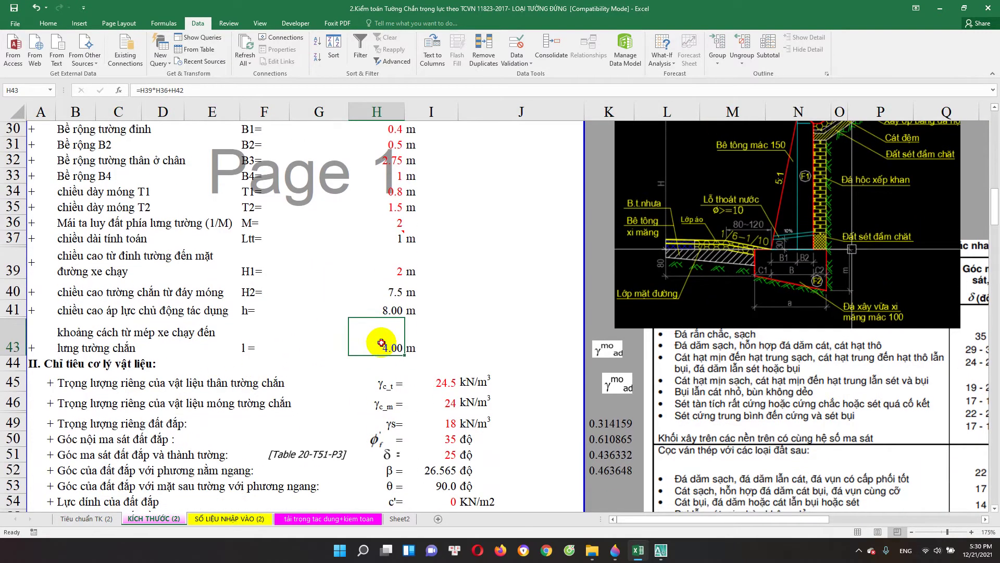
double_click(382, 344)
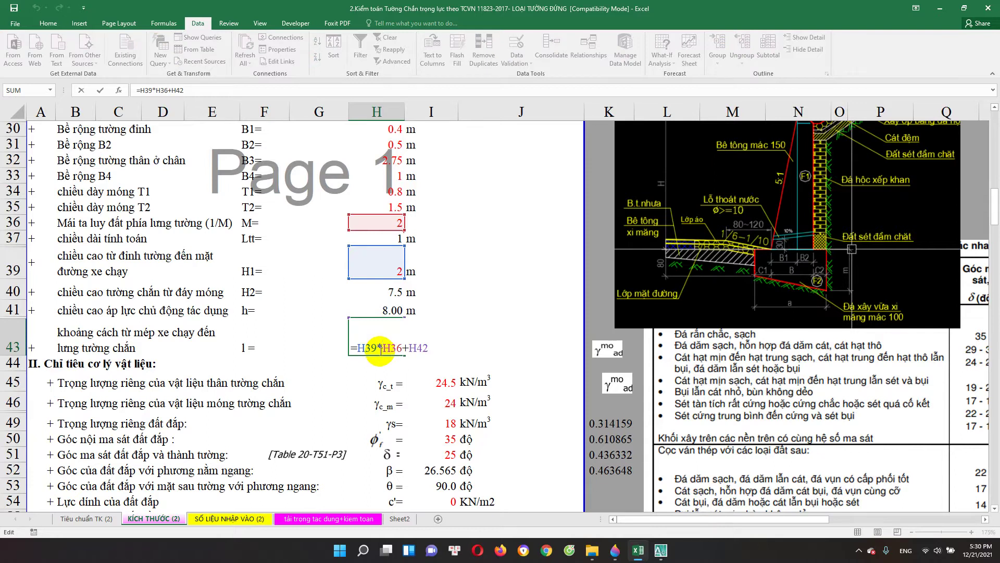
key("Escape")
scroll(380, 391, "down", 2)
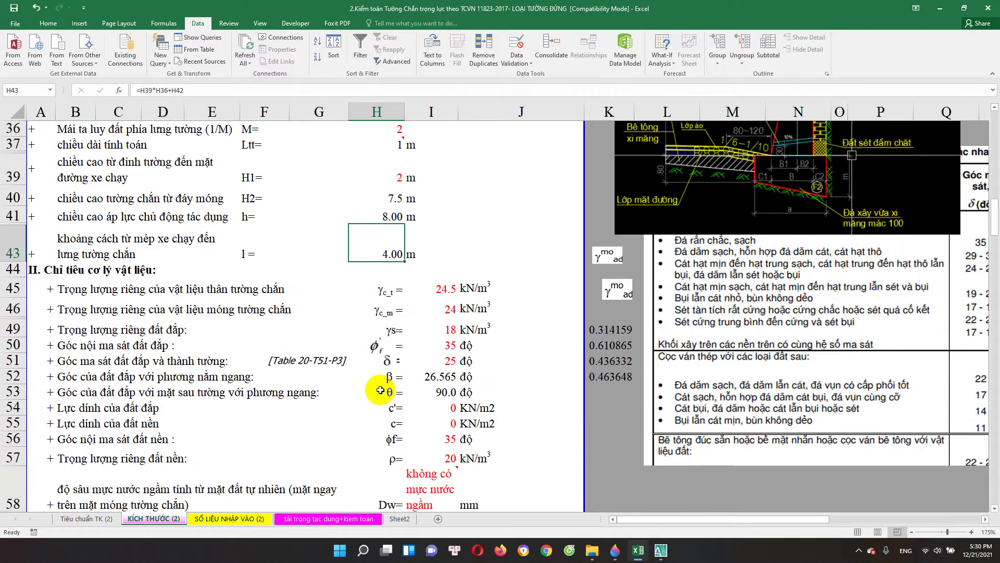
double_click(384, 252)
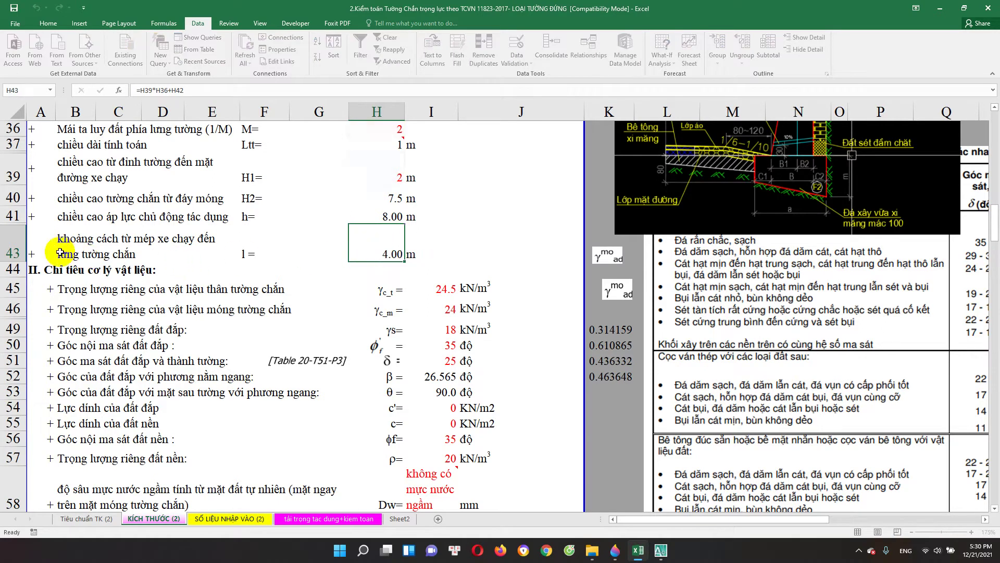
left_click_drag(13, 254, 13, 217)
right_click(15, 219)
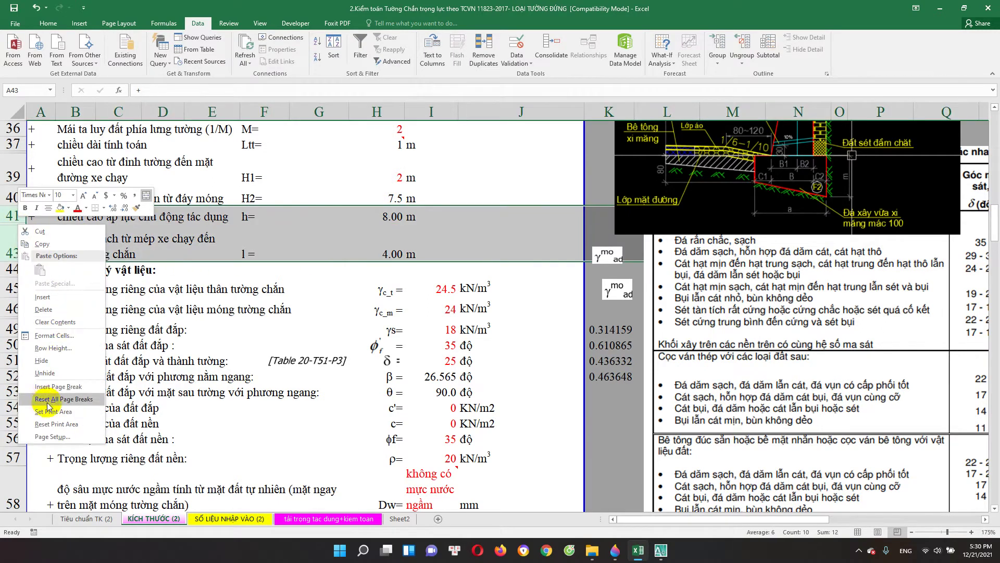
left_click(52, 373)
double_click(384, 264)
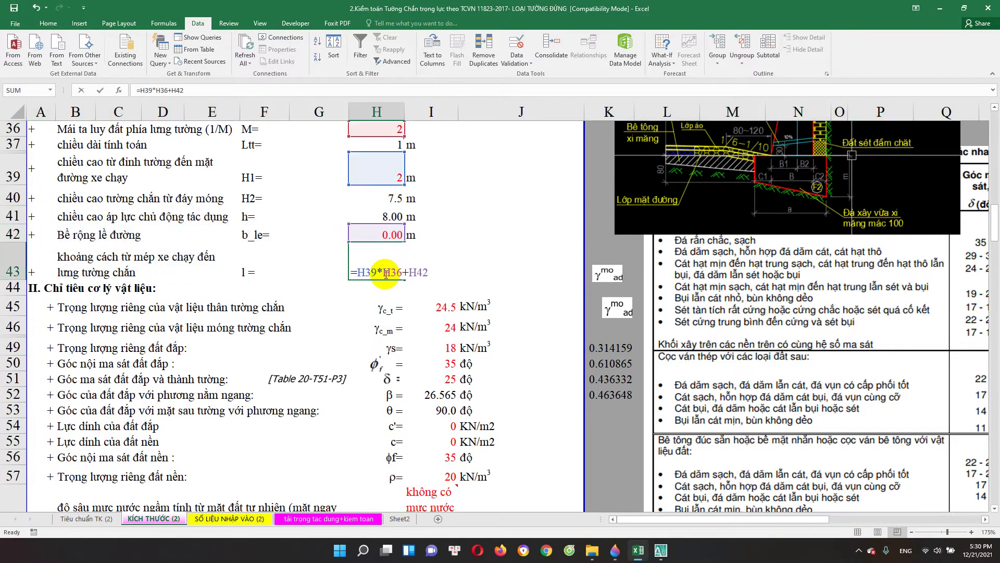
scroll(320, 299, "up", 1)
key("Escape")
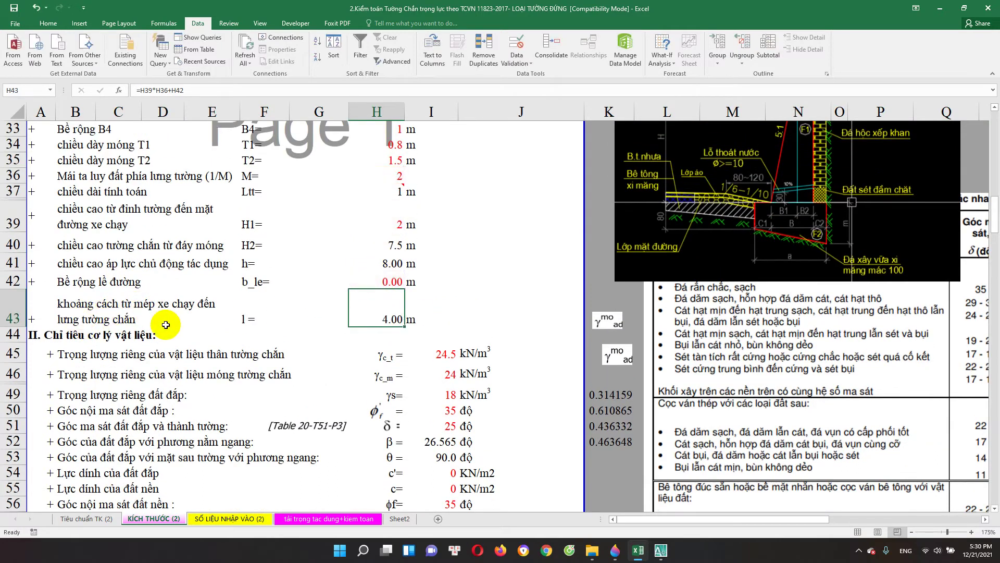
scroll(166, 322, "up", 1)
scroll(276, 402, "up", 1)
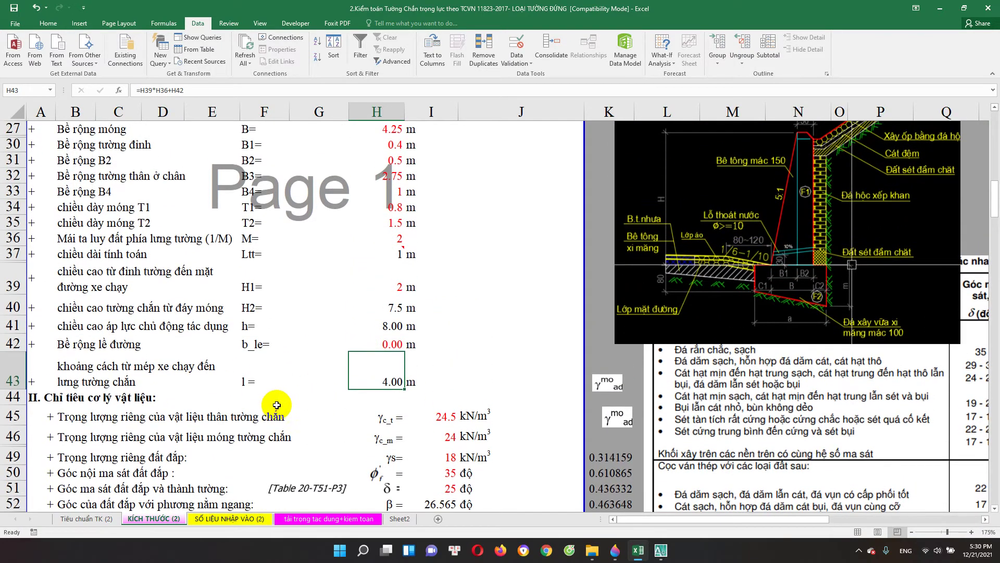
scroll(833, 322, "up", 1)
scroll(834, 321, "up", 2)
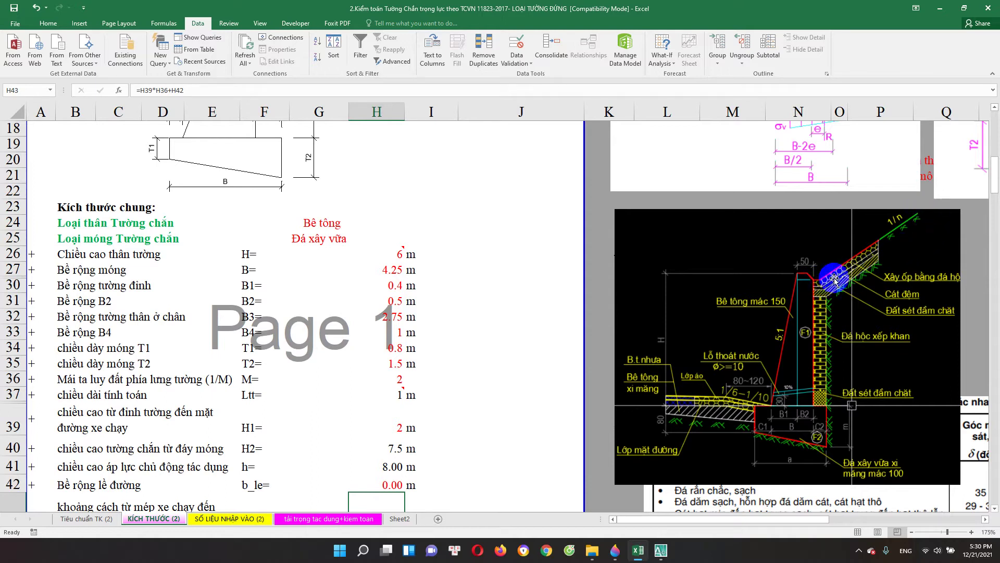
scroll(792, 305, "down", 2)
double_click(389, 420)
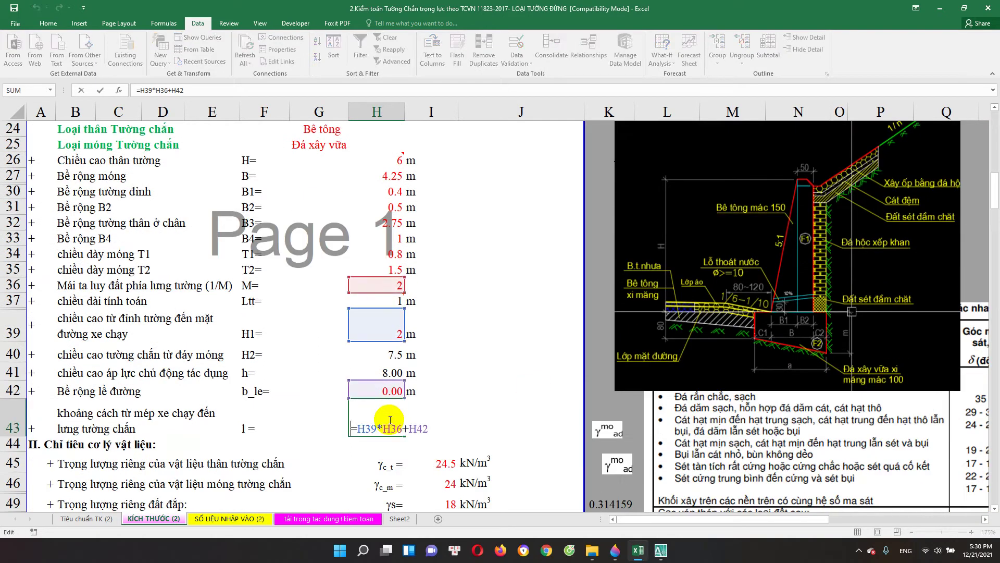
key("Escape")
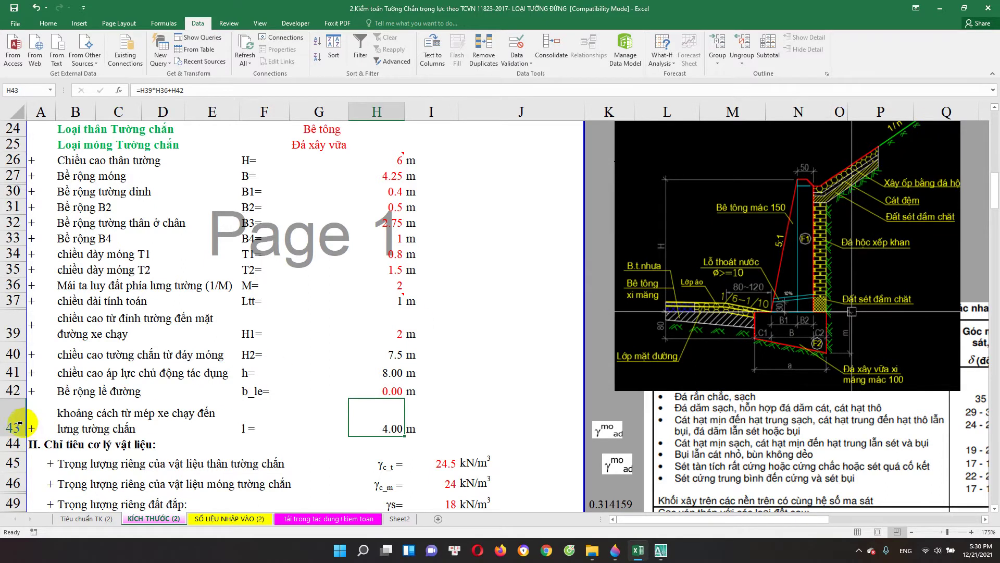
left_click_drag(15, 425, 23, 388)
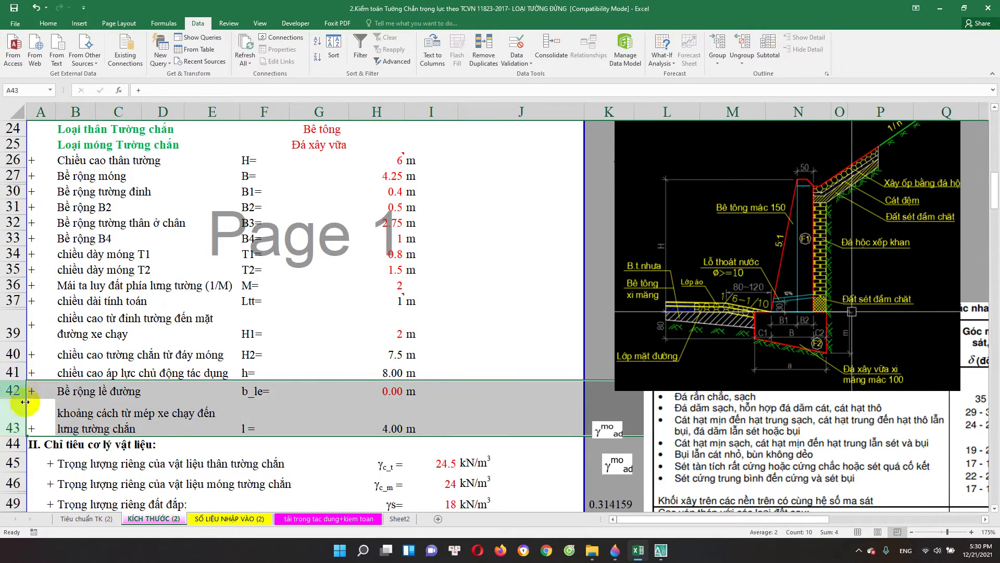
left_click(388, 425)
double_click(388, 424)
key("Escape")
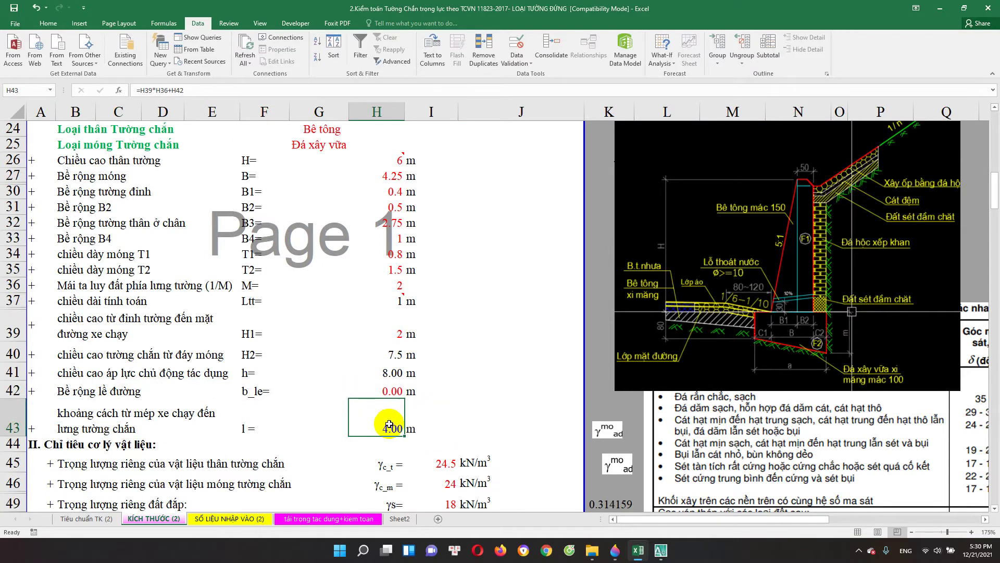
scroll(388, 425, "down", 2)
scroll(382, 412, "down", 2)
left_click(389, 245)
scroll(367, 319, "down", 1)
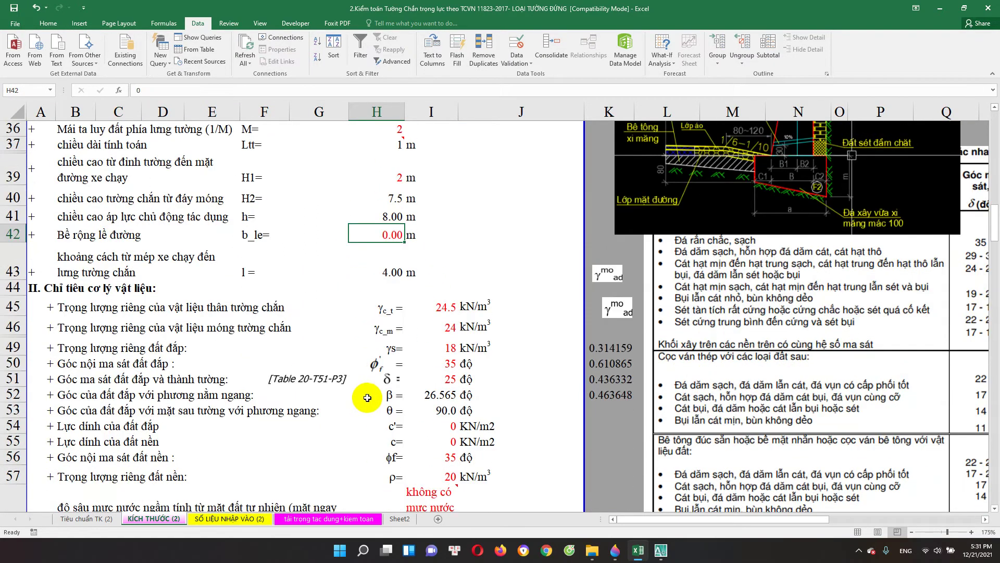
scroll(372, 391, "down", 1)
scroll(371, 326, "down", 1)
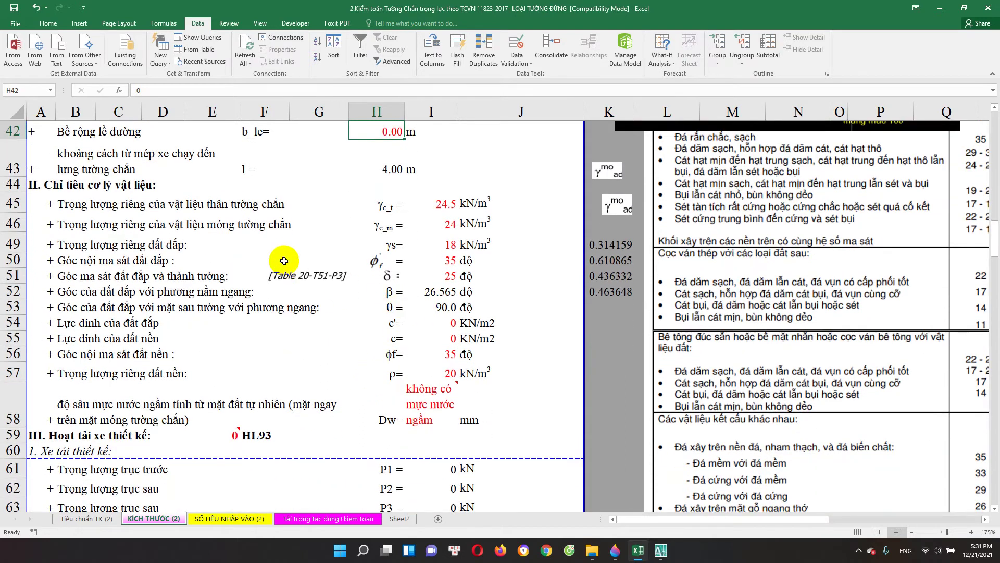
left_click(78, 207)
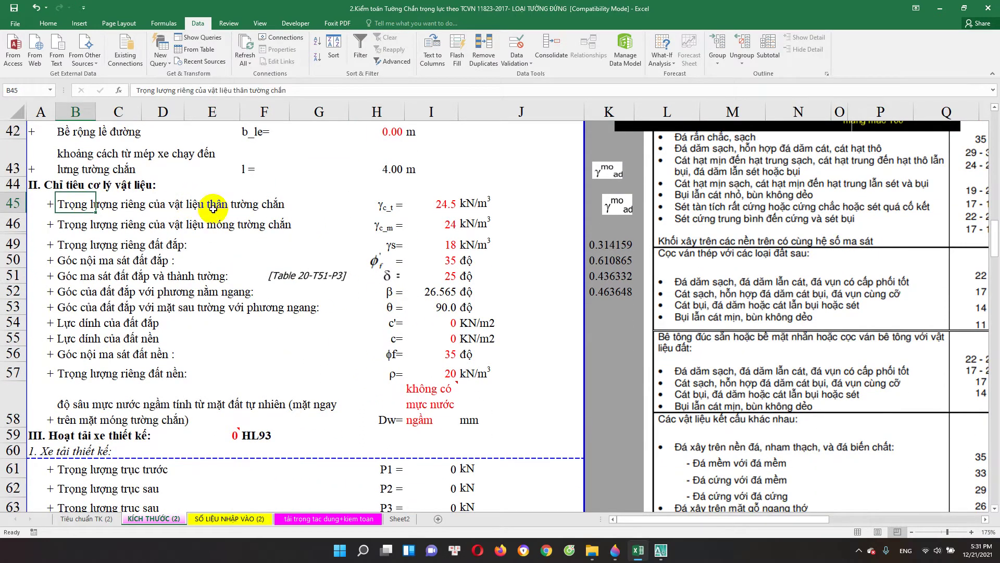
left_click(449, 204)
scroll(479, 282, "up", 1)
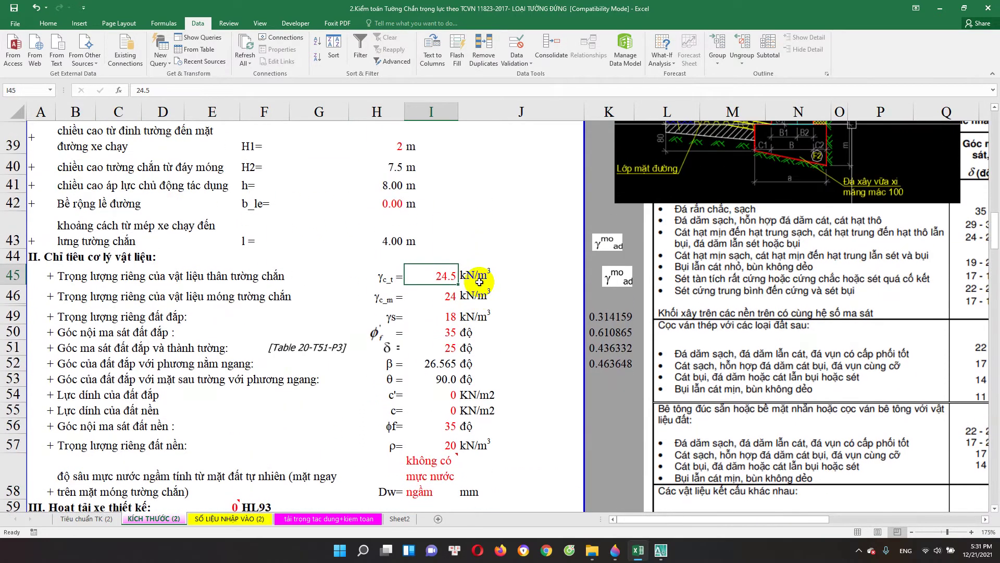
scroll(450, 295, "up", 3)
scroll(375, 284, "up", 8)
scroll(290, 422, "down", 2)
scroll(330, 350, "down", 1)
scroll(331, 350, "down", 9)
scroll(411, 368, "down", 7)
scroll(526, 379, "down", 2)
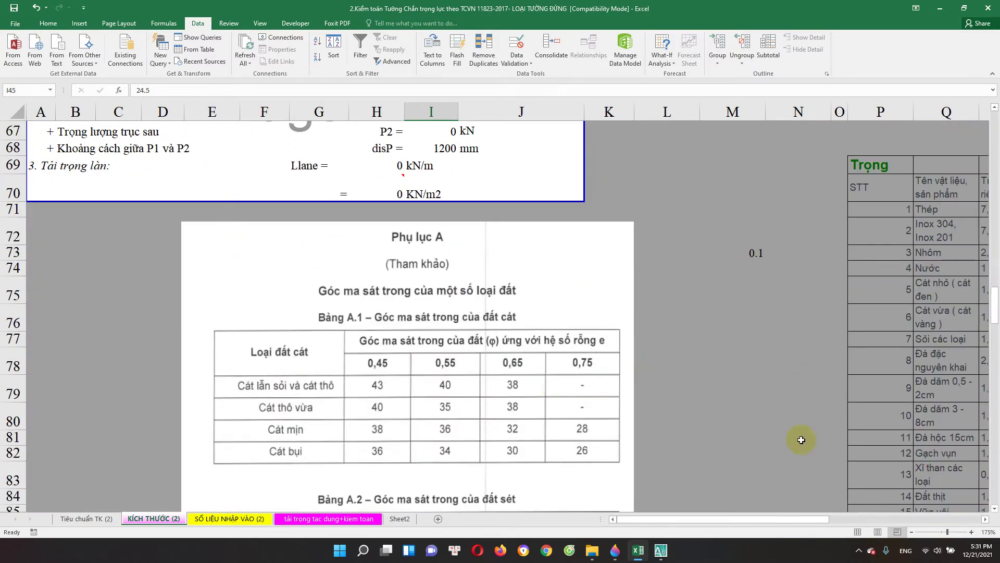
left_click_drag(780, 521, 855, 521)
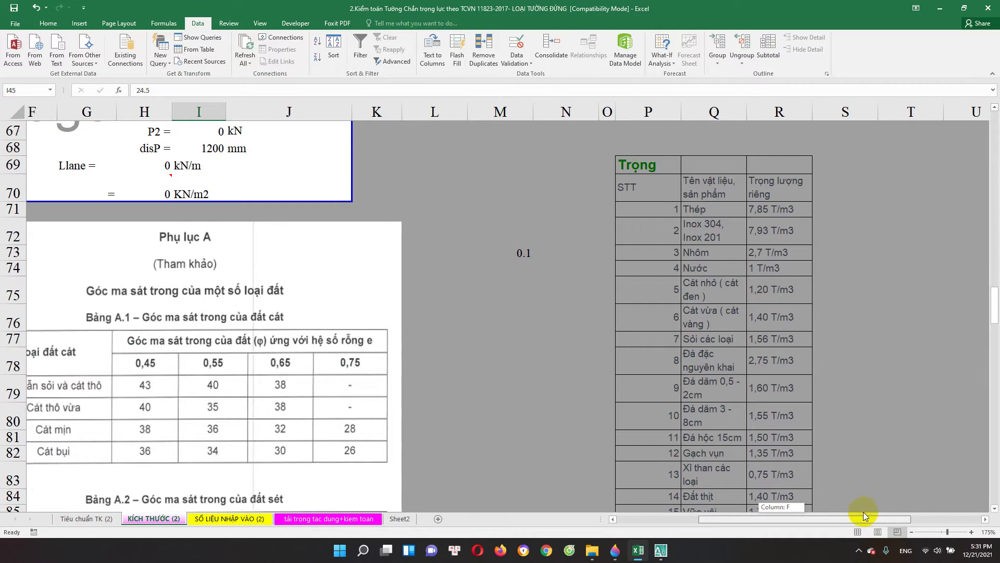
scroll(751, 365, "down", 4)
scroll(737, 332, "down", 2)
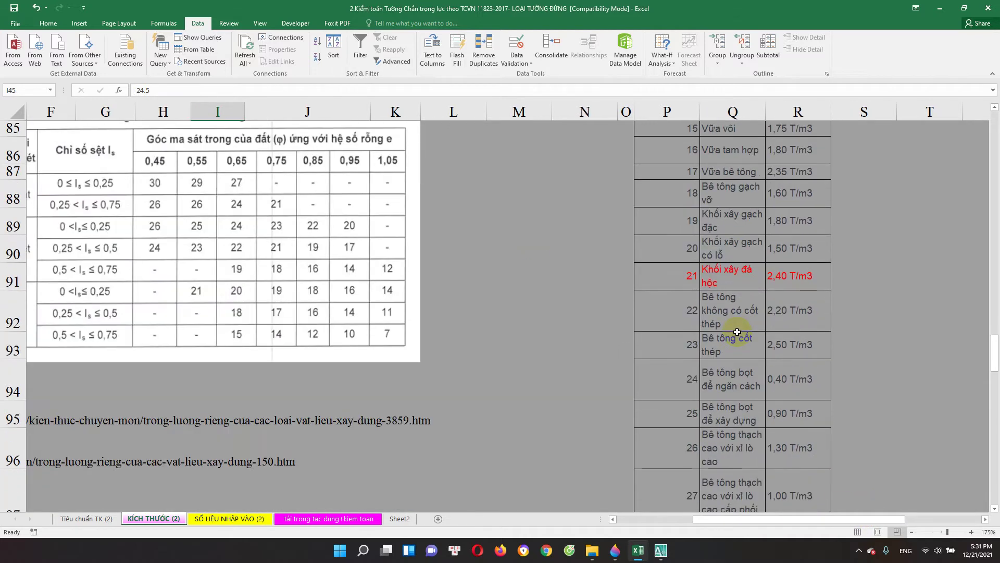
left_click(736, 278)
left_click(771, 315)
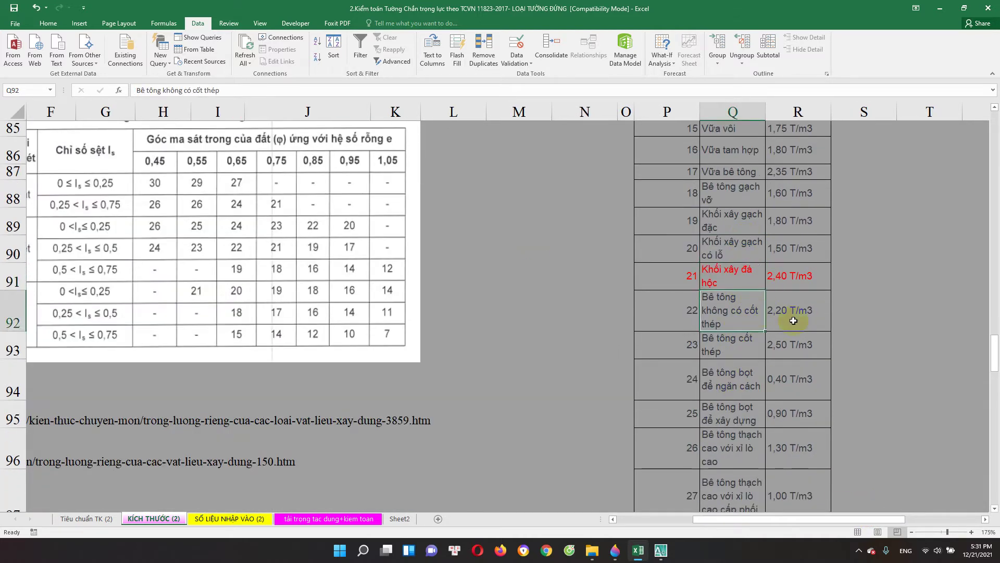
scroll(676, 373, "up", 5)
scroll(653, 376, "up", 9)
scroll(653, 376, "up", 2)
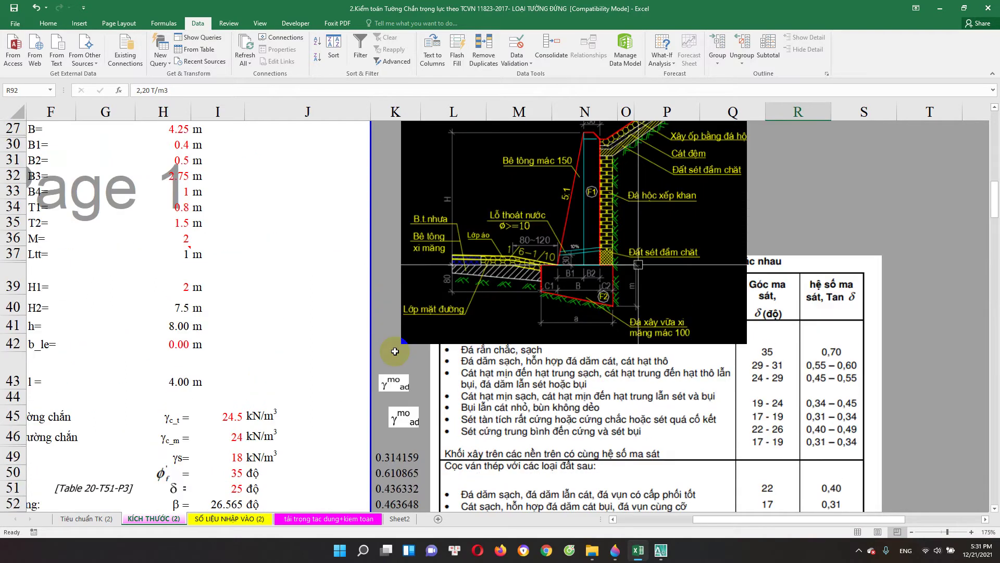
left_click_drag(711, 519, 635, 525)
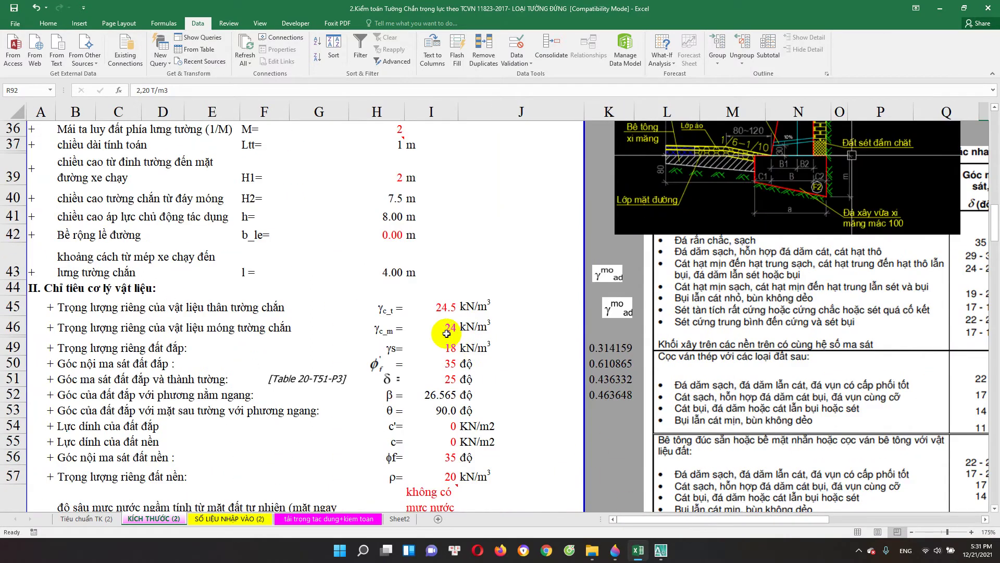
left_click(442, 312)
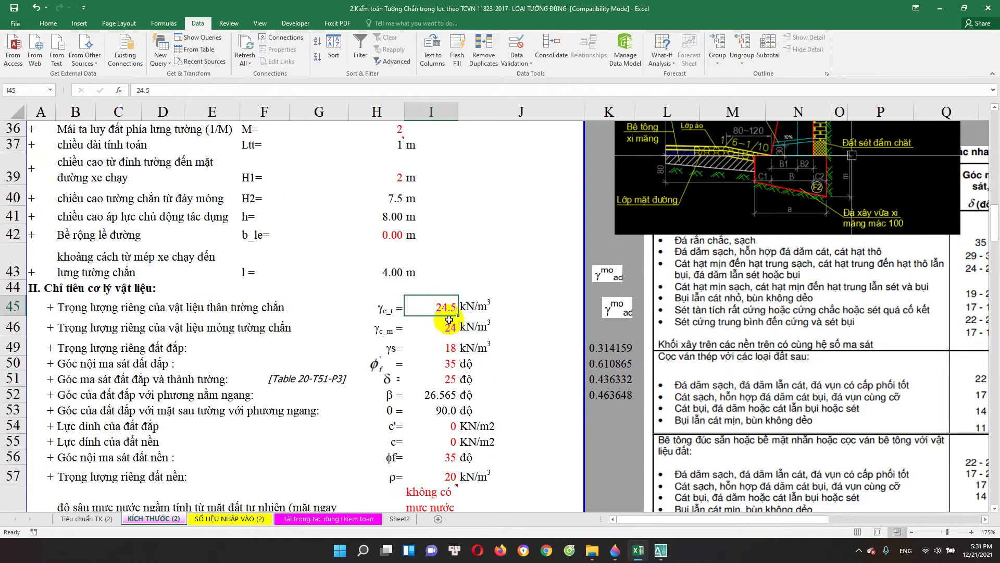
left_click(430, 326)
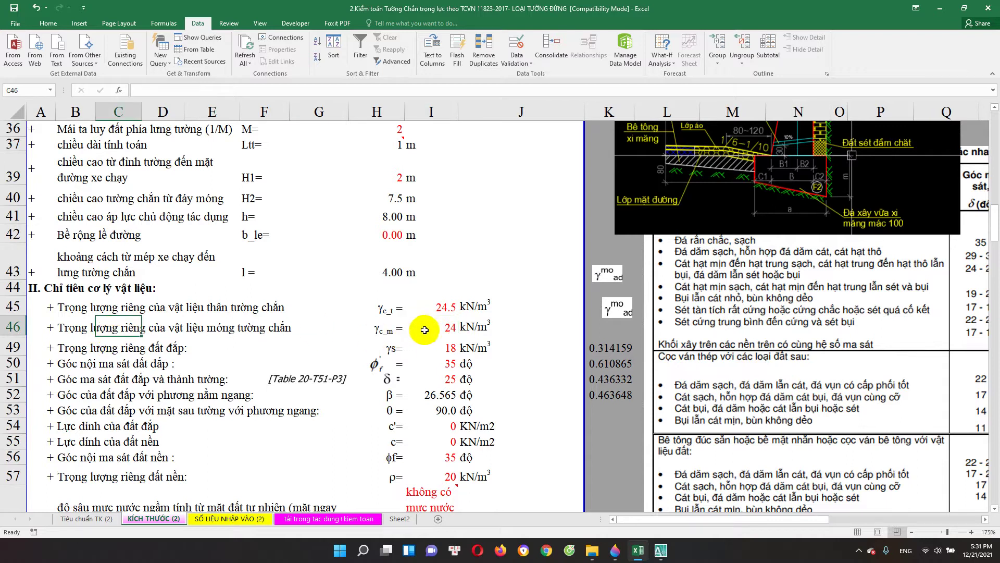
left_click(445, 307)
left_click(443, 327)
left_click(440, 348)
scroll(365, 388, "down", 1)
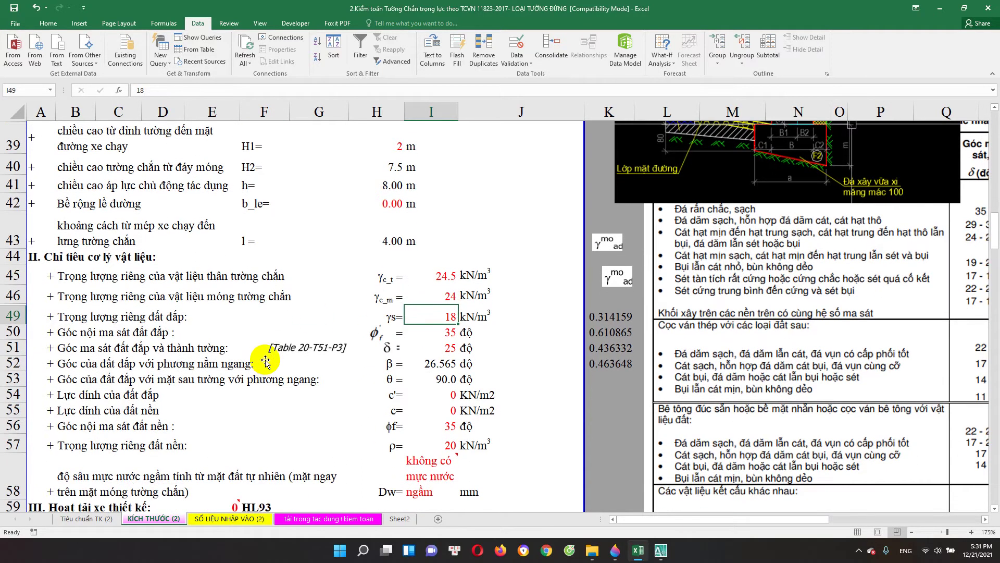
scroll(172, 293, "down", 1)
left_click(13, 243)
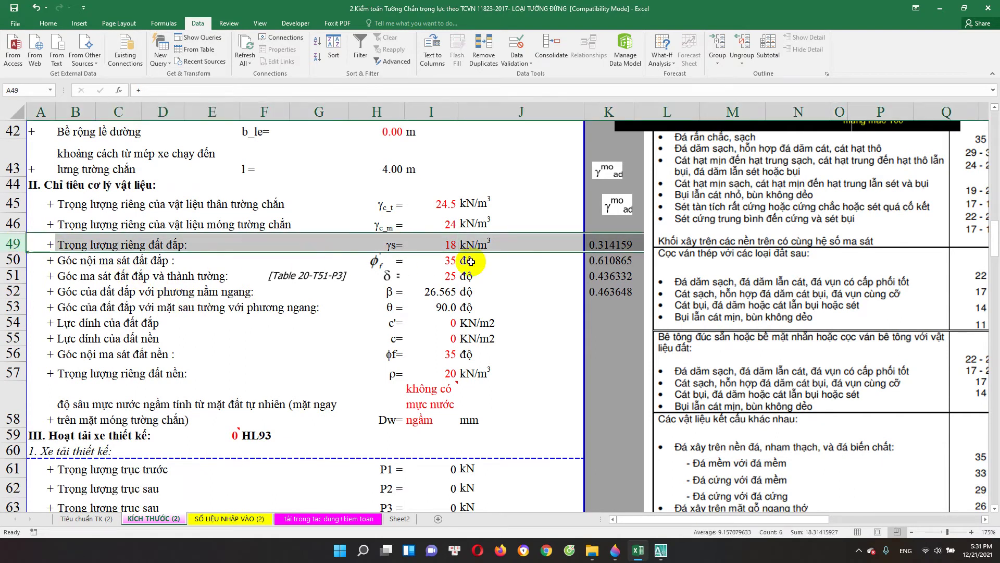
left_click(450, 245)
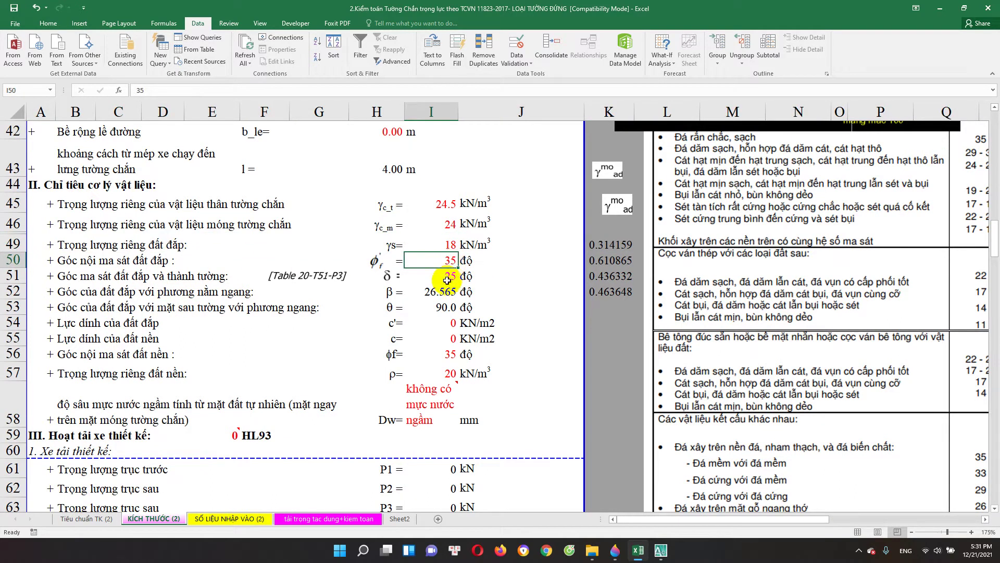
left_click(135, 280)
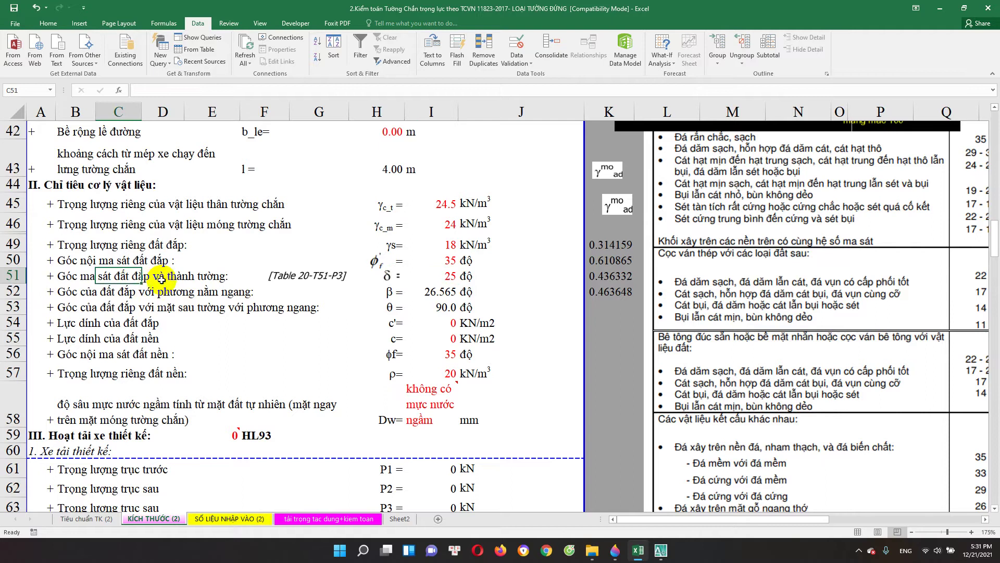
scroll(769, 354, "up", 2)
left_click_drag(813, 375, 771, 484)
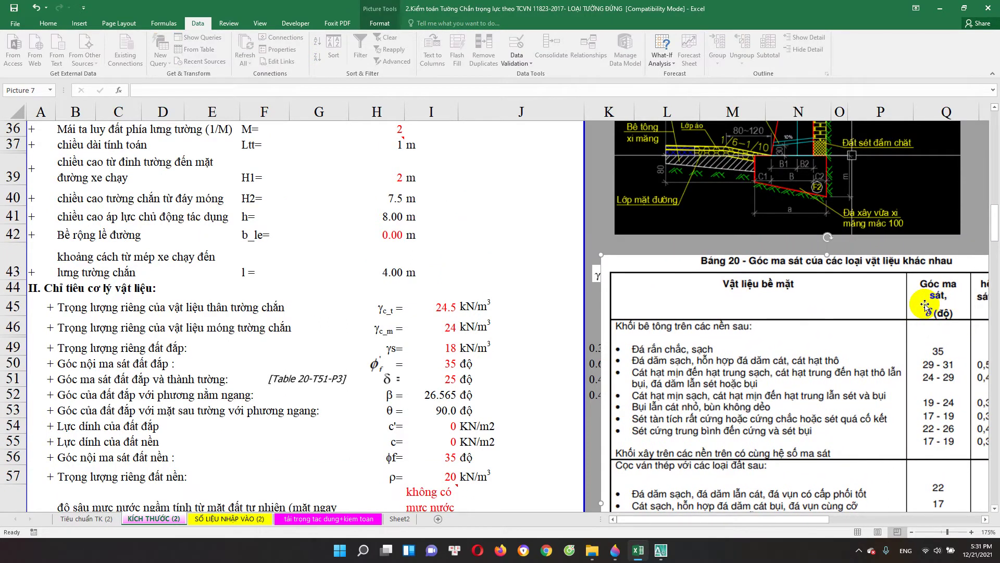
Review friction angle 35 in I50 and the β formula =ATAN(1/H36)/PI()*180 in I52.
scroll(925, 306, "down", 1)
scroll(890, 268, "down", 1)
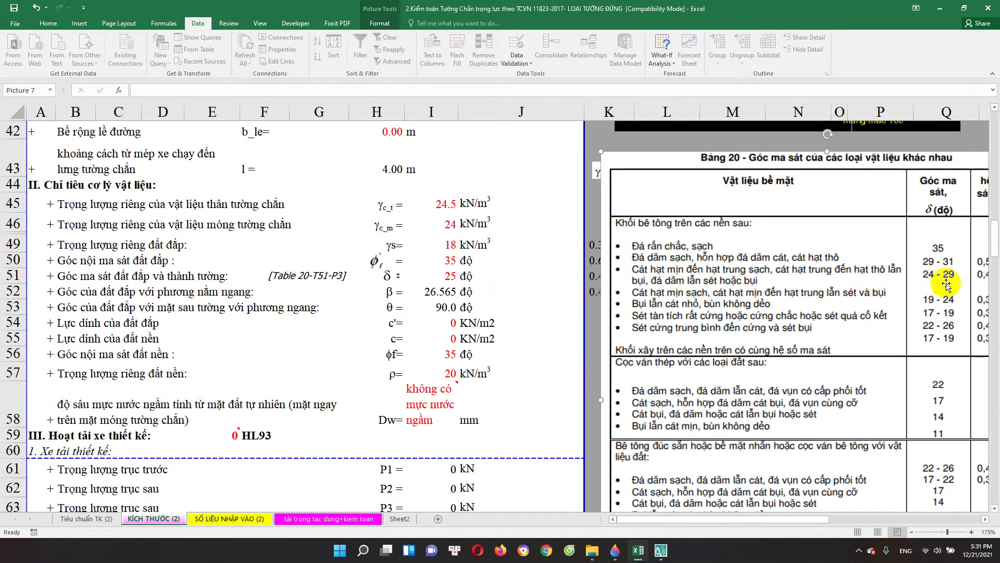
left_click(437, 338)
scroll(438, 362, "down", 1)
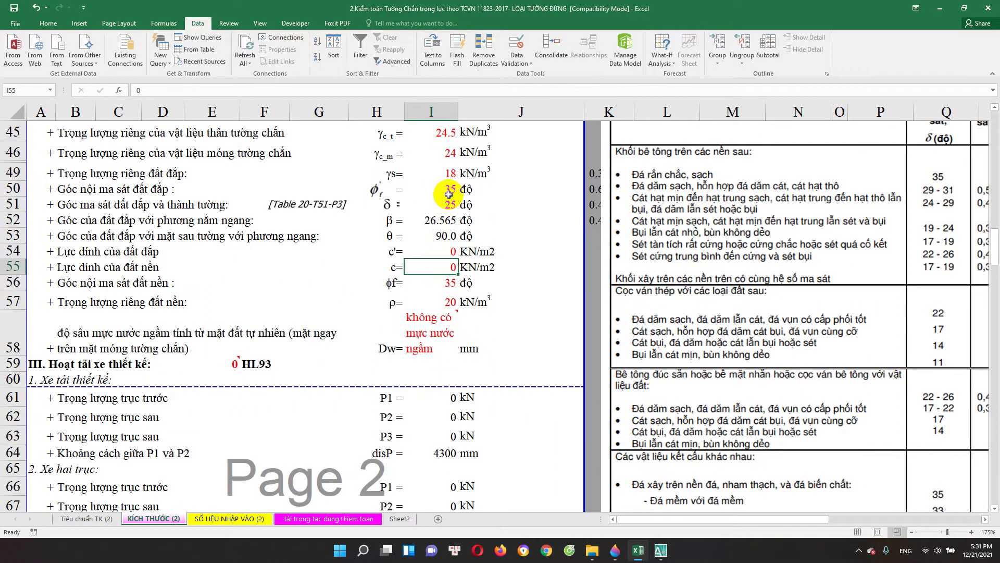
left_click(449, 191)
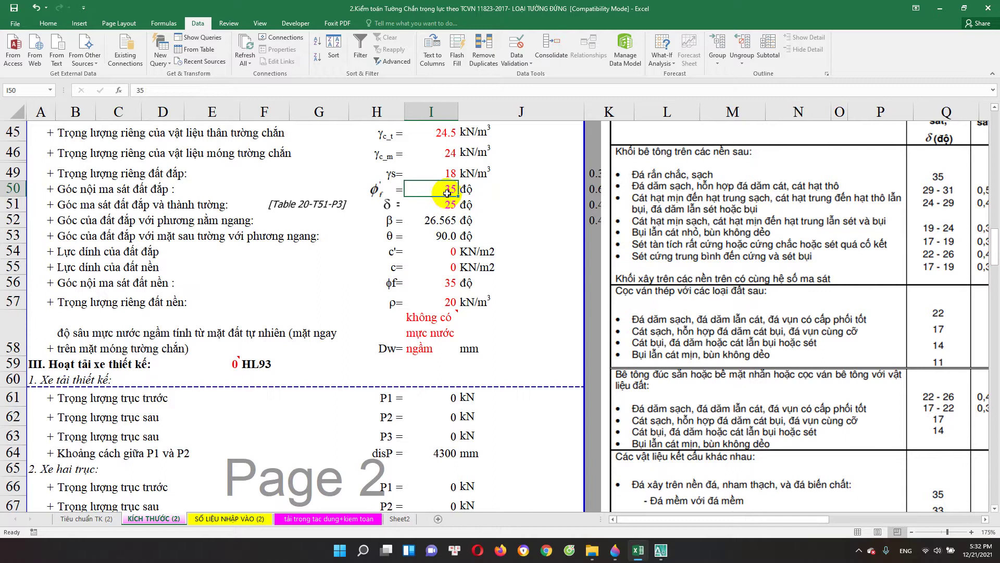
left_click(448, 220)
scroll(451, 241, "down", 1)
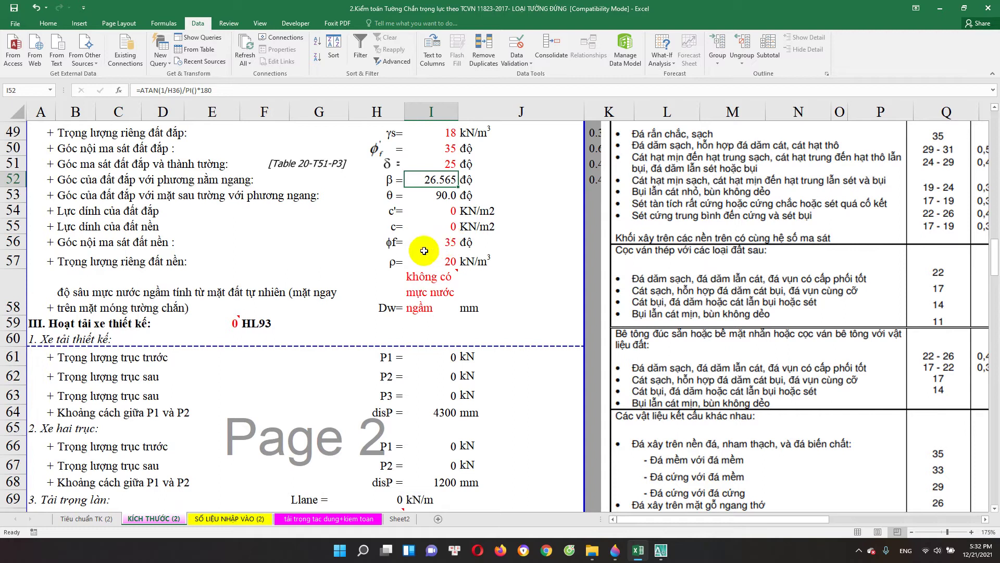
scroll(444, 181, "up", 1)
left_click(438, 169)
left_click(432, 200)
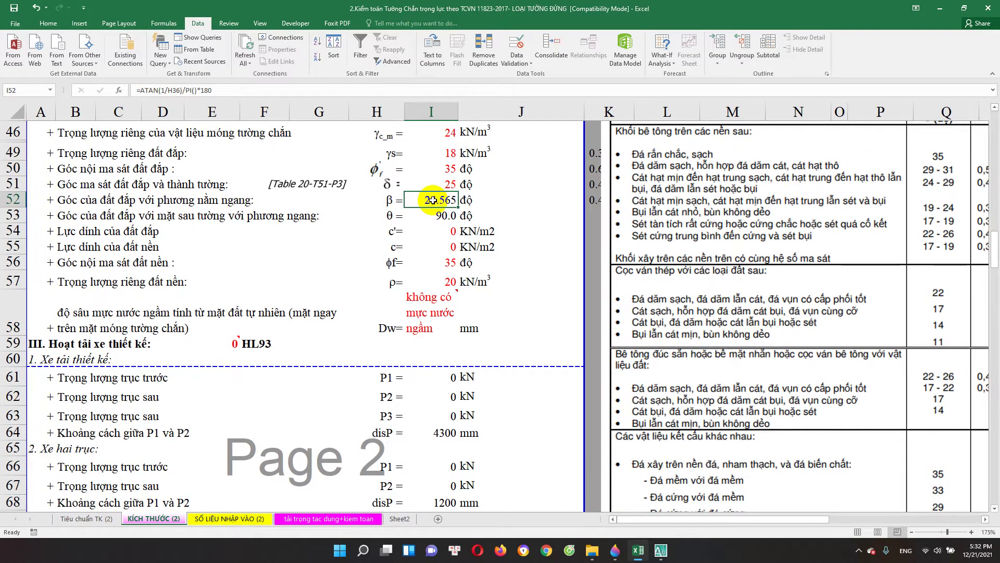
scroll(436, 292, "up", 15)
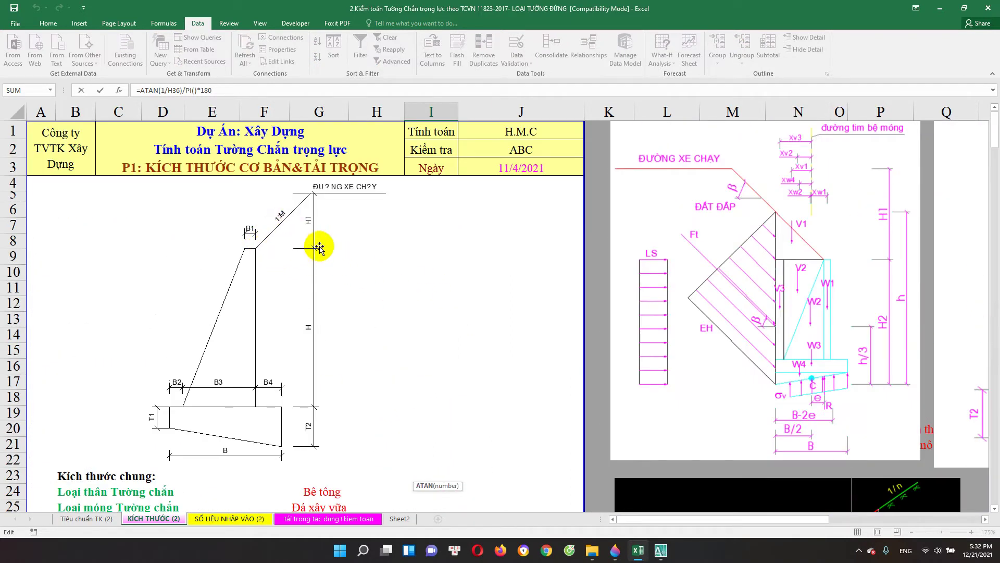
key("Escape")
scroll(371, 313, "down", 1)
left_click(445, 239)
key("Escape")
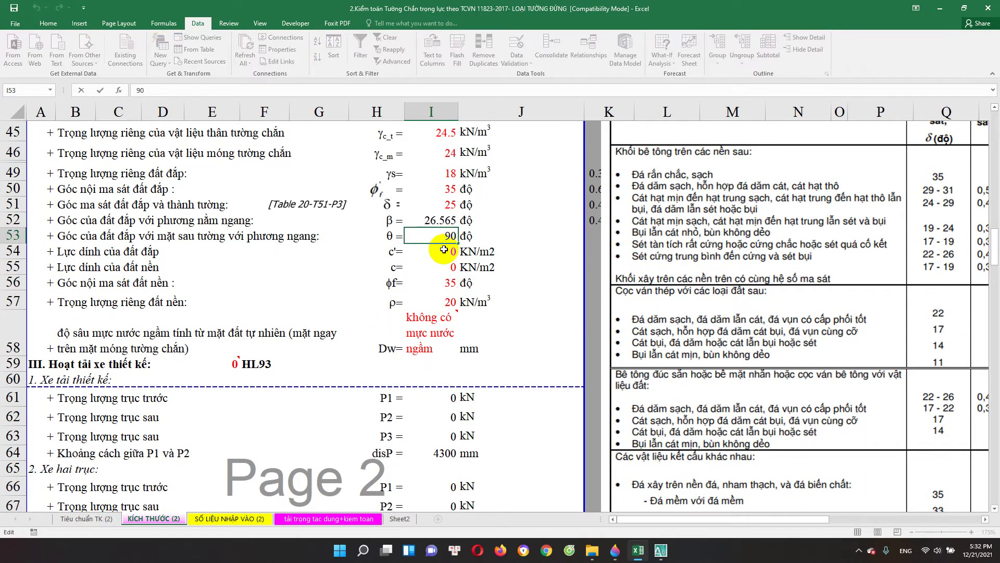
scroll(335, 302, "up", 2)
scroll(326, 271, "up", 10)
scroll(268, 216, "down", 6)
scroll(263, 229, "down", 2)
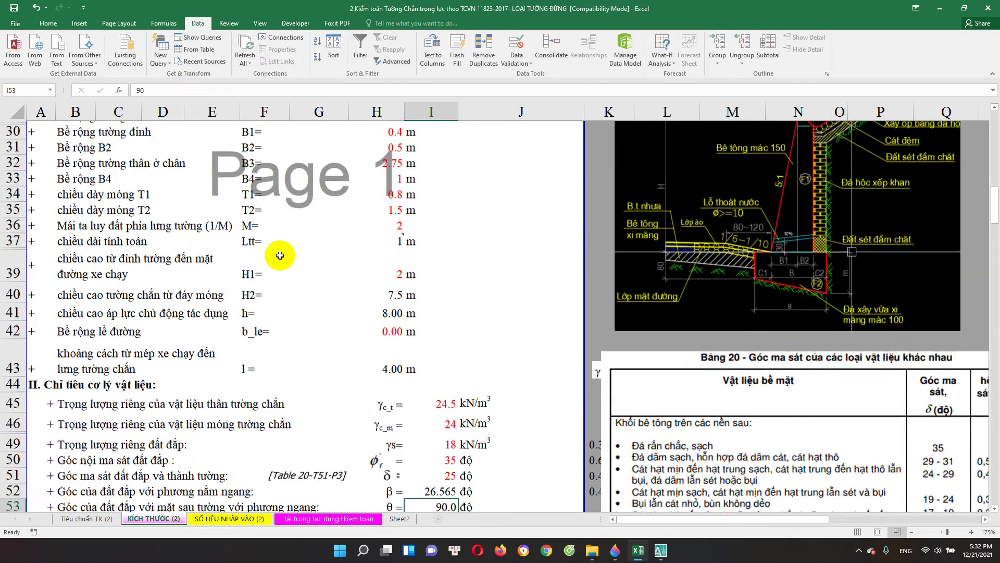
scroll(260, 239, "up", 8)
scroll(262, 261, "up", 2)
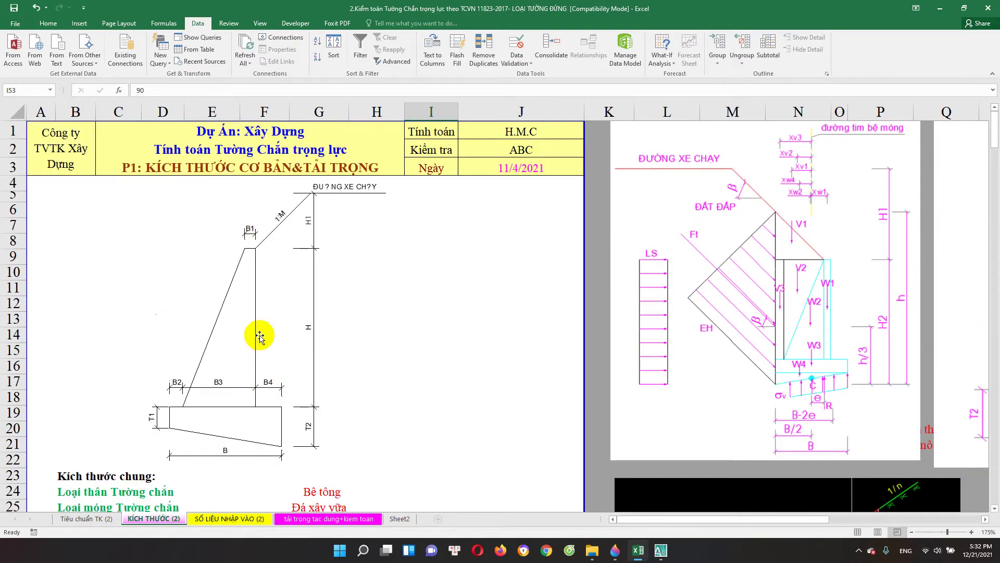
scroll(263, 401, "down", 3)
scroll(297, 407, "down", 3)
scroll(307, 414, "down", 5)
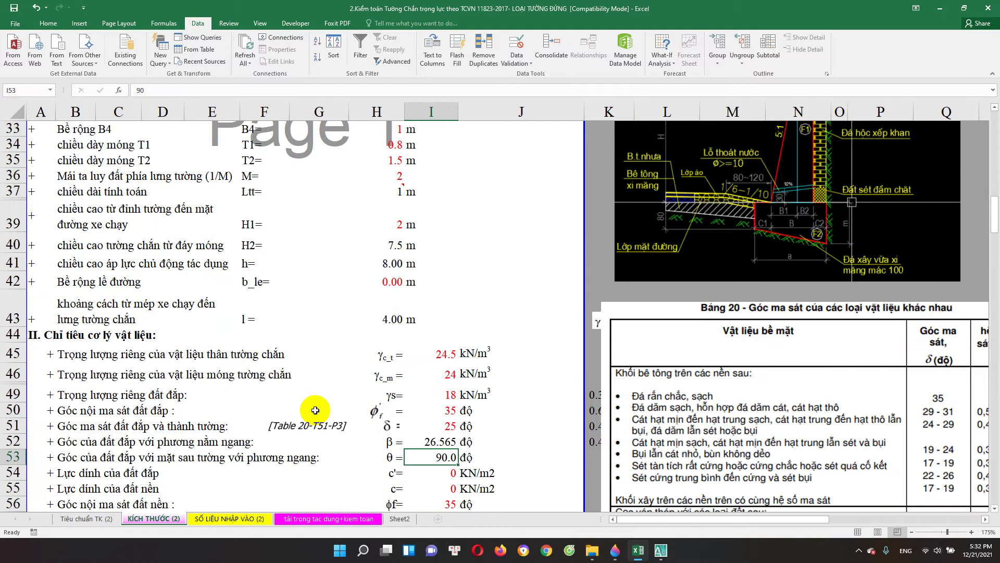
scroll(316, 410, "down", 1)
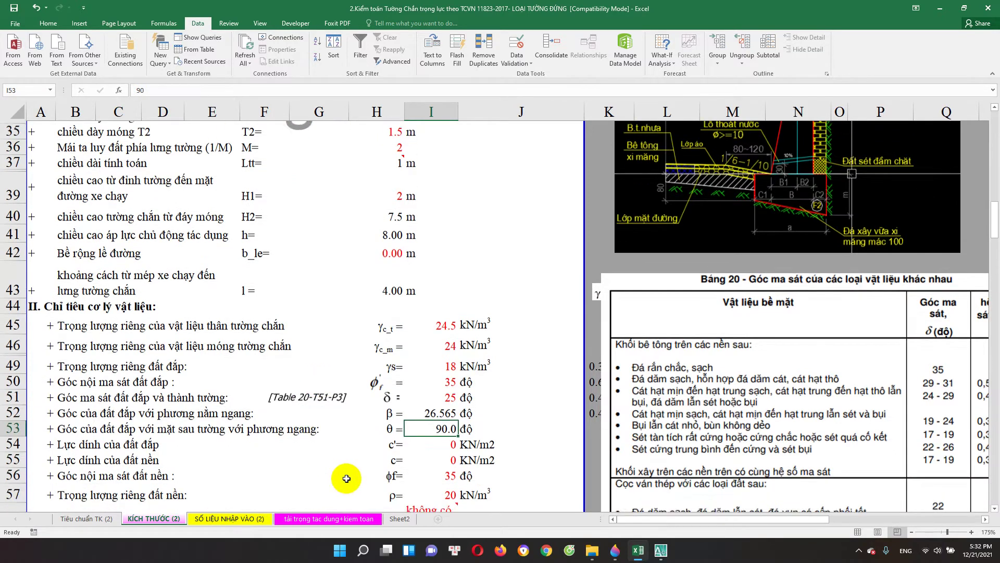
scroll(347, 474, "down", 2)
left_click(440, 396)
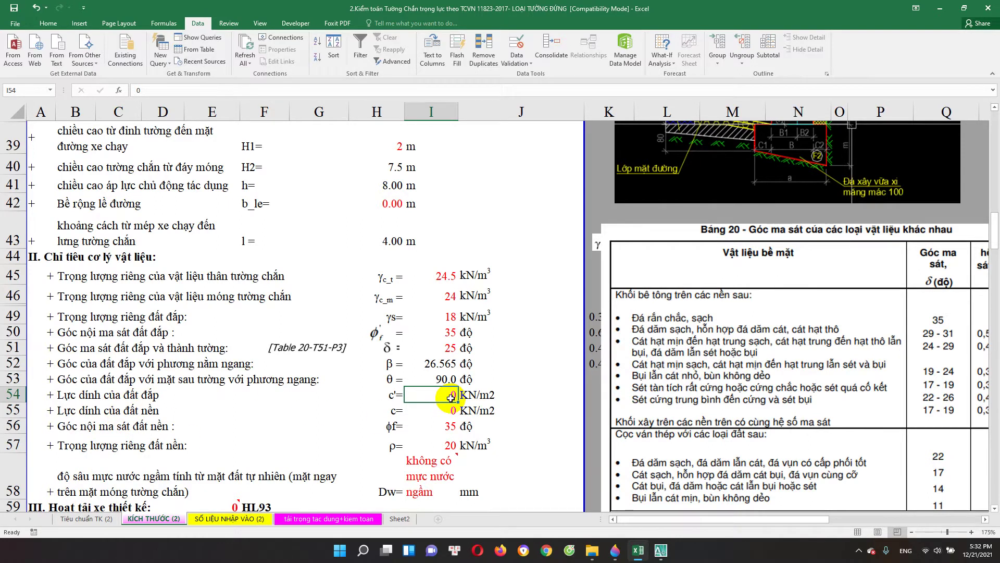
key("Escape")
left_click_drag(83, 410, 449, 410)
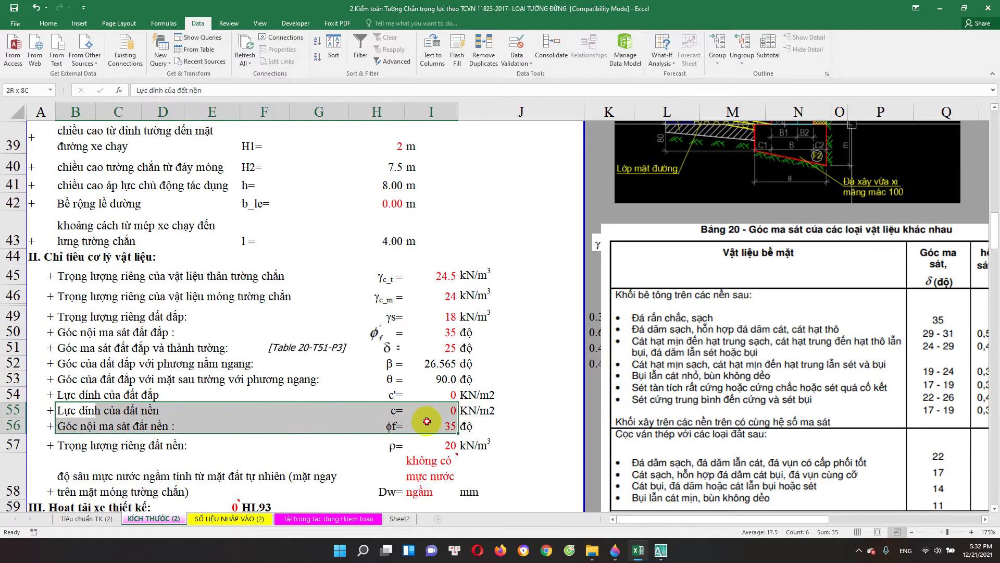
left_click(151, 410)
scroll(729, 234, "up", 5)
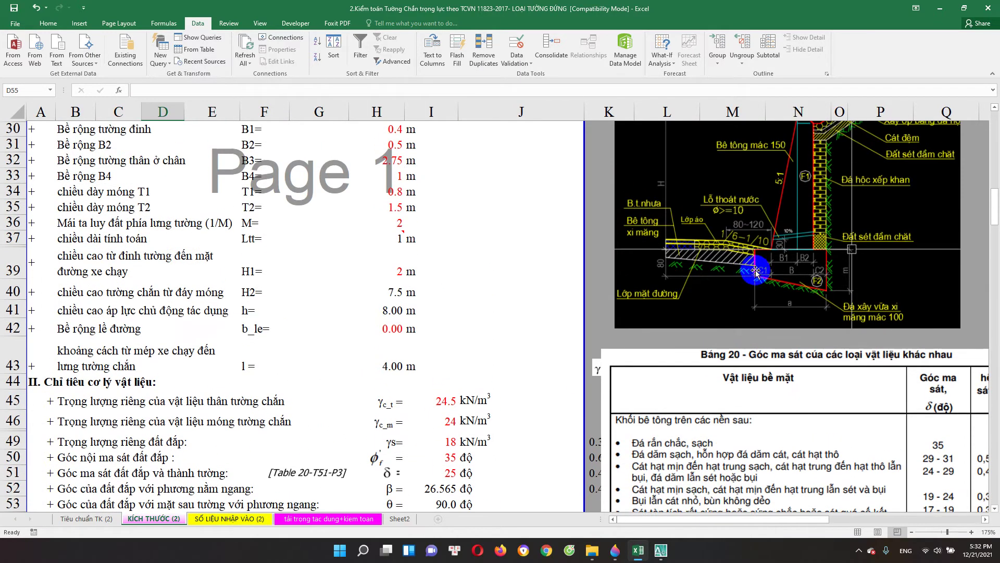
scroll(781, 286, "up", 3)
scroll(767, 301, "down", 1)
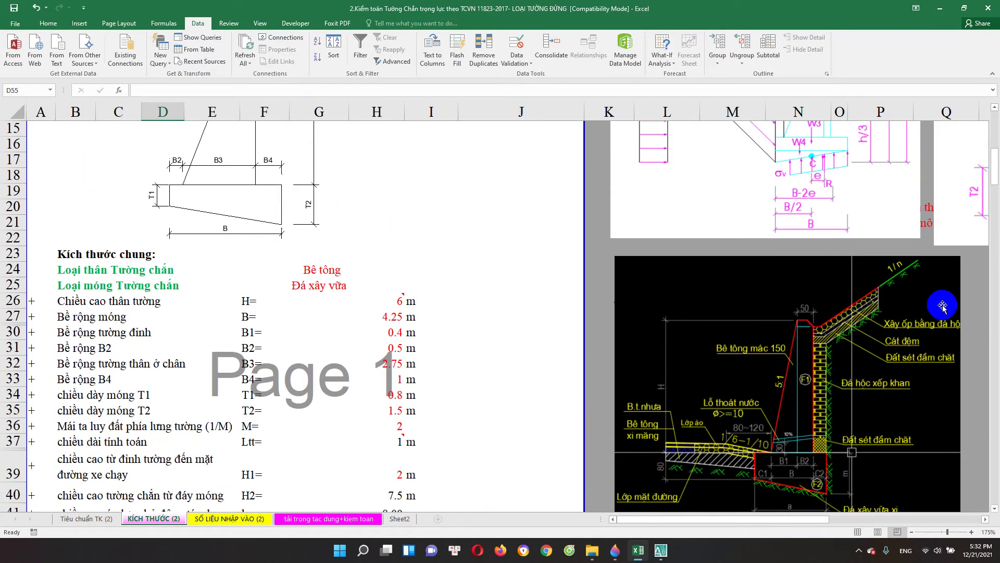
scroll(844, 279, "down", 3)
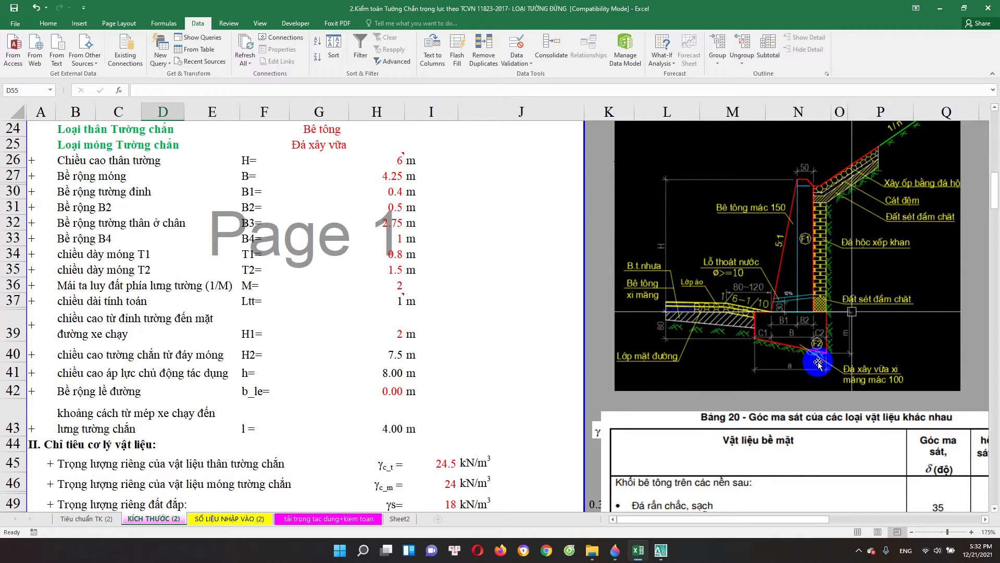
scroll(747, 344, "down", 3)
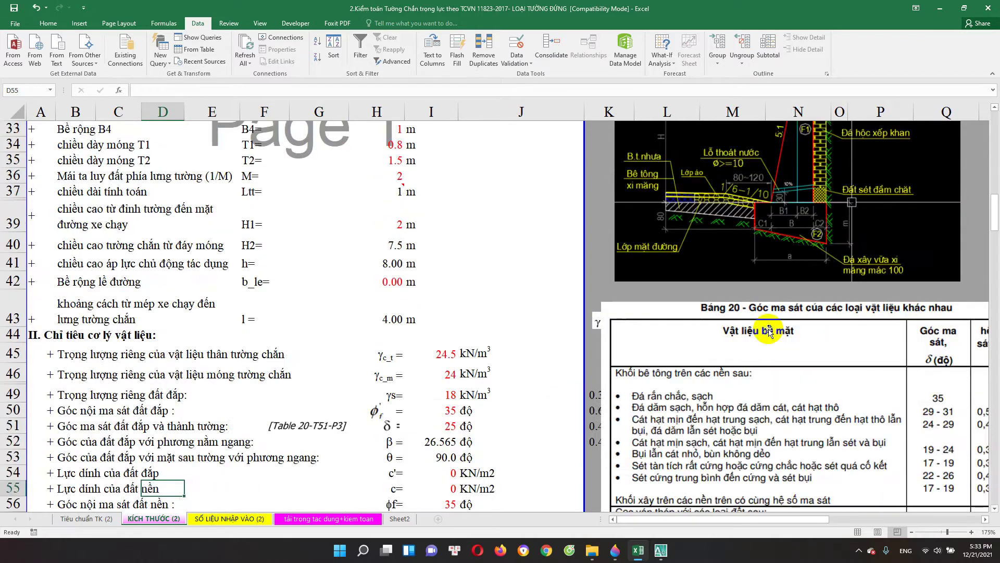
scroll(781, 261, "down", 2)
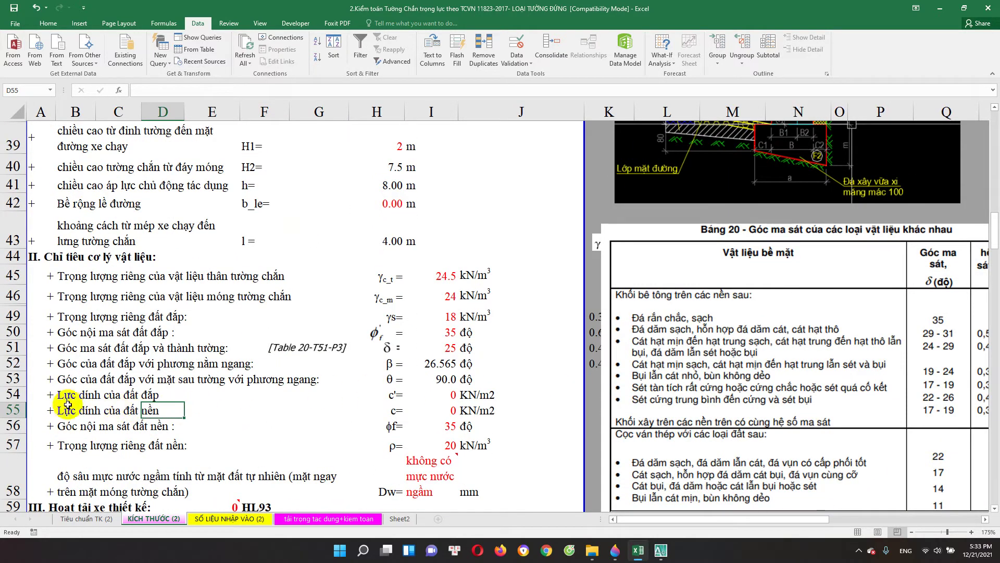
left_click(20, 411)
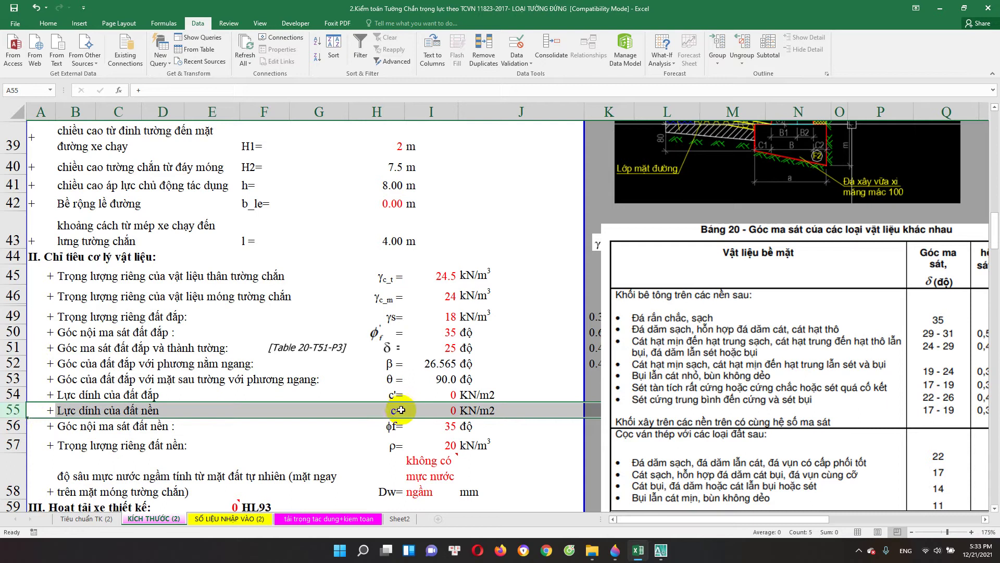
left_click(442, 410)
left_click(445, 426)
left_click(447, 444)
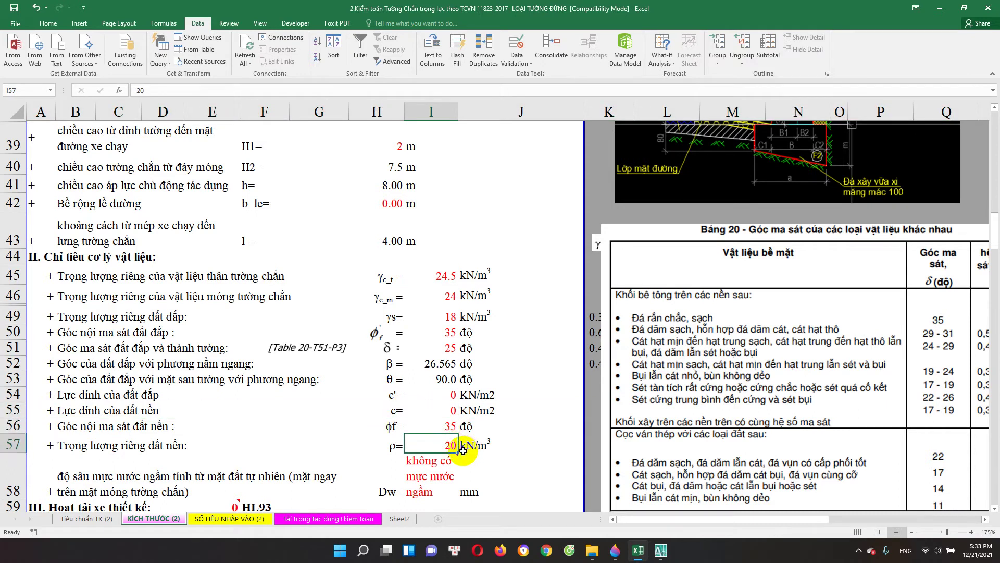
left_click(444, 426)
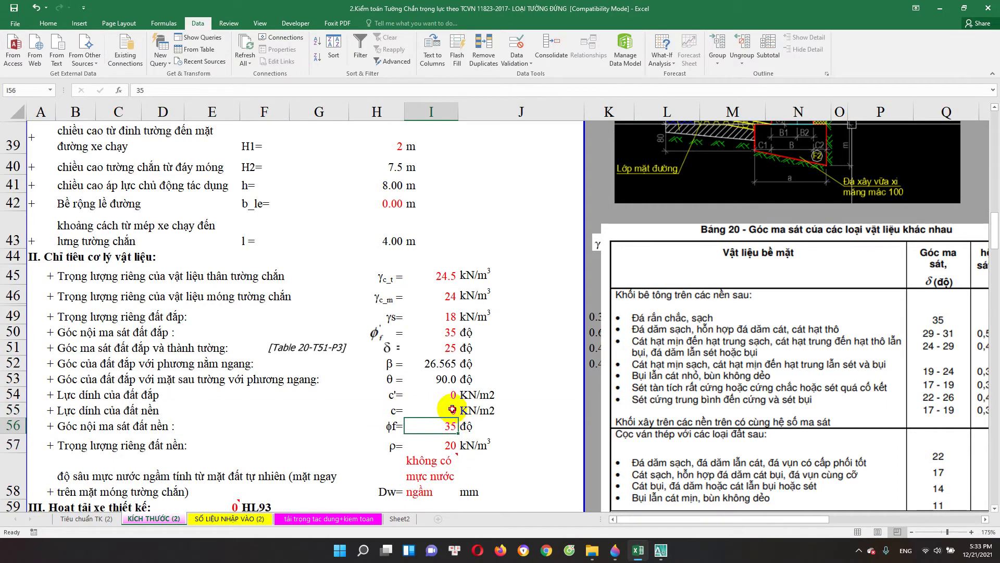
left_click(454, 411)
scroll(772, 232, "up", 2)
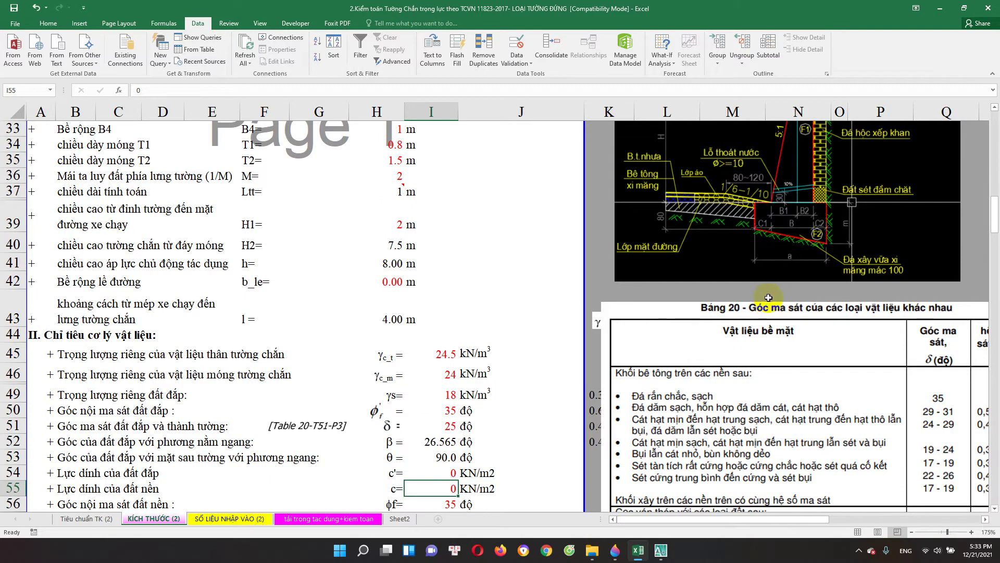
scroll(769, 297, "up", 4)
scroll(625, 469, "down", 2)
scroll(448, 377, "down", 1)
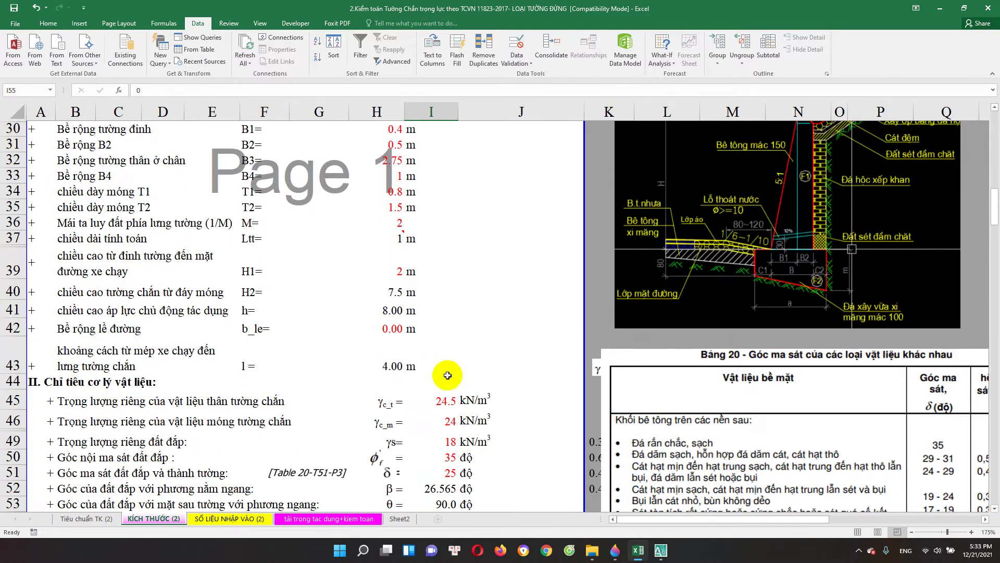
scroll(445, 412, "down", 2)
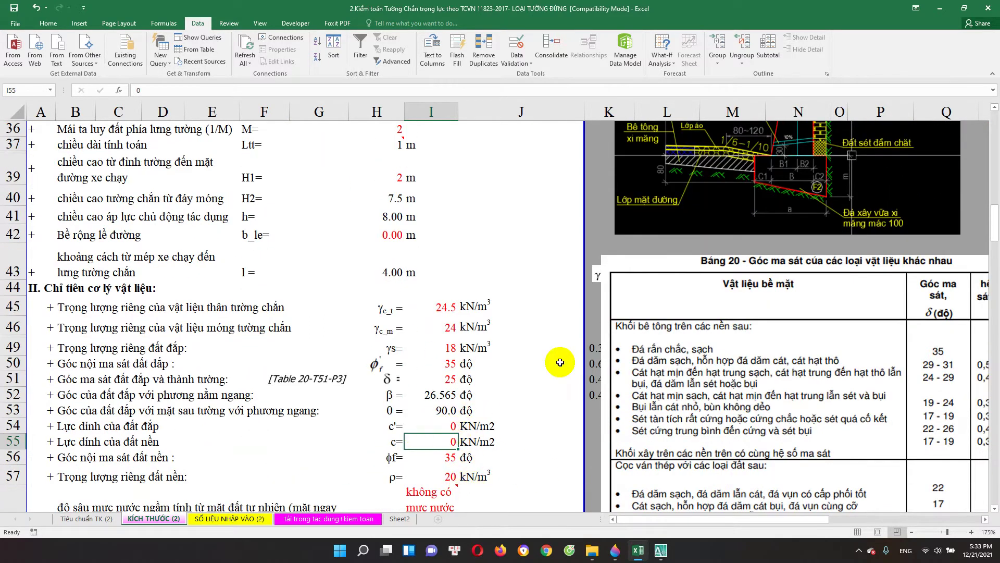
scroll(461, 386, "down", 2)
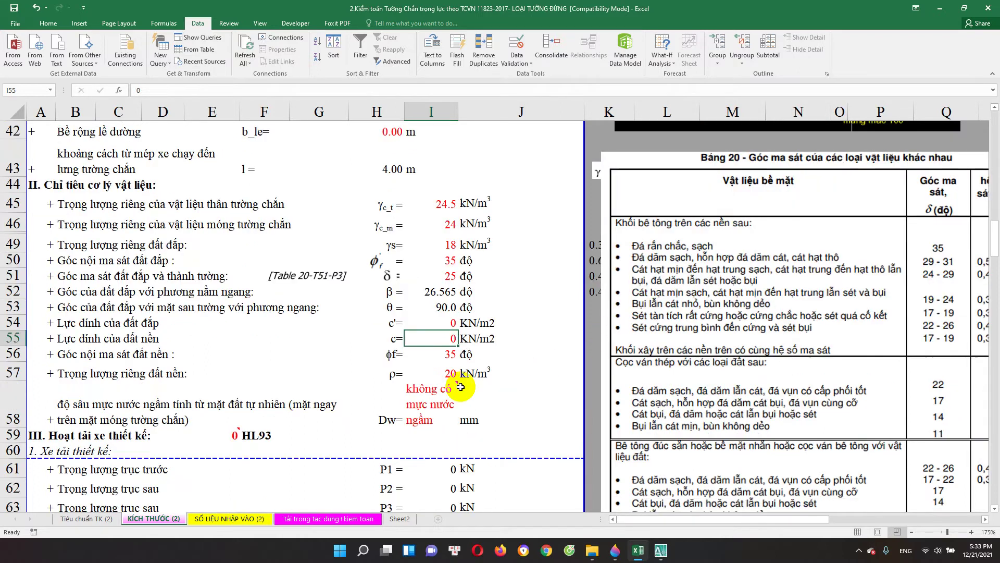
scroll(461, 387, "down", 1)
Select groundwater depth cell I58 and repeatedly open its text without making changes.
left_click(446, 331)
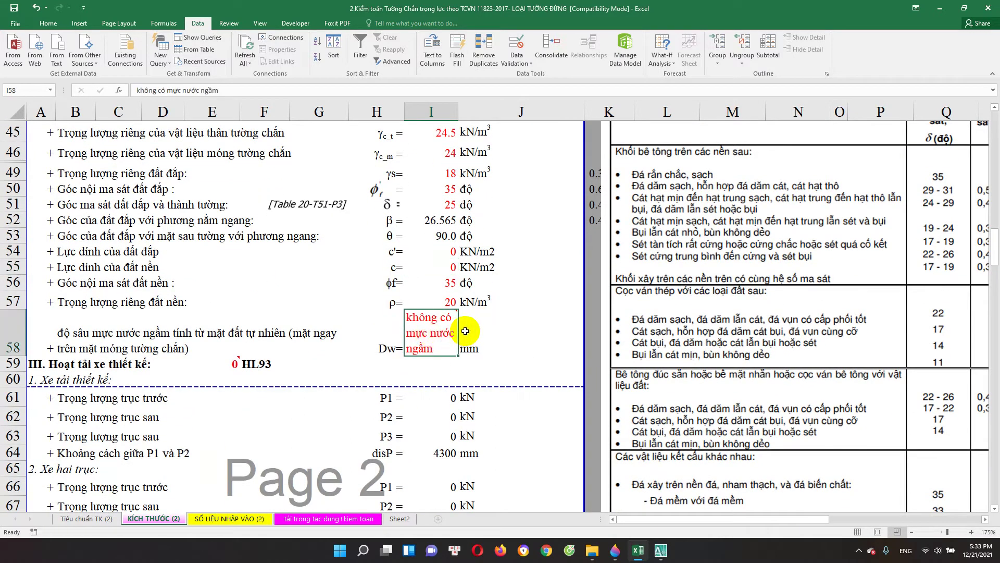
left_click(527, 349)
left_click(438, 338)
left_click(475, 349)
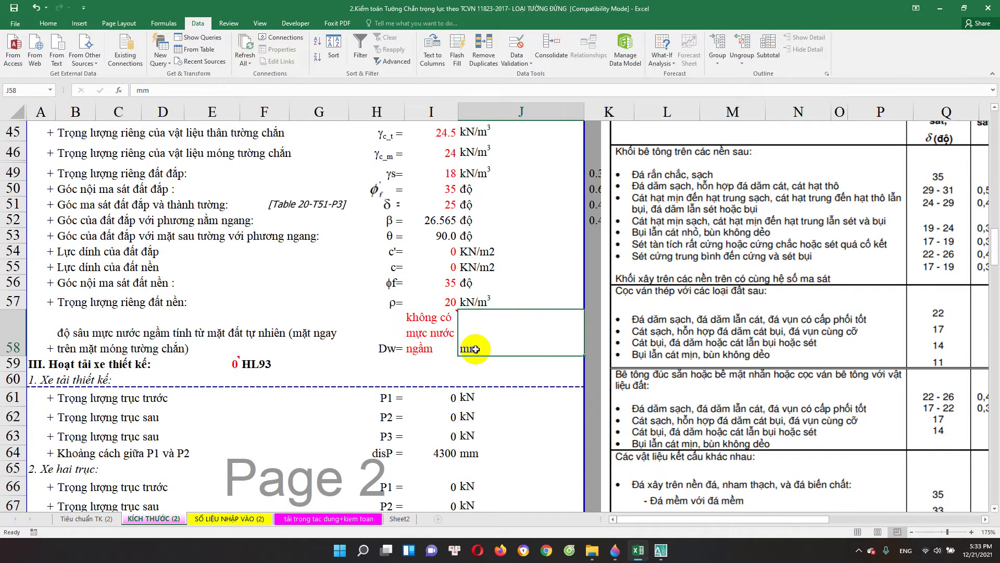
double_click(433, 336)
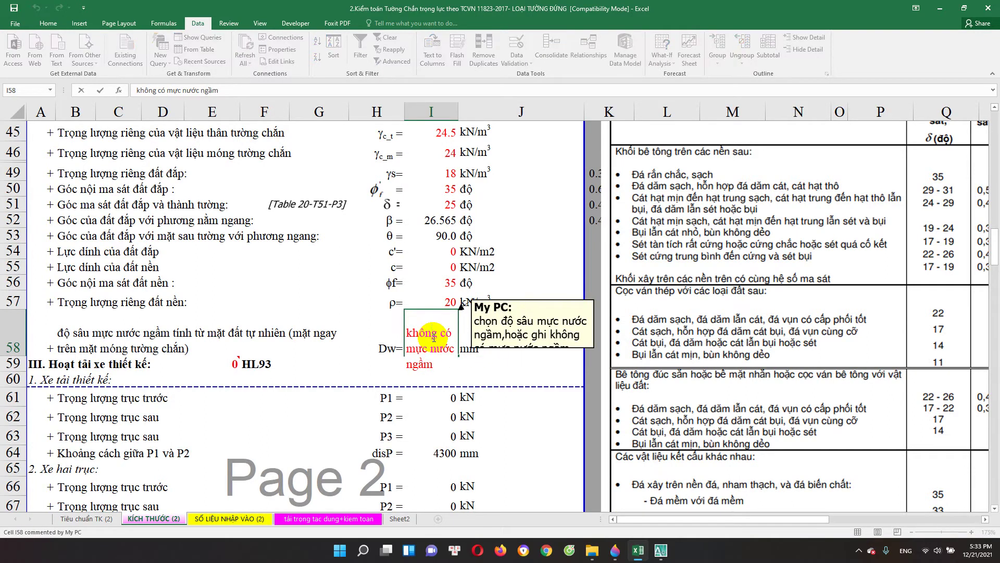
key("Escape")
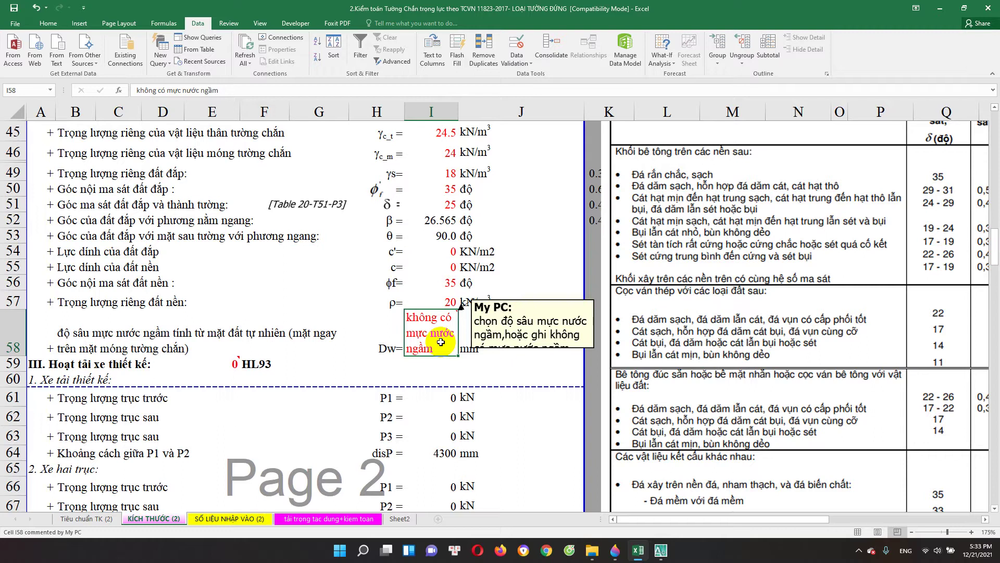
double_click(439, 341)
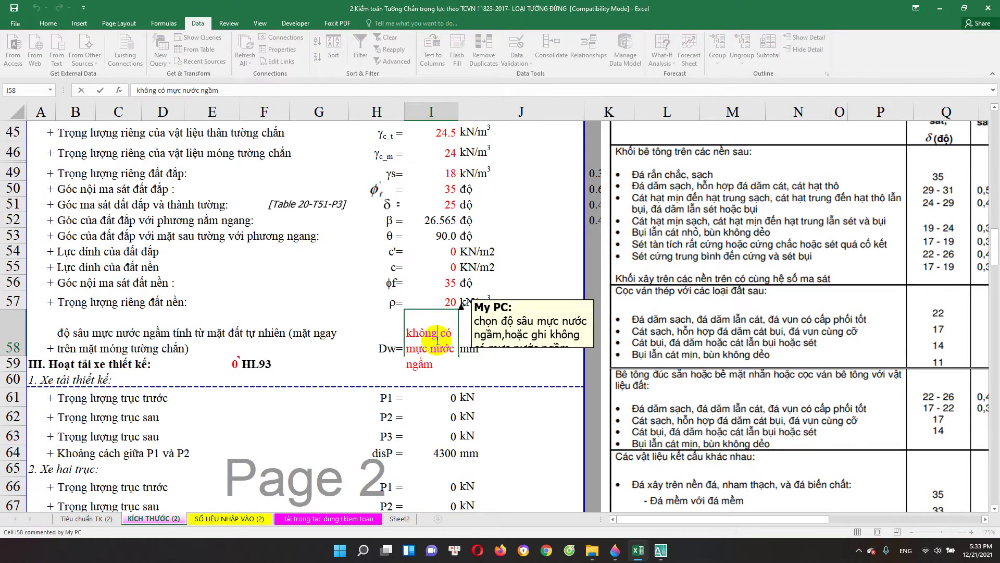
key("Escape")
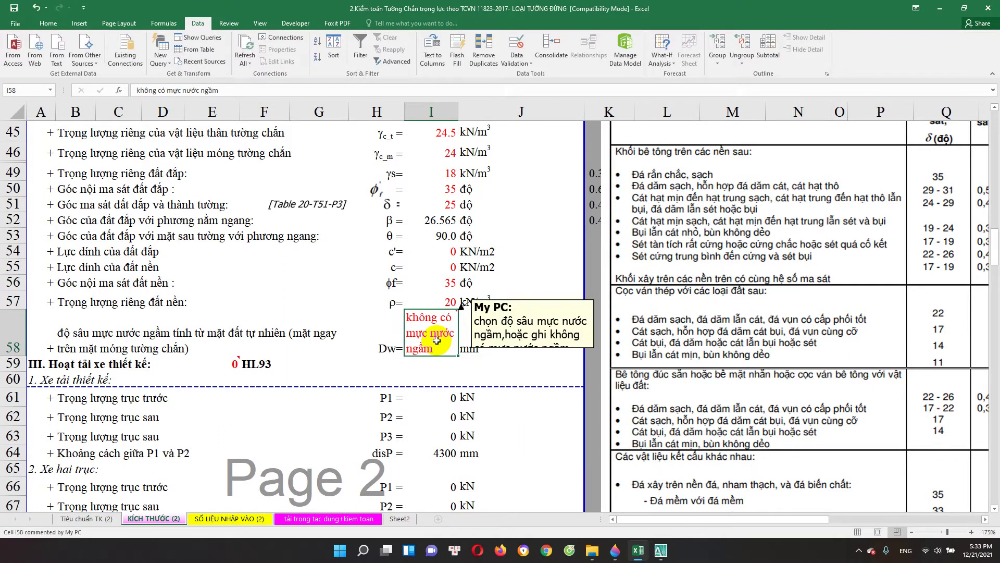
double_click(437, 341)
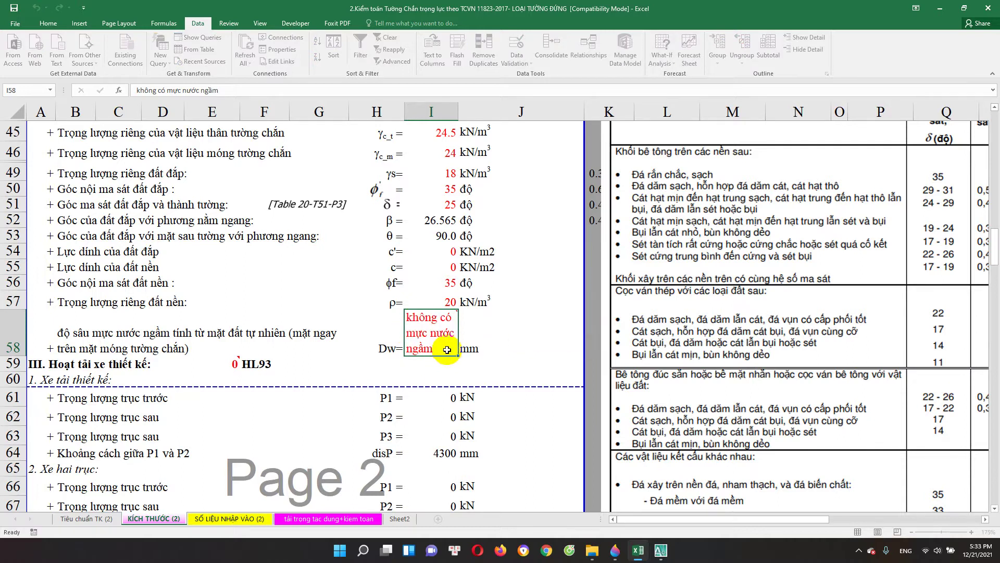
key("Escape")
double_click(437, 338)
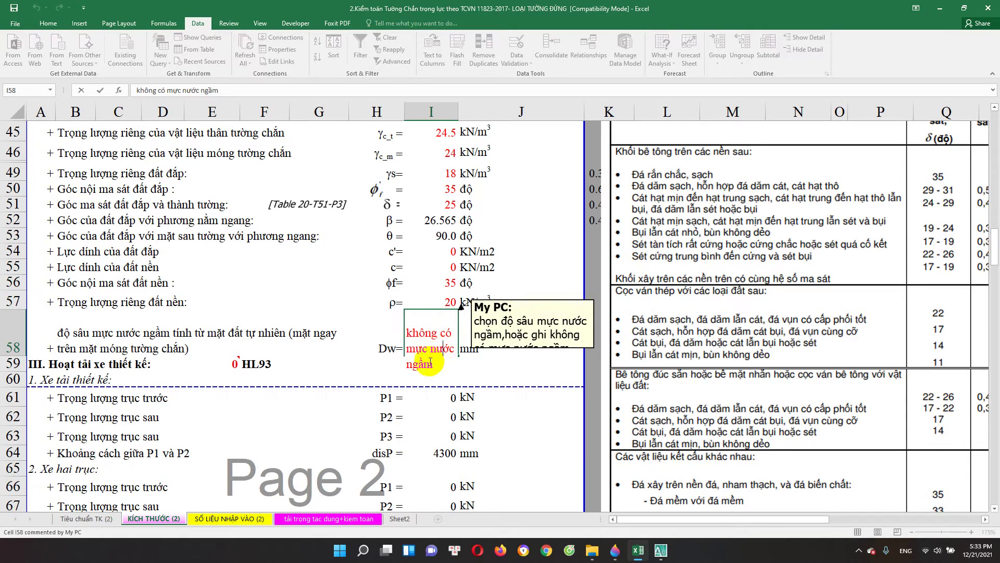
key("Escape")
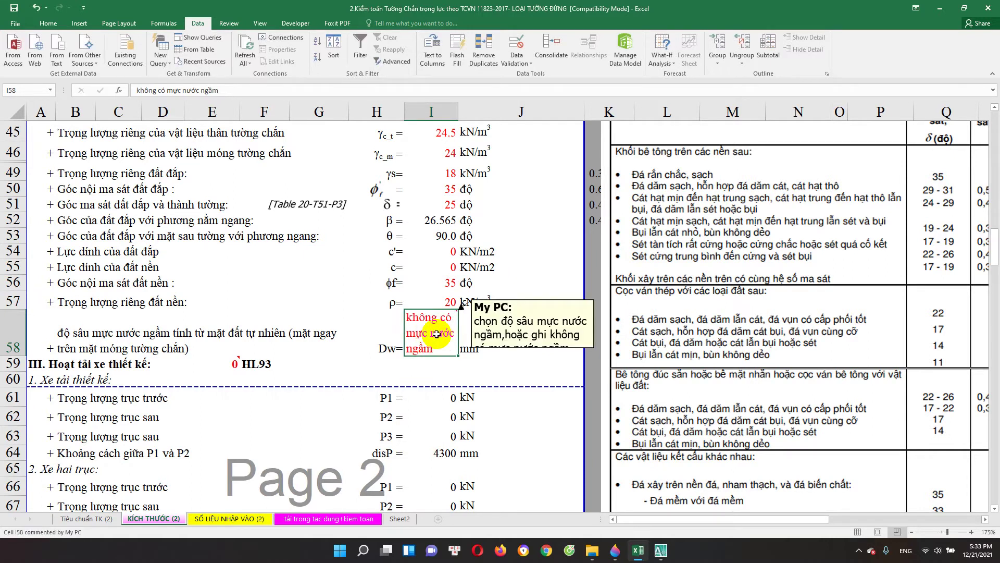
Edit I58's comment and drag its box taller so the full note shows.
right_click(436, 333)
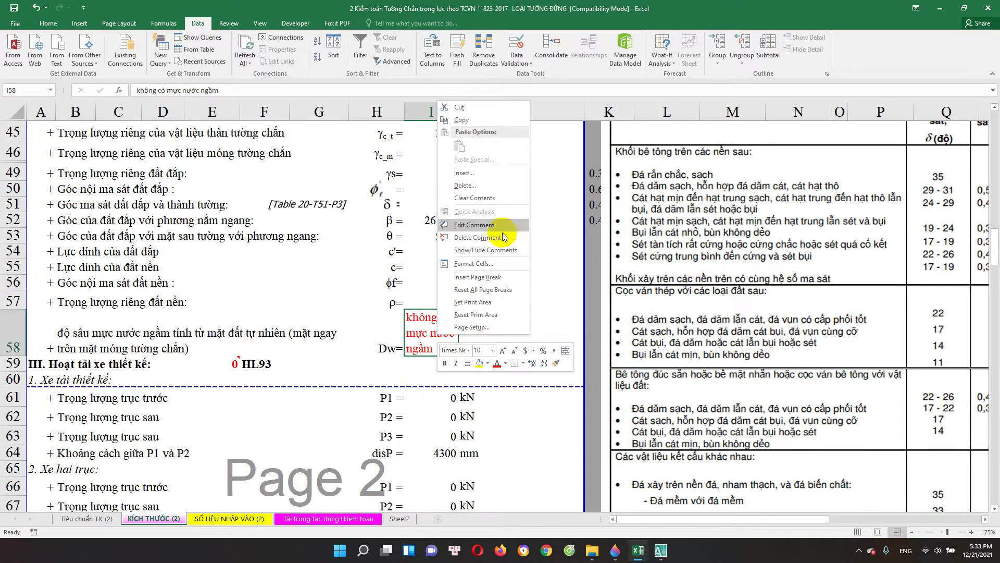
left_click(474, 225)
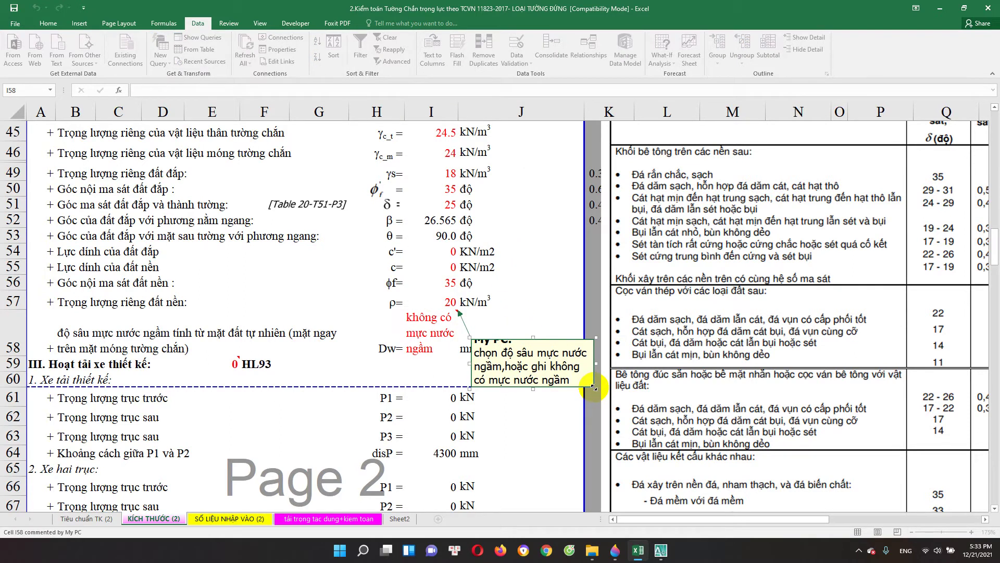
left_click_drag(597, 389, 593, 417)
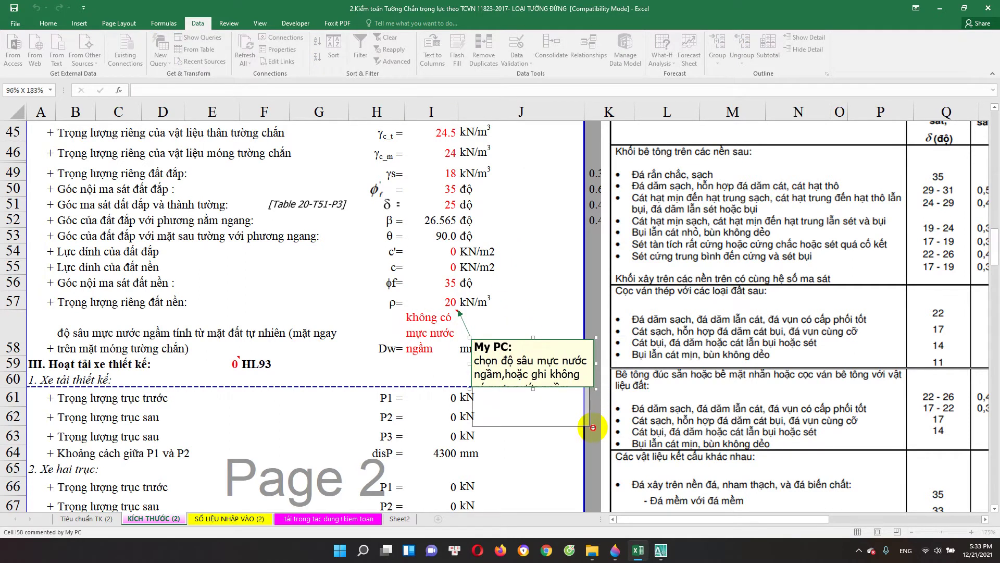
left_click(419, 325)
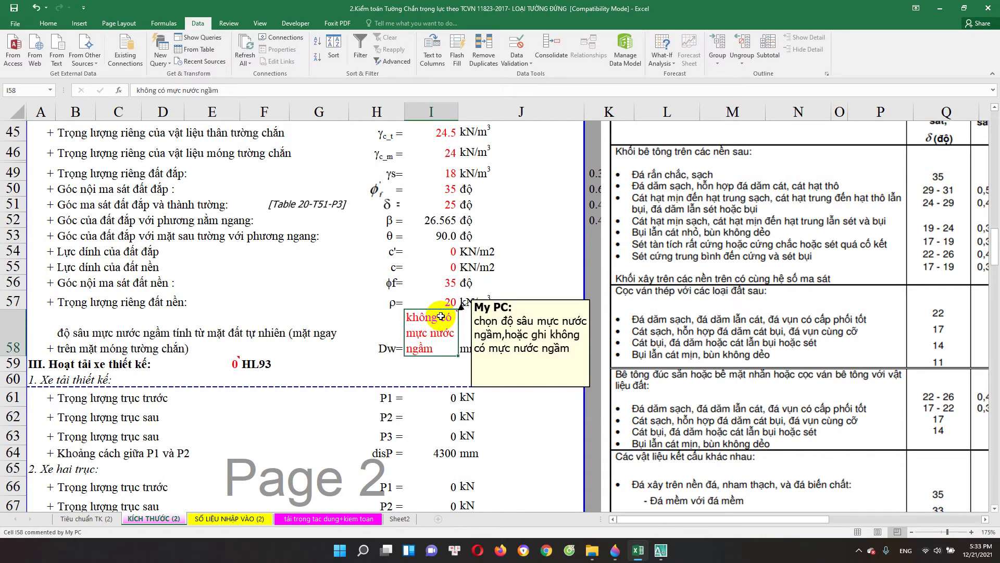
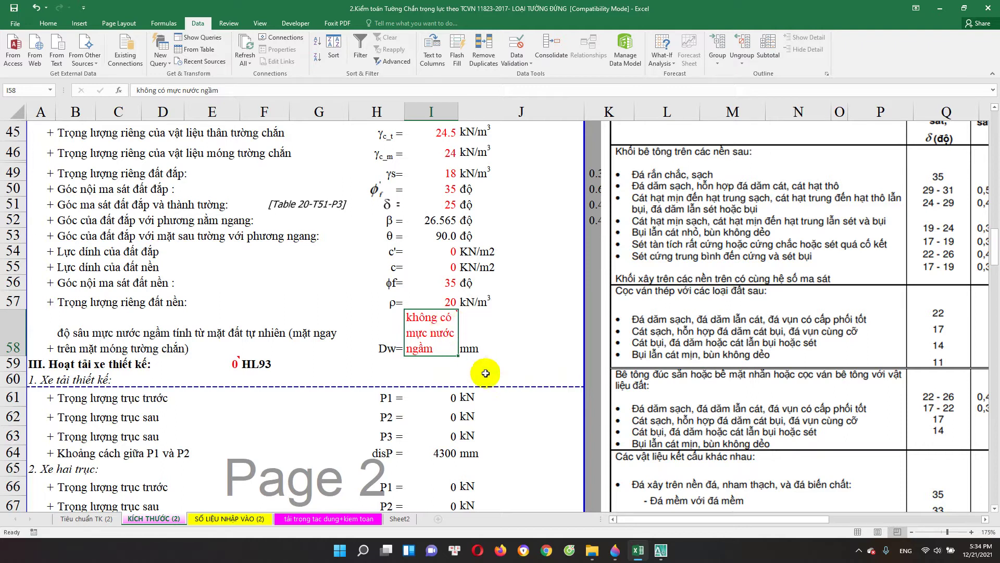
Review the groundwater depth note and the KÍCH THƯỚC (2) input values.
left_click(468, 347)
scroll(468, 363, "down", 3)
scroll(454, 292, "up", 2)
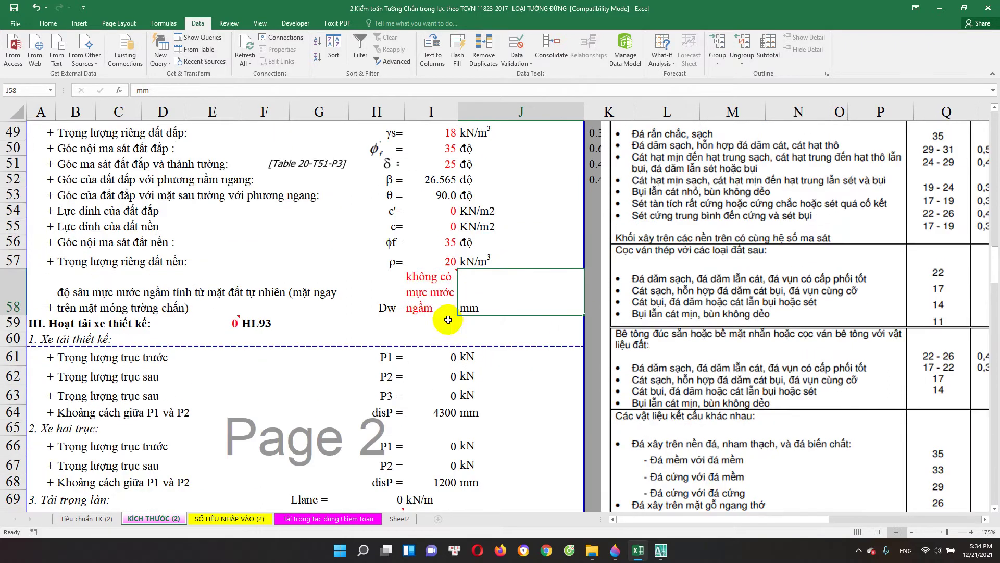
left_click(444, 256)
scroll(432, 313, "up", 5)
scroll(429, 364, "up", 5)
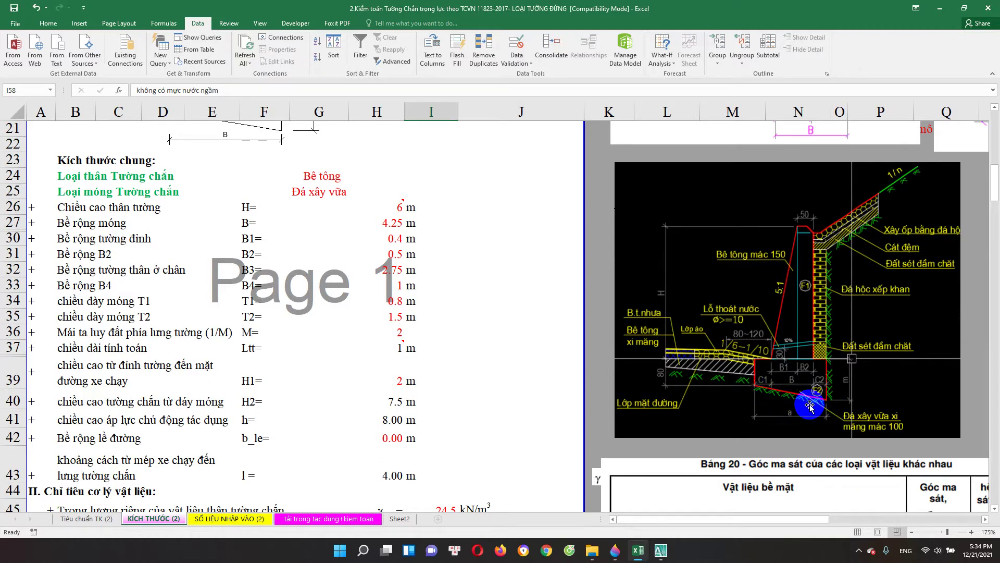
scroll(780, 407, "down", 1)
scroll(781, 407, "down", 5)
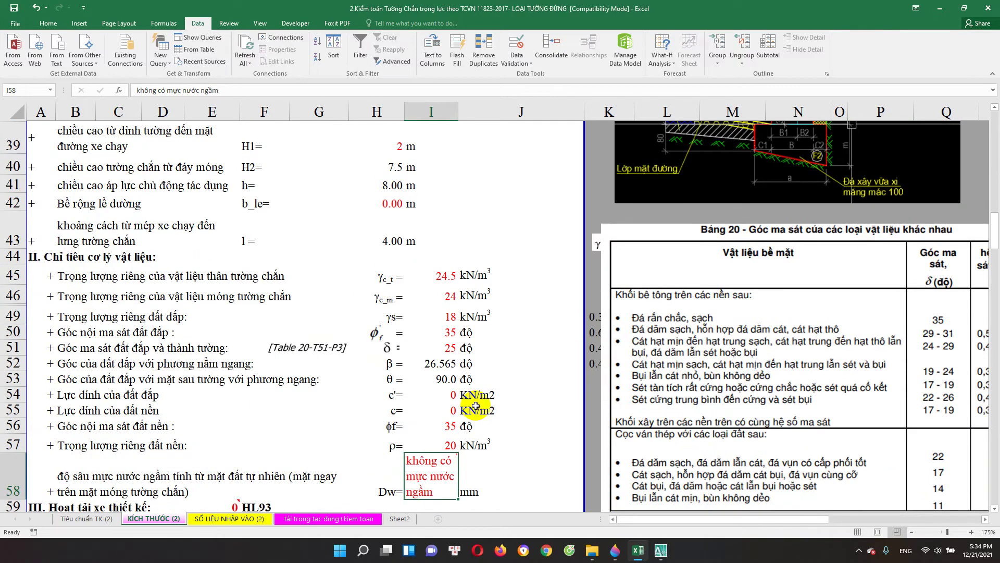
scroll(475, 406, "down", 3)
scroll(460, 406, "down", 2)
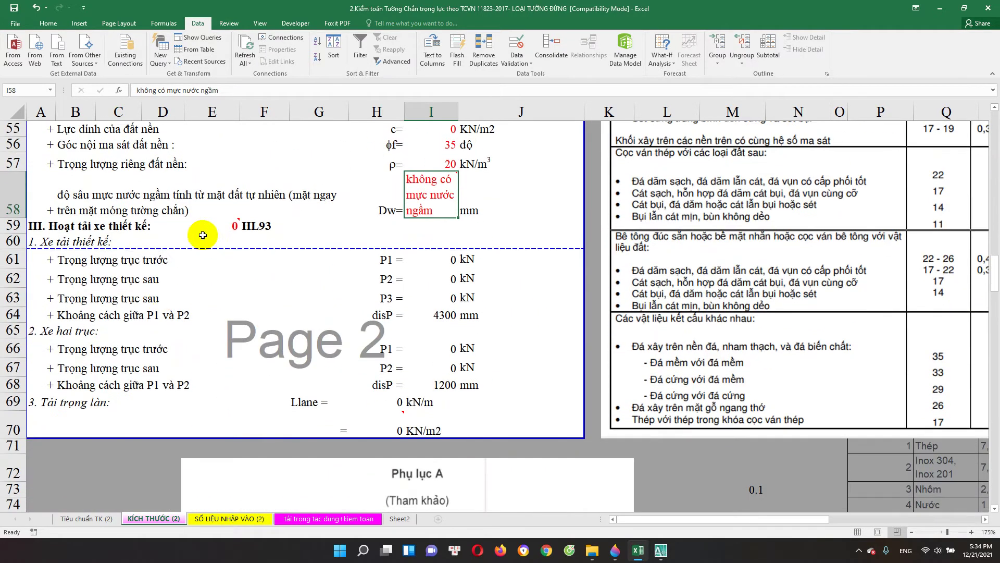
Inspect the design live load entry in E59 against the surrounding inputs.
left_click(210, 225)
scroll(871, 270, "up", 6)
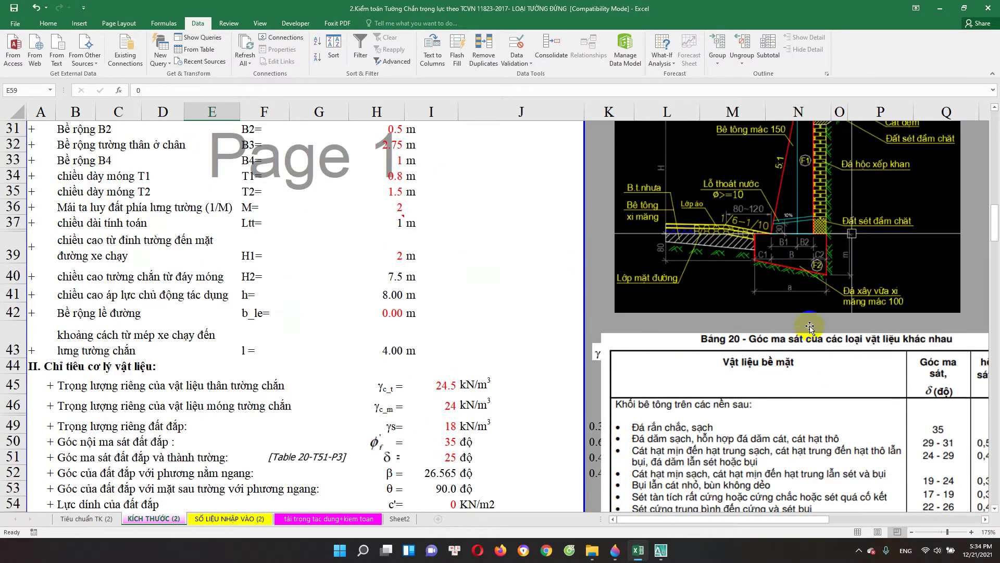
scroll(871, 270, "up", 6)
scroll(725, 311, "up", 5)
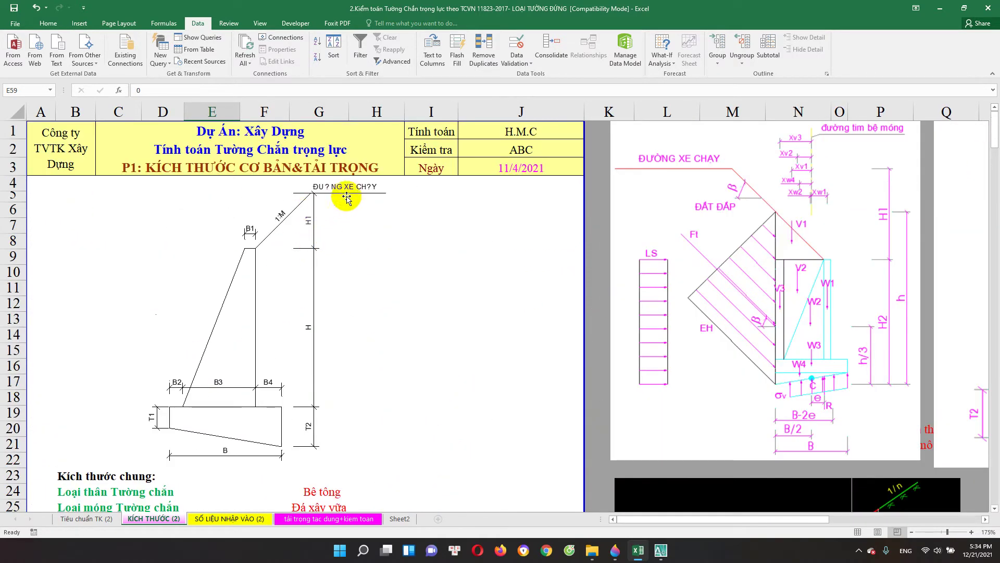
scroll(331, 296, "down", 8)
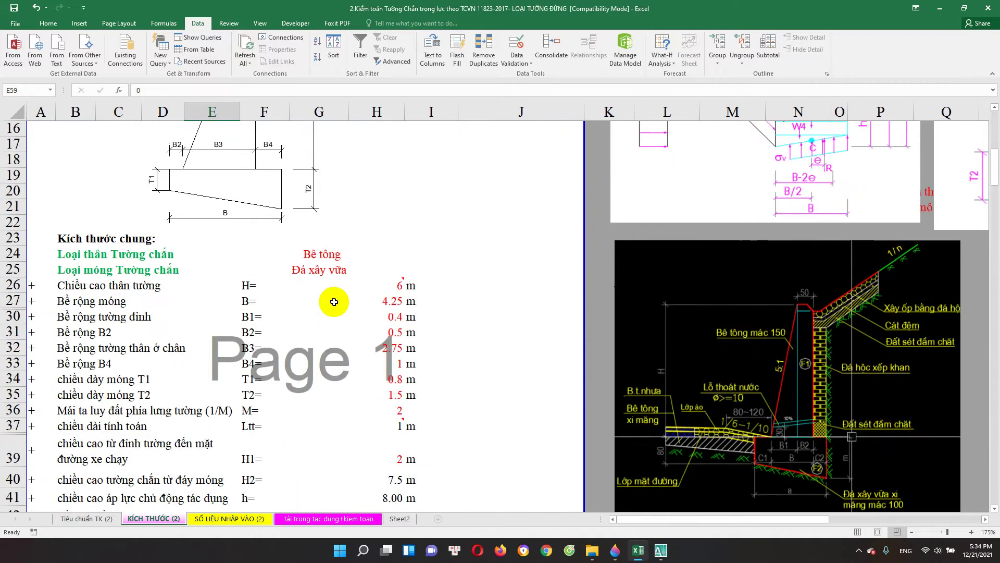
scroll(324, 319, "down", 3)
scroll(357, 257, "up", 8)
scroll(357, 256, "up", 3)
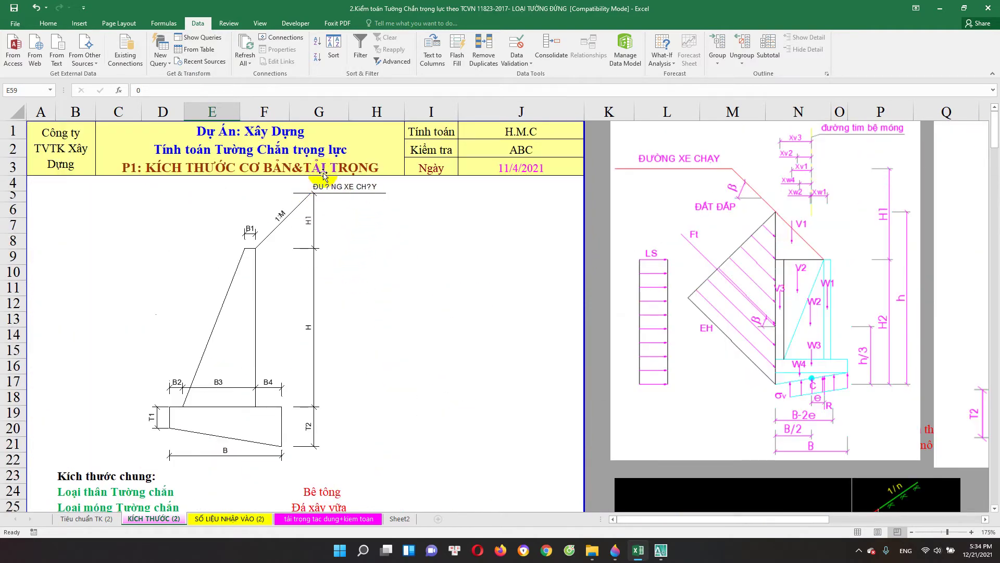
scroll(324, 296, "down", 5)
scroll(333, 312, "down", 10)
scroll(331, 313, "down", 3)
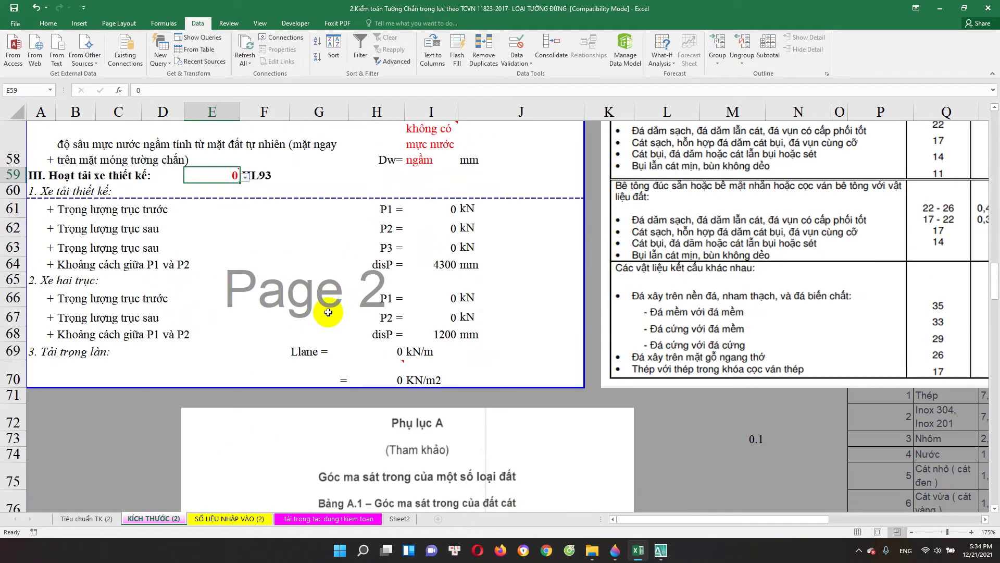
Recheck E59, then bring up the SỐ LIỆU NHẬP VÀO (2) data sheet.
left_click(309, 308)
left_click(244, 180)
scroll(292, 292, "up", 5)
scroll(333, 365, "up", 5)
scroll(356, 403, "up", 2)
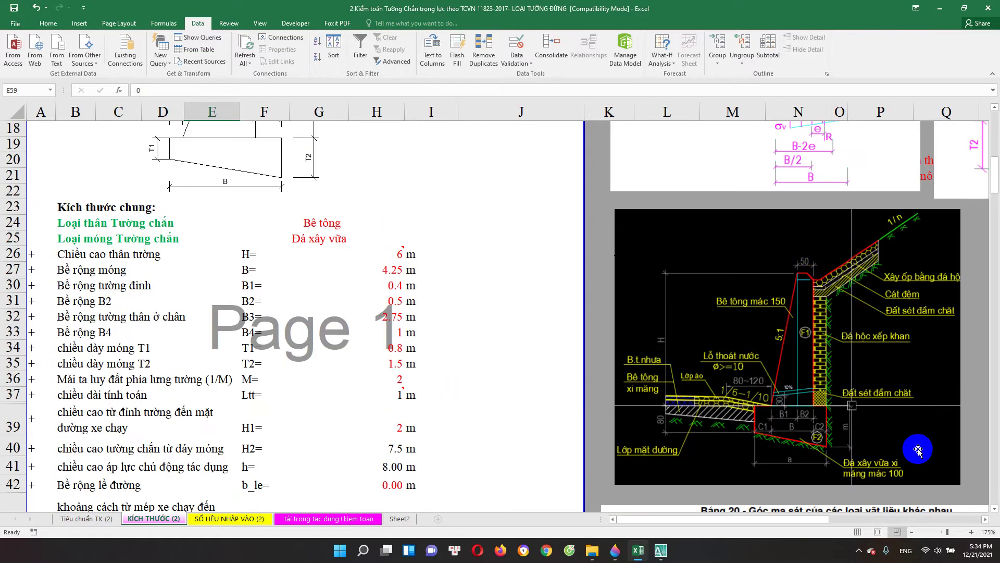
scroll(356, 403, "down", 1)
scroll(365, 403, "down", 3)
left_click(240, 518)
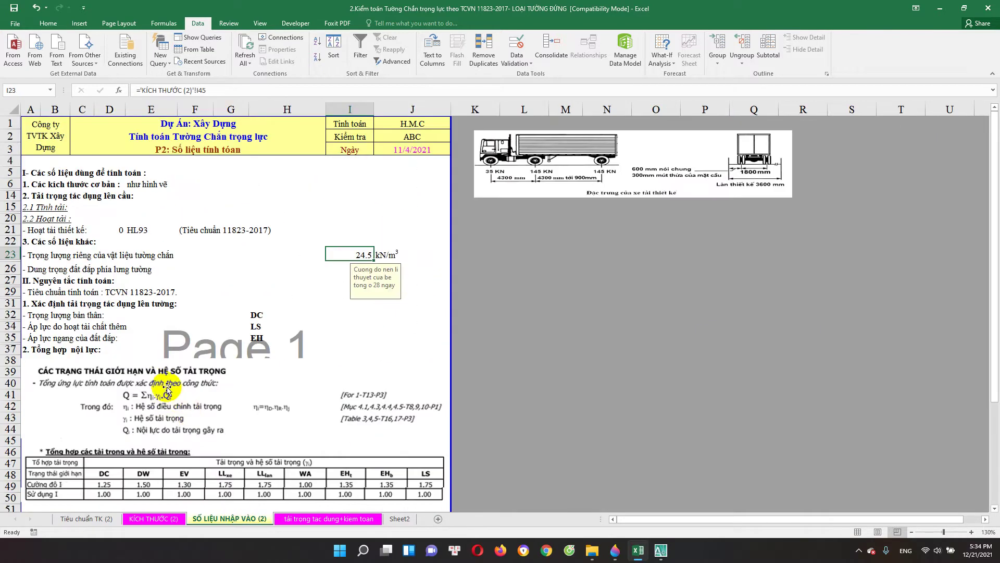
scroll(286, 168, "down", 3)
left_click(286, 212)
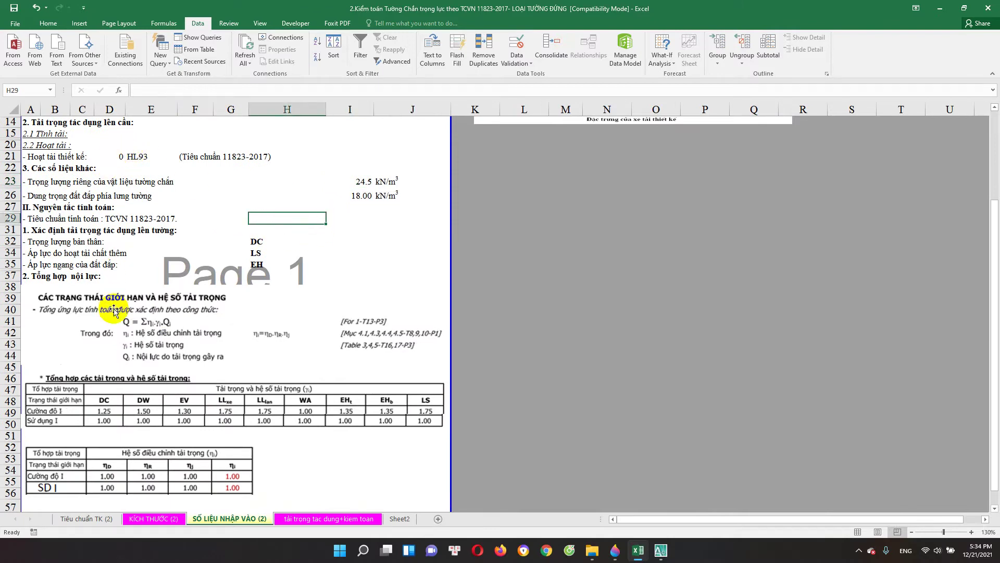
scroll(207, 266, "down", 4)
scroll(322, 313, "up", 2)
scroll(352, 295, "up", 6)
scroll(167, 252, "up", 2)
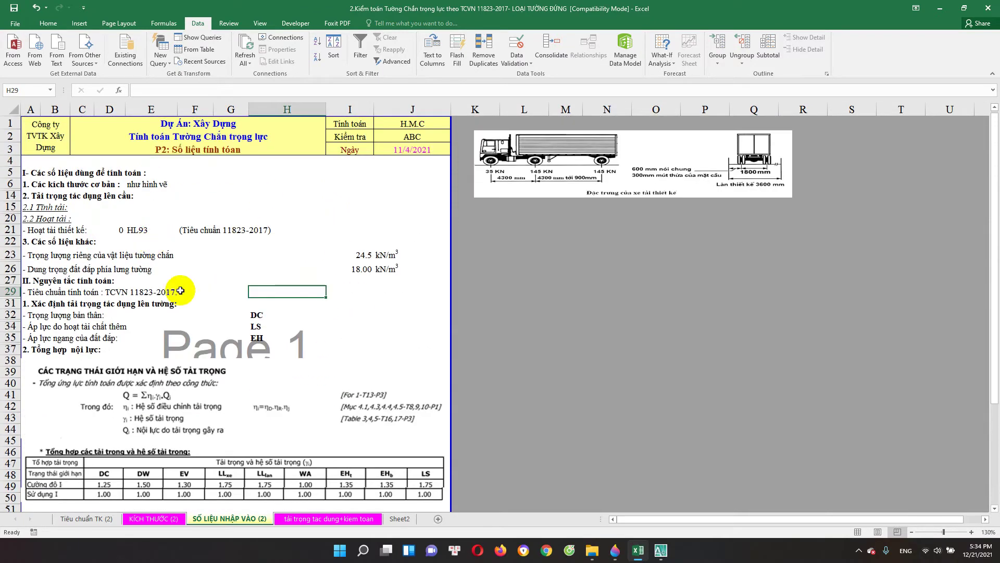
left_click(328, 518)
scroll(992, 289, "up", 2)
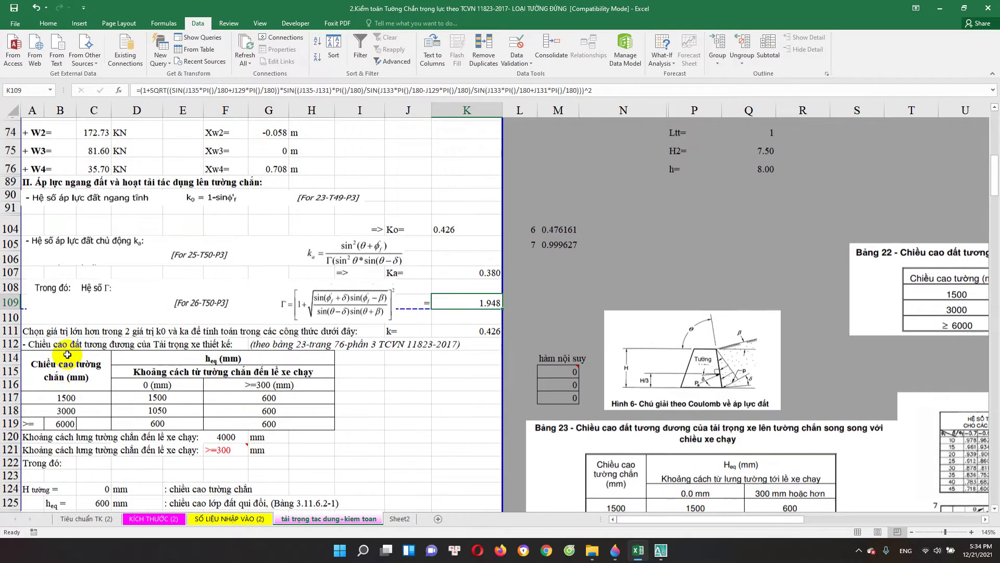
scroll(992, 289, "up", 8)
scroll(359, 329, "up", 1)
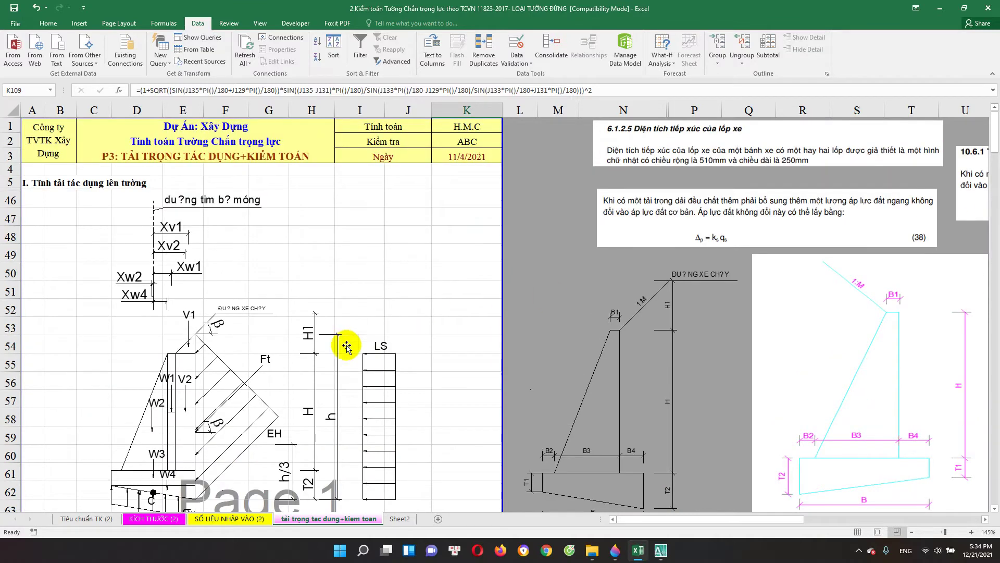
left_click(215, 246)
scroll(245, 266, "down", 1)
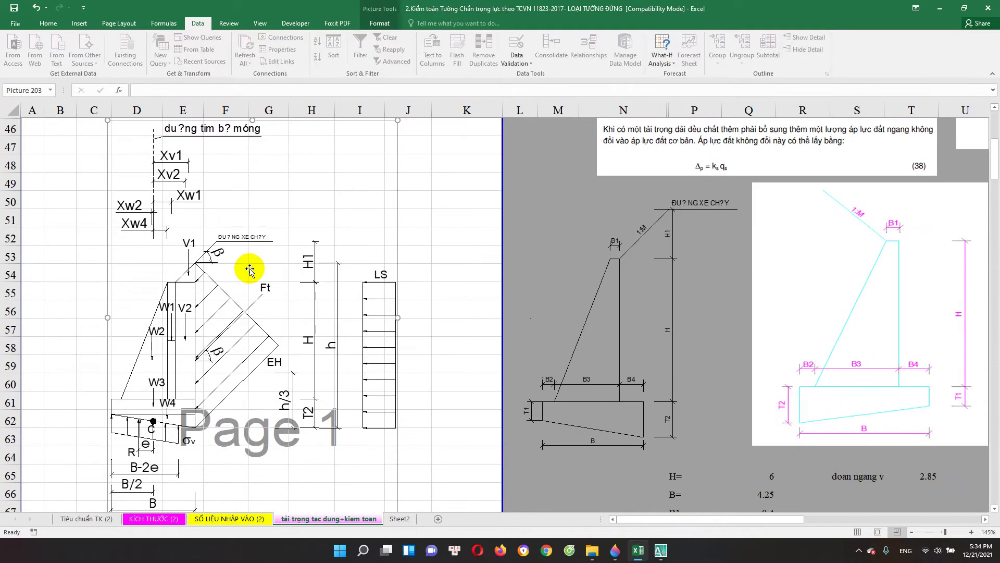
scroll(250, 269, "down", 1)
scroll(261, 265, "up", 1)
scroll(261, 264, "down", 1)
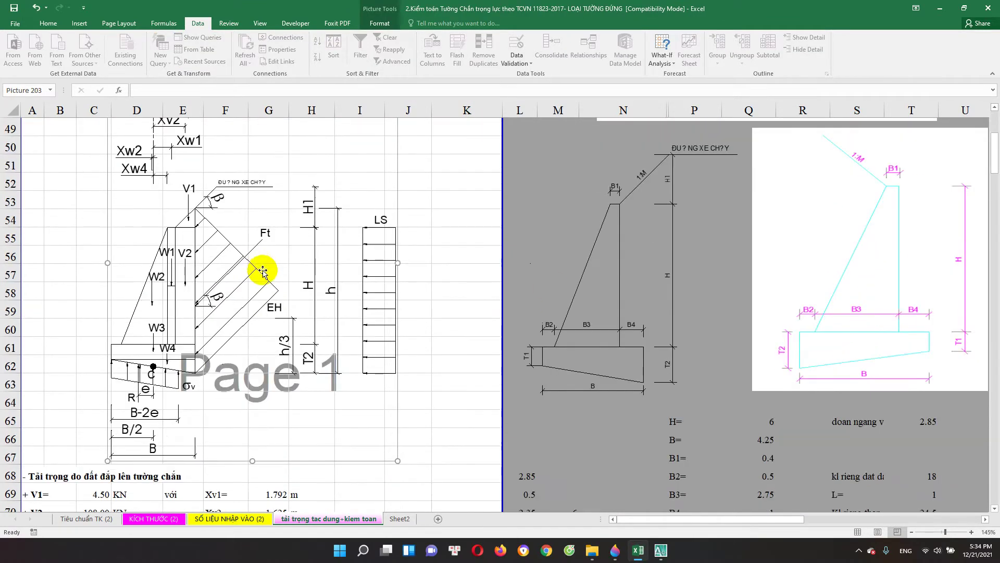
scroll(264, 263, "down", 2)
scroll(257, 286, "down", 2)
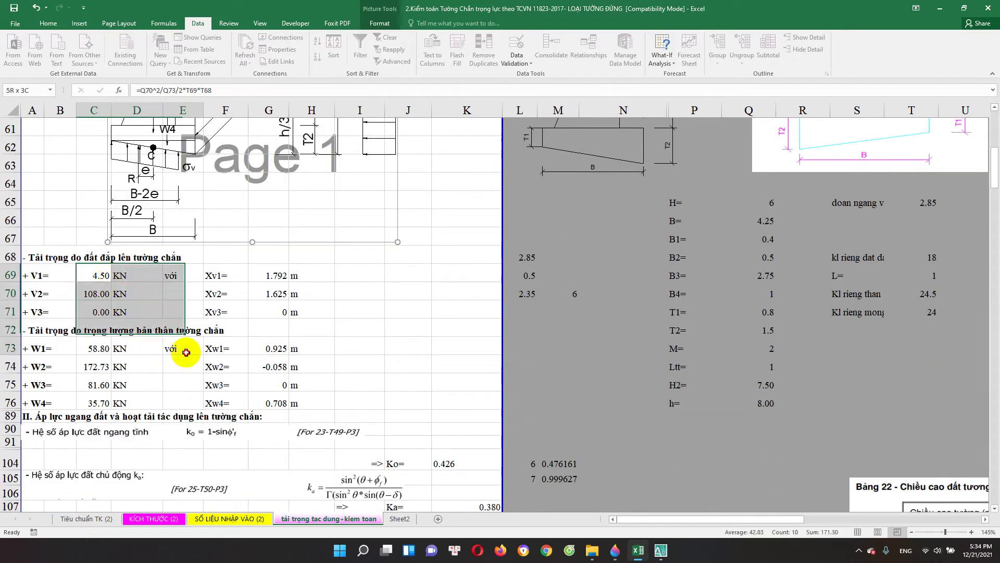
left_click_drag(106, 280, 301, 413)
left_click(404, 386)
scroll(313, 412, "down", 3)
scroll(285, 416, "down", 1)
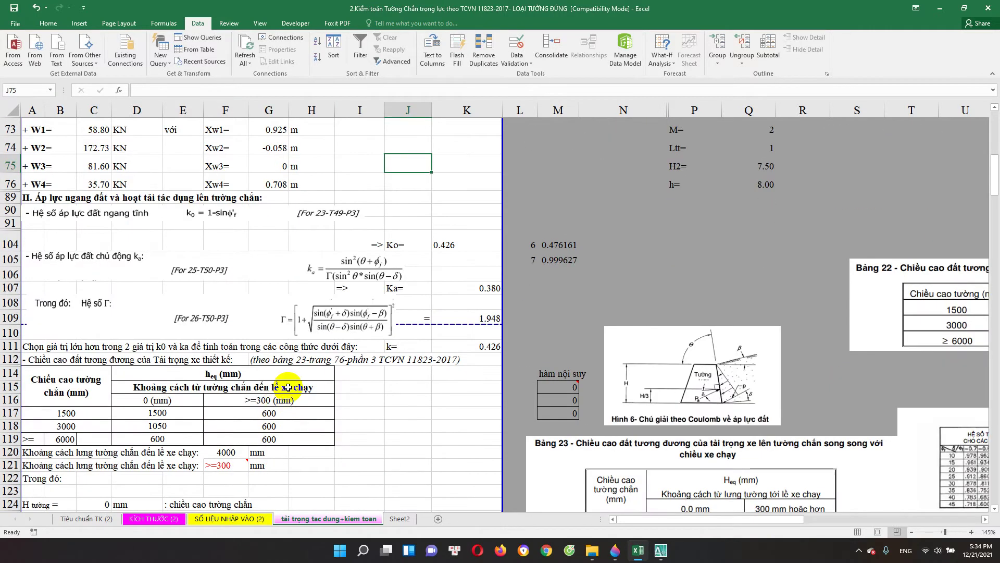
scroll(692, 217, "up", 5)
scroll(482, 369, "down", 5)
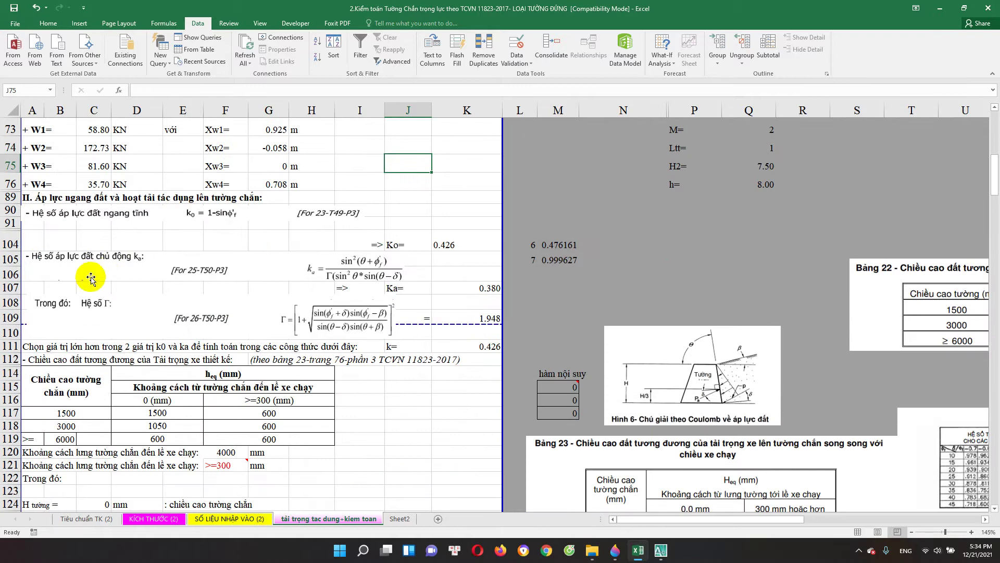
scroll(111, 280, "up", 2)
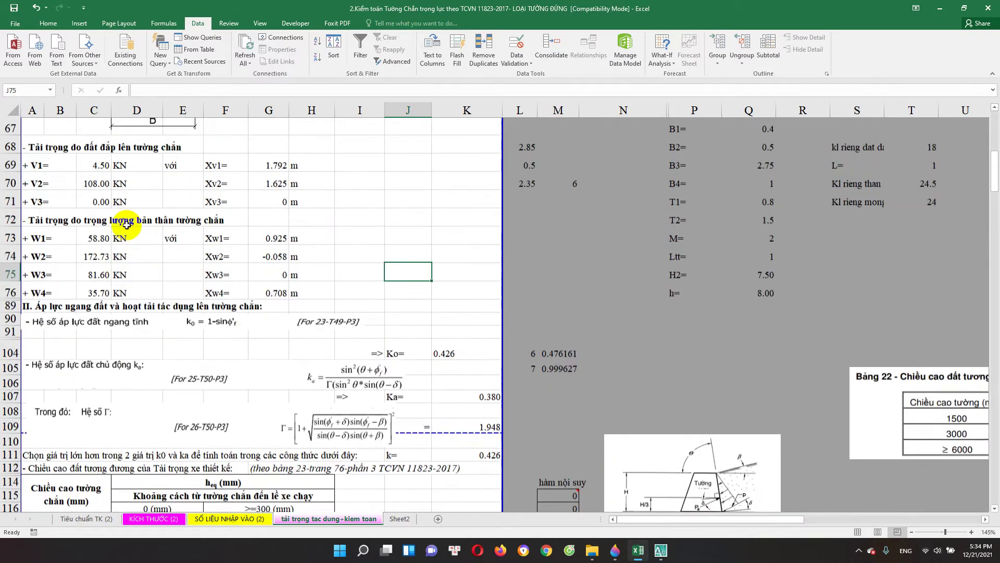
double_click(101, 165)
key("Escape")
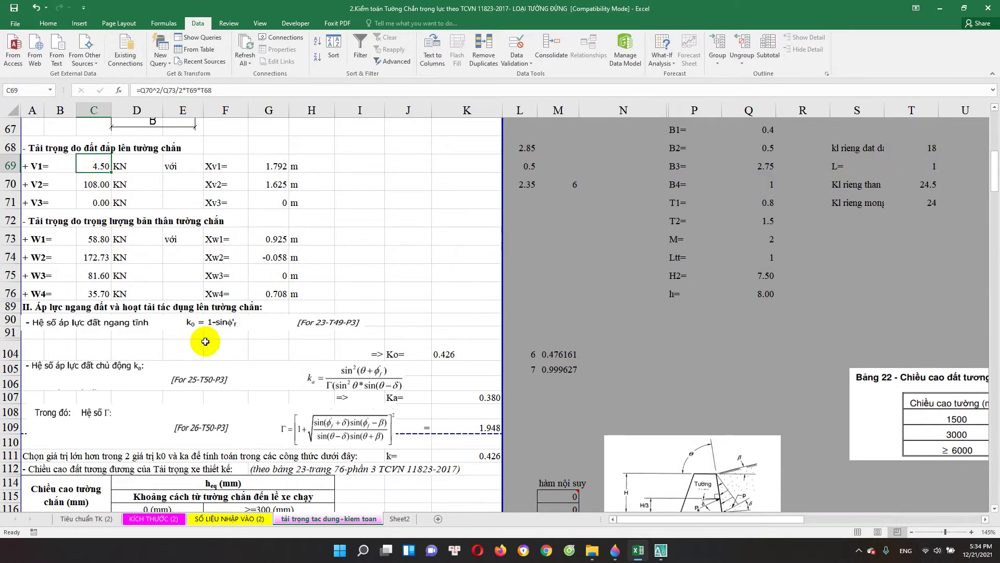
scroll(198, 313, "up", 2)
mouse_move(557, 201)
left_mouse_down()
mouse_move(707, 292)
mouse_move(860, 419)
left_mouse_up()
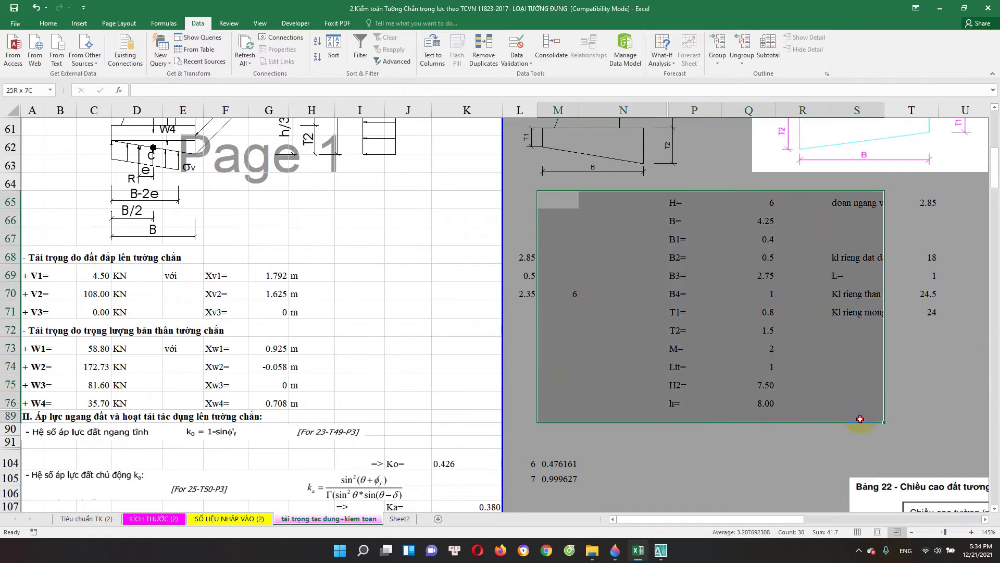
scroll(667, 372, "up", 6)
left_click_drag(550, 181, 907, 560)
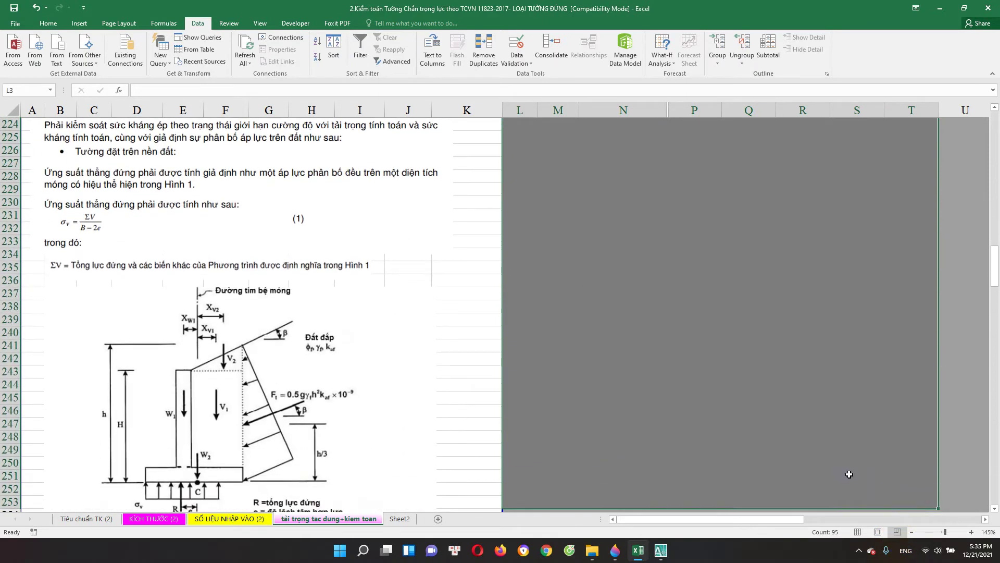
scroll(623, 386, "up", 5)
left_click(623, 386)
scroll(258, 365, "up", 5)
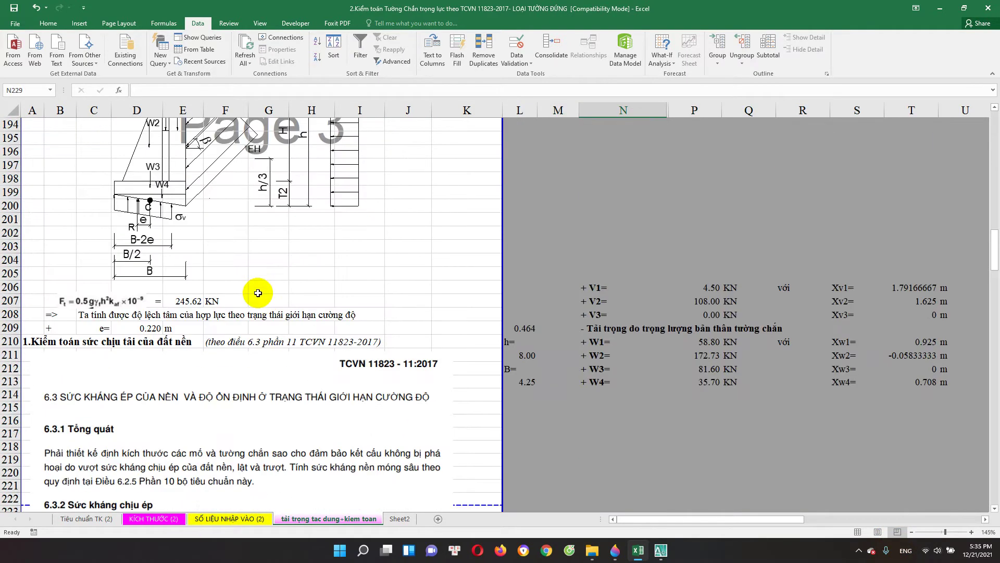
left_click(230, 519)
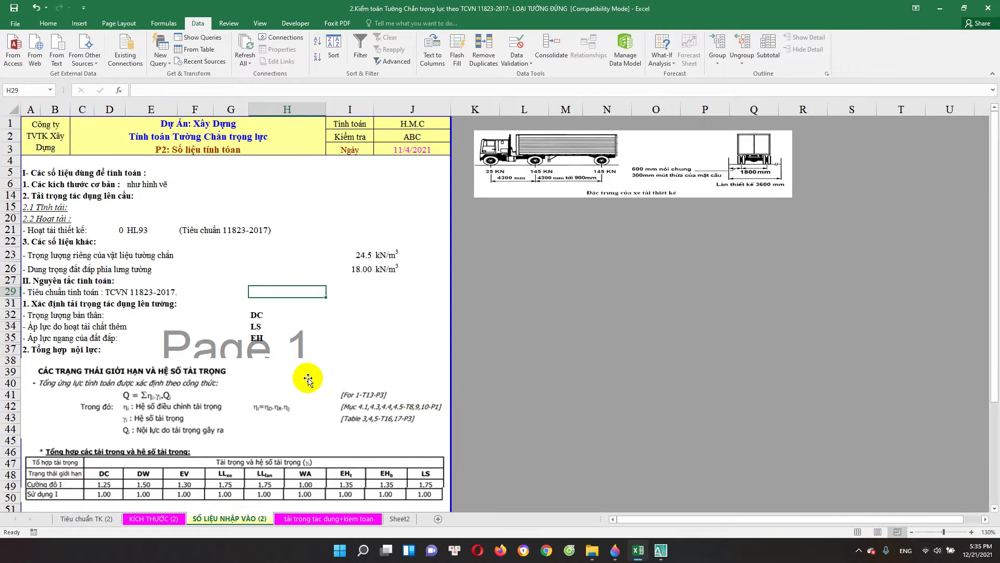
scroll(308, 379, "down", 4)
left_click(154, 518)
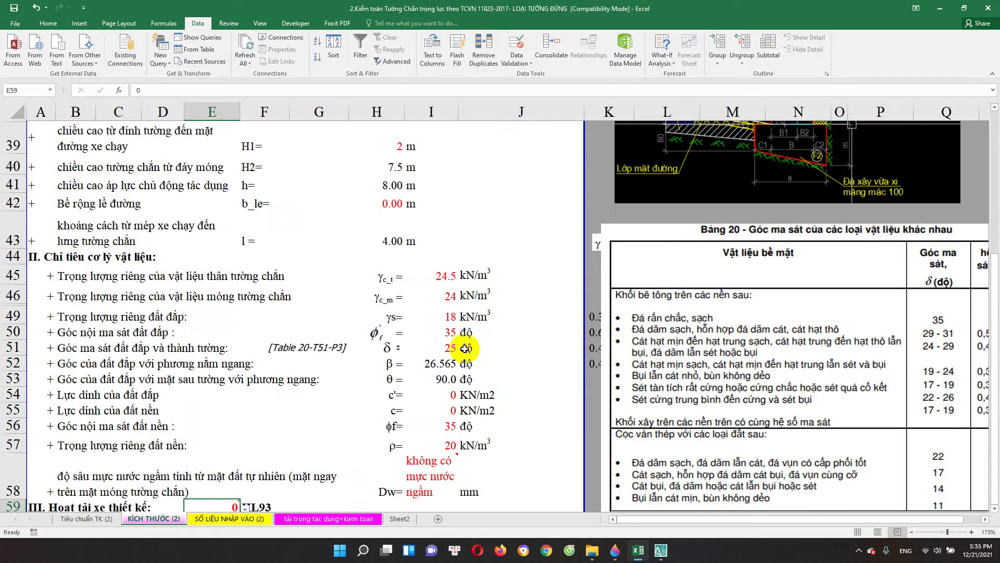
scroll(503, 291, "down", 2)
scroll(504, 270, "down", 3)
scroll(520, 255, "up", 4)
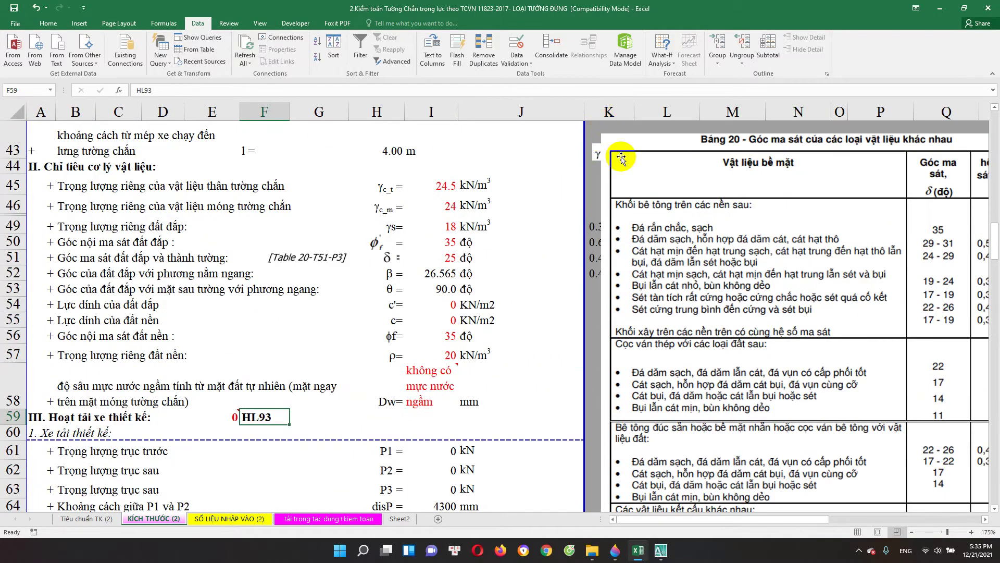
left_click(116, 518)
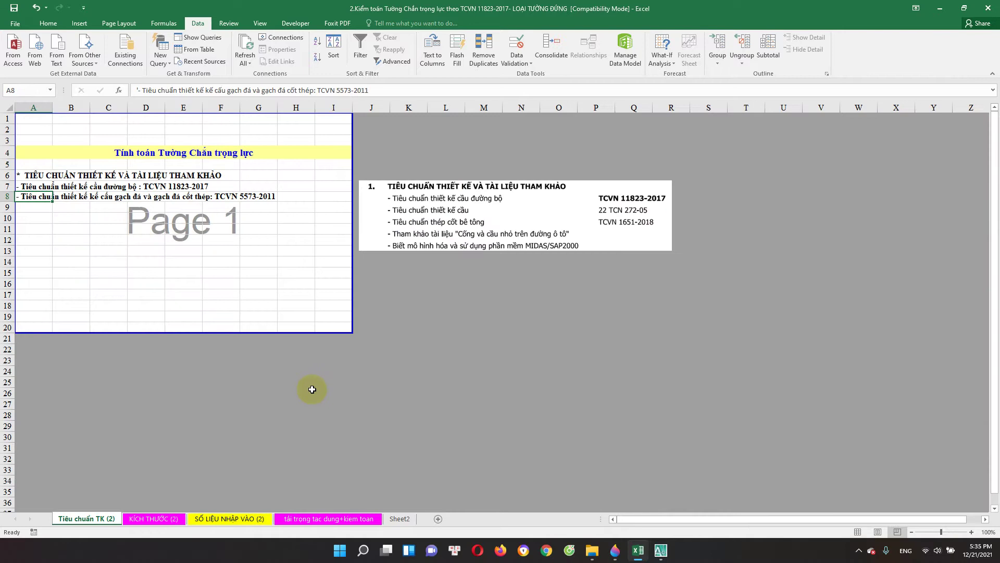
left_click(152, 518)
scroll(480, 212, "up", 3)
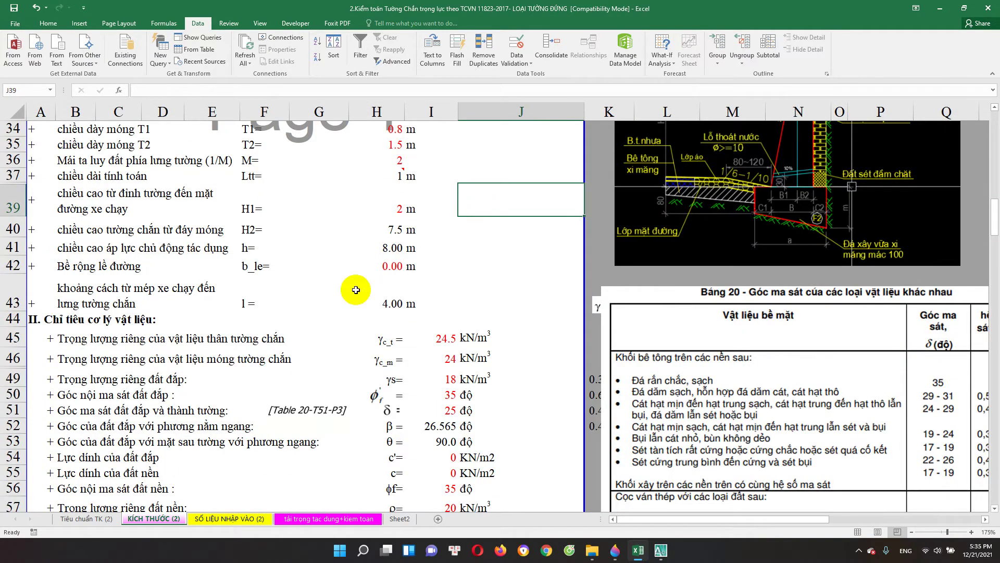
scroll(608, 206, "down", 3)
scroll(607, 225, "down", 2)
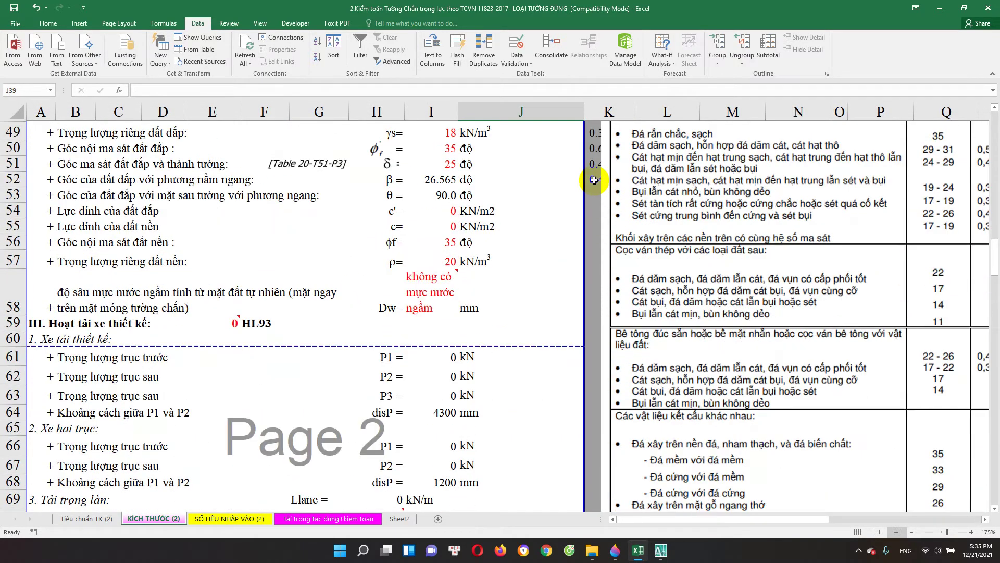
left_click(313, 519)
scroll(335, 431, "down", 3)
scroll(259, 295, "up", 1)
scroll(179, 427, "up", 4)
scroll(184, 308, "up", 1)
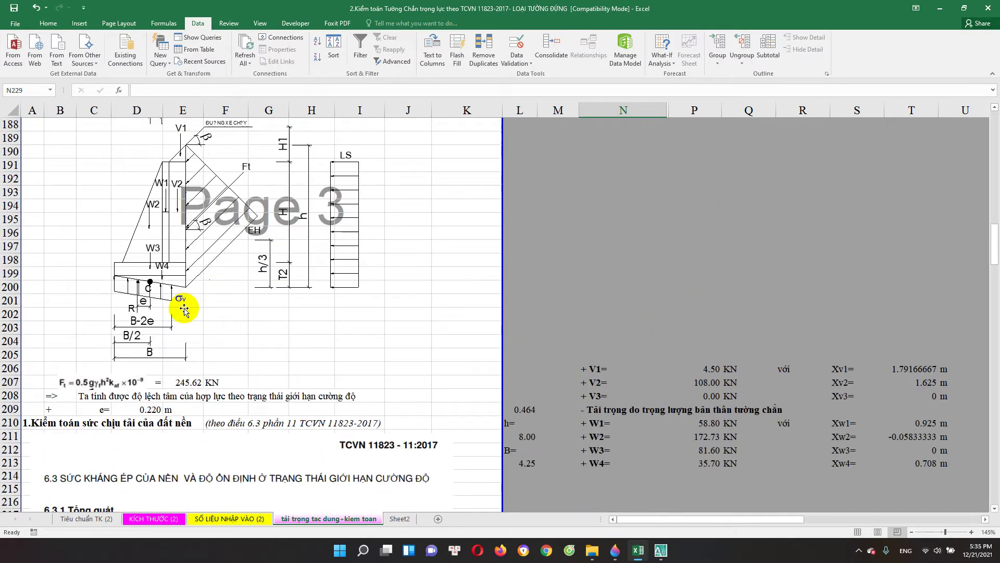
scroll(185, 328, "up", 4)
scroll(157, 335, "down", 2)
scroll(148, 371, "down", 1)
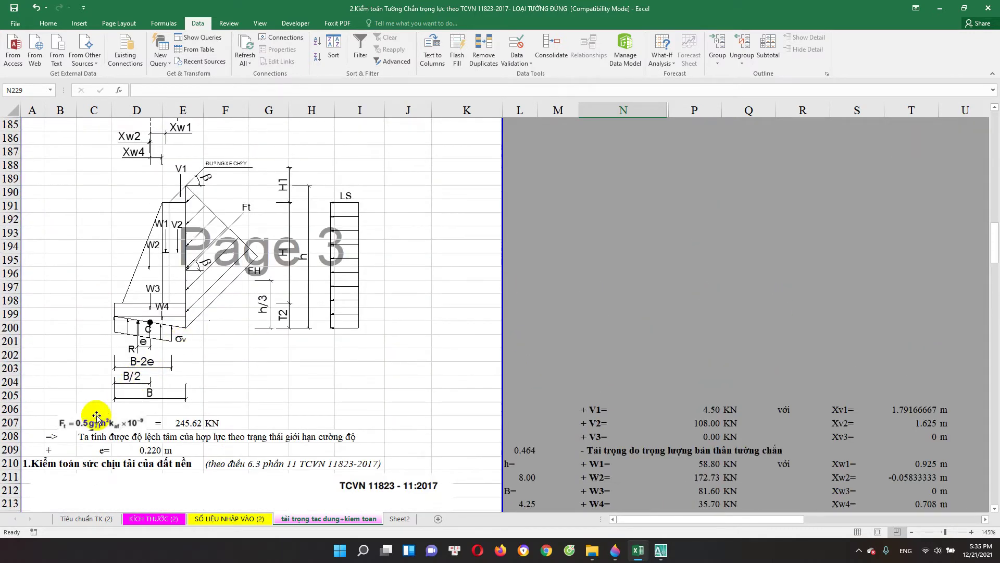
scroll(224, 411, "up", 4)
scroll(245, 323, "down", 2)
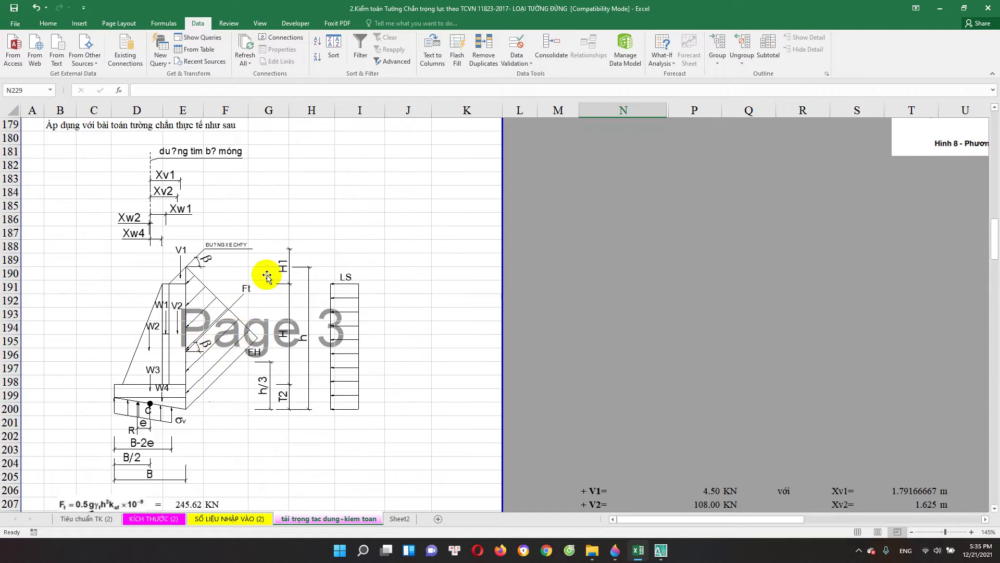
scroll(266, 276, "down", 3)
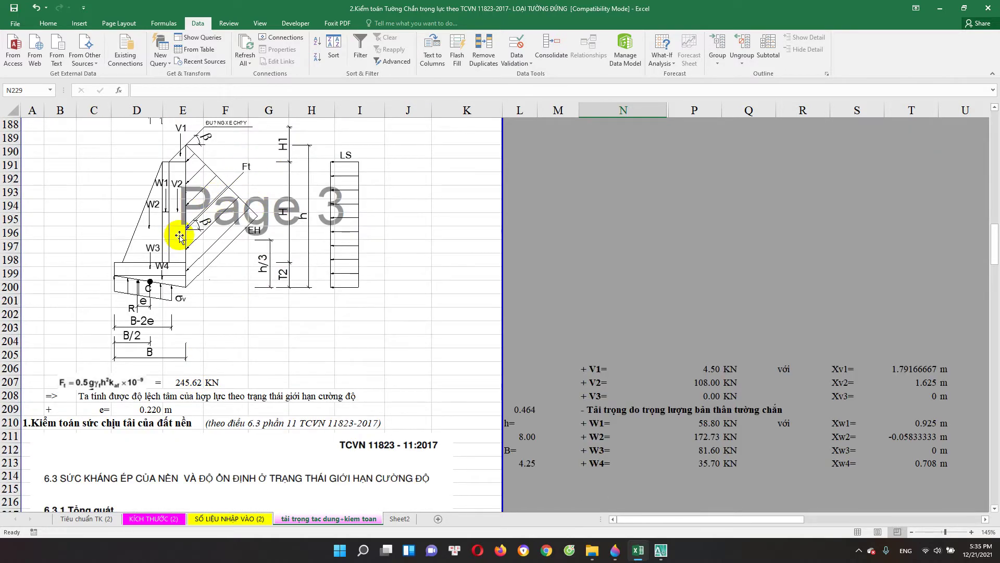
scroll(186, 328, "down", 2)
left_click(150, 328)
scroll(189, 285, "up", 2)
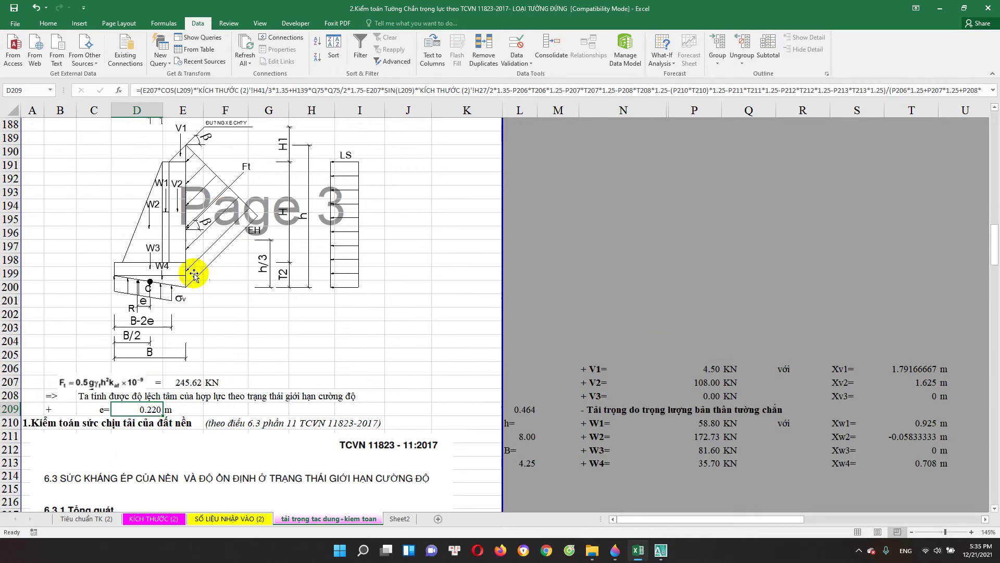
scroll(140, 354, "down", 3)
scroll(171, 367, "down", 1)
scroll(172, 368, "down", 2)
scroll(175, 365, "down", 4)
scroll(176, 365, "down", 6)
scroll(177, 363, "down", 4)
scroll(178, 363, "down", 2)
scroll(171, 357, "down", 1)
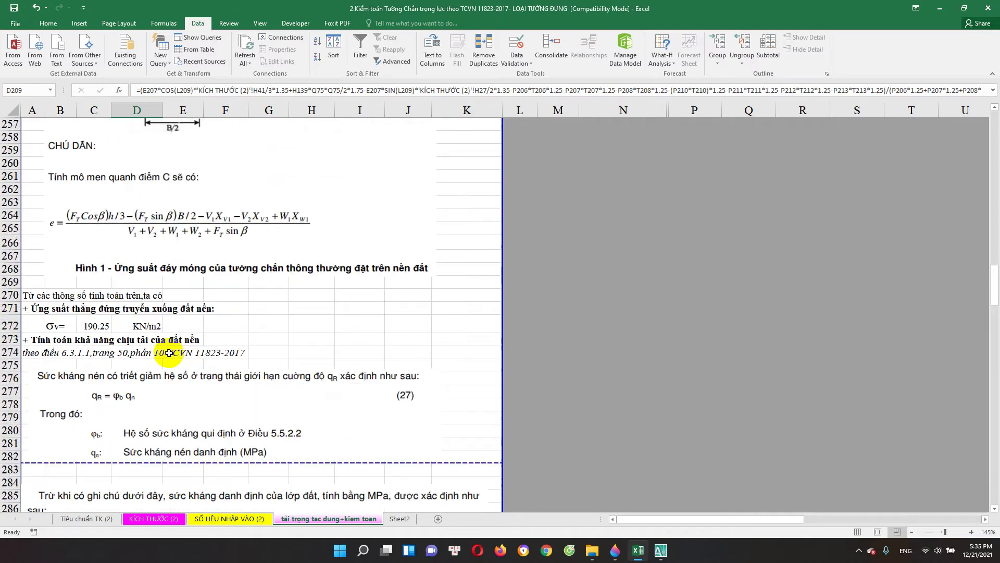
double_click(109, 325)
key("Escape")
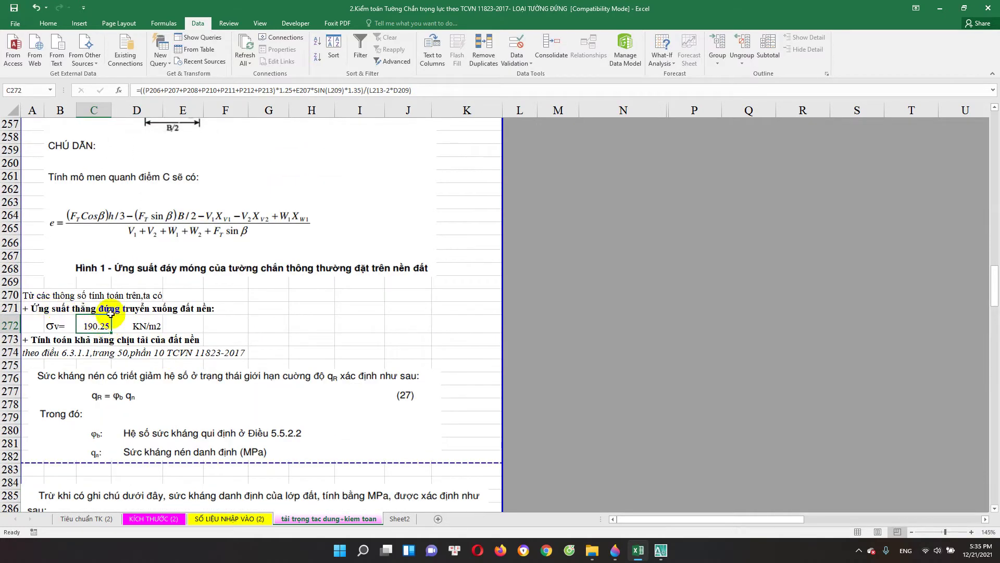
scroll(192, 367, "up", 7)
scroll(190, 369, "up", 12)
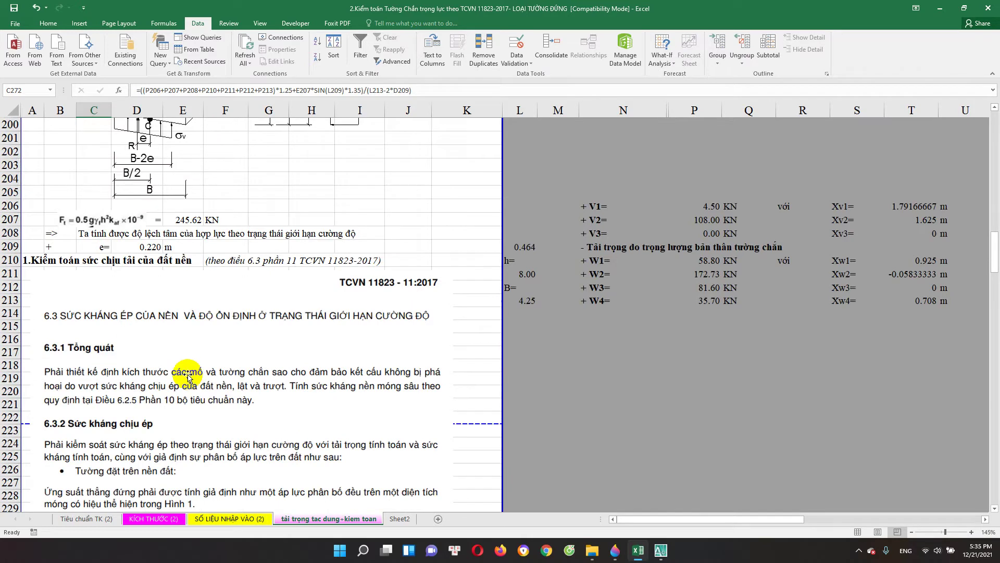
scroll(190, 371, "up", 2)
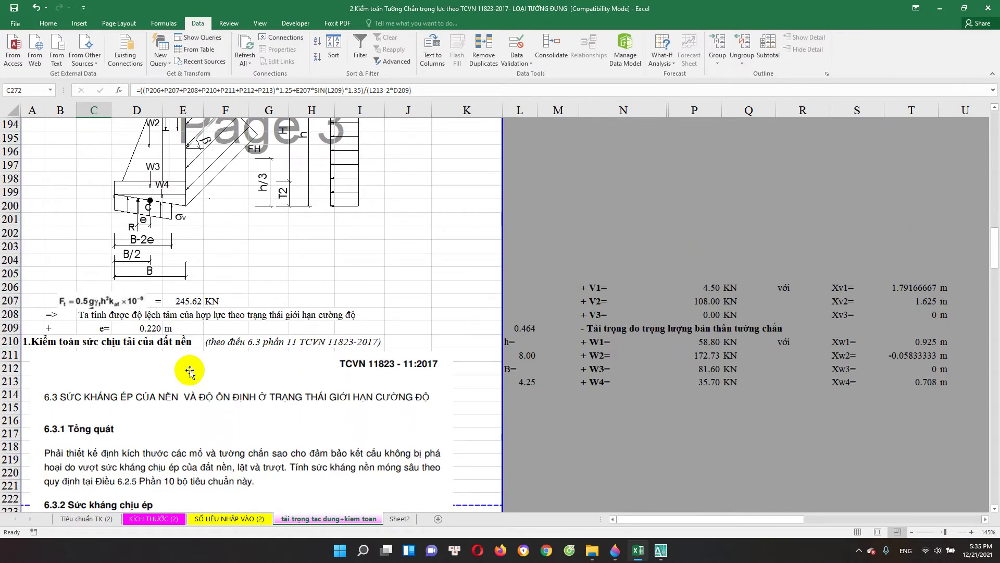
scroll(190, 371, "down", 3)
scroll(189, 371, "down", 9)
scroll(189, 371, "down", 1)
scroll(190, 371, "down", 1)
scroll(190, 371, "down", 2)
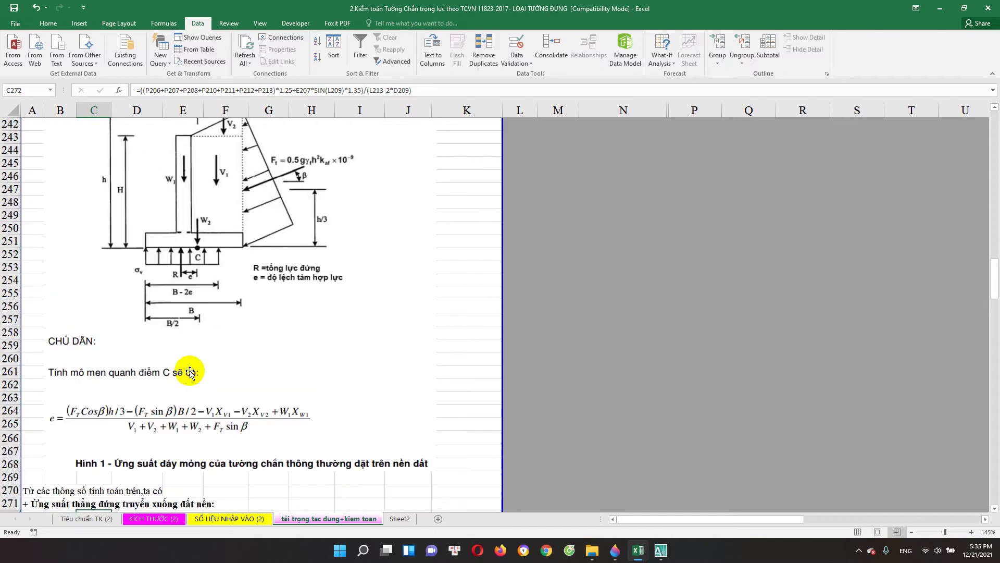
scroll(257, 306, "up", 3)
scroll(212, 308, "up", 4)
scroll(113, 301, "up", 5)
scroll(109, 381, "down", 1)
scroll(120, 373, "down", 2)
scroll(127, 365, "down", 5)
scroll(160, 382, "down", 4)
scroll(160, 382, "down", 3)
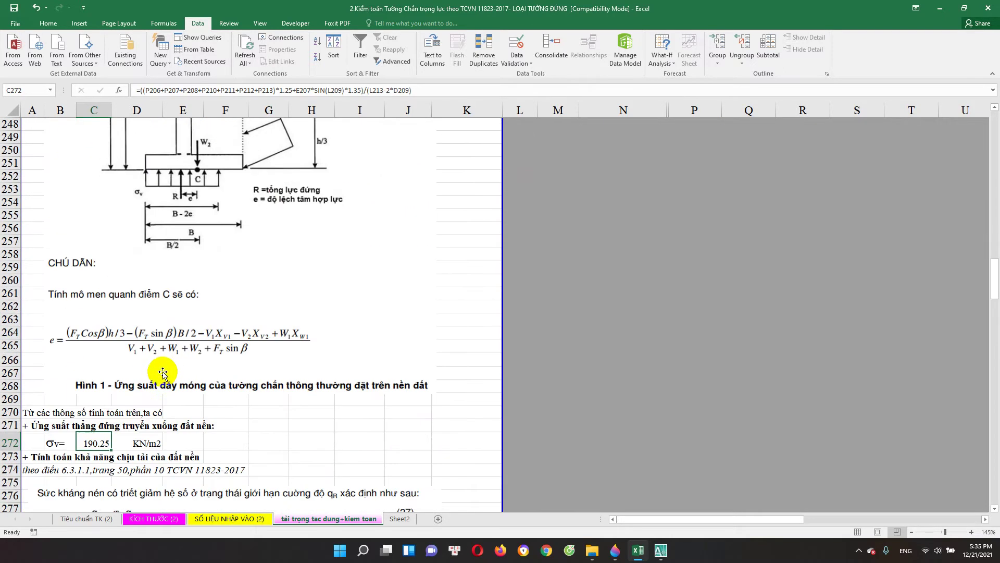
scroll(162, 368, "down", 1)
scroll(166, 359, "down", 1)
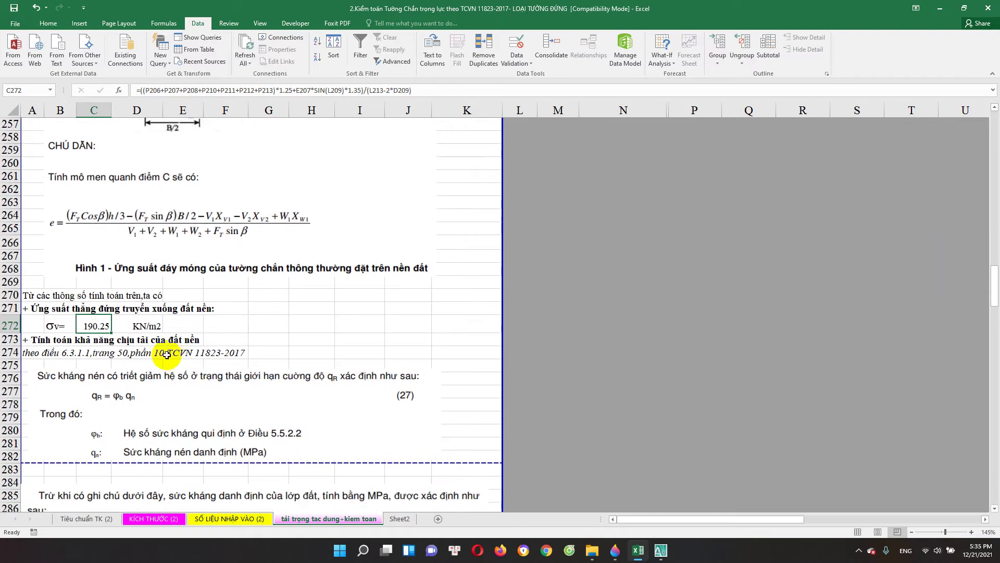
double_click(101, 327)
key("Escape")
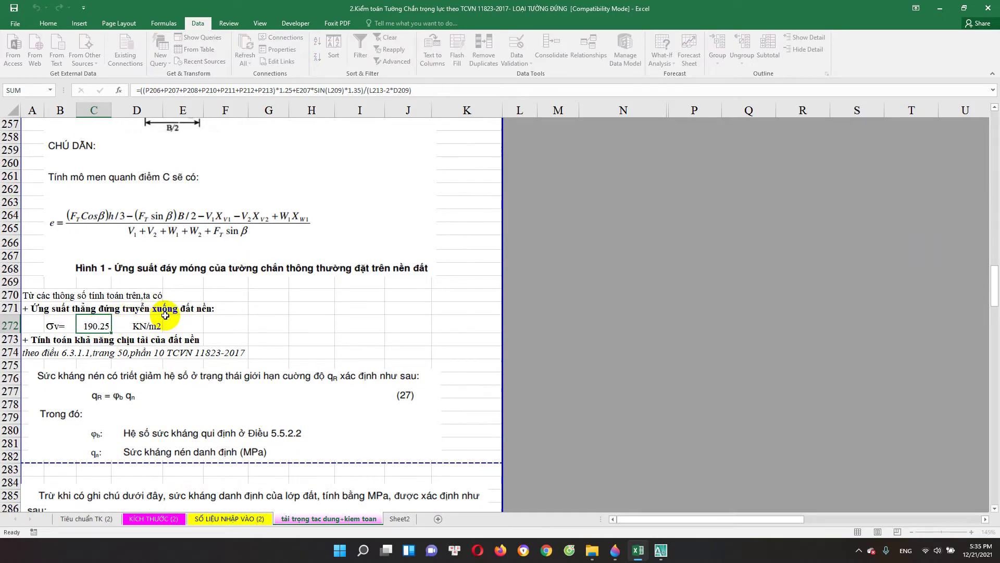
scroll(130, 367, "down", 2)
scroll(133, 365, "down", 2)
scroll(135, 365, "down", 3)
scroll(138, 360, "up", 1)
scroll(125, 344, "up", 2)
scroll(114, 330, "down", 2)
scroll(114, 330, "down", 4)
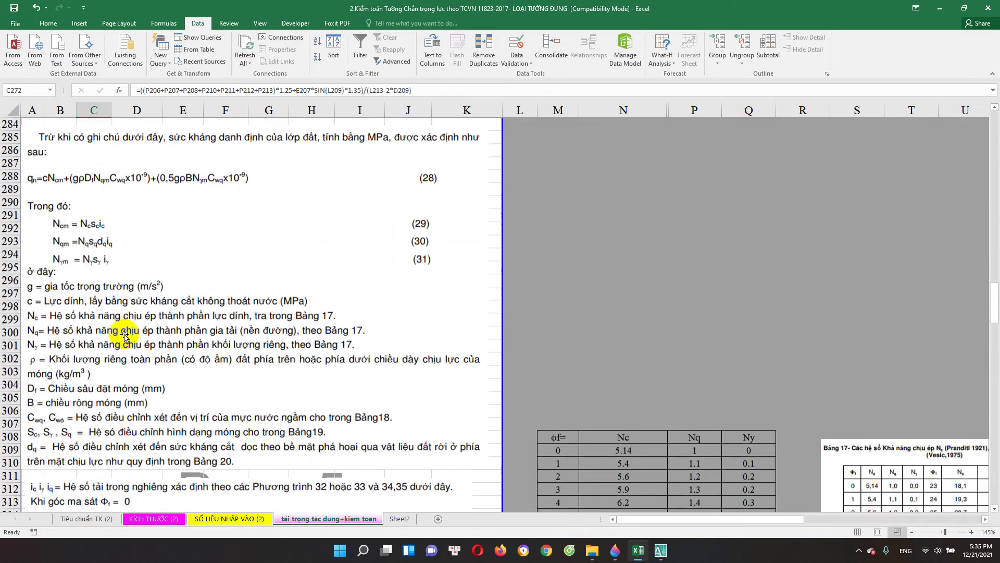
scroll(120, 333, "down", 3)
scroll(125, 336, "down", 3)
scroll(131, 338, "down", 3)
scroll(130, 338, "down", 4)
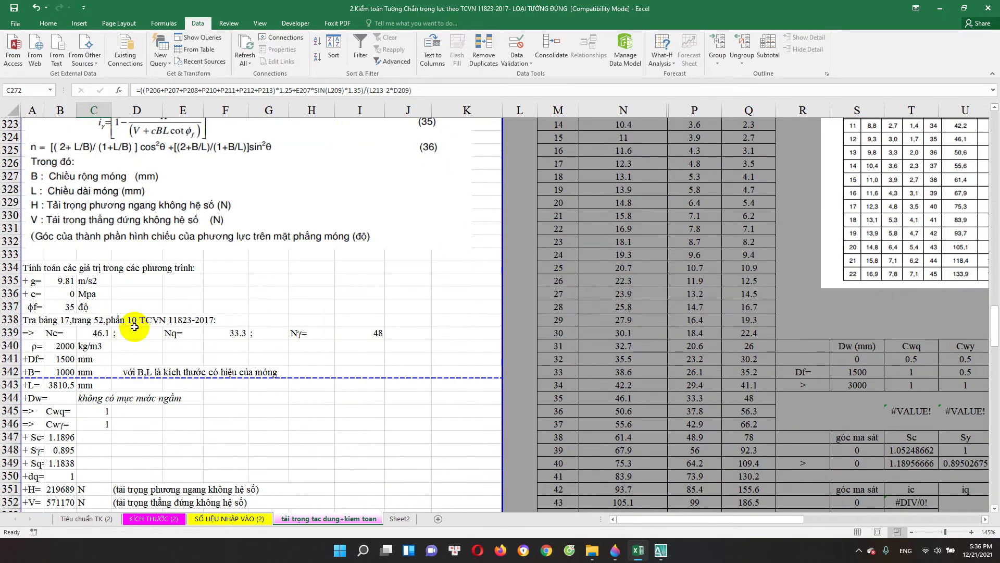
left_click(185, 205)
left_click(63, 294)
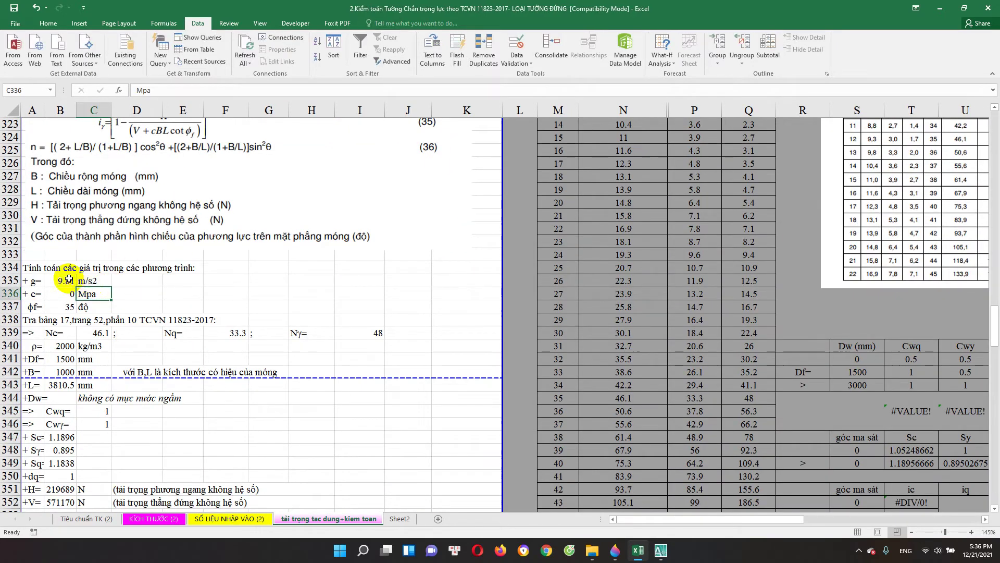
double_click(68, 292)
left_click(68, 284)
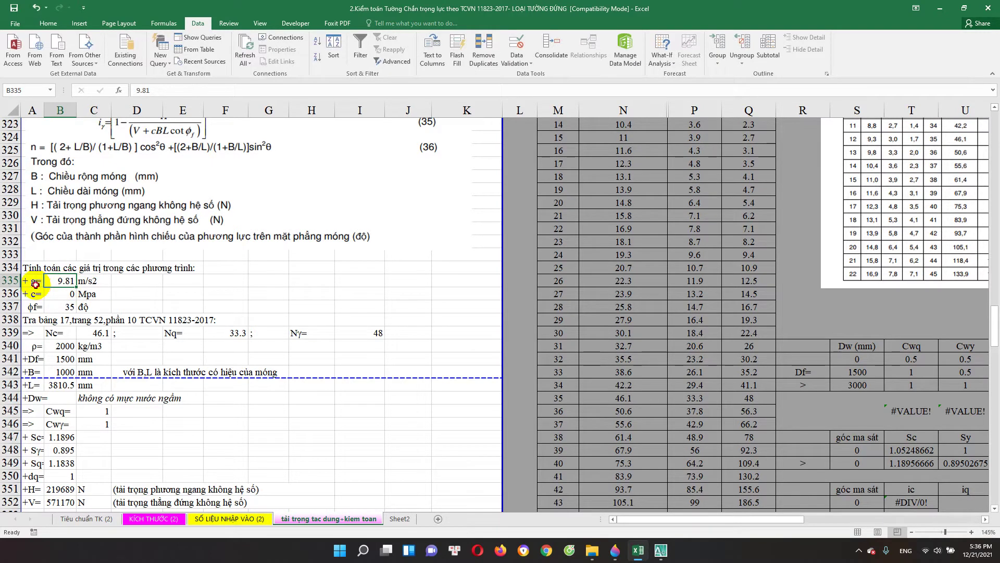
left_click_drag(32, 284, 83, 284)
double_click(69, 304)
key("Escape")
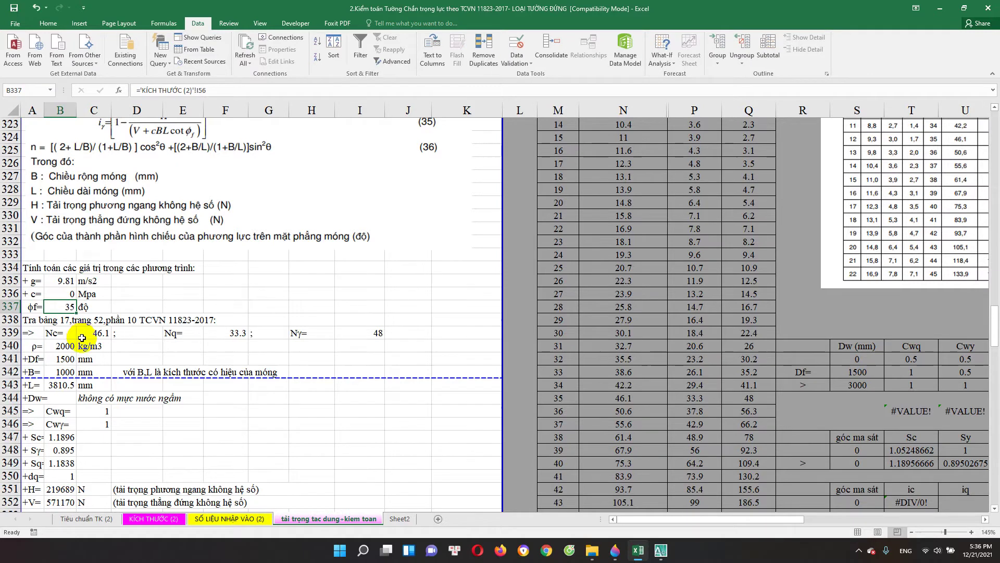
scroll(101, 309, "down", 1)
double_click(97, 295)
key("Escape")
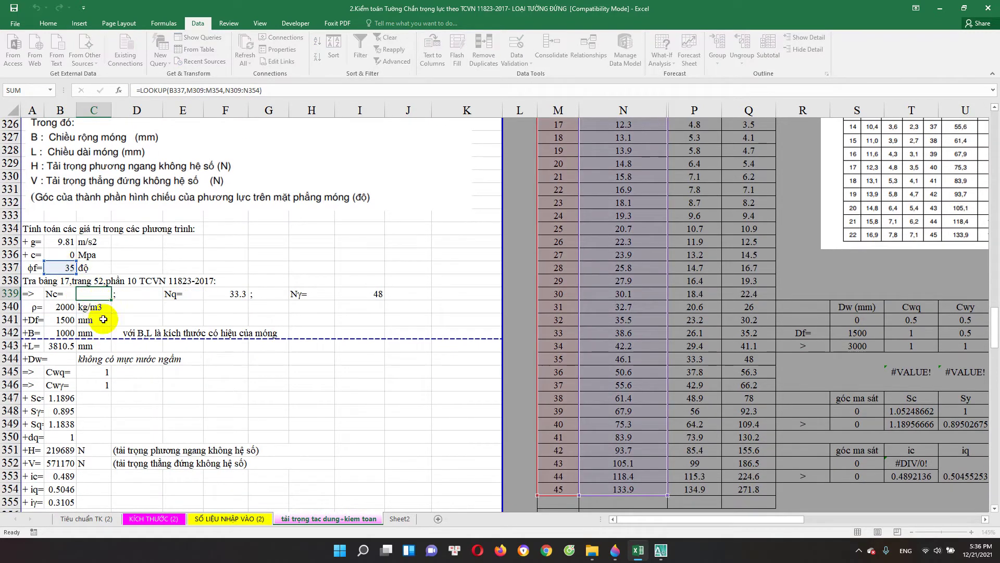
double_click(69, 307)
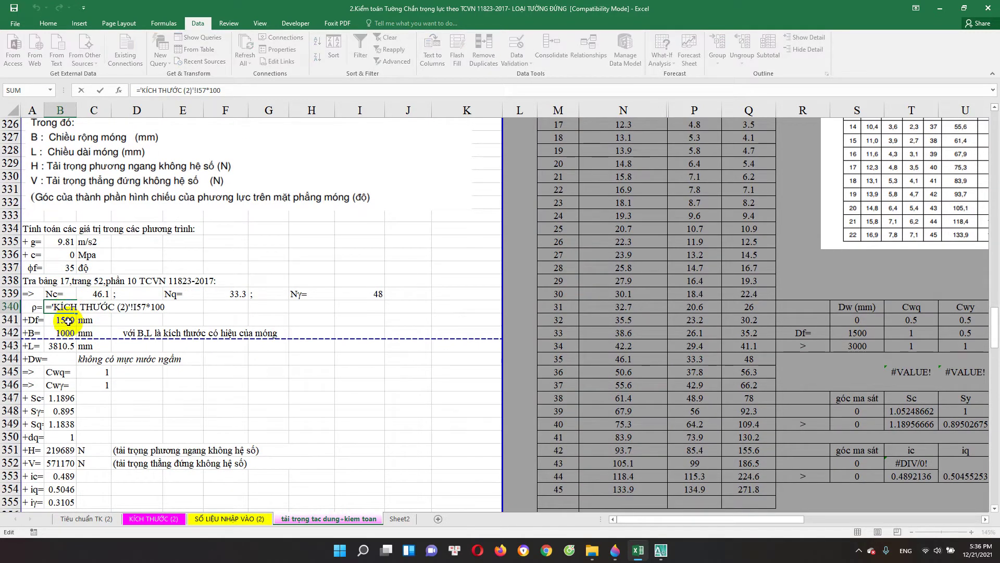
key("Escape")
double_click(68, 321)
key("Escape")
double_click(66, 332)
key("Escape")
scroll(78, 333, "down", 1)
scroll(78, 312, "down", 1)
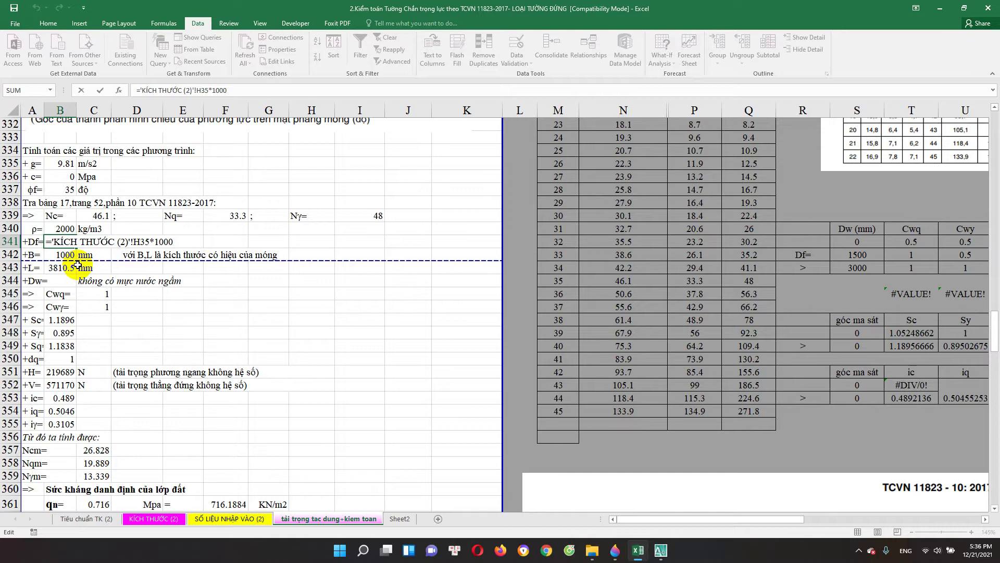
key("Escape")
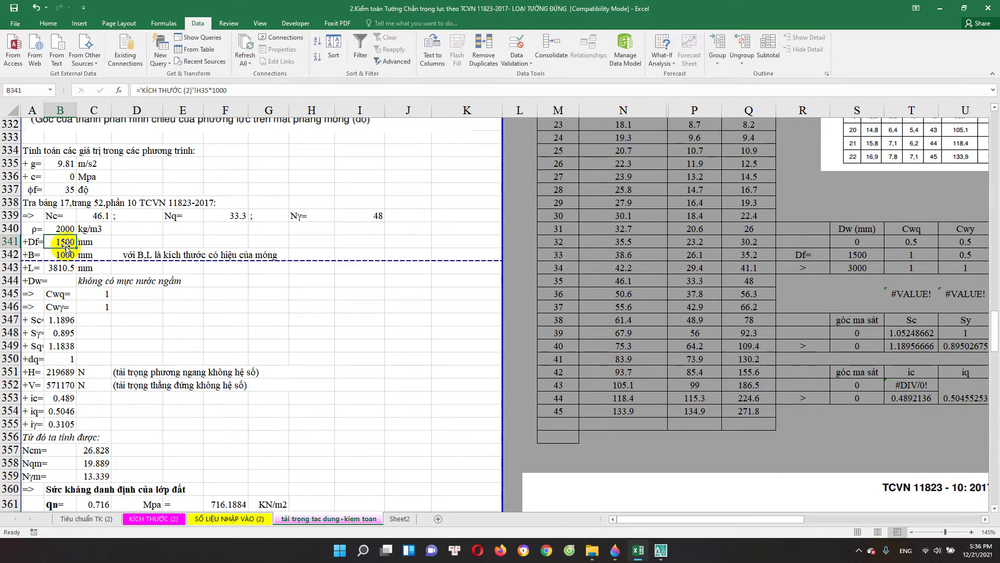
scroll(33, 281, "up", 1)
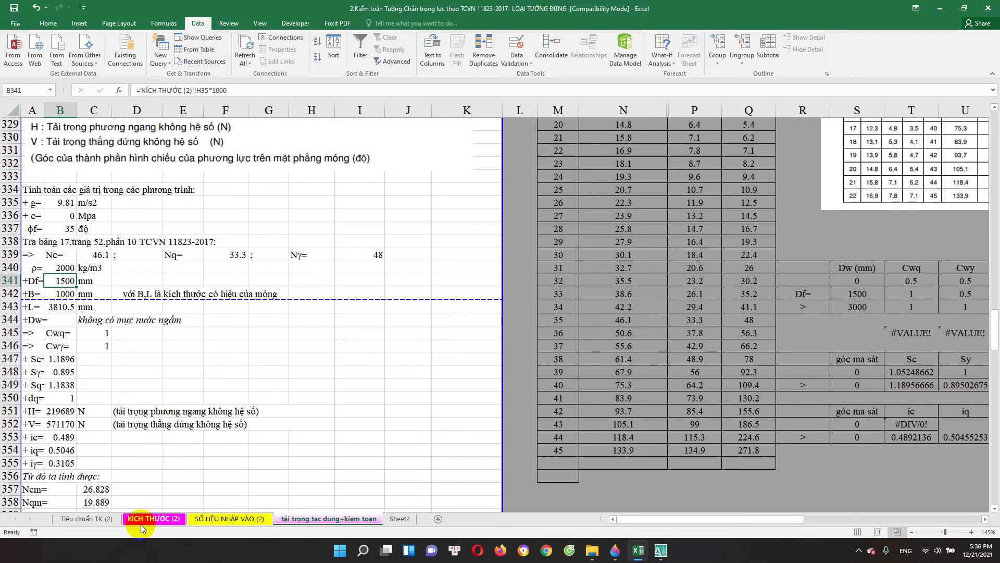
Browse KÍCH THƯỚC (2) and SỐ LIỆU NHẬP VÀO (2), then view the loading sheet's Df of 1500.
left_click(141, 524)
scroll(244, 454, "up", 3)
scroll(250, 372, "up", 6)
scroll(245, 371, "up", 3)
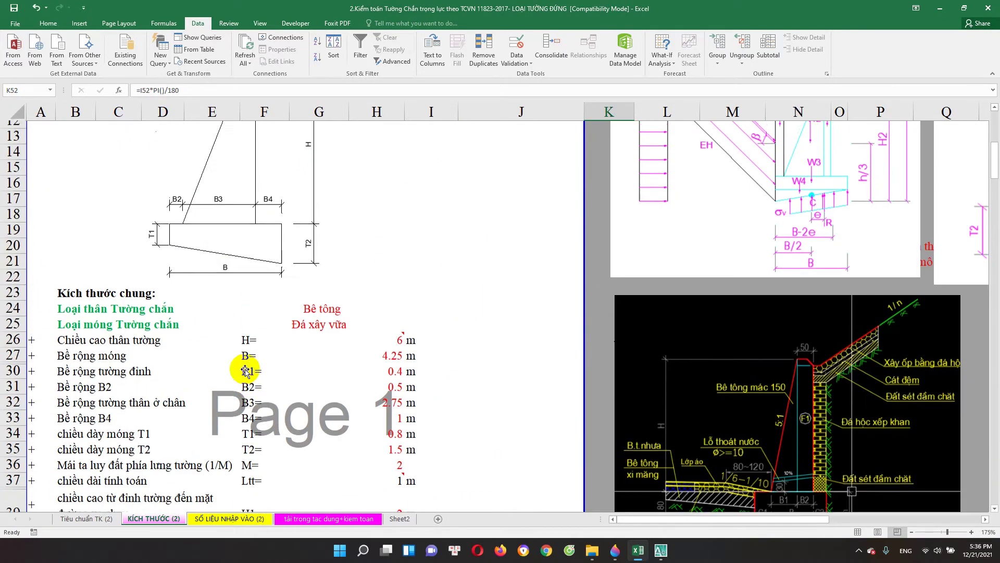
scroll(245, 371, "up", 3)
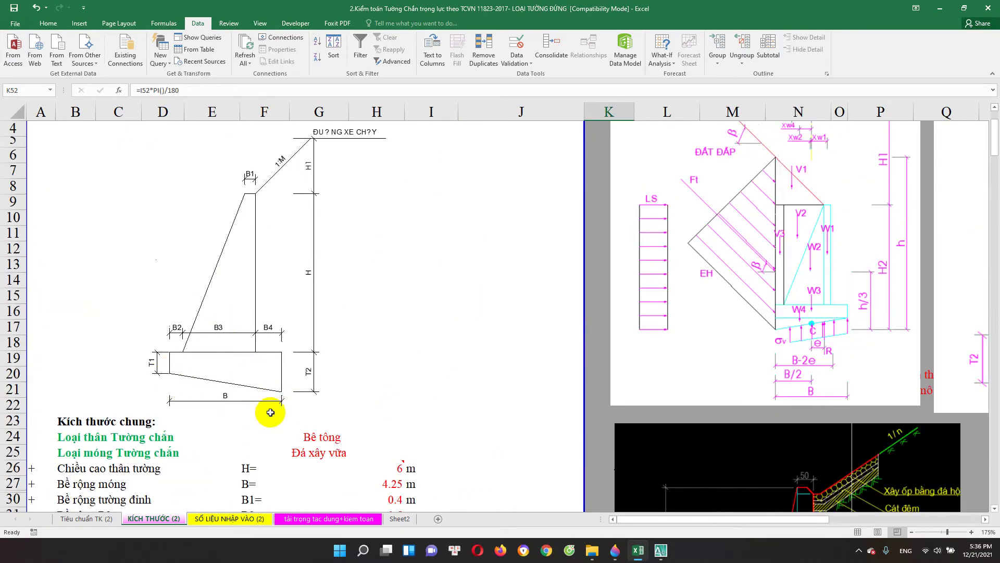
scroll(294, 397, "down", 2)
scroll(270, 442, "down", 1)
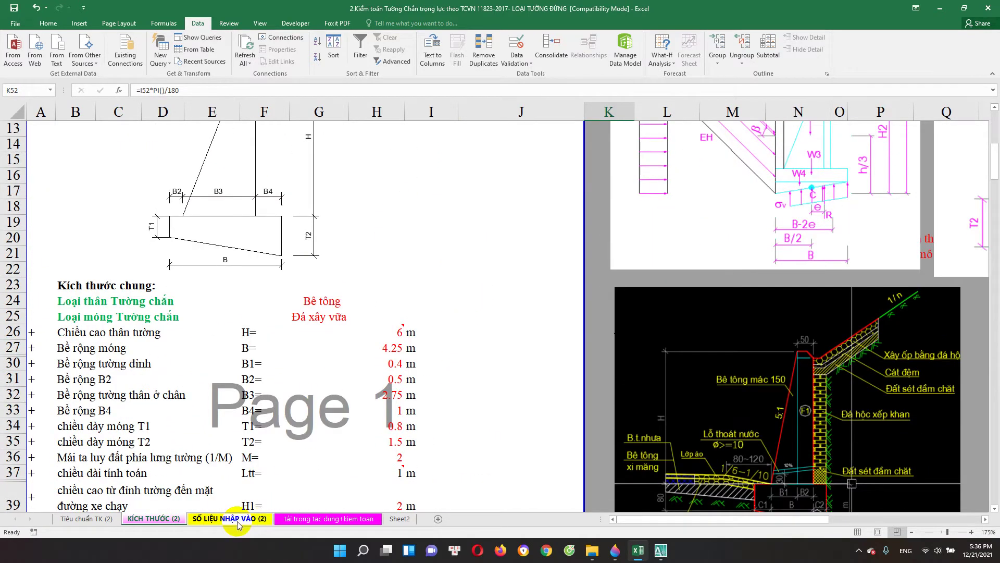
left_click(229, 518)
left_click(291, 519)
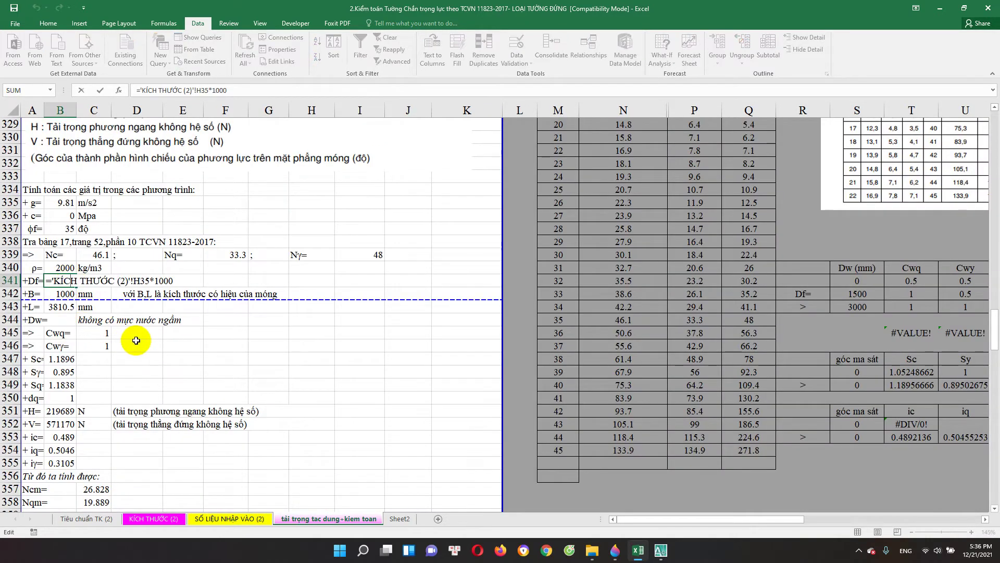
key("Escape")
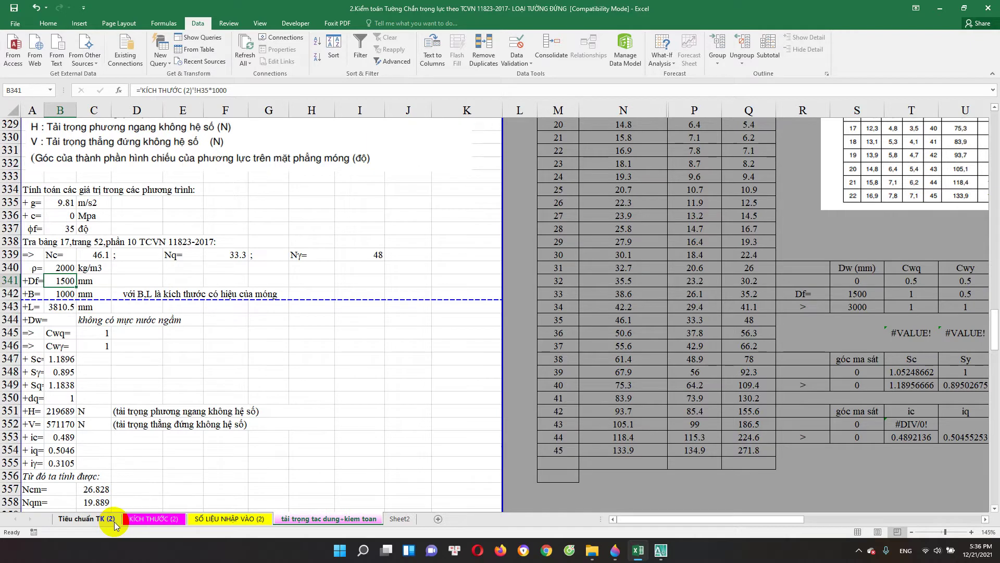
Trace the footing depth Df formula on the loading sheet back to its source.
left_click(163, 521)
scroll(648, 358, "up", 1)
scroll(661, 354, "down", 3)
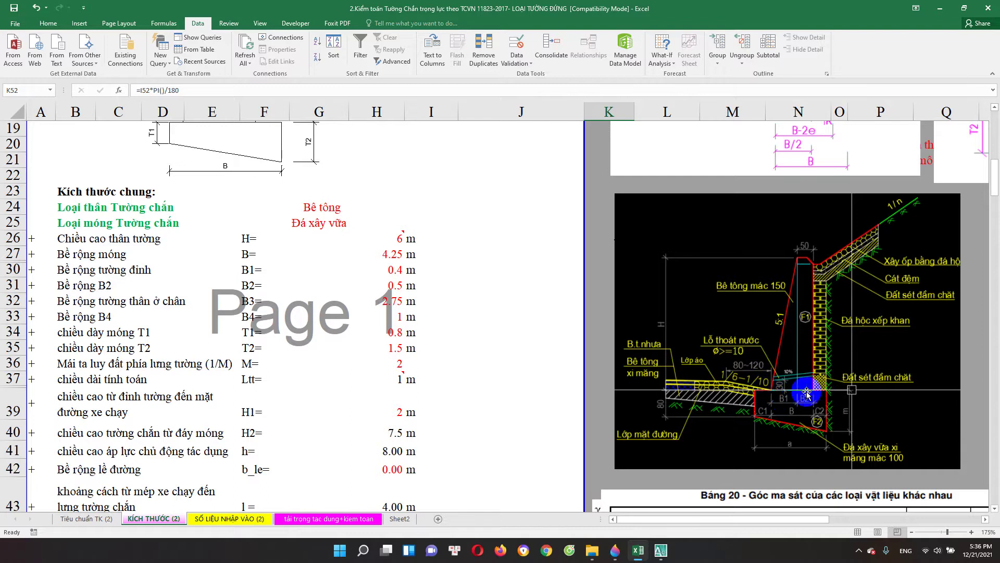
left_click(350, 521)
left_click(69, 281)
key("Escape")
double_click(61, 281)
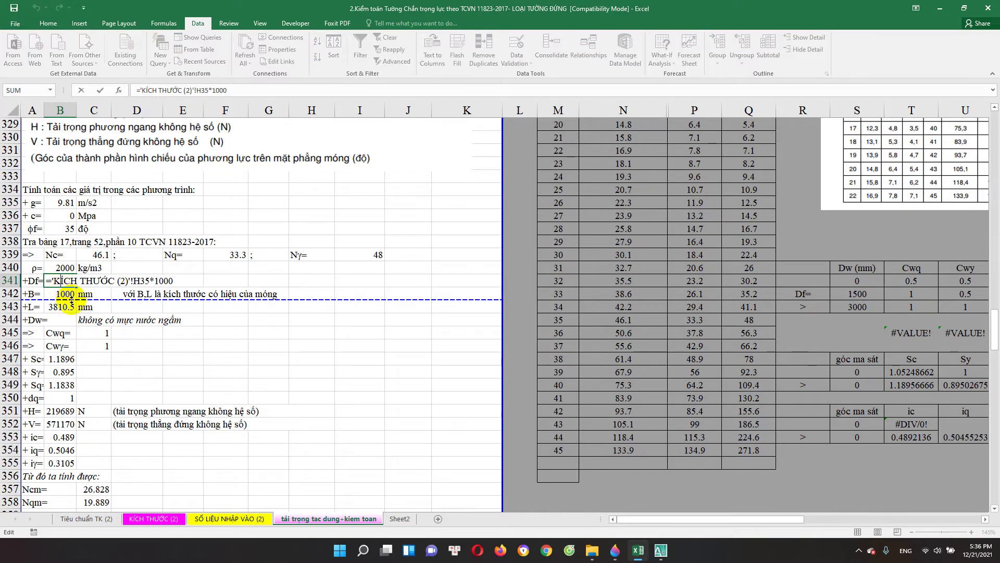
Compare footing thickness T2 = 1.5 m with the footing dimension and length L formulas.
left_click(154, 518)
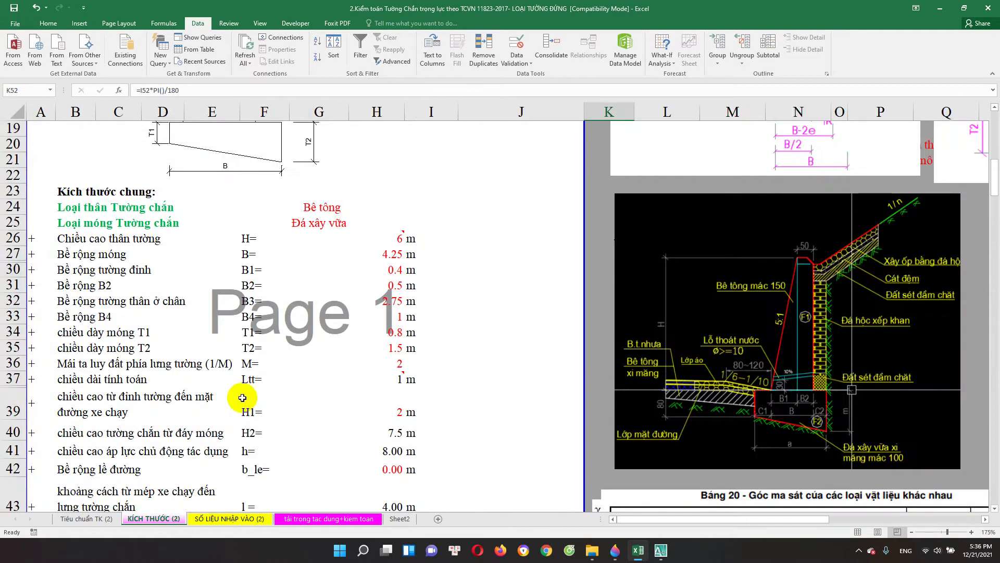
left_click(391, 345)
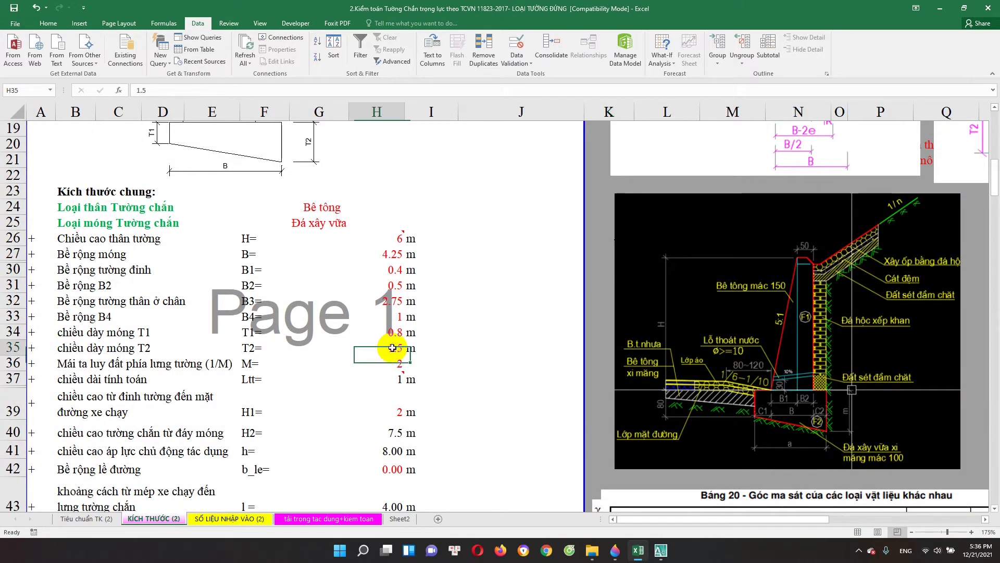
left_click(320, 519)
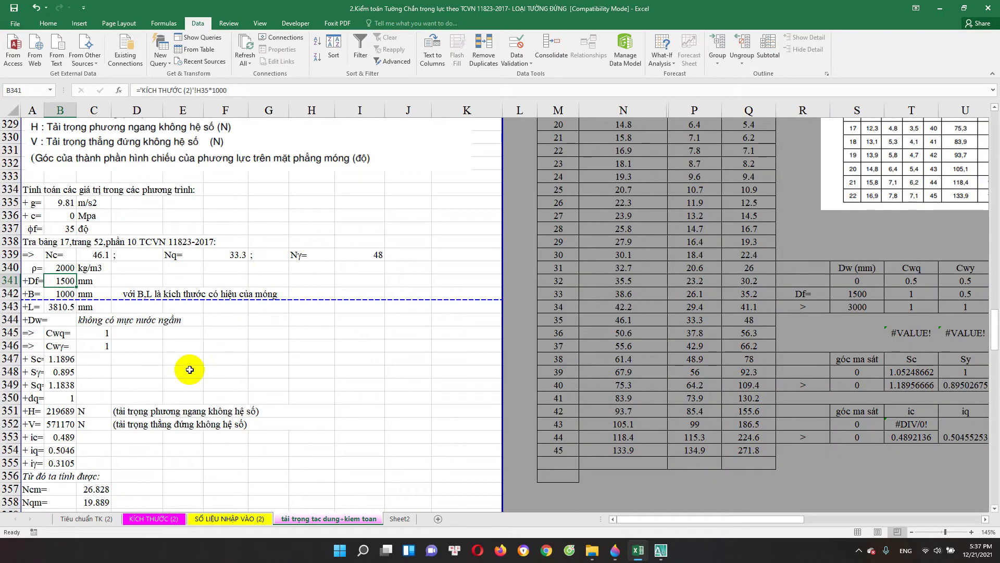
double_click(66, 295)
left_click(71, 311)
double_click(77, 314)
key("Escape")
double_click(59, 306)
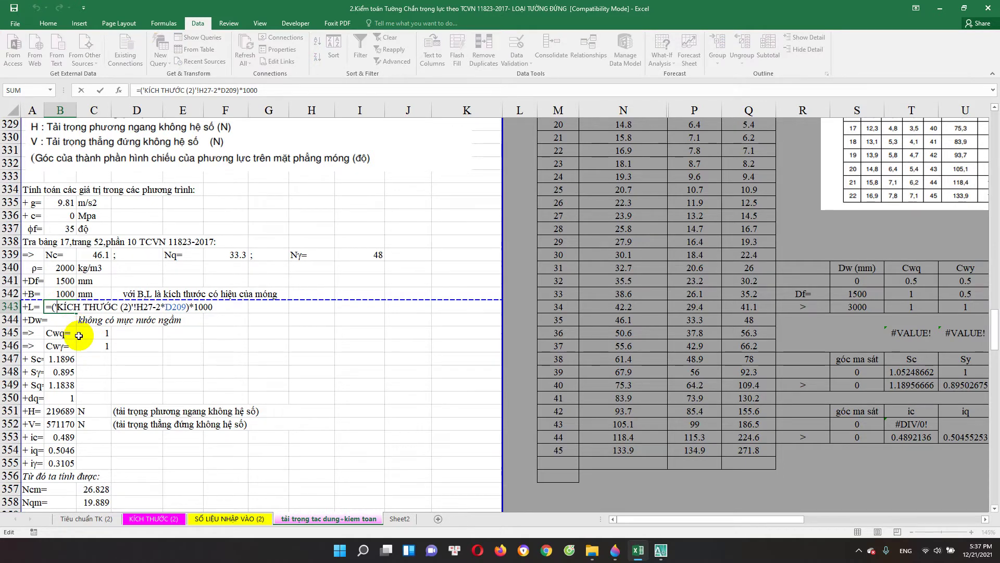
Confirm the Ltt value and footing width B = 4.25 m on KÍCH THƯỚC (2) as L's source.
left_click(152, 519)
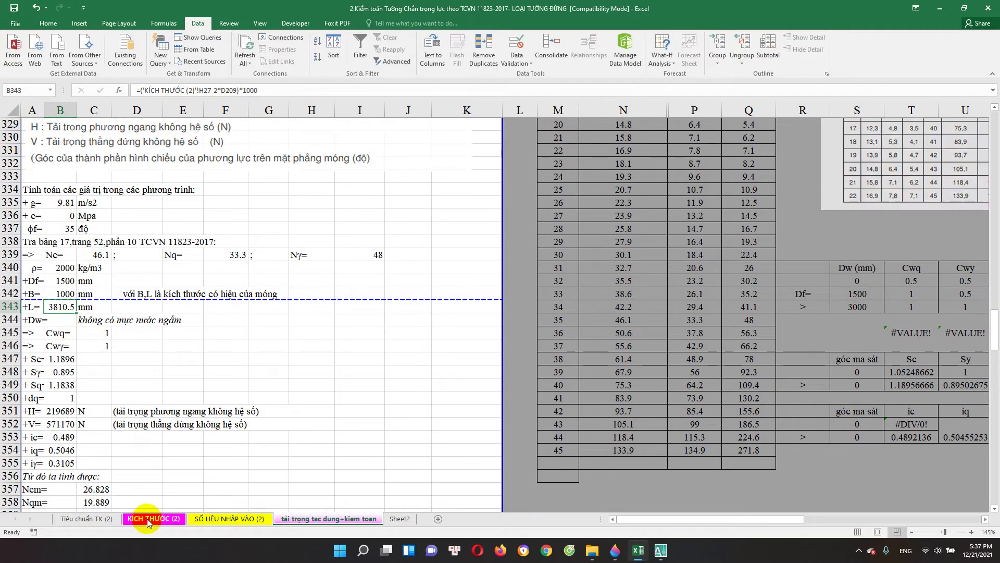
scroll(325, 391, "up", 4)
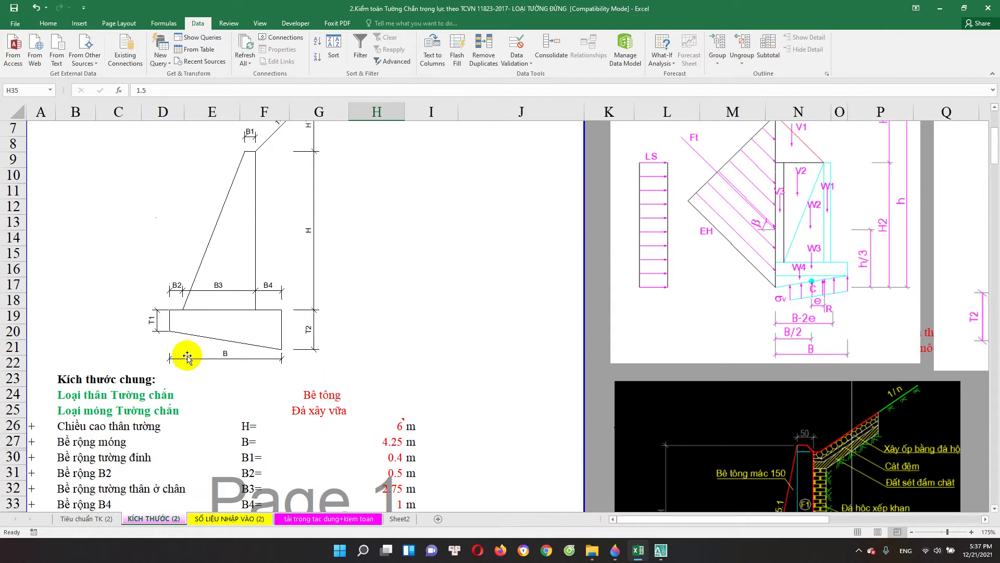
scroll(229, 359, "down", 1)
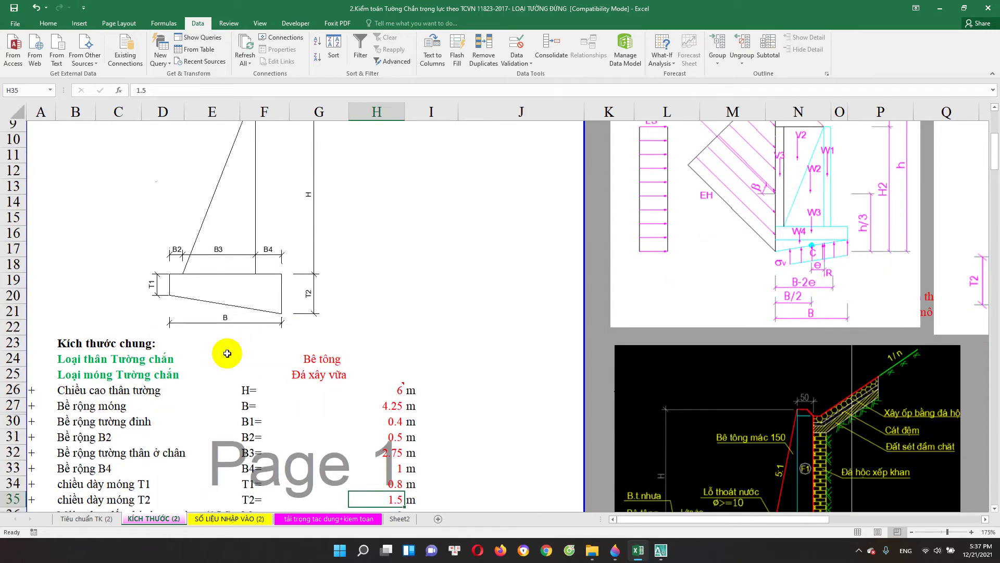
scroll(333, 411, "down", 3)
scroll(347, 459, "down", 2)
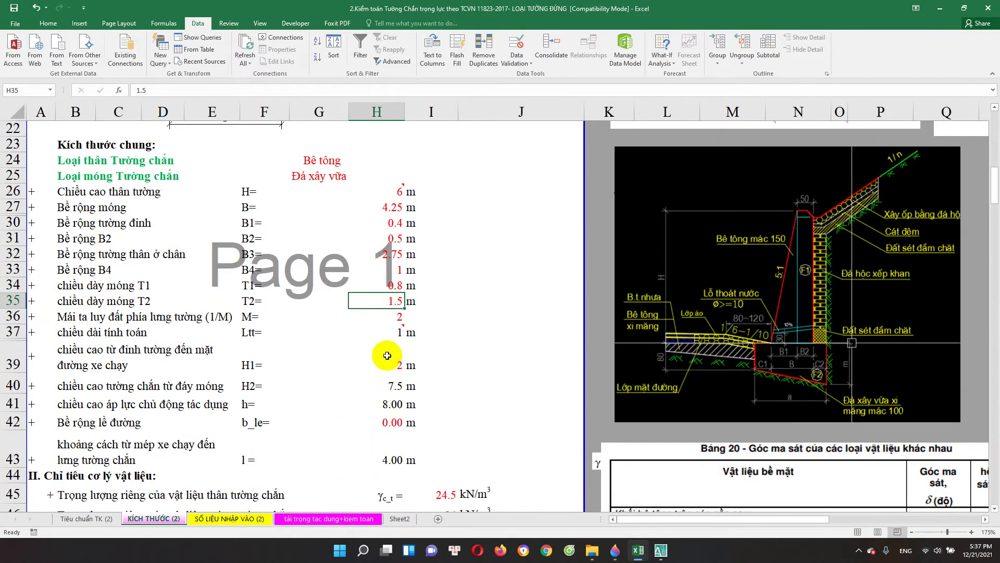
scroll(390, 312, "down", 1)
left_click(391, 290)
scroll(319, 346, "up", 1)
scroll(310, 348, "up", 7)
scroll(310, 347, "down", 2)
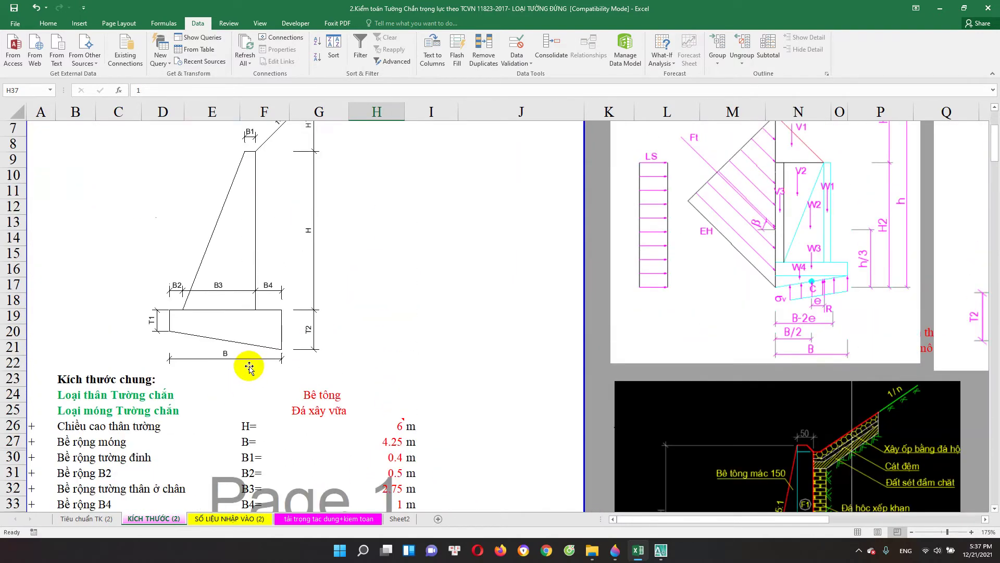
scroll(351, 388, "down", 4)
left_click(389, 257)
scroll(292, 276, "up", 2)
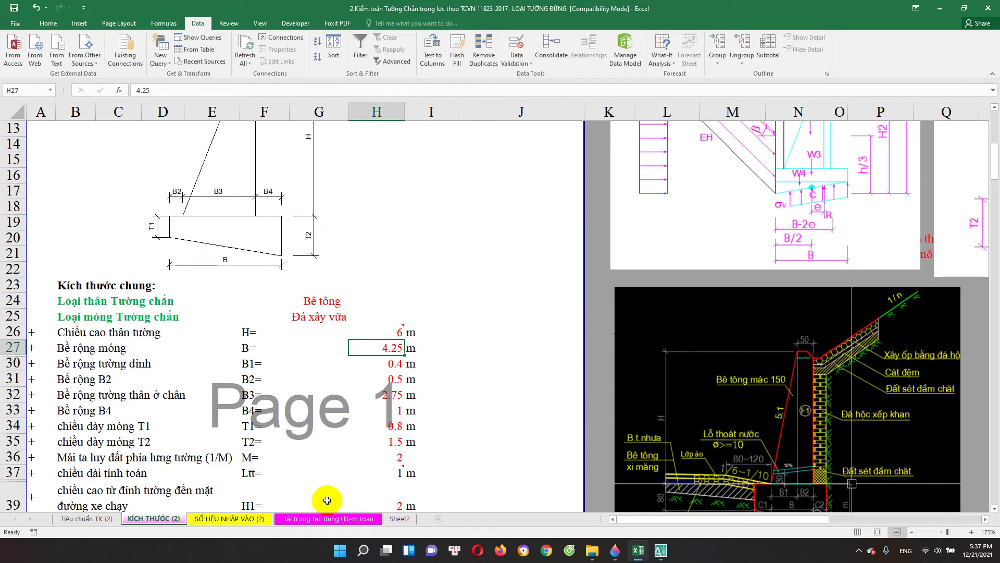
left_click(321, 519)
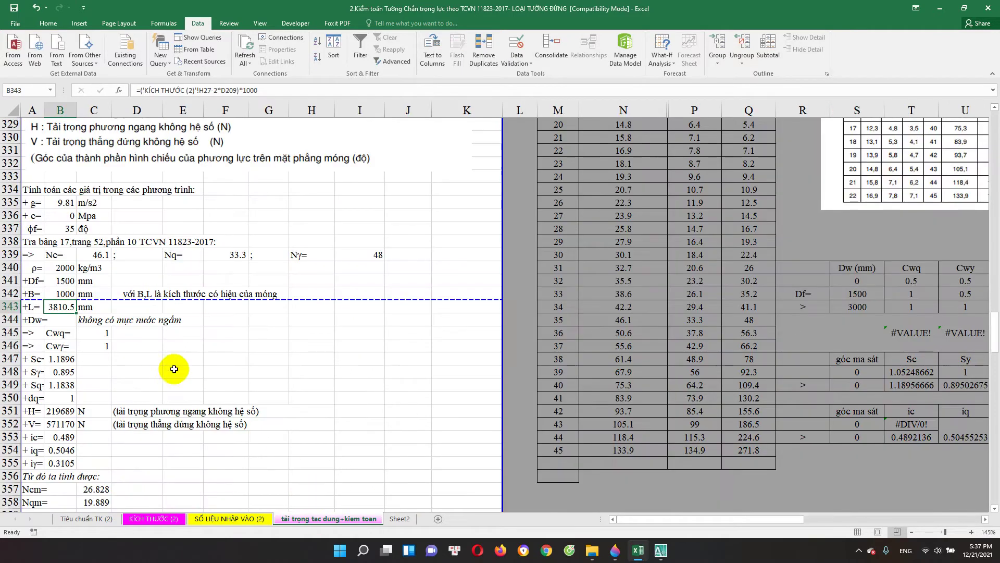
double_click(62, 307)
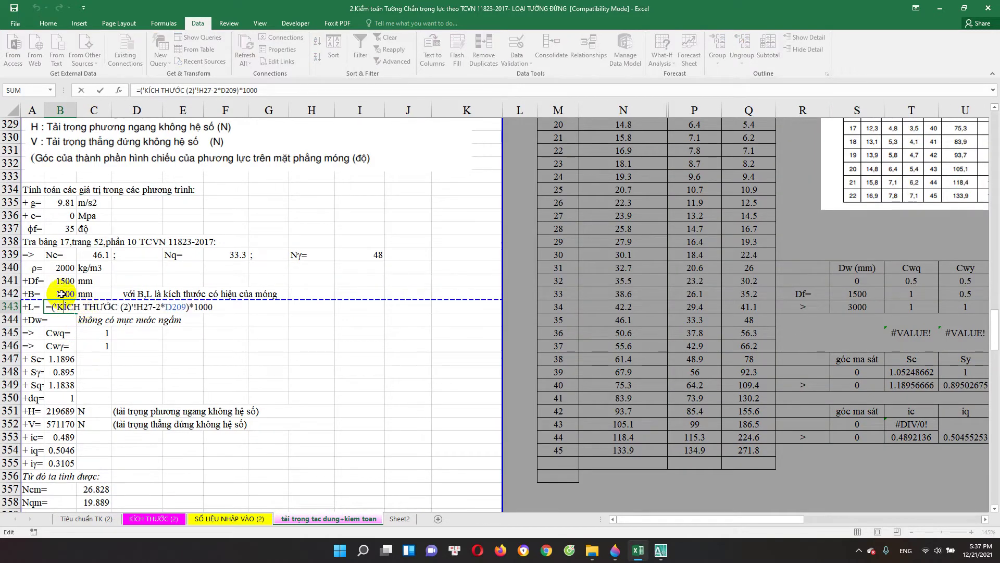
key("Escape")
double_click(62, 306)
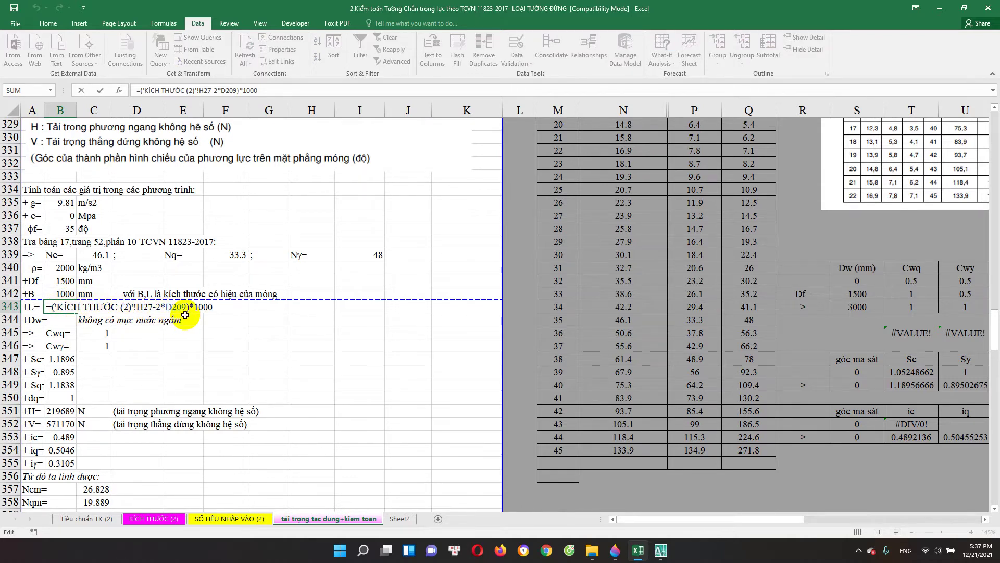
scroll(185, 315, "up", 5)
scroll(172, 317, "up", 7)
scroll(156, 319, "up", 2)
scroll(147, 321, "up", 6)
scroll(147, 321, "up", 2)
scroll(149, 319, "up", 4)
scroll(151, 319, "up", 6)
scroll(155, 319, "up", 5)
scroll(155, 319, "up", 4)
scroll(165, 282, "up", 3)
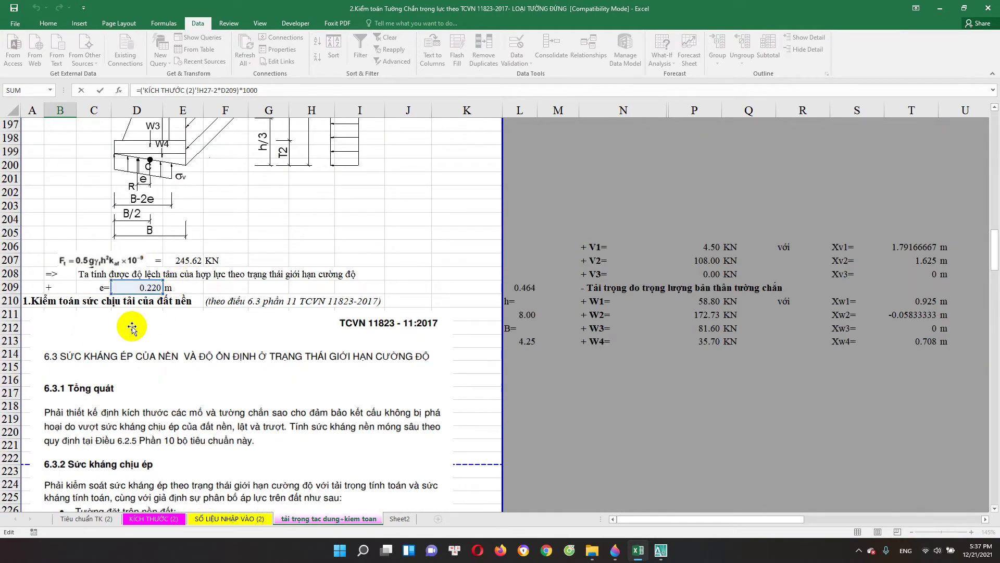
key("Escape")
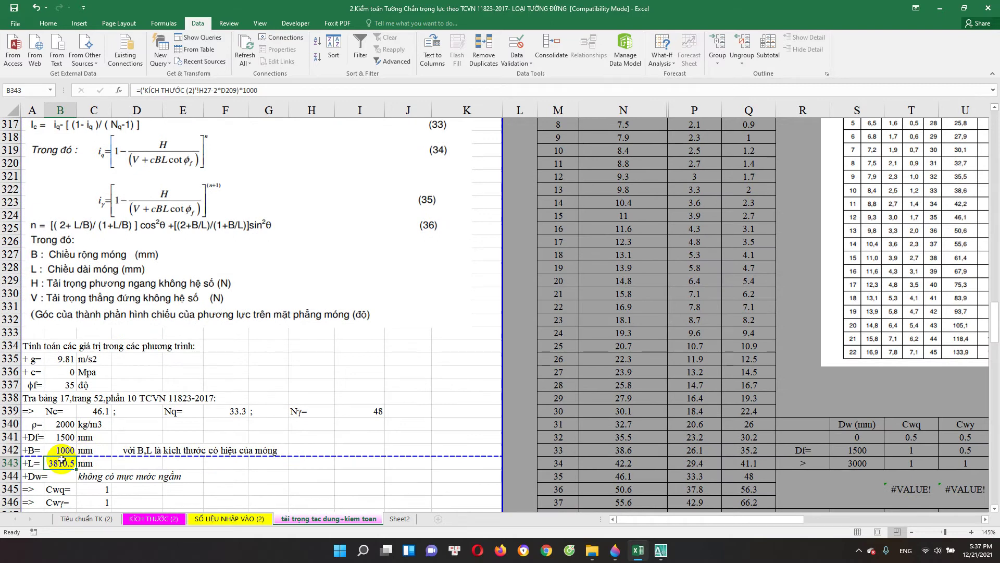
double_click(62, 461)
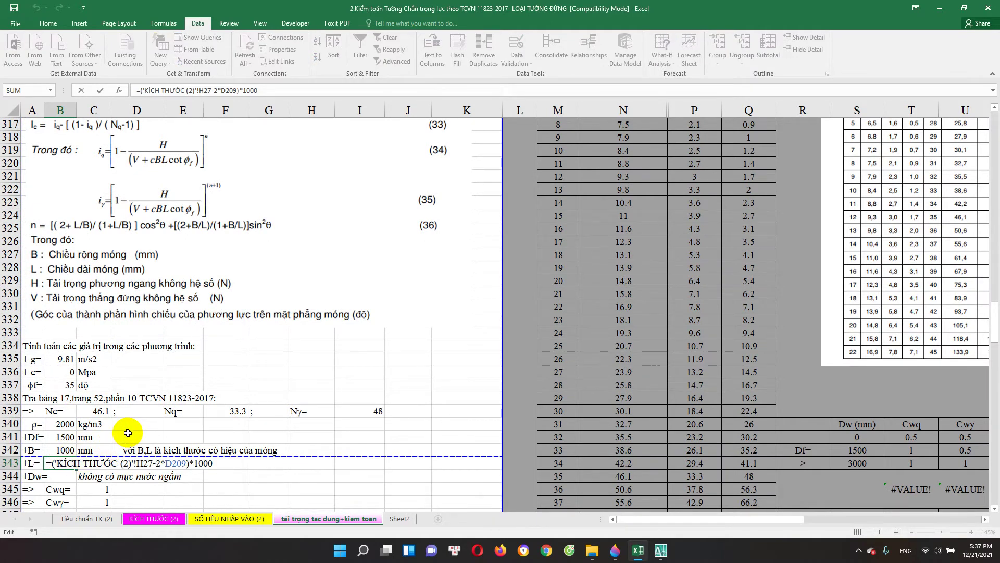
key("Escape")
scroll(115, 425, "down", 2)
double_click(63, 385)
key("Escape")
double_click(63, 385)
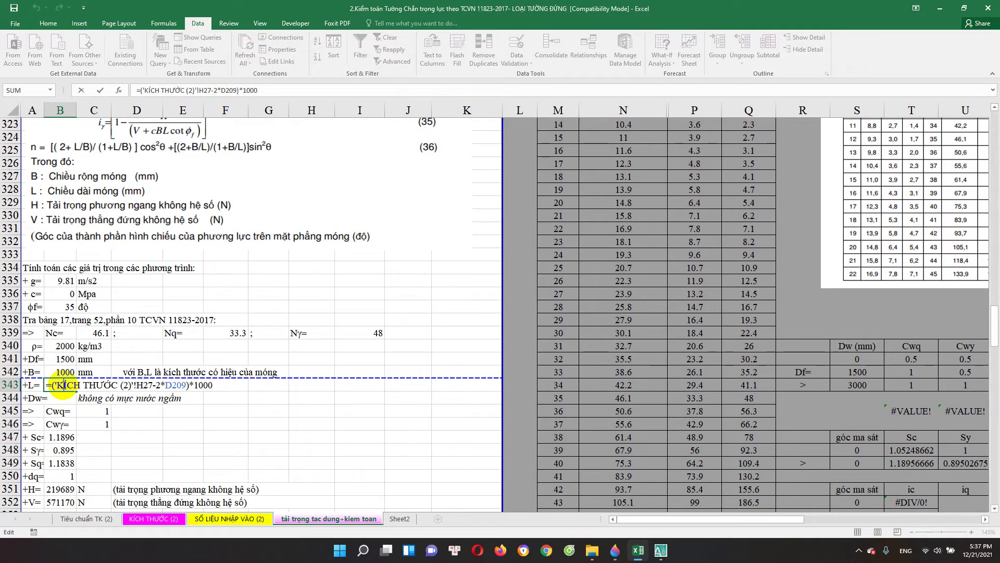
left_click(67, 371)
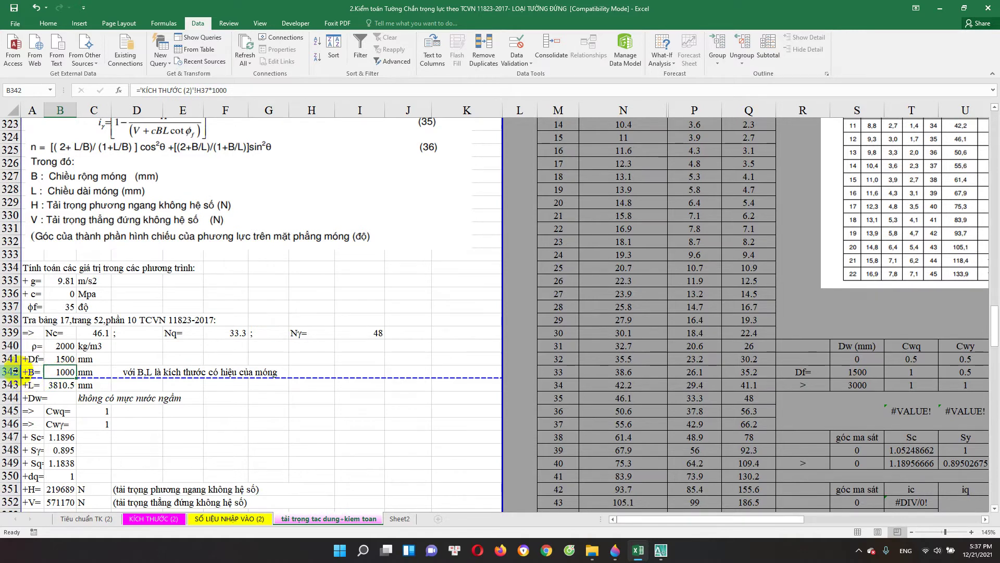
left_click(10, 371)
left_click(32, 385)
left_click(60, 385)
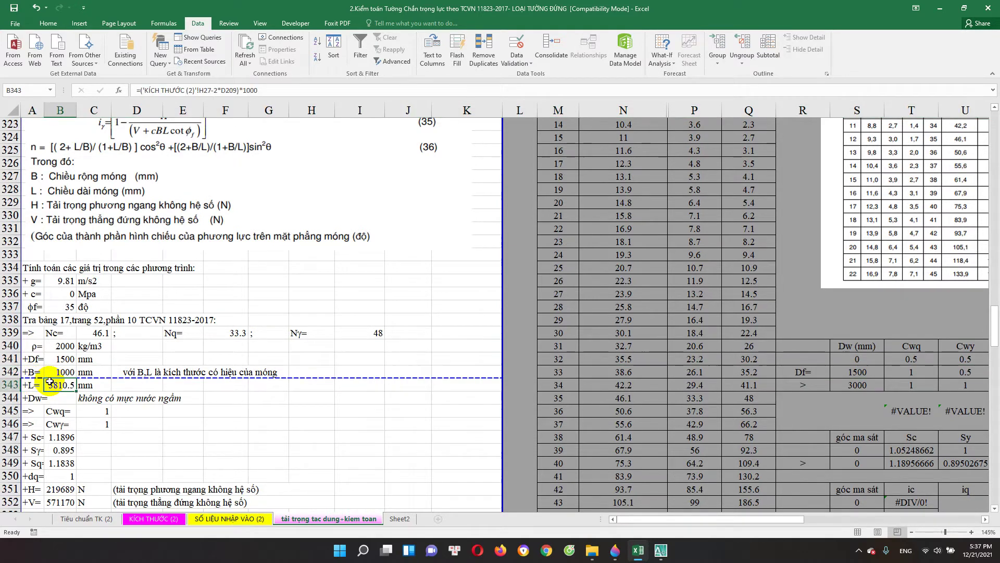
scroll(78, 385, "down", 1)
double_click(93, 363)
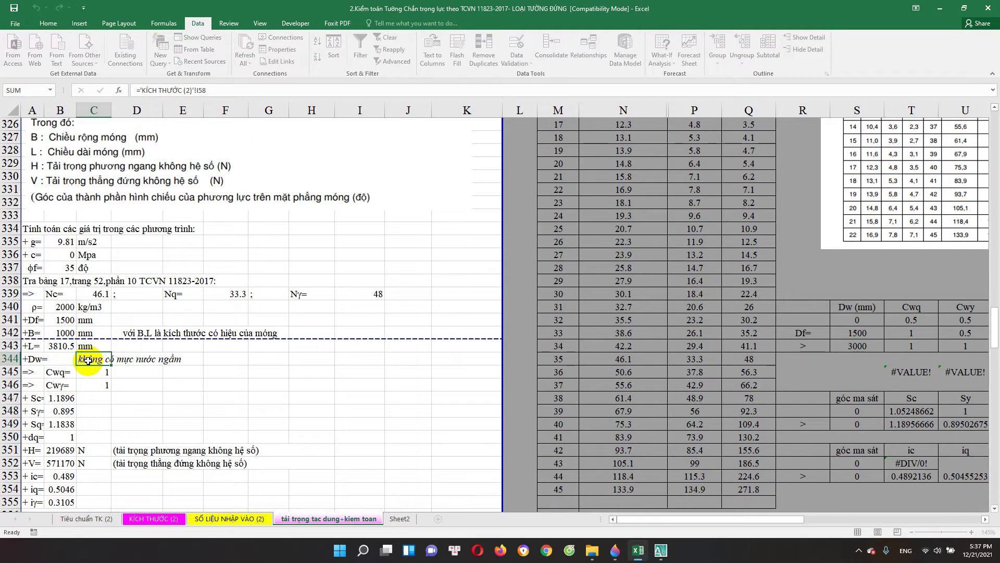
Inspect the Cwq IF formula and its 'no groundwater' text condition.
key("Escape")
left_click(97, 371)
double_click(96, 370)
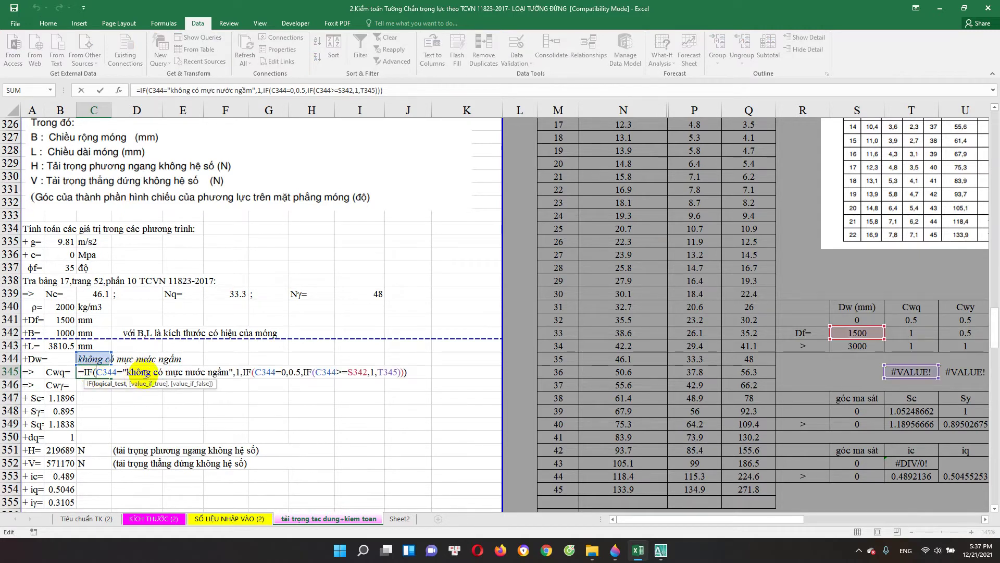
left_click_drag(134, 373, 215, 374)
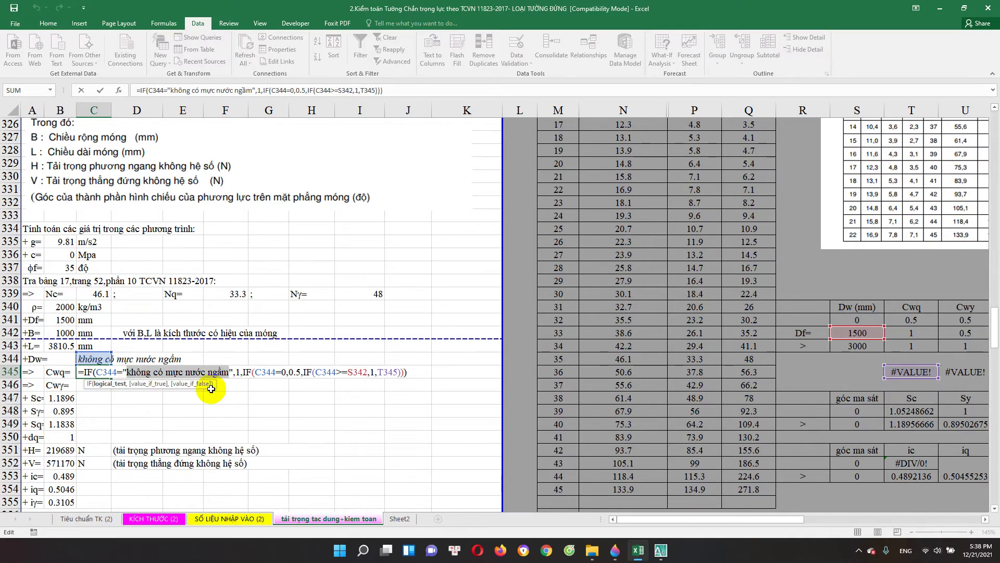
key("Escape")
Check the groundwater depth Dw input I58, then recommit the Cwq formula.
left_click(154, 518)
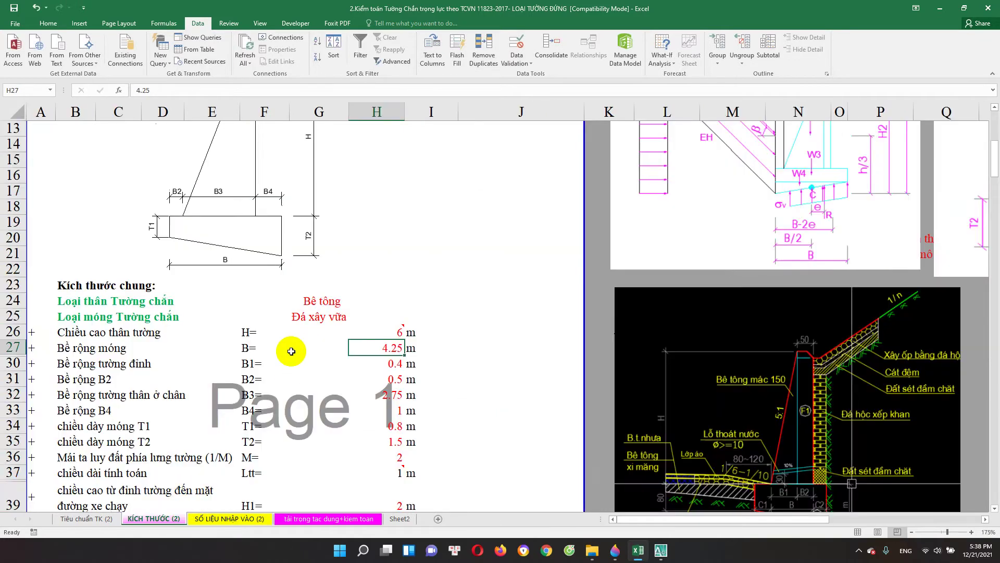
scroll(339, 342, "down", 3)
scroll(366, 424, "down", 3)
scroll(384, 424, "down", 3)
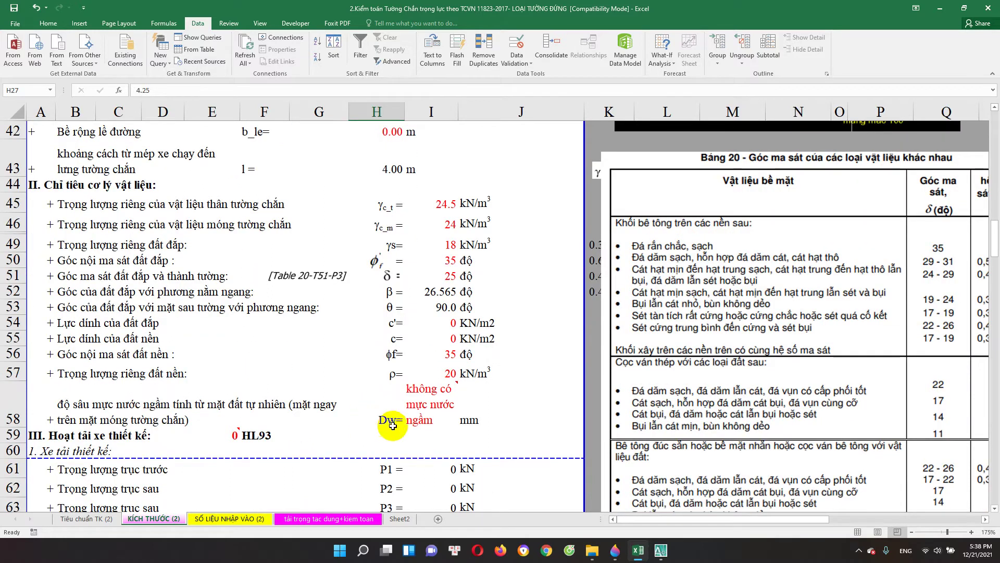
left_click(414, 403)
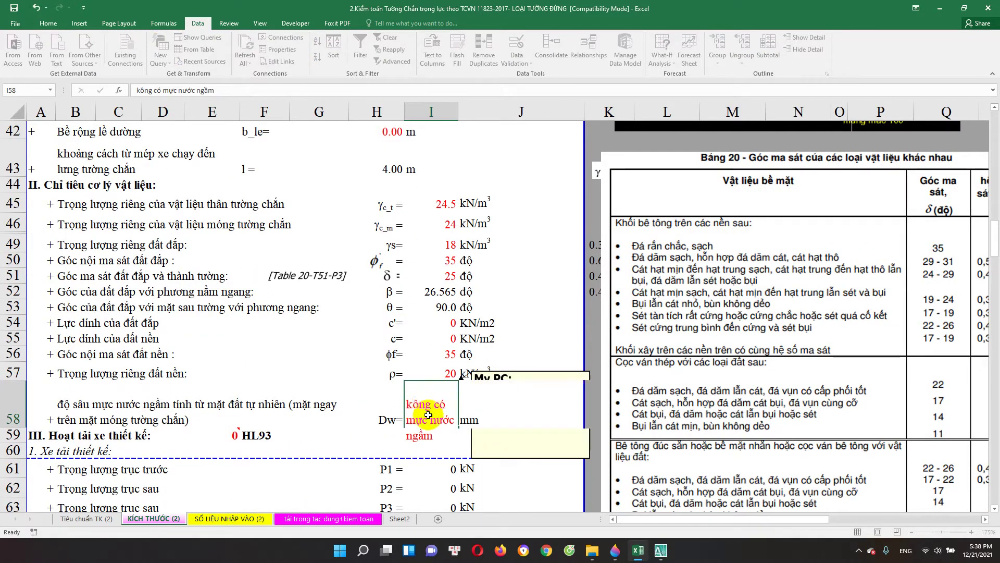
left_click(326, 519)
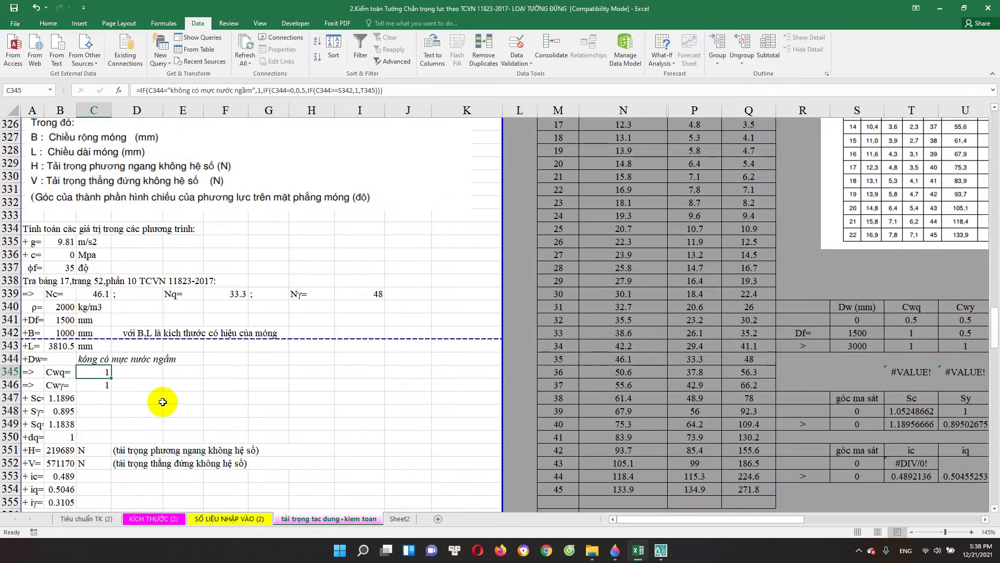
double_click(103, 373)
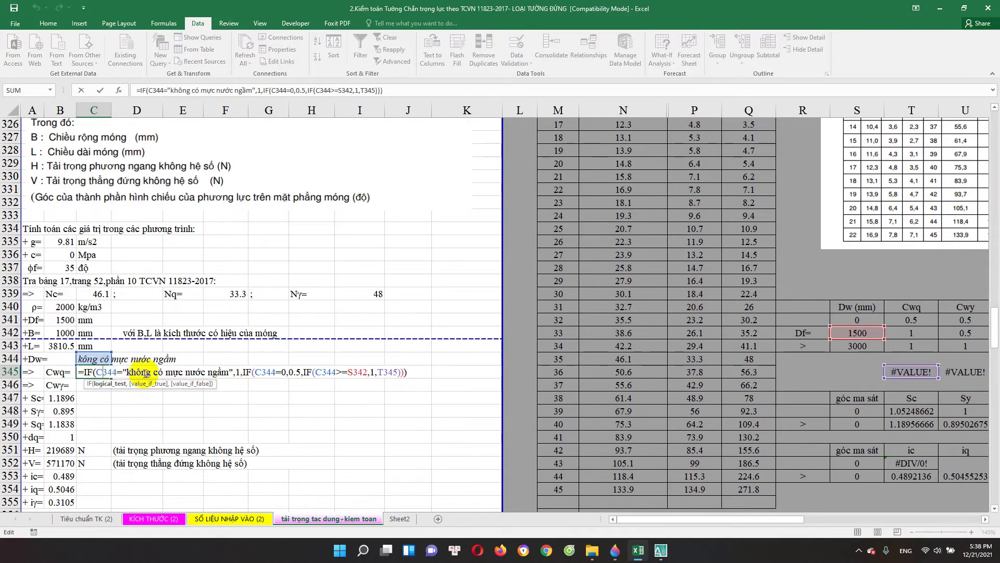
key("Return")
left_click(97, 372)
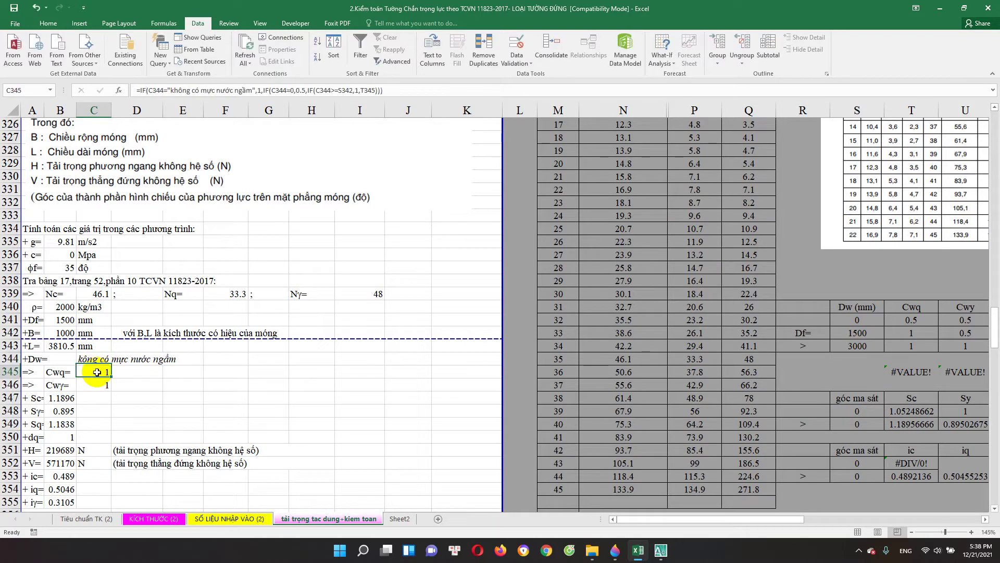
Remove the misspelled 'kông' from I58 and re-evaluate the Cwq formula.
left_click(177, 519)
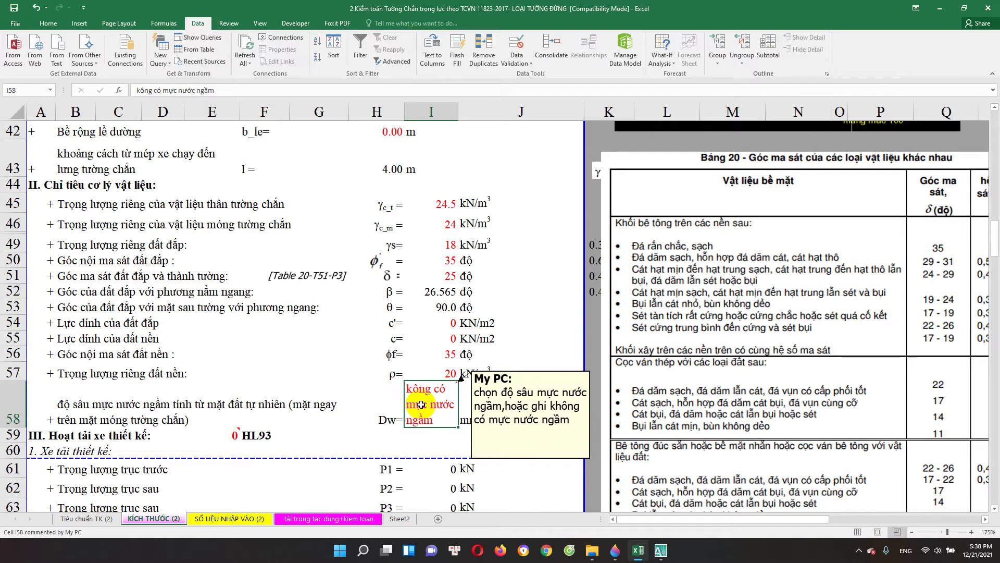
key("Escape")
double_click(425, 403)
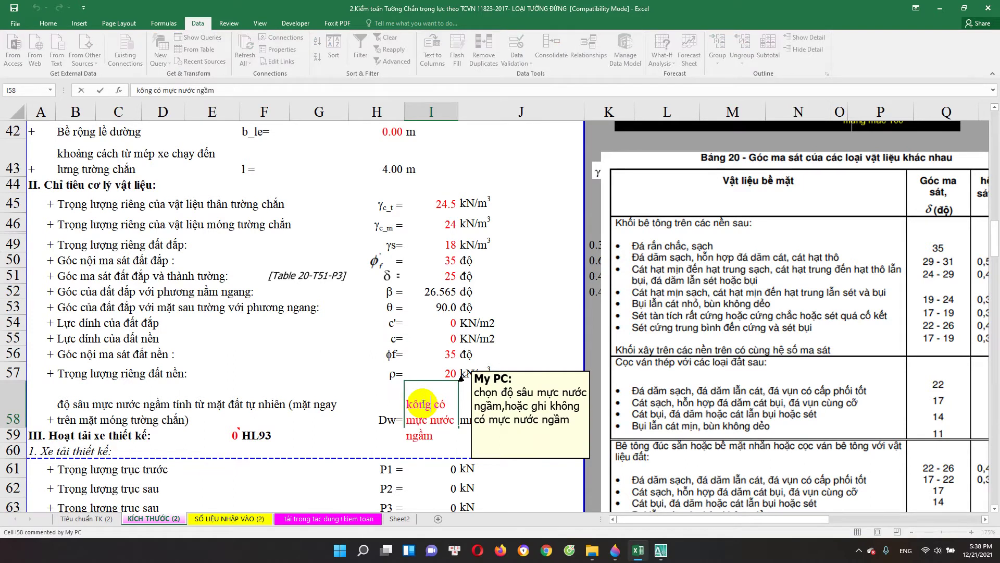
key("BackSpace")
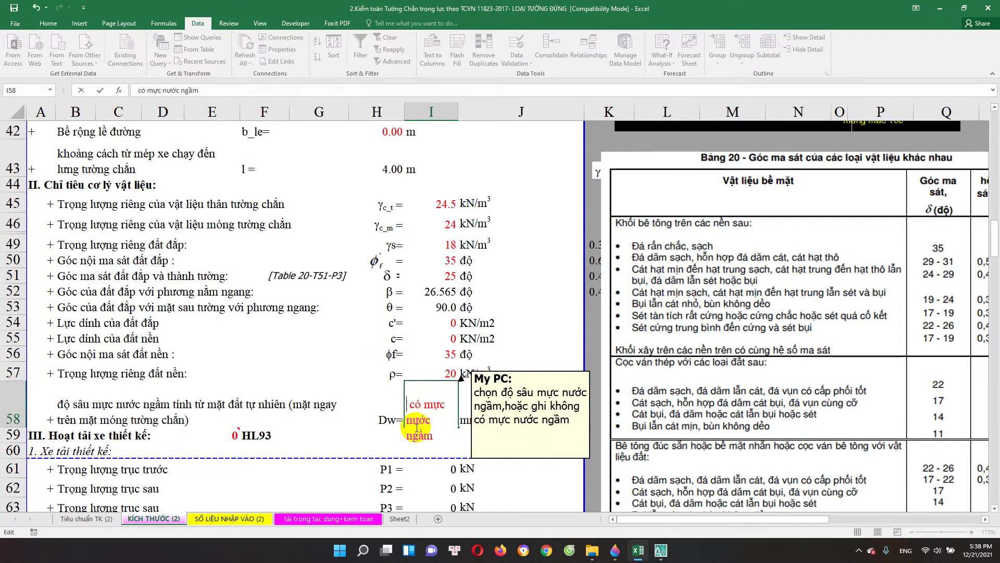
key("Return")
left_click(328, 518)
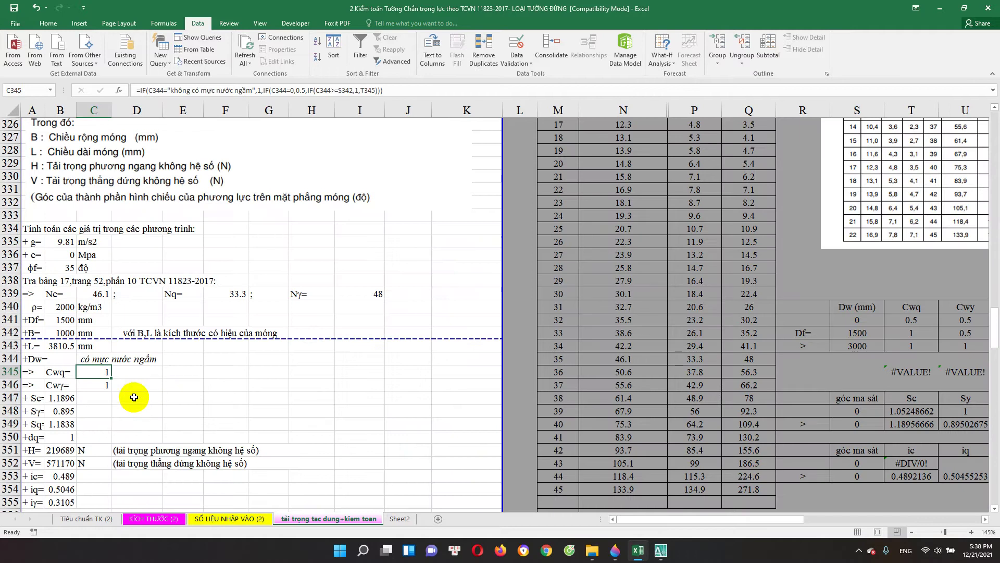
double_click(98, 371)
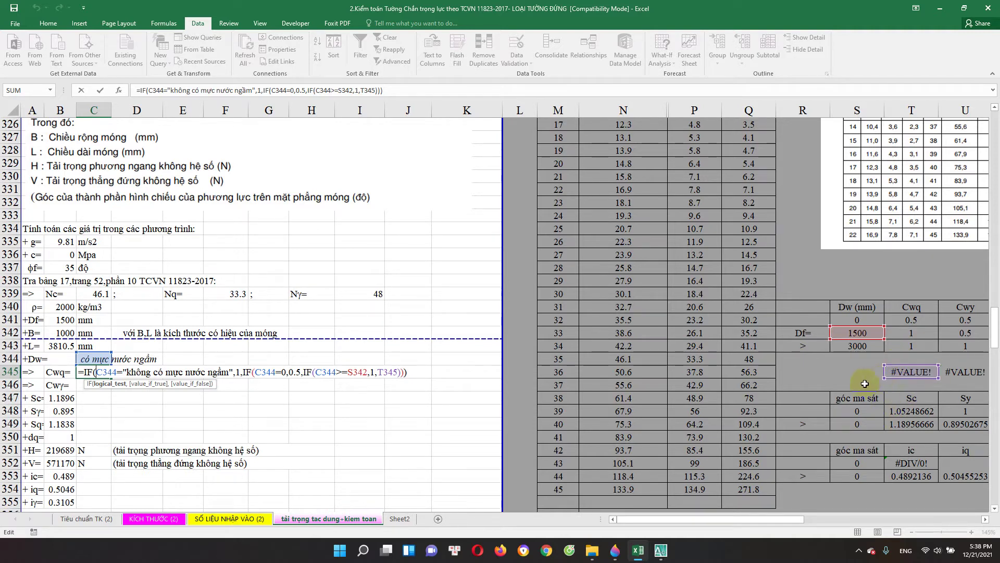
mouse_move(790, 519)
left_mouse_down()
mouse_move(819, 516)
mouse_move(867, 336)
left_mouse_up()
key("ctrl+Return")
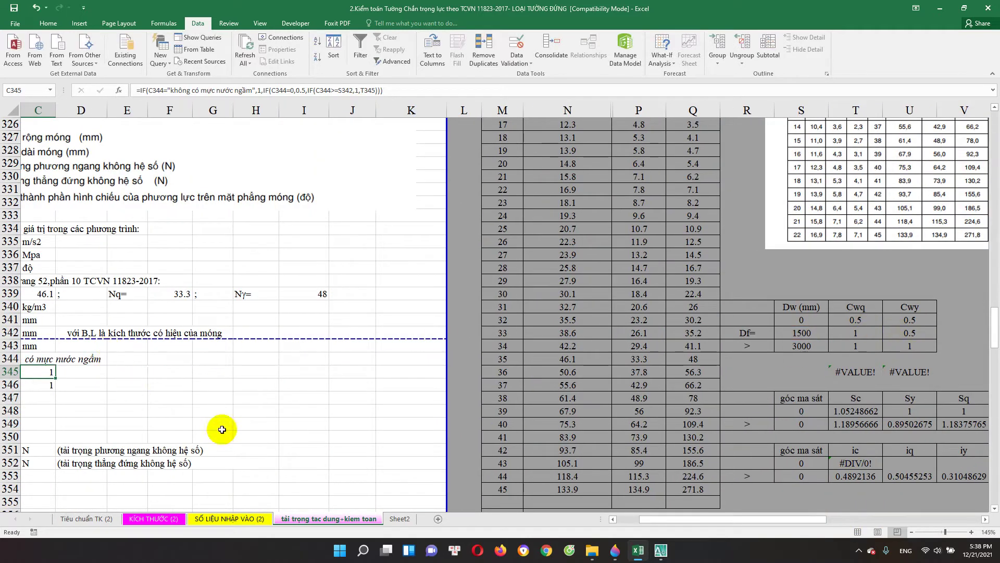
left_click_drag(661, 519, 630, 518)
Insert the missing 'h' so I58 reads 'không có mực nước ngầm'.
left_click(152, 518)
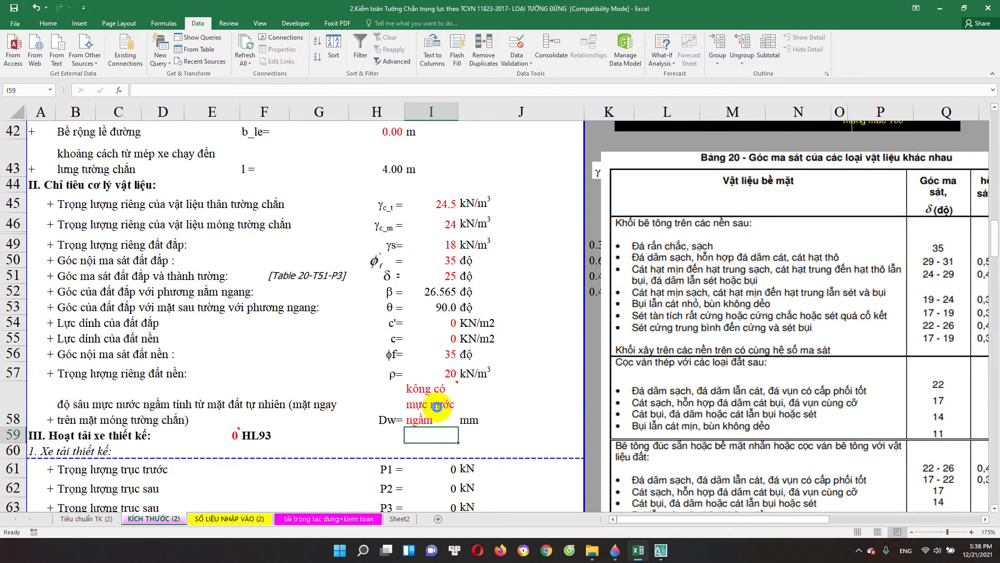
left_click(435, 404)
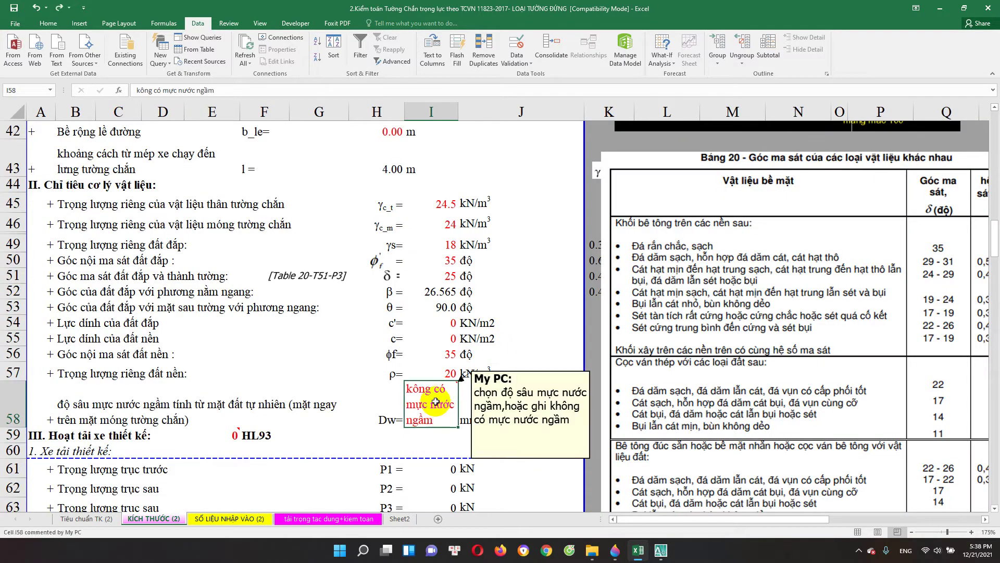
double_click(434, 402)
type("h")
key("Return")
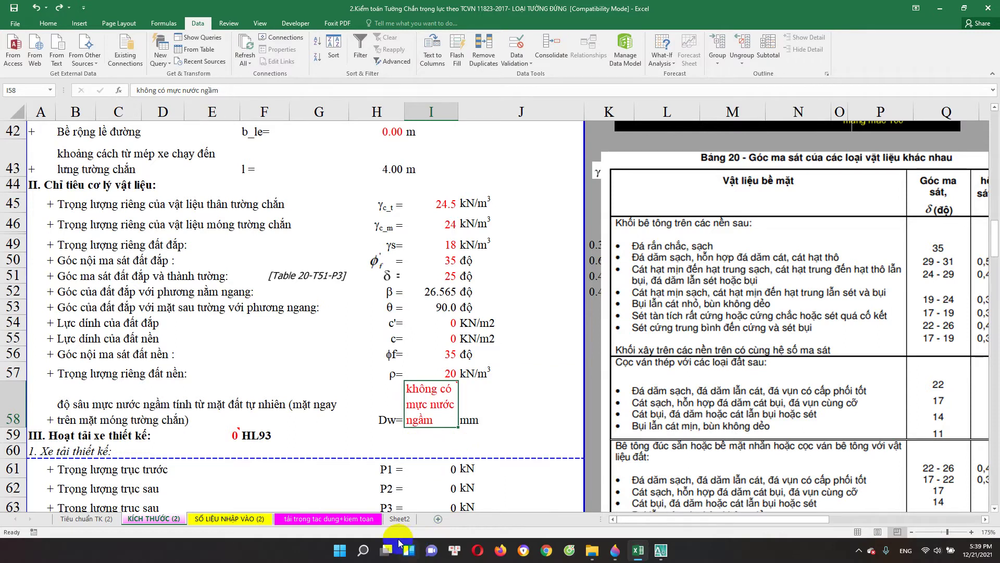
Verify the Cwγ formula in C346 on the loading sheet now evaluates to 1.
left_click(344, 519)
double_click(96, 377)
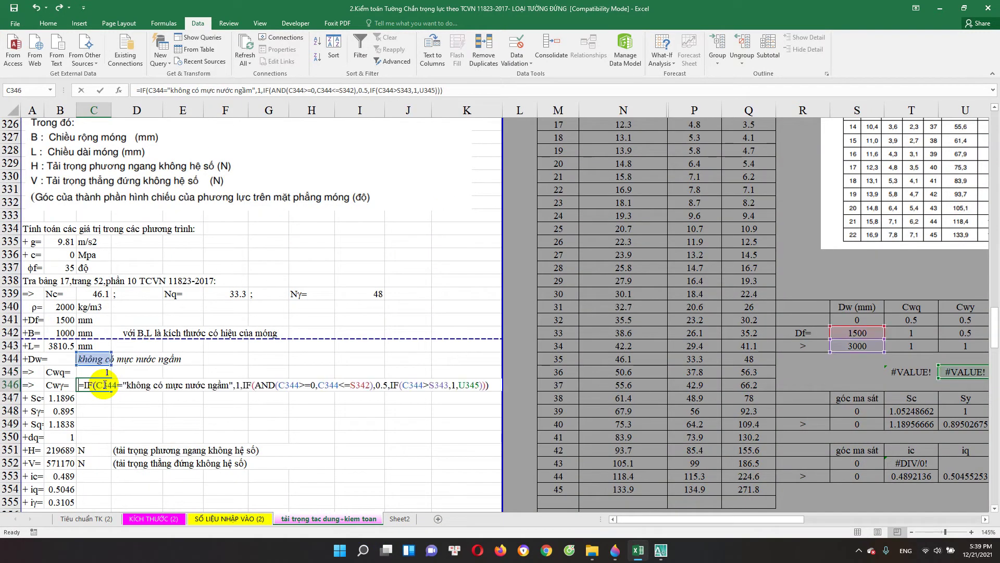
key("Escape")
scroll(107, 395, "down", 1)
scroll(106, 395, "down", 1)
left_click(94, 350)
scroll(78, 359, "down", 2)
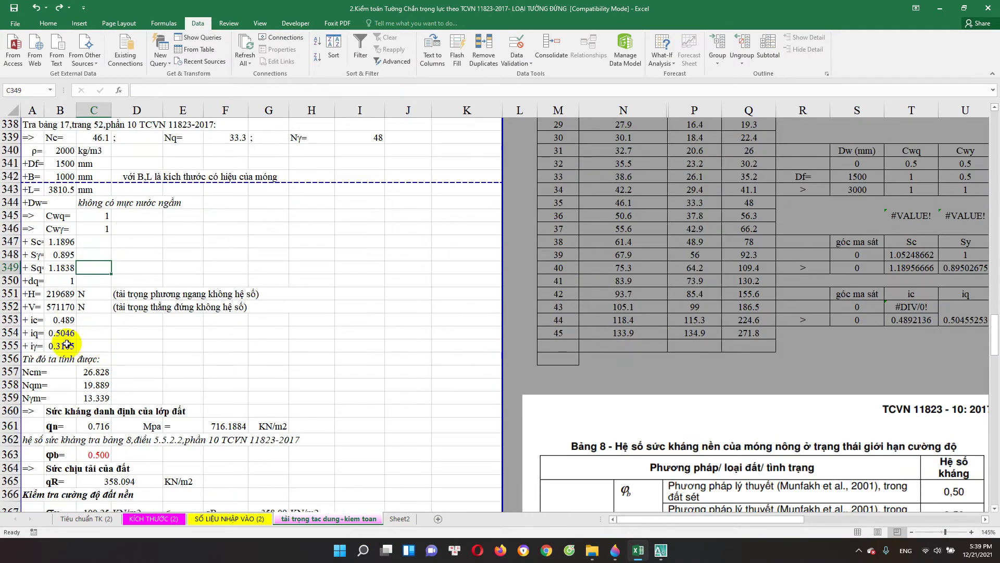
double_click(61, 294)
key("Return")
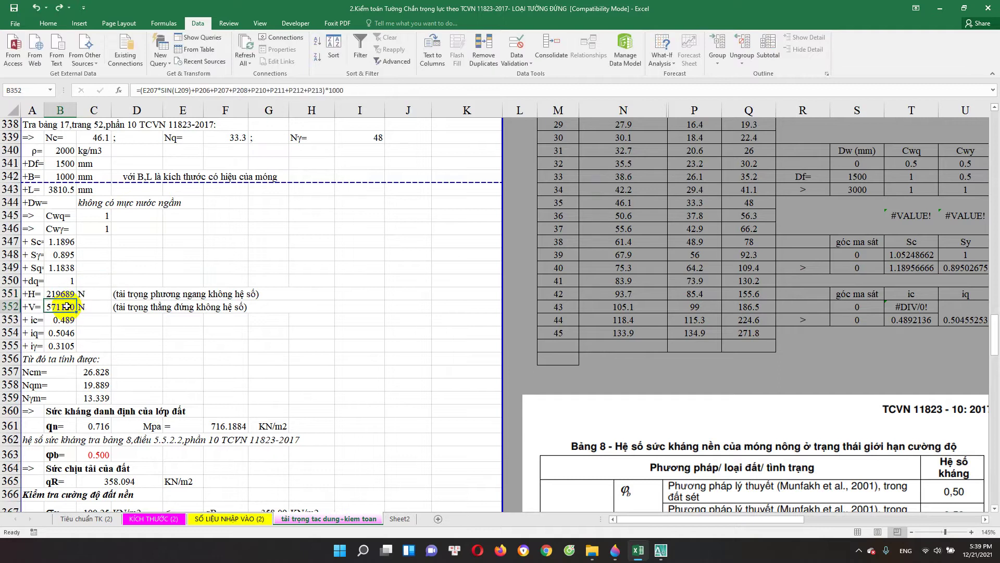
double_click(61, 307)
key("Escape")
scroll(115, 347, "down", 1)
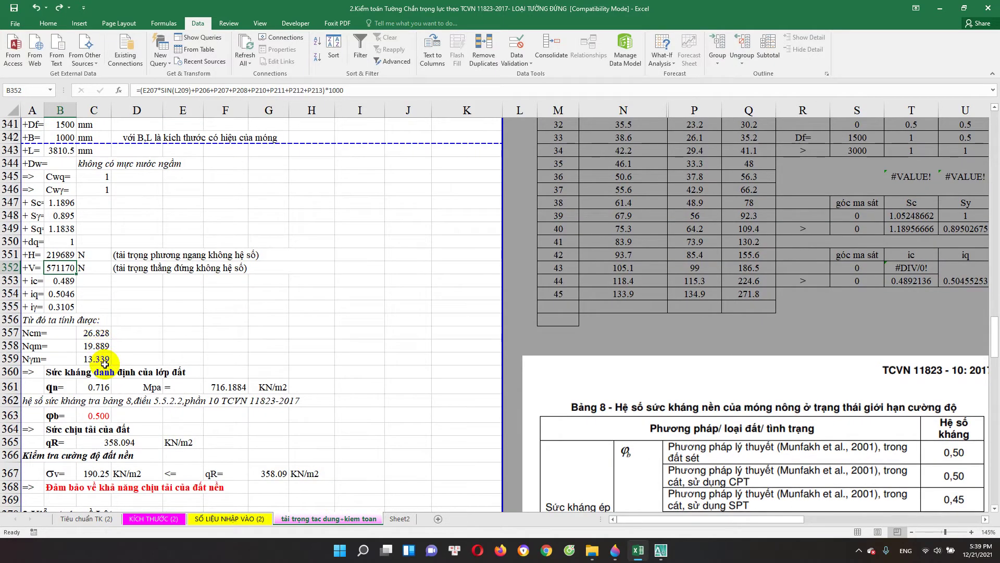
scroll(109, 365, "down", 1)
double_click(225, 348)
key("Escape")
scroll(250, 389, "down", 1)
double_click(265, 395)
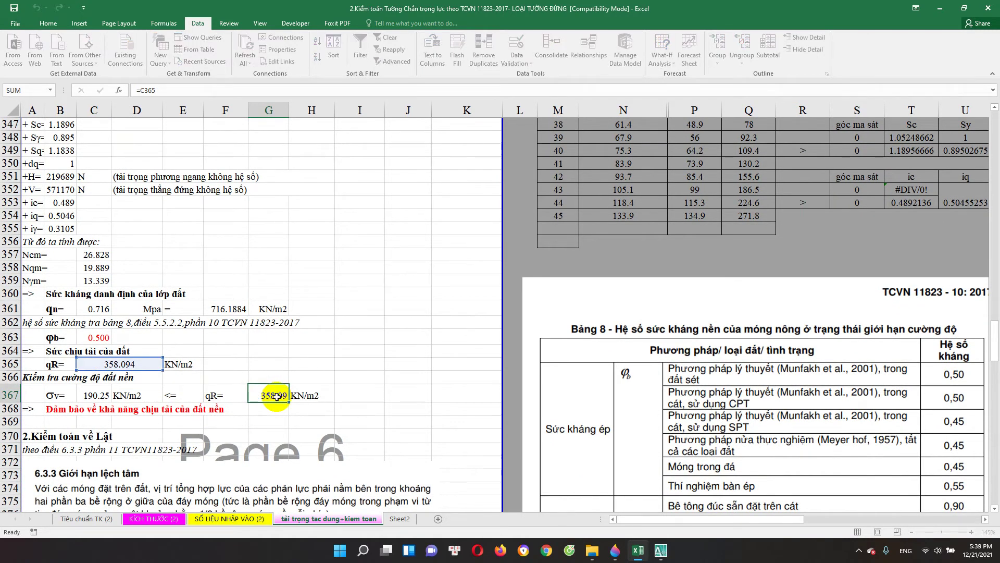
key("Escape")
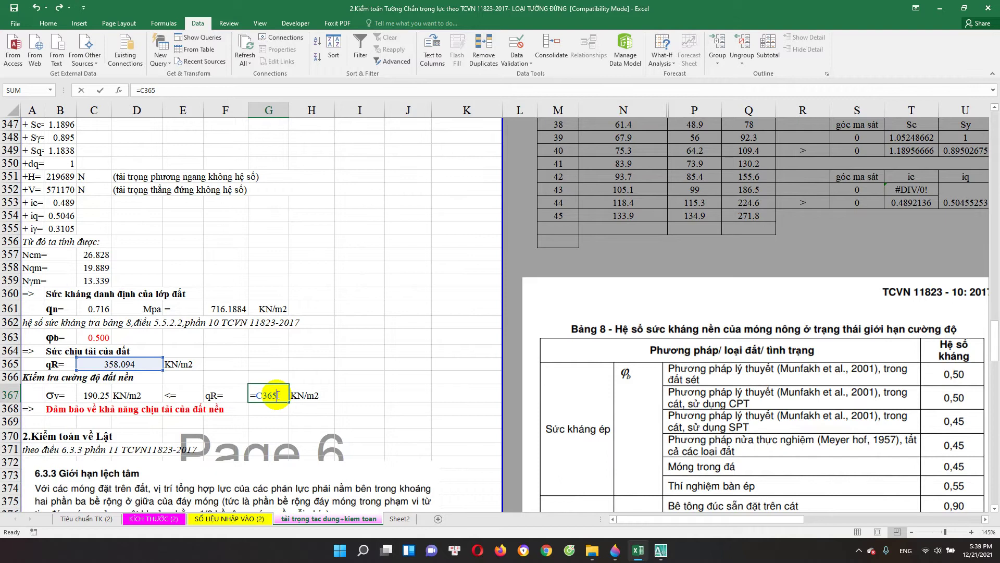
left_click_drag(262, 377, 298, 401)
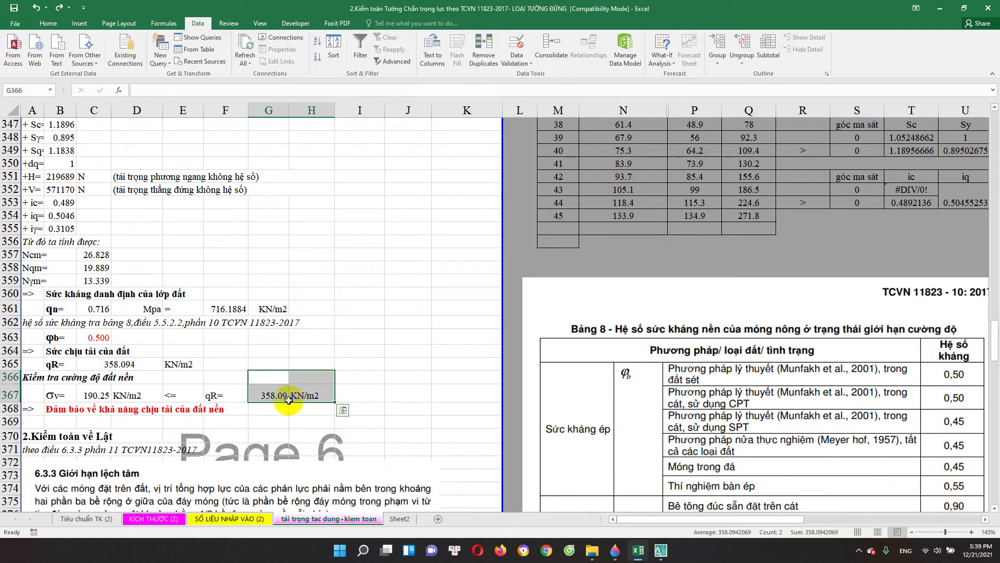
left_click(284, 396)
left_click(281, 395)
mouse_move(284, 388)
left_mouse_down()
mouse_move(263, 396)
mouse_move(274, 417)
left_mouse_up()
left_click(275, 417)
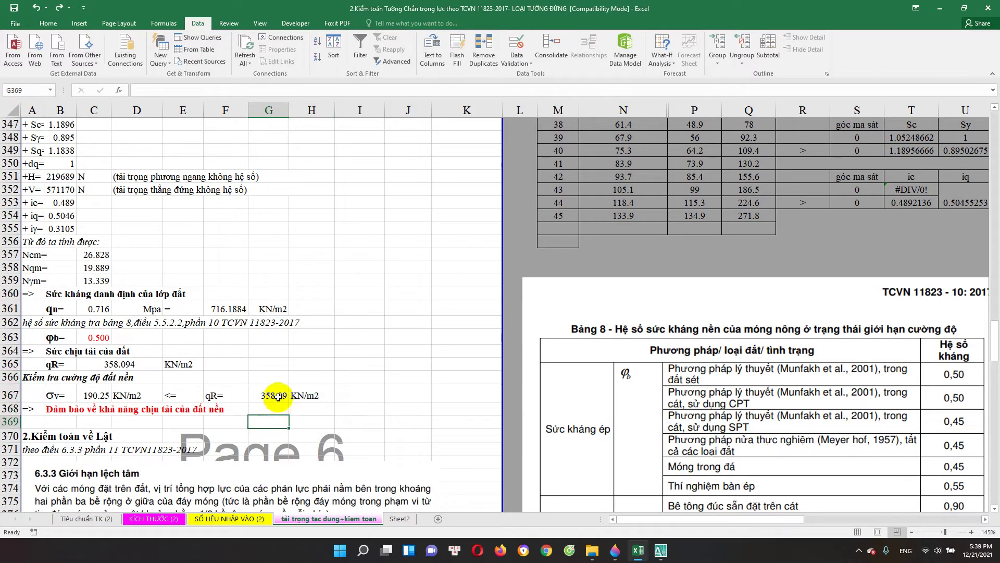
left_click(94, 395)
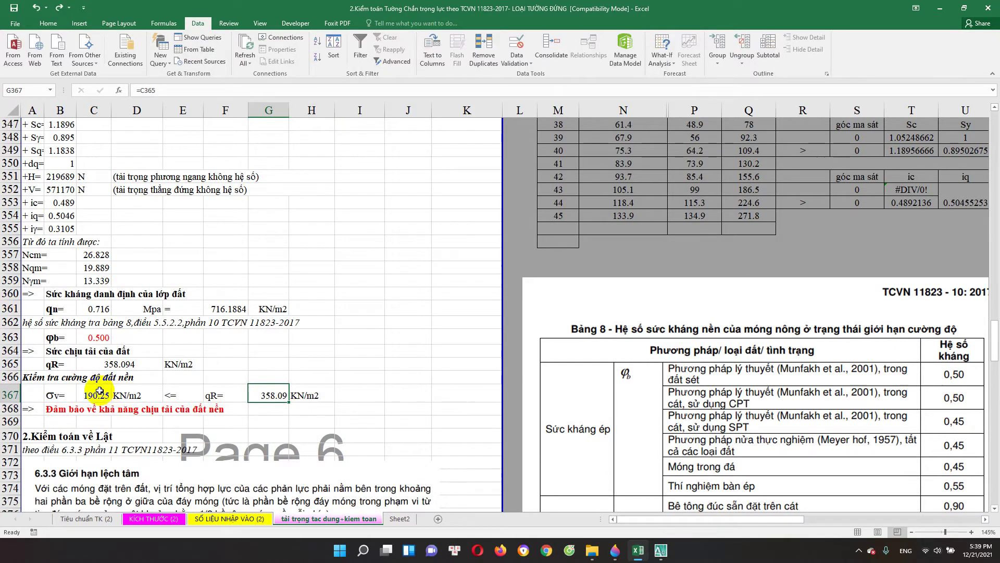
scroll(86, 332, "down", 2)
left_click(86, 332)
scroll(86, 339, "down", 4)
scroll(91, 401, "down", 2)
scroll(99, 402, "down", 3)
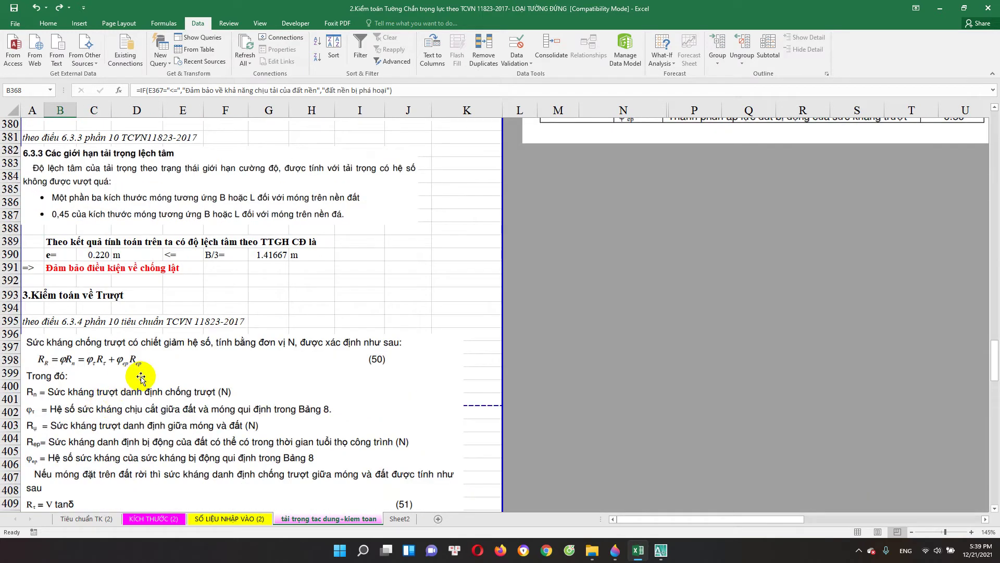
scroll(161, 294, "up", 3)
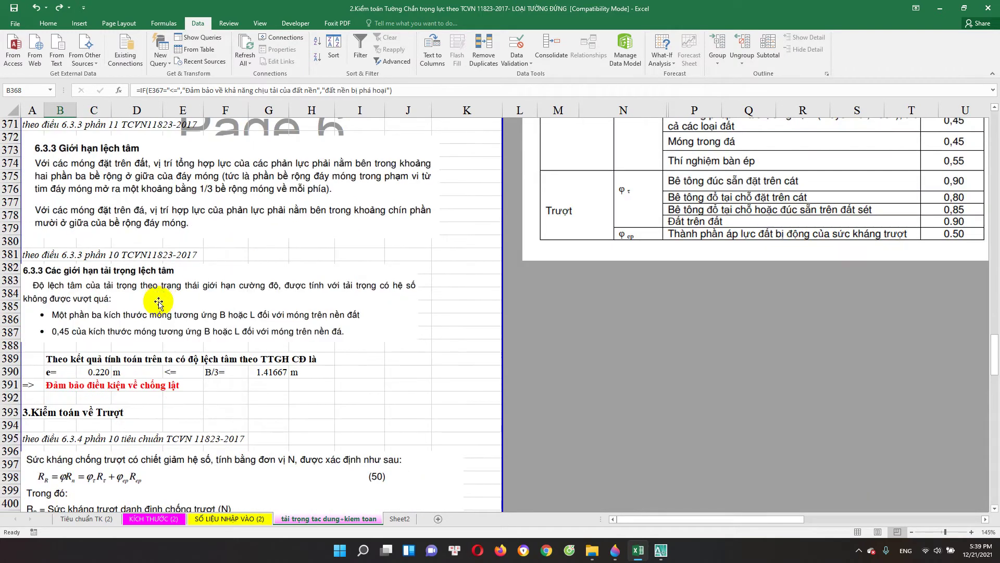
scroll(158, 302, "down", 2)
left_click(94, 305)
left_click(102, 293)
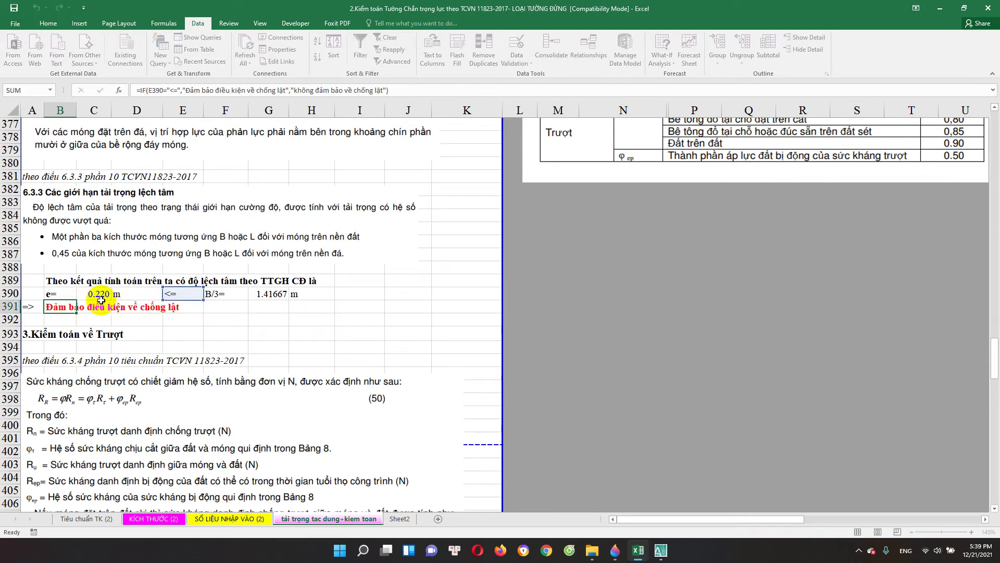
double_click(107, 294)
key("Escape")
scroll(149, 295, "up", 3)
scroll(177, 256, "up", 1)
scroll(177, 255, "down", 3)
double_click(269, 333)
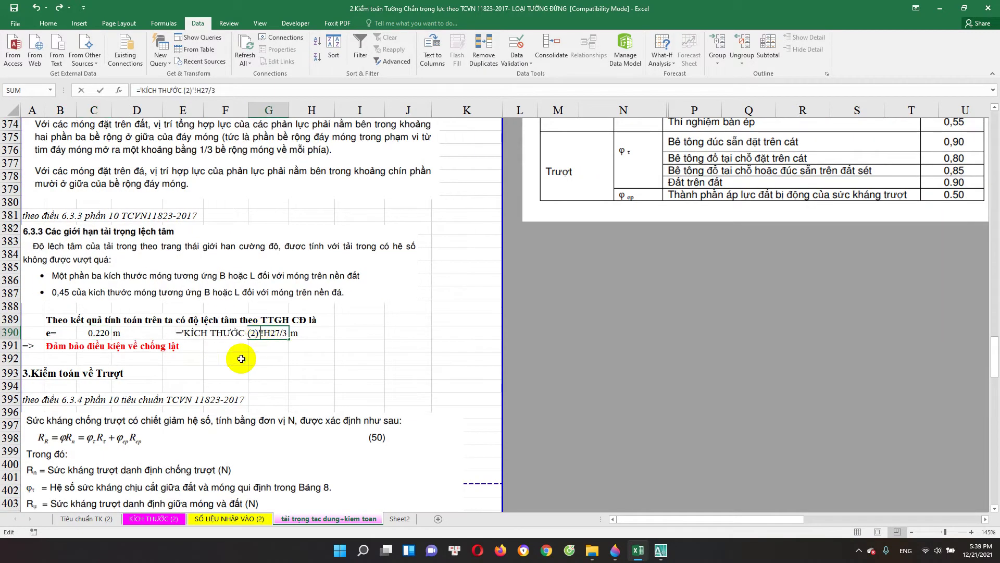
key("Escape")
scroll(208, 365, "down", 3)
scroll(177, 380, "down", 3)
scroll(157, 338, "down", 3)
scroll(126, 371, "down", 3)
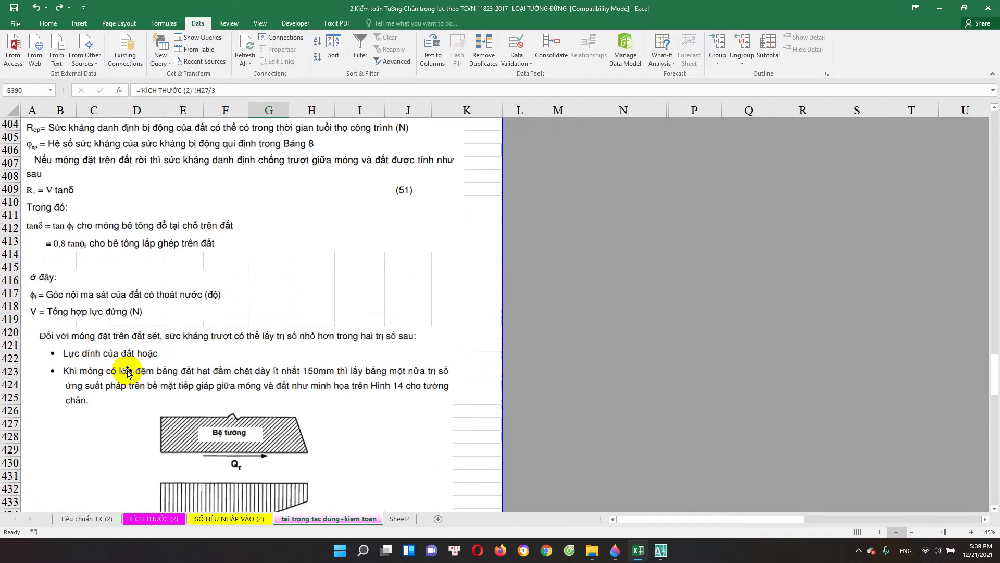
scroll(127, 375, "down", 5)
scroll(133, 374, "down", 5)
scroll(139, 320, "down", 2)
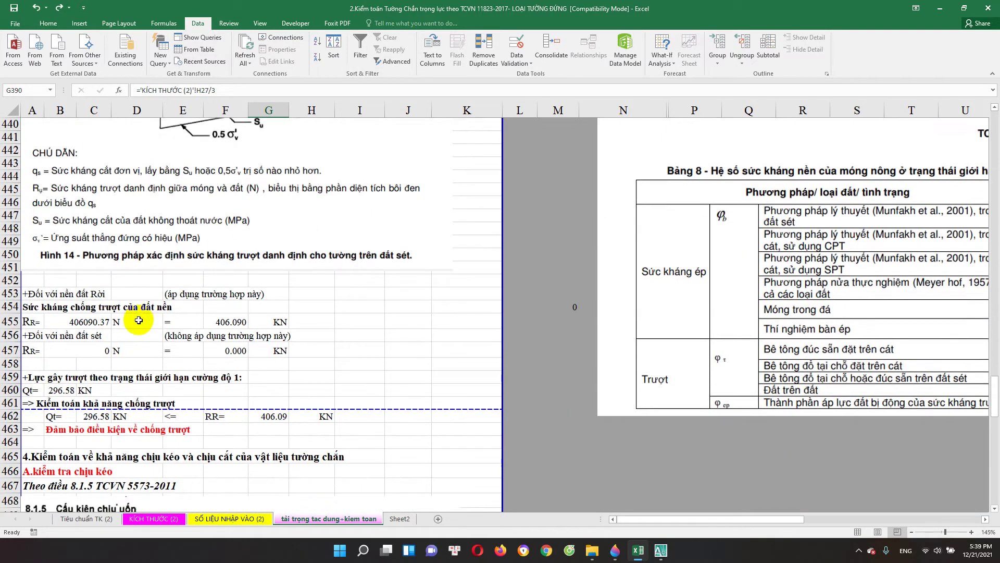
scroll(192, 289, "down", 1)
left_click(110, 288)
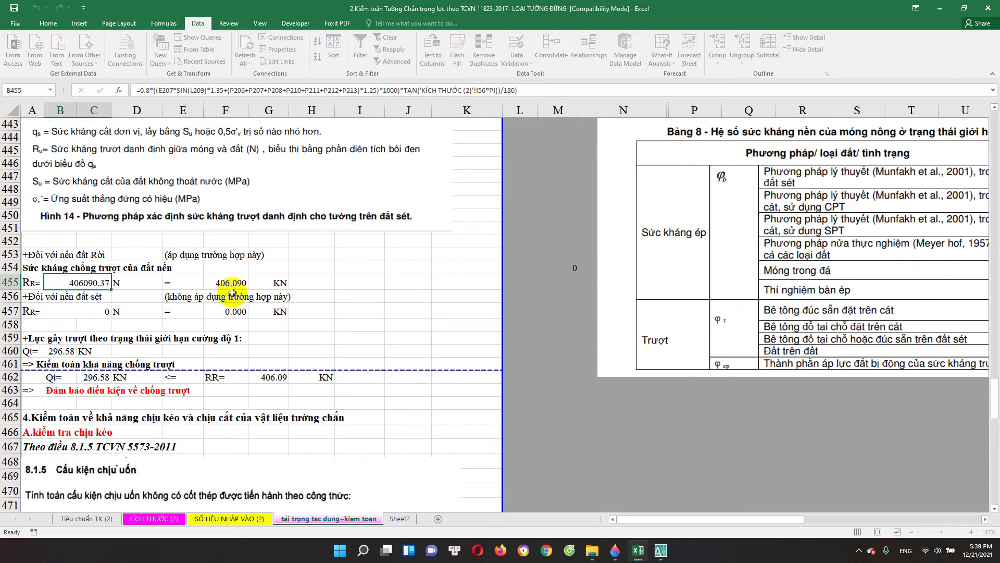
double_click(225, 283)
double_click(96, 282)
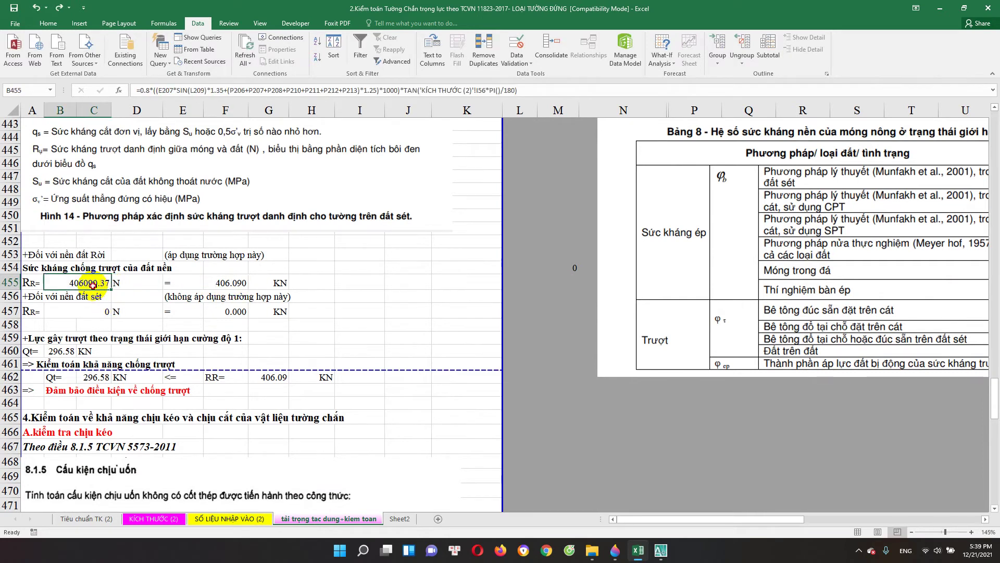
key("Escape")
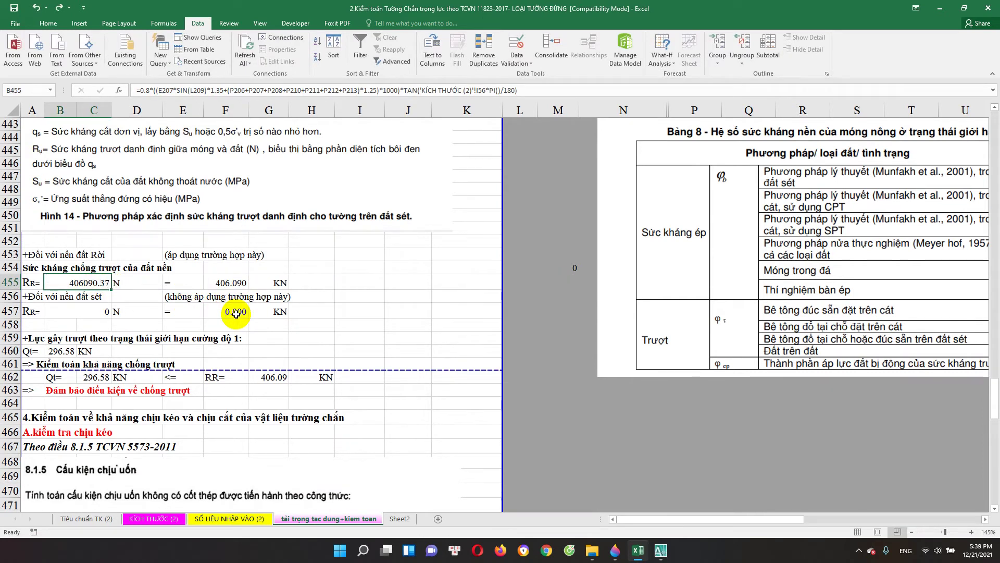
scroll(84, 311, "down", 1)
left_click(62, 312)
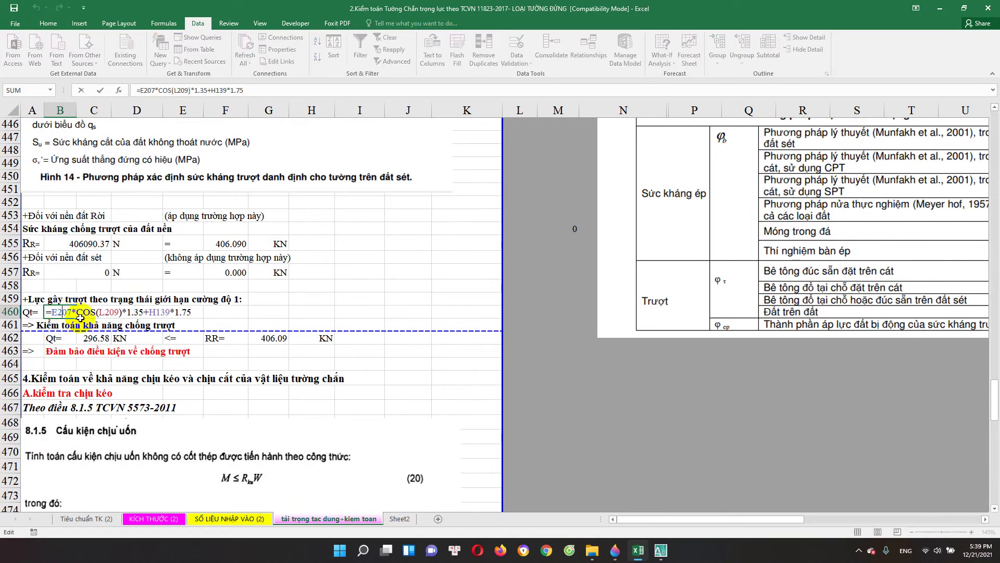
left_click(101, 244)
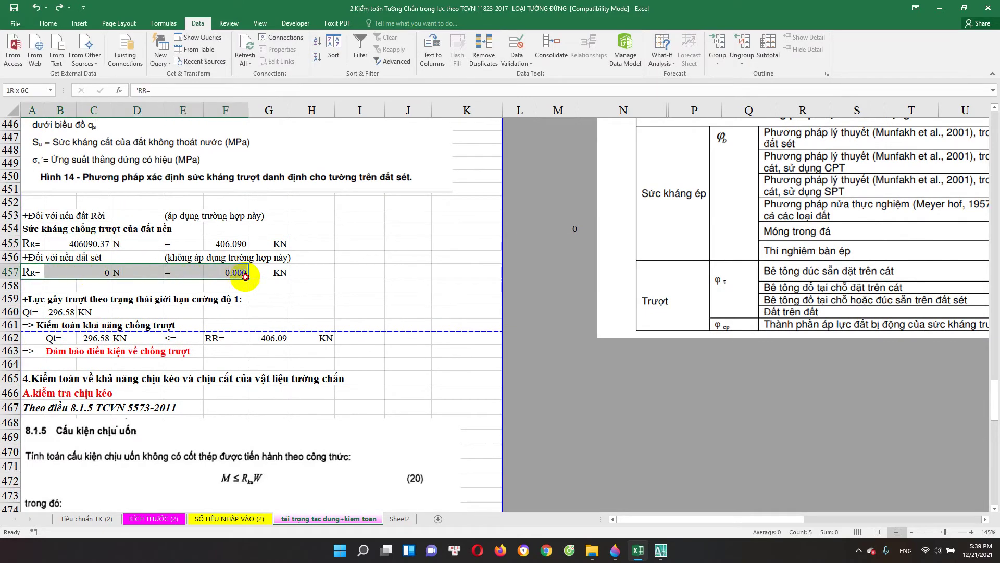
double_click(93, 272)
key("Escape")
left_click(91, 254)
left_click(86, 242)
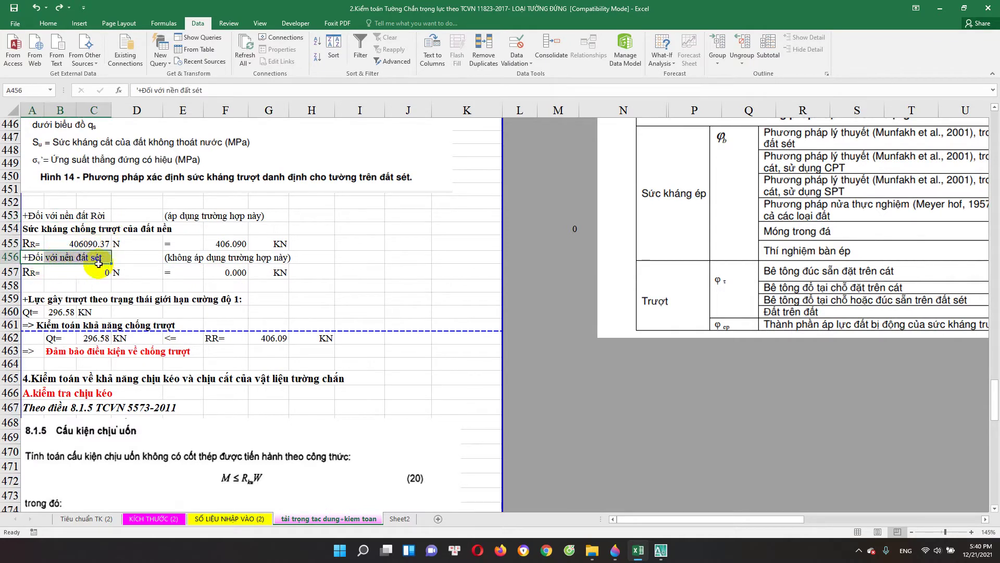
left_click(83, 268)
mouse_move(33, 256)
left_mouse_down()
mouse_move(97, 256)
mouse_move(117, 269)
left_mouse_up()
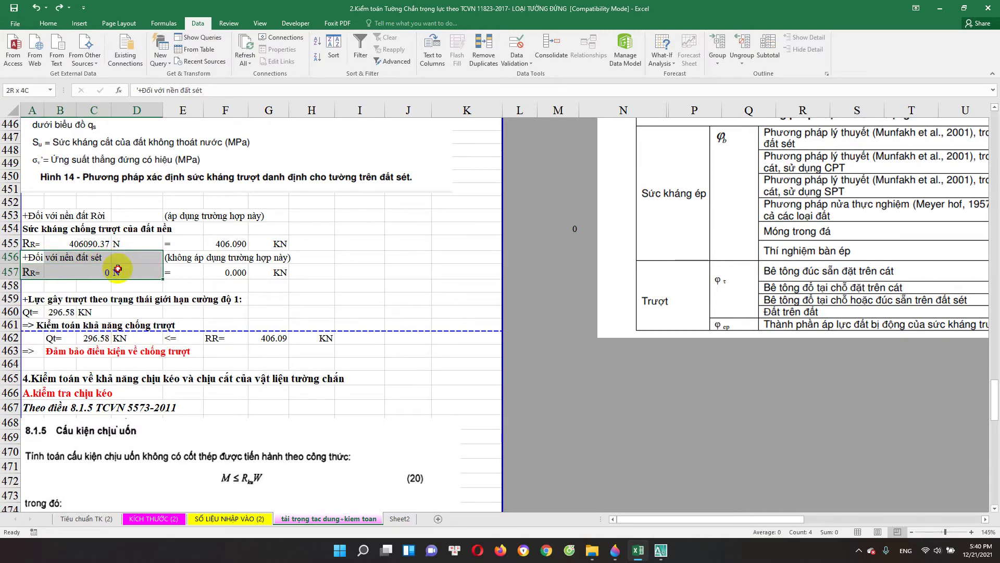
scroll(107, 272, "up", 1)
double_click(96, 311)
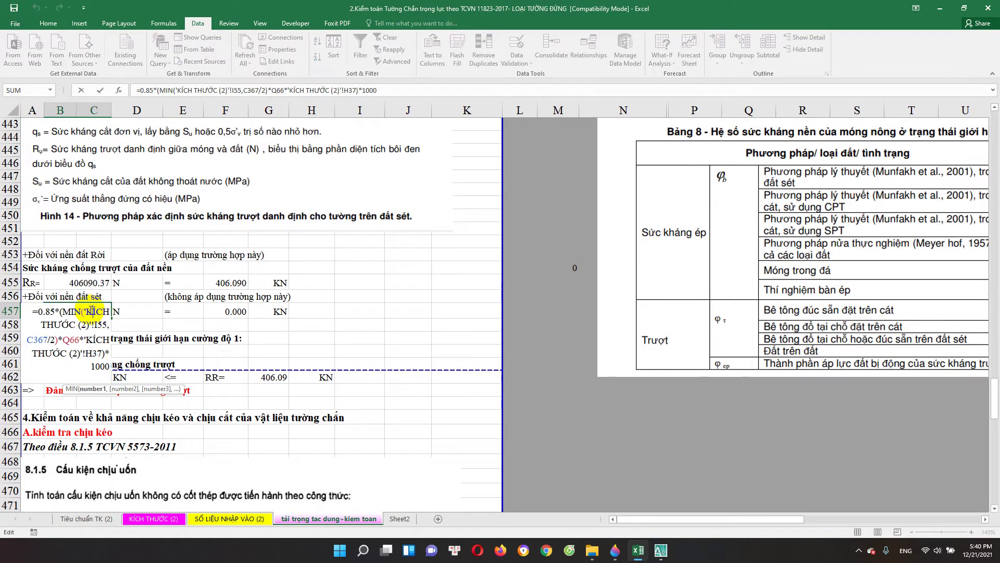
key("Escape")
double_click(89, 311)
key("Escape")
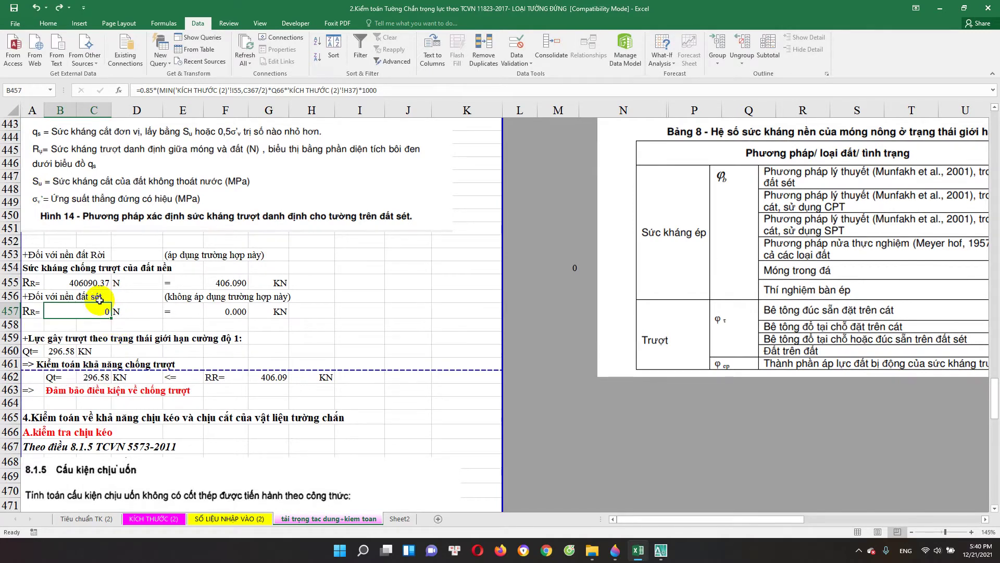
left_click(99, 283)
scroll(99, 341, "down", 1)
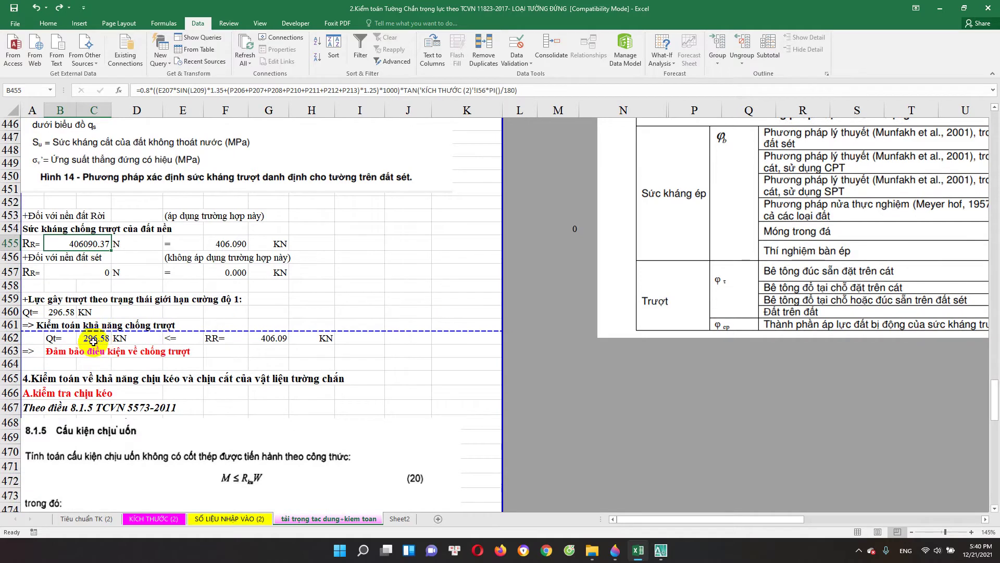
double_click(258, 339)
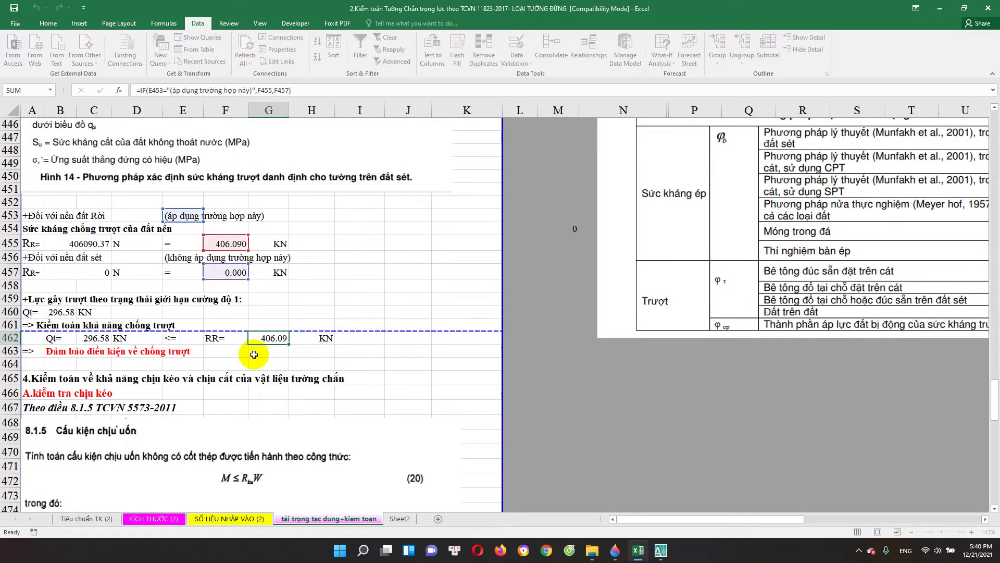
key("Escape")
scroll(253, 354, "down", 4)
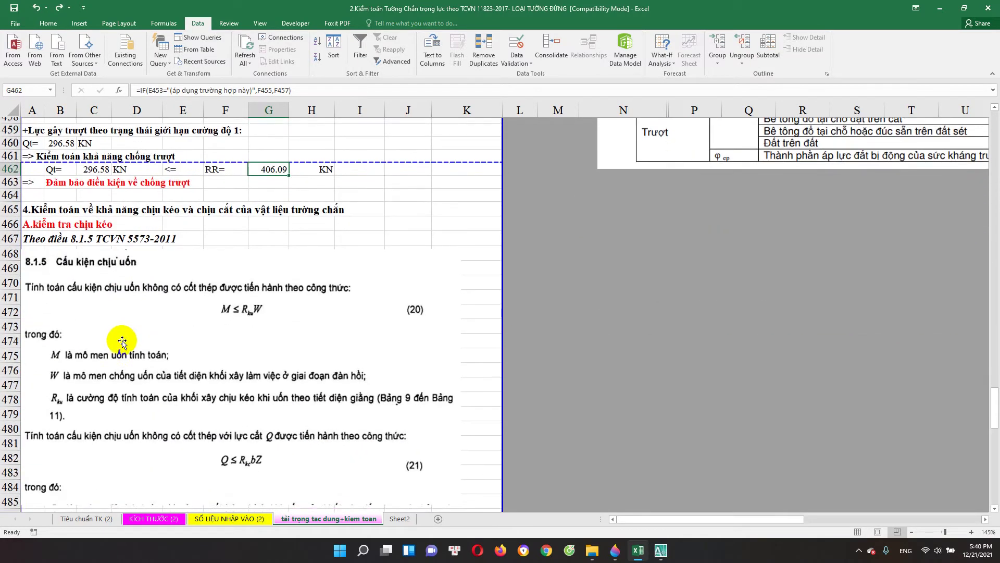
Inspect the section 1-1 shear force formula in the stress table.
scroll(122, 341, "down", 5)
scroll(261, 312, "down", 3)
scroll(418, 275, "up", 2)
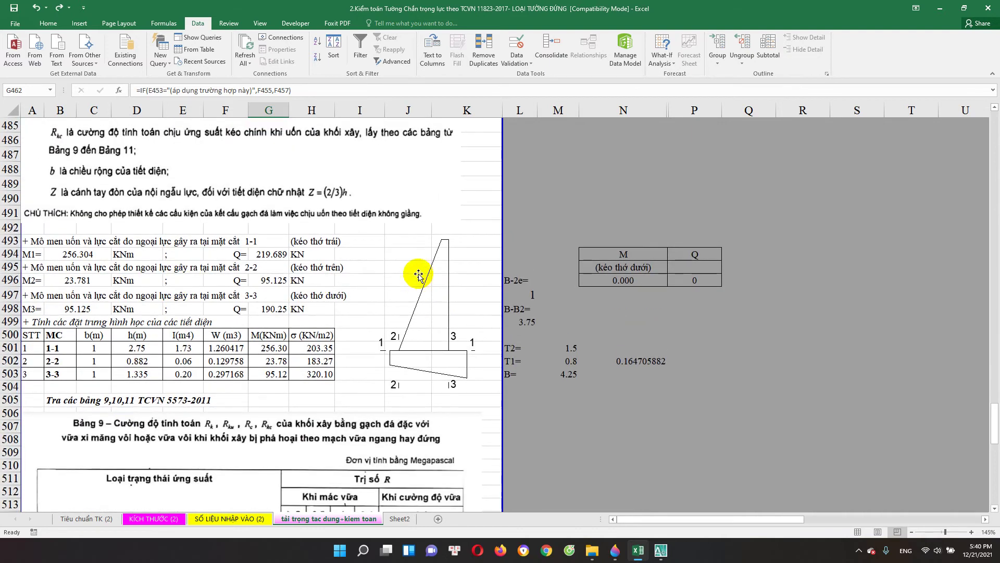
scroll(133, 312, "up", 1)
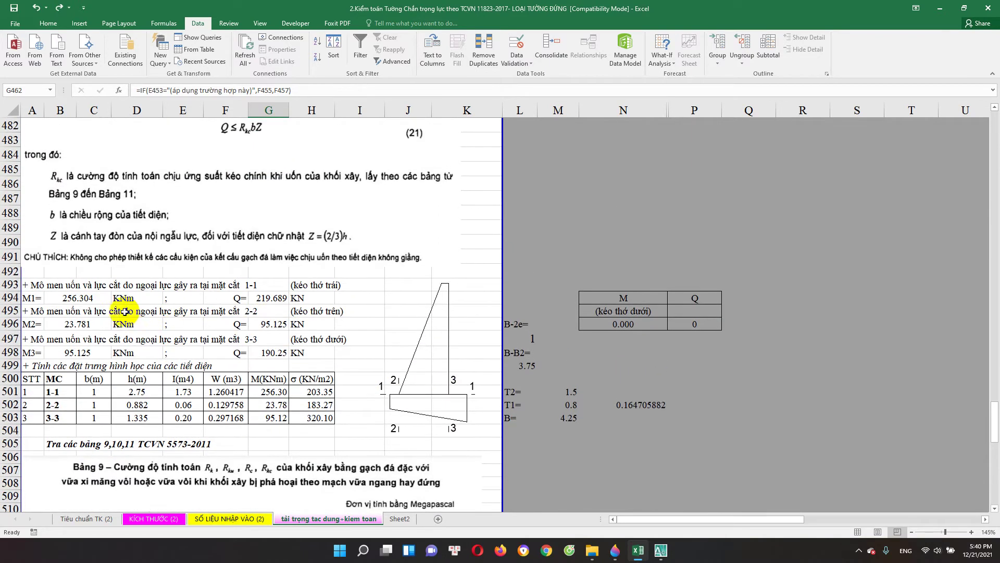
left_click(269, 298)
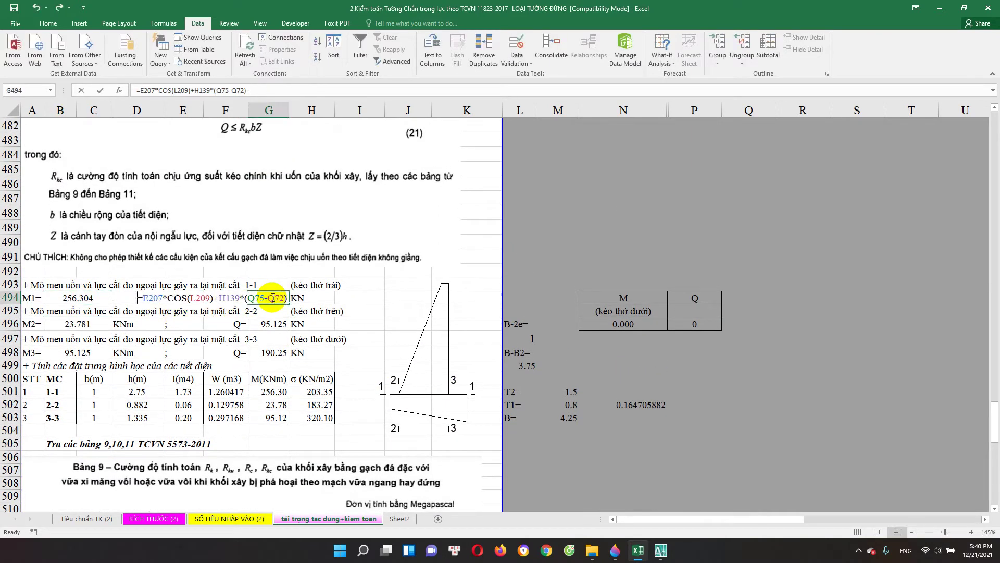
Check the section 2-2 moment source and section 1-1 geometry, moment and stress formulas.
scroll(241, 335, "up", 1)
scroll(218, 323, "up", 8)
scroll(182, 308, "down", 4)
scroll(172, 302, "down", 4)
scroll(198, 297, "down", 2)
scroll(235, 287, "down", 2)
left_click(252, 277)
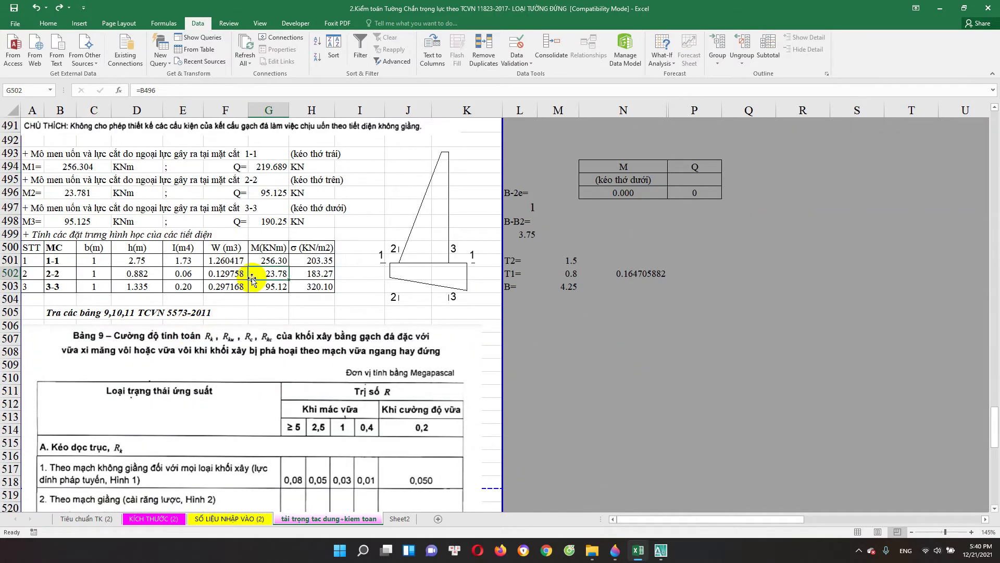
left_click(133, 261)
left_click(267, 261)
left_click(327, 263)
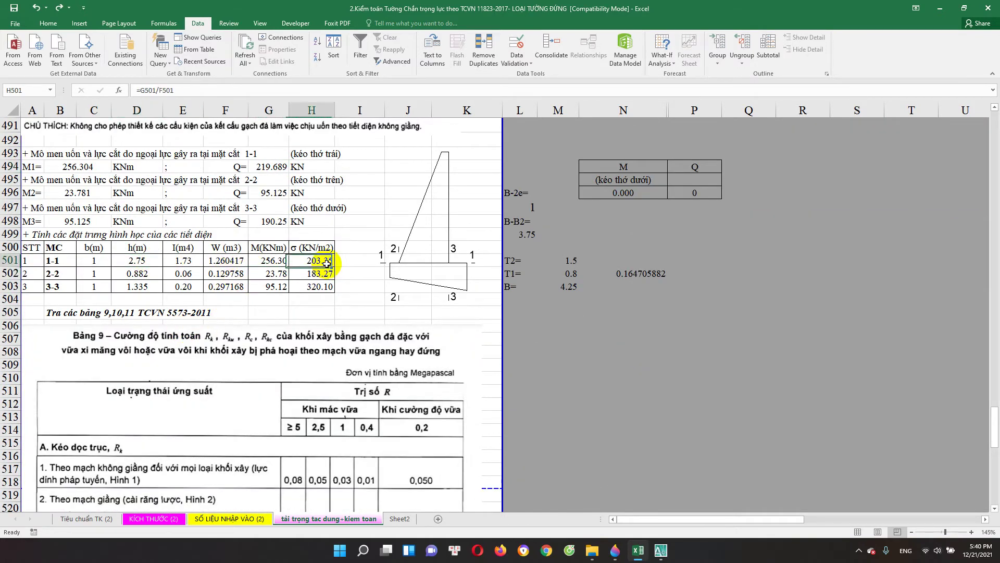
Scroll past Bảng 9 and 10 to the Bảng 11 tension checks at row 576.
scroll(292, 333, "down", 3)
scroll(292, 344, "down", 7)
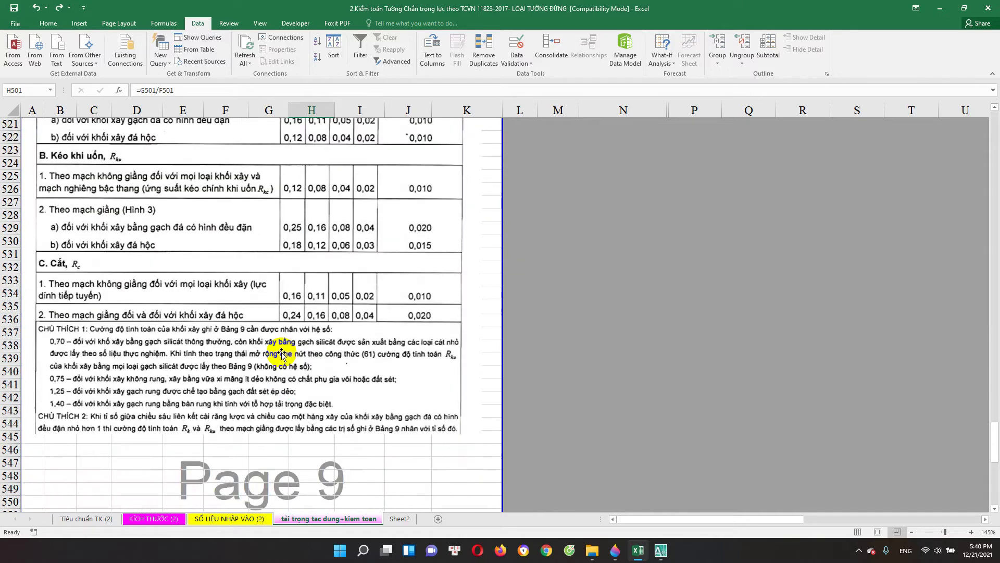
scroll(276, 323, "down", 4)
scroll(257, 293, "down", 4)
scroll(250, 308, "down", 2)
scroll(234, 307, "up", 9)
scroll(182, 308, "up", 3)
scroll(185, 323, "down", 7)
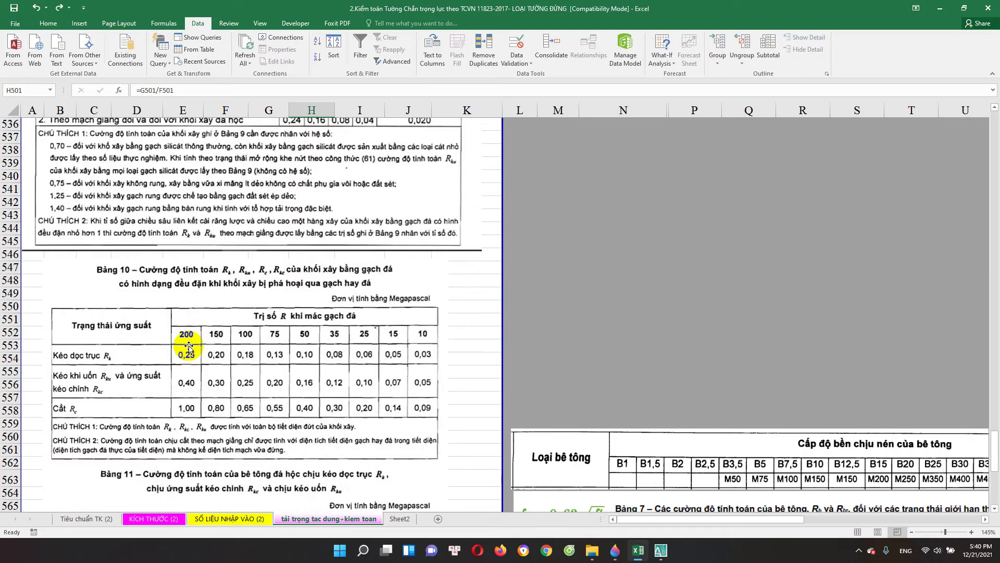
scroll(245, 412, "down", 5)
scroll(219, 396, "down", 1)
scroll(189, 375, "down", 2)
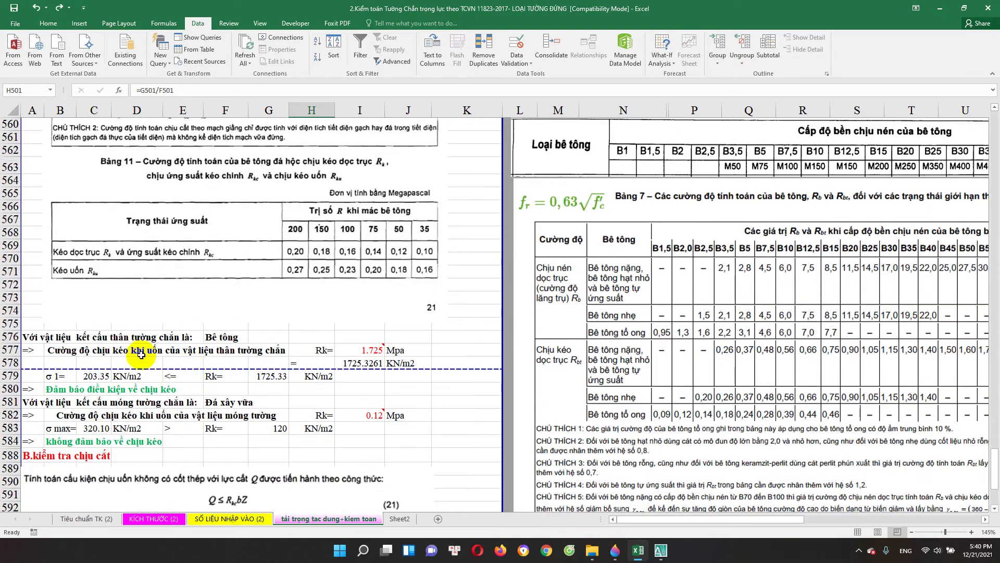
left_click(96, 339)
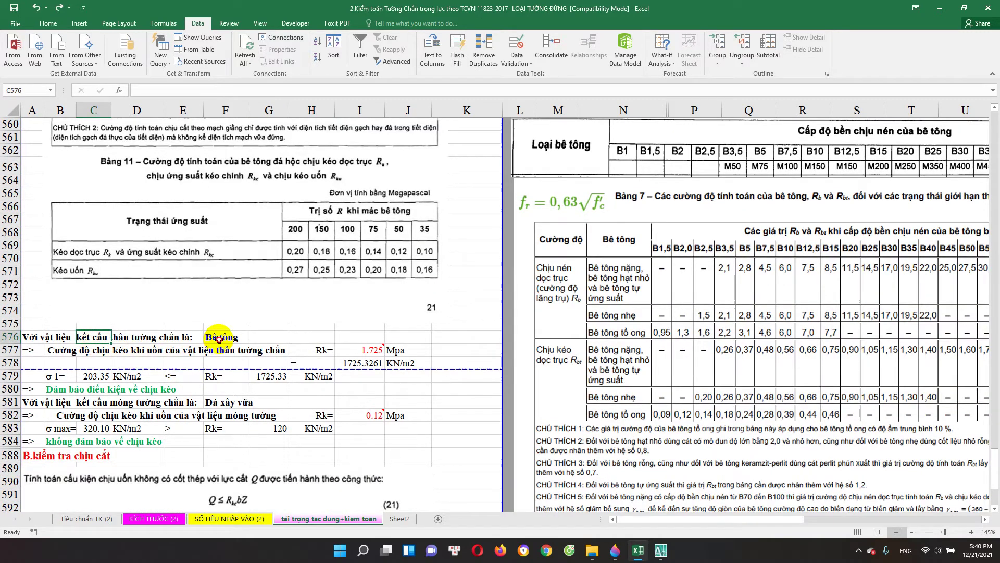
left_click(70, 336)
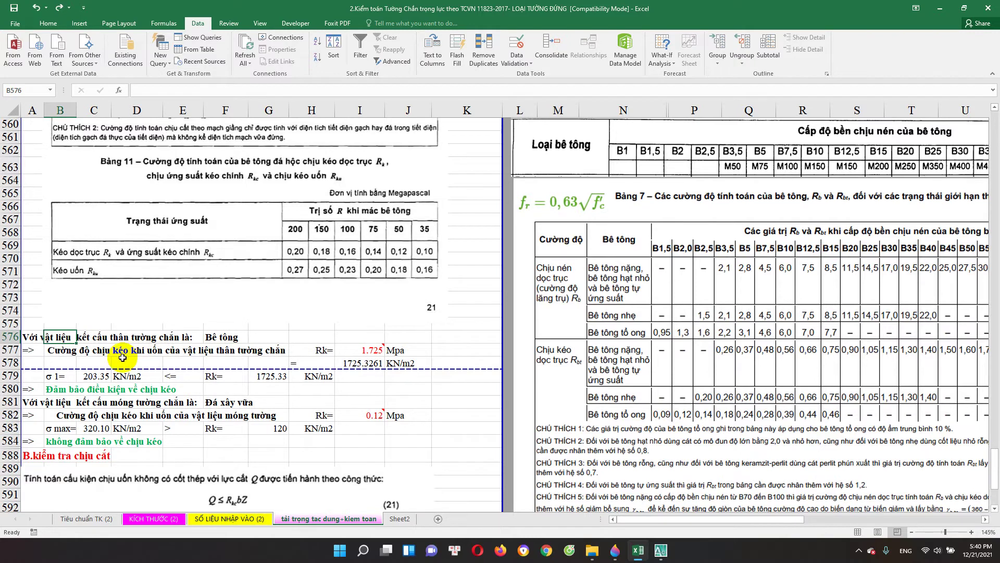
left_click(307, 352)
left_click_drag(61, 338, 215, 340)
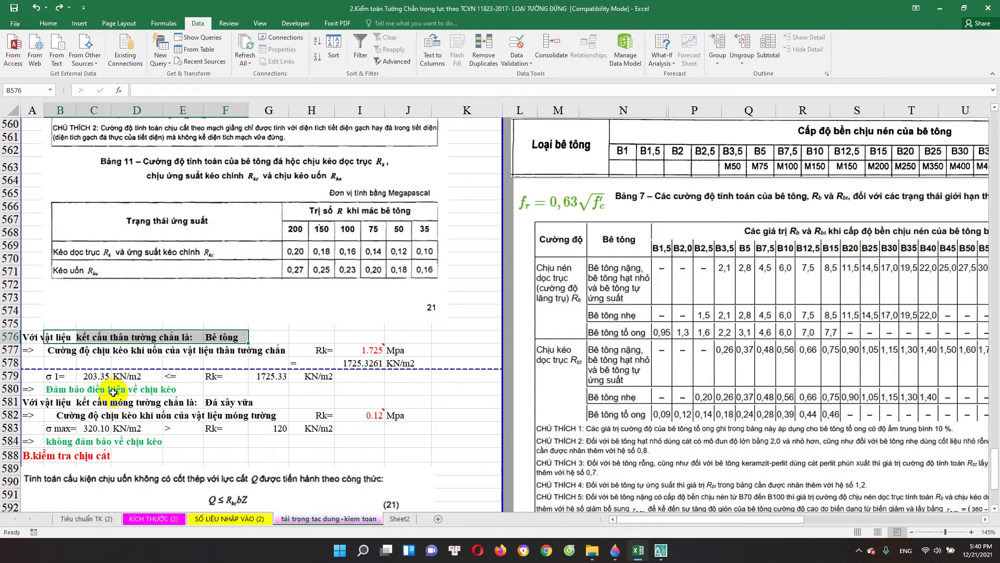
left_click_drag(83, 407, 227, 404)
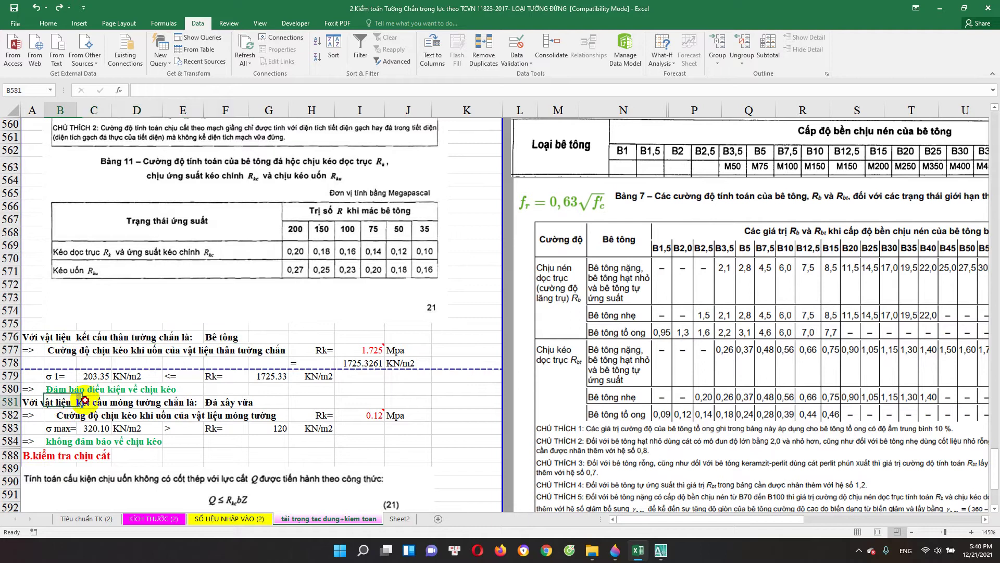
double_click(228, 404)
left_click(221, 337)
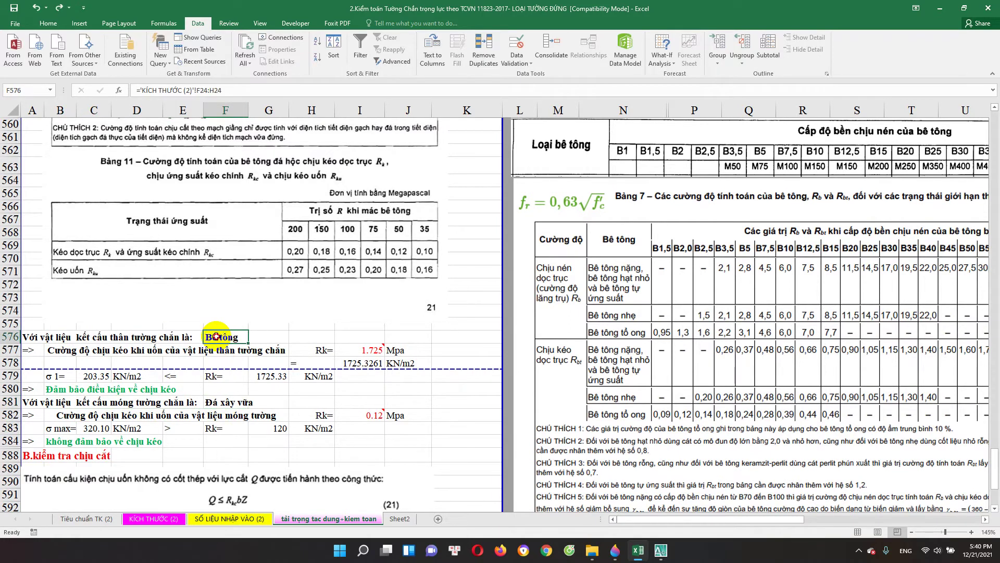
left_click_drag(54, 339, 223, 342)
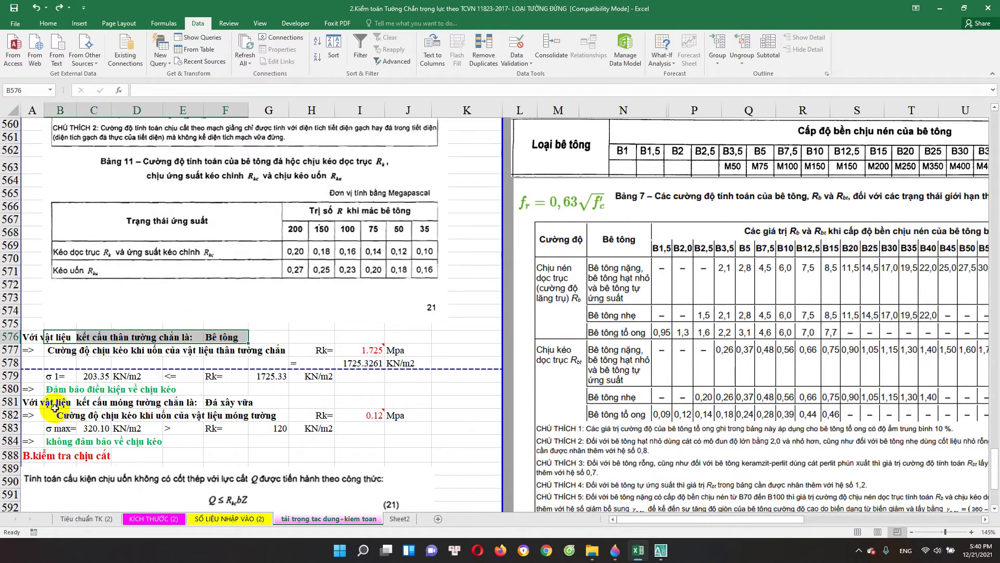
left_click_drag(30, 403, 235, 406)
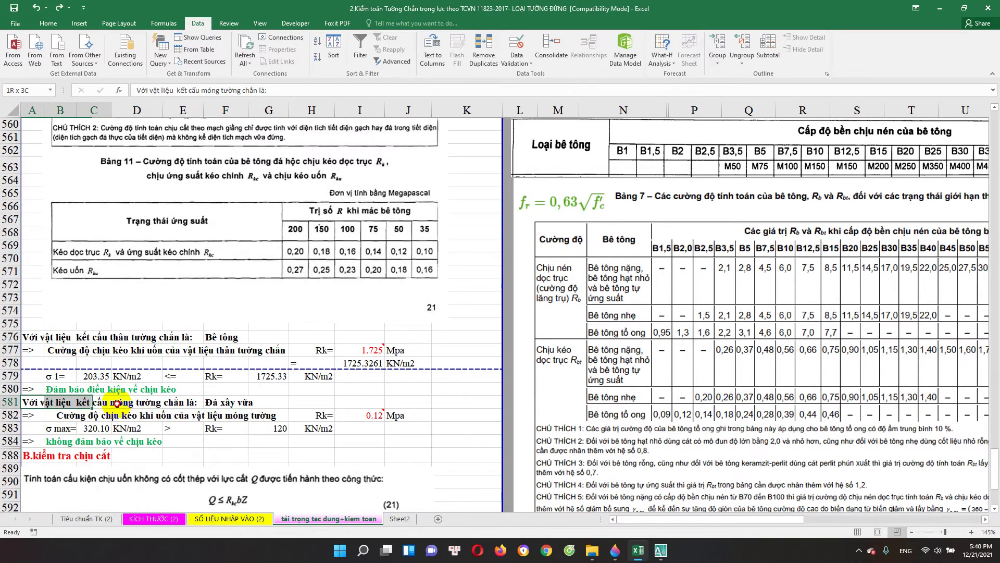
left_click(229, 402)
left_click_drag(109, 333, 263, 336)
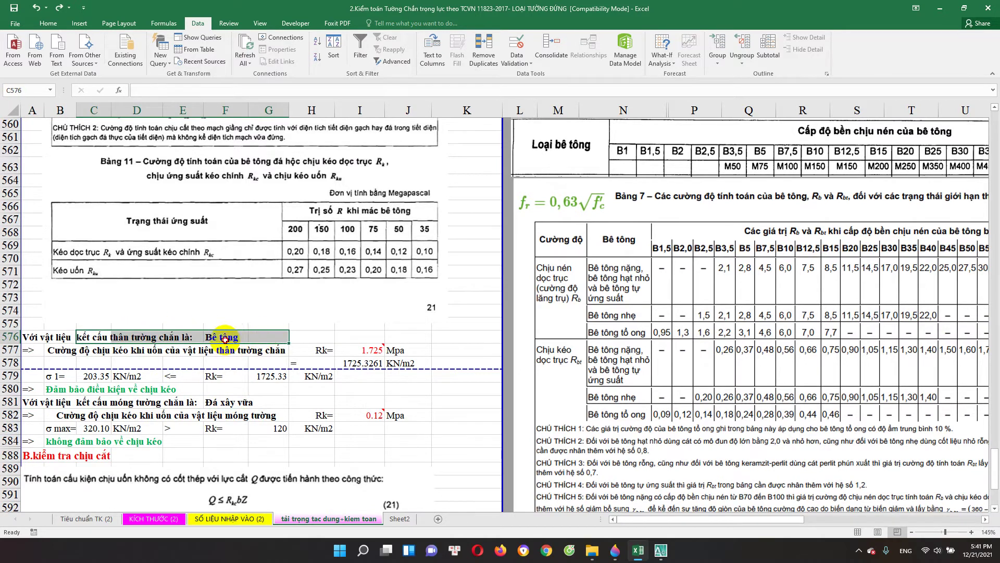
double_click(224, 337)
double_click(231, 404)
key("Escape")
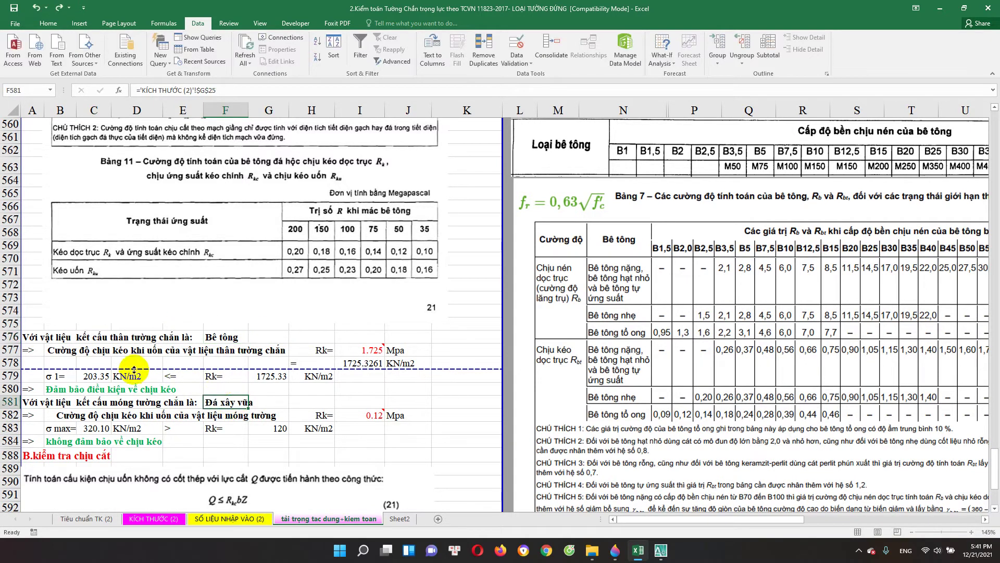
left_click(97, 376)
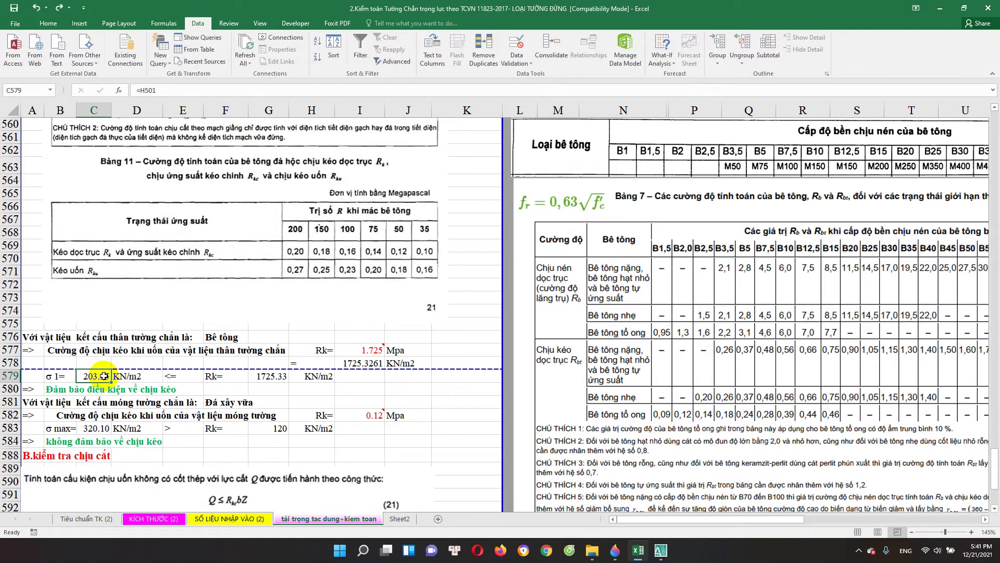
scroll(208, 339, "up", 9)
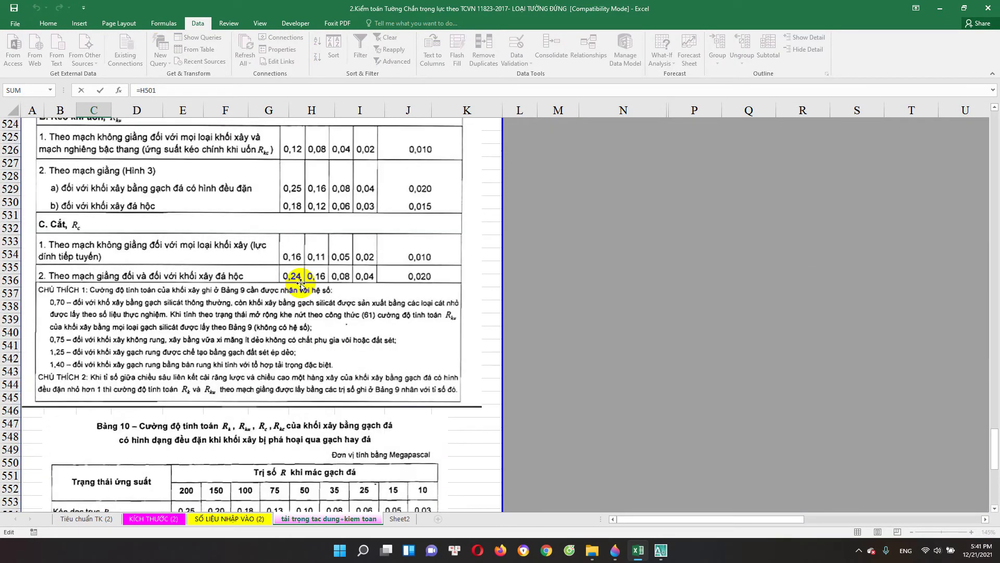
scroll(304, 305, "down", 6)
scroll(307, 307, "up", 1)
scroll(310, 309, "up", 12)
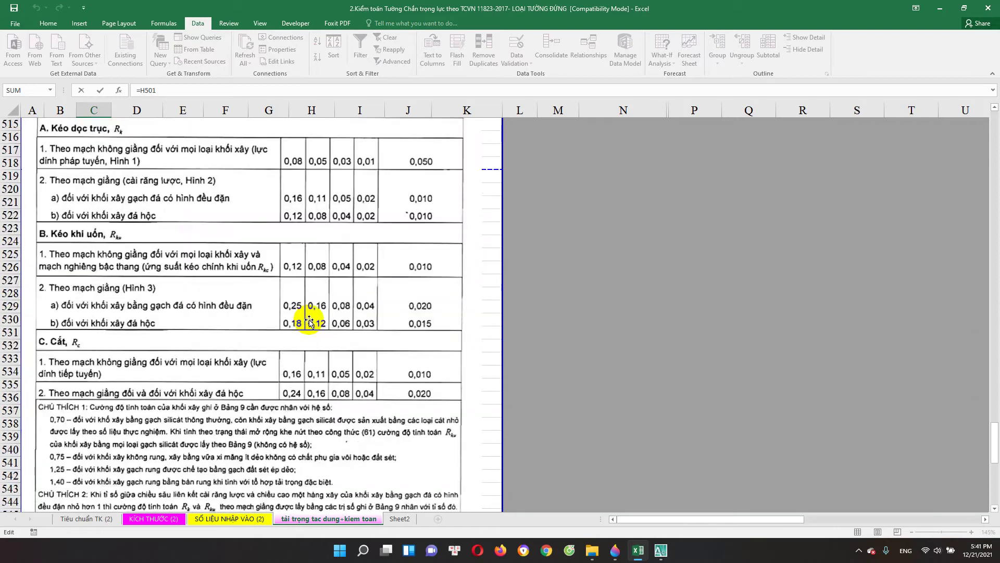
scroll(314, 311, "up", 8)
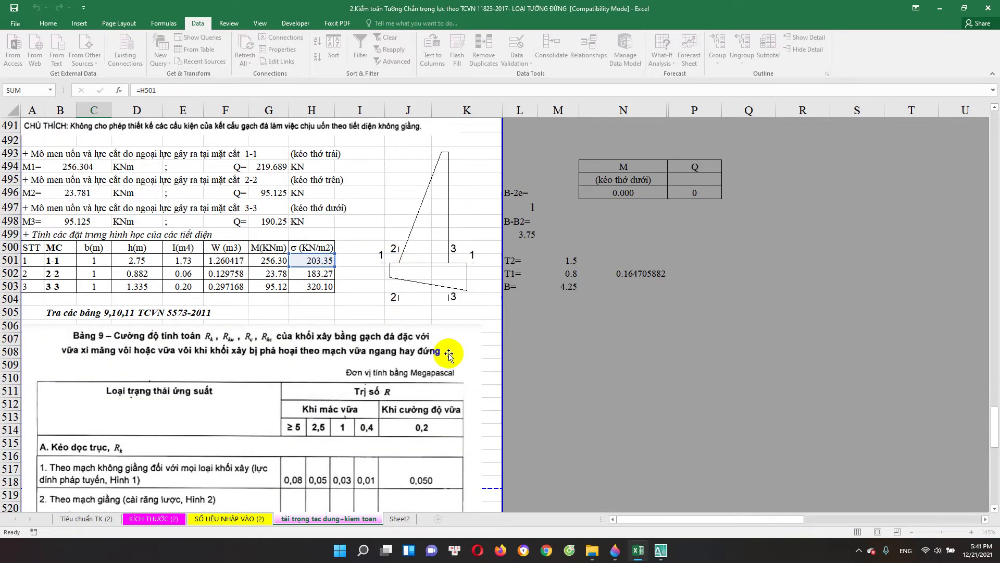
key("ctrl+Return")
scroll(373, 382, "down", 2)
scroll(290, 413, "down", 2)
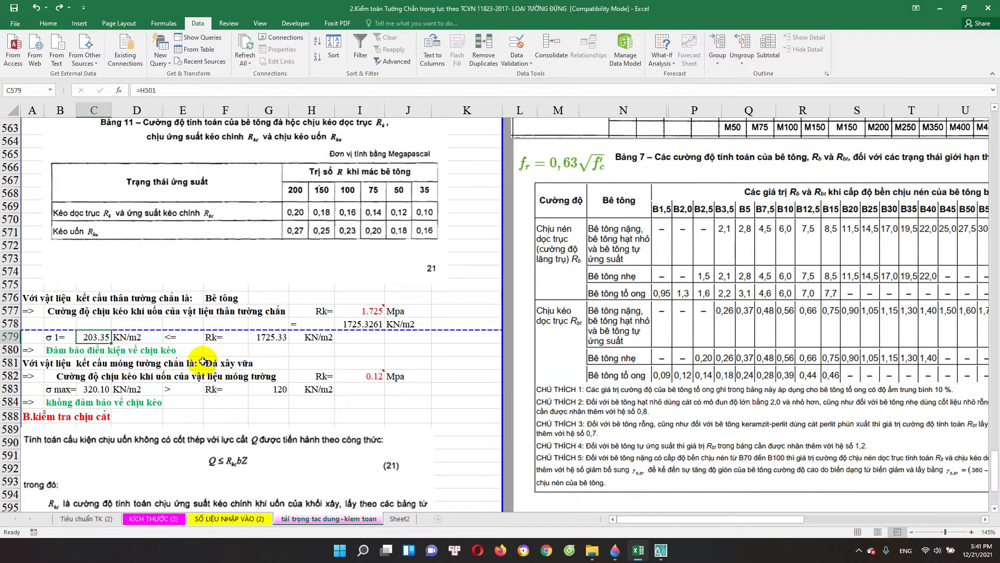
scroll(203, 362, "down", 1)
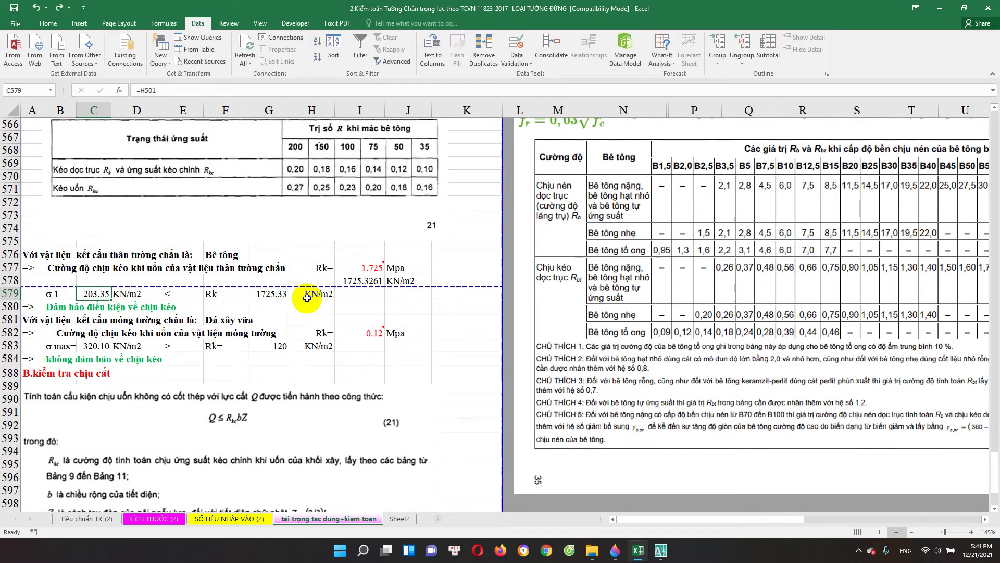
left_click(360, 281)
Examine the wall-body Rk formula in I577 and glance at the KÍCH THƯỚC (2) sheet.
key("F2")
double_click(368, 264)
scroll(372, 296, "up", 2)
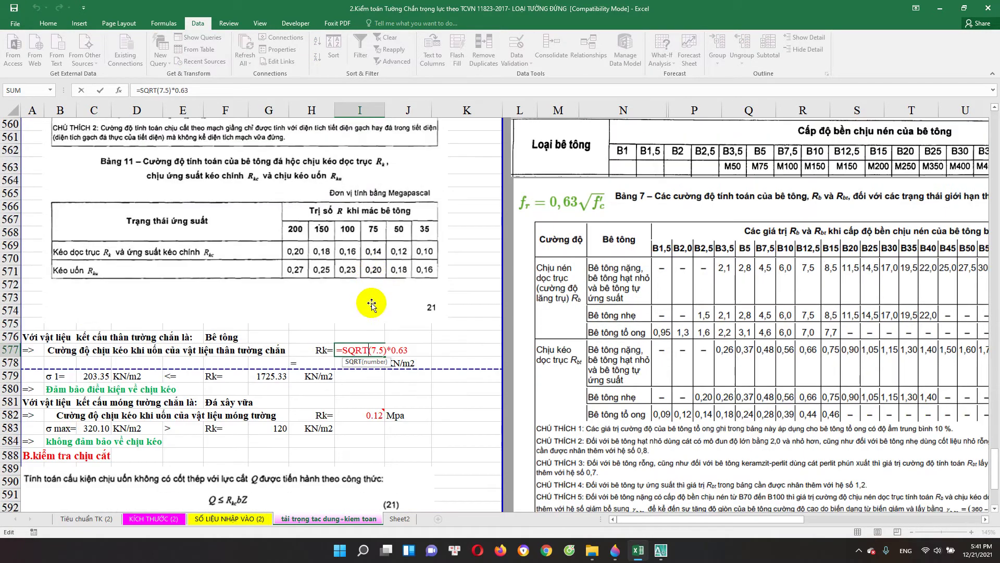
left_click_drag(66, 350, 260, 363)
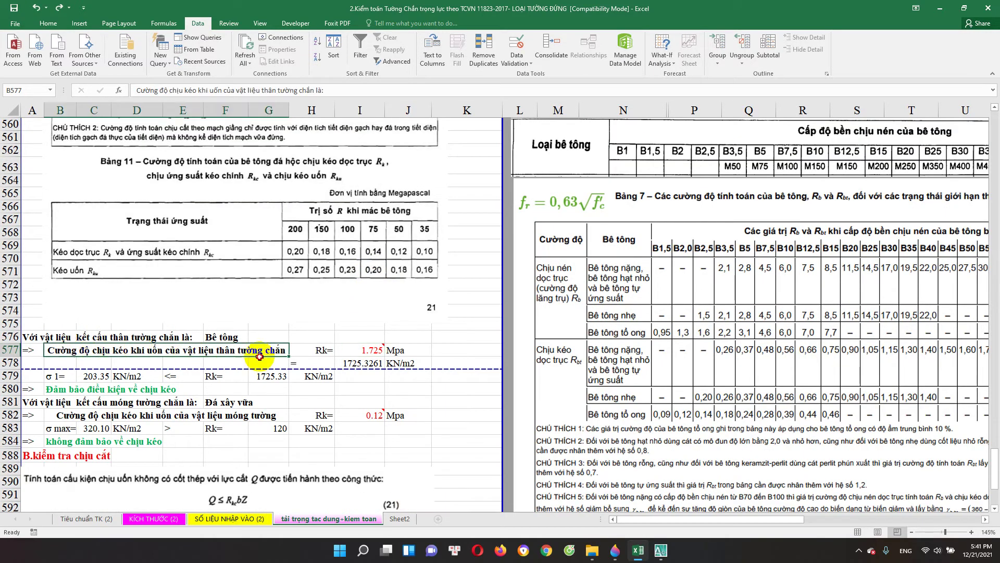
left_click(154, 518)
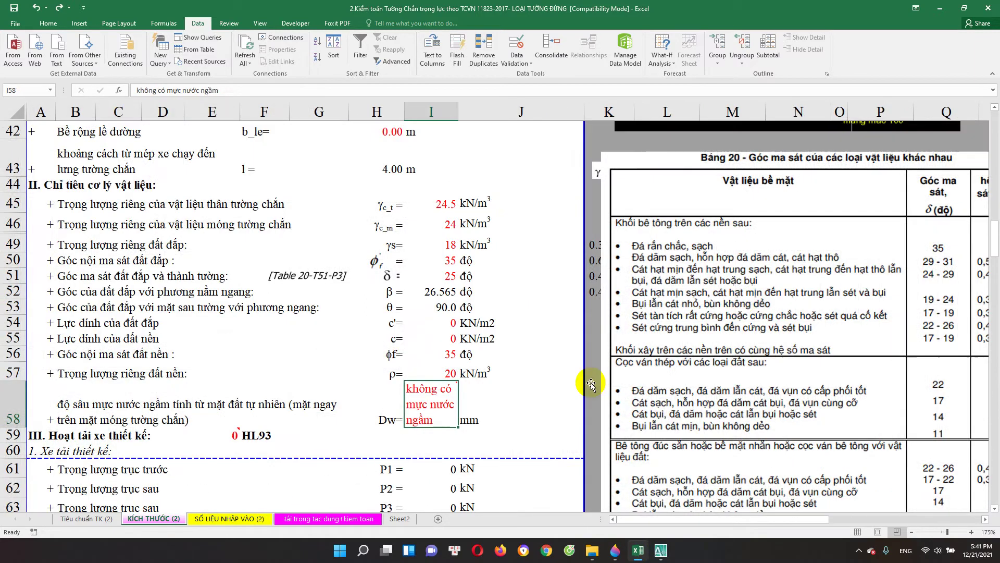
scroll(723, 310, "up", 3)
scroll(723, 310, "up", 3)
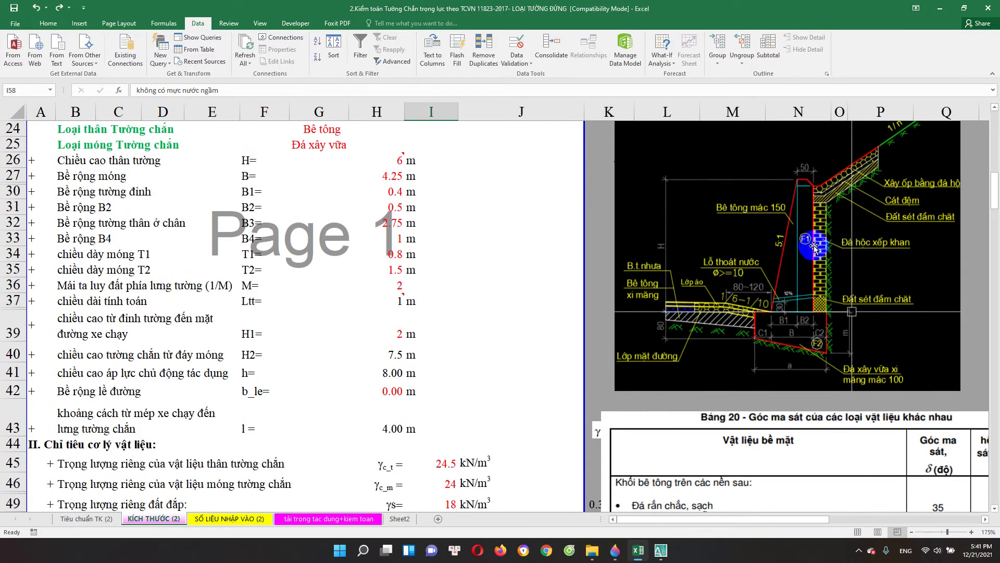
left_click(307, 519)
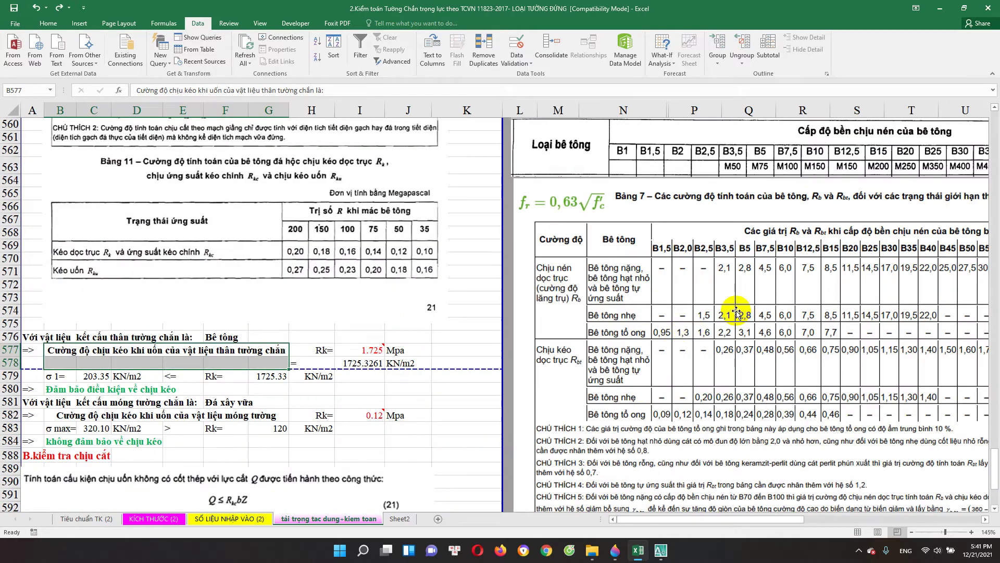
scroll(828, 249, "up", 2)
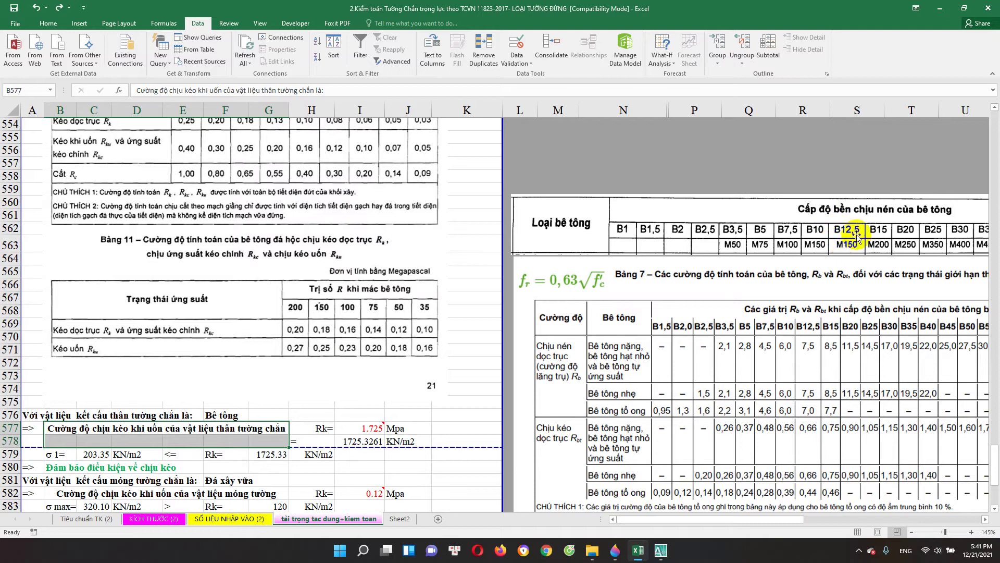
scroll(838, 268, "down", 2)
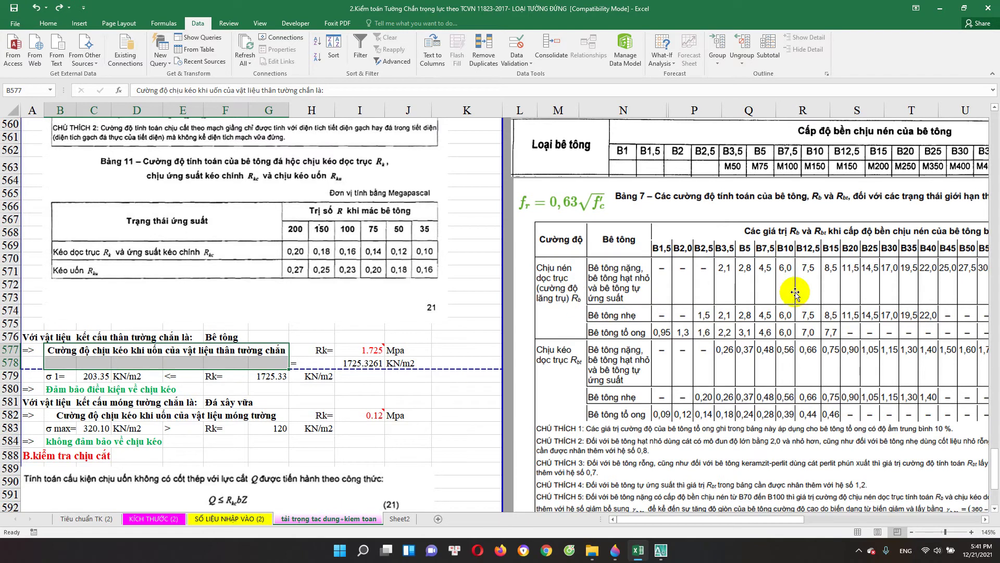
Review the Bảng 11 table and the tensile strength formula, leaving 1.725 Mpa unchanged.
left_click(367, 312)
scroll(520, 250, "up", 1)
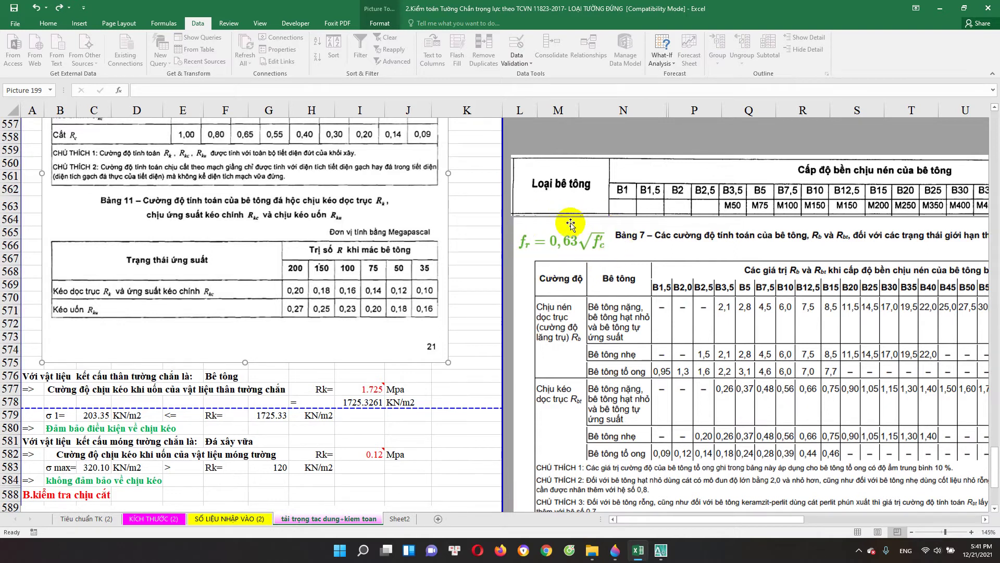
scroll(598, 241, "down", 2)
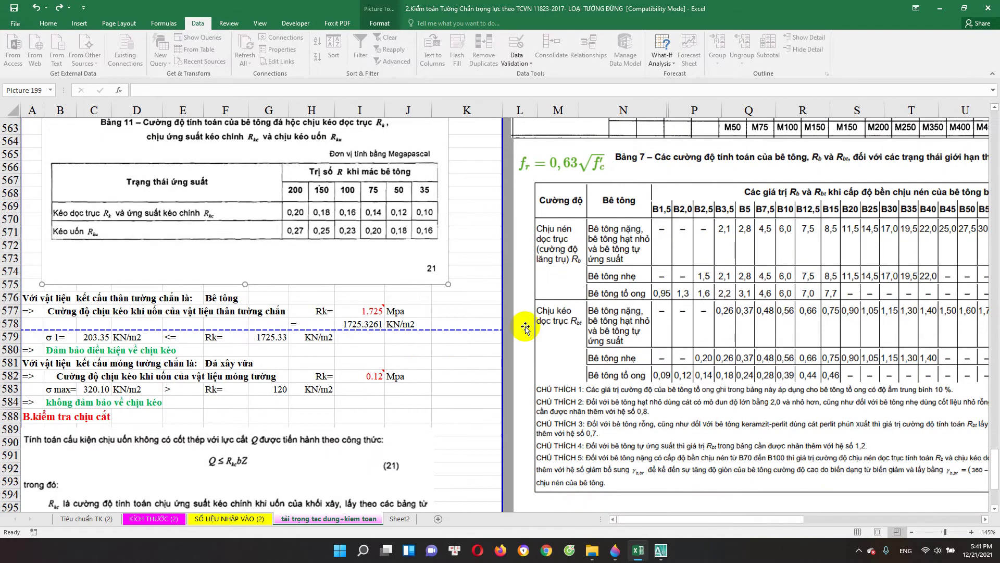
double_click(375, 310)
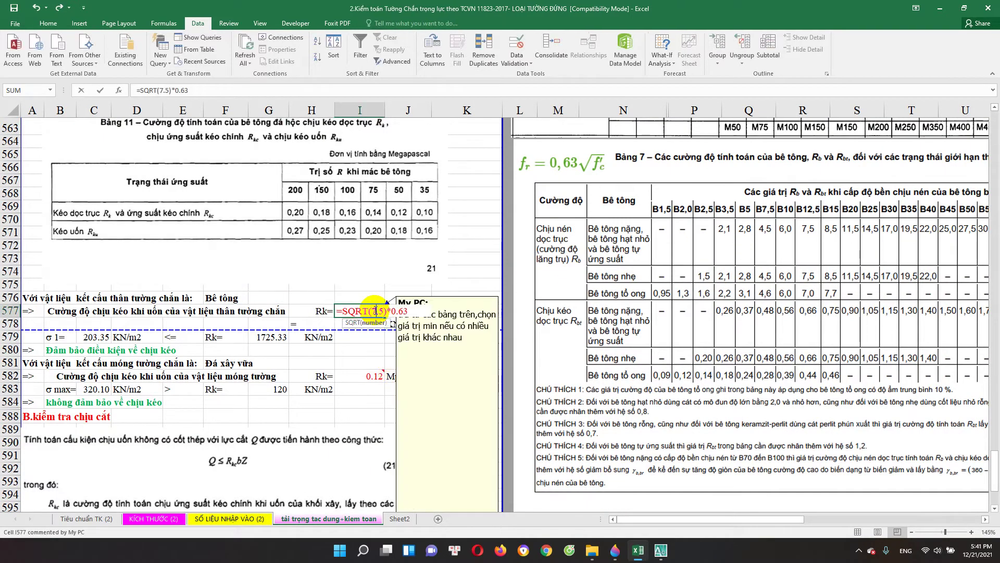
key("Escape")
Check the input sheets, then recommit =SQRT(7.5)*0.63 in the wall Rk cell.
left_click(173, 521)
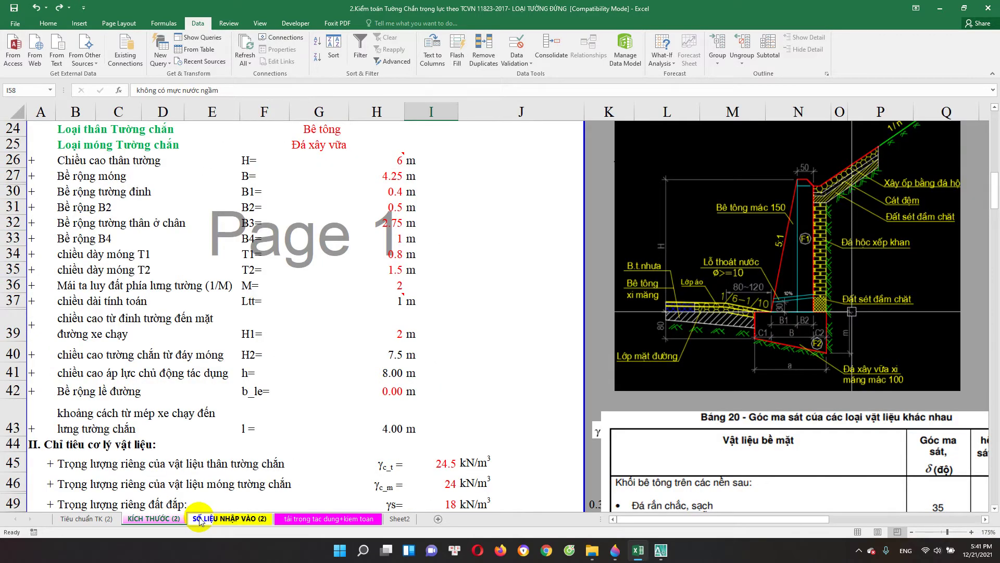
left_click(203, 518)
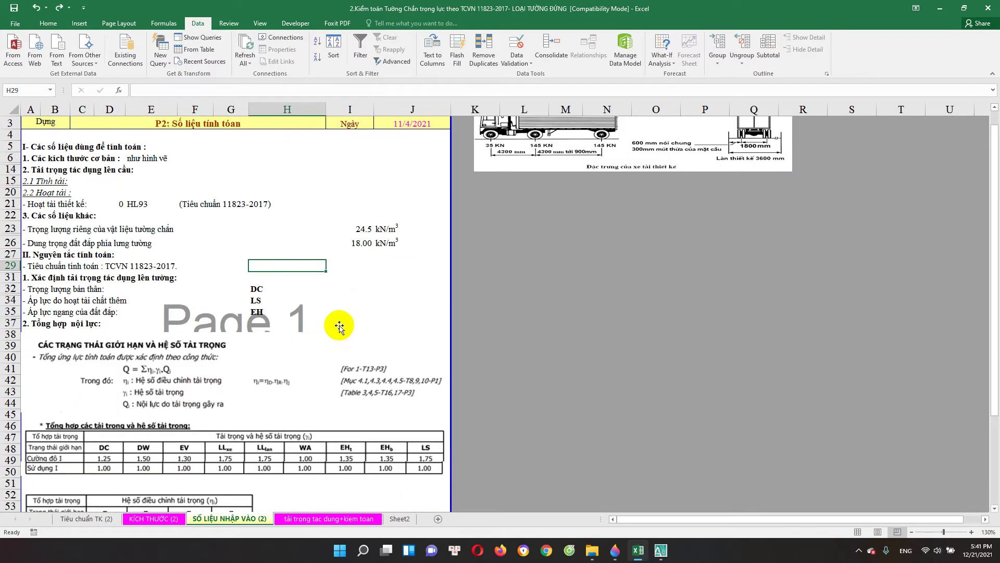
left_click(294, 519)
double_click(370, 312)
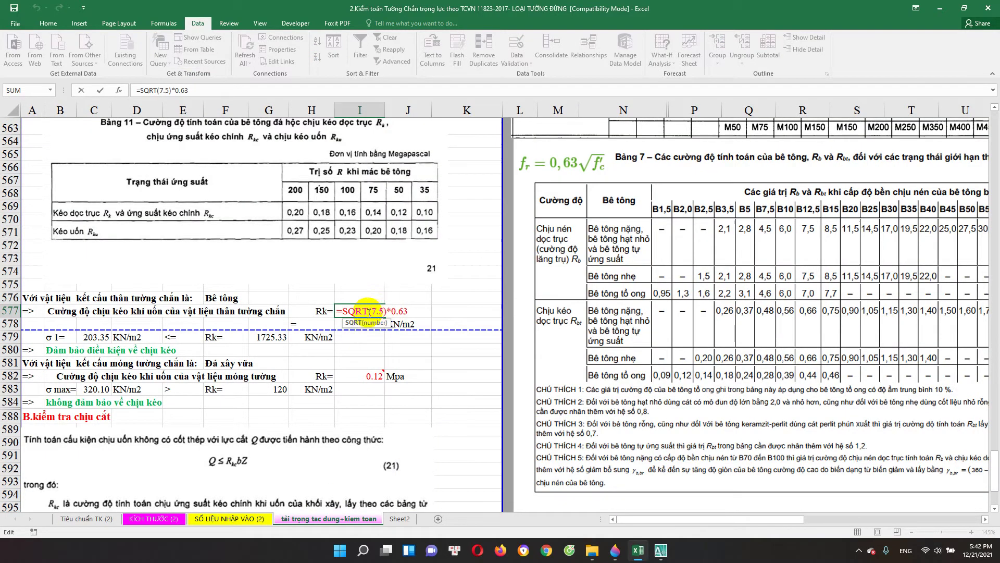
left_click(363, 311)
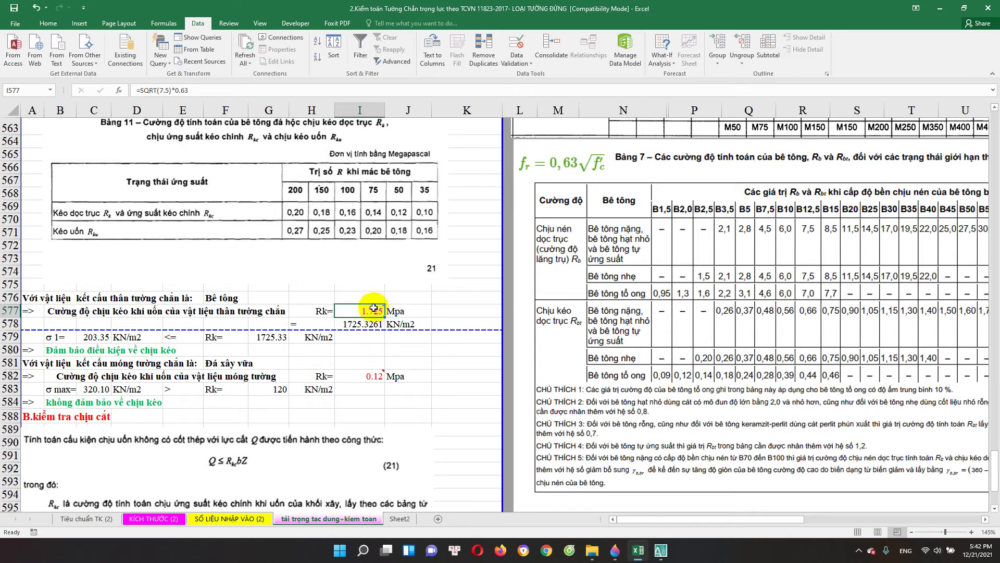
mouse_move(368, 311)
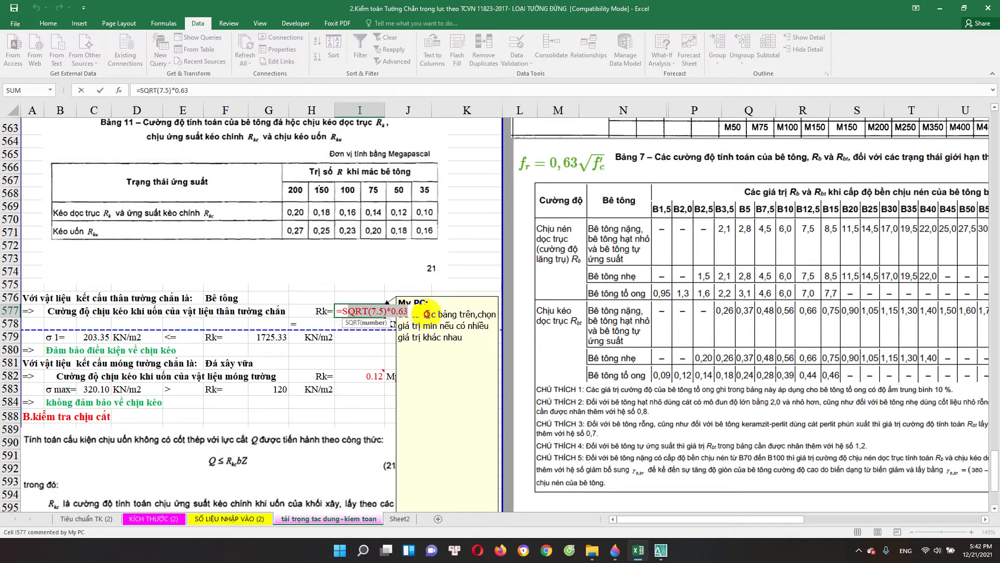
left_click(357, 313)
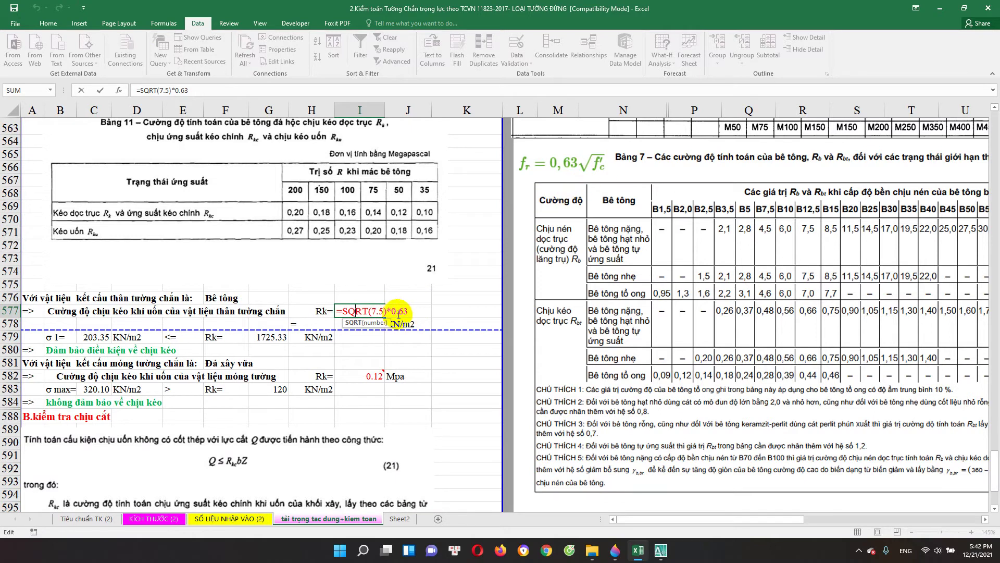
key("ctrl+Return")
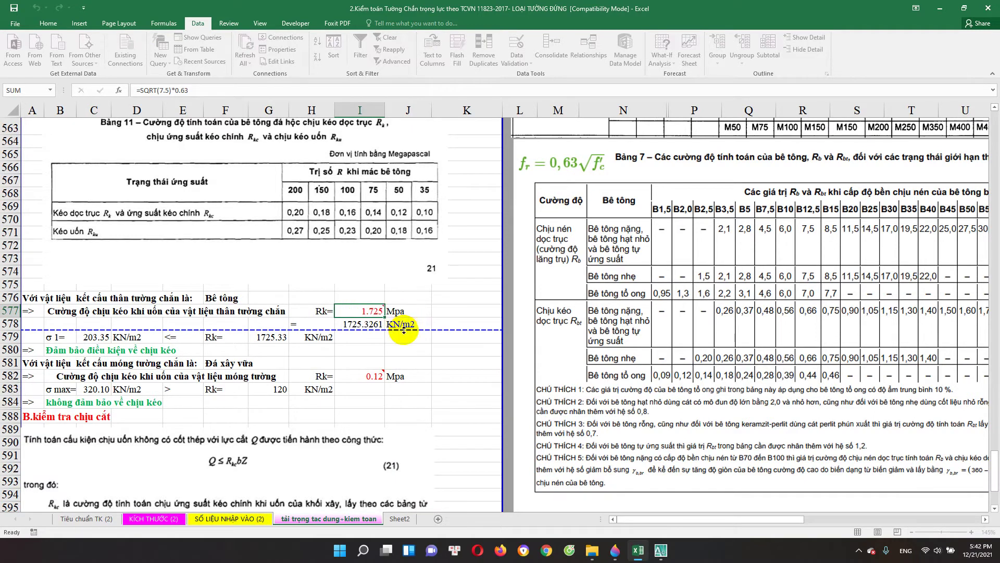
left_click(460, 297)
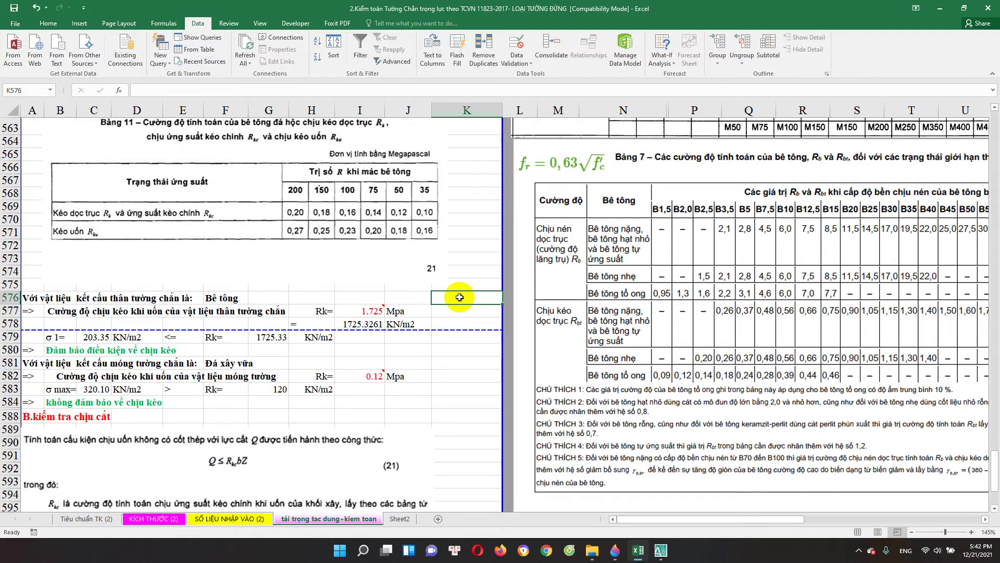
type("=0.66")
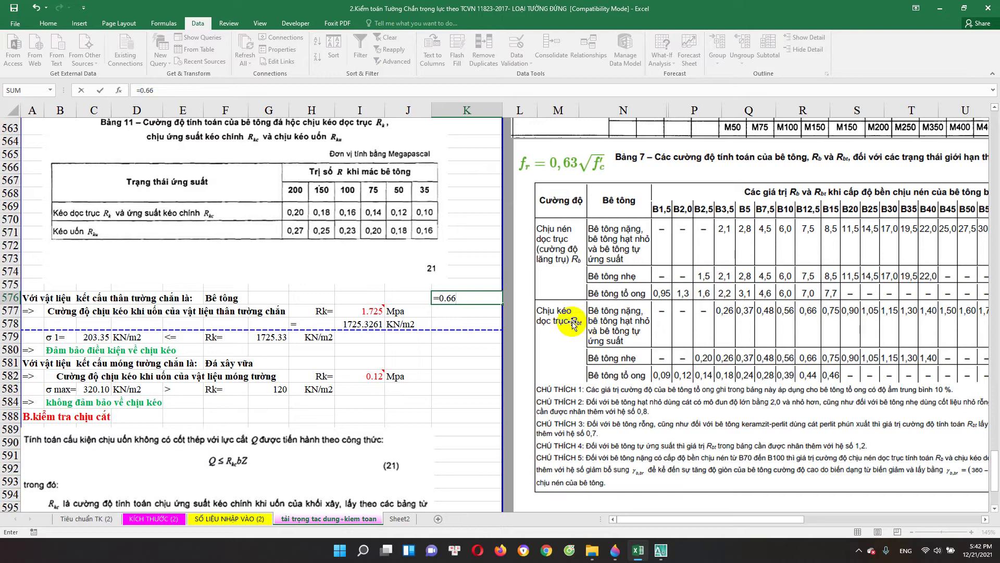
type("/")
key("Return")
left_click(477, 296)
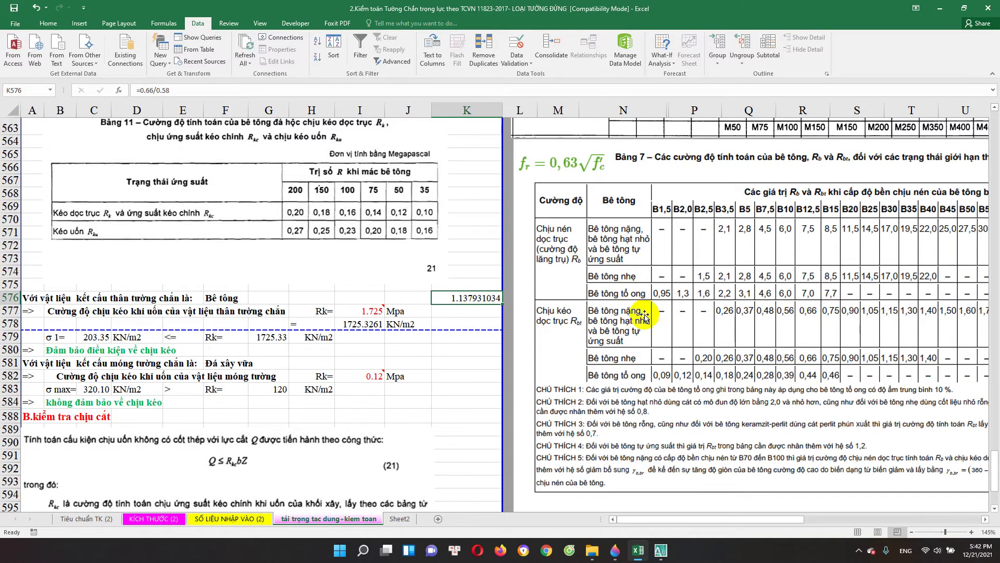
left_click(374, 311)
left_click(466, 298)
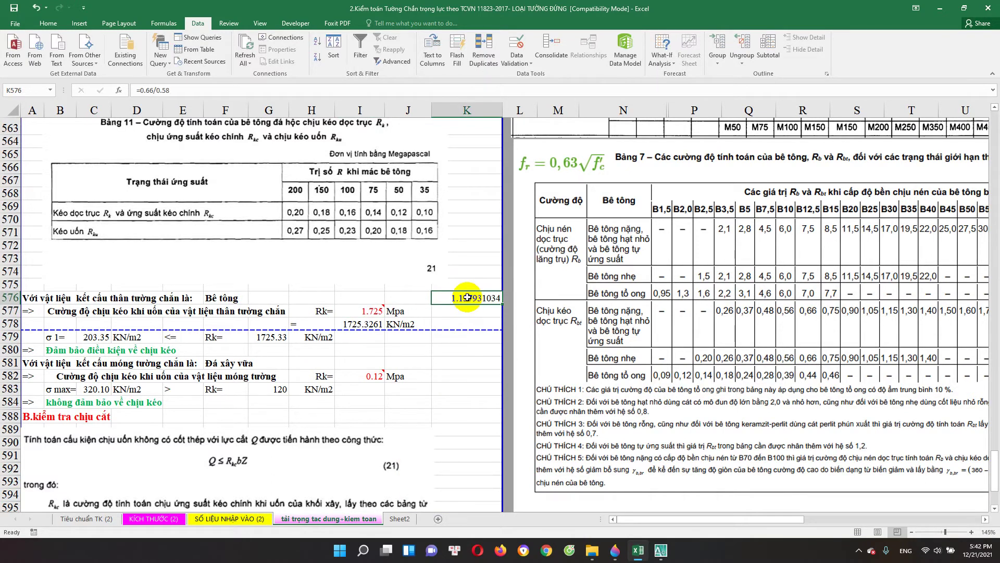
key("Delete")
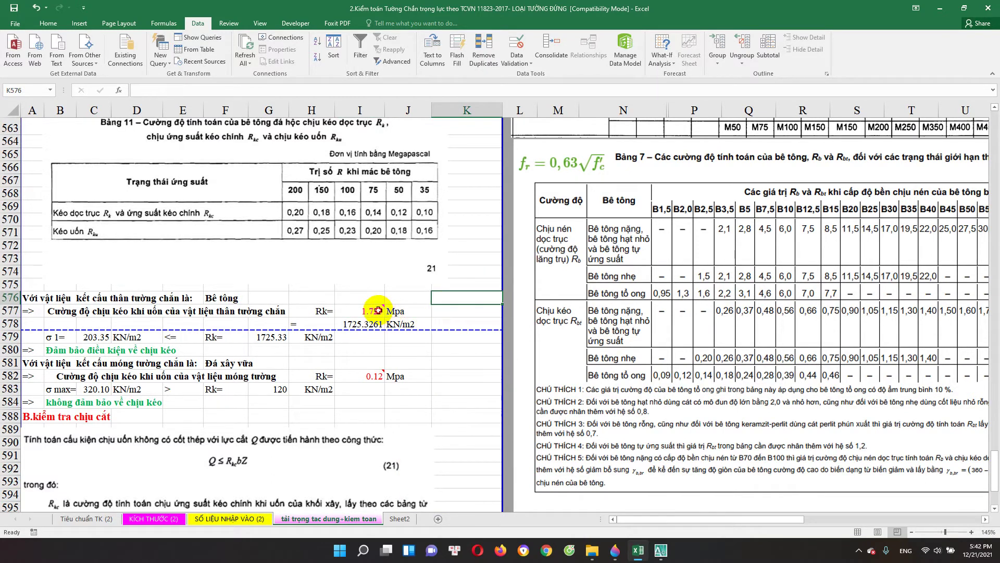
left_click(367, 310)
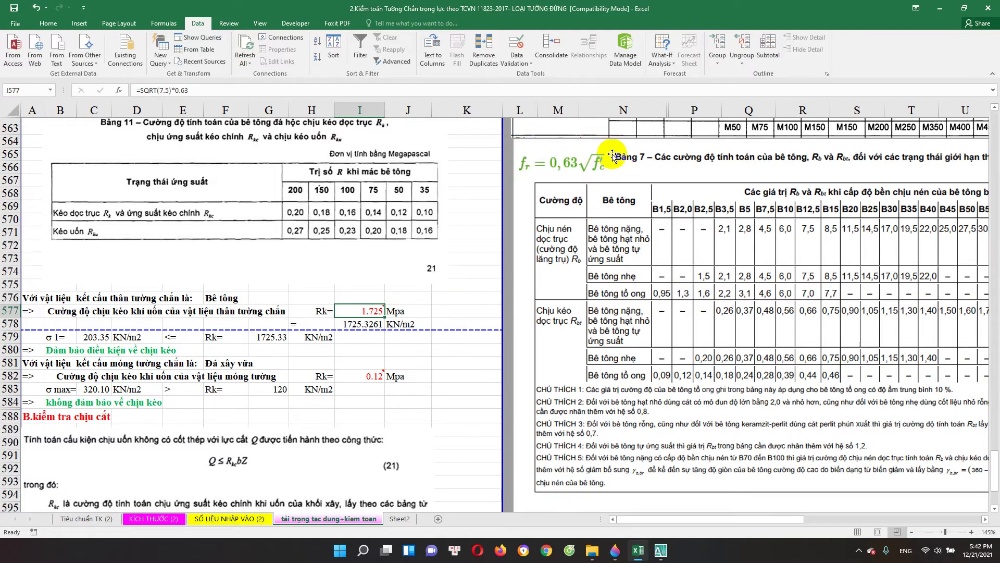
scroll(519, 297, "down", 2)
scroll(519, 281, "up", 2)
scroll(453, 299, "down", 1)
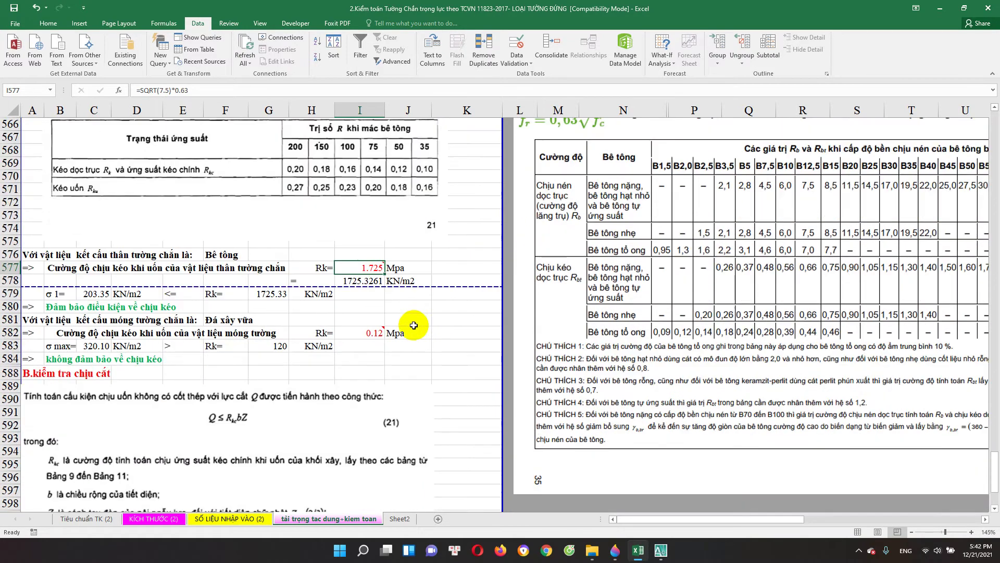
left_click(364, 281)
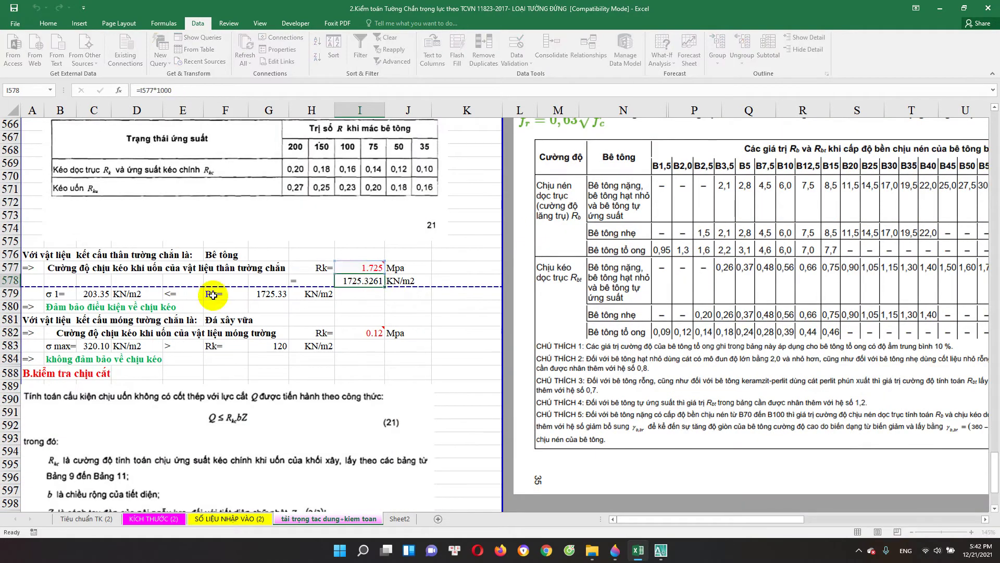
left_click(250, 296)
scroll(208, 313, "down", 2)
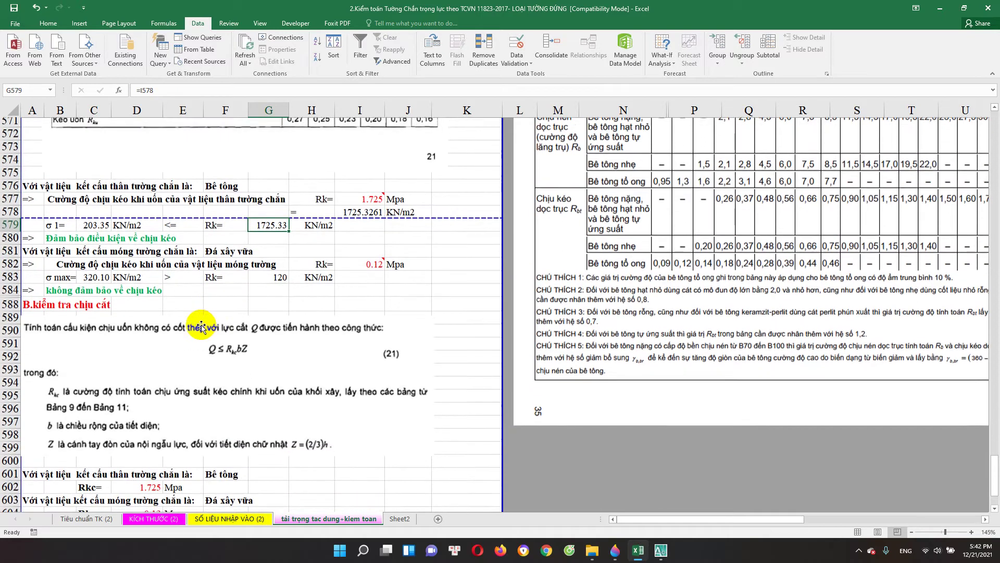
left_click(81, 284)
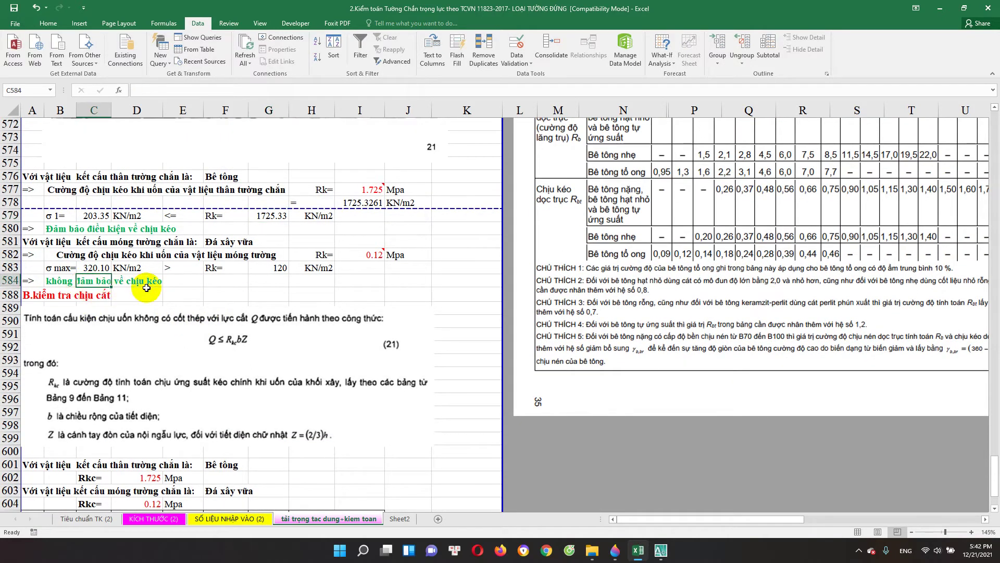
left_click(134, 266)
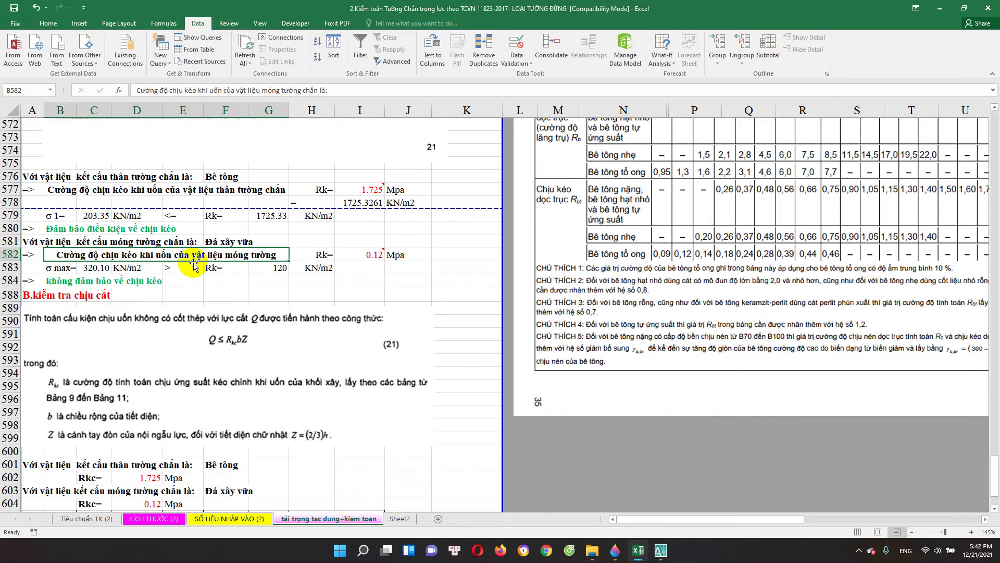
double_click(239, 241)
key("Escape")
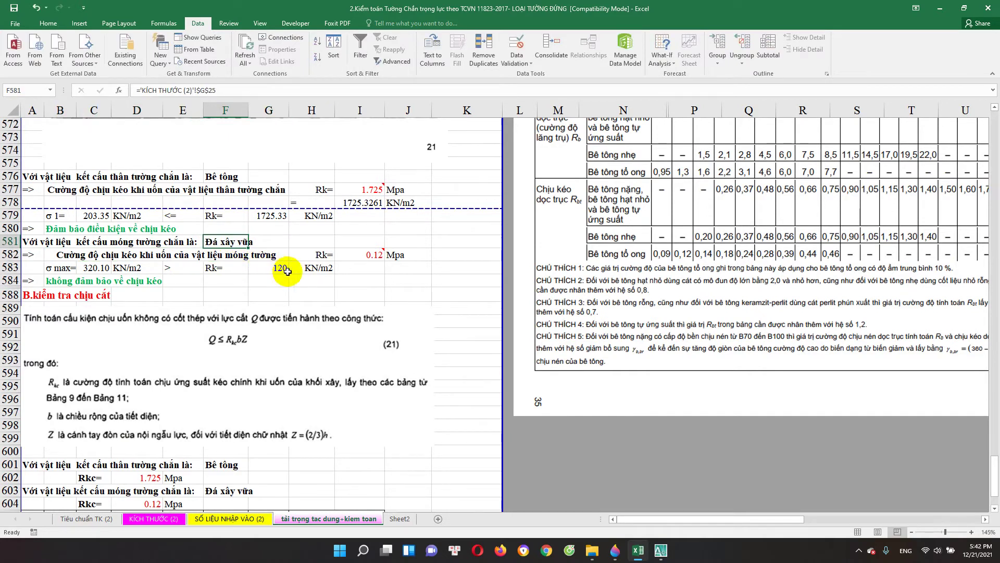
left_click(370, 254)
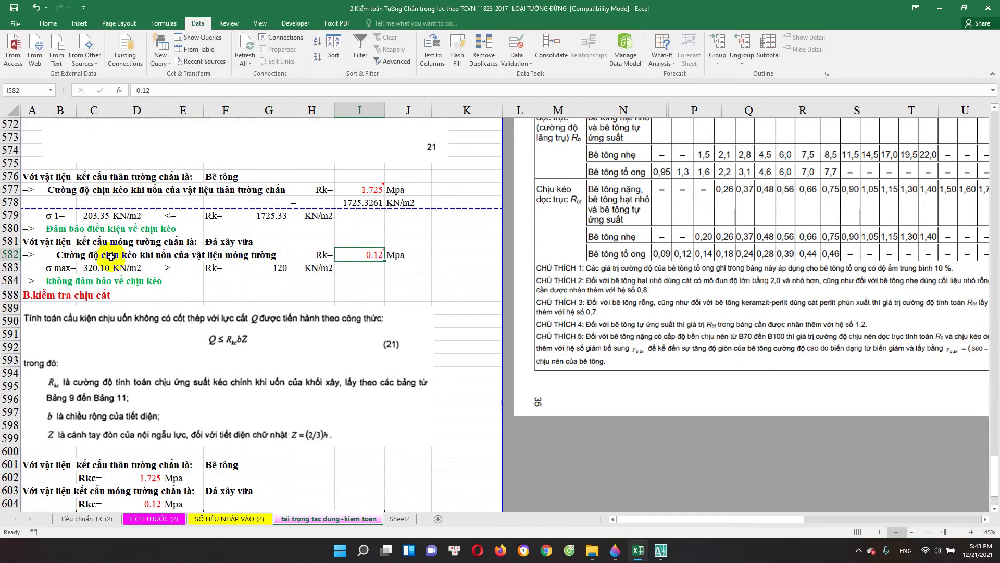
scroll(262, 324, "up", 4)
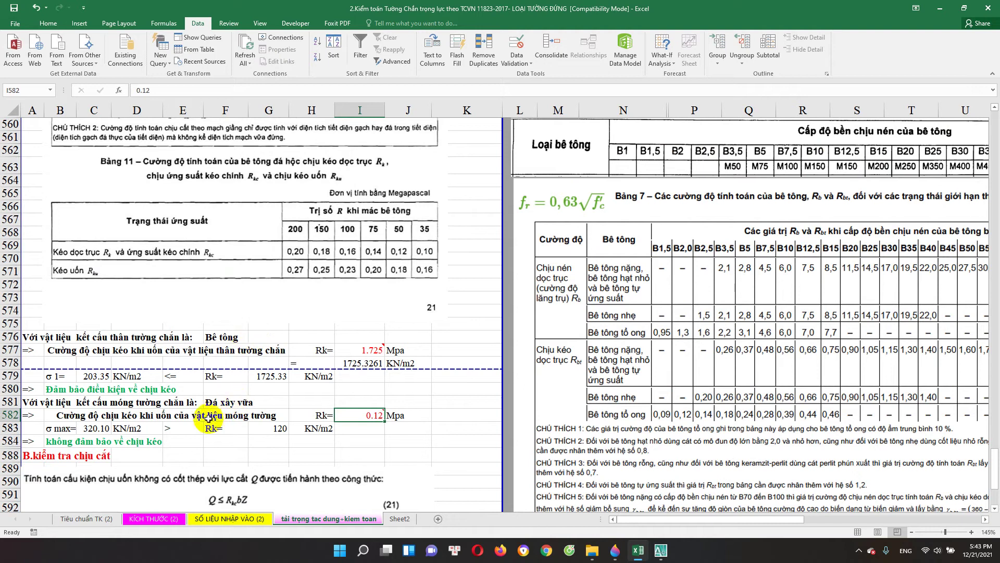
Scroll through Bảng 9, 10 and 11 to compare tabulated masonry tensile strengths with 0.12 MPa.
scroll(219, 407, "up", 1)
scroll(198, 375, "up", 7)
scroll(180, 348, "up", 5)
scroll(175, 341, "up", 3)
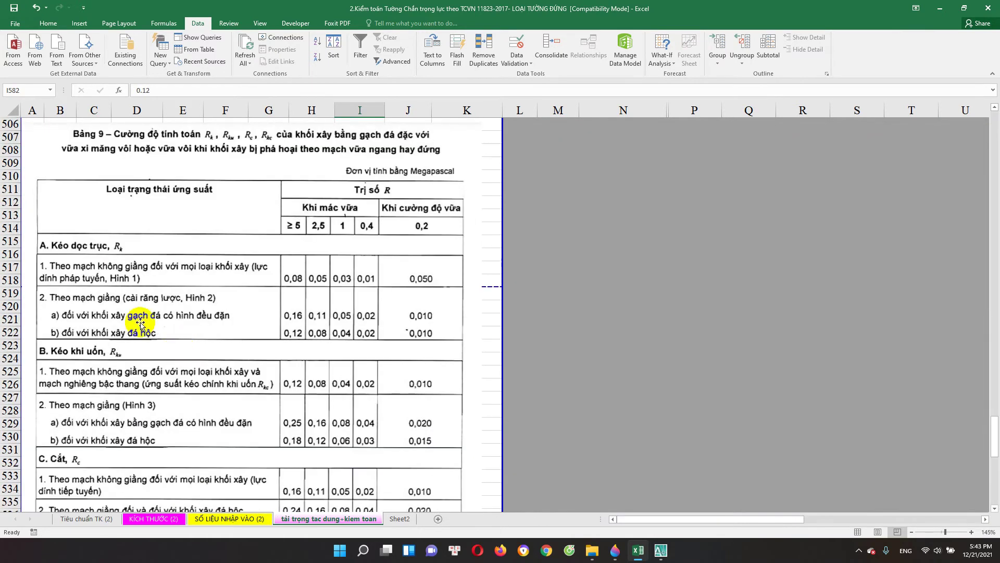
scroll(94, 329, "down", 1)
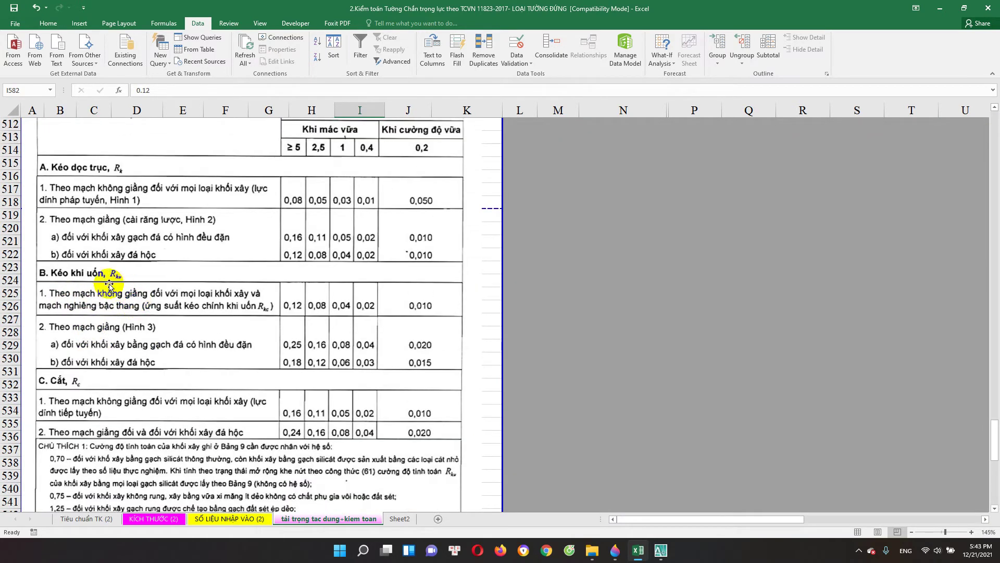
scroll(109, 286, "up", 2)
scroll(217, 224, "up", 2)
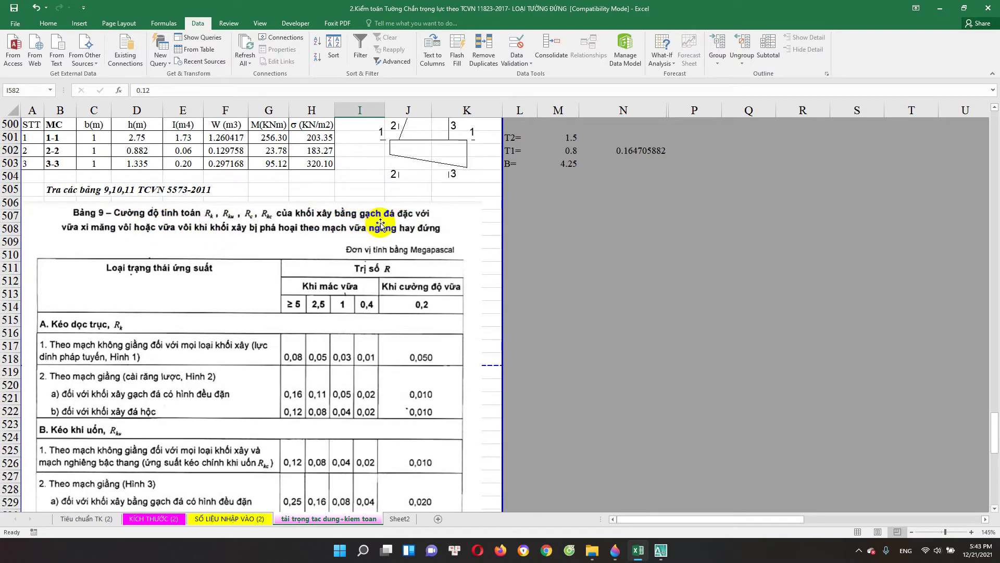
scroll(355, 213, "down", 1)
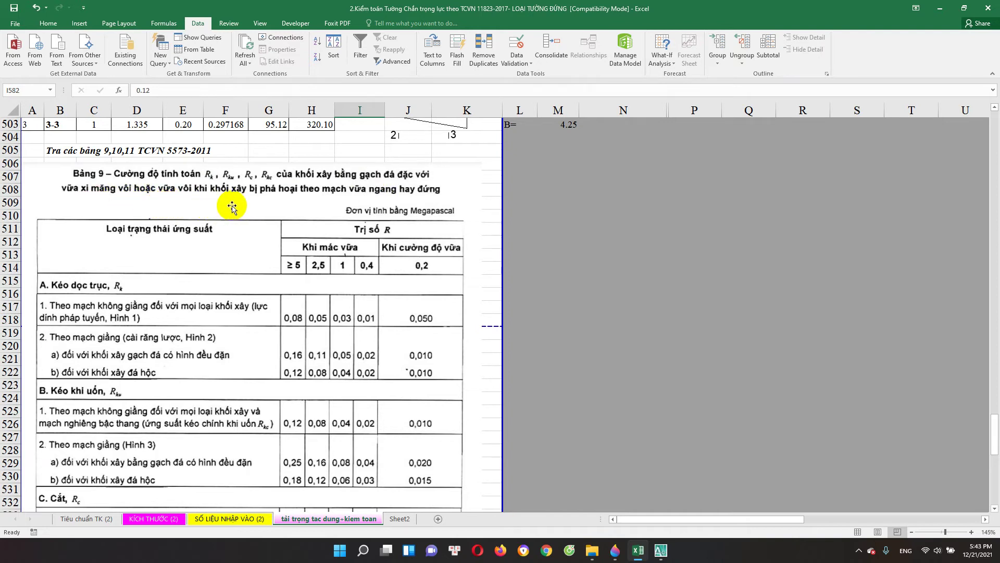
scroll(343, 239, "down", 1)
scroll(342, 239, "down", 5)
scroll(319, 276, "down", 1)
scroll(315, 268, "down", 4)
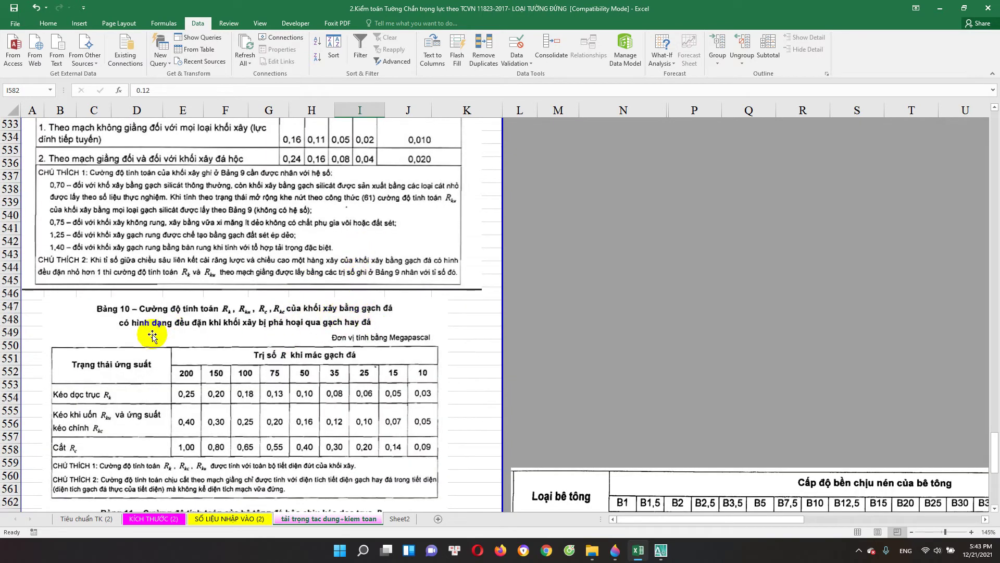
scroll(353, 336, "down", 1)
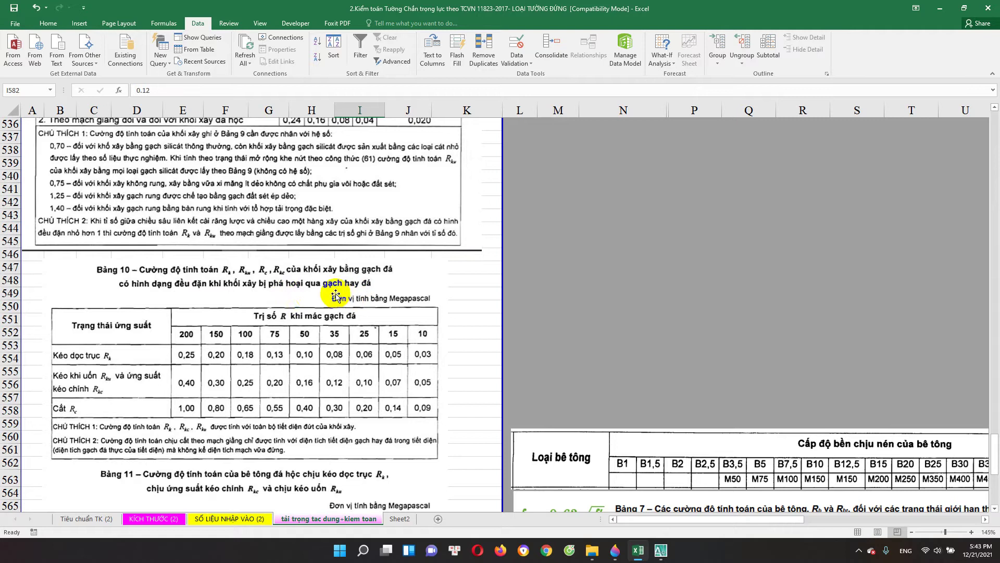
scroll(336, 296, "down", 2)
scroll(362, 304, "down", 3)
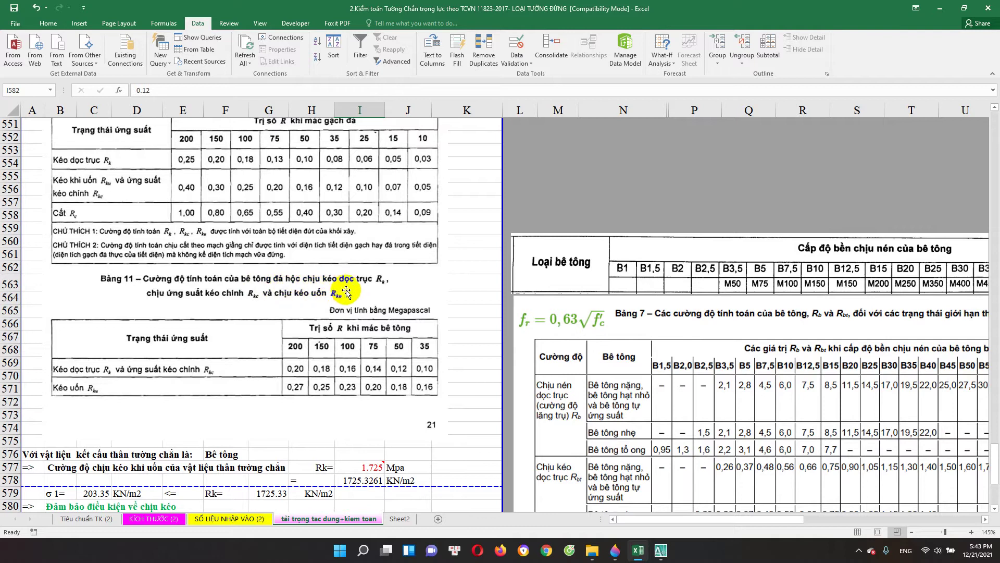
scroll(279, 307, "down", 3)
scroll(221, 309, "up", 4)
scroll(221, 308, "up", 2)
scroll(221, 309, "up", 1)
scroll(231, 301, "up", 7)
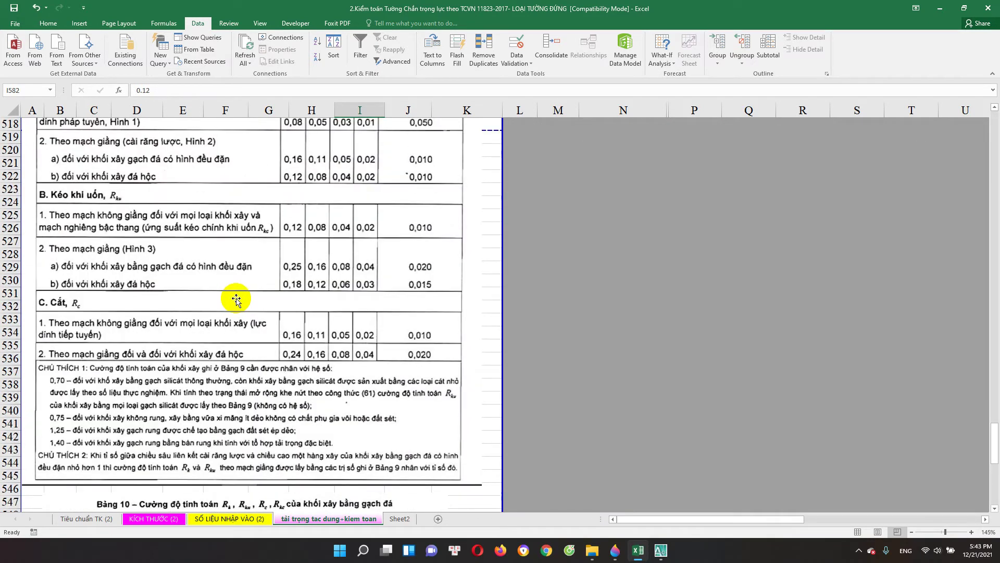
scroll(265, 292, "up", 7)
scroll(270, 304, "up", 2)
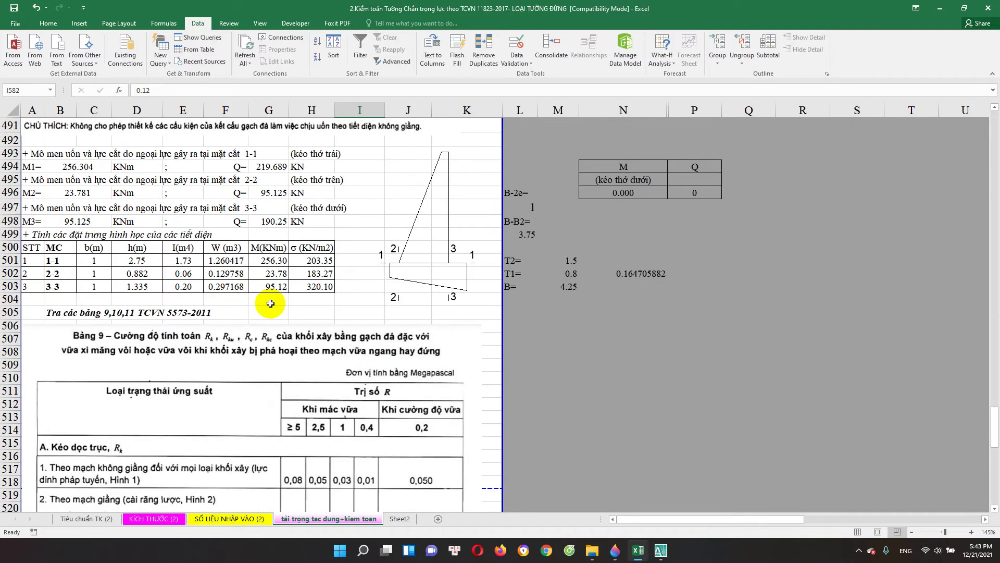
scroll(270, 306, "up", 4)
scroll(269, 307, "down", 4)
scroll(260, 315, "down", 6)
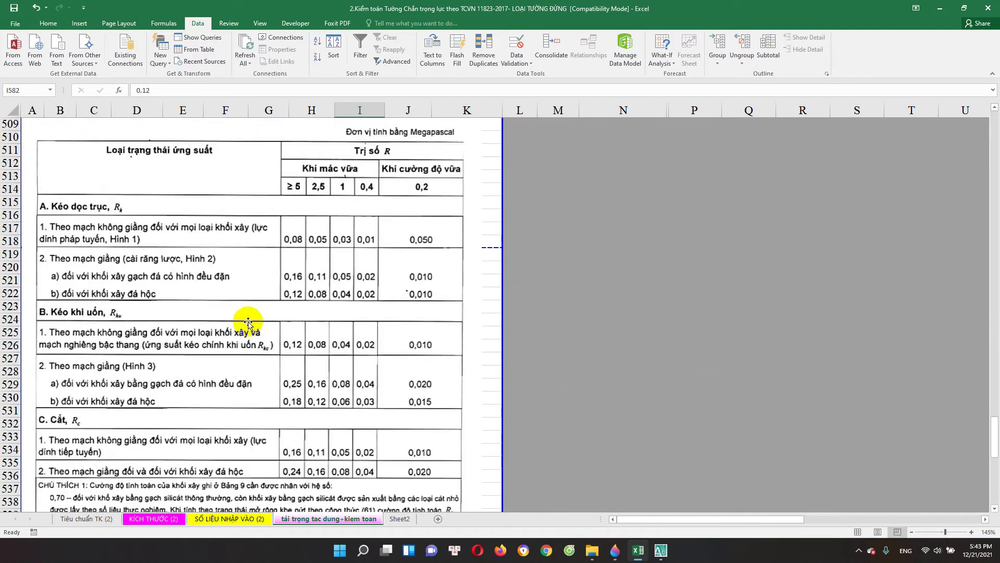
scroll(77, 353, "down", 1)
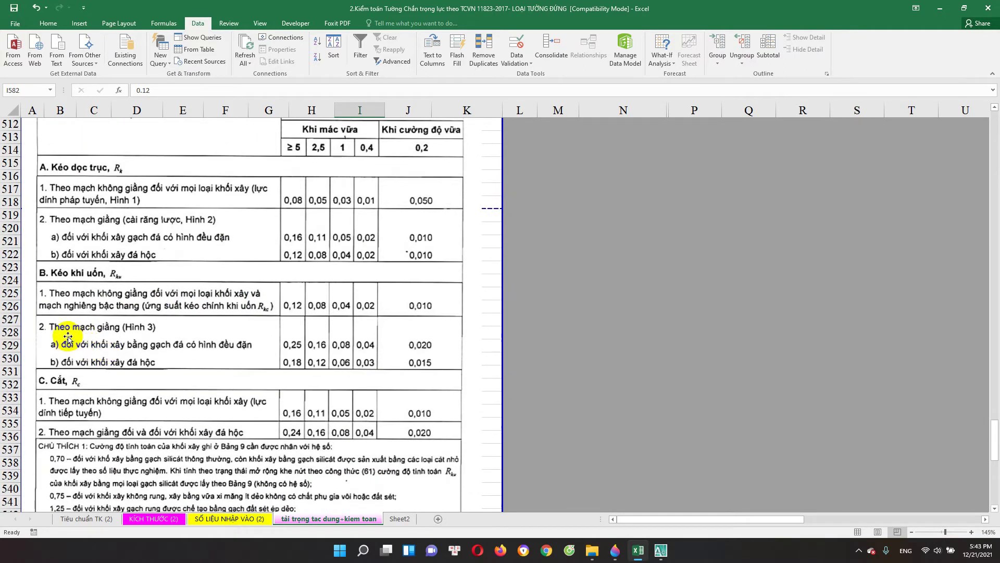
scroll(156, 354, "down", 1)
scroll(134, 335, "up", 1)
scroll(82, 356, "up", 1)
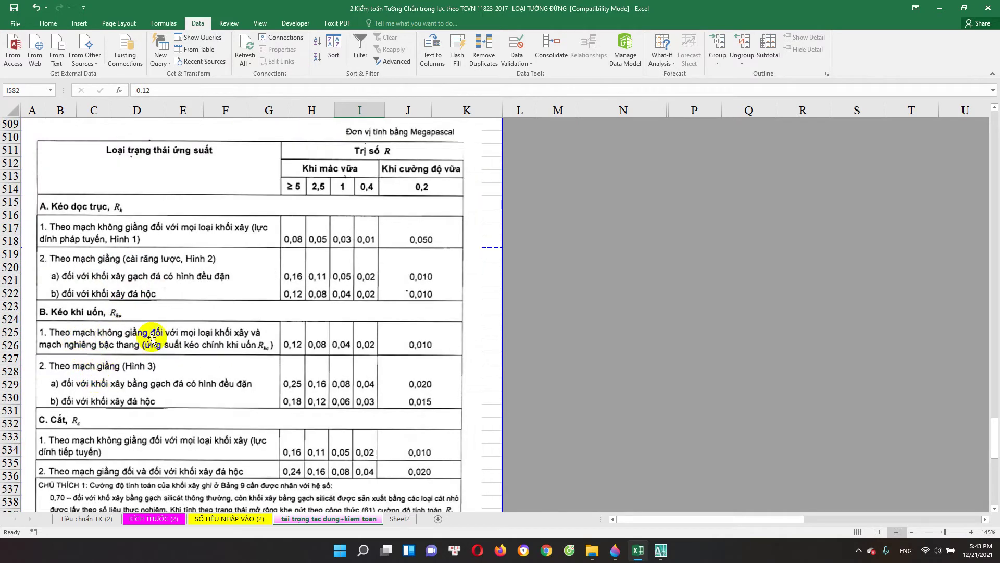
scroll(156, 357, "down", 2)
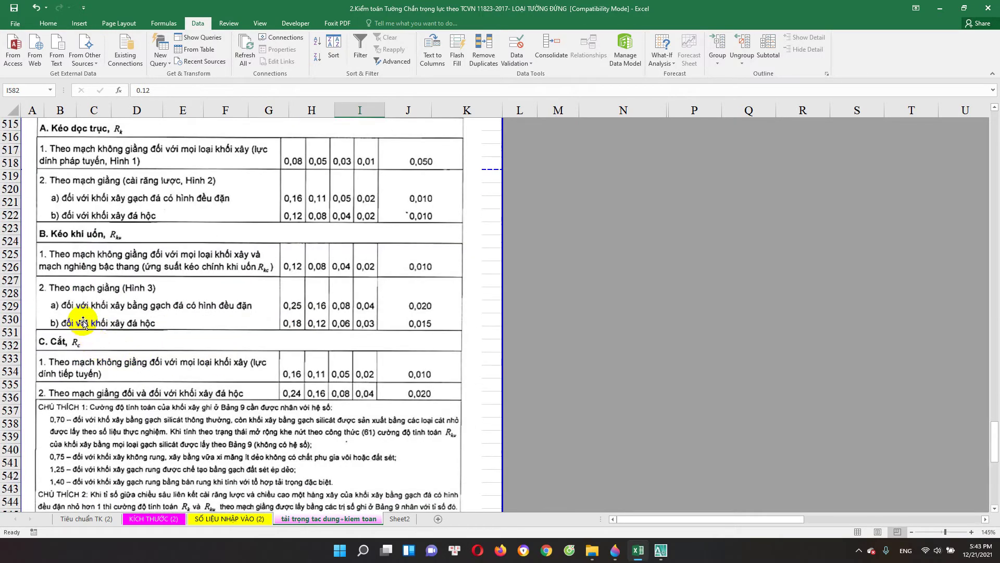
scroll(142, 331, "up", 1)
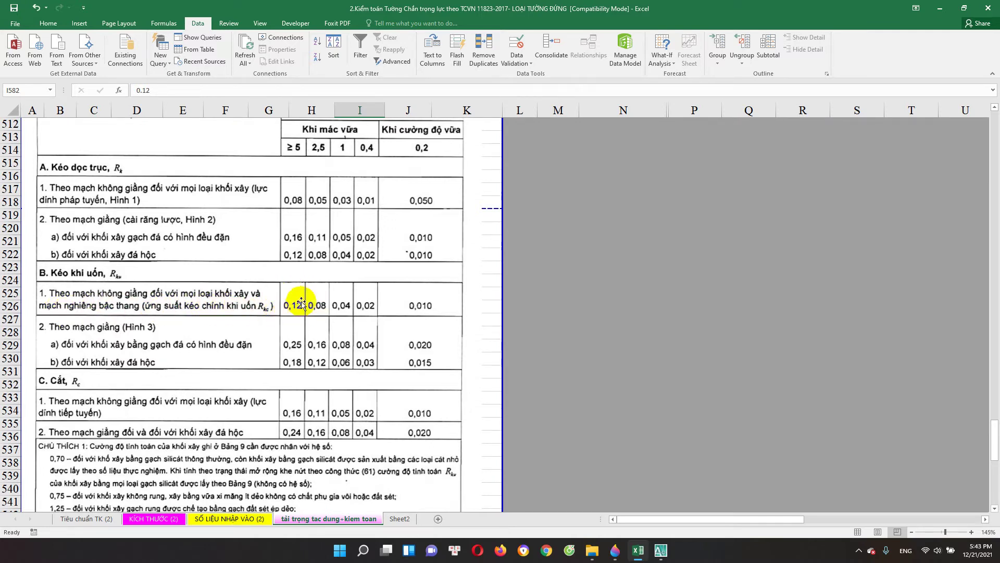
scroll(293, 303, "up", 1)
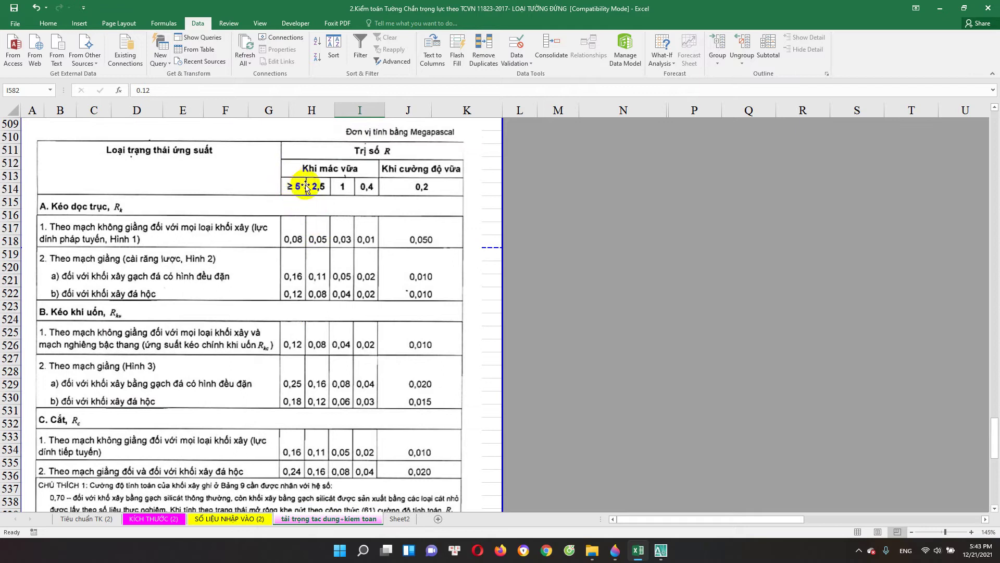
scroll(292, 304, "down", 1)
scroll(292, 302, "down", 1)
scroll(276, 333, "down", 2)
scroll(276, 349, "down", 1)
scroll(284, 357, "down", 10)
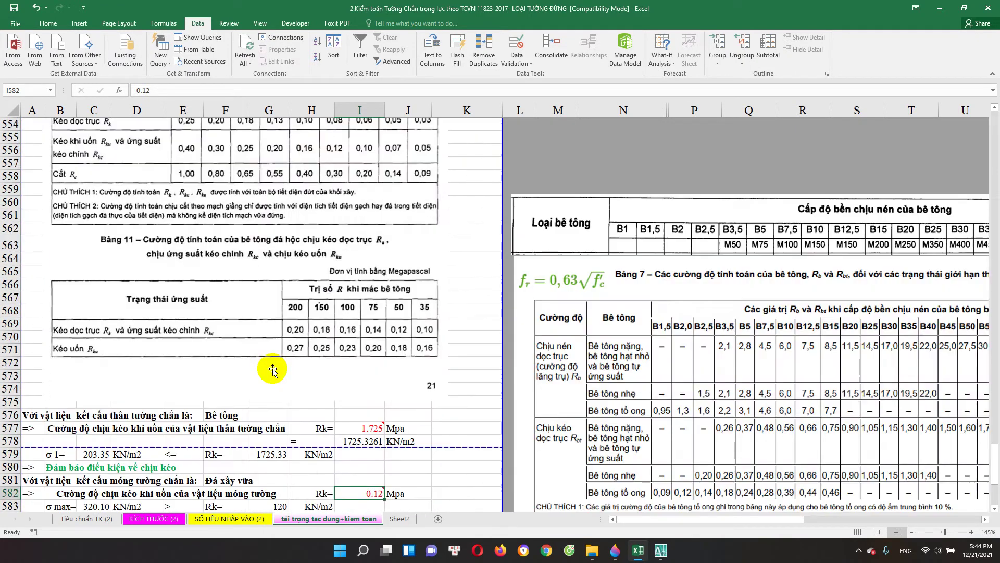
scroll(292, 361, "down", 4)
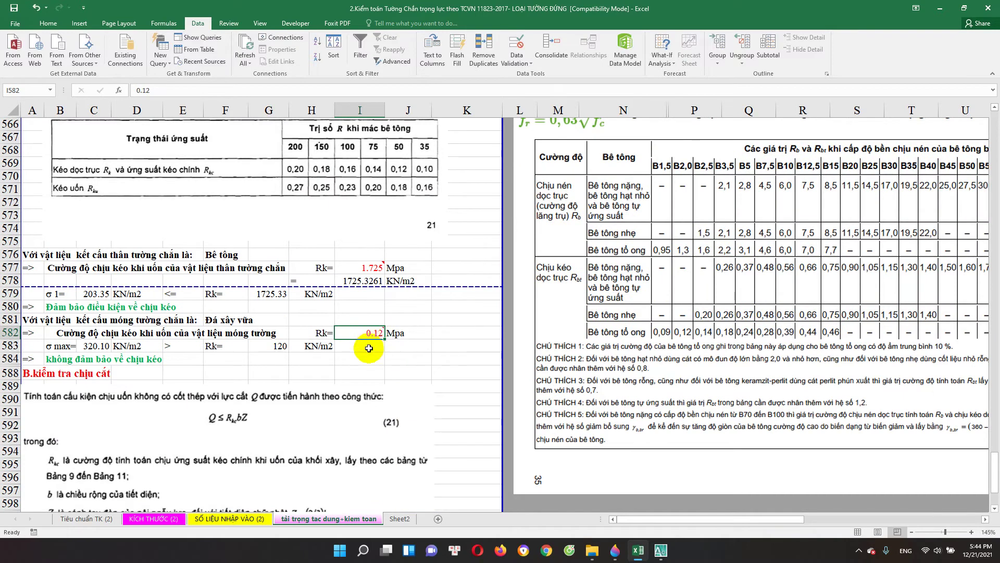
mouse_move(359, 493)
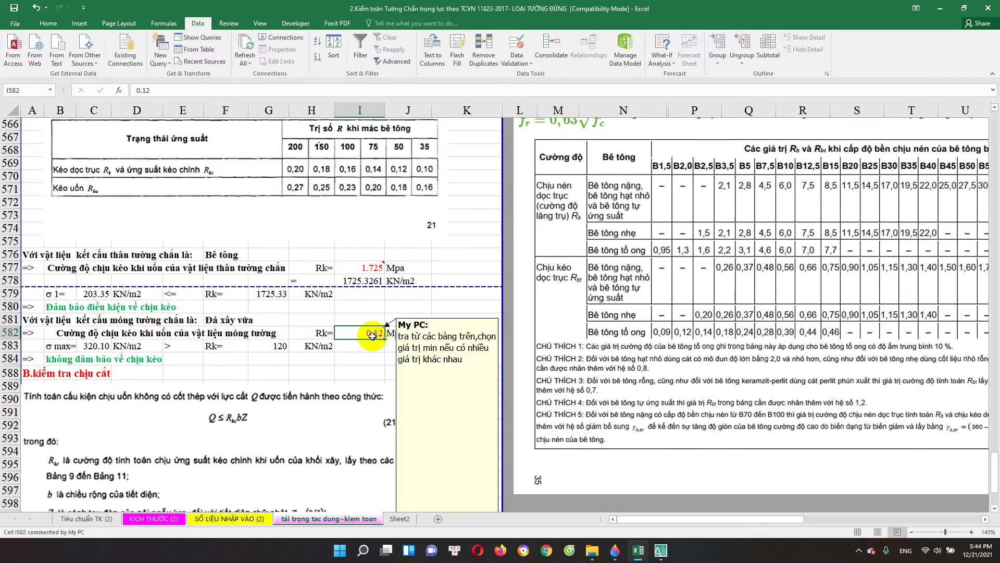
Compare the concrete body's Rk formula with the footing's 0.12 MPa value against the tables.
left_click(374, 268)
left_click(365, 333)
scroll(336, 310, "up", 3)
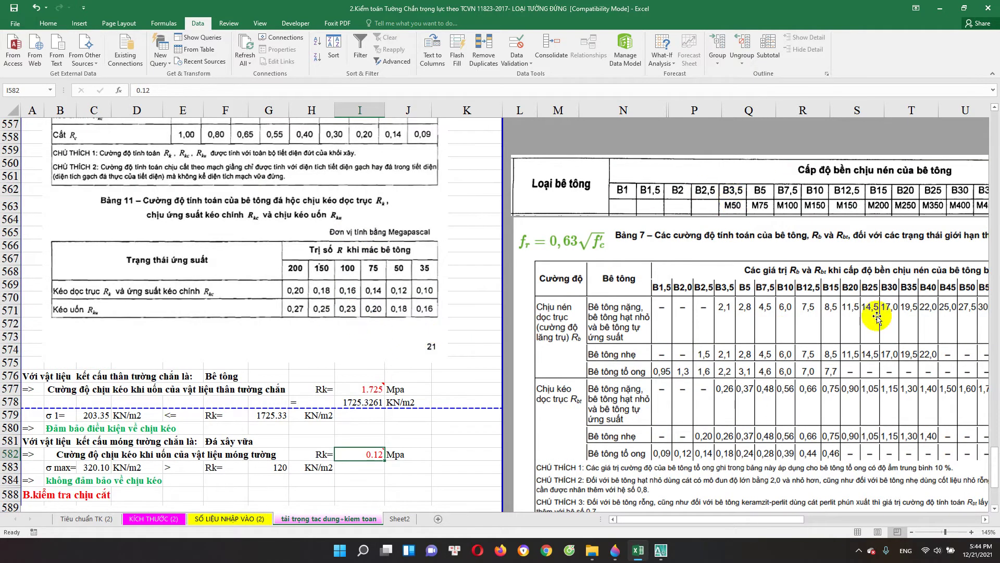
scroll(315, 316, "up", 2)
scroll(315, 316, "up", 1)
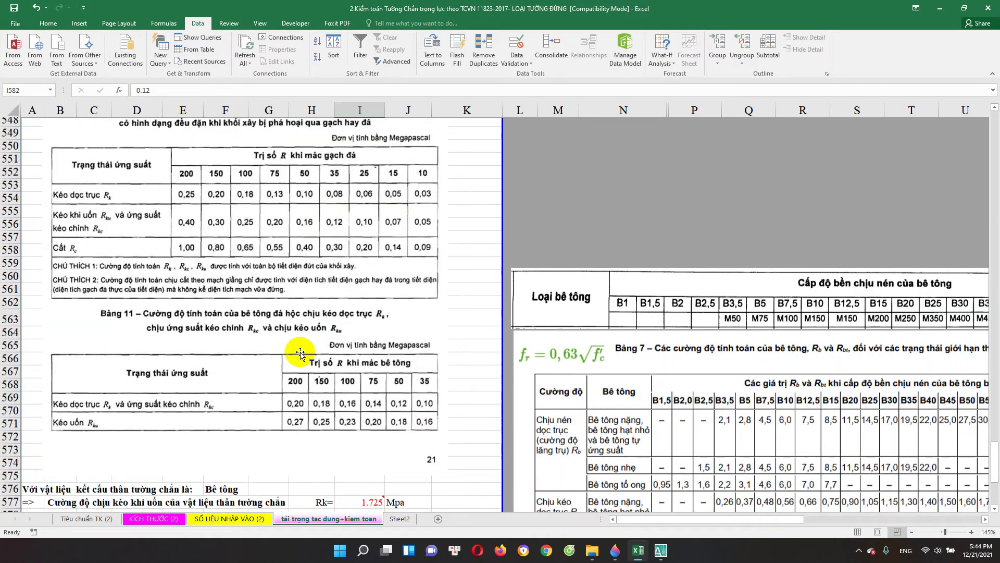
scroll(315, 316, "up", 1)
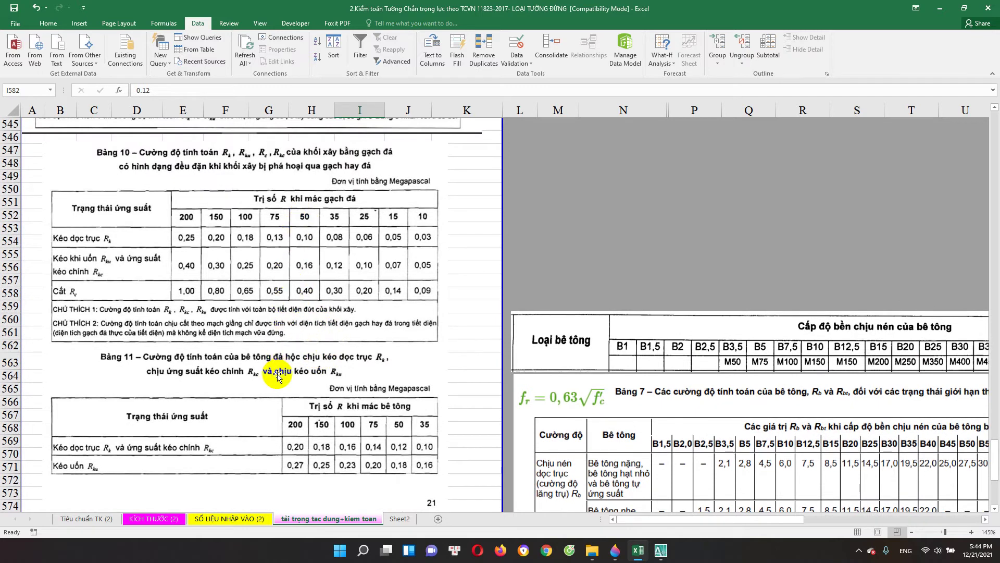
scroll(284, 365, "up", 3)
scroll(322, 225, "down", 4)
scroll(308, 364, "up", 5)
scroll(323, 312, "up", 3)
scroll(336, 272, "up", 4)
scroll(337, 250, "up", 1)
scroll(287, 229, "up", 3)
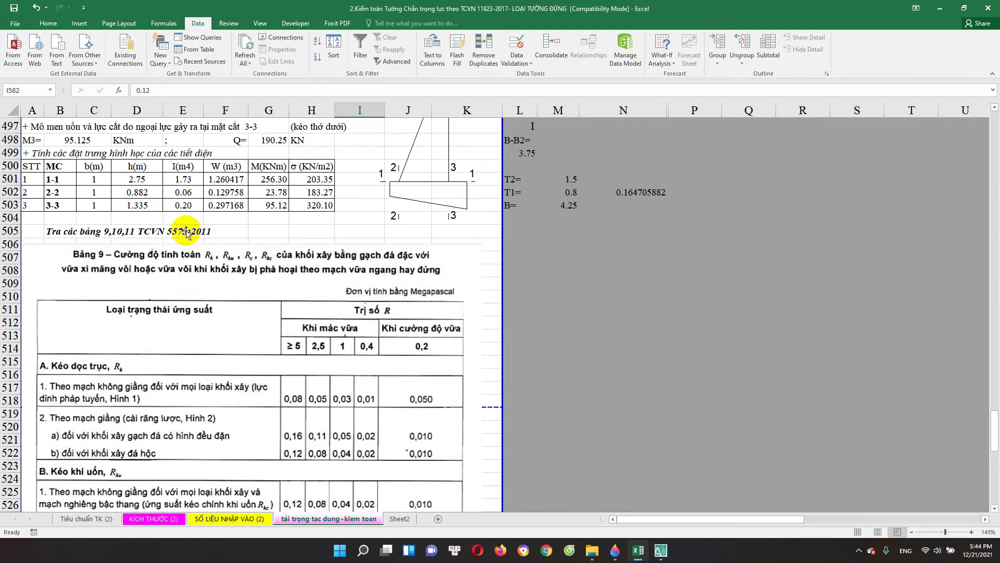
scroll(264, 339, "down", 5)
scroll(261, 365, "down", 4)
scroll(255, 383, "down", 4)
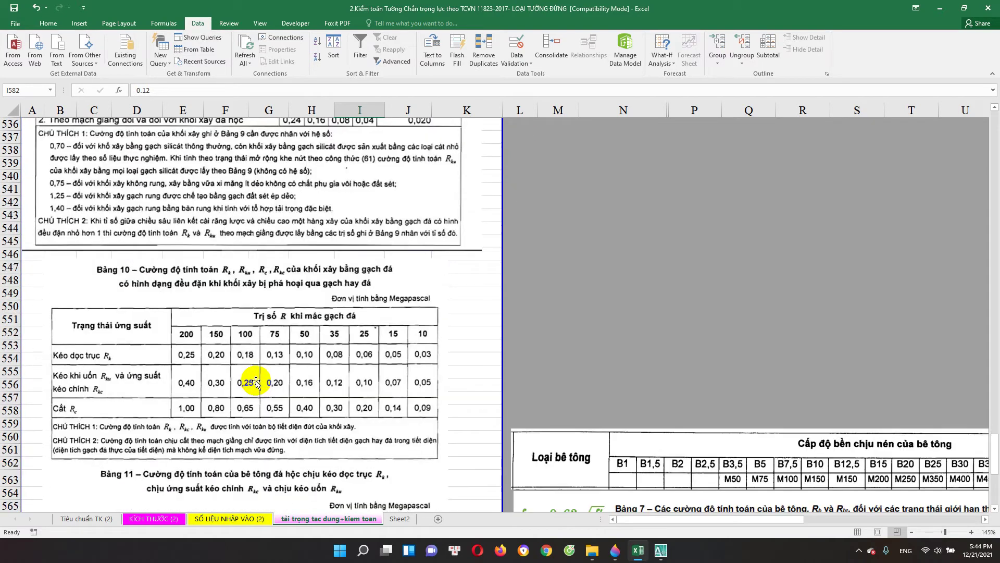
scroll(208, 334, "up", 8)
scroll(177, 310, "up", 2)
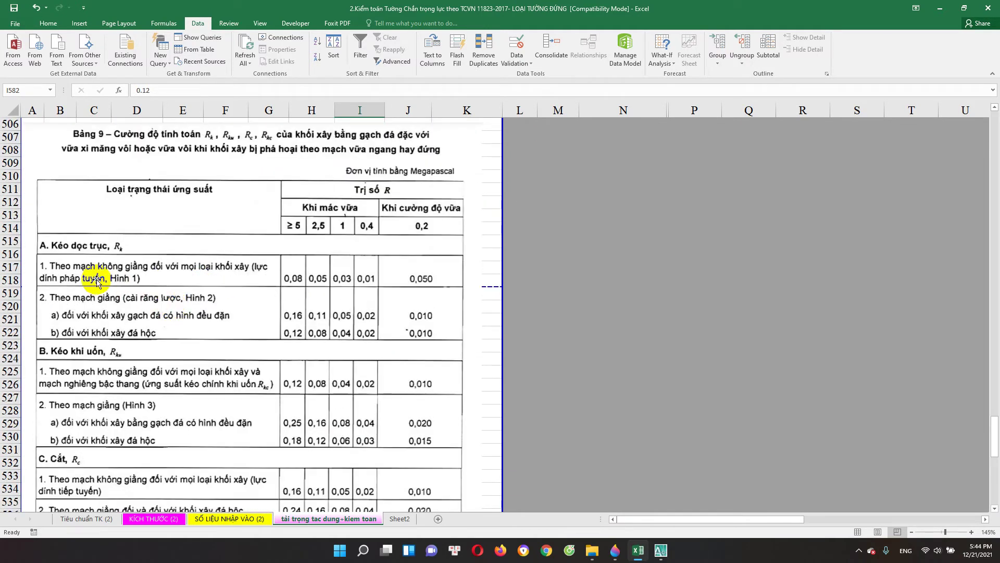
scroll(99, 311, "down", 1)
scroll(109, 310, "down", 1)
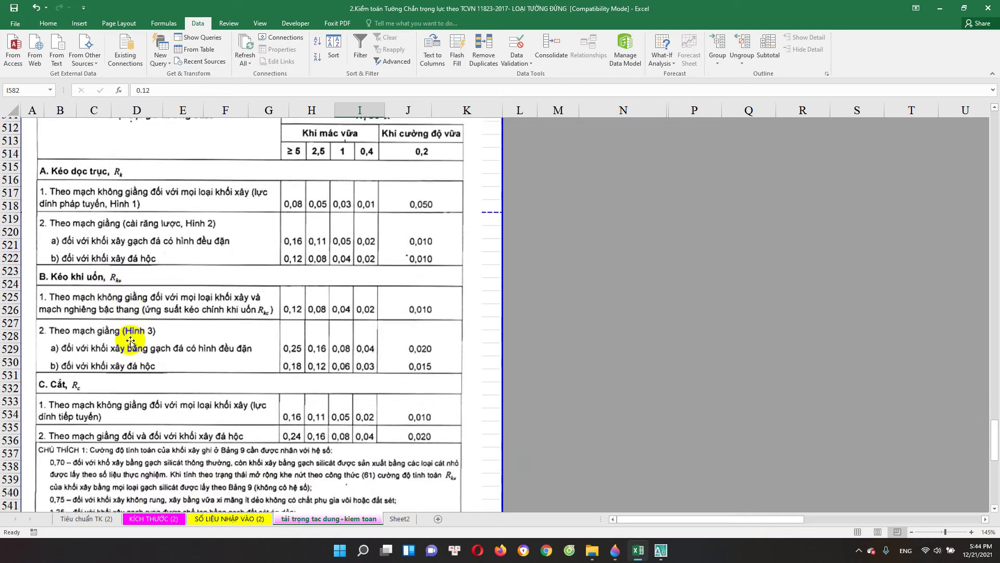
scroll(118, 220, "up", 1)
scroll(78, 381, "down", 1)
scroll(291, 373, "down", 2)
scroll(291, 373, "down", 2)
scroll(289, 375, "down", 1)
scroll(288, 373, "down", 4)
scroll(286, 385, "down", 4)
scroll(286, 391, "down", 1)
scroll(284, 390, "down", 2)
scroll(281, 390, "down", 1)
scroll(271, 393, "down", 1)
left_click(141, 372)
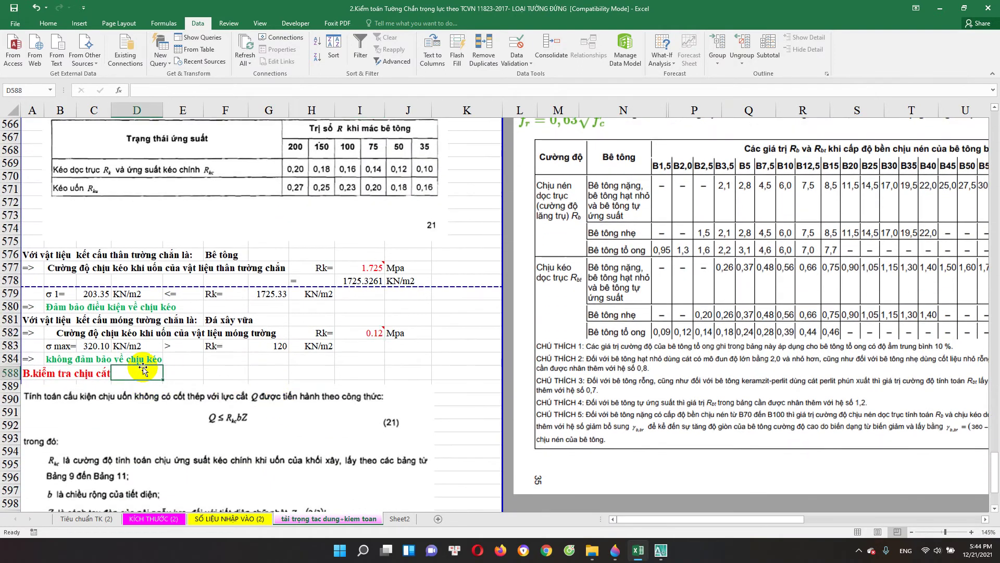
Inspect the tension check verdict formula in B584 and the foundation material formula in D581.
scroll(177, 333, "down", 1)
double_click(63, 320)
key("Escape")
double_click(65, 321)
key("Escape")
double_click(221, 281)
key("Escape")
left_click(66, 321)
double_click(66, 321)
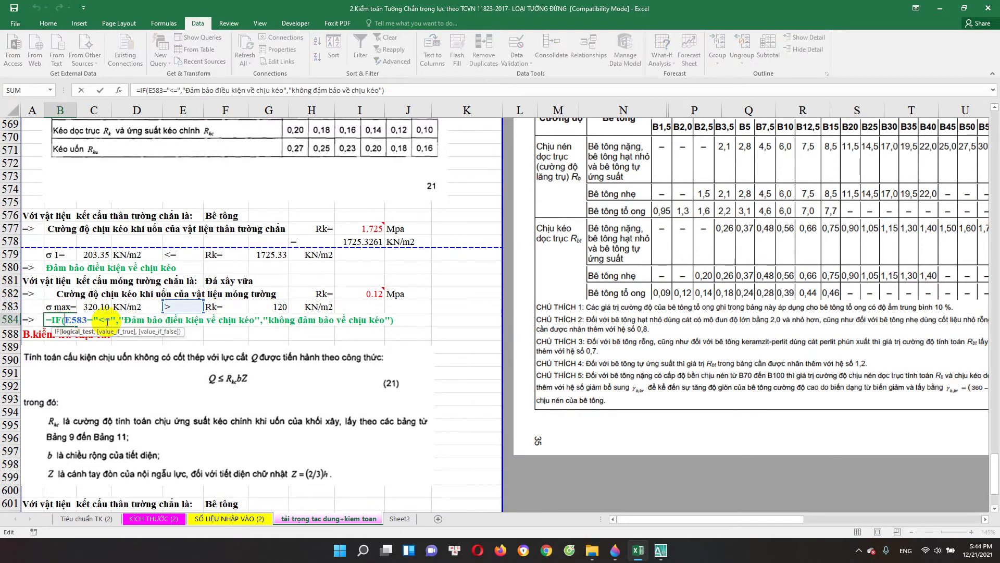
Trace the maximum stress formula's references through the sheet without changing it.
left_click(102, 306)
scroll(213, 330, "up", 5)
scroll(271, 339, "up", 1)
scroll(268, 325, "up", 9)
scroll(275, 325, "up", 6)
scroll(275, 325, "up", 4)
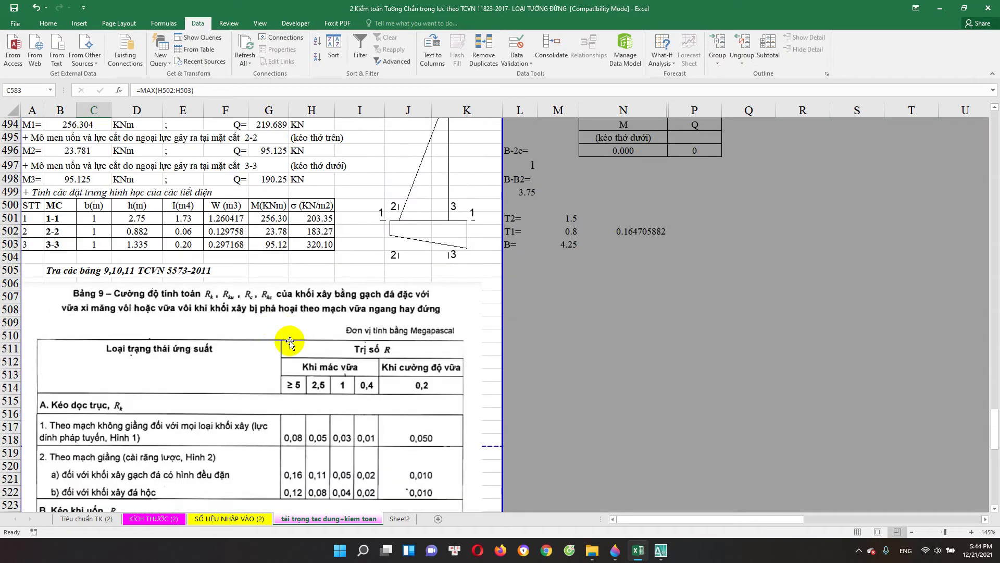
scroll(275, 325, "up", 3)
scroll(365, 419, "down", 10)
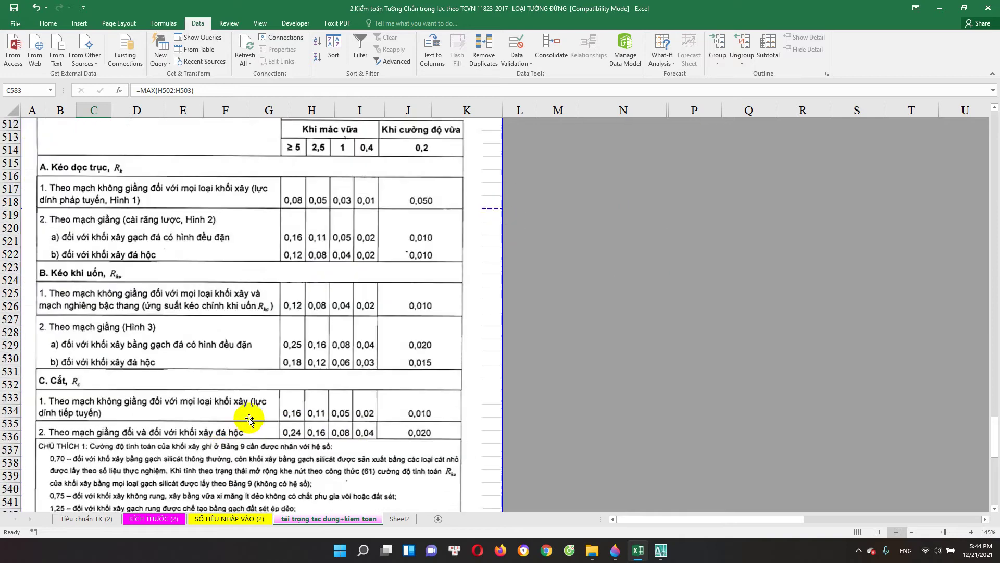
scroll(339, 419, "down", 6)
scroll(313, 419, "up", 1)
scroll(288, 420, "up", 3)
scroll(250, 418, "down", 8)
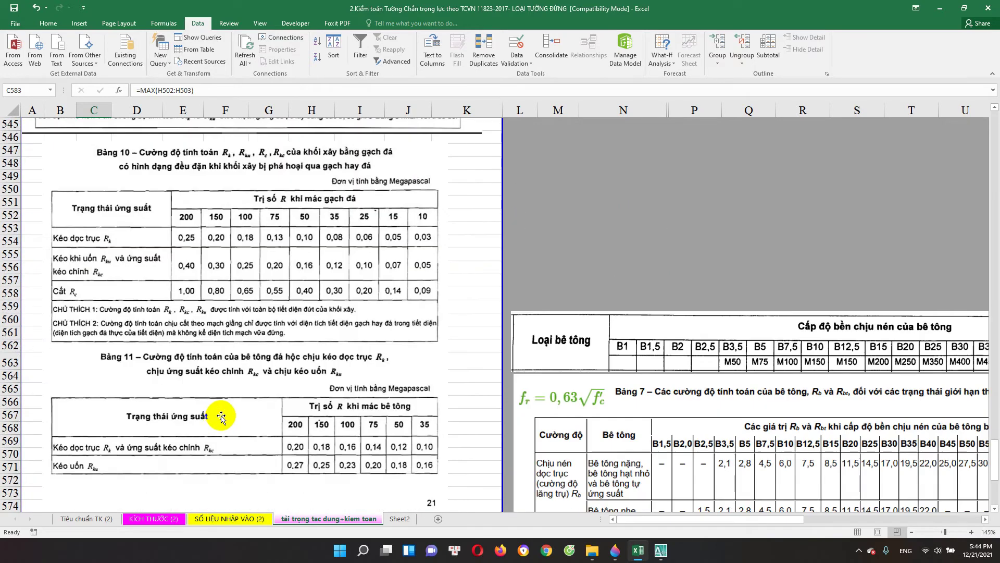
scroll(229, 416, "down", 3)
scroll(156, 409, "down", 1)
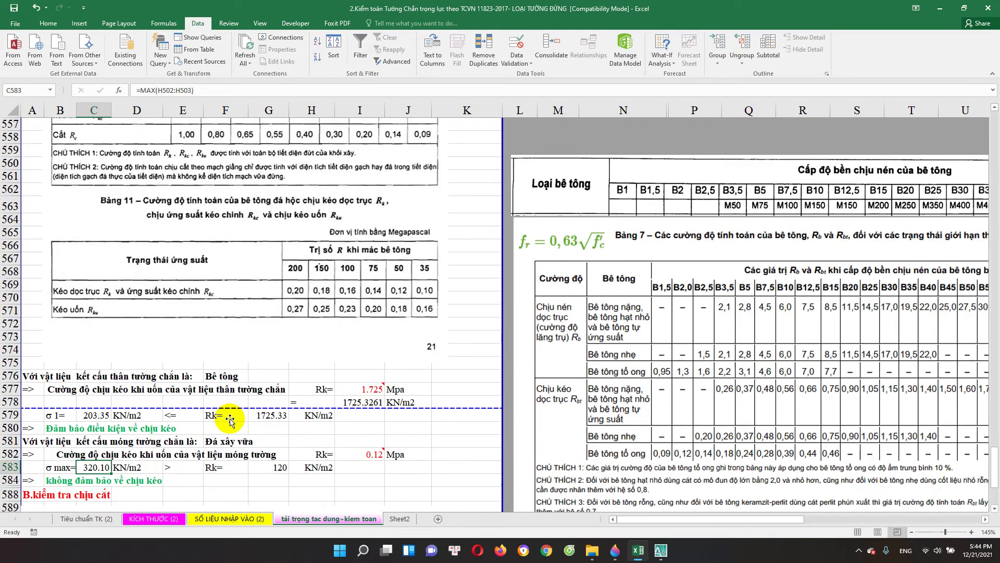
scroll(104, 401, "down", 1)
scroll(96, 395, "down", 1)
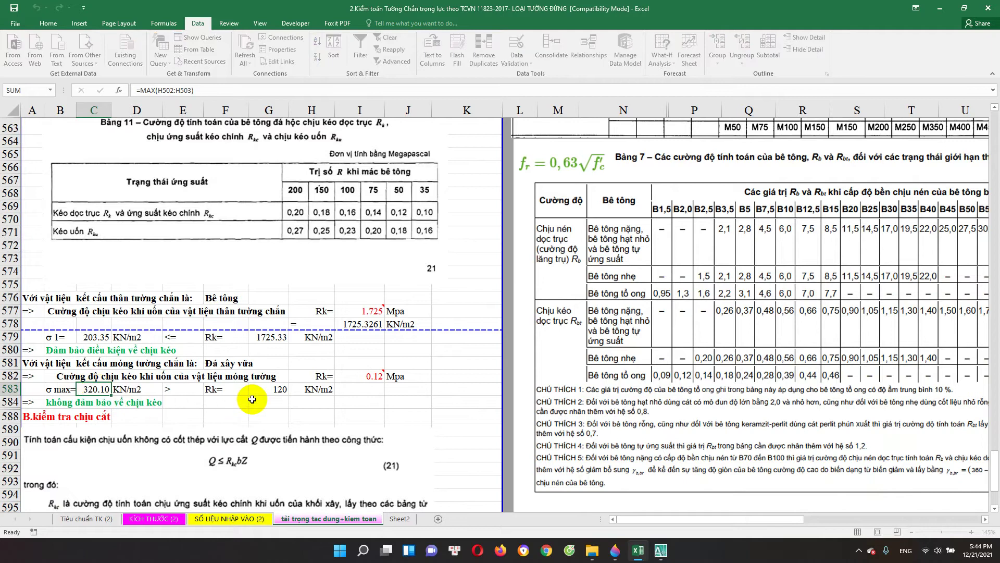
scroll(134, 342, "down", 1)
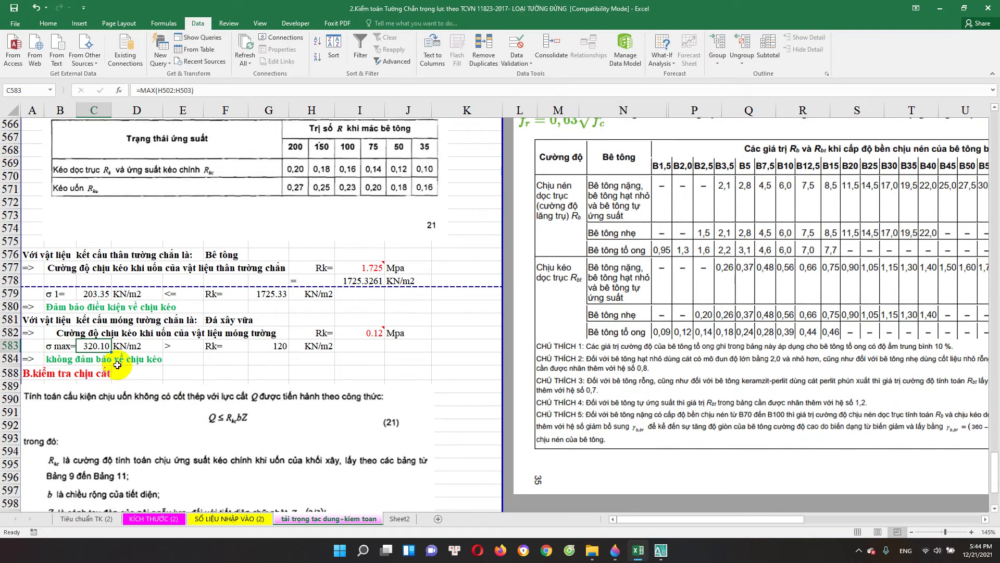
key("Escape")
Recheck the maximum stress formula, the Rk conversion and the Đá xây vữa material entry.
scroll(235, 364, "down", 1)
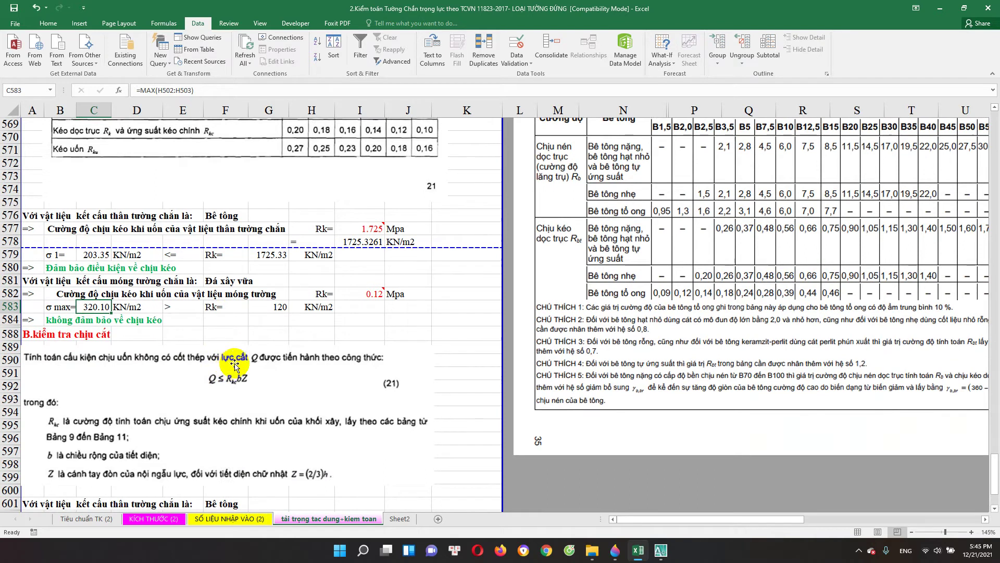
double_click(94, 308)
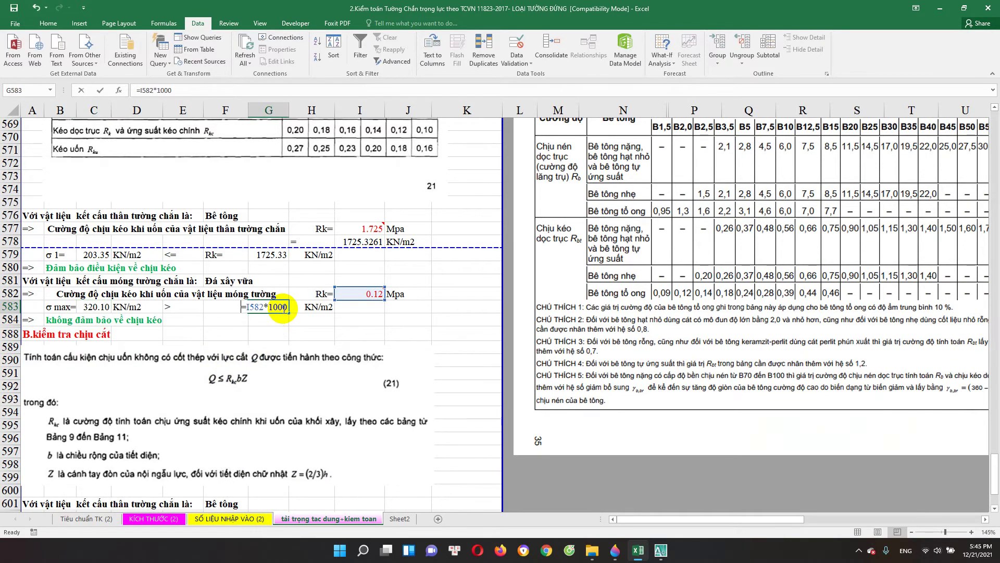
key("F2")
left_click(96, 313)
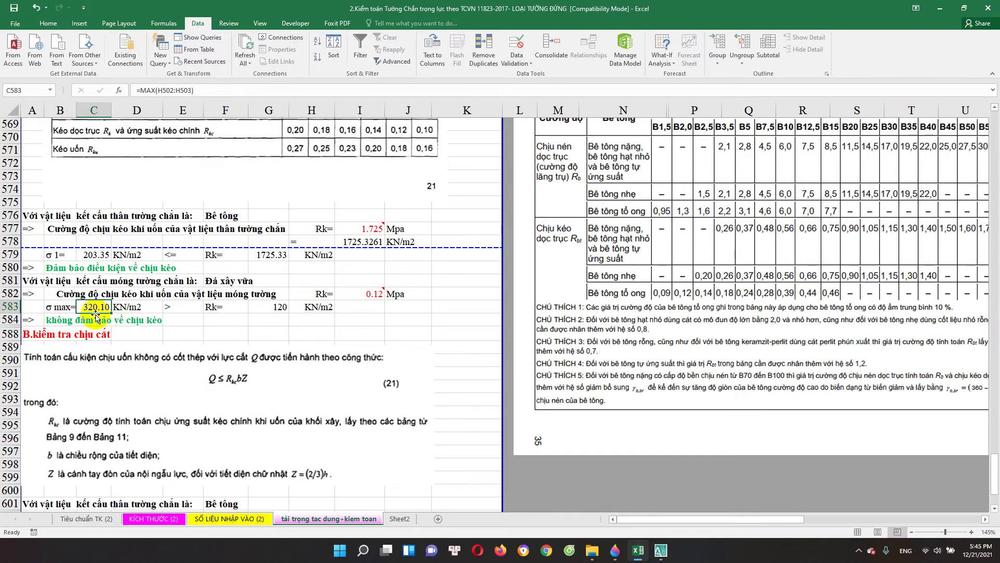
left_click(226, 282)
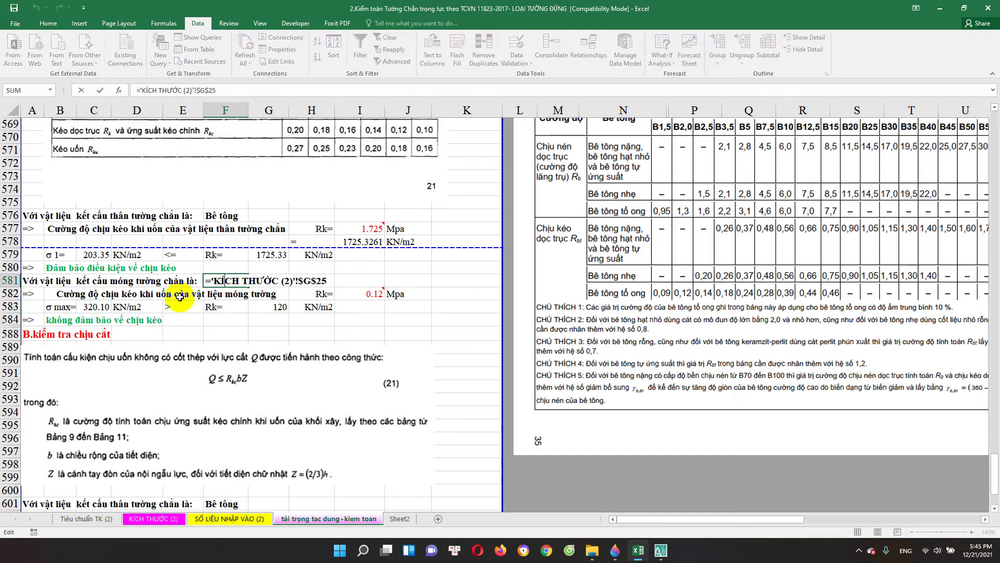
left_click(97, 308)
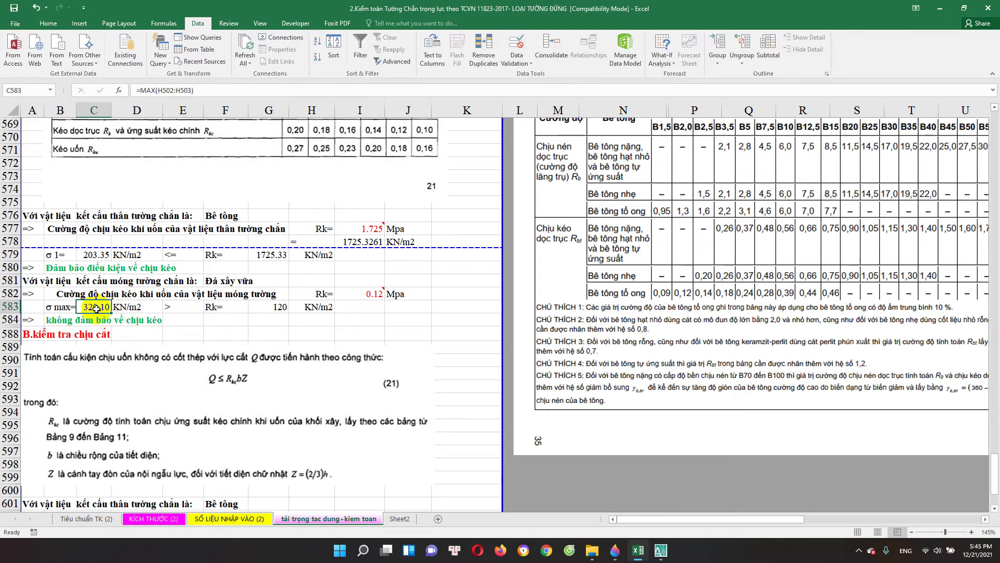
key("Escape")
left_click(153, 519)
Enter foundation thickness T2 = 3 m in H35 and T1 = 1.5 m in H34.
scroll(365, 339, "up", 1)
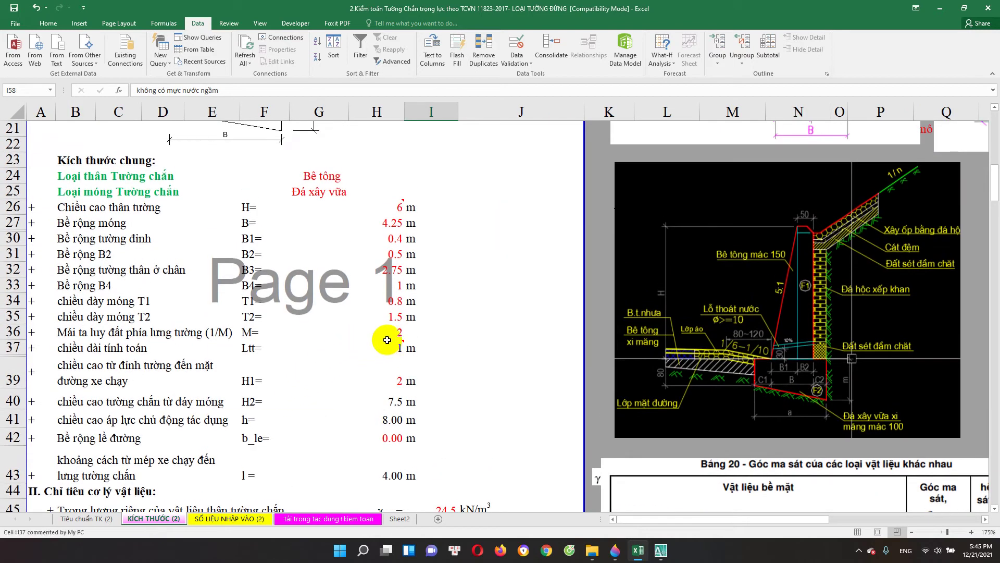
left_click(399, 321)
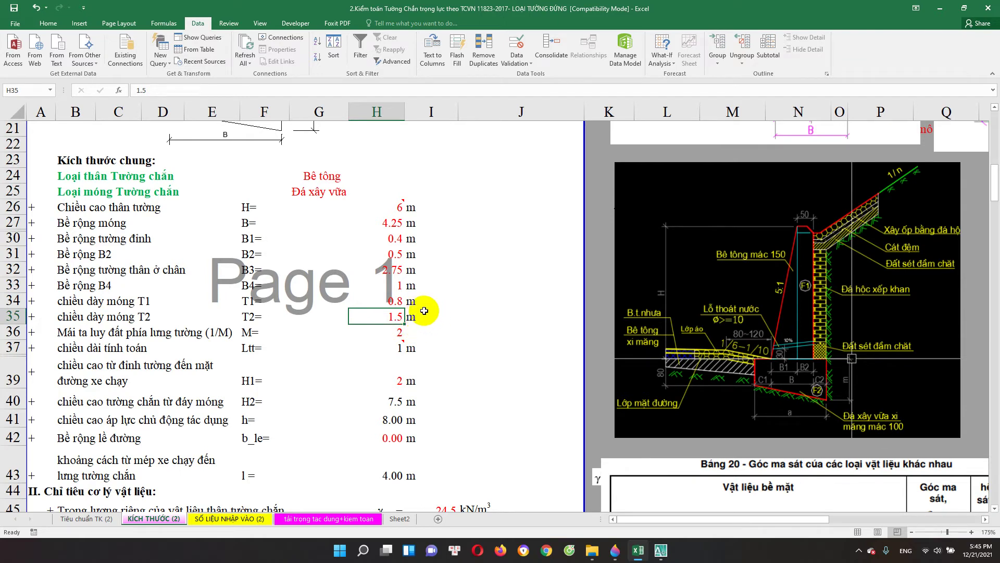
type("3")
key("Up")
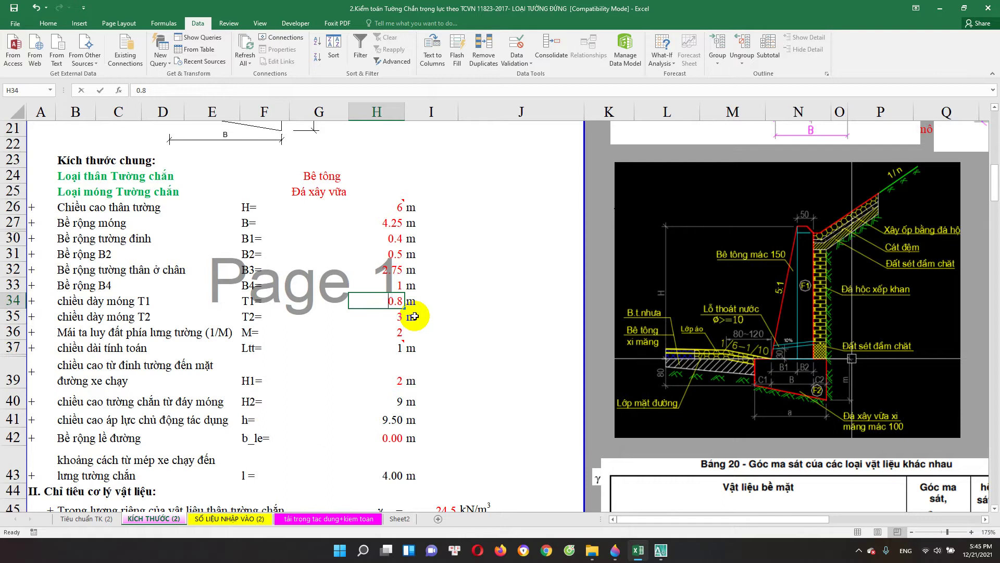
type("1.5")
key("Return")
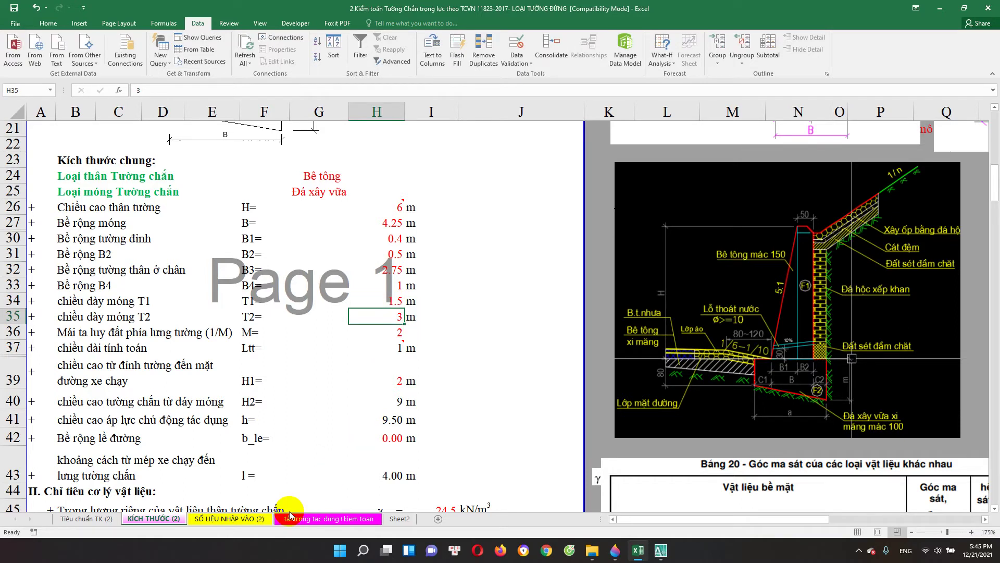
left_click(280, 519)
scroll(228, 456, "up", 5)
scroll(227, 448, "up", 7)
scroll(225, 439, "up", 12)
scroll(225, 439, "up", 10)
scroll(229, 425, "up", 7)
scroll(234, 487, "up", 2)
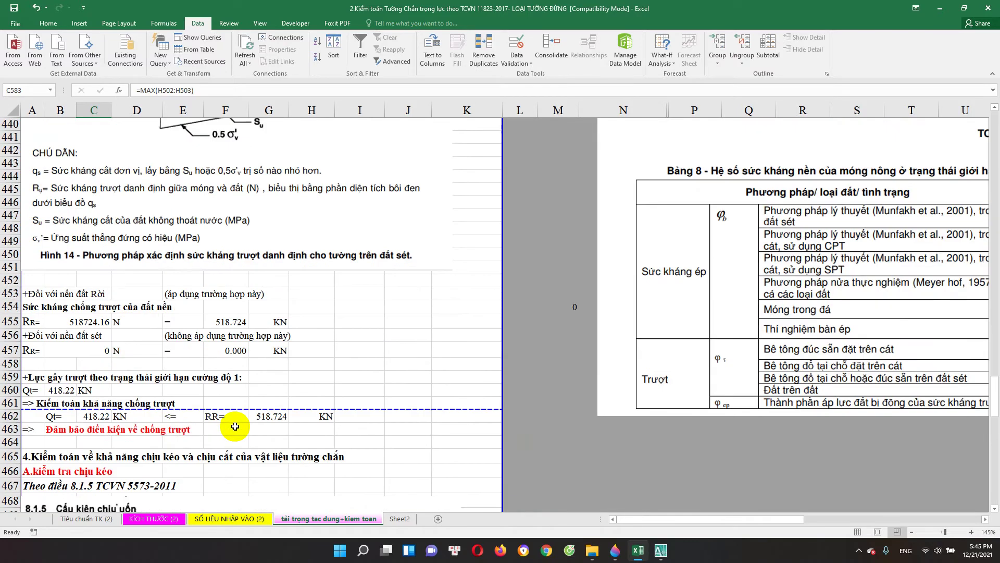
scroll(153, 439, "up", 3)
scroll(168, 419, "up", 6)
scroll(239, 418, "up", 7)
scroll(183, 417, "up", 11)
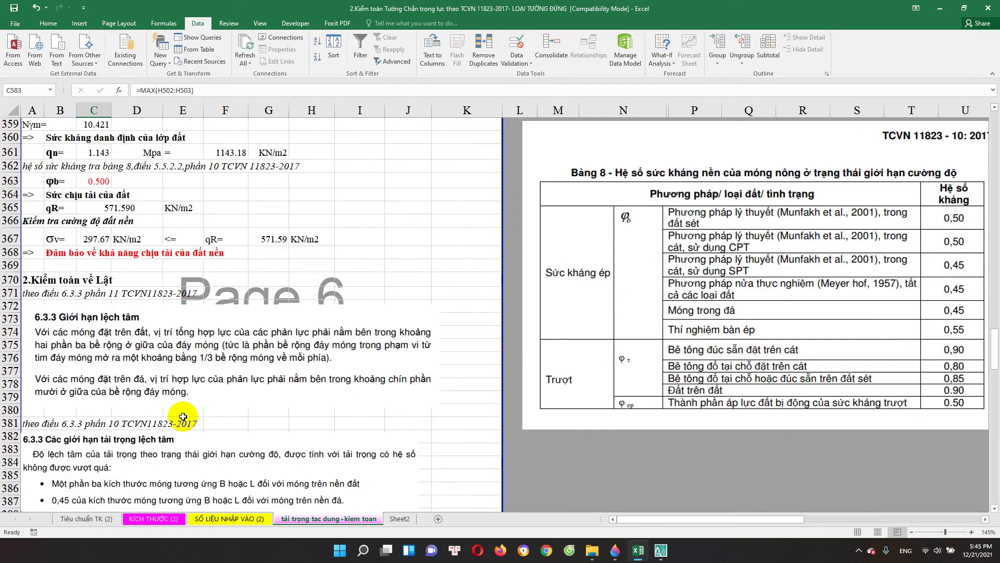
left_click(268, 240)
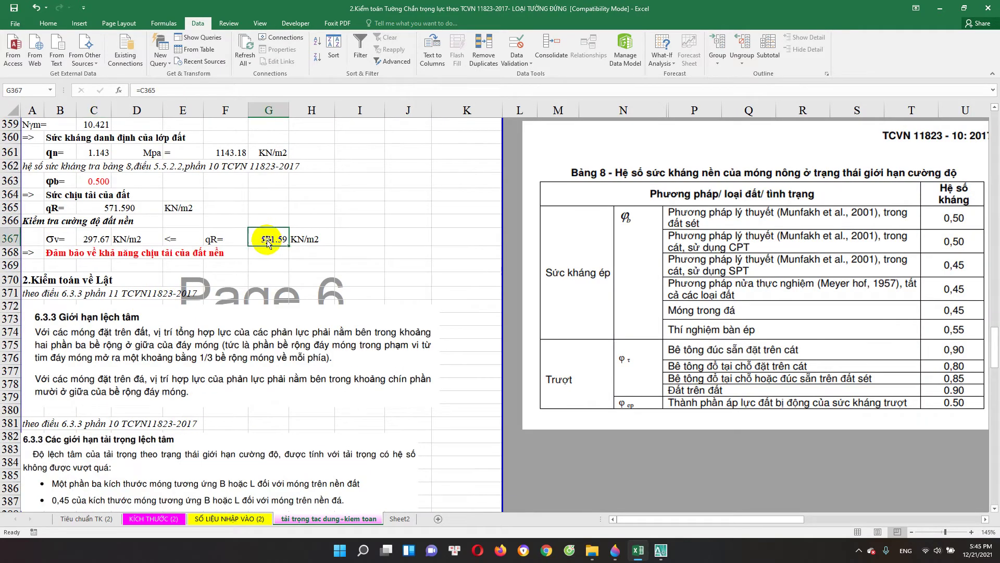
left_click(96, 237)
double_click(263, 240)
key("Escape")
scroll(189, 276, "up", 3)
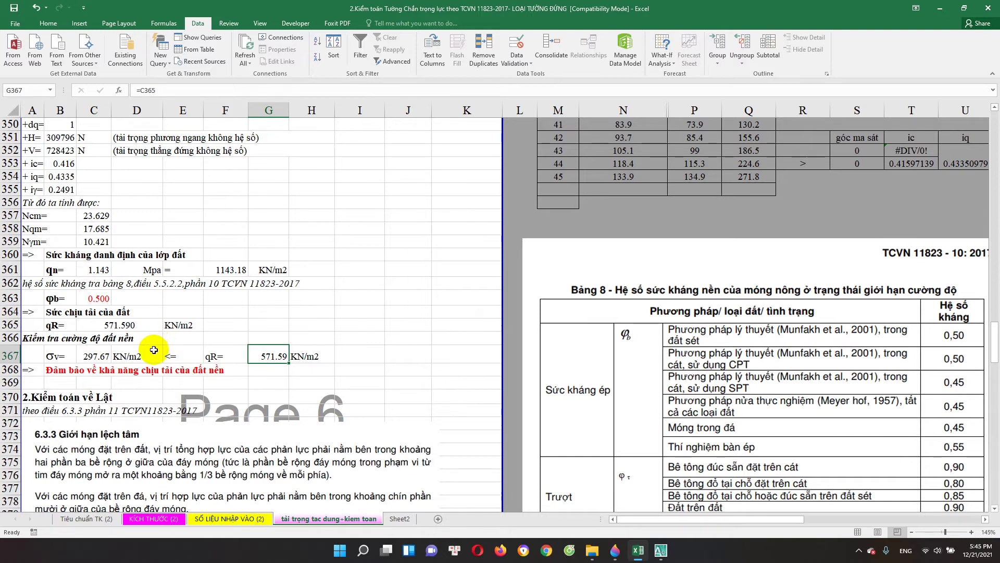
scroll(154, 350, "down", 1)
scroll(154, 350, "down", 1)
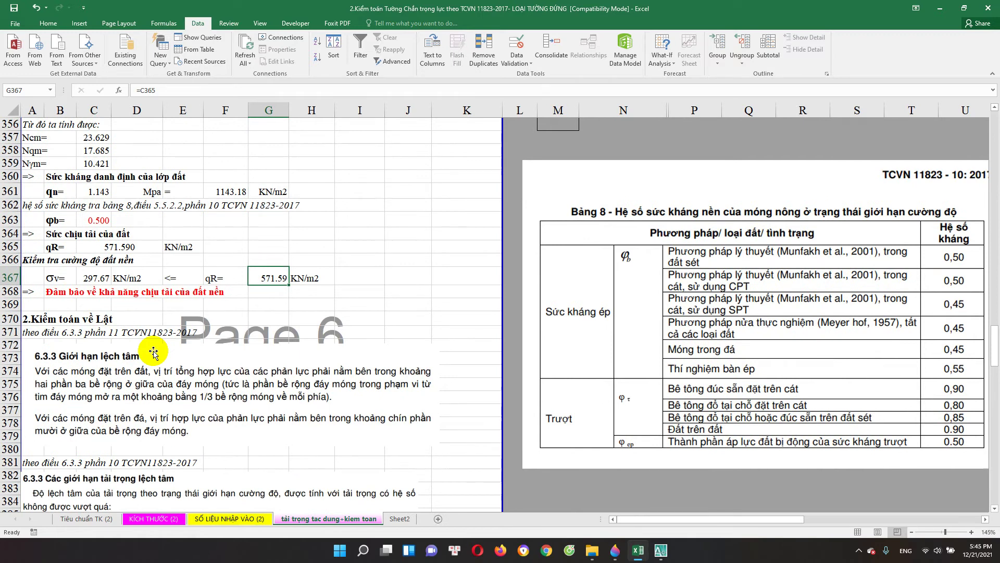
scroll(154, 352, "down", 7)
scroll(154, 355, "down", 5)
scroll(152, 357, "down", 10)
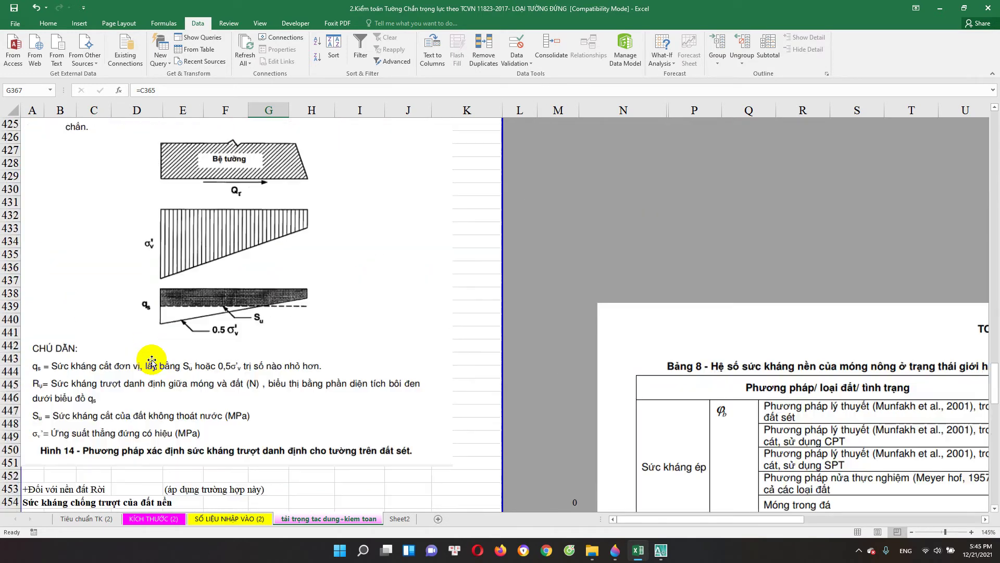
scroll(152, 362, "down", 6)
scroll(151, 362, "down", 6)
scroll(152, 362, "down", 1)
scroll(152, 363, "down", 9)
scroll(151, 363, "down", 7)
scroll(234, 339, "up", 4)
scroll(315, 282, "up", 5)
scroll(271, 302, "down", 12)
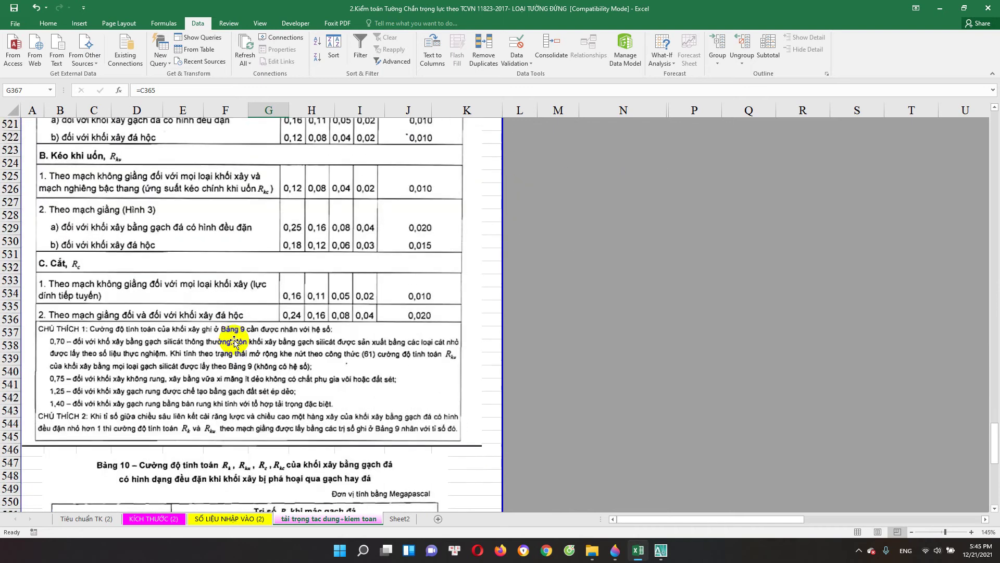
scroll(232, 348, "down", 3)
scroll(231, 348, "down", 5)
scroll(287, 339, "down", 5)
scroll(346, 330, "down", 1)
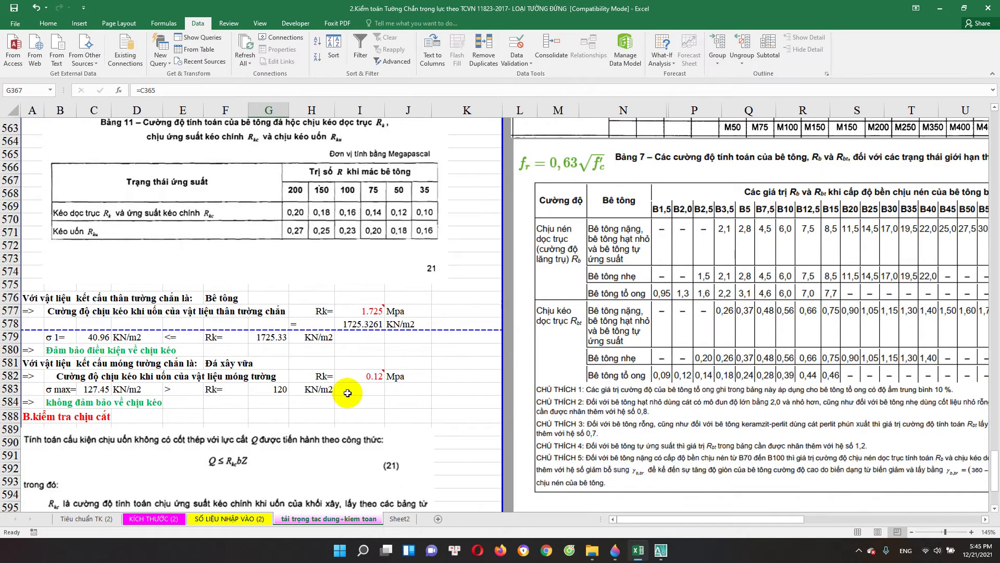
scroll(350, 388, "down", 1)
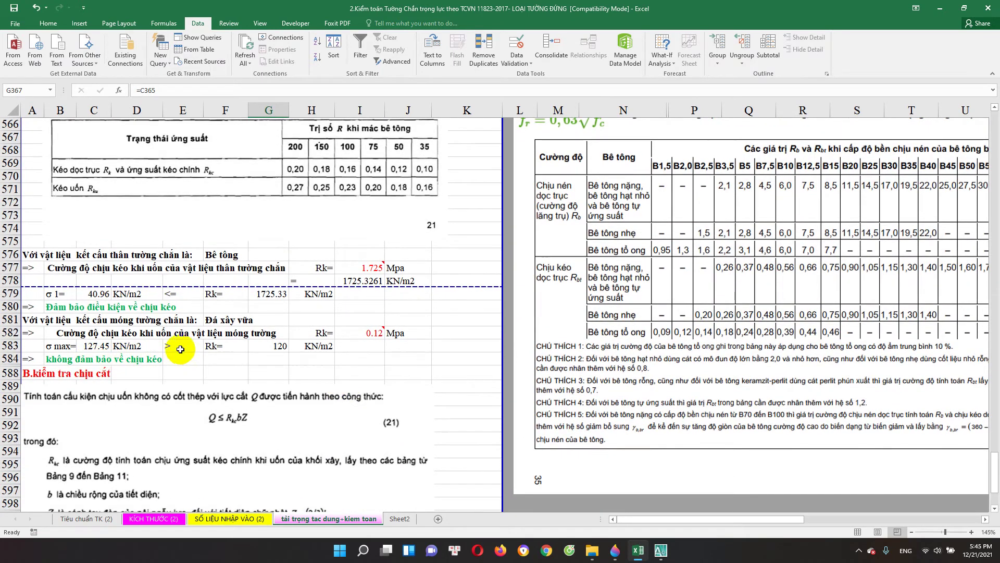
left_click(165, 348)
left_click(359, 336)
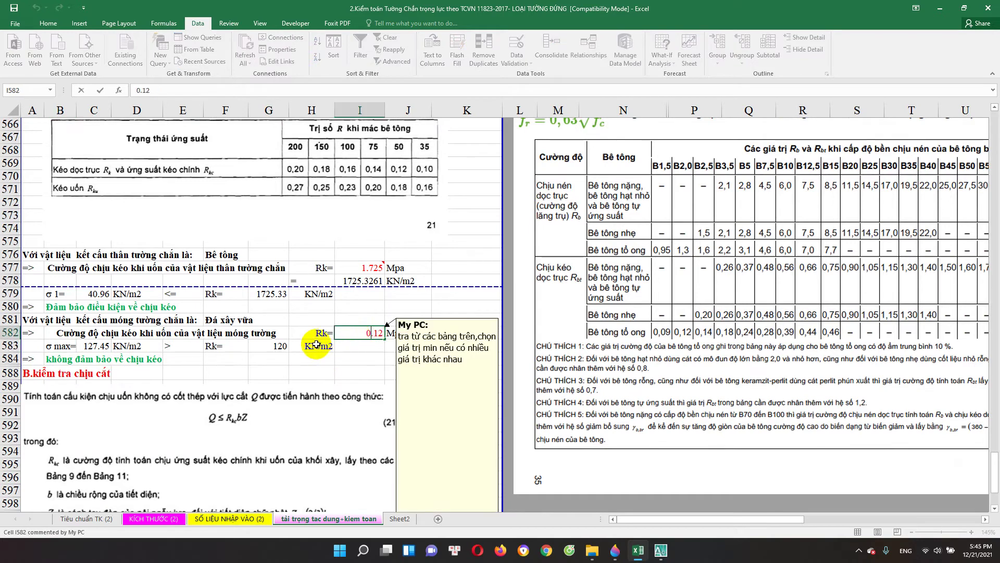
left_click(270, 348)
double_click(180, 347)
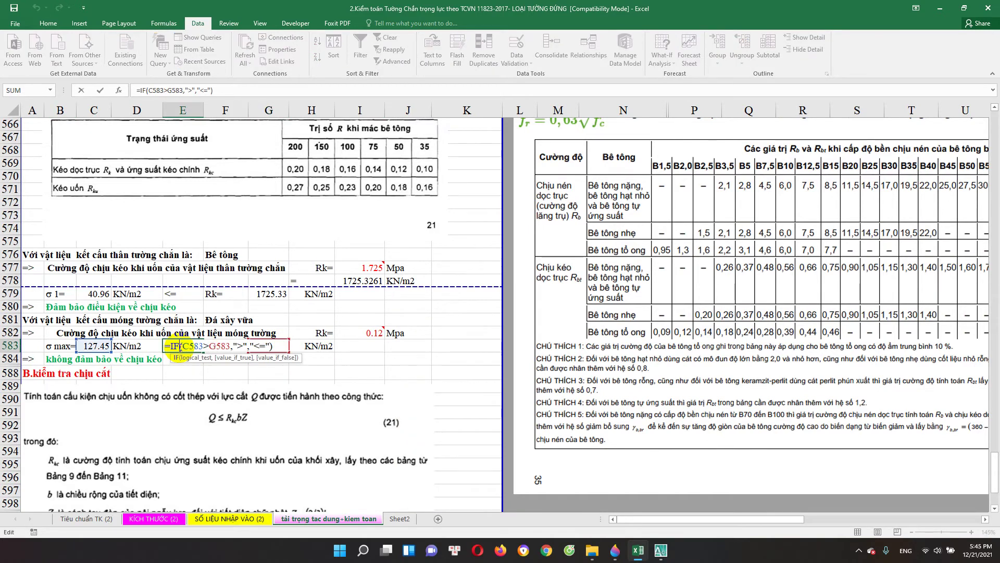
key("Escape")
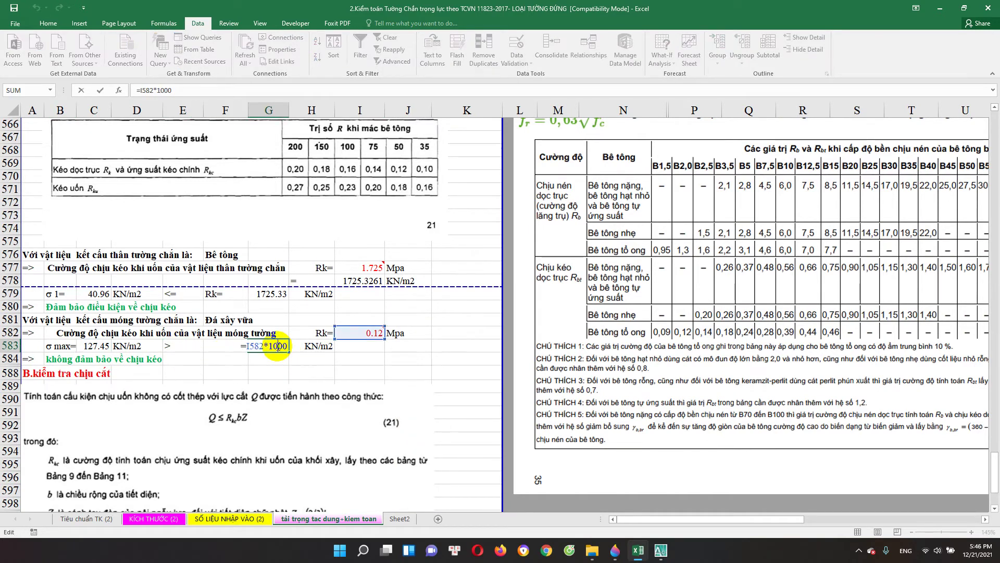
left_click(102, 359)
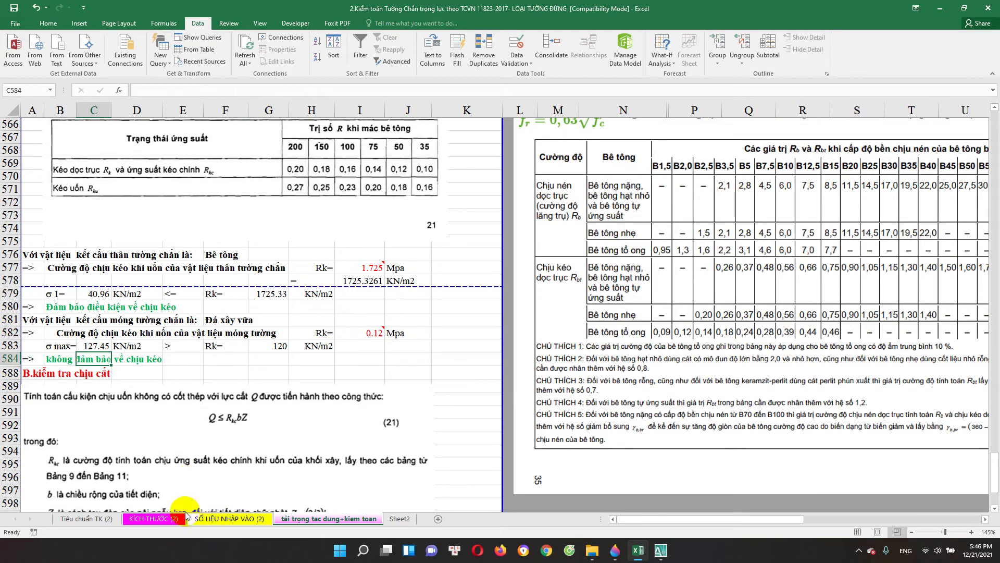
On KÍCH THƯỚC (2), set footing thickness T1 to 2 m in H34 and T2 to 4 m in H35.
left_click(151, 518)
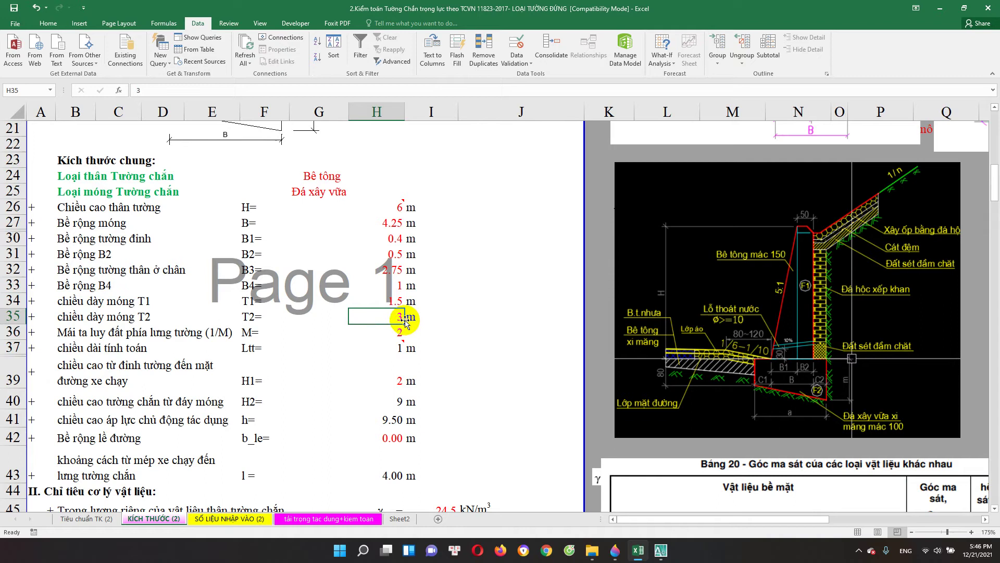
key("Up")
key("Up")
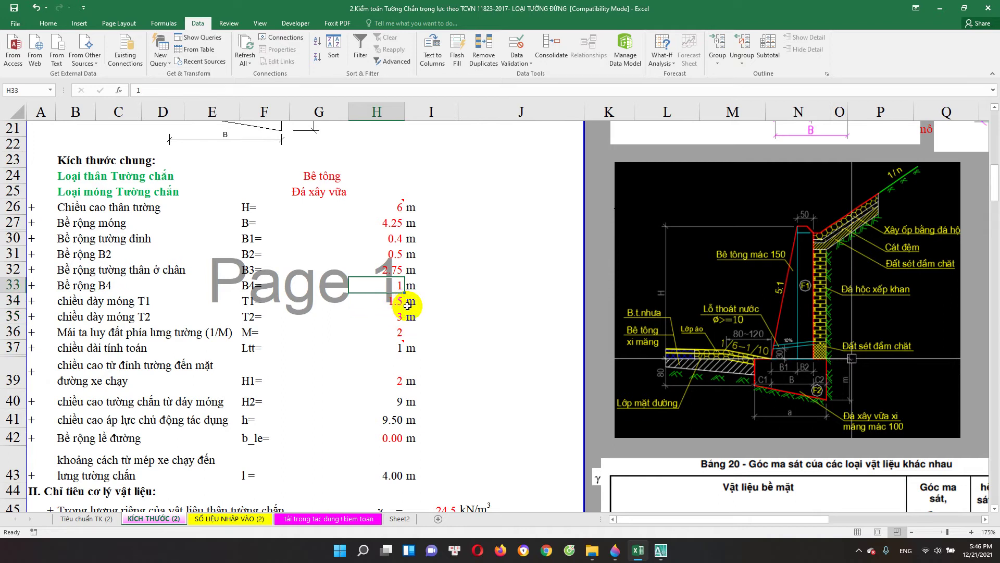
key("Down")
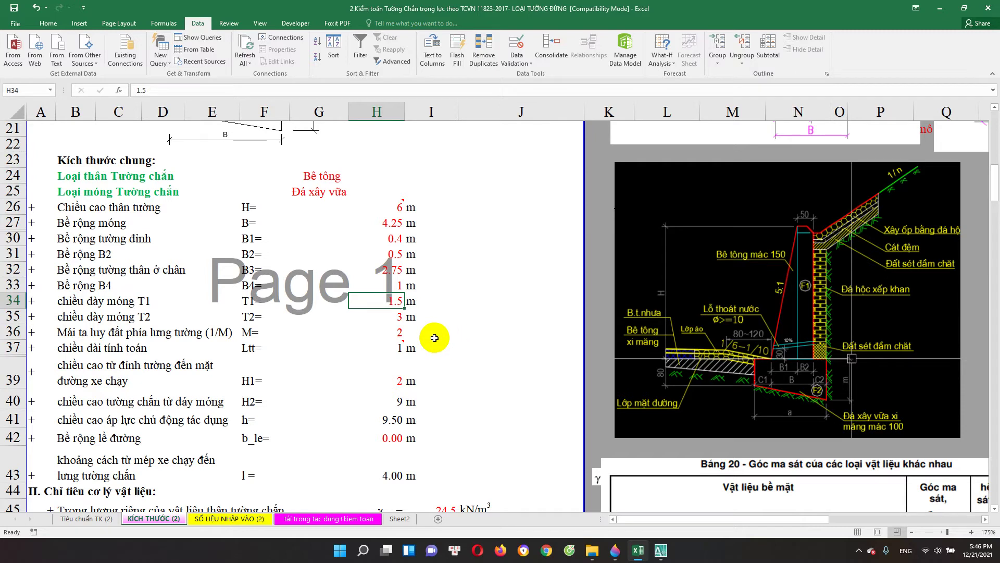
type("2")
key("Return")
type("4")
key("Return")
On the load-check sheet, review the section 1-1 shear row: Rkc source, capacity and verdict formulas.
left_click(354, 518)
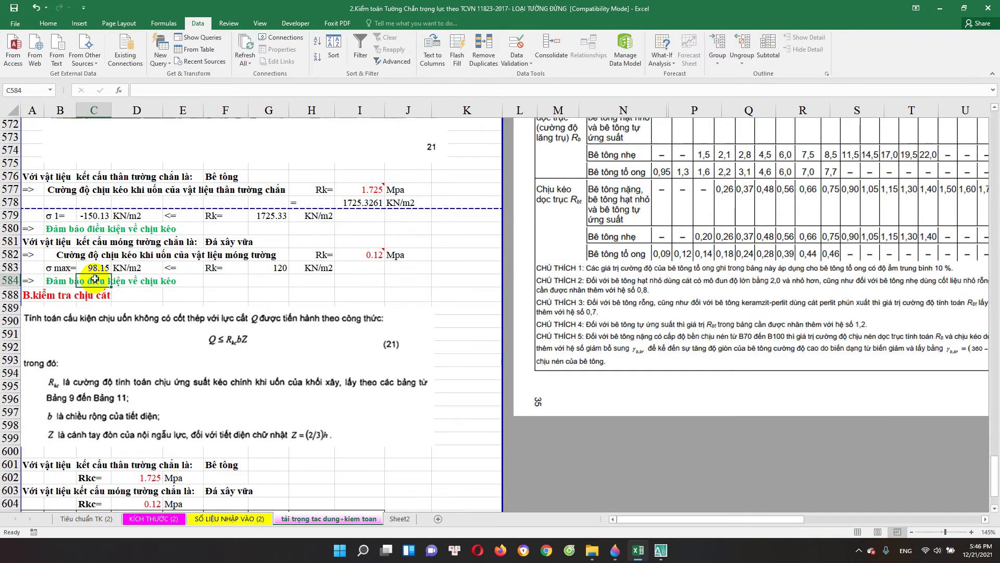
scroll(219, 292, "down", 4)
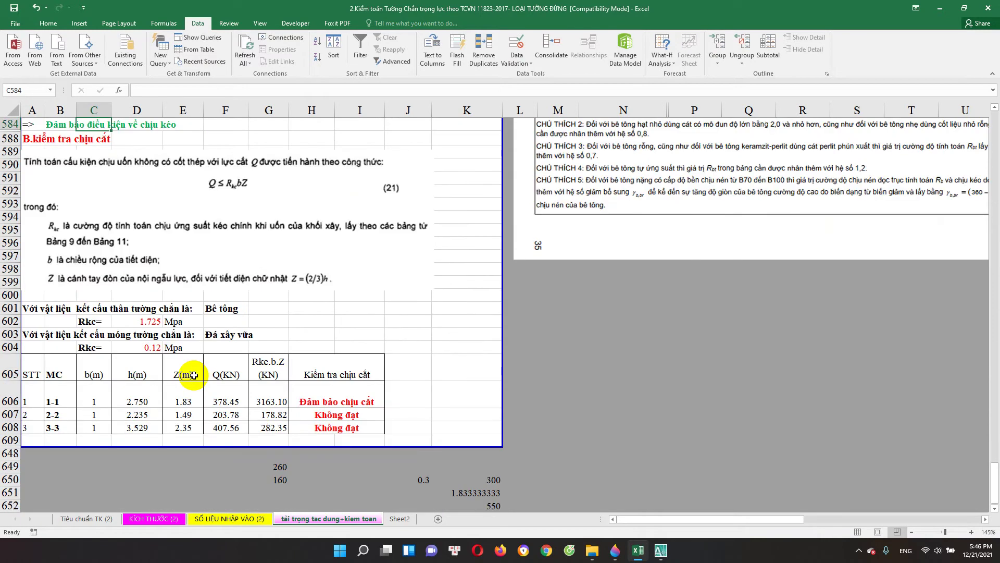
left_click(152, 321)
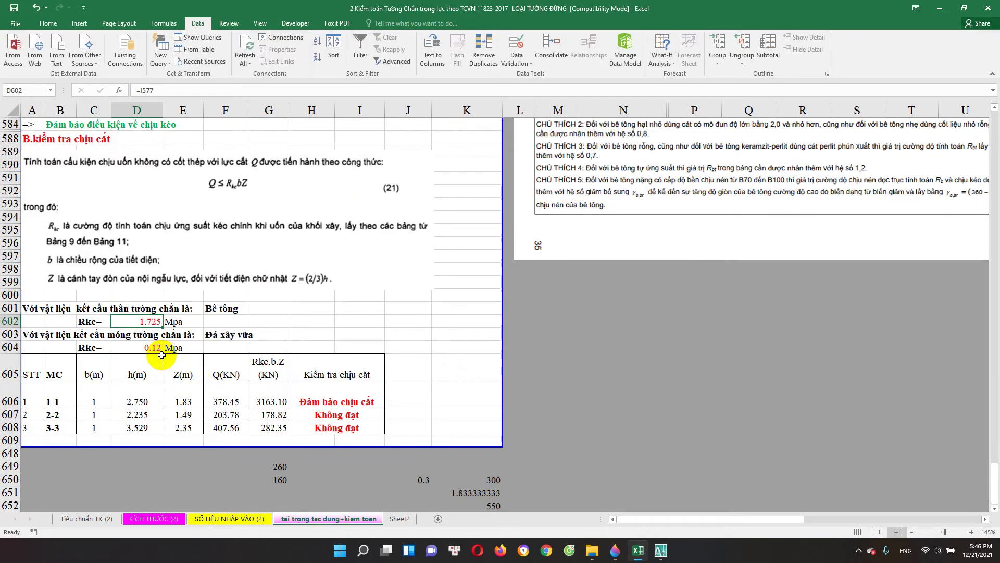
double_click(331, 399)
key("Escape")
left_click(86, 401)
left_click(134, 403)
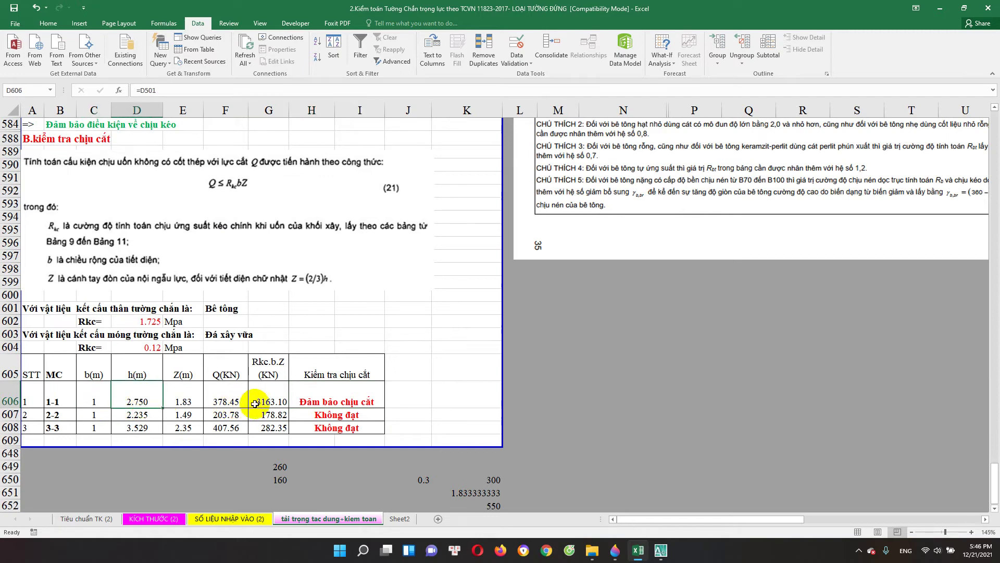
double_click(266, 402)
key("Return")
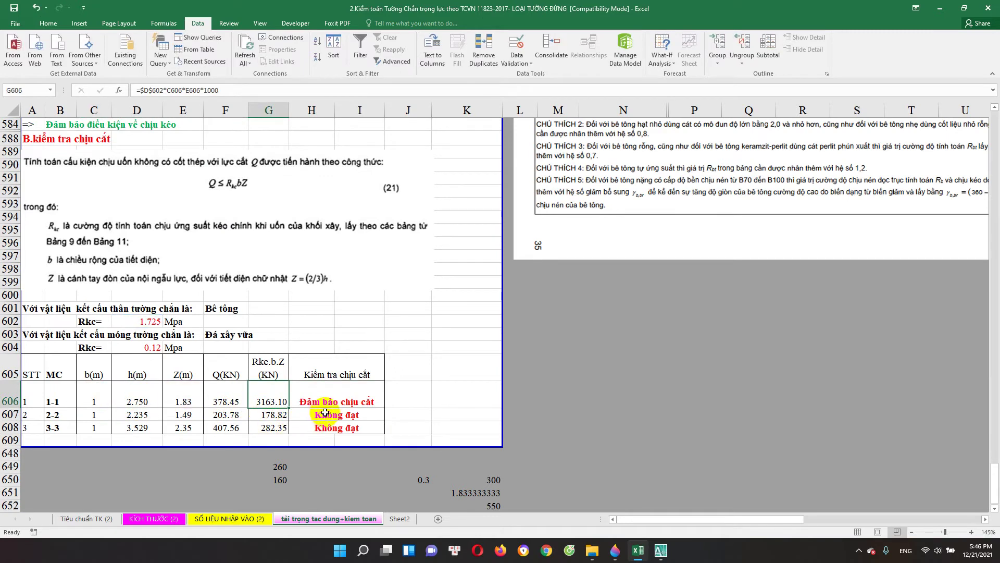
left_click(337, 400)
double_click(337, 400)
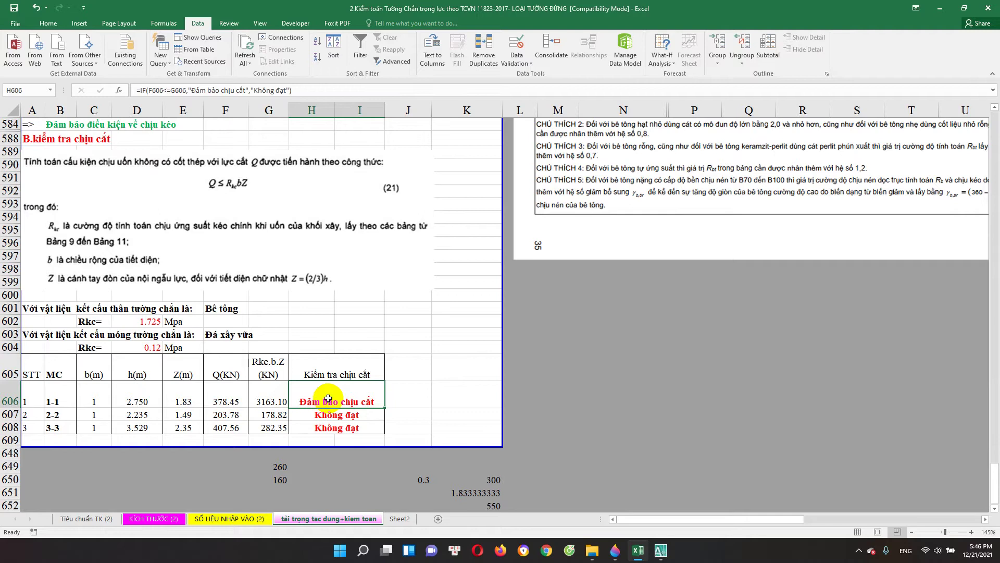
key("Escape")
Trace the failing 2-2 and 3-3 shear rows: foundation Rkc, 3-3 capacity and shear force formulas.
left_click_drag(13, 415, 13, 427)
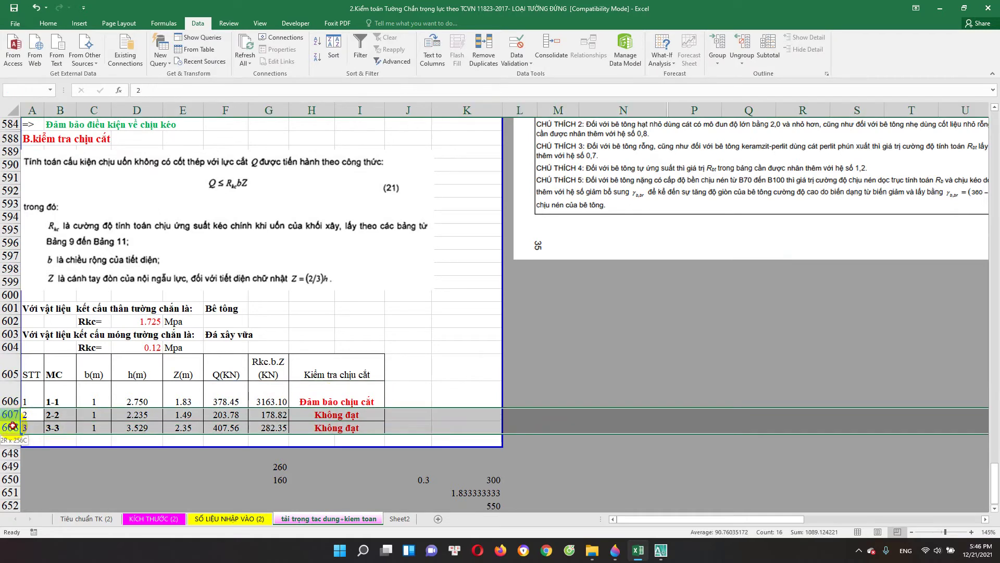
double_click(148, 346)
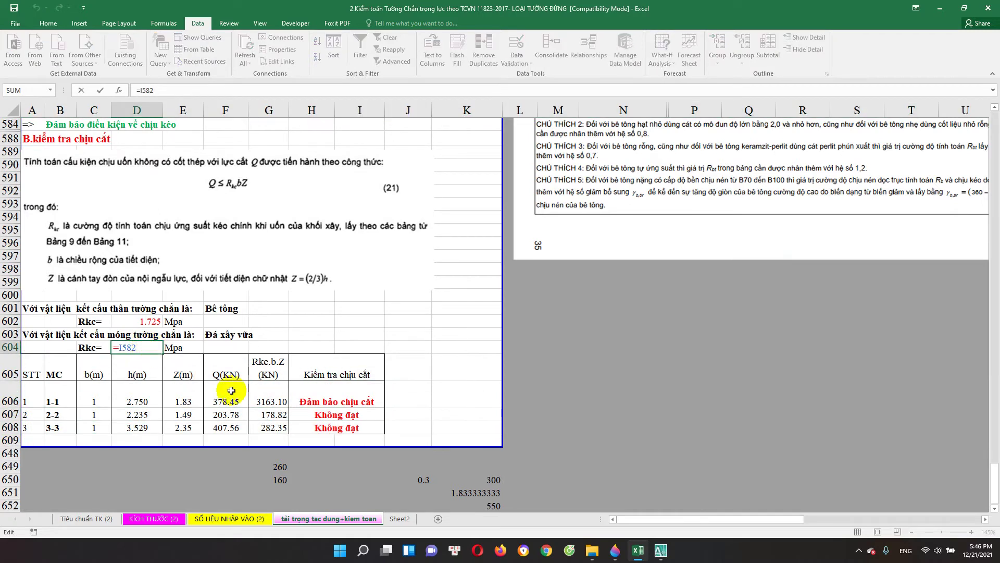
key("Escape")
double_click(284, 428)
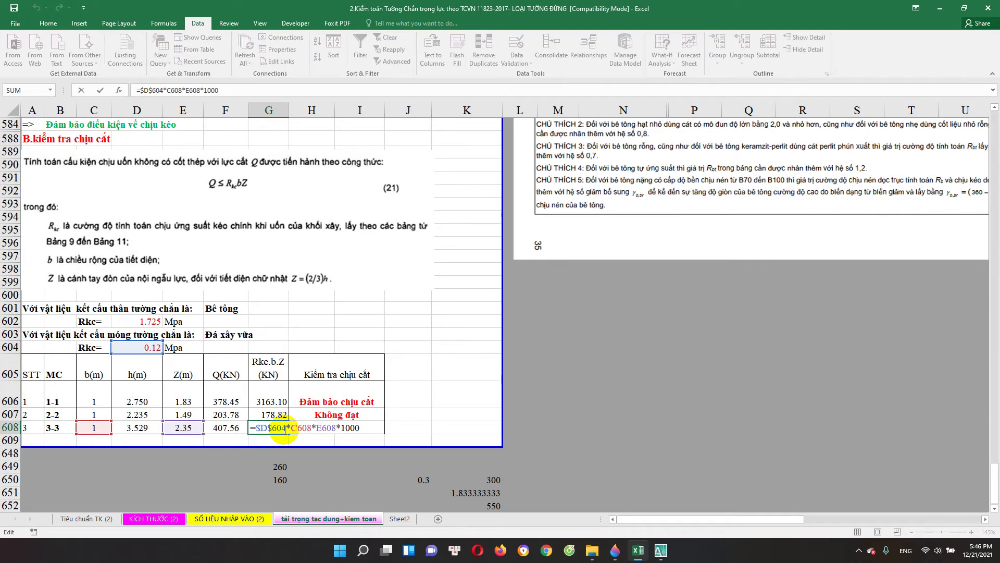
key("Escape")
double_click(229, 412)
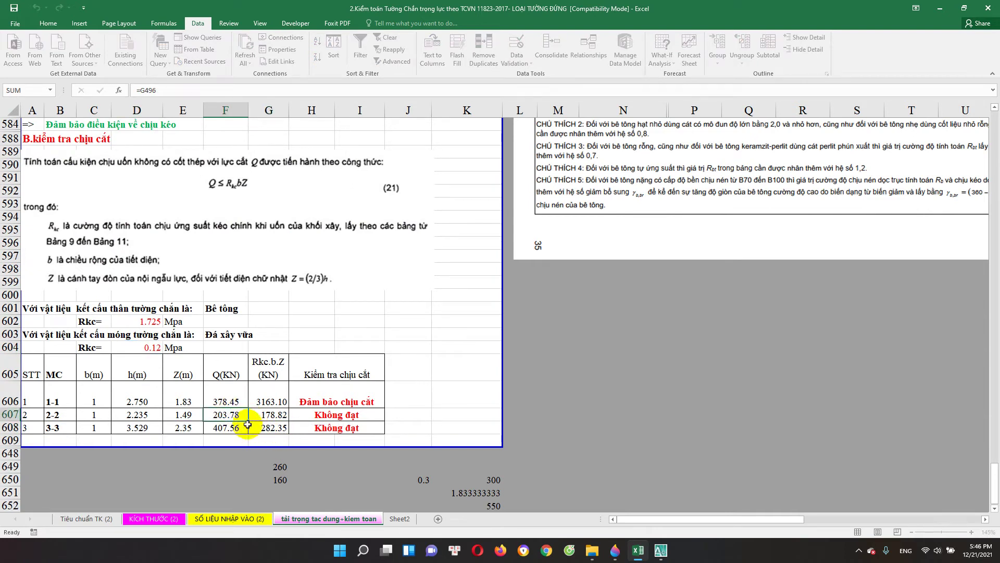
key("Escape")
double_click(231, 429)
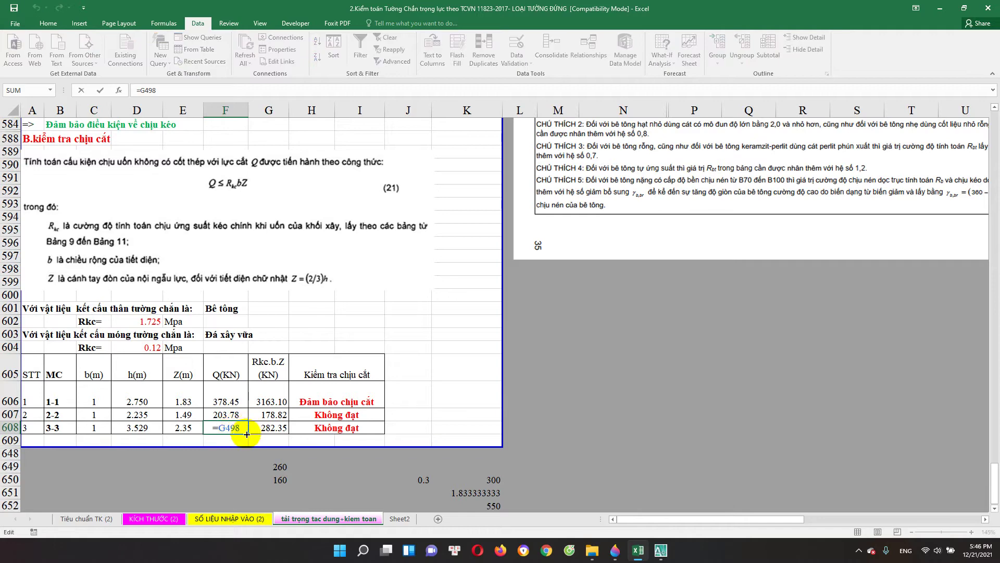
Scroll to the shear table and inspect the section 2-2 shear force Q formula.
key("Escape")
scroll(237, 411, "up", 2)
scroll(234, 396, "up", 3)
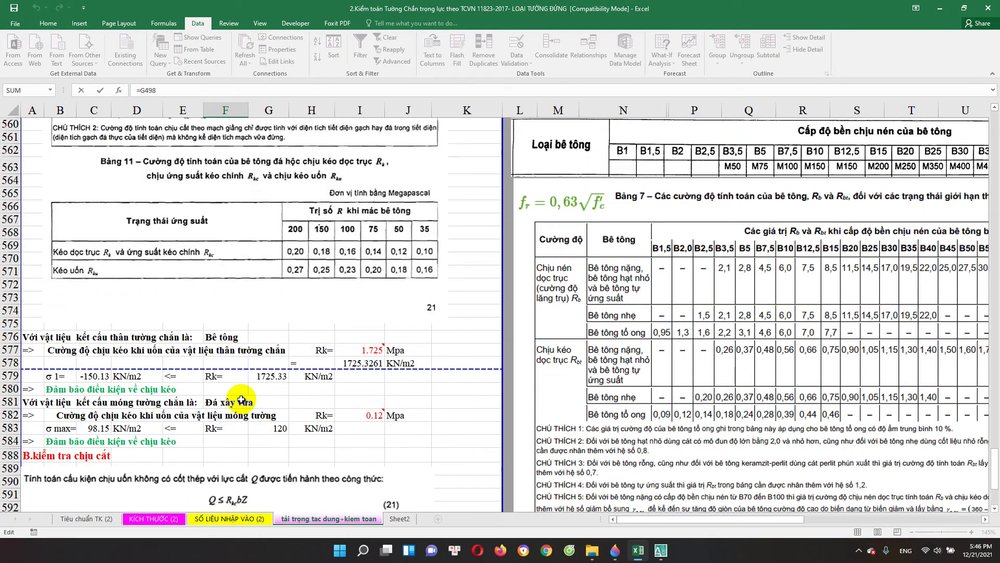
scroll(233, 390, "down", 3)
scroll(234, 391, "up", 8)
scroll(234, 388, "up", 7)
scroll(235, 385, "up", 5)
scroll(235, 383, "up", 6)
scroll(235, 383, "up", 15)
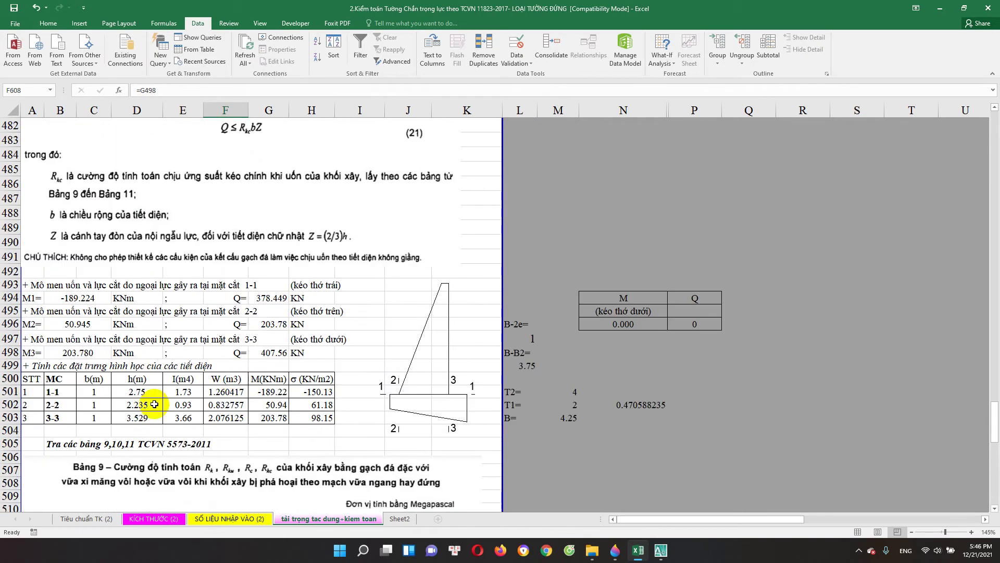
scroll(171, 392, "down", 6)
scroll(171, 392, "up", 4)
scroll(175, 388, "up", 1)
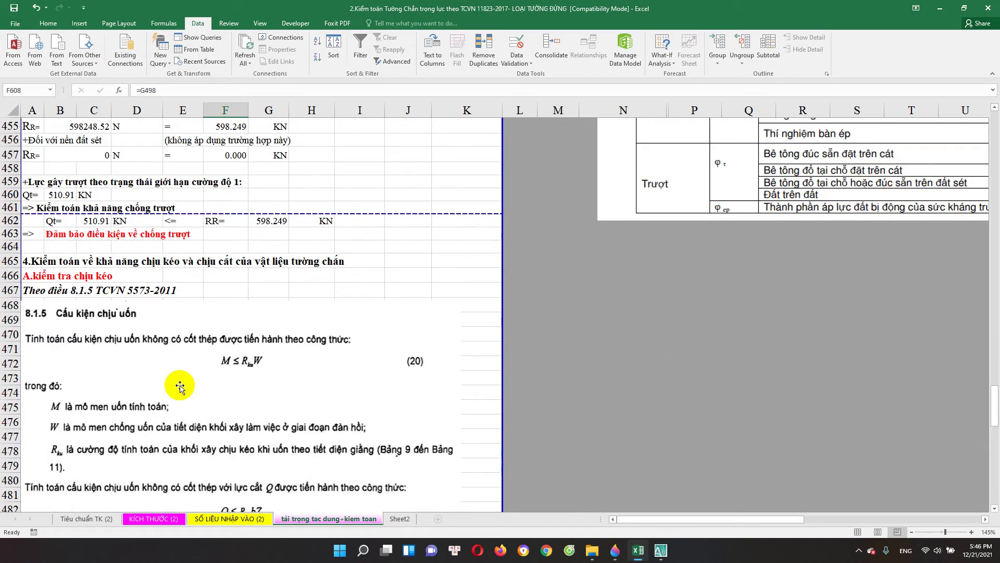
scroll(177, 389, "down", 8)
scroll(182, 393, "down", 5)
scroll(157, 245, "up", 1)
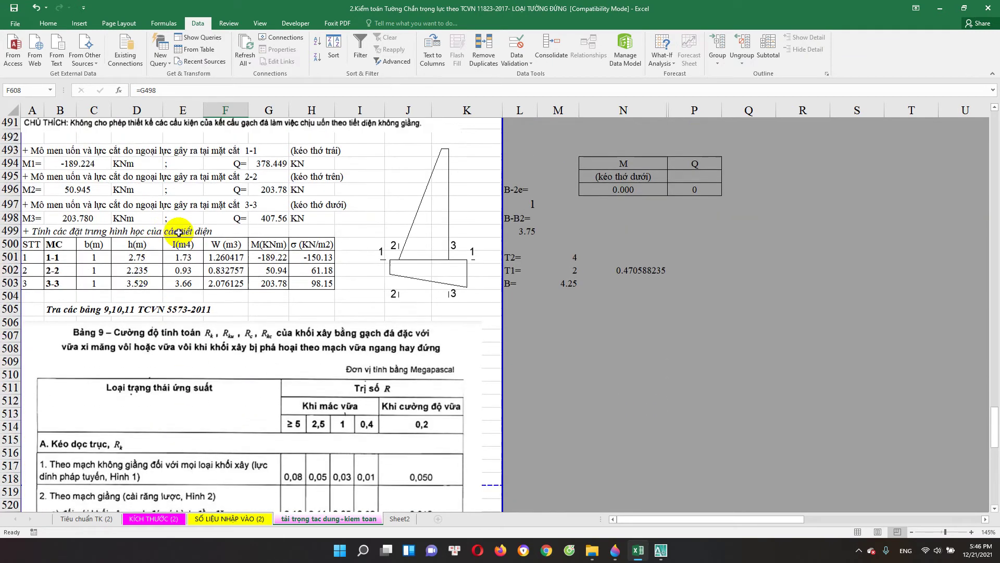
left_click(275, 193)
double_click(275, 193)
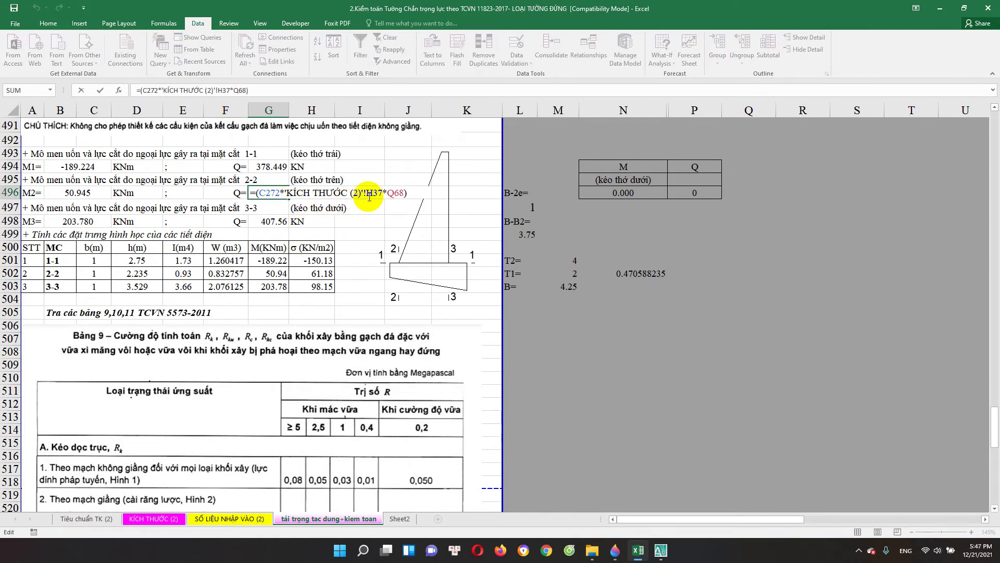
key("Escape")
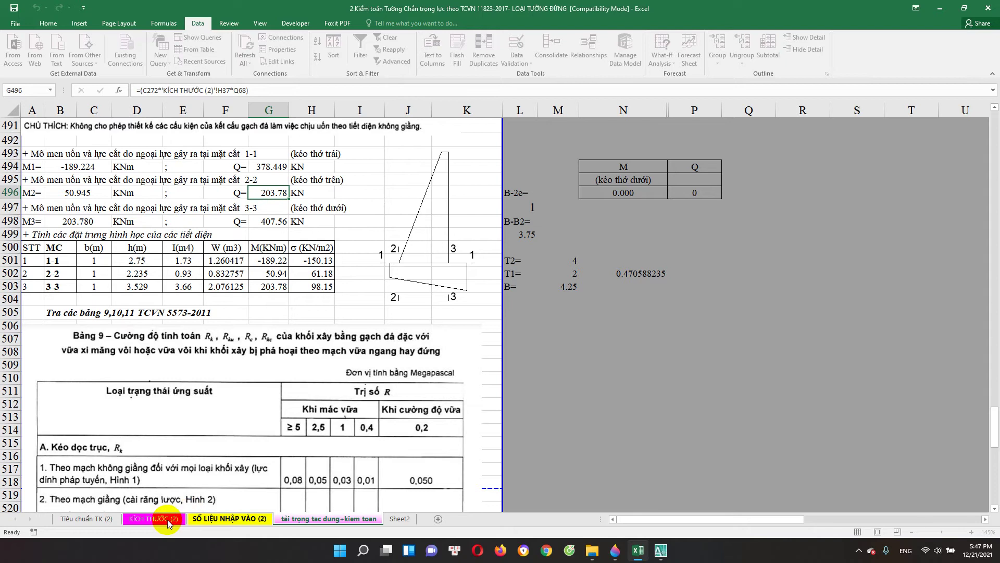
Check the T2, B3 and B2 values linked from the dimensions sheet, then scroll to the shear table.
left_click(153, 519)
left_click(232, 519)
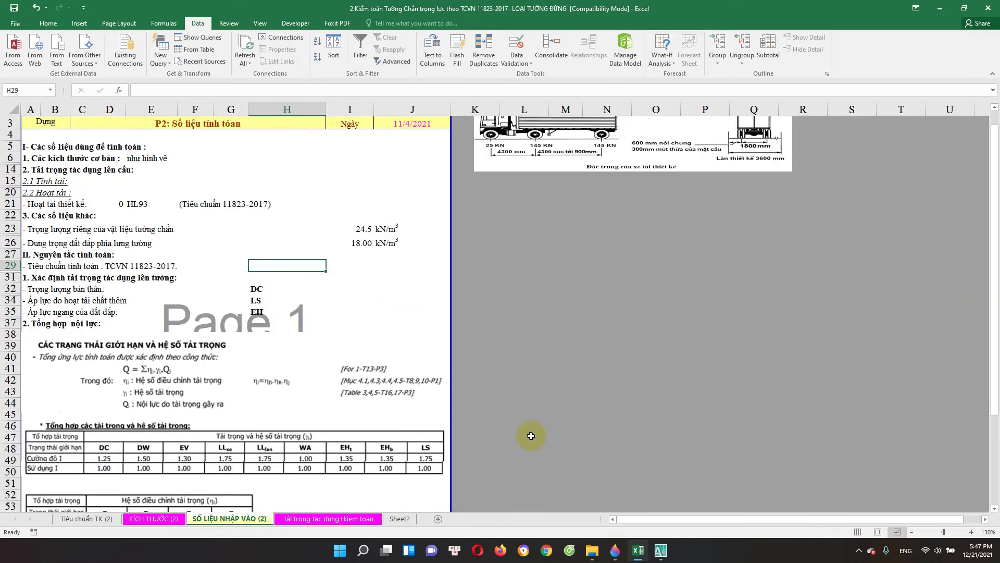
left_click(360, 519)
left_click_drag(995, 416, 995, 145)
scroll(748, 373, "down", 4)
scroll(752, 328, "down", 2)
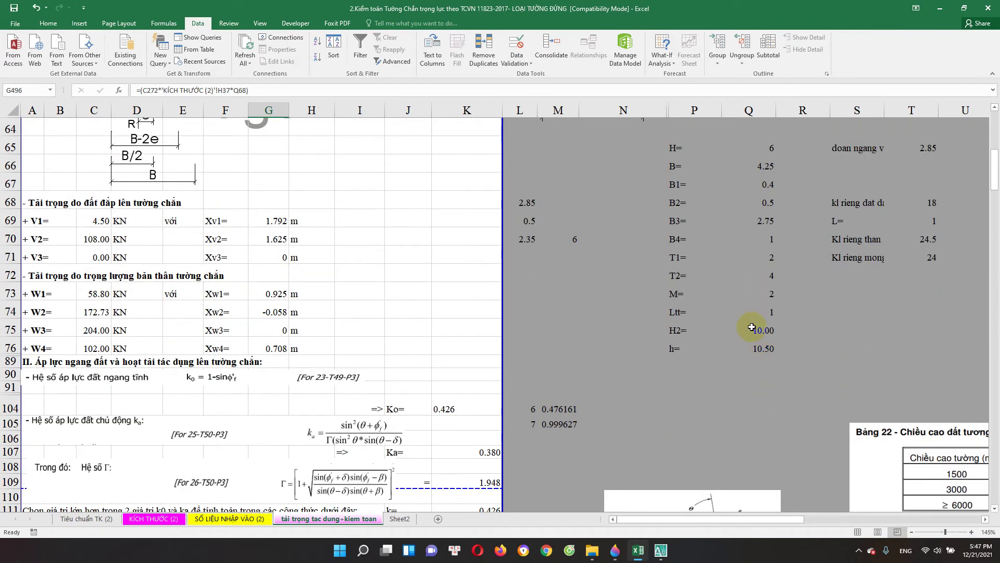
left_click(745, 271)
left_click(777, 222)
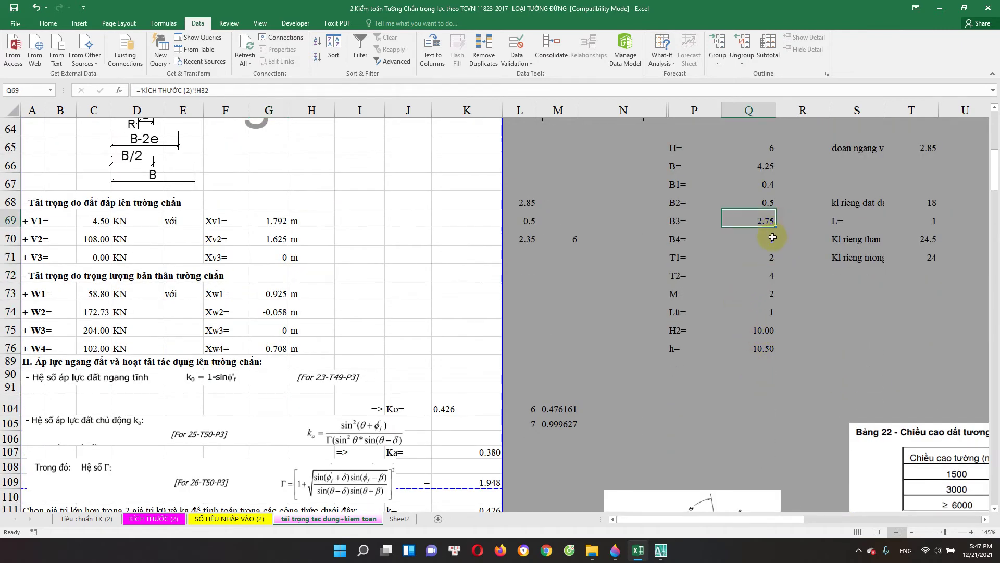
left_click(770, 203)
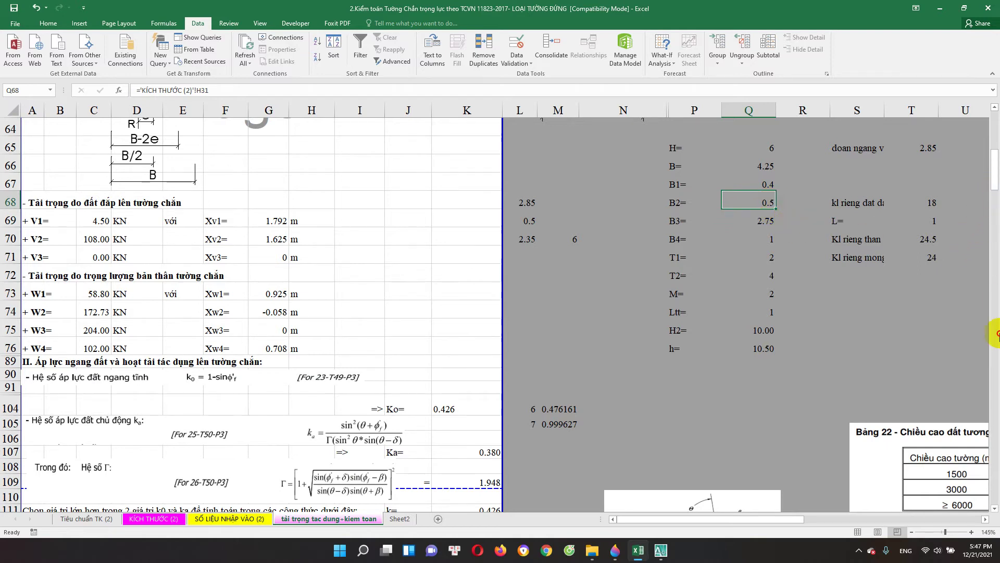
left_click_drag(994, 184, 994, 487)
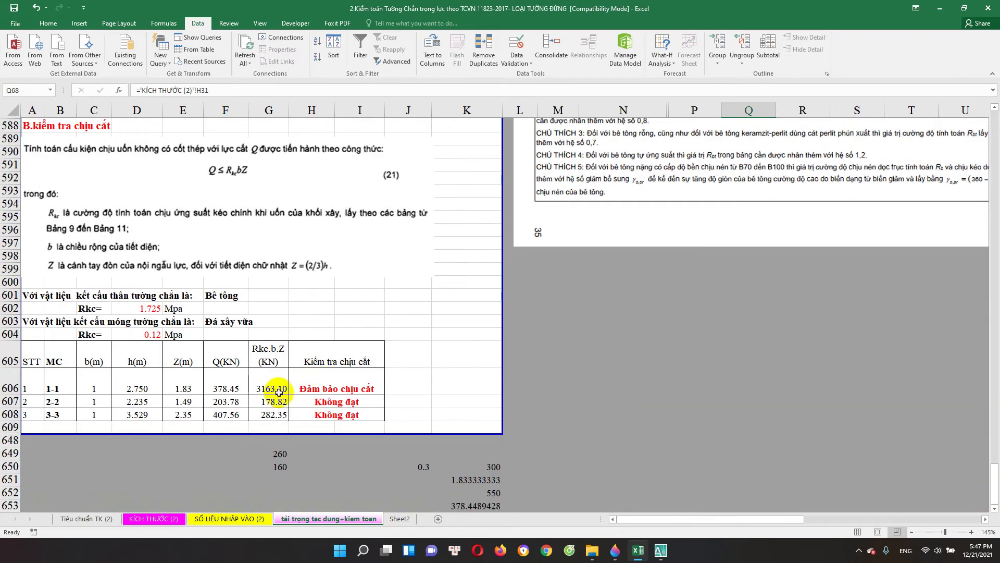
Inspect the section 2-2 shear capacity formula in G607 without changing it.
double_click(274, 388)
double_click(272, 401)
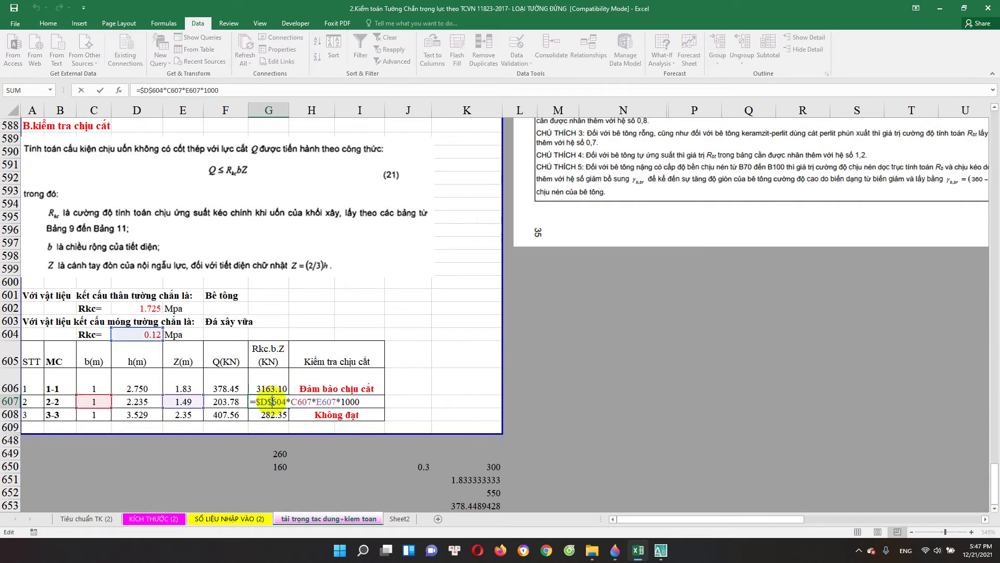
key("Escape")
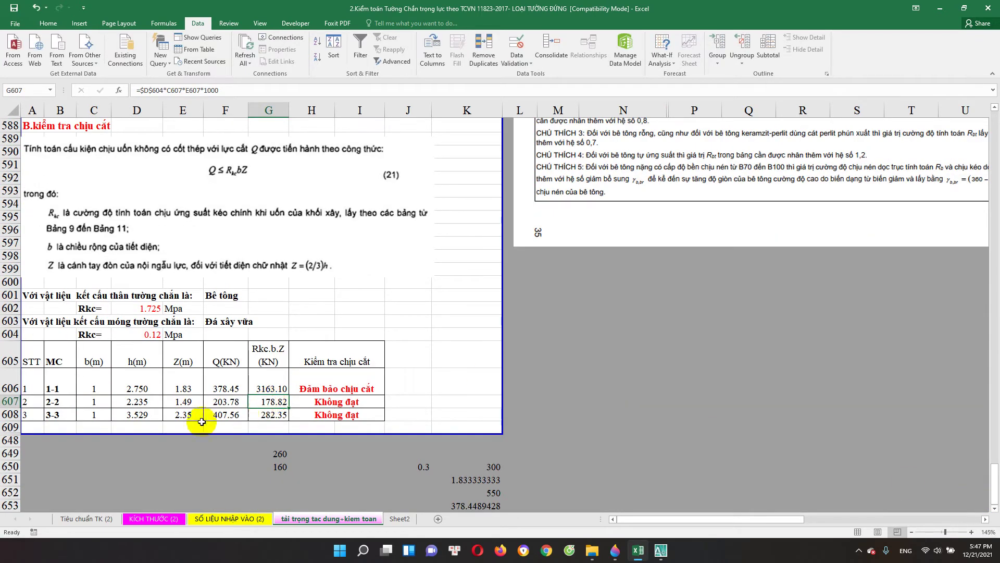
double_click(268, 402)
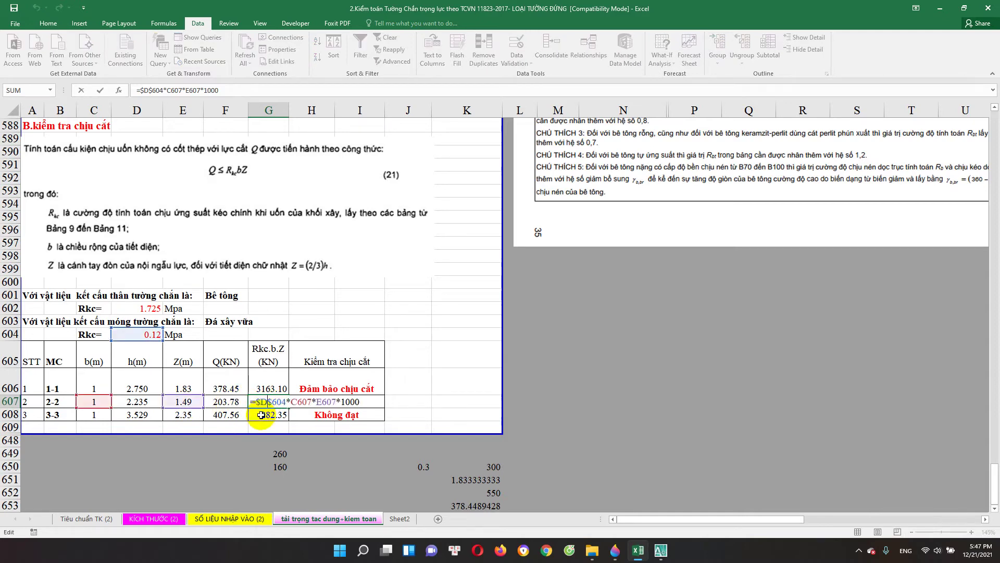
key("Escape")
key("F2")
key("Escape")
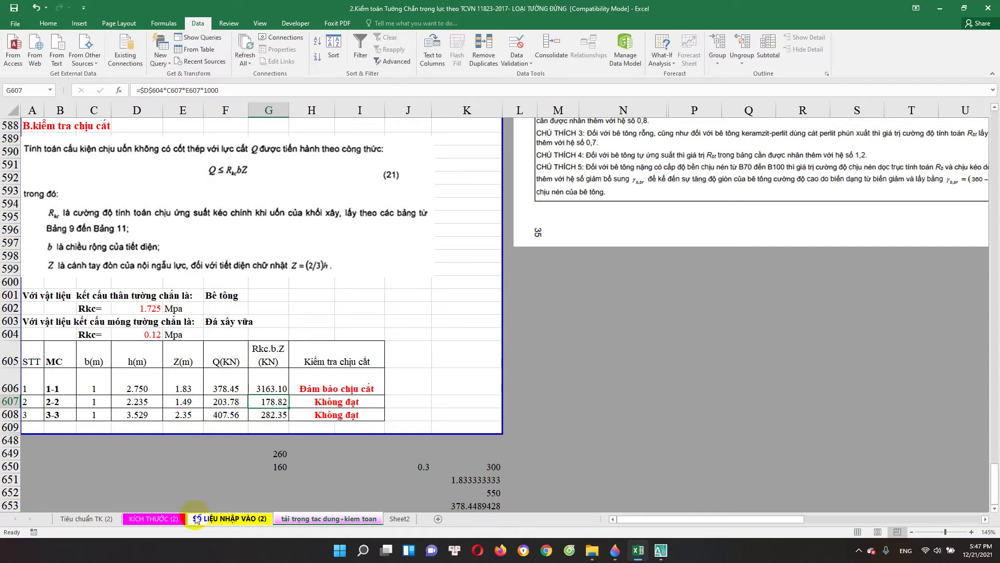
Try footing thicknesses T1 3 m and T2 5 m, then recheck the section 2-2 shear force.
left_click(159, 519)
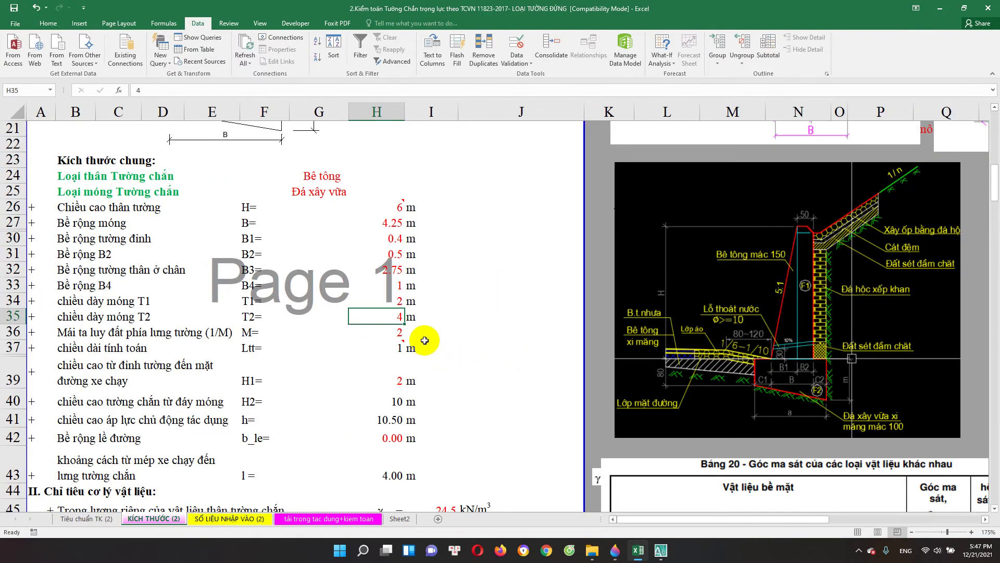
key("Up")
key("Return")
type("5")
key("Return")
left_click(318, 521)
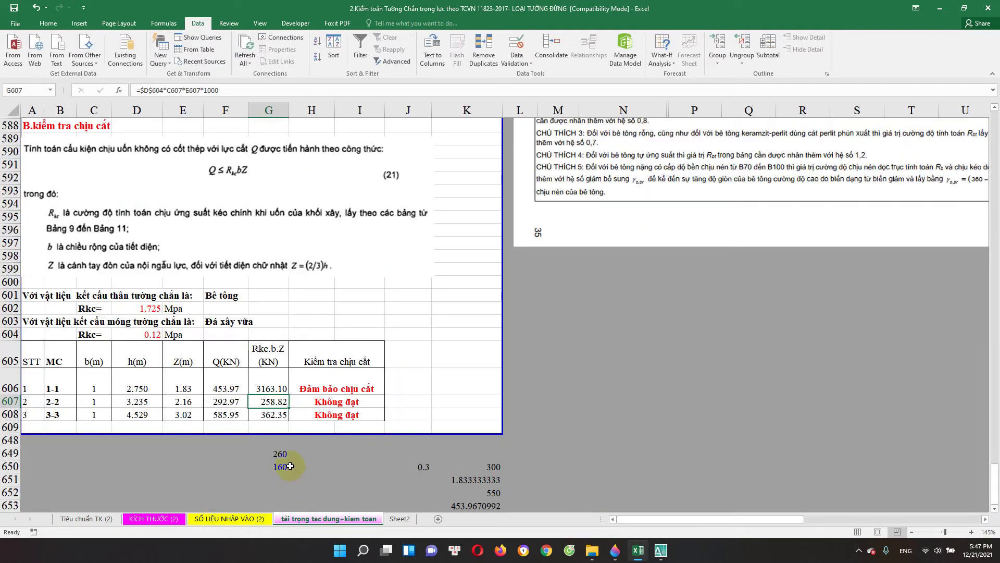
double_click(226, 402)
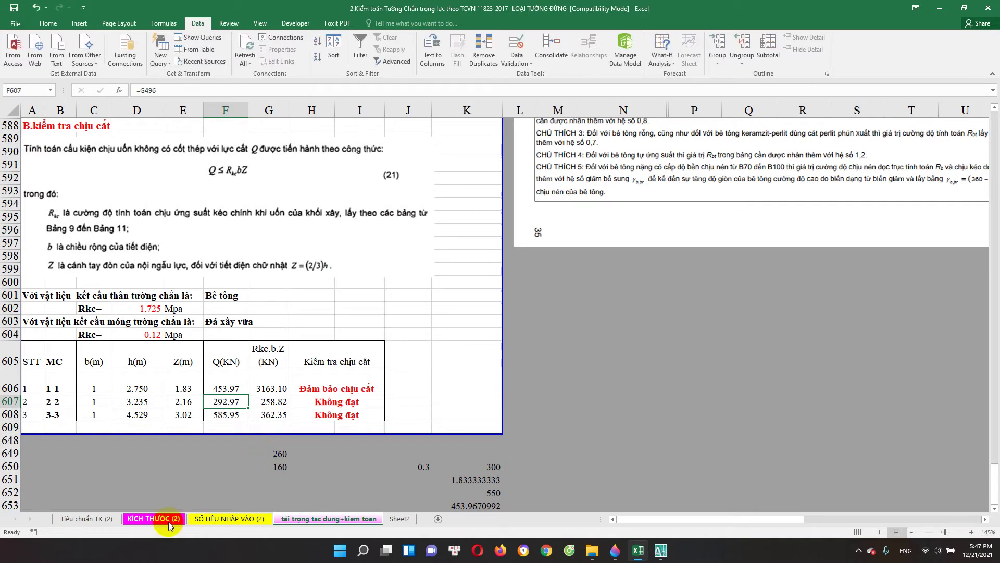
Set T1 to 0.8 m and T2 to 1.5 m on the dimensions sheet.
left_click(152, 518)
left_click(395, 305)
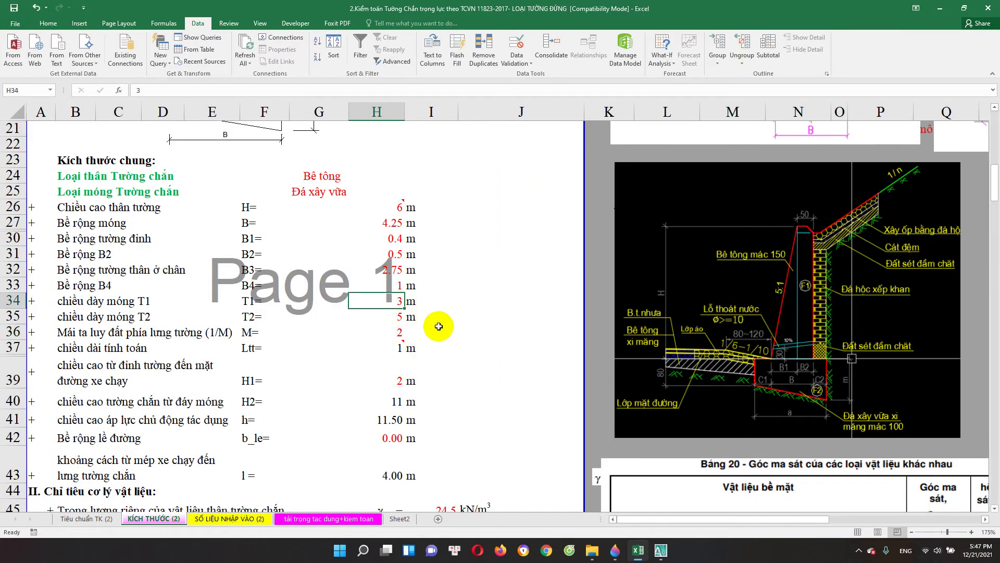
type("1")
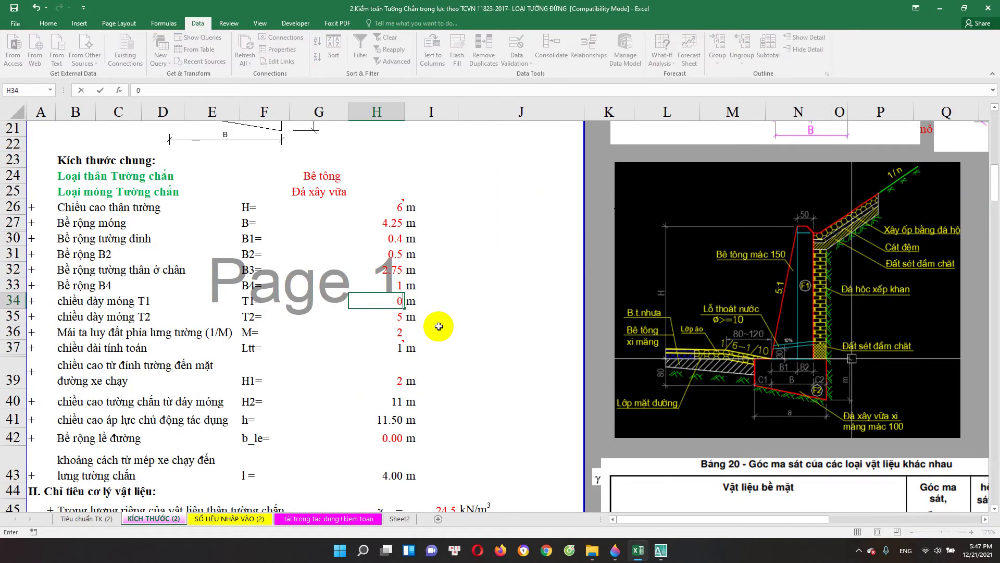
type(".8")
key("Return")
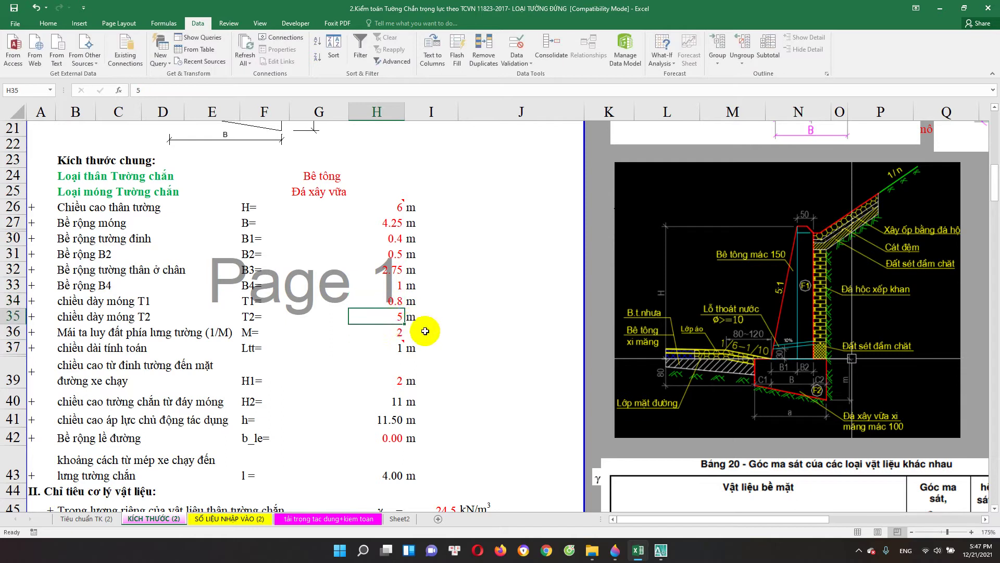
type("1.5")
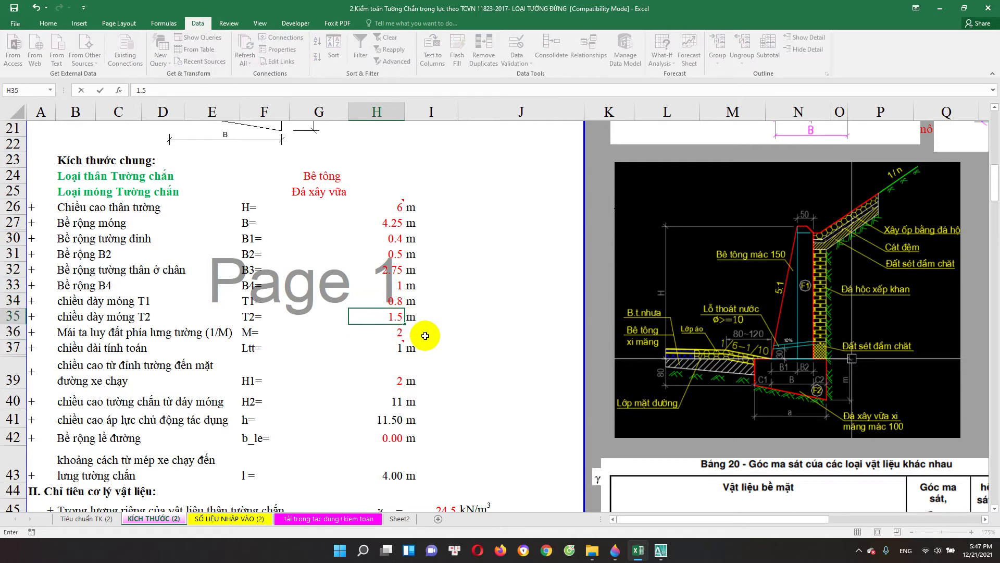
key("Return")
left_click(303, 516)
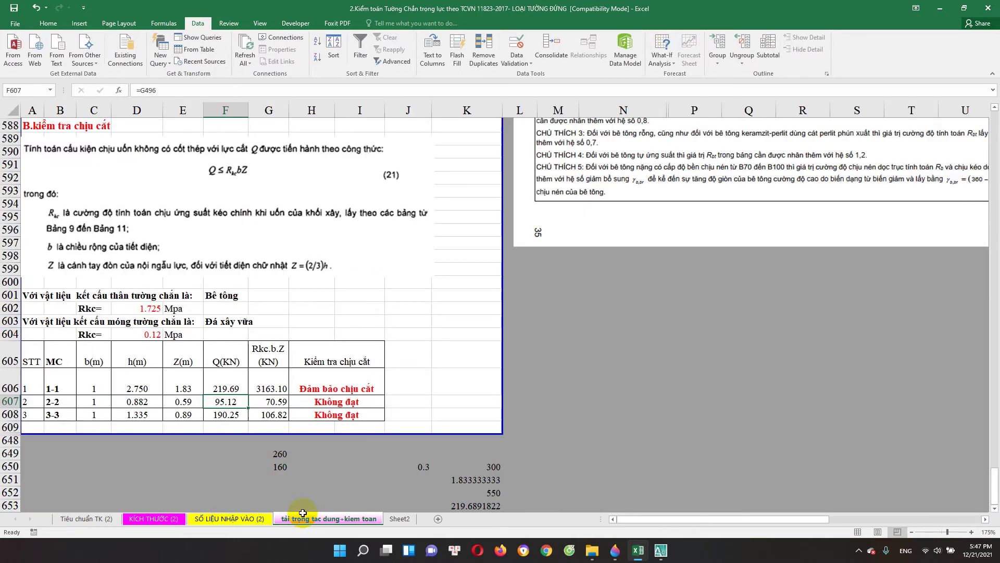
left_click(278, 402)
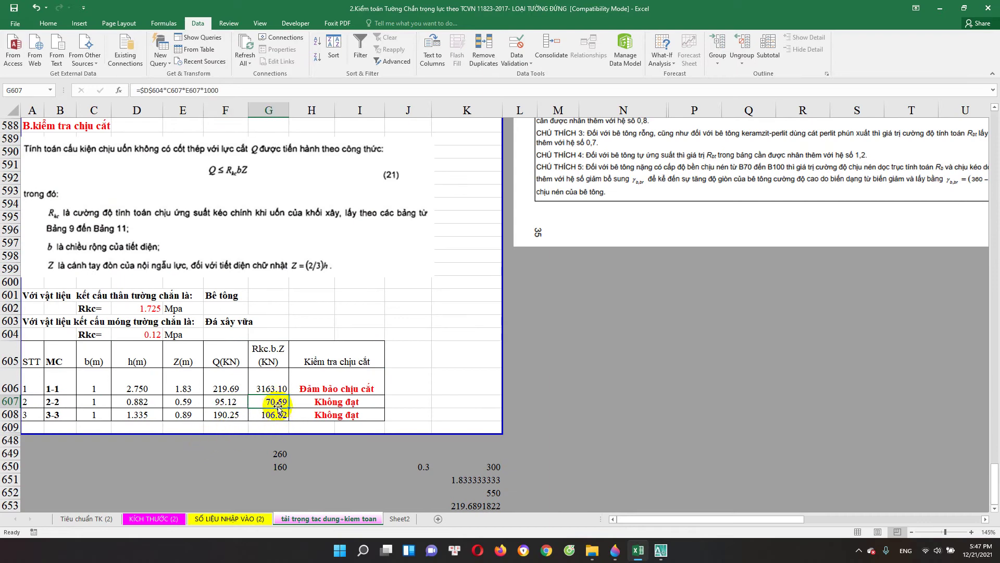
left_click(278, 415)
scroll(176, 381, "up", 5)
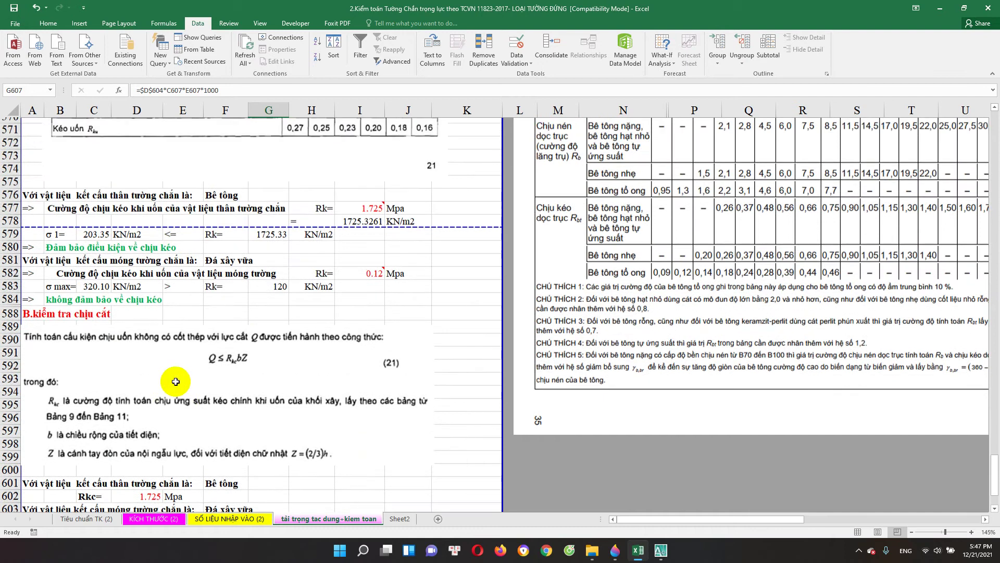
scroll(176, 381, "up", 3)
scroll(177, 381, "down", 2)
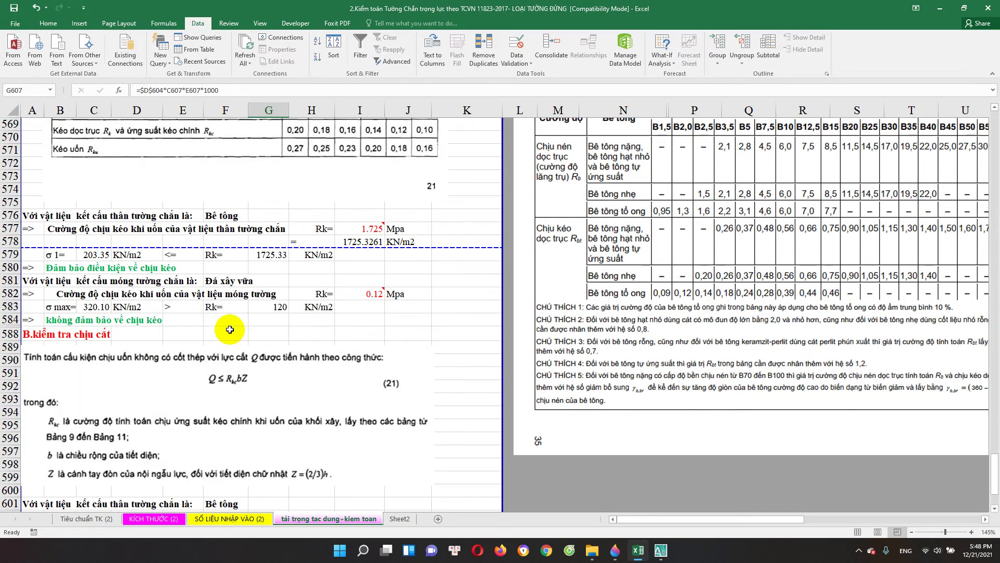
scroll(219, 354, "down", 2)
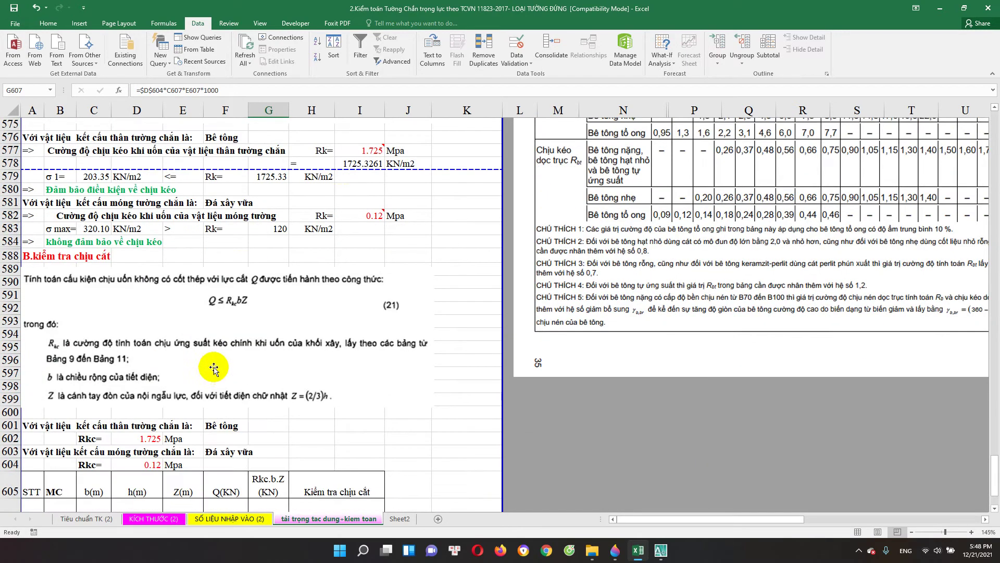
scroll(182, 427, "down", 2)
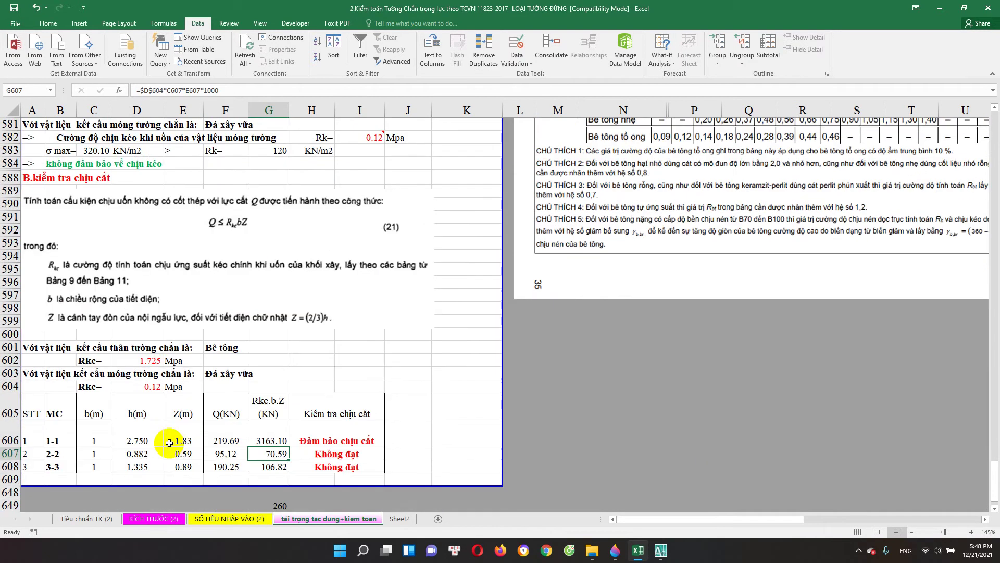
left_click(219, 347)
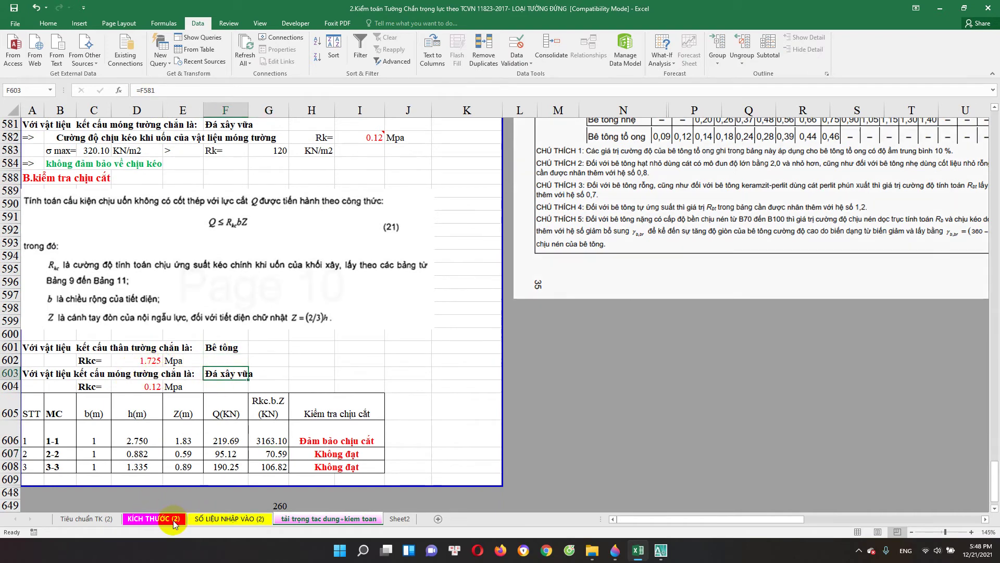
left_click(174, 519)
scroll(308, 417, "up", 4)
Change the foundation material in G25 from Đá xây vữa to Bê tông đá hộc.
left_click(310, 379)
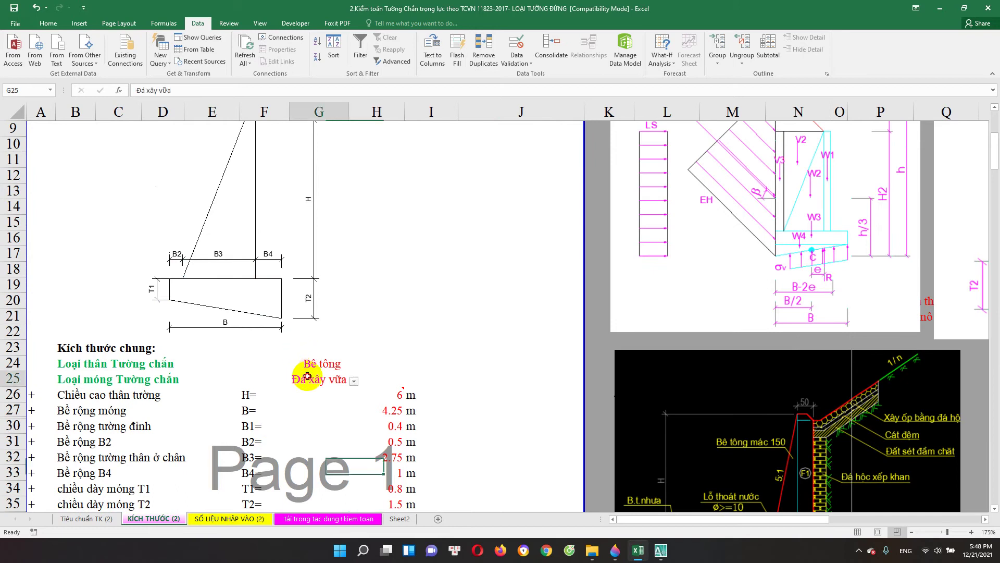
left_click(354, 381)
left_click(325, 416)
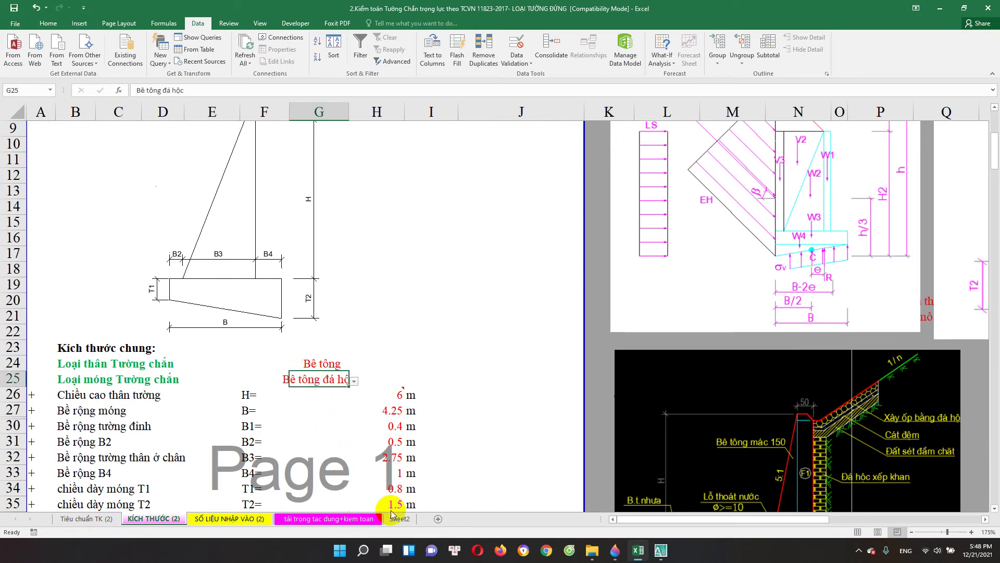
On the loads-and-checks sheet, scroll to Bảng 11's tension check.
left_click(368, 518)
scroll(290, 465, "up", 5)
scroll(265, 422, "up", 5)
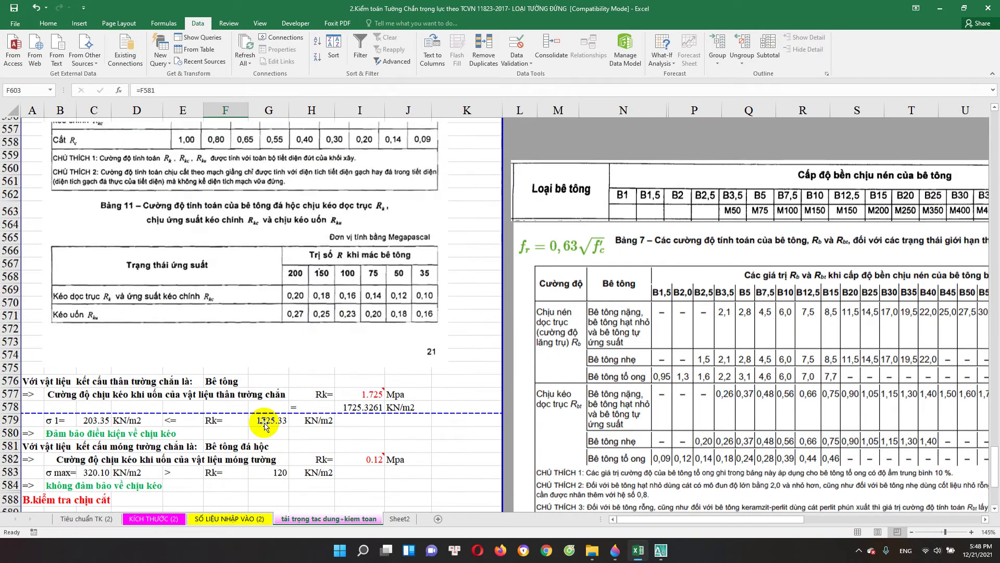
scroll(265, 422, "up", 3)
scroll(264, 417, "up", 5)
scroll(265, 411, "up", 5)
scroll(266, 408, "up", 4)
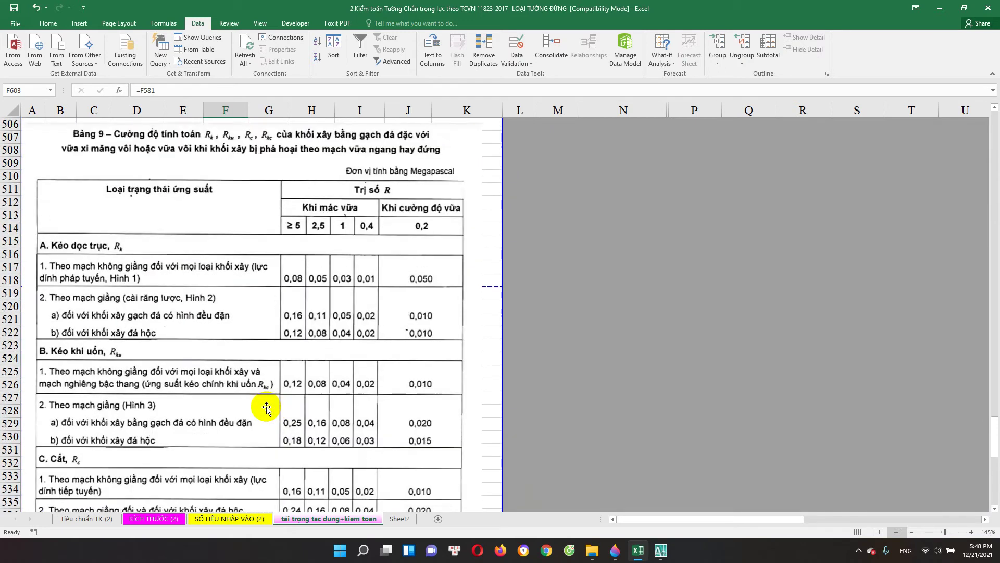
scroll(198, 390, "down", 7)
scroll(197, 355, "down", 4)
scroll(195, 293, "down", 1)
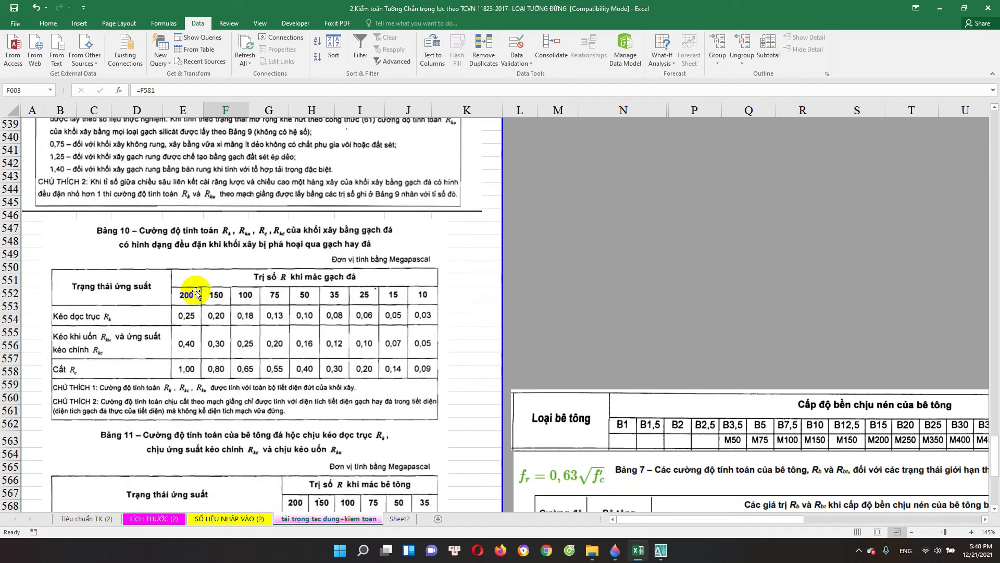
scroll(272, 292, "down", 2)
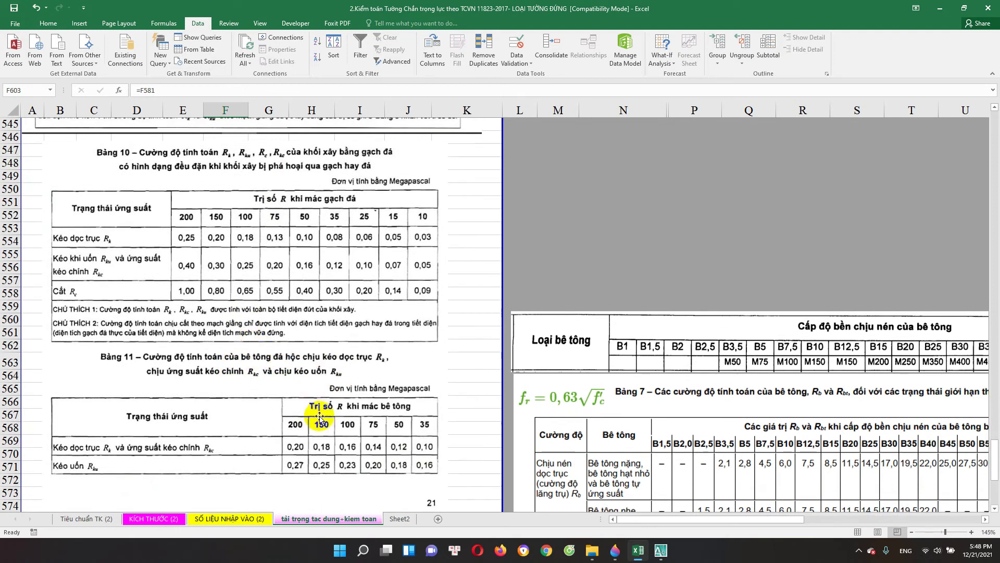
scroll(315, 427, "down", 1)
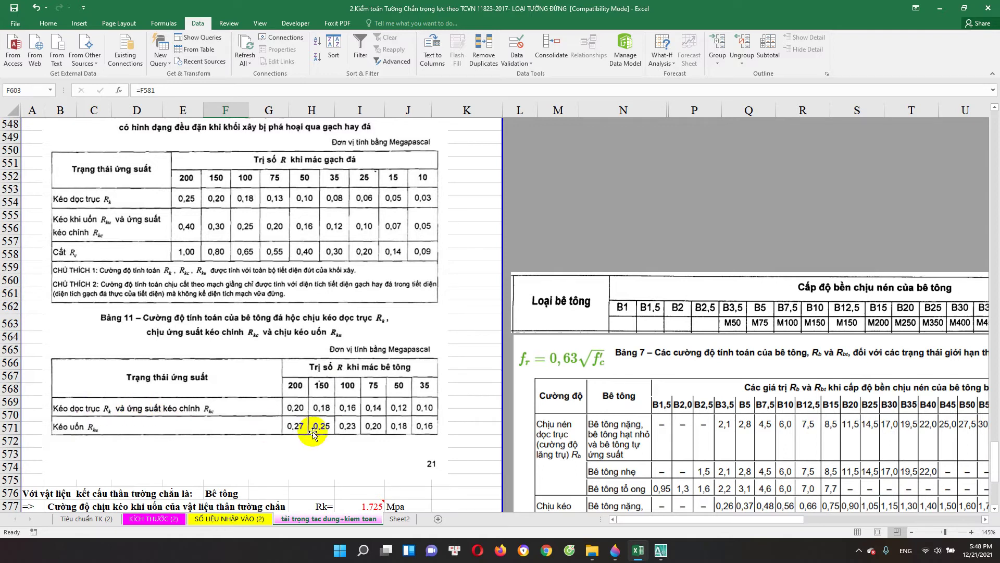
Enter 0.25 MPa as the footing's Rk, raising its allowable stress to 250 KN/m2.
scroll(331, 432, "down", 7)
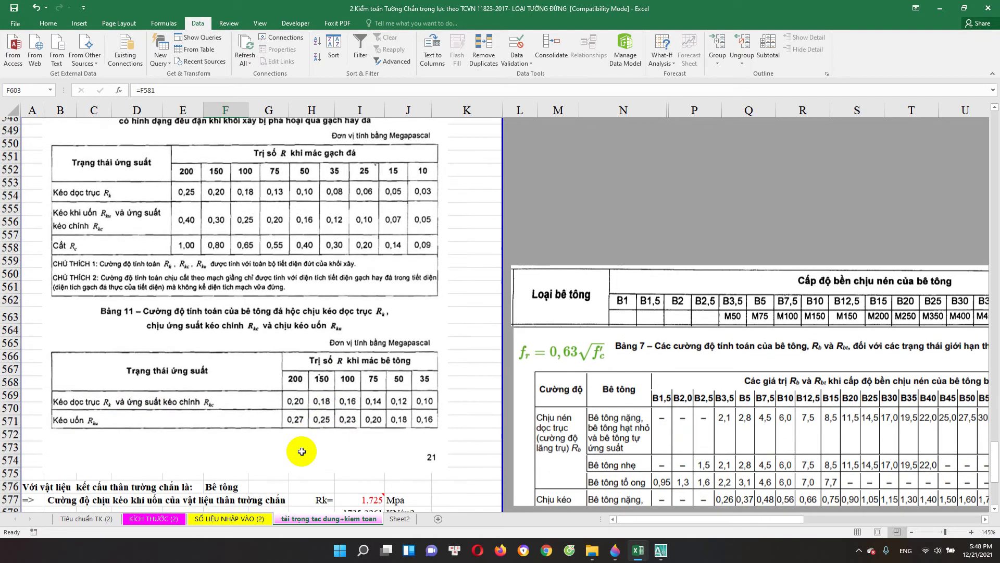
scroll(367, 397, "down", 2)
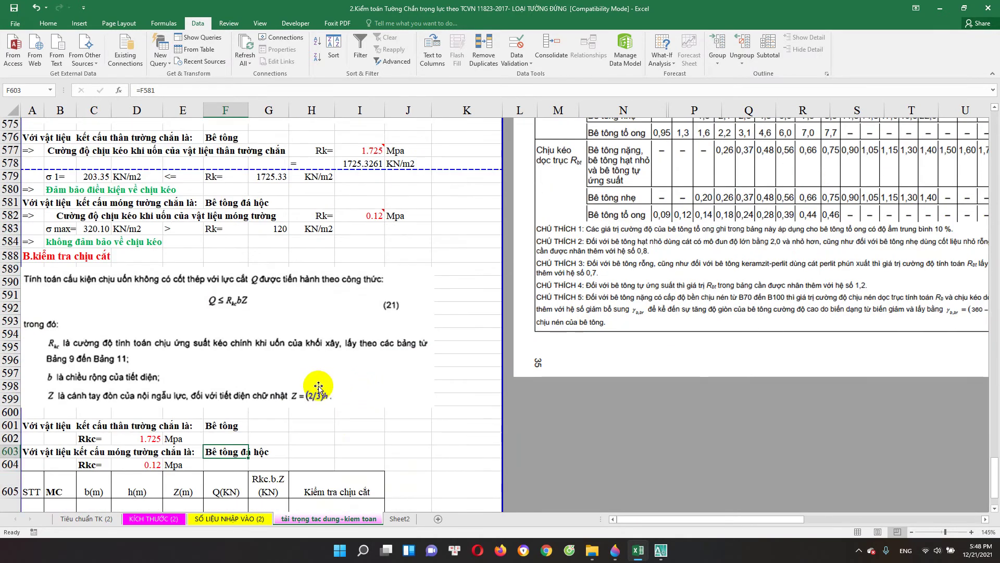
left_click(364, 218)
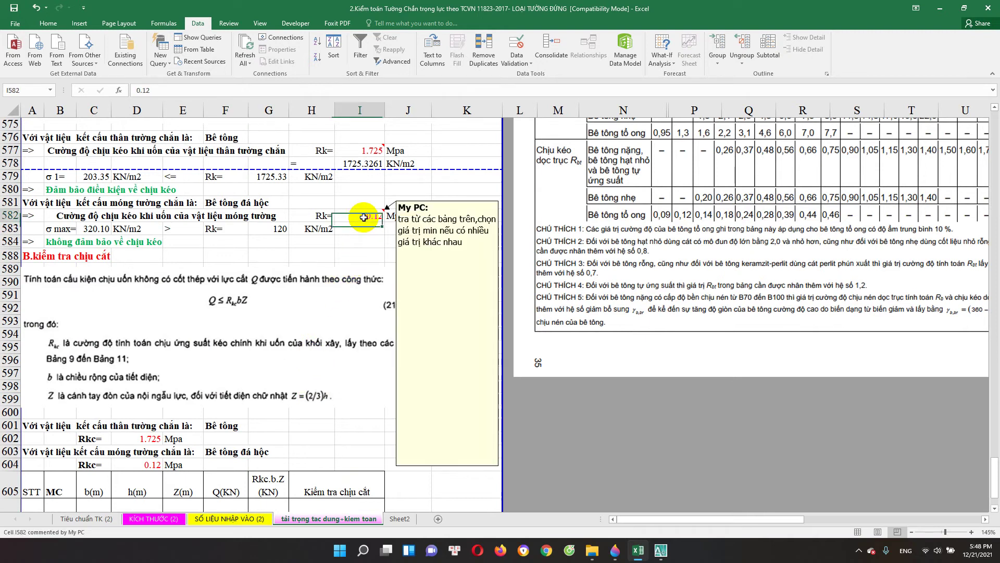
scroll(364, 228, "up", 2)
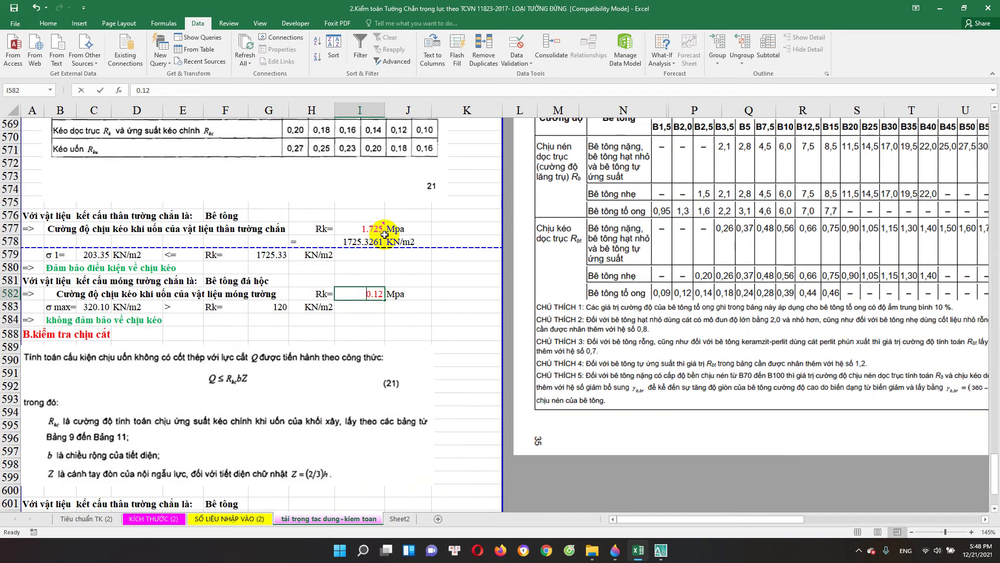
type("0.25")
key("Return")
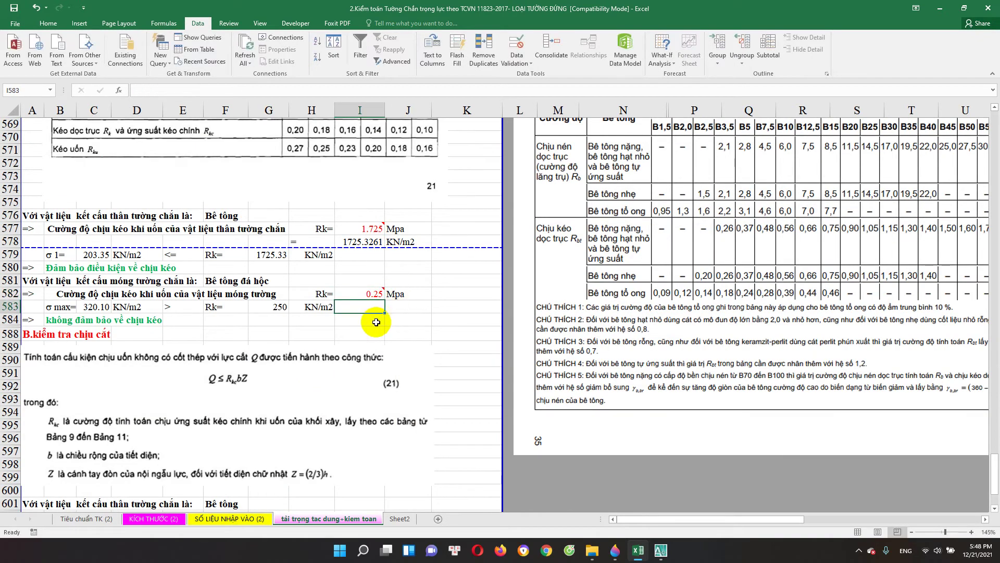
left_click(370, 293)
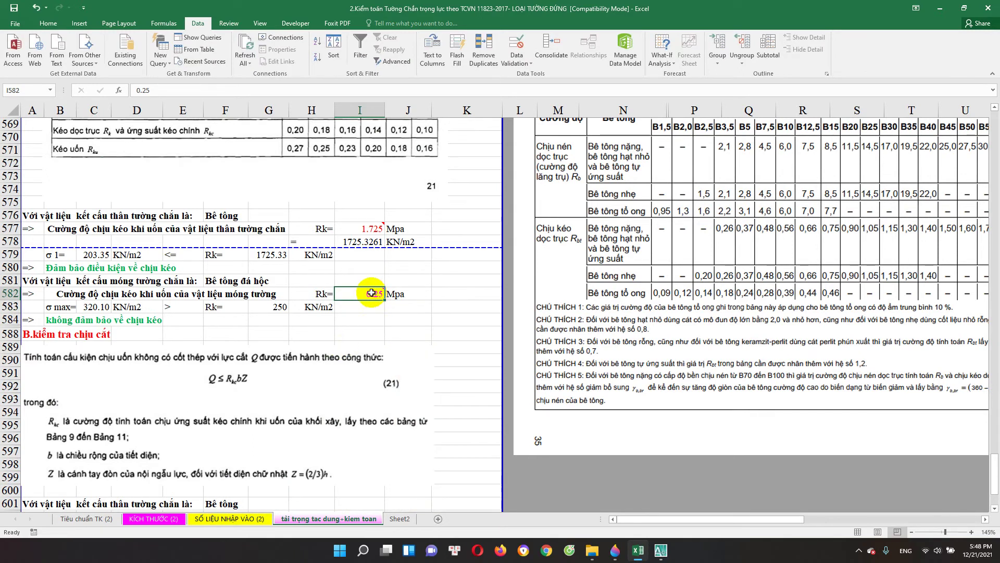
Review the check results and select the footing's Rkc value cell.
scroll(331, 373, "down", 3)
scroll(328, 382, "down", 3)
scroll(271, 374, "up", 3)
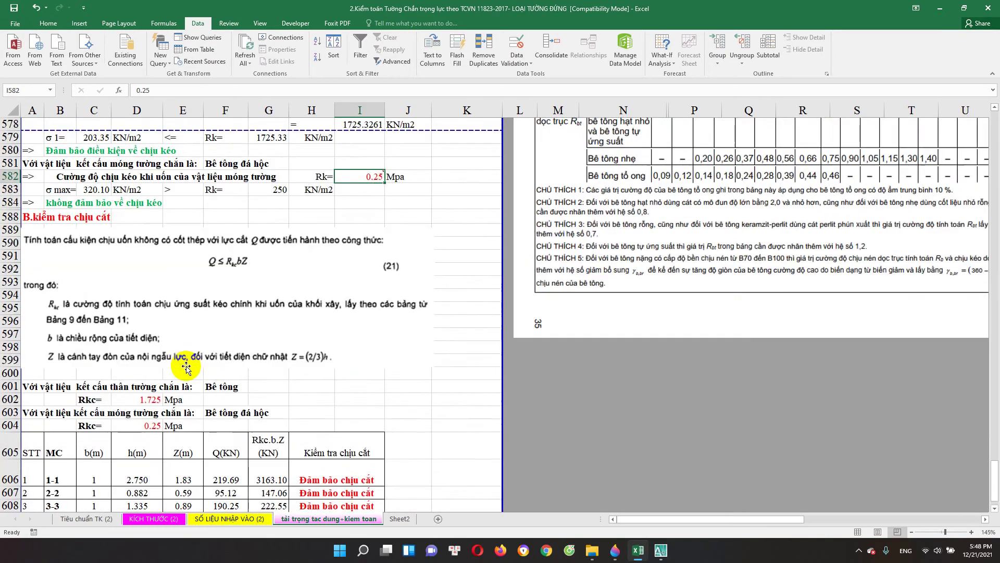
scroll(234, 370, "up", 1)
scroll(229, 369, "up", 2)
scroll(229, 368, "up", 6)
scroll(281, 338, "up", 2)
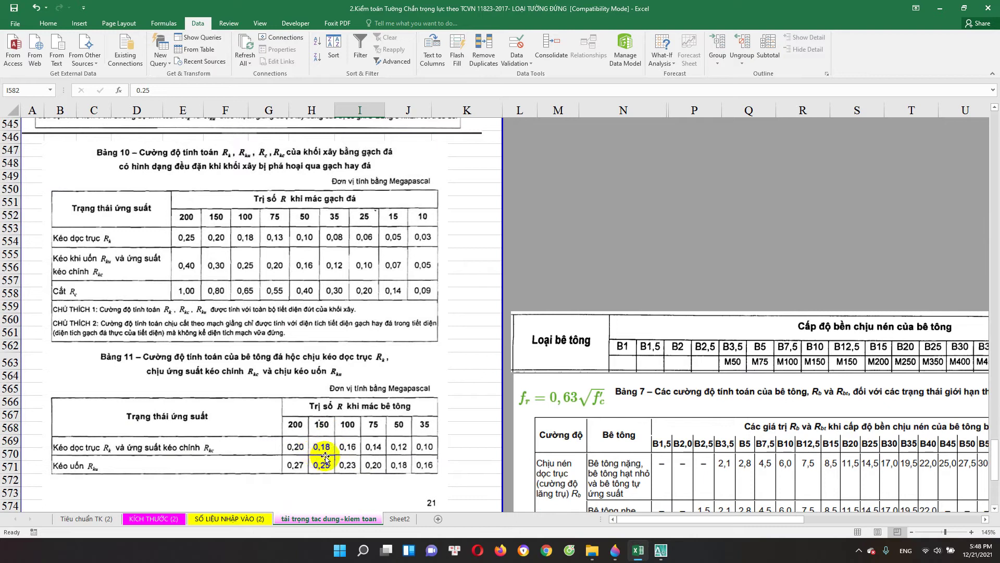
scroll(282, 448, "down", 1)
scroll(287, 449, "down", 1)
scroll(292, 443, "down", 8)
scroll(300, 431, "down", 2)
left_click(147, 388)
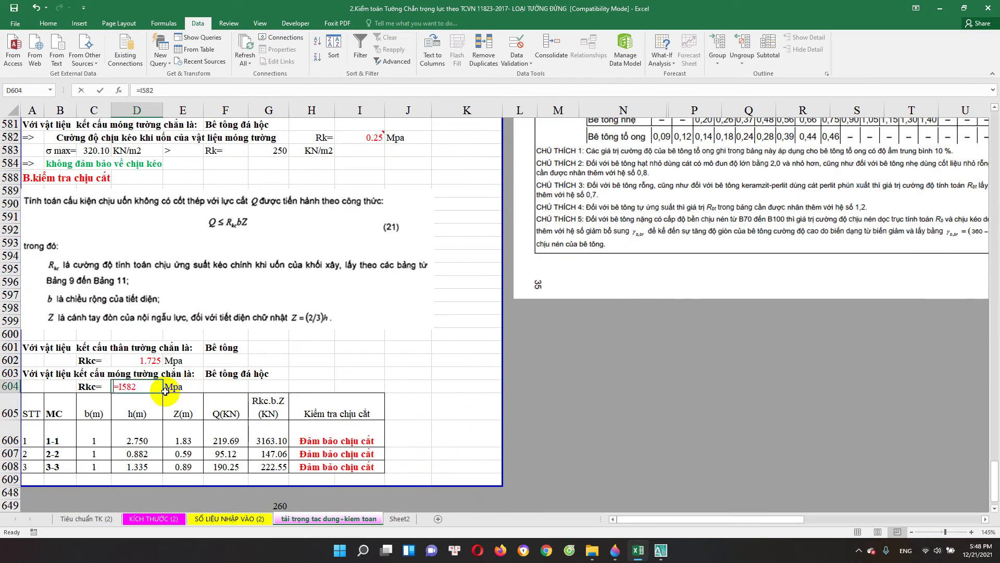
Try 0.18 for the footing Rkc and inspect the section 3-3 shear-check formula.
type("0.18")
key("Return")
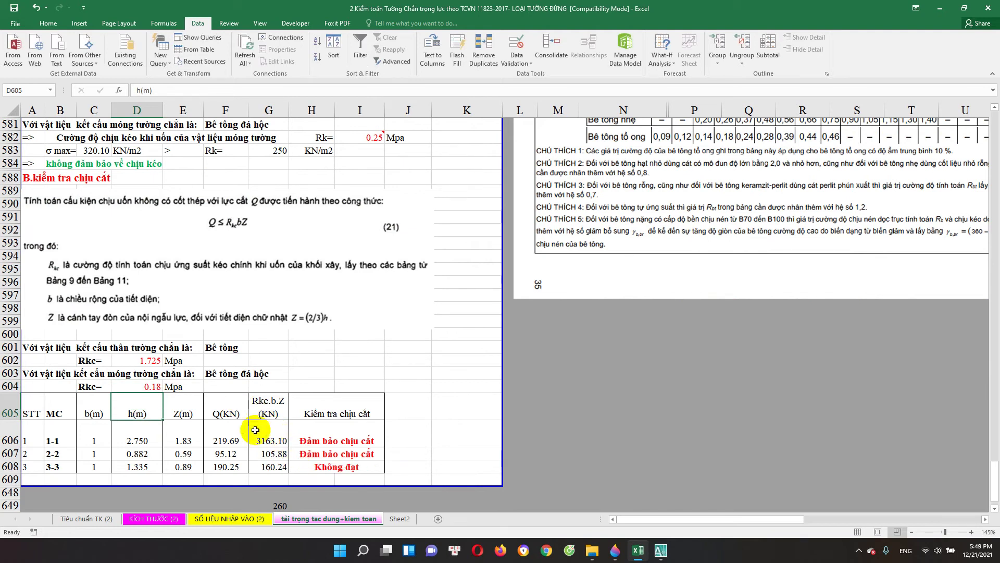
double_click(160, 388)
left_click(312, 469)
double_click(314, 471)
key("Escape")
double_click(334, 468)
key("Escape")
double_click(334, 467)
key("Escape")
Glance at the KÍCH THƯỚC (2) sheet, then set the footing Rkc to 0.2.
left_click(154, 519)
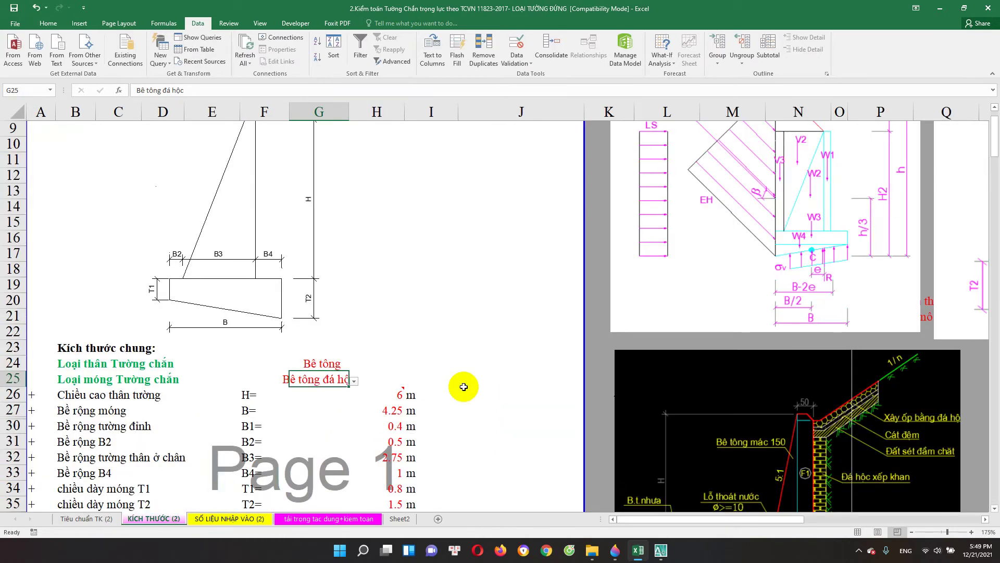
left_click(314, 519)
scroll(177, 459, "up", 6)
scroll(278, 371, "up", 6)
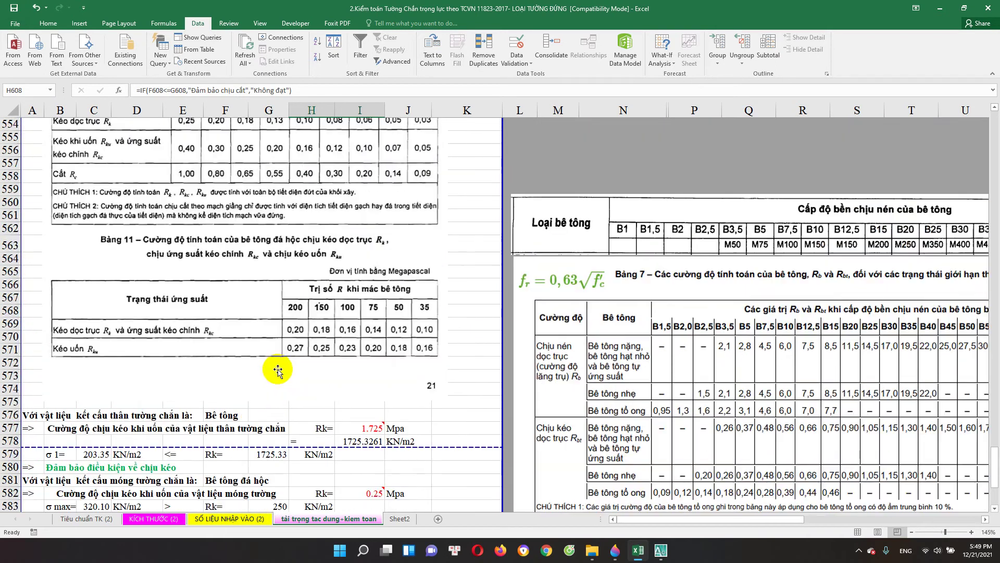
scroll(286, 384, "down", 2)
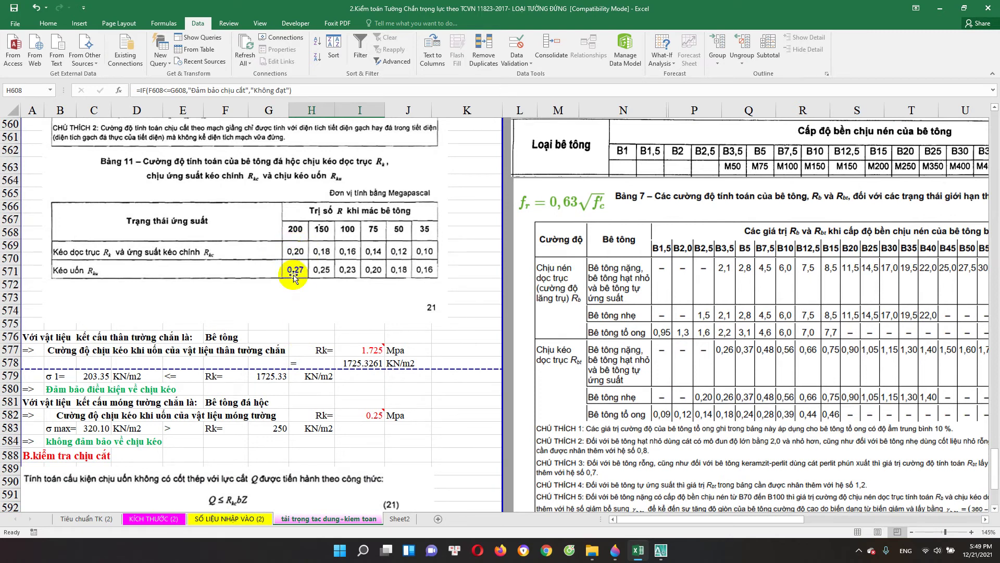
scroll(284, 339, "down", 7)
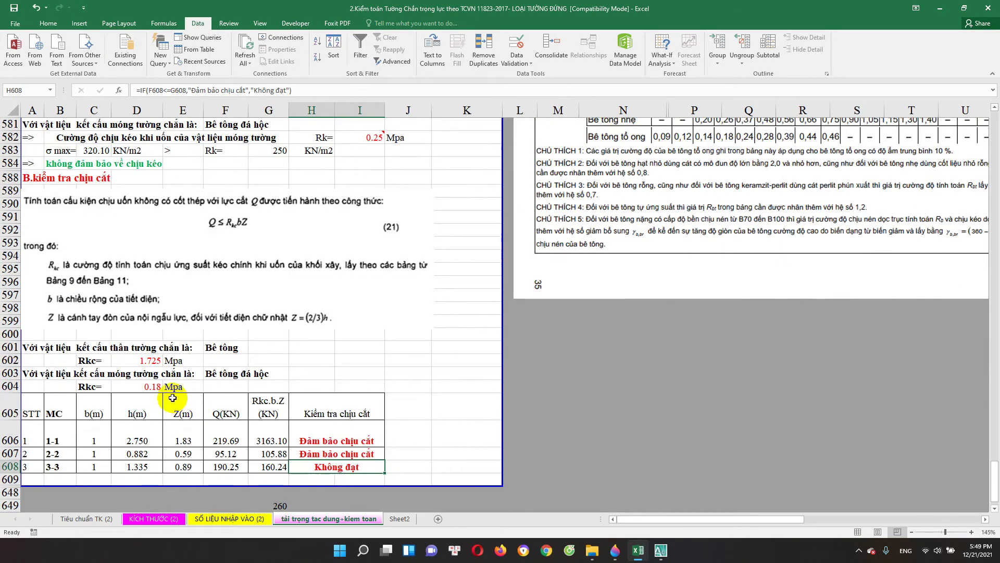
left_click(151, 386)
type("0.2")
key("Return")
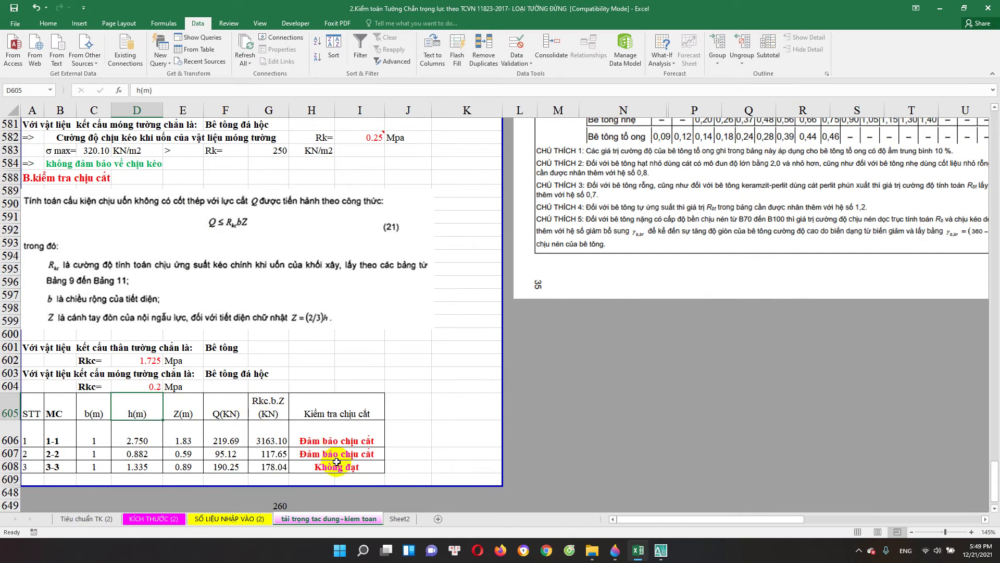
Review the failing section 3-3 shear result and move to the KÍCH THƯỚC (2) sheet.
left_click(321, 467)
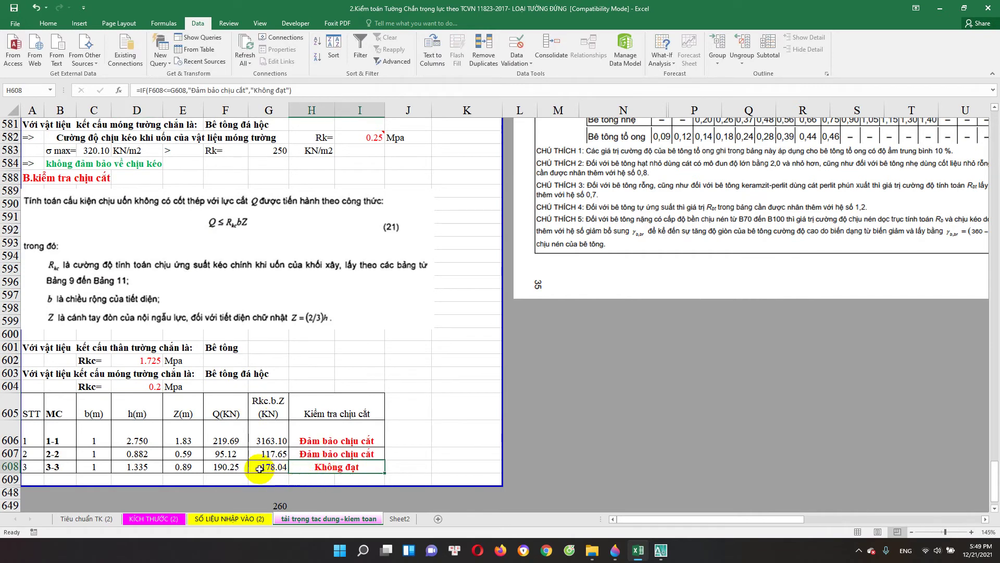
scroll(237, 469, "up", 5)
scroll(244, 458, "up", 2)
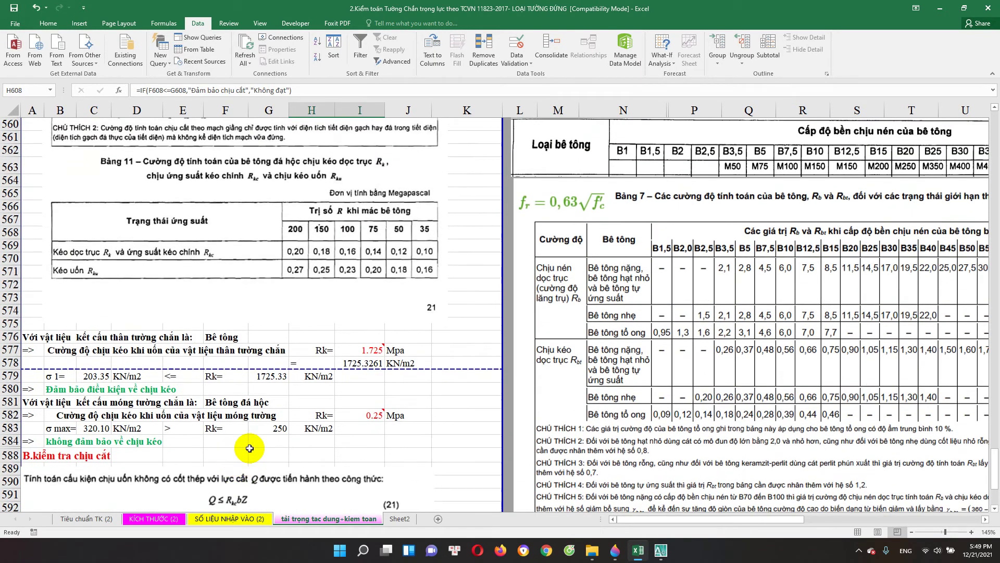
scroll(236, 492, "down", 1)
double_click(237, 366)
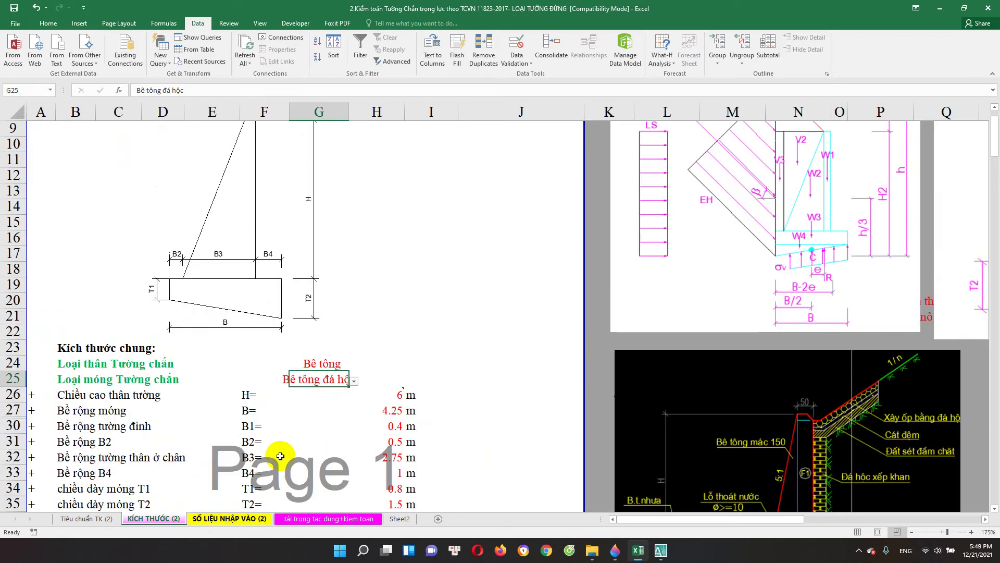
Try a footing thickness T1 of 1 m and check the footing tensile verdict.
scroll(380, 401, "down", 2)
scroll(400, 402, "down", 1)
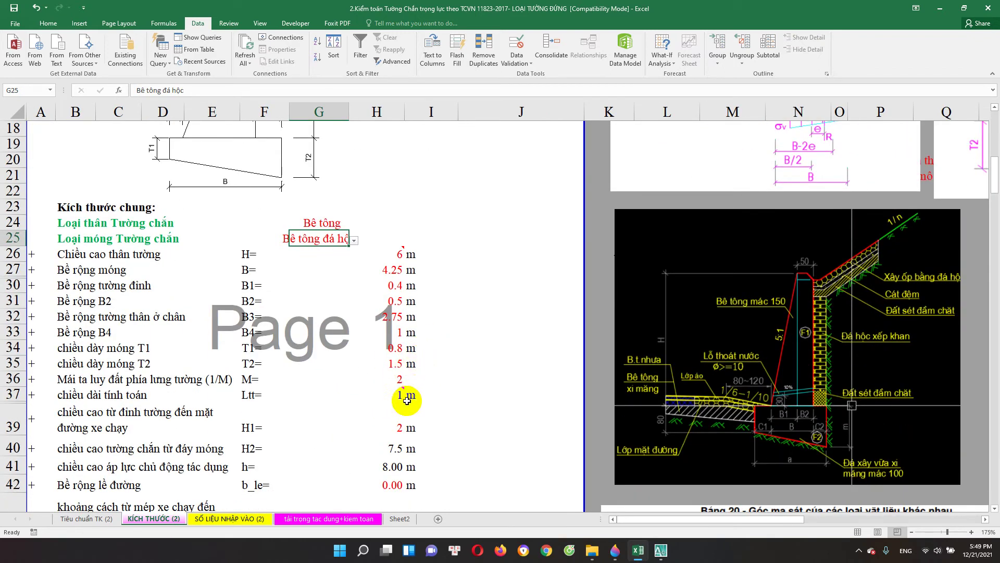
left_click(397, 348)
type("1")
key("Return")
left_click(313, 519)
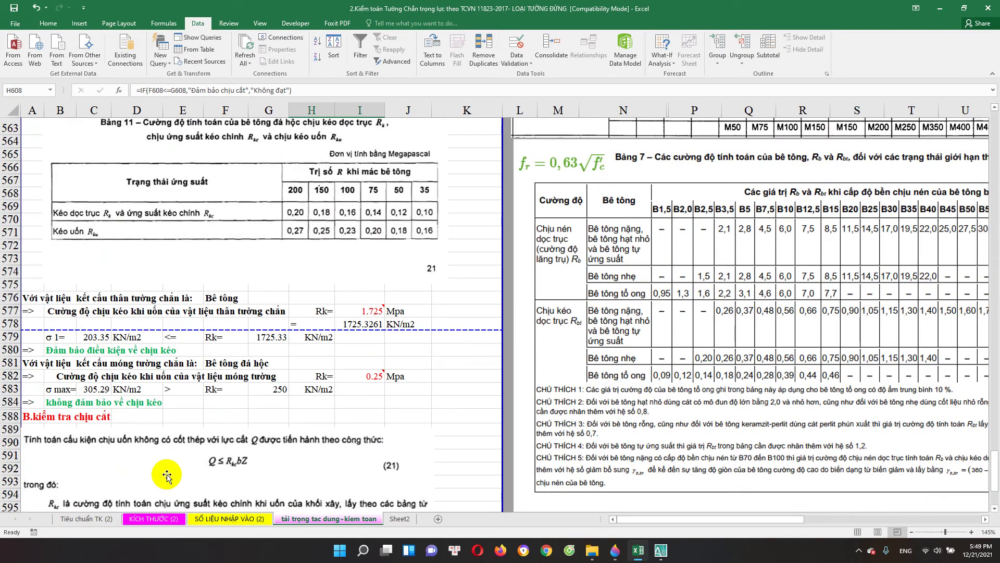
scroll(181, 462, "down", 4)
scroll(182, 461, "down", 4)
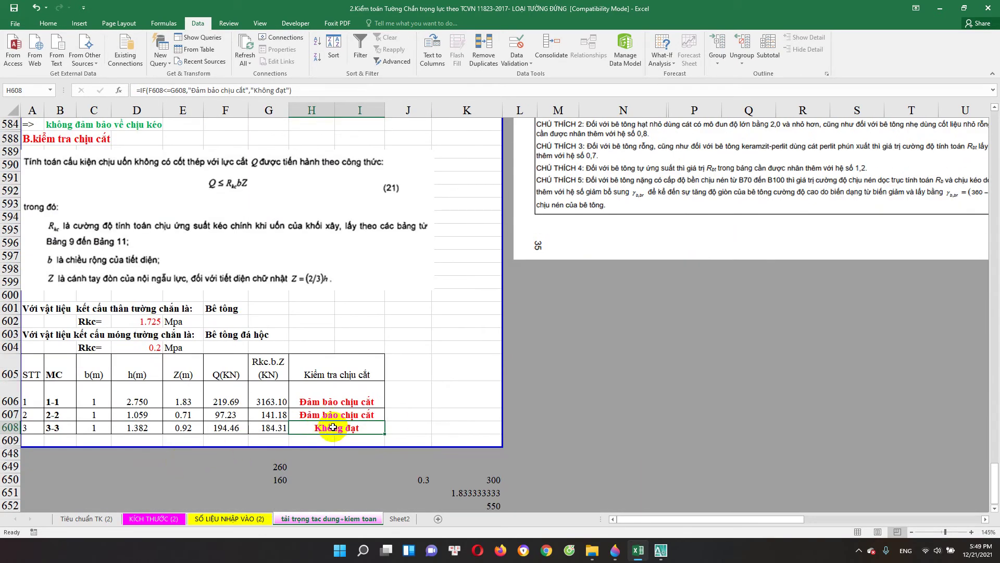
scroll(313, 432, "up", 3)
scroll(250, 417, "up", 3)
left_click(106, 360)
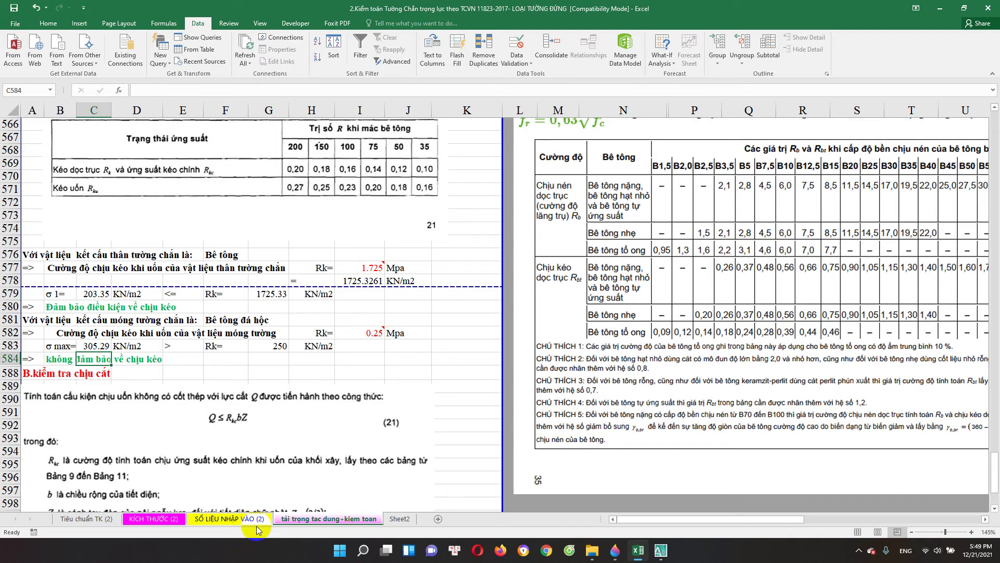
Try footing thicknesses T1 = 2 m and T2 = 3 m.
left_click(162, 518)
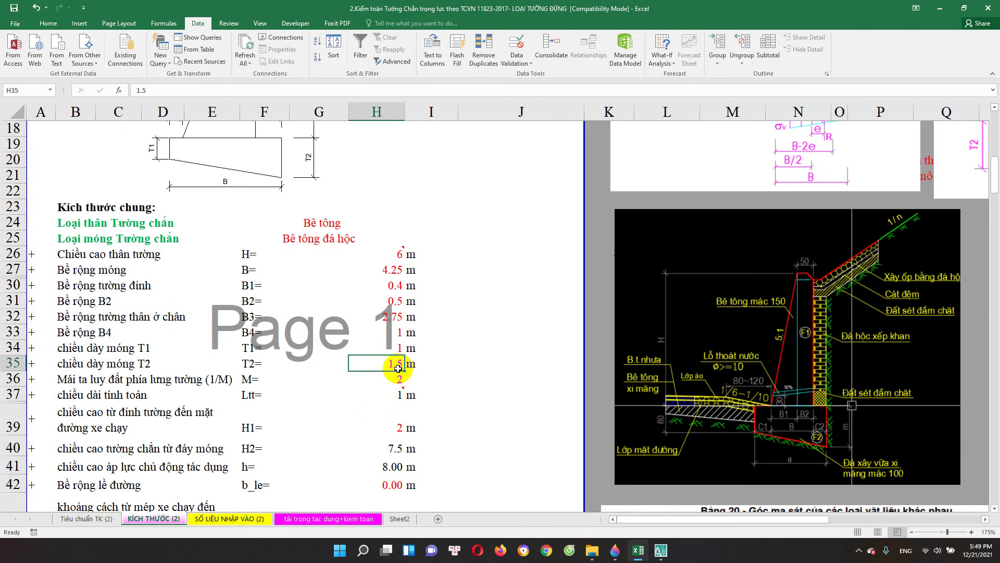
left_click(394, 346)
type("2")
key("Return")
type(".")
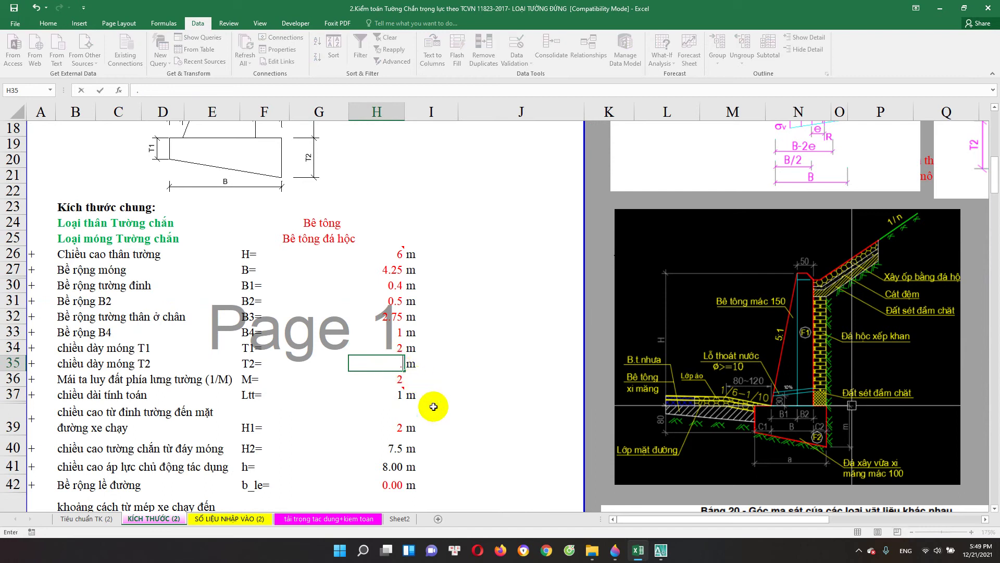
key("Return")
left_click(394, 365)
type("3")
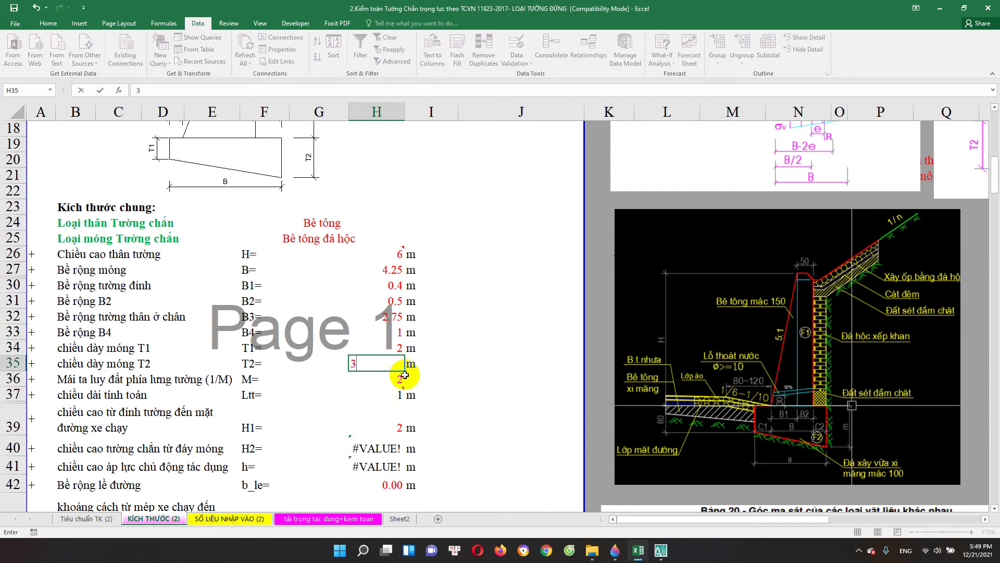
left_click(412, 395)
Inspect the section 3-3 shear-check formula on the load-and-check sheet.
left_click(365, 519)
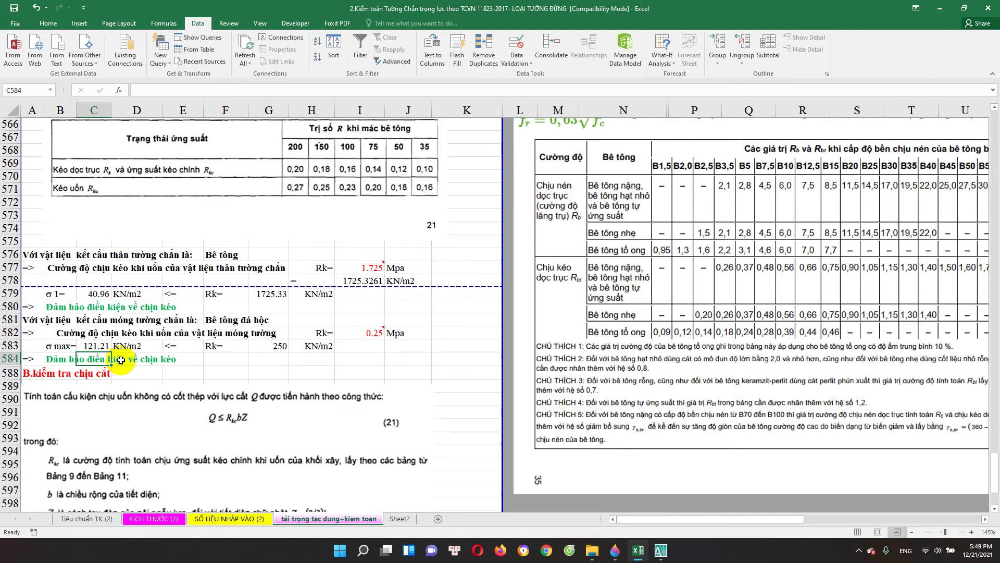
scroll(122, 363, "down", 3)
scroll(138, 393, "down", 3)
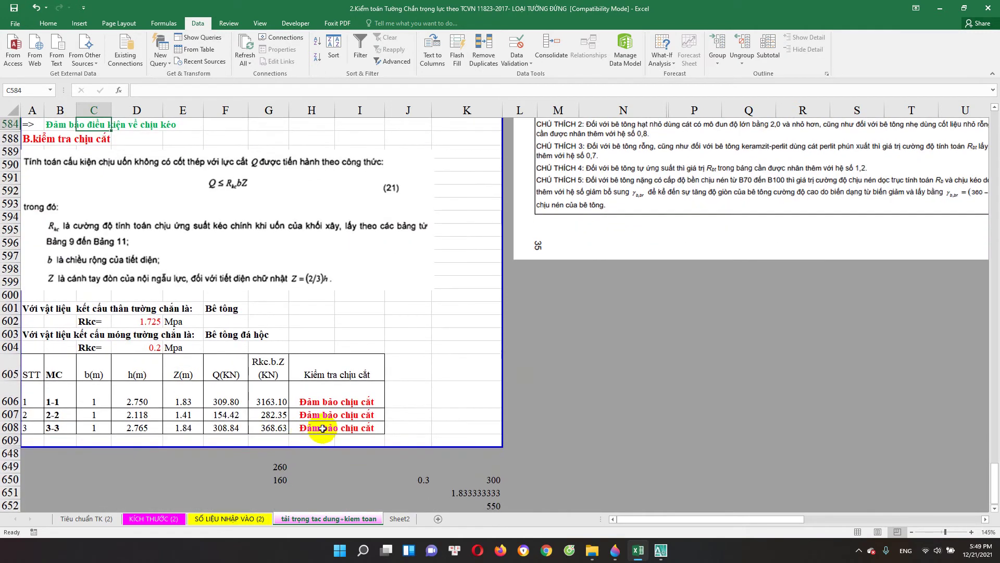
double_click(323, 428)
left_click(315, 428)
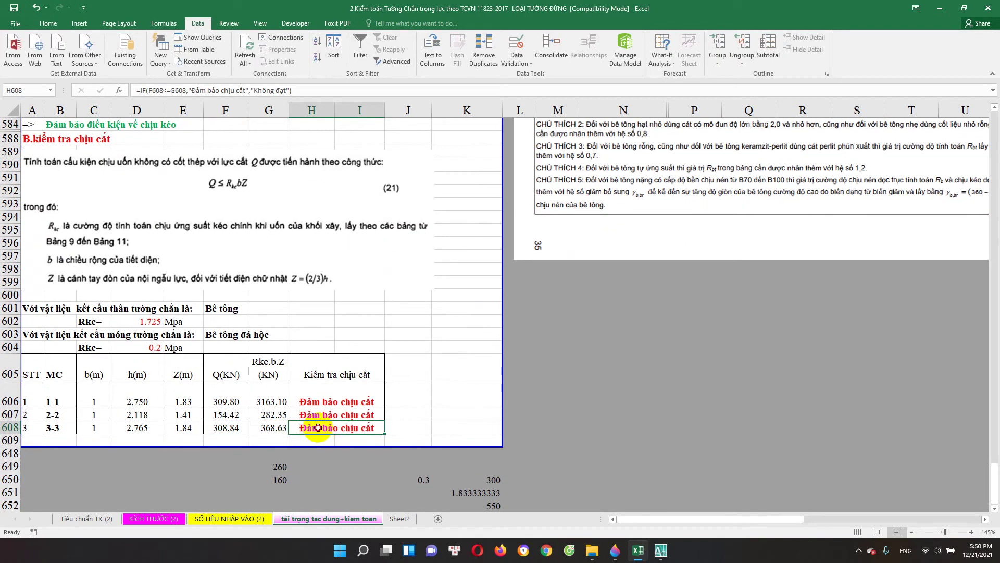
key("Escape")
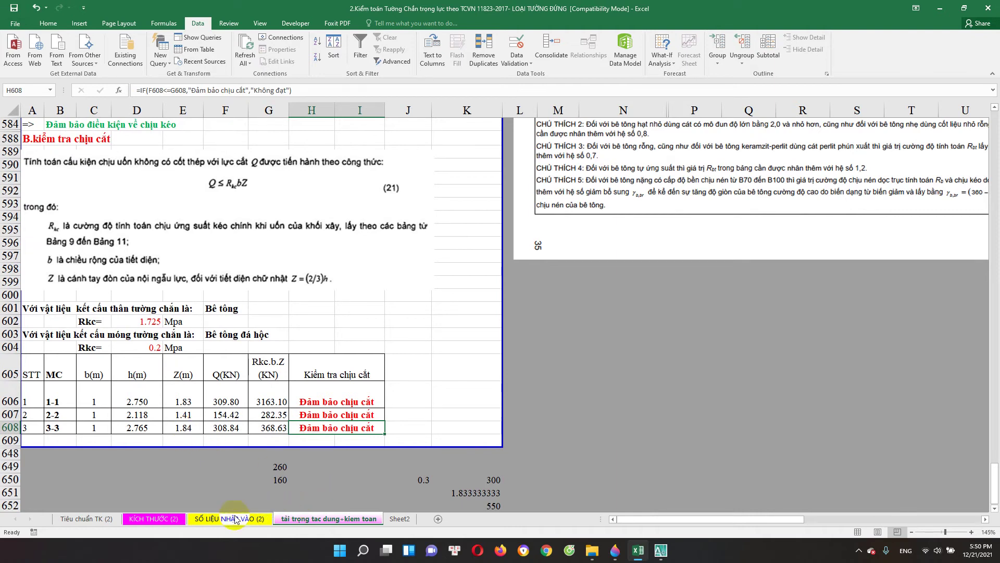
scroll(254, 457, "up", 3)
scroll(256, 454, "up", 3)
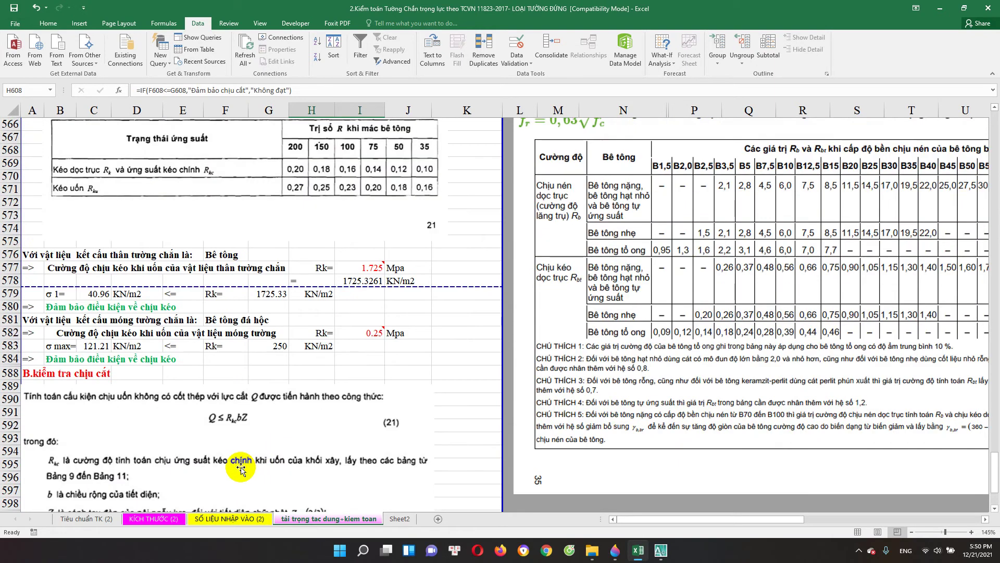
scroll(242, 464, "up", 4)
Set footing thicknesses T1 to 1.5 m and T2 to 2 m.
left_click(173, 516)
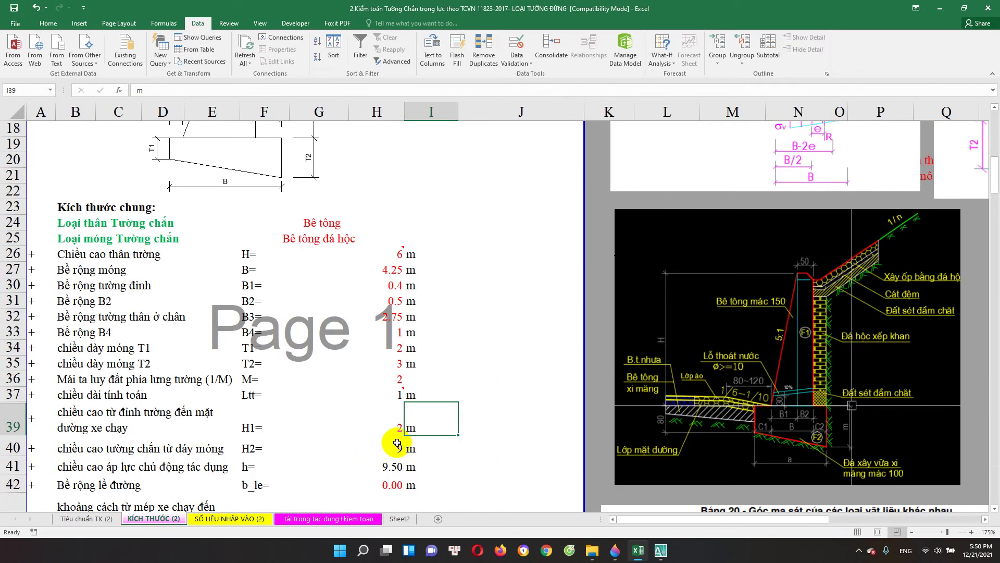
left_click(398, 354)
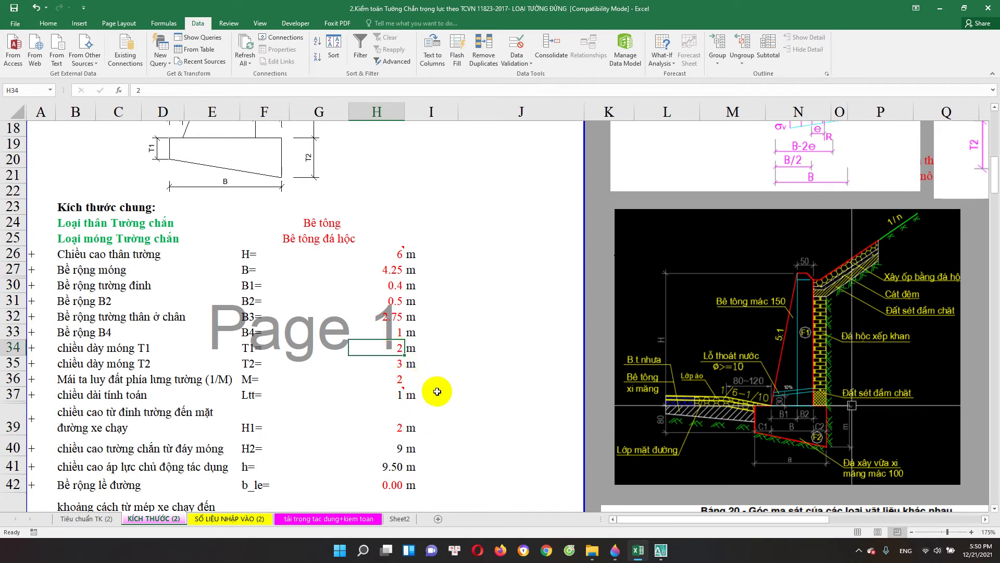
type("1.5")
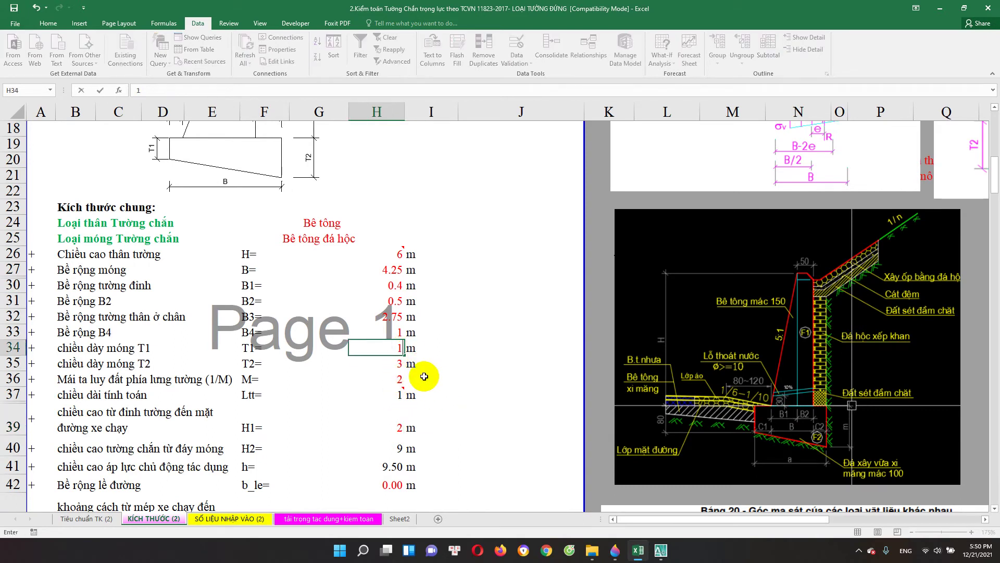
key("Return")
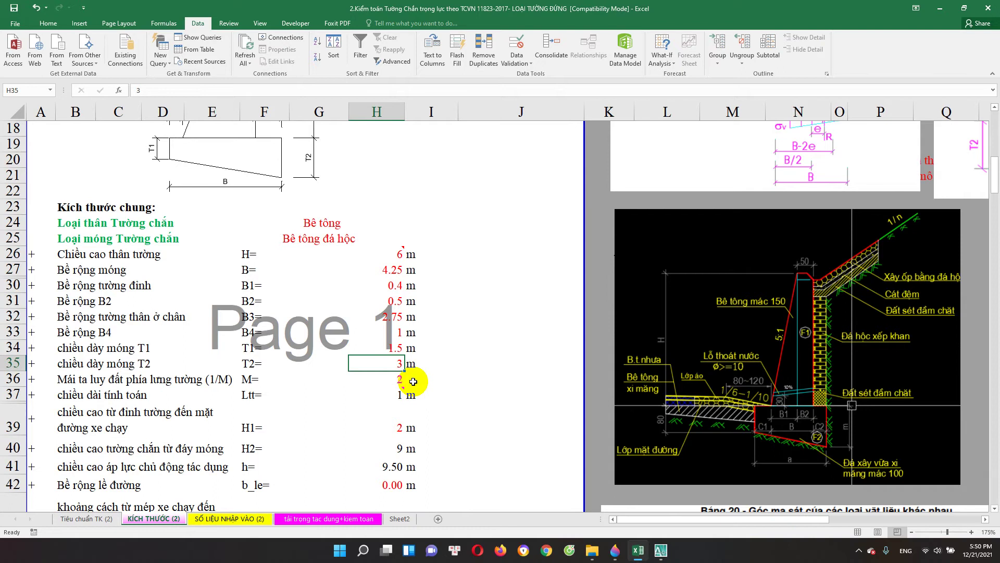
type("2")
key("Return")
key("Up")
Review the footing's allowable tensile stress and the section 3-3 shear-check result.
left_click(347, 523)
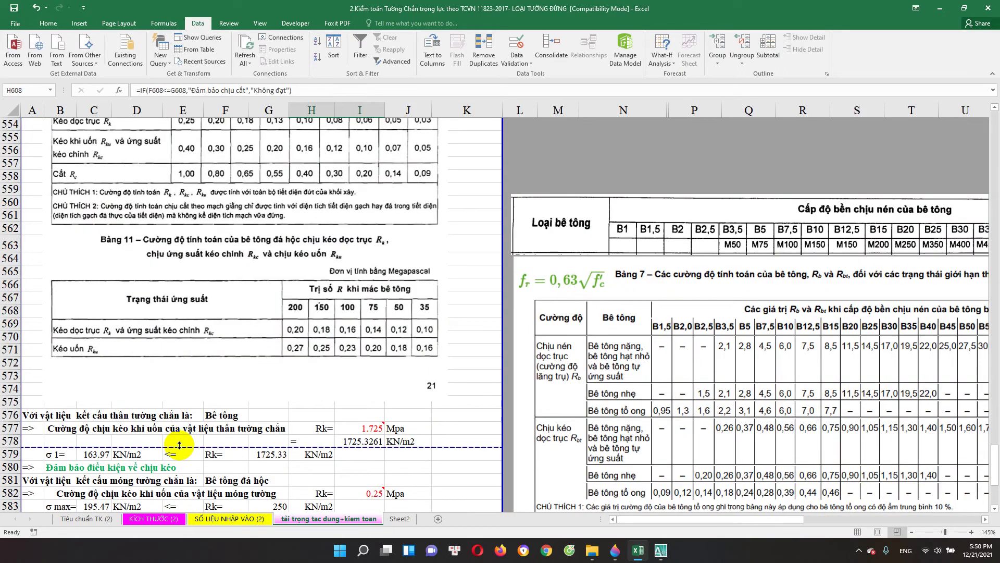
scroll(181, 446, "down", 3)
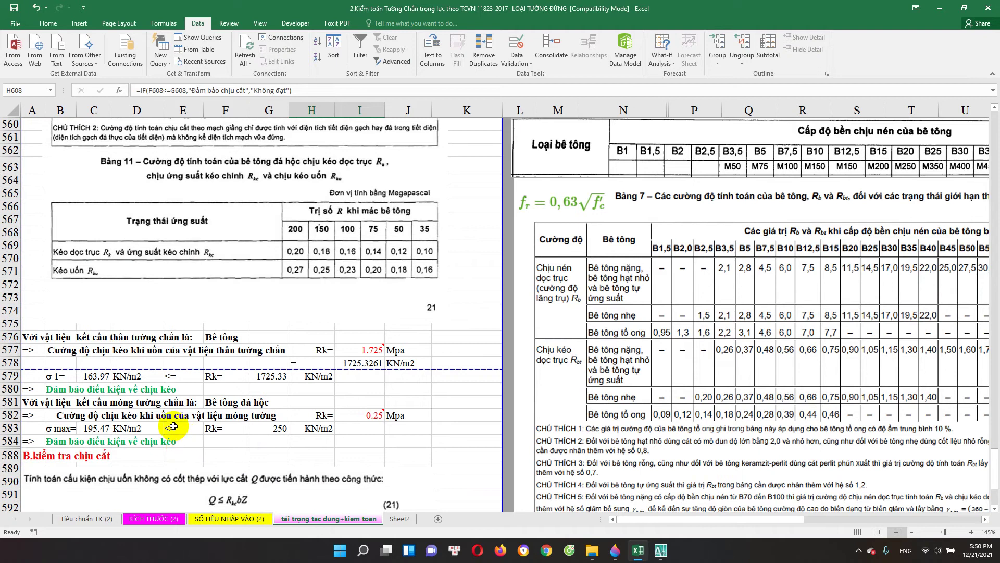
scroll(173, 426, "down", 1)
left_click(273, 389)
scroll(276, 395, "down", 2)
scroll(220, 439, "down", 2)
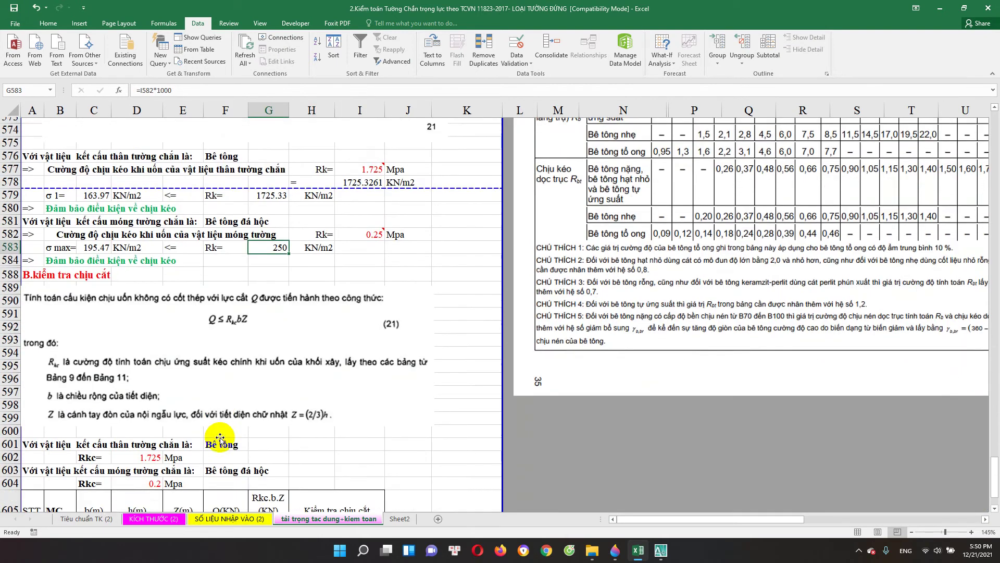
scroll(220, 439, "down", 3)
scroll(330, 414, "down", 1)
left_click(332, 414)
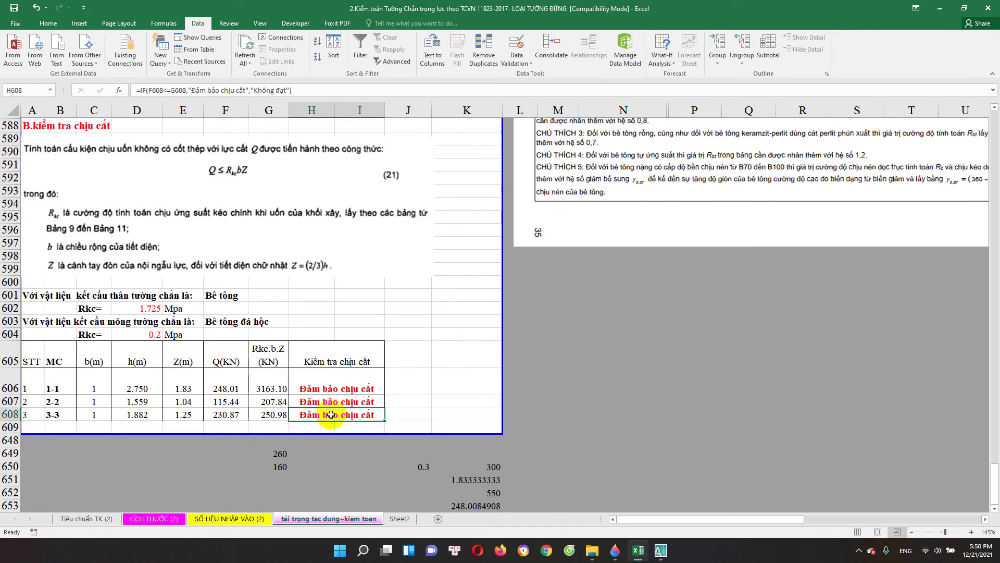
Review the section 3-3 shear formula and the footing tension-check verdict.
double_click(331, 413)
key("Escape")
scroll(231, 398, "up", 8)
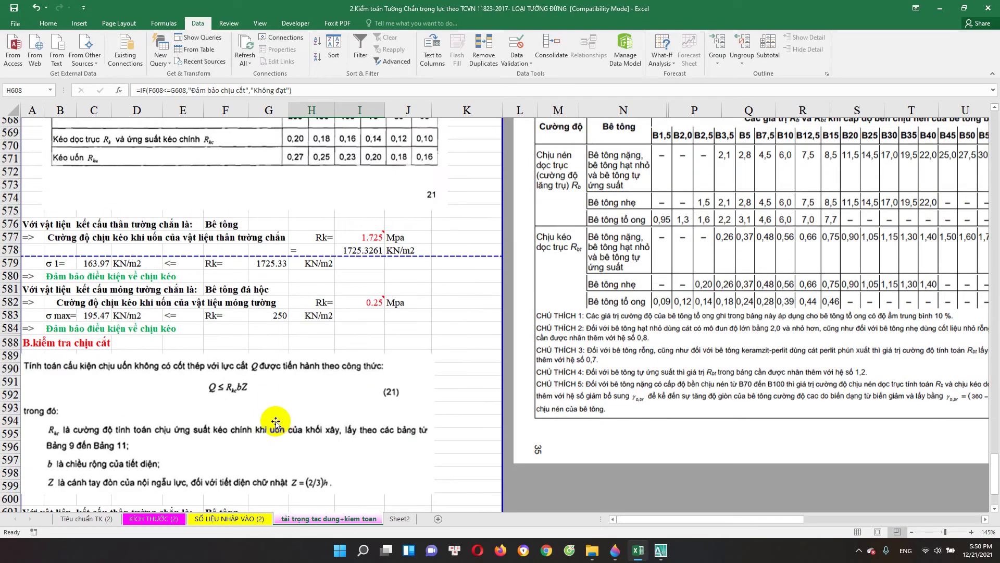
scroll(236, 398, "up", 5)
scroll(235, 397, "down", 6)
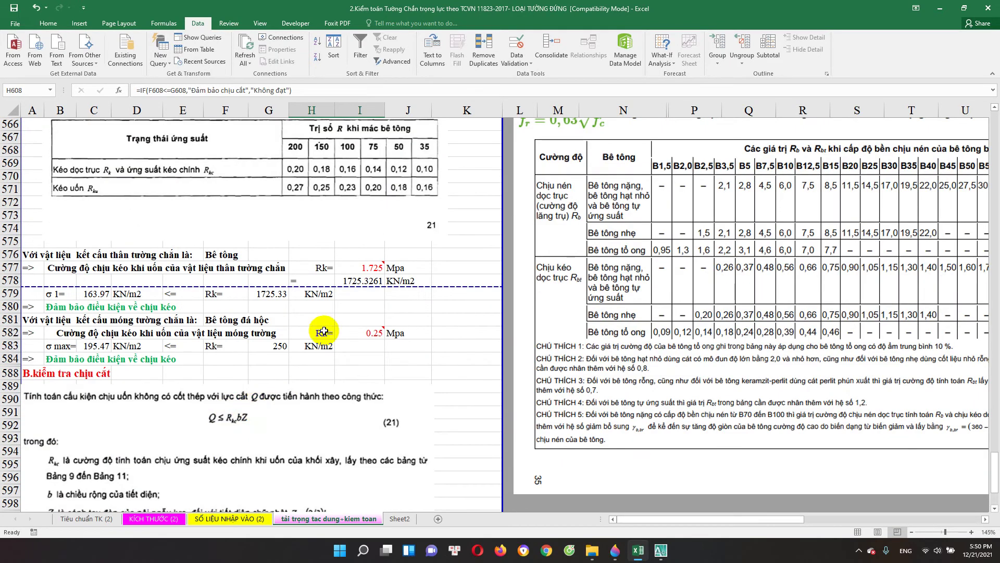
left_click(148, 358)
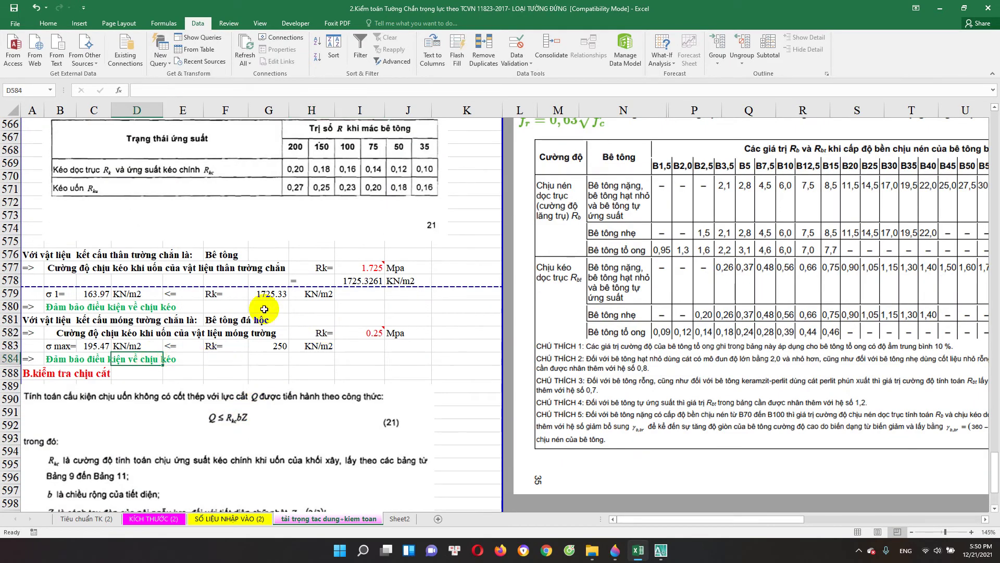
scroll(264, 309, "up", 2)
scroll(276, 264, "down", 4)
scroll(225, 394, "down", 3)
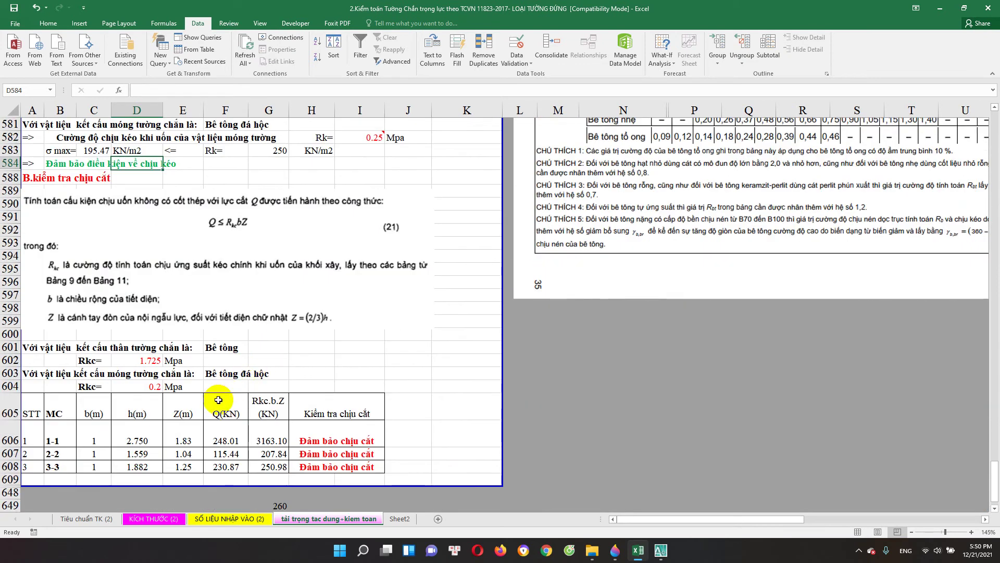
Check the footing Rkc of 0.2 and the wall-body material and tensile strength.
left_click(146, 386)
scroll(214, 377, "up", 2)
scroll(240, 363, "up", 3)
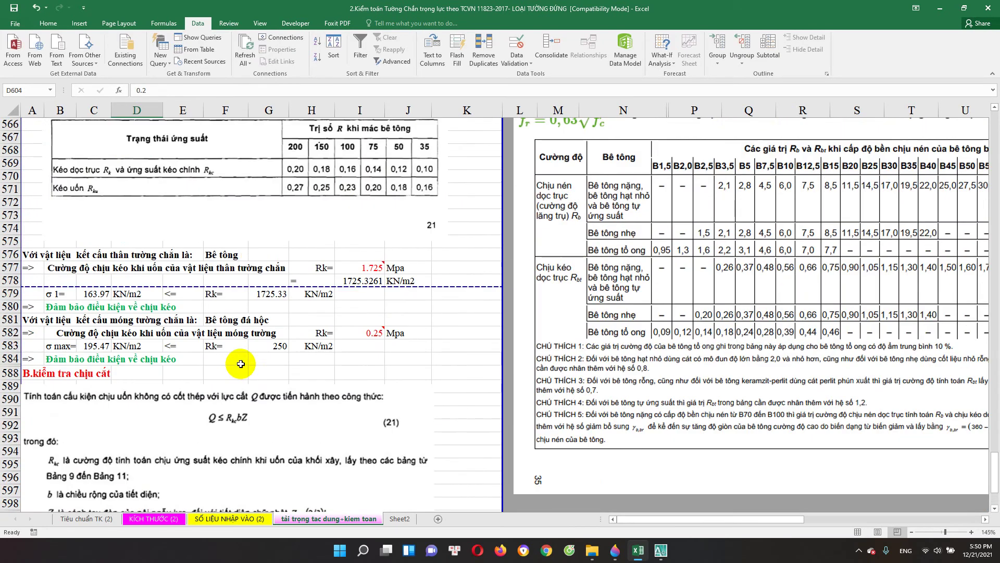
scroll(242, 363, "up", 2)
scroll(247, 358, "up", 1)
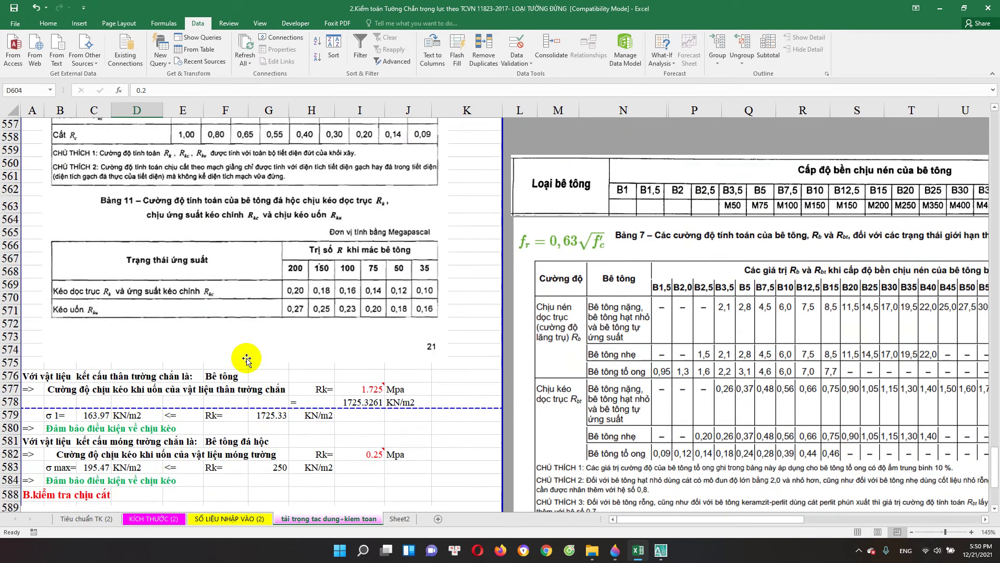
left_click(237, 375)
left_click(369, 388)
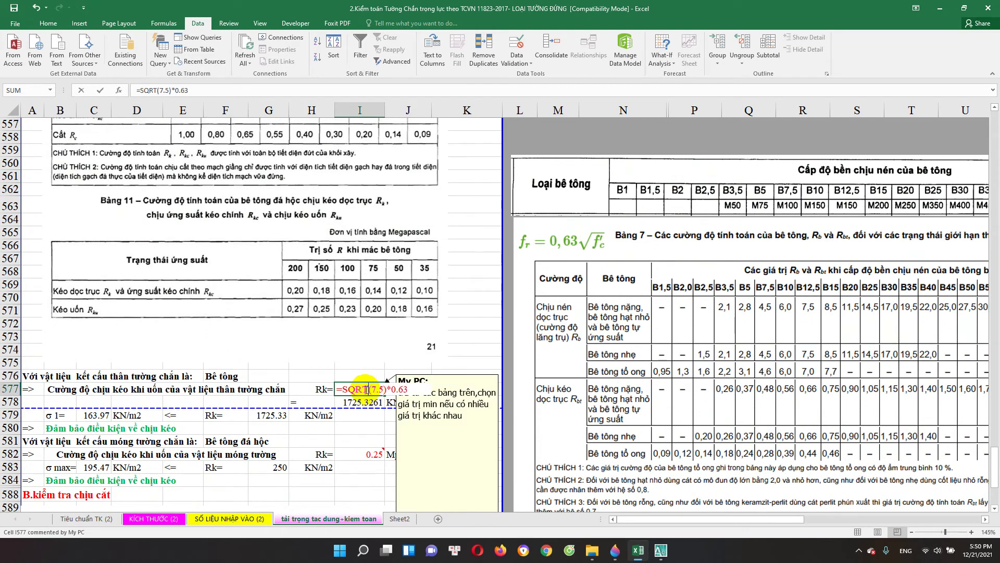
Enter 0.27 MPa as the footing tensile strength Rk in I582.
double_click(366, 454)
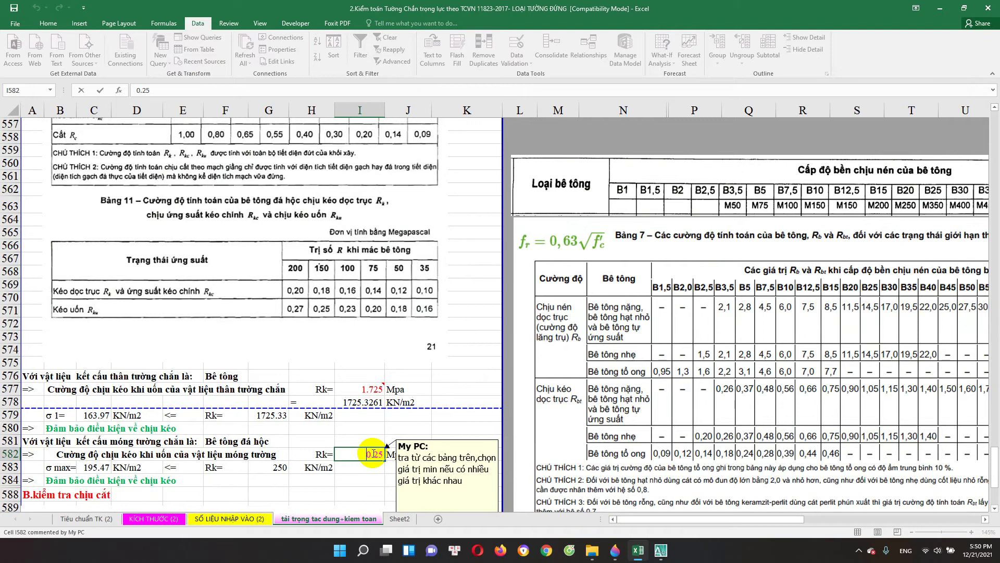
key("Escape")
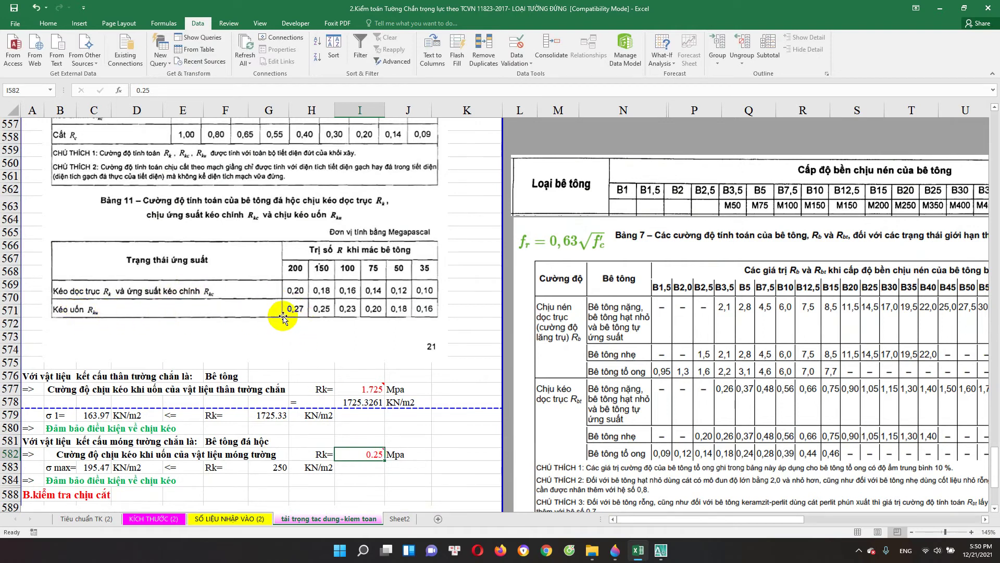
type("0.27")
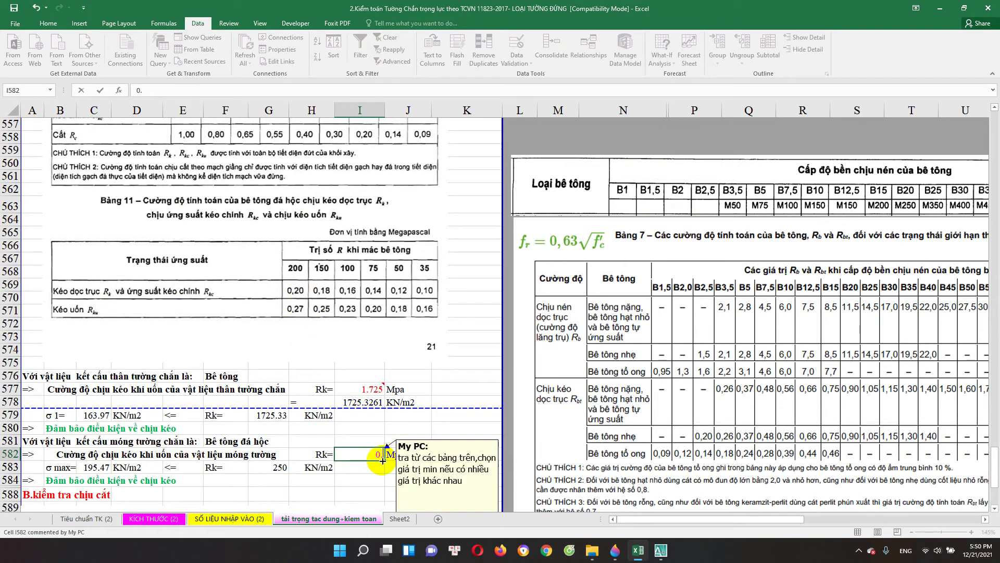
key("Return")
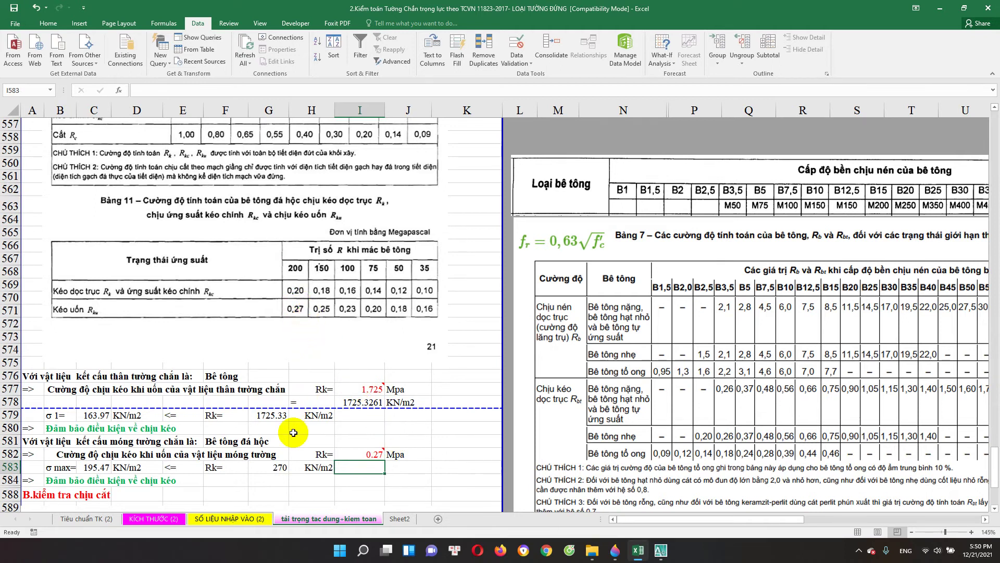
scroll(293, 433, "up", 5)
scroll(271, 417, "up", 5)
scroll(263, 391, "up", 4)
scroll(265, 385, "up", 3)
scroll(265, 385, "up", 5)
scroll(266, 380, "up", 5)
scroll(267, 376, "up", 3)
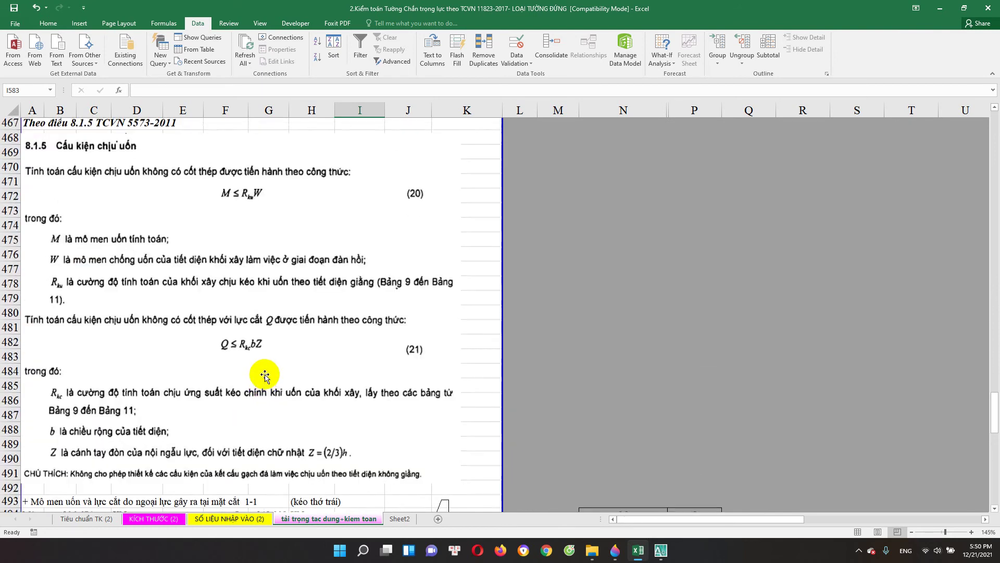
scroll(267, 373, "up", 4)
left_click(107, 235)
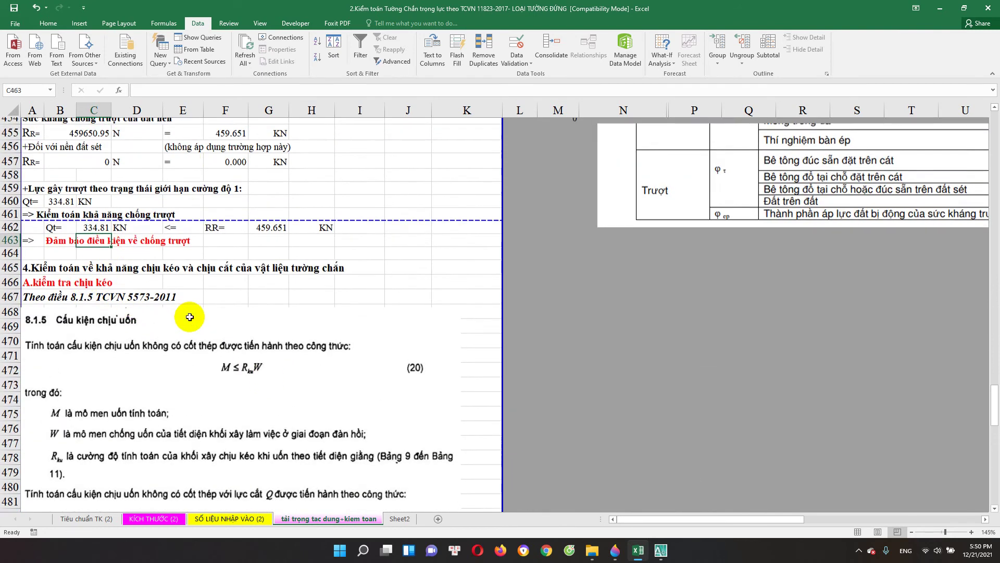
scroll(156, 292, "up", 8)
scroll(183, 292, "up", 5)
scroll(188, 313, "up", 5)
scroll(156, 313, "up", 3)
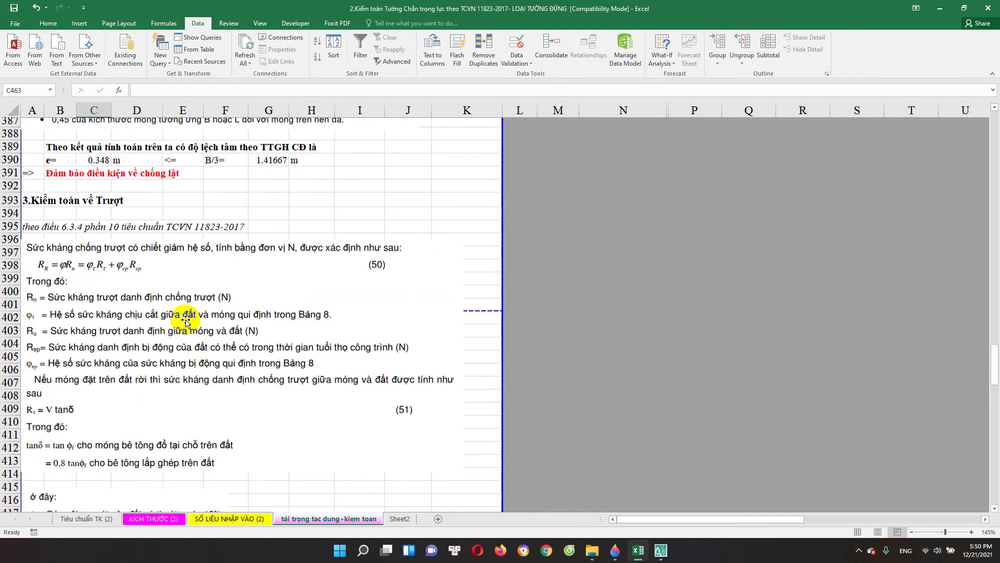
scroll(130, 318, "up", 5)
left_click(97, 307)
scroll(97, 307, "up", 10)
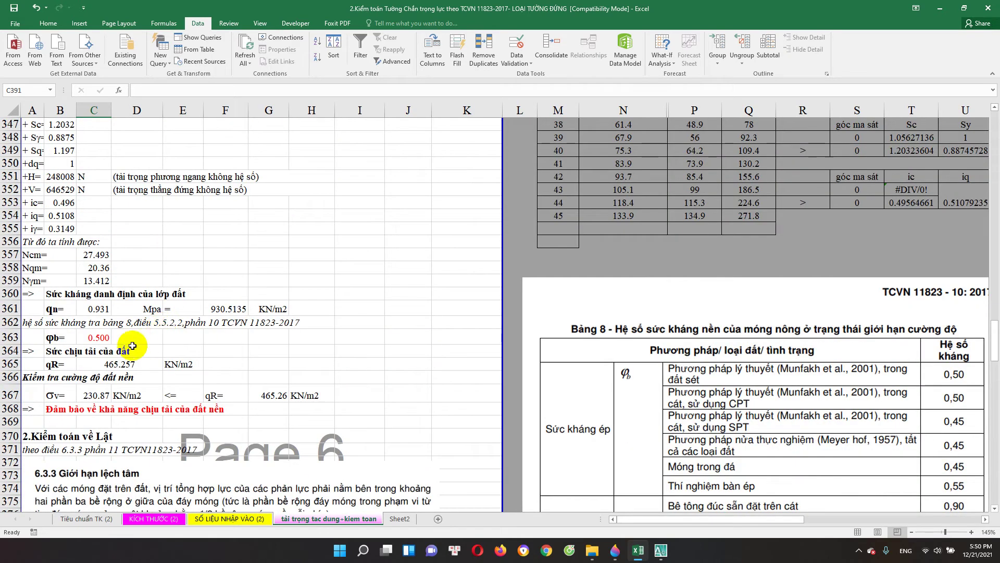
left_click(92, 407)
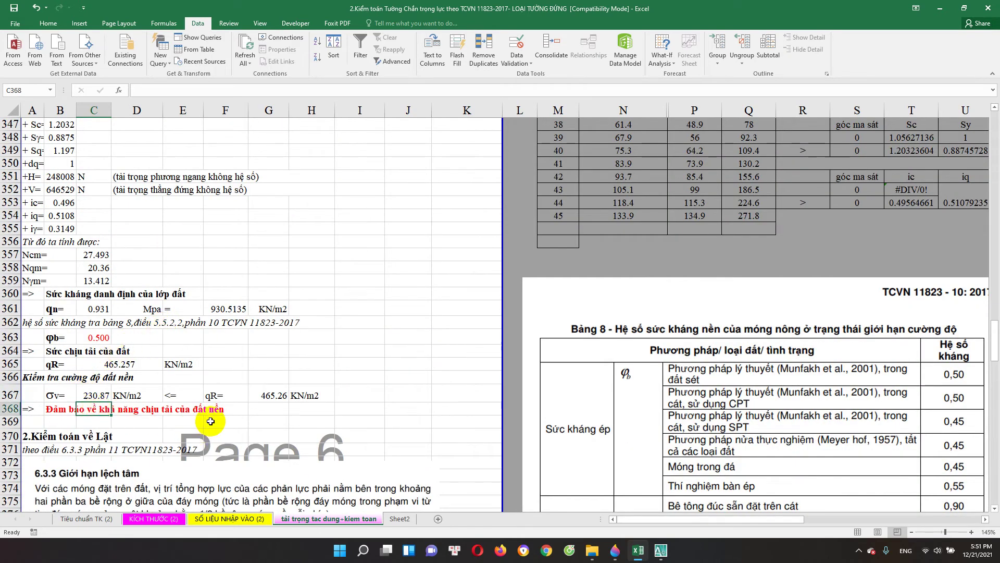
scroll(211, 422, "down", 6)
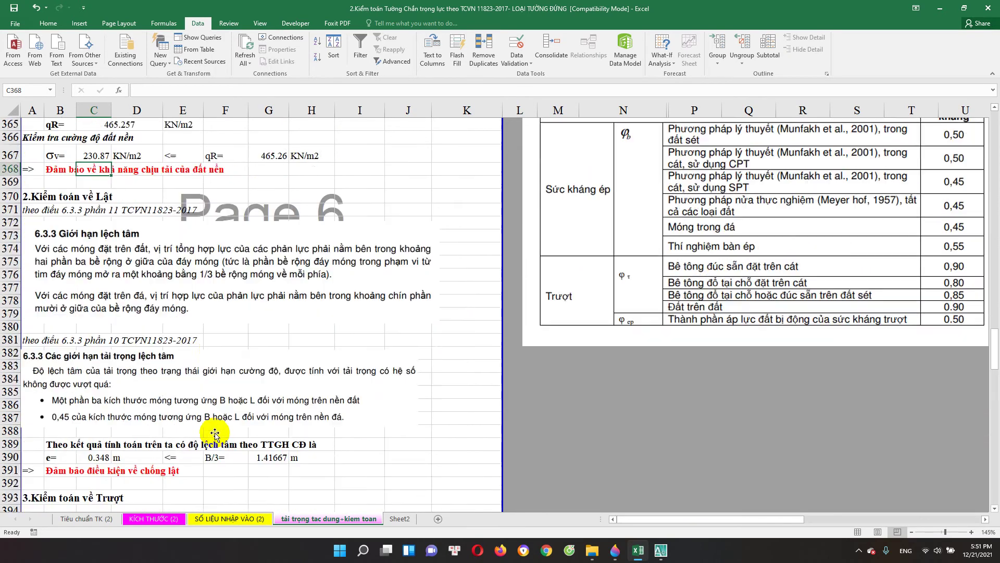
scroll(214, 427, "down", 10)
scroll(217, 433, "down", 3)
scroll(218, 437, "down", 10)
scroll(218, 438, "down", 5)
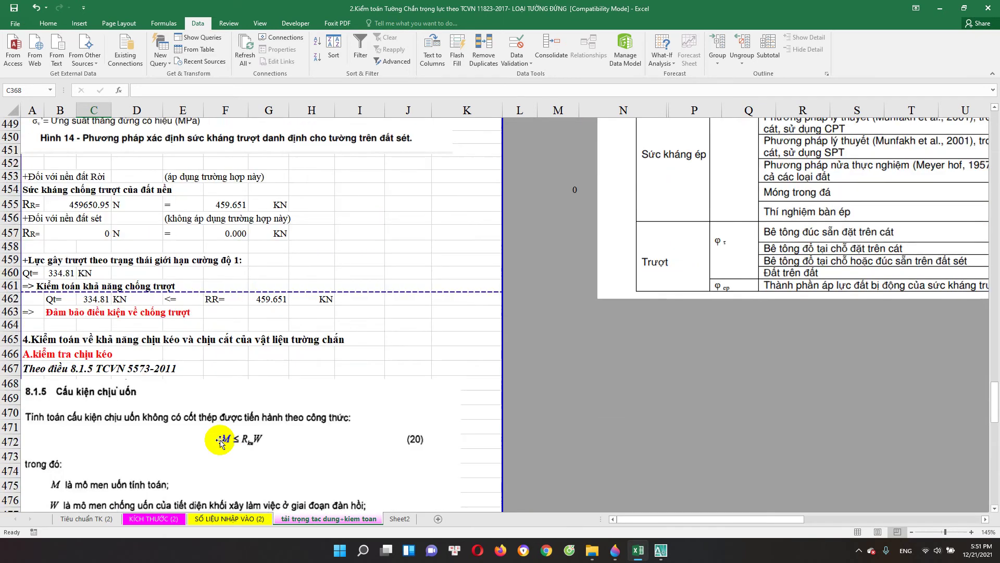
scroll(220, 439, "down", 3)
scroll(221, 438, "down", 6)
scroll(222, 440, "down", 3)
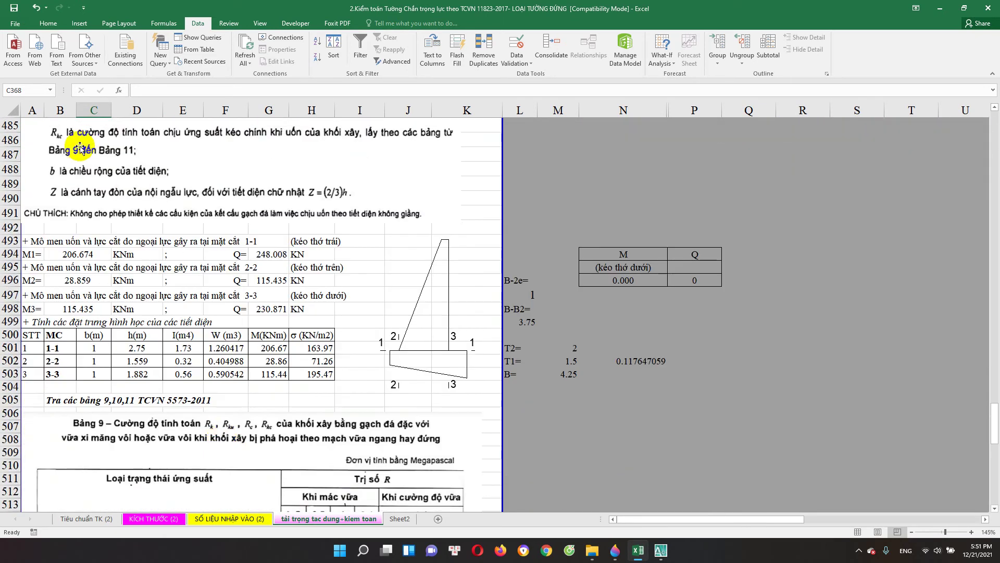
left_click(16, 27)
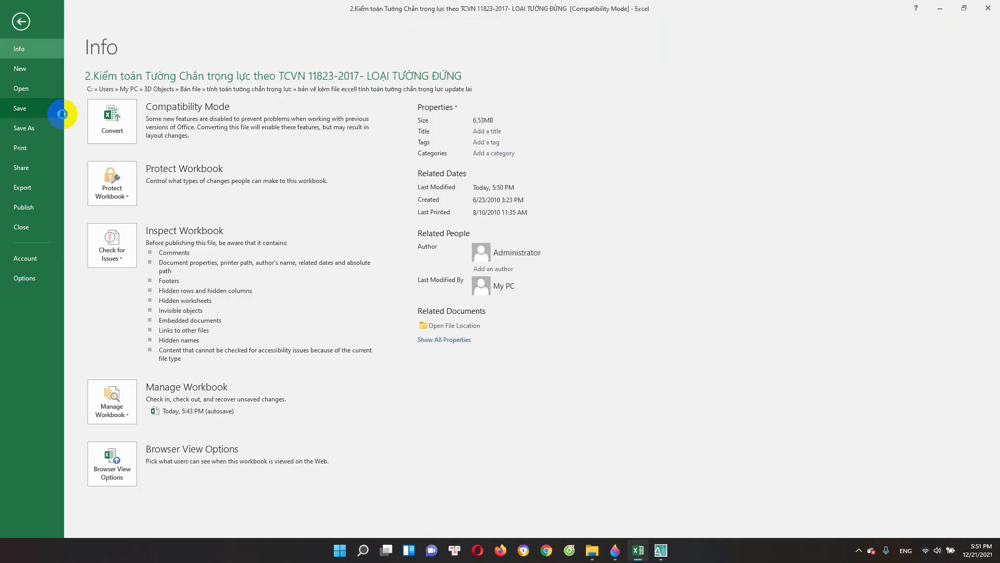
key("Escape")
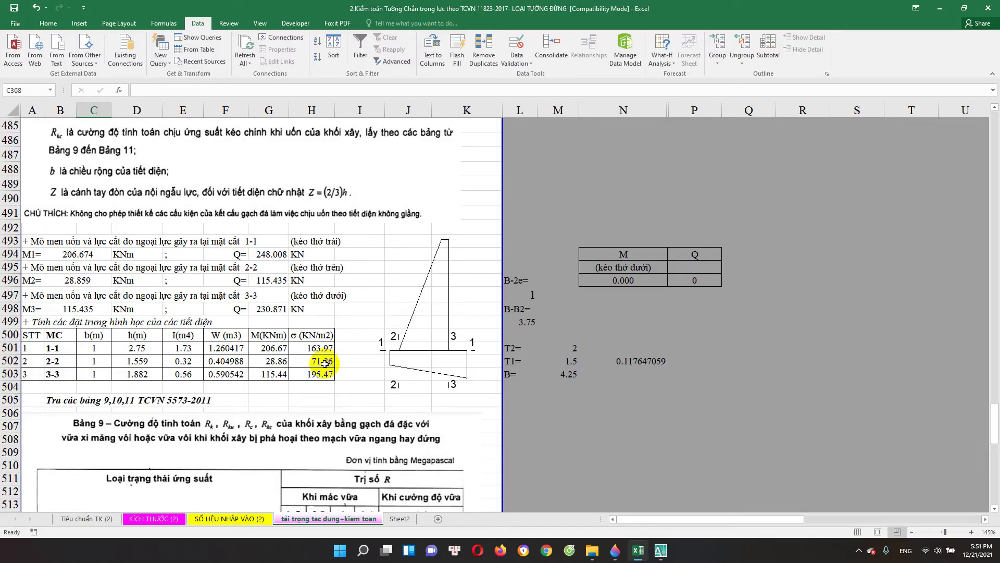
scroll(264, 418, "down", 2)
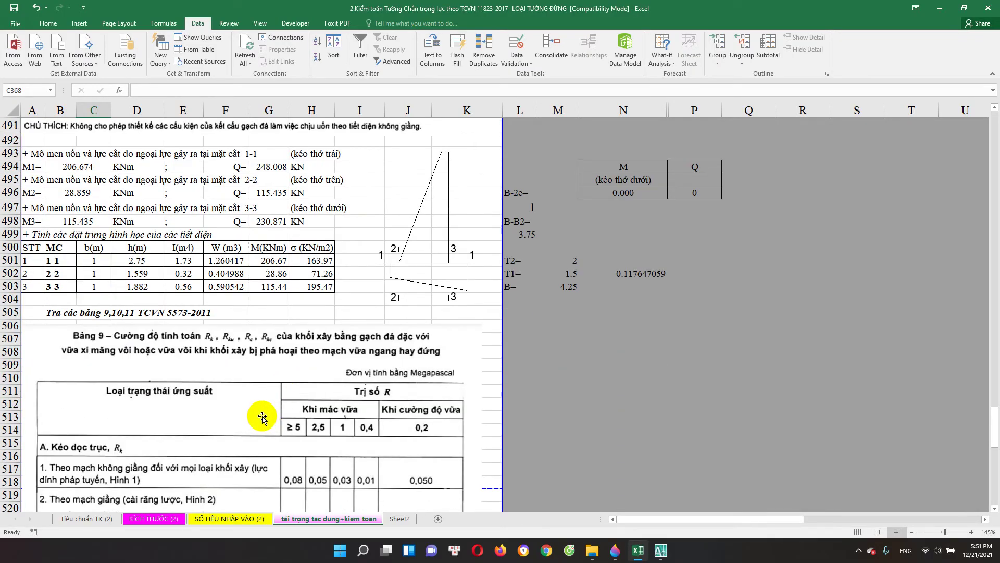
scroll(262, 416, "down", 2)
scroll(262, 418, "down", 5)
scroll(262, 420, "down", 4)
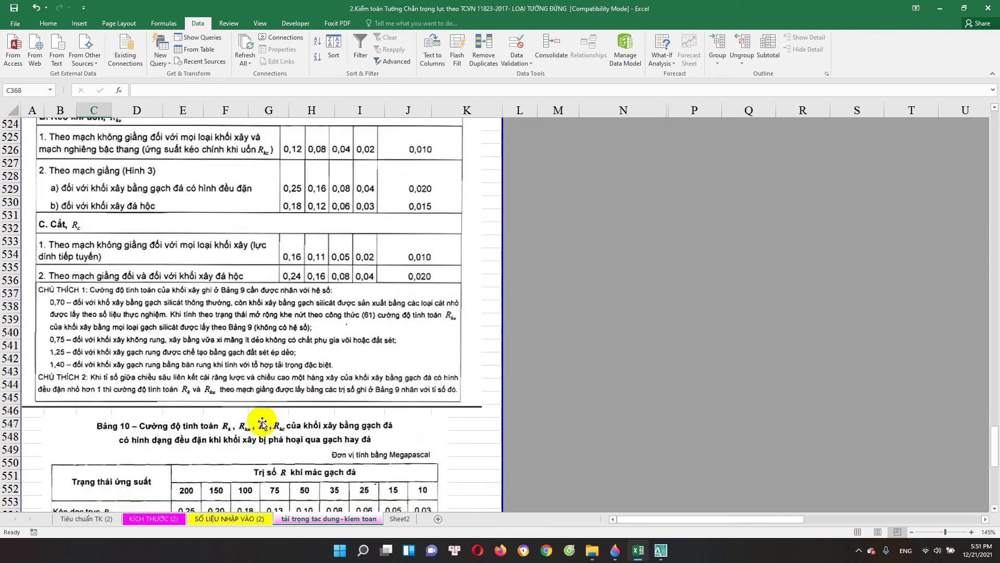
scroll(262, 421, "down", 4)
scroll(262, 424, "down", 4)
scroll(262, 423, "down", 3)
scroll(262, 424, "down", 1)
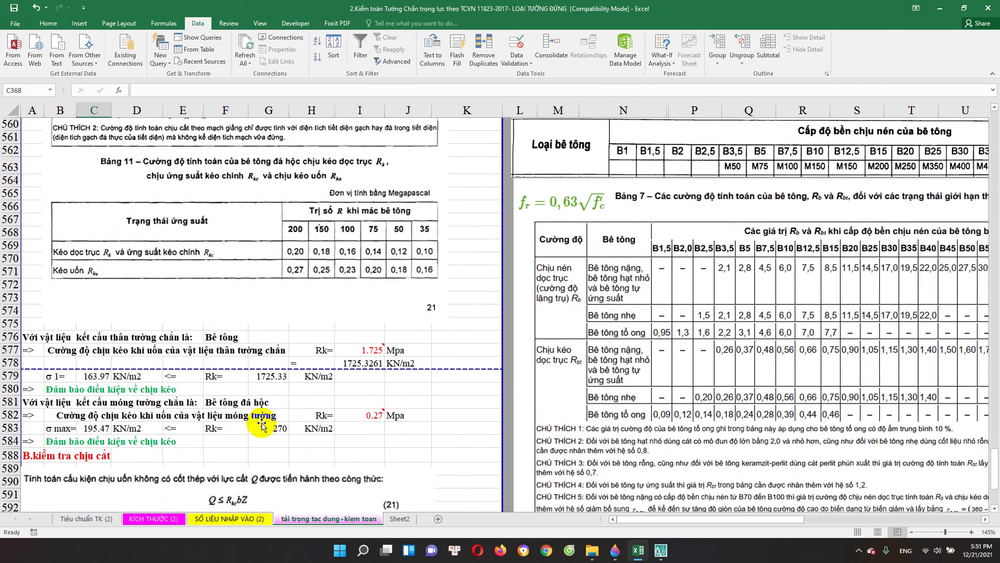
scroll(262, 424, "down", 2)
scroll(262, 424, "down", 2)
scroll(262, 425, "up", 4)
scroll(262, 424, "up", 3)
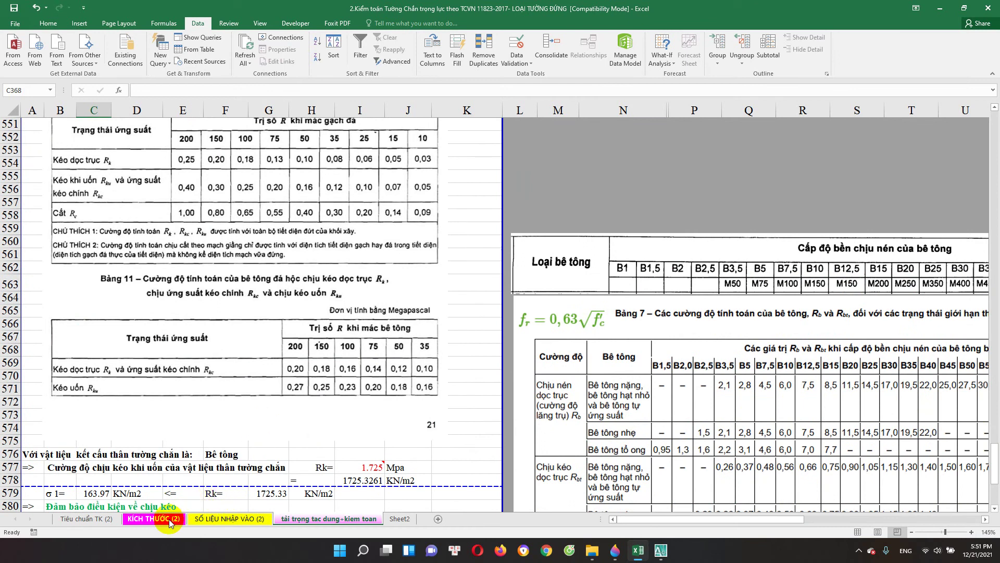
Change the footing type in G25 to Bê tông on the KÍCH THƯỚC (2) sheet.
left_click(153, 518)
scroll(375, 369, "down", 1)
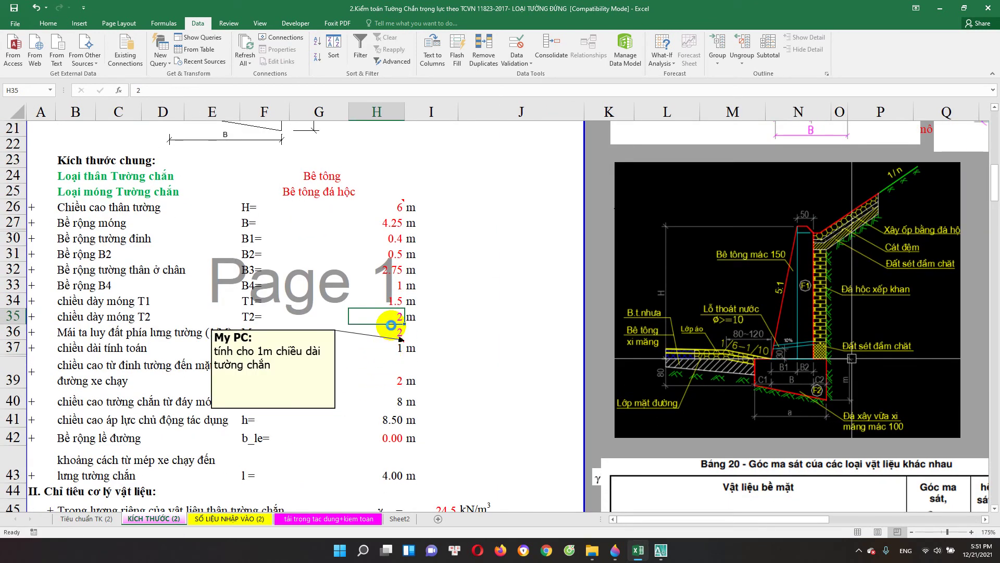
left_click(331, 193)
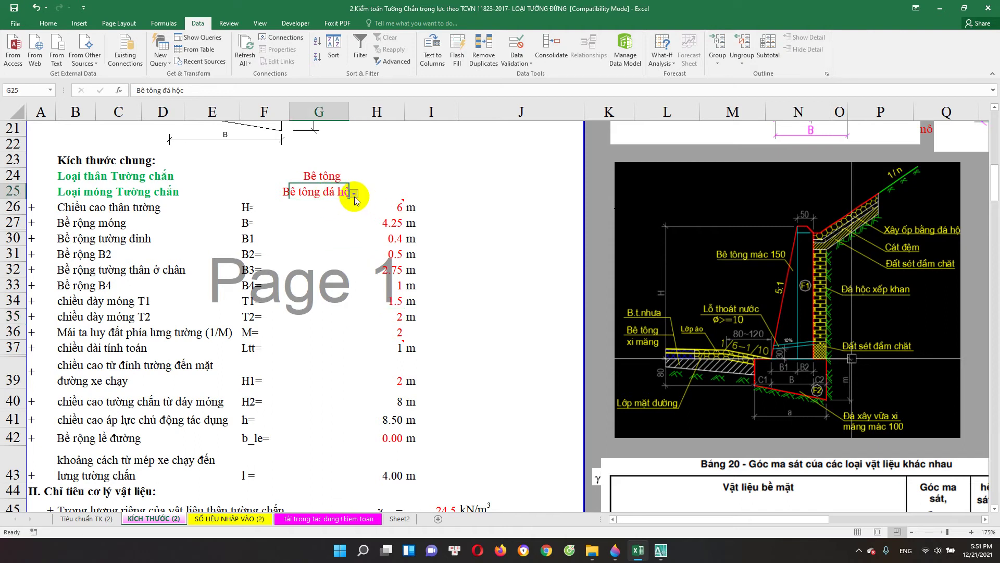
left_click(355, 194)
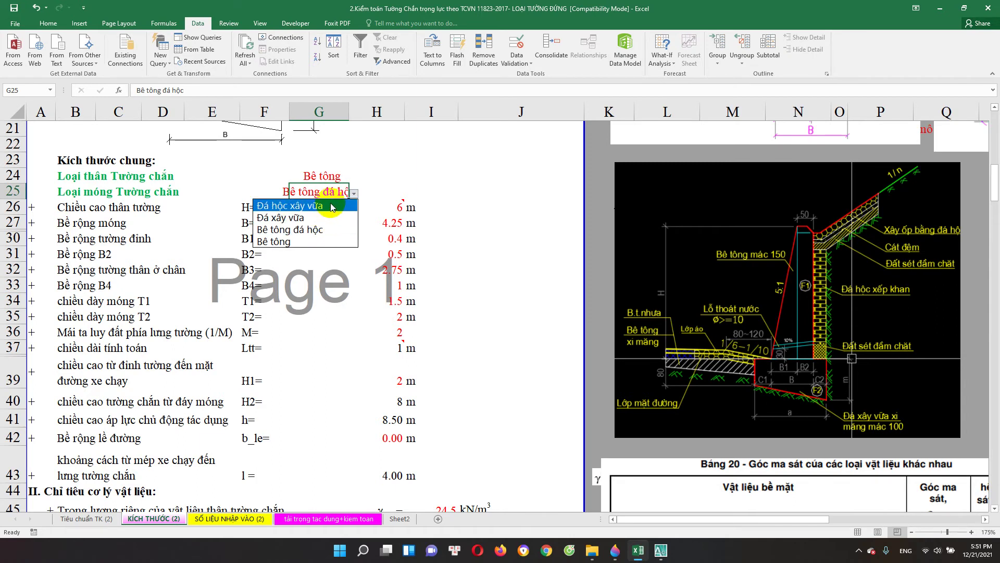
left_click(329, 242)
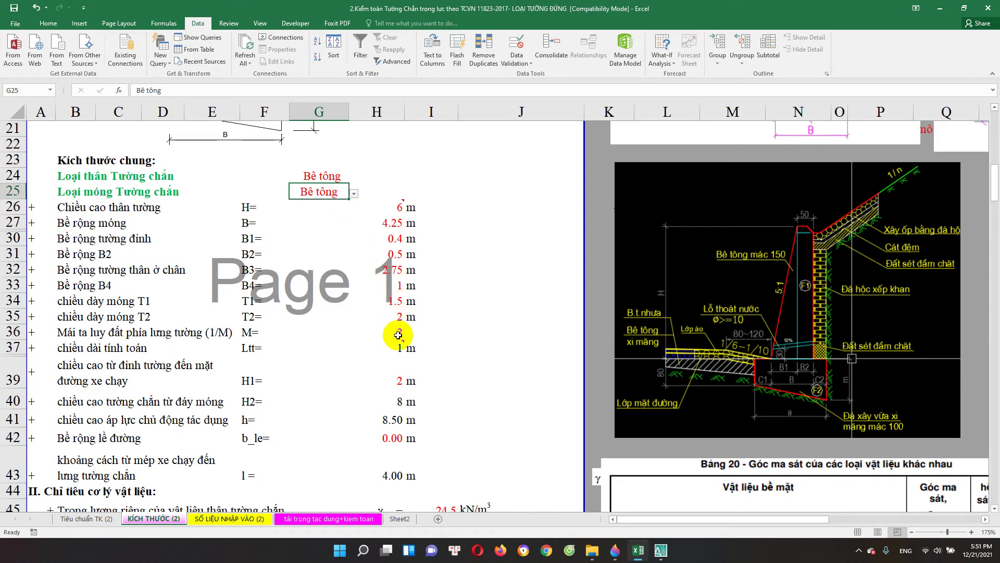
Set footing thicknesses T1 = 0.8 m and T2 = 1.5 m, then return to the load-check sheet.
left_click(396, 305)
key("Up")
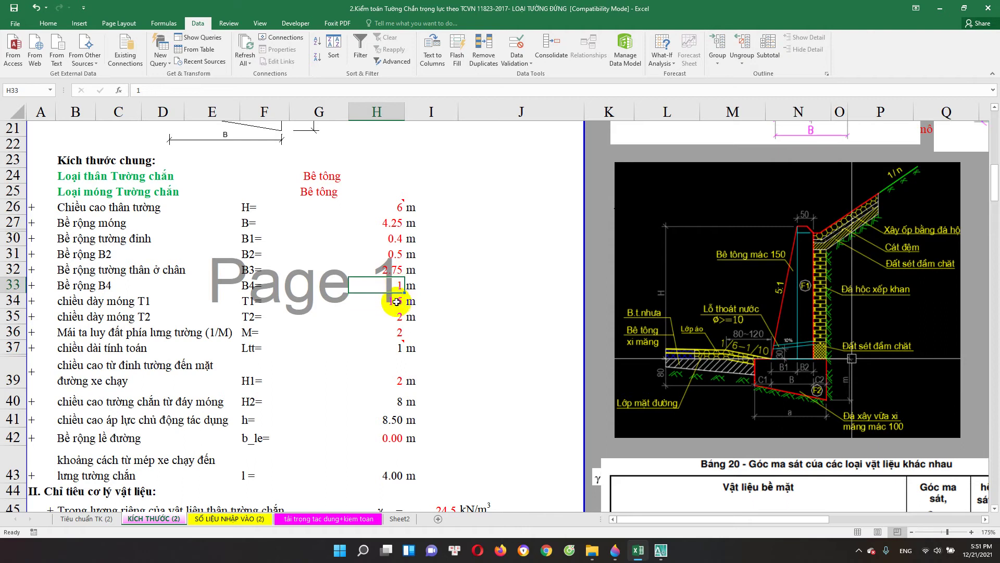
left_click(399, 305)
type("0.")
key("Return")
type("1.5")
key("Return")
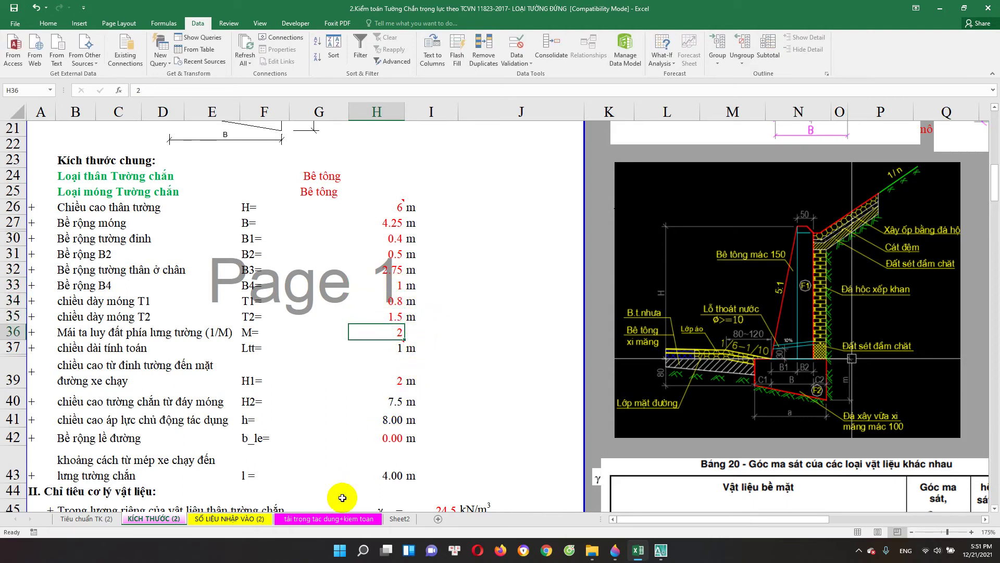
left_click(333, 518)
Link footing Rk in I582 to the wall-body value I577 (1.725 MPa) so tension passes.
scroll(273, 419, "down", 7)
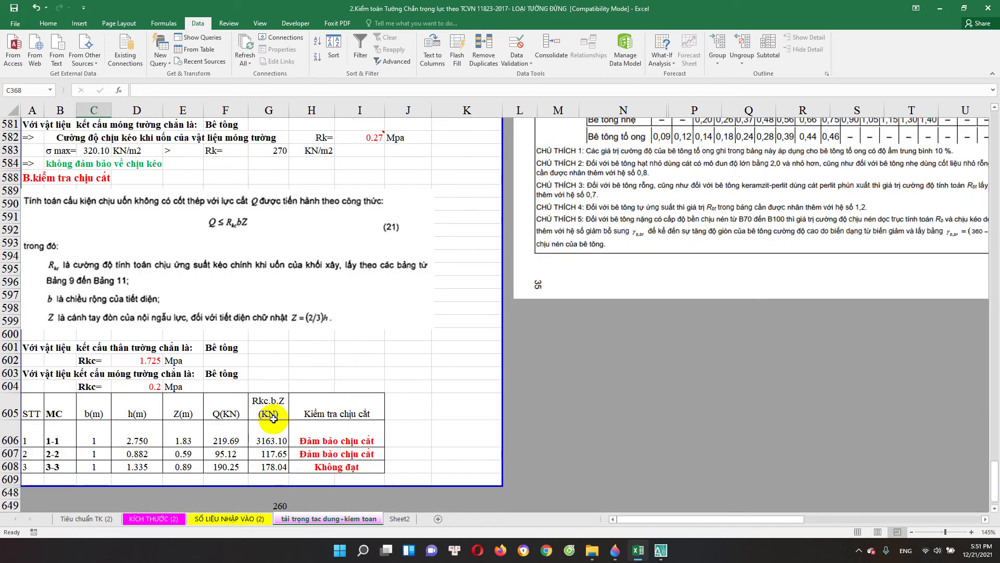
scroll(286, 312, "up", 3)
left_click(286, 278)
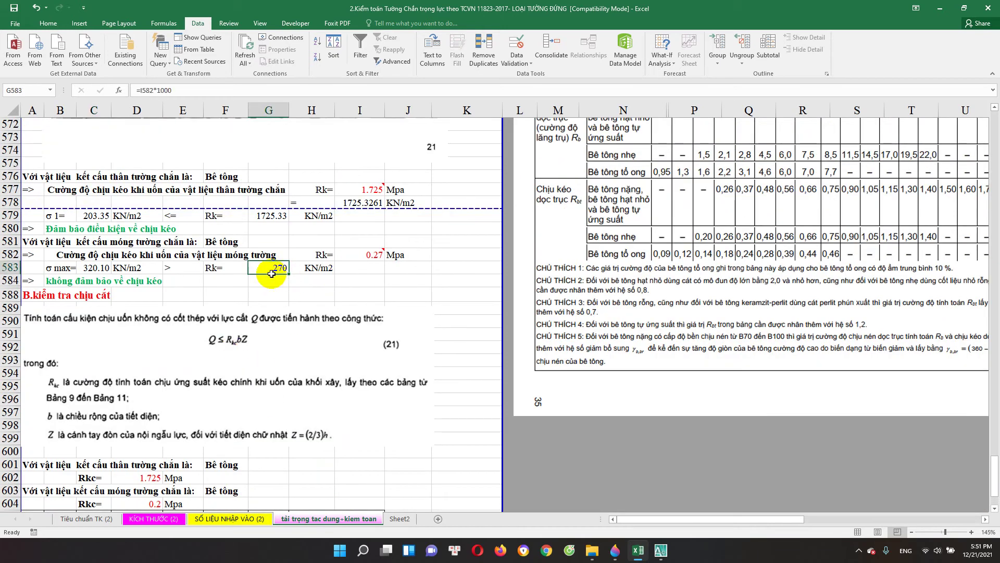
left_click(120, 275)
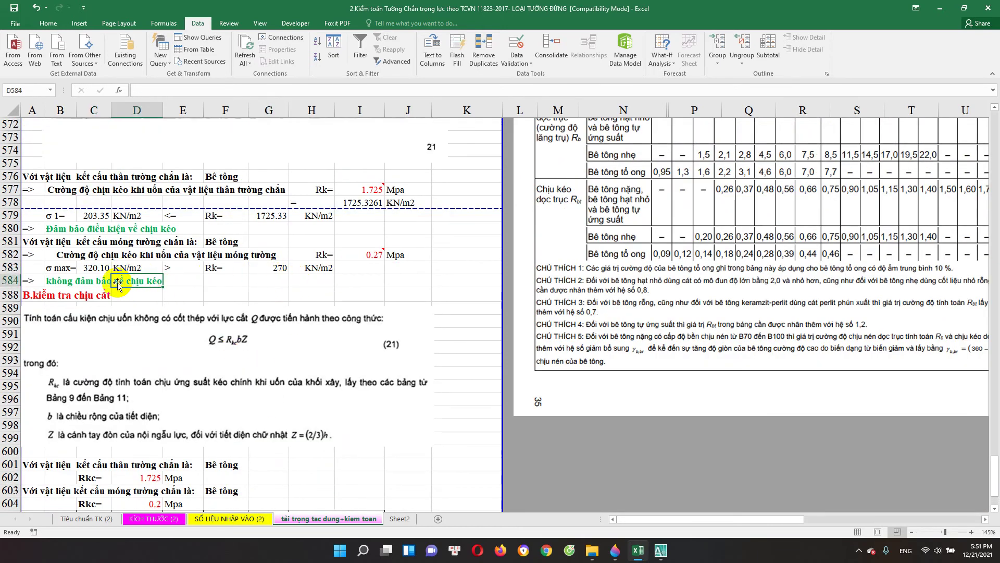
left_click(81, 279)
double_click(368, 254)
key("Escape")
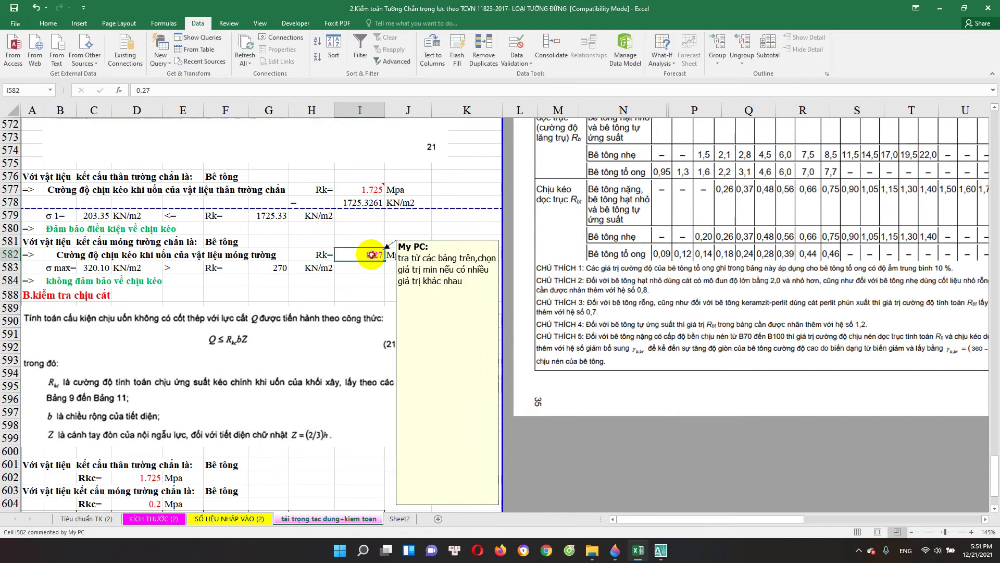
type("=")
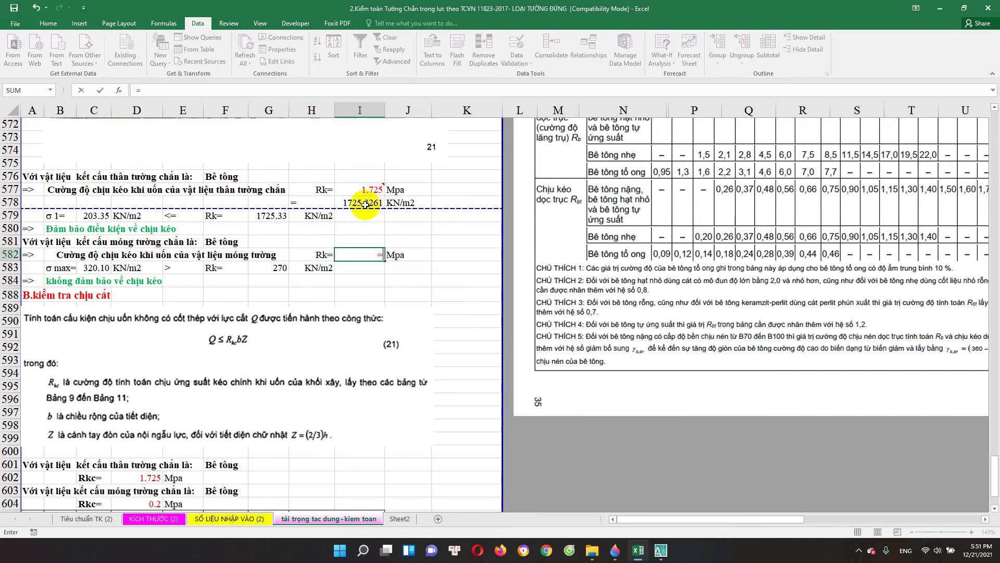
key("Return")
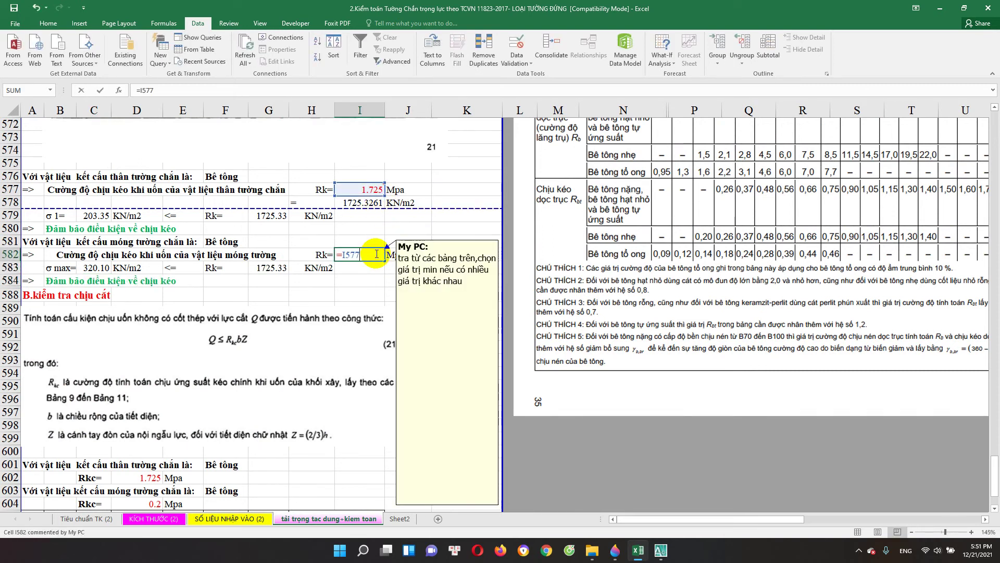
left_click(101, 281)
scroll(223, 261, "down", 3)
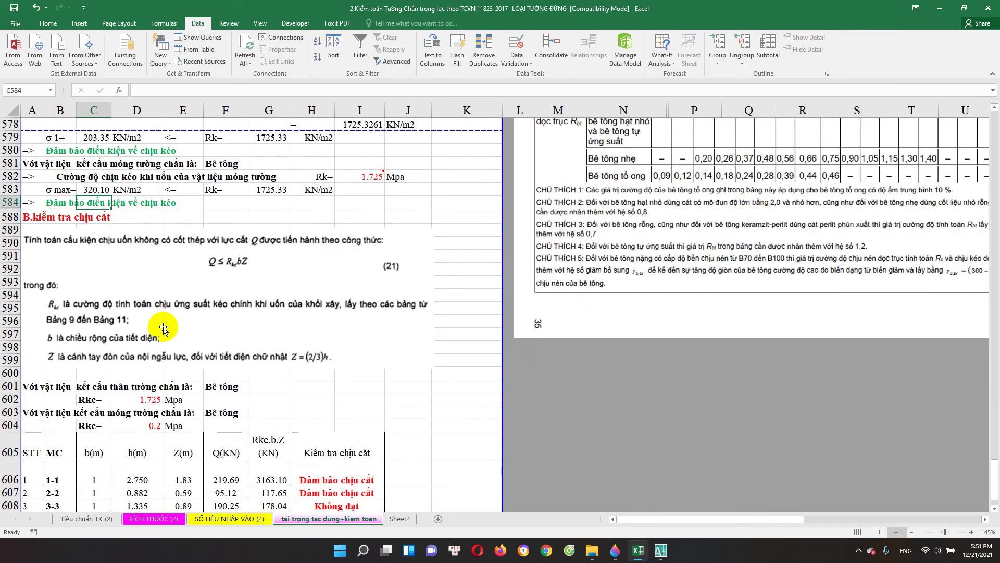
Enter 0.66 as the footing shear strength Rkc in D604.
scroll(245, 333, "down", 2)
left_click(155, 335)
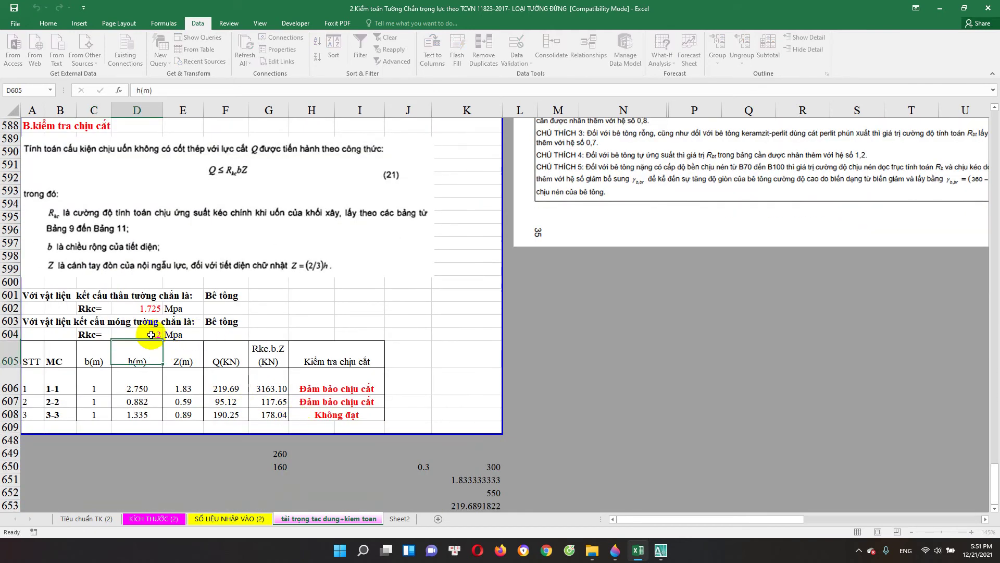
type("=")
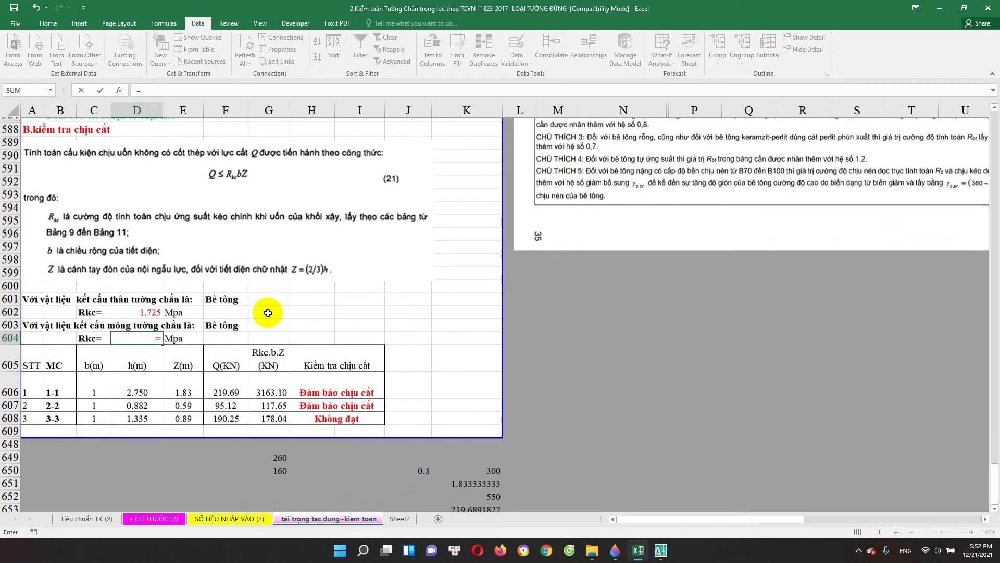
scroll(323, 269, "up", 5)
scroll(367, 257, "up", 2)
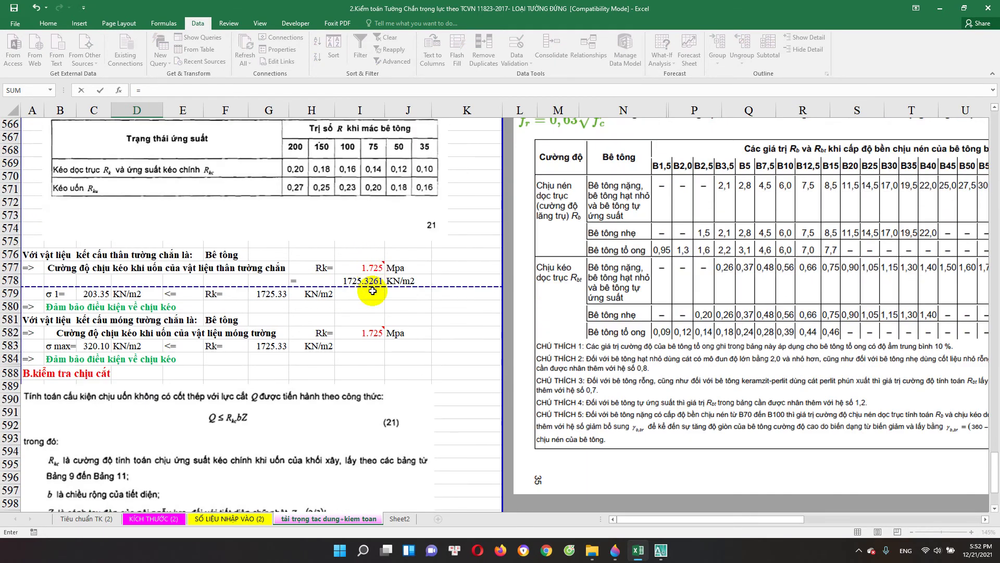
mouse_move(371, 332)
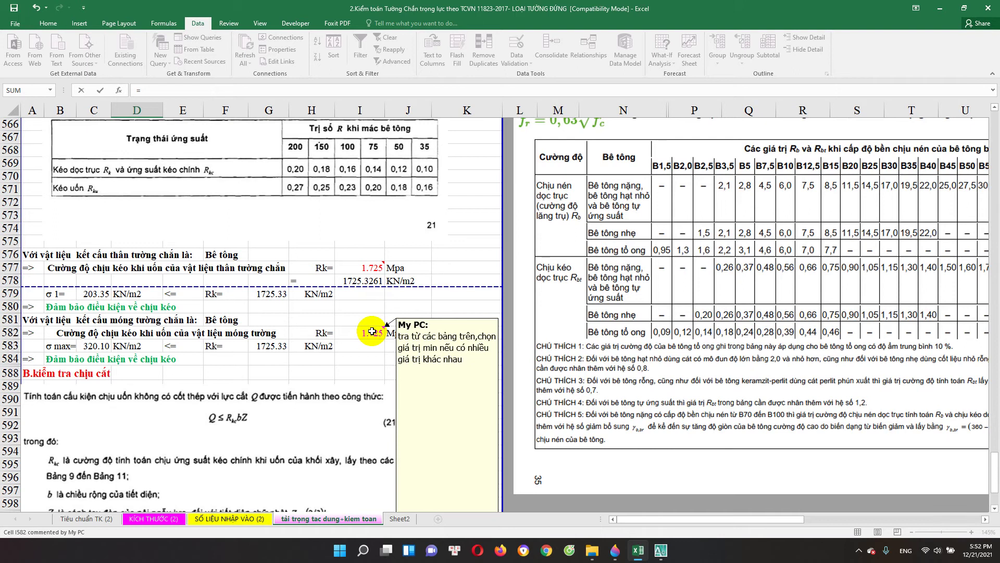
scroll(373, 332, "up", 2)
scroll(375, 332, "down", 1)
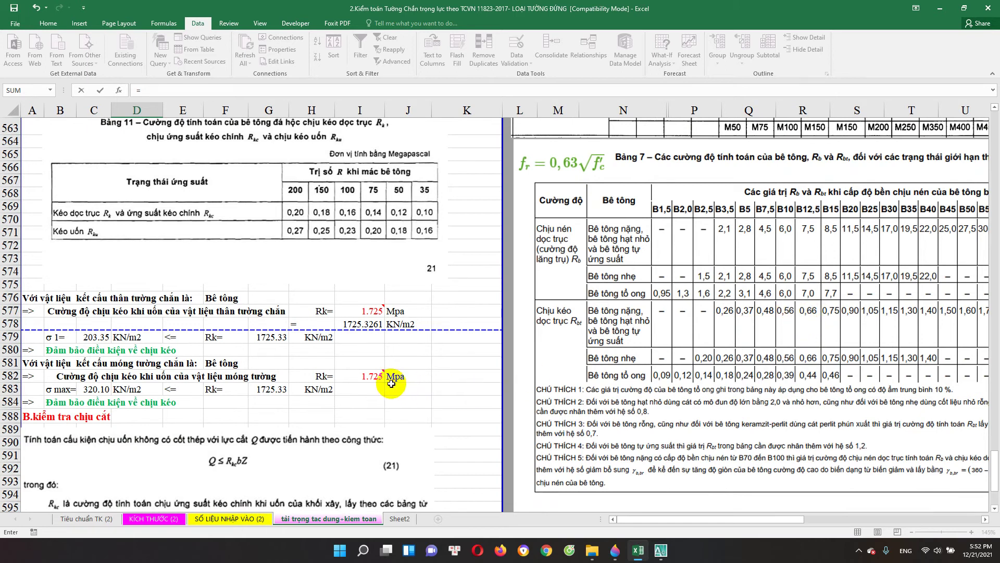
scroll(822, 351, "down", 2)
scroll(339, 396, "up", 1)
scroll(219, 448, "down", 2)
scroll(246, 416, "down", 2)
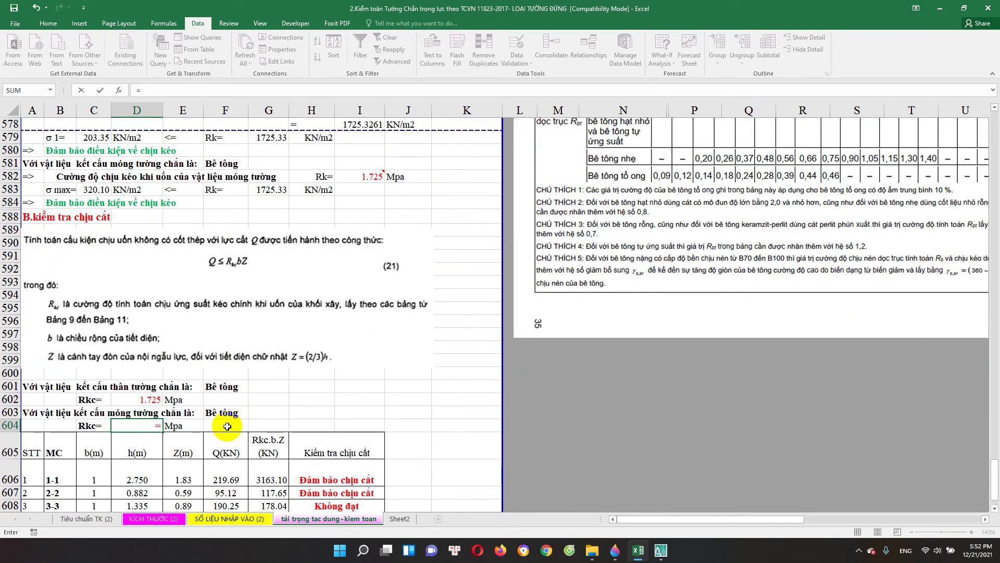
type("0.66")
key("Return")
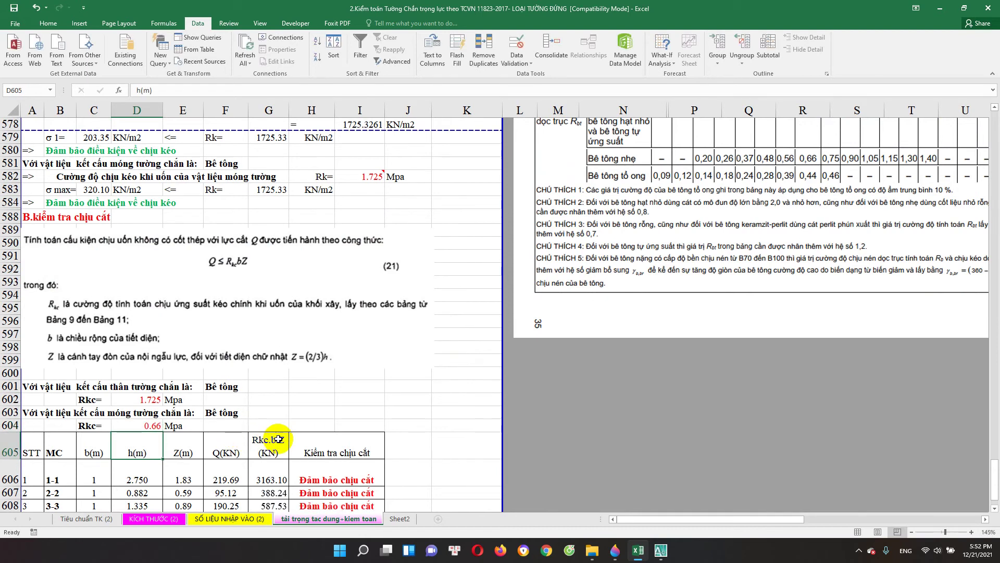
Inspect the section capacity formulas in G608 and G607 without changing them.
scroll(261, 443, "down", 2)
double_click(283, 429)
left_click(268, 415)
double_click(268, 415)
key("Escape")
Replace D604 with a formula referencing the footing tensile strength in I582.
left_click(156, 349)
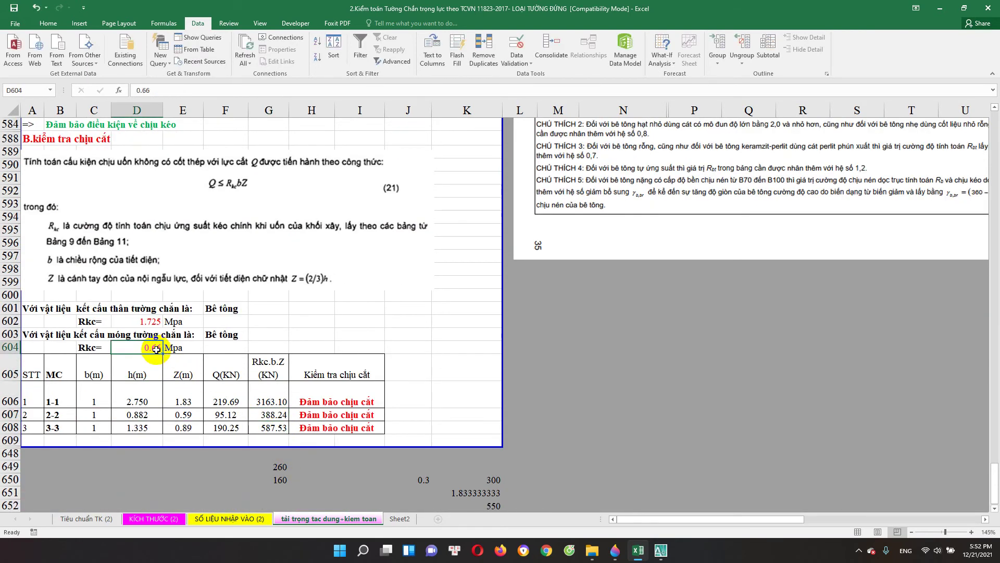
type("=")
scroll(313, 334, "up", 8)
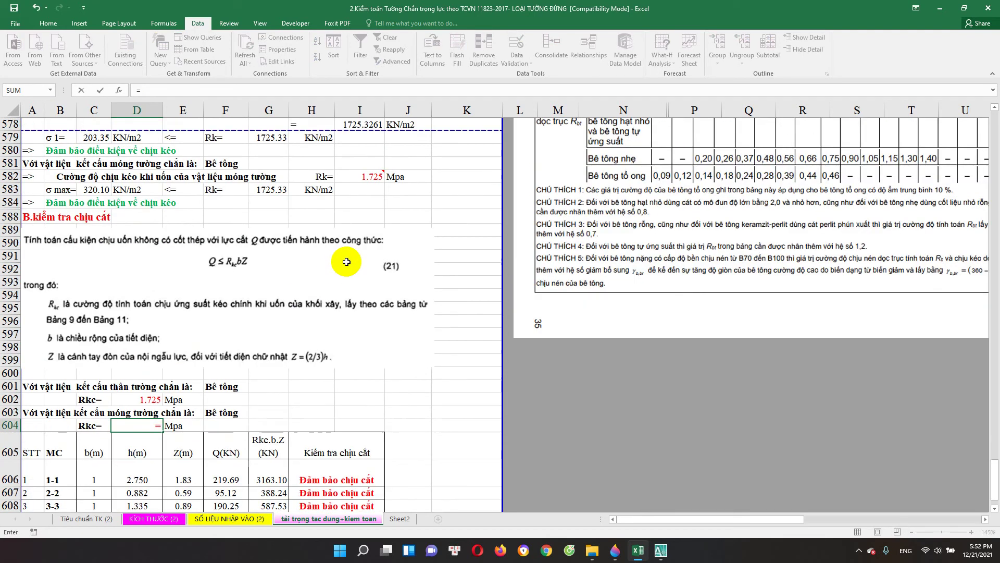
scroll(344, 315, "up", 5)
scroll(328, 307, "up", 5)
scroll(312, 300, "up", 4)
scroll(104, 250, "up", 1)
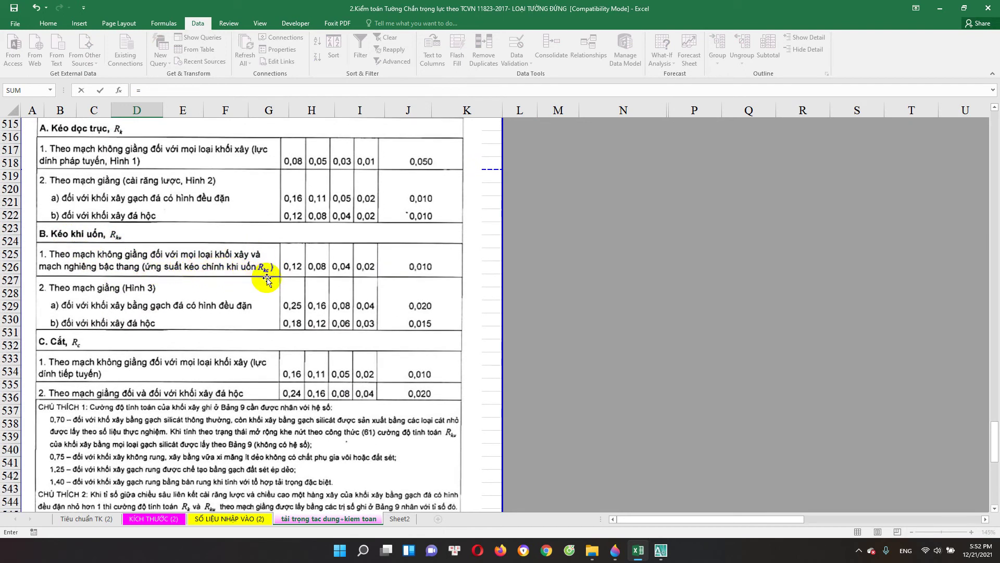
scroll(193, 328, "down", 4)
scroll(204, 339, "down", 6)
scroll(206, 343, "down", 7)
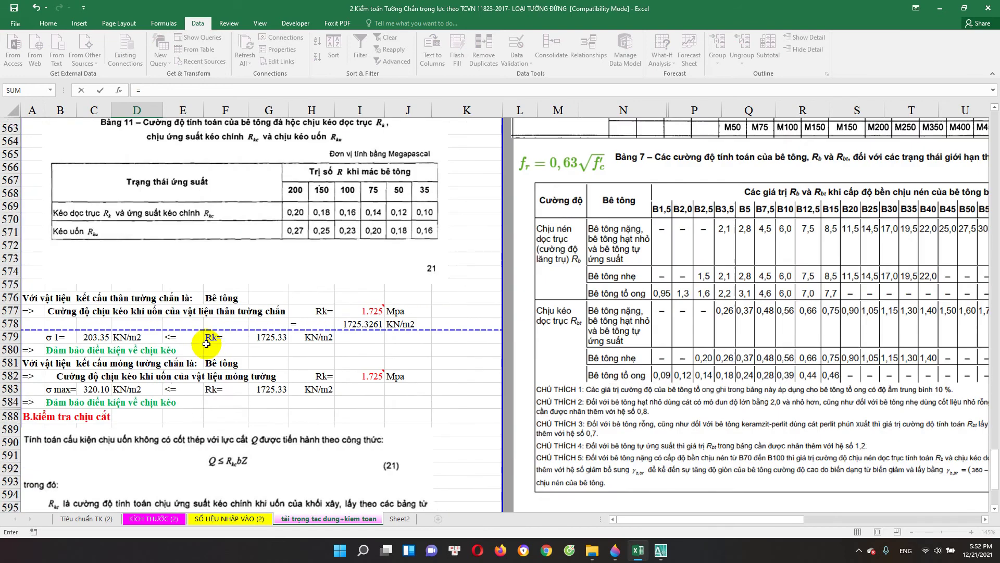
scroll(208, 344, "down", 4)
scroll(245, 354, "down", 1)
scroll(255, 359, "down", 2)
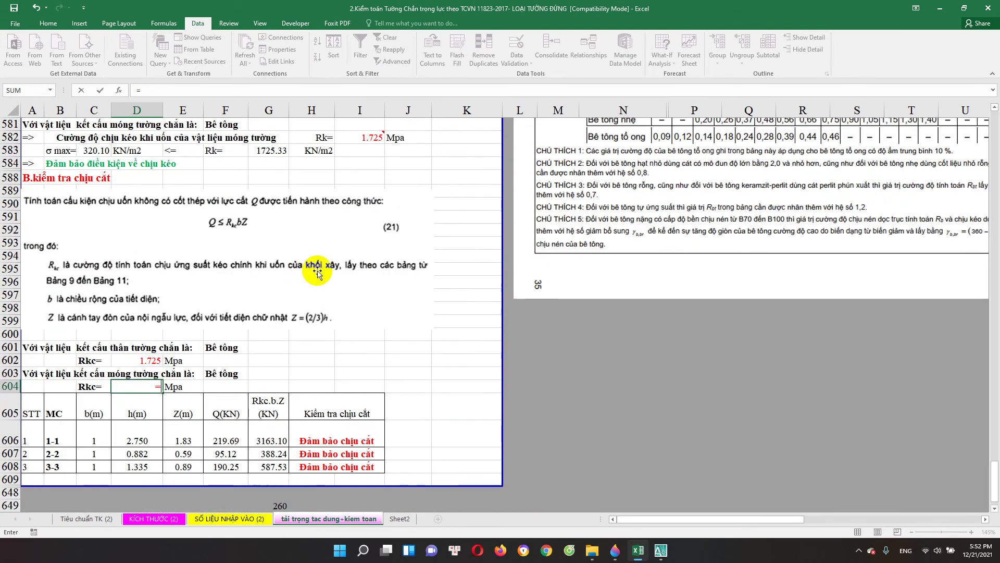
scroll(312, 263, "up", 2)
left_click(368, 215)
key("Return")
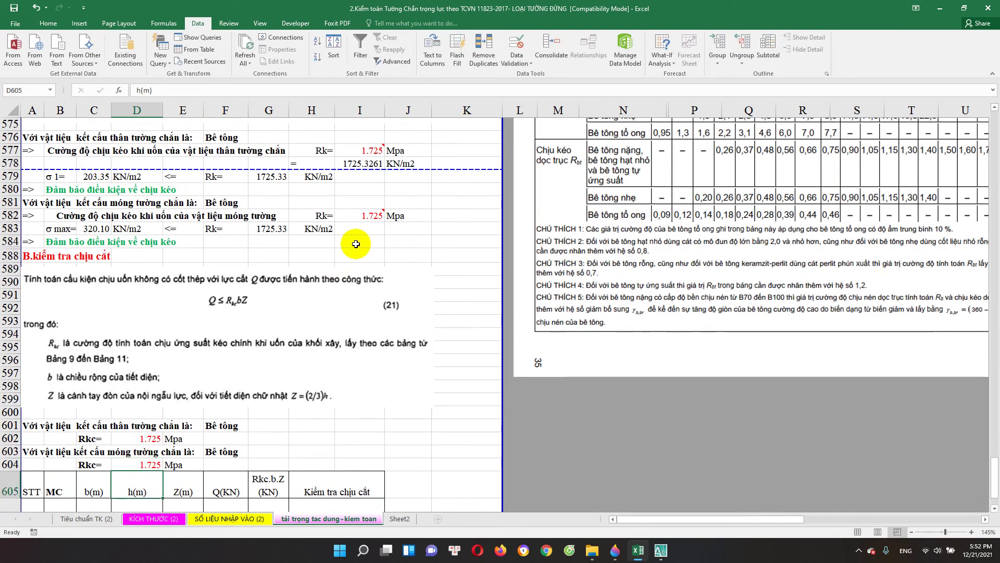
Review the capacity cells G608, G607 and G606, leaving the G606 formula unchanged.
scroll(260, 412, "down", 2)
left_click(271, 469)
left_click(270, 453)
left_click(269, 439)
double_click(269, 439)
key("Escape")
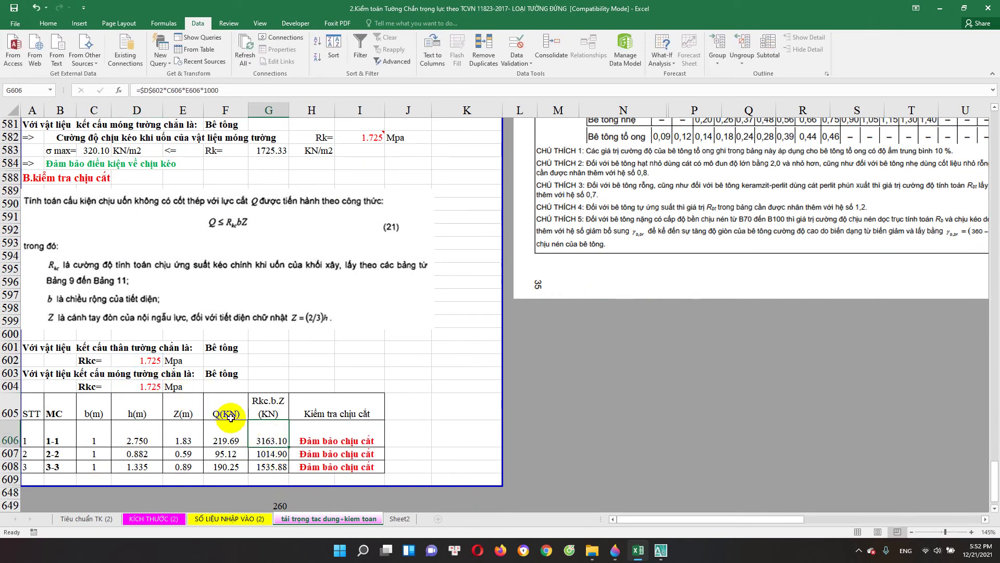
scroll(249, 493, "up", 1)
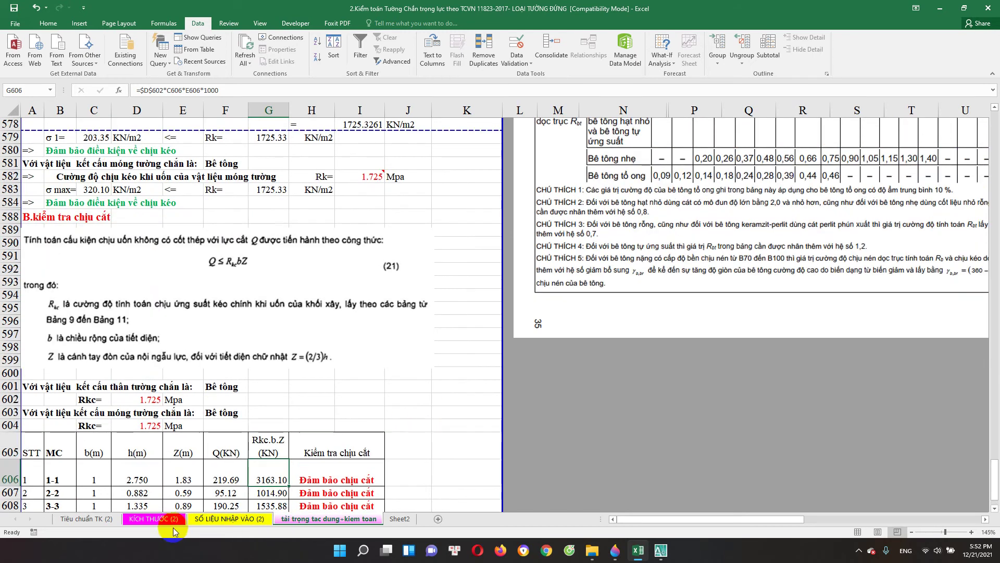
On the KÍCH THƯỚC (2) sheet, try footing thickness T1 = 0.2 m and T2 = 0.5 m.
scroll(264, 395, "down", 2)
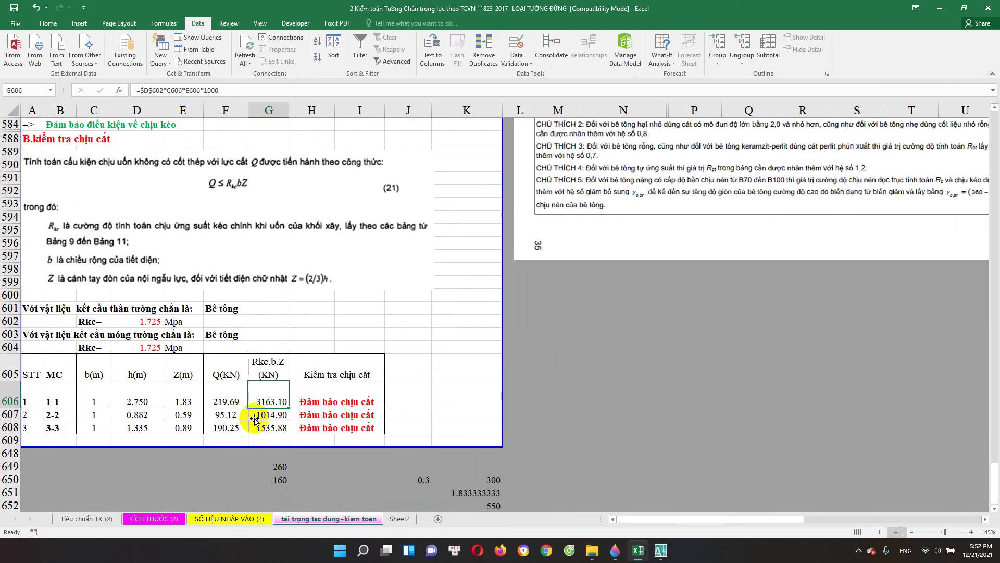
scroll(290, 428, "up", 7)
left_click(227, 389)
left_click(154, 519)
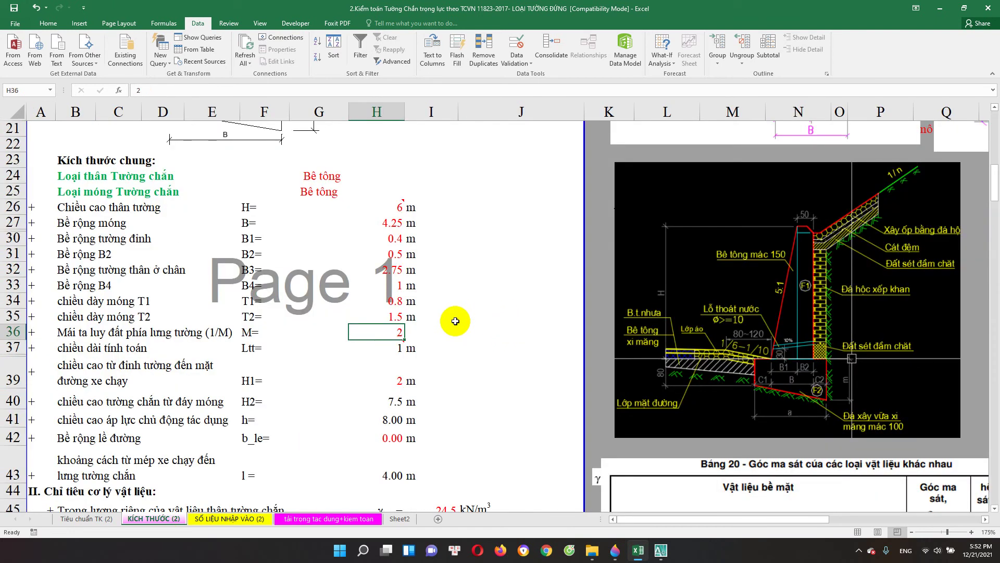
left_click(392, 301)
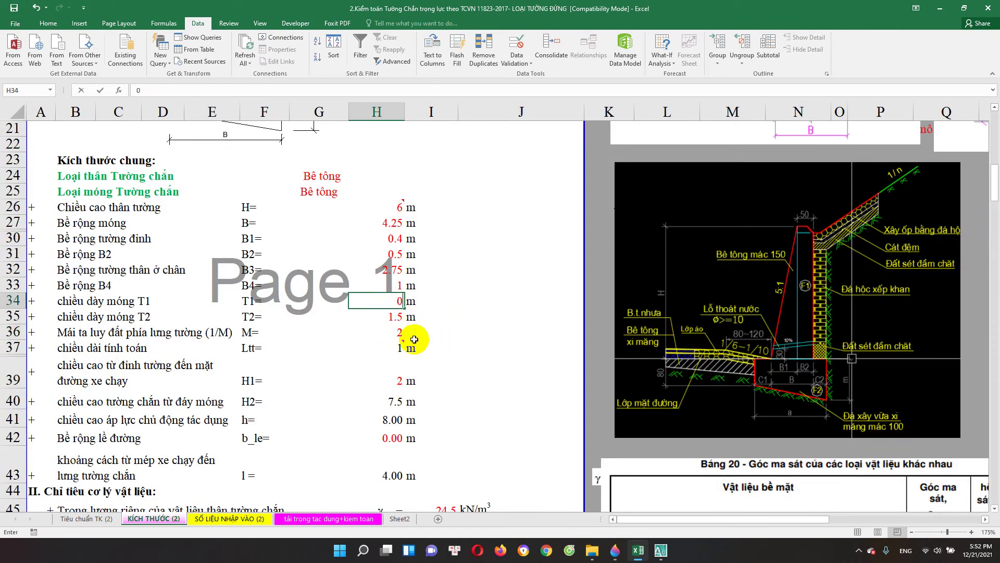
type(".")
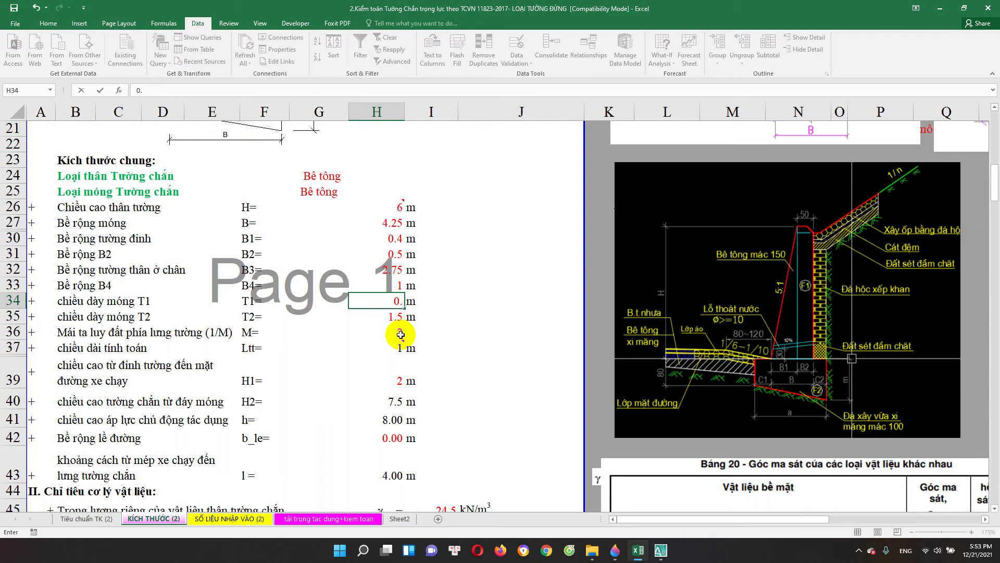
type("2")
key("Return")
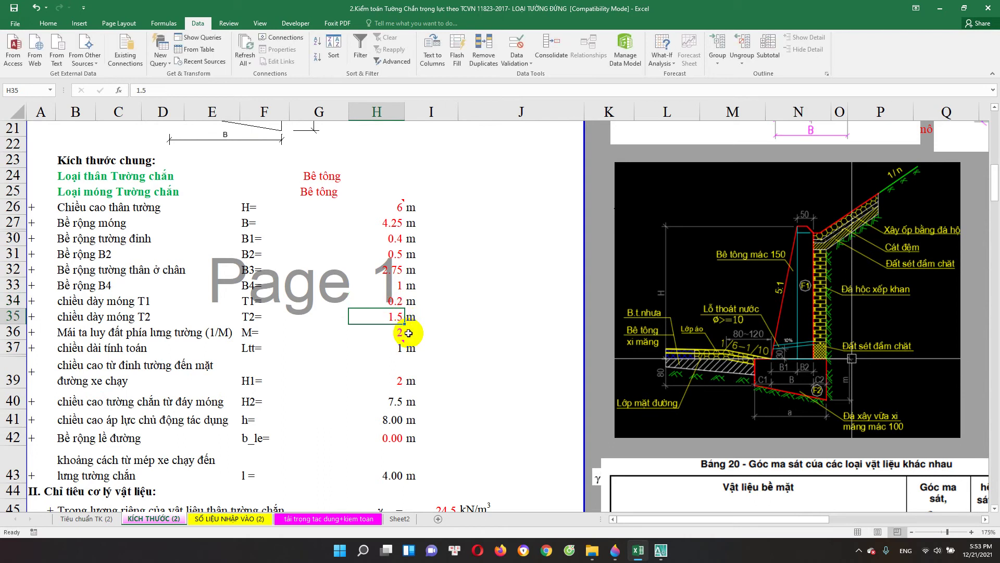
type("0.")
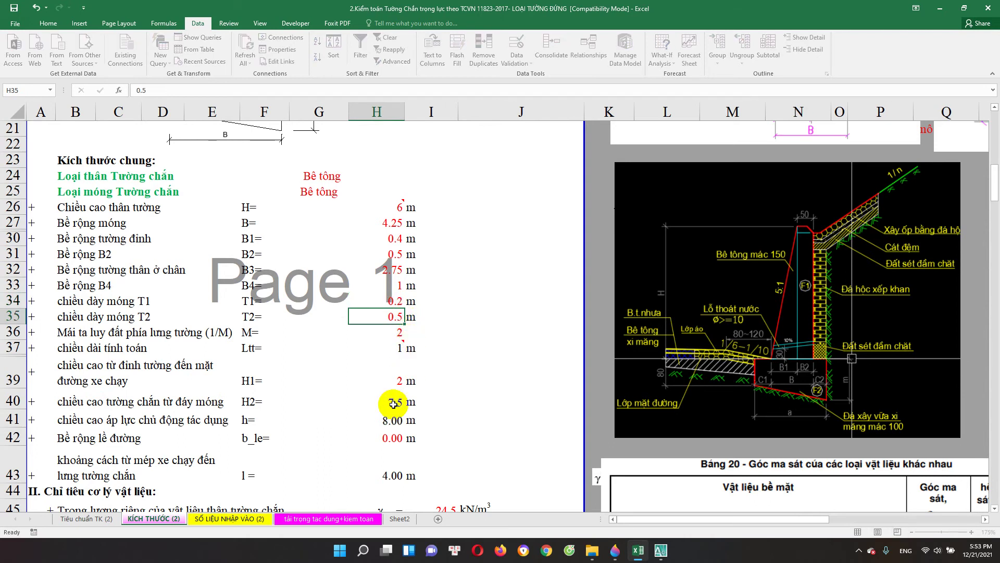
key("Return")
On the check sheet, review the section 2-2 shear capacity and the footing tensile stress and Rk.
left_click(328, 518)
scroll(254, 440, "down", 4)
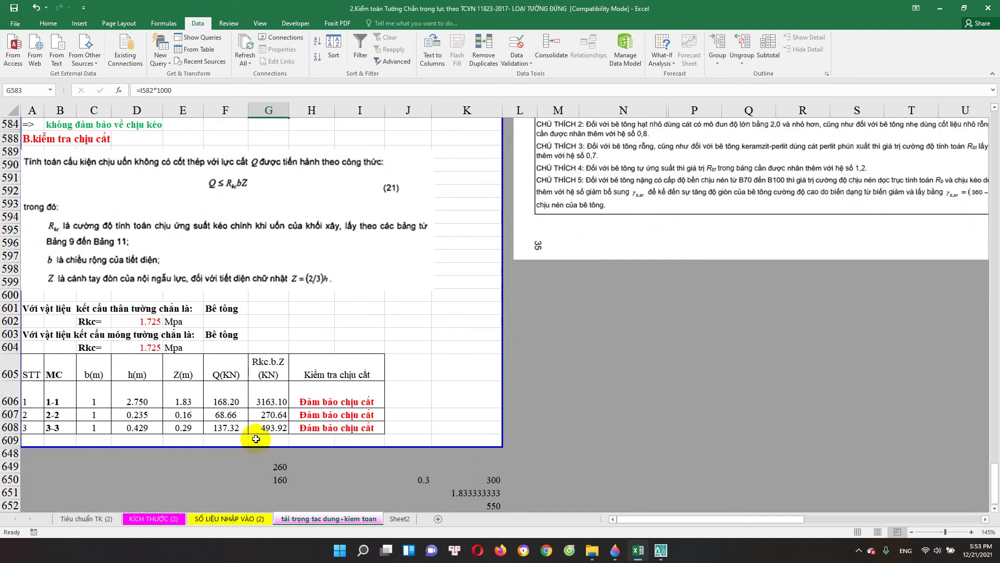
left_click(268, 414)
scroll(260, 406, "up", 4)
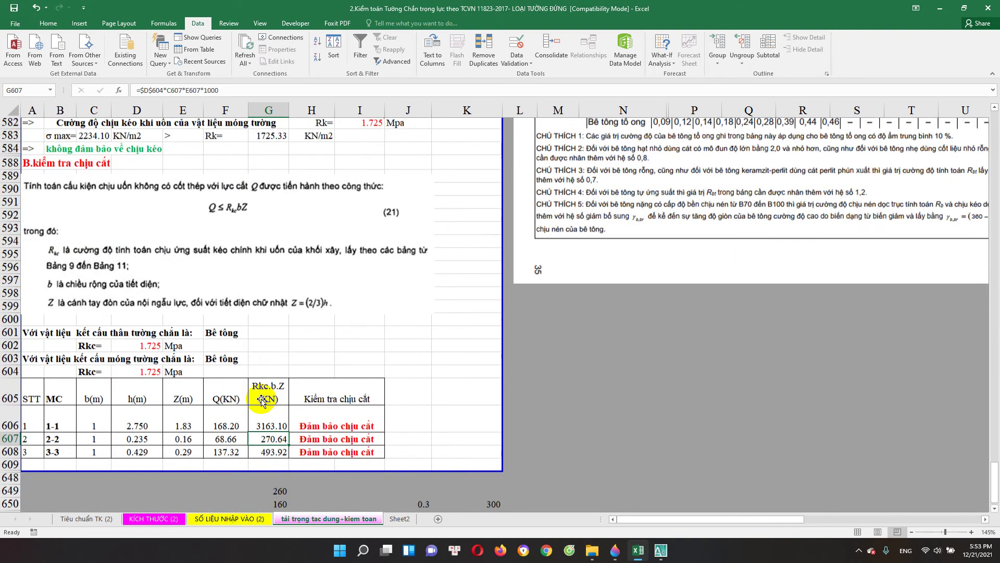
left_click(269, 268)
left_click(115, 268)
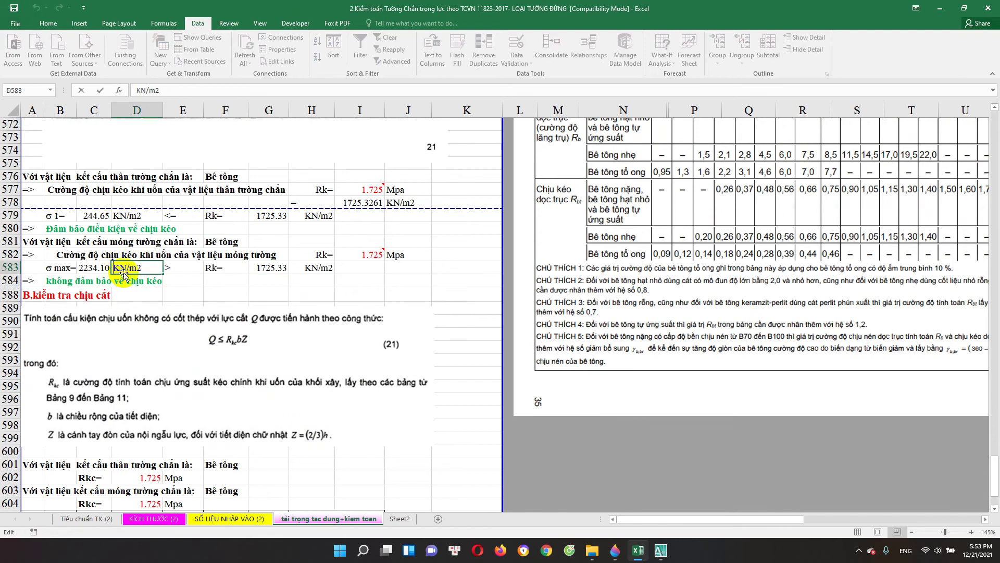
left_click(270, 269)
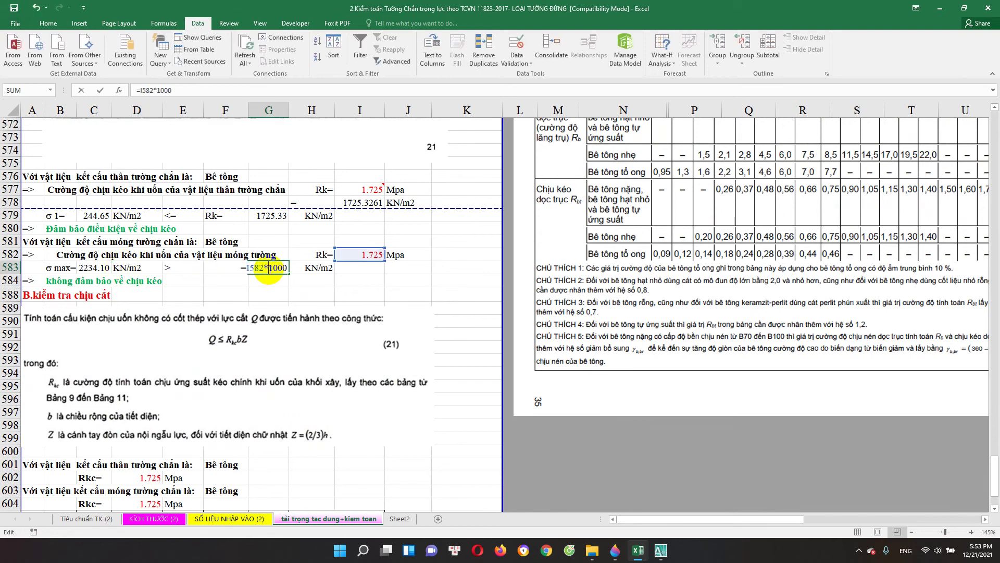
Change T1 in H34 to 0.4 m and recheck the results on the check sheet.
left_click(154, 519)
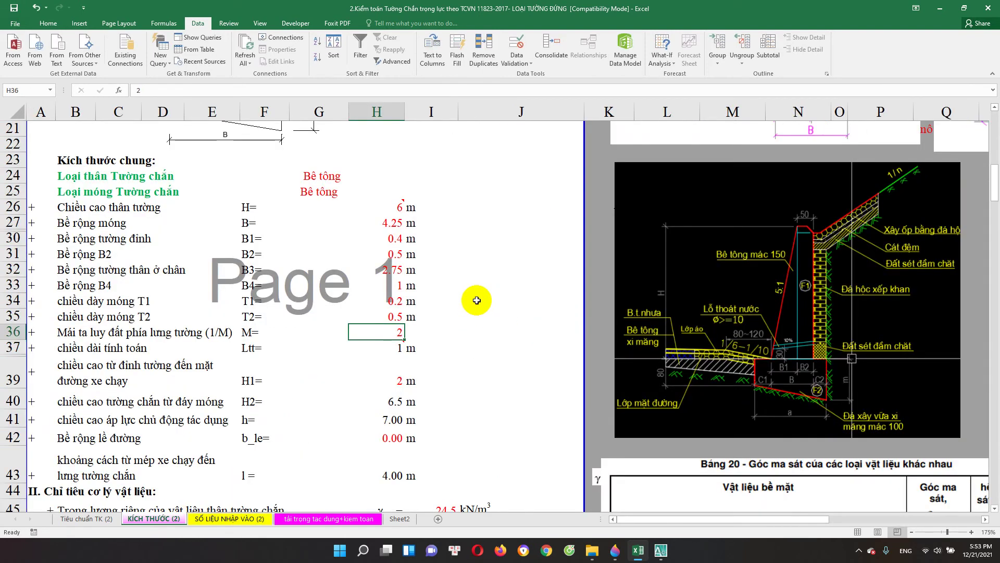
left_click(385, 301)
type("0.")
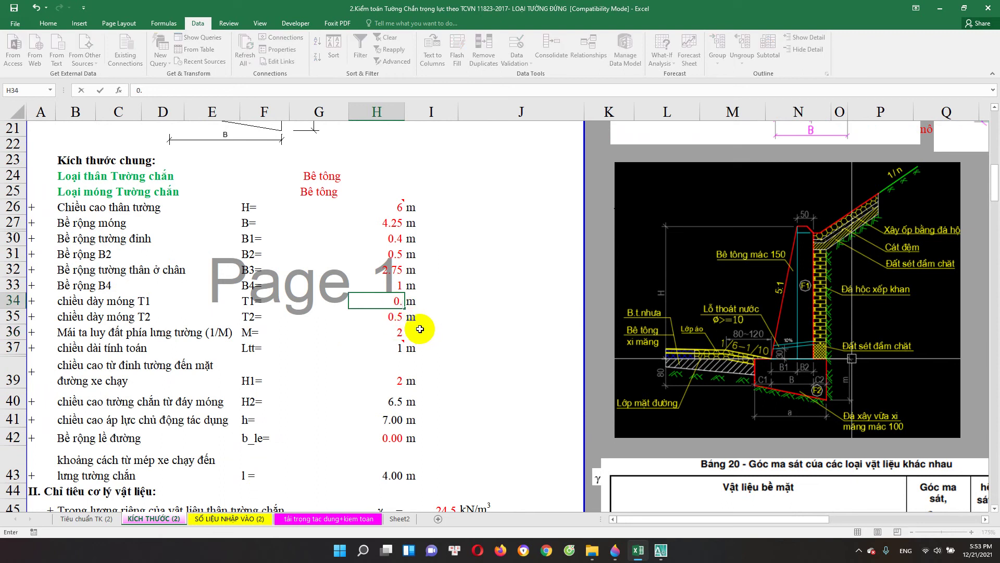
key("Return")
key("Return")
left_click(364, 519)
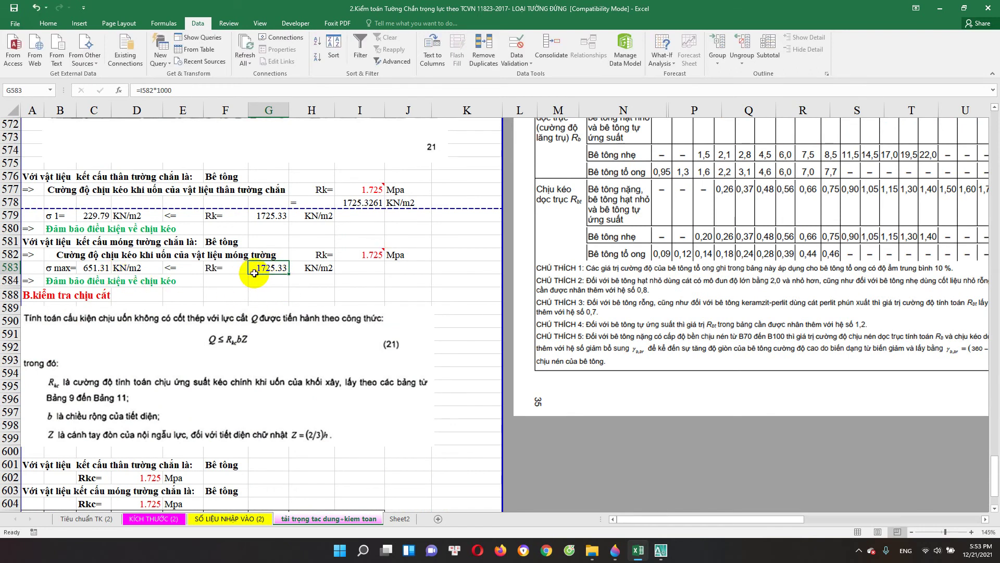
scroll(276, 469, "down", 2)
scroll(279, 466, "down", 3)
scroll(261, 425, "up", 5)
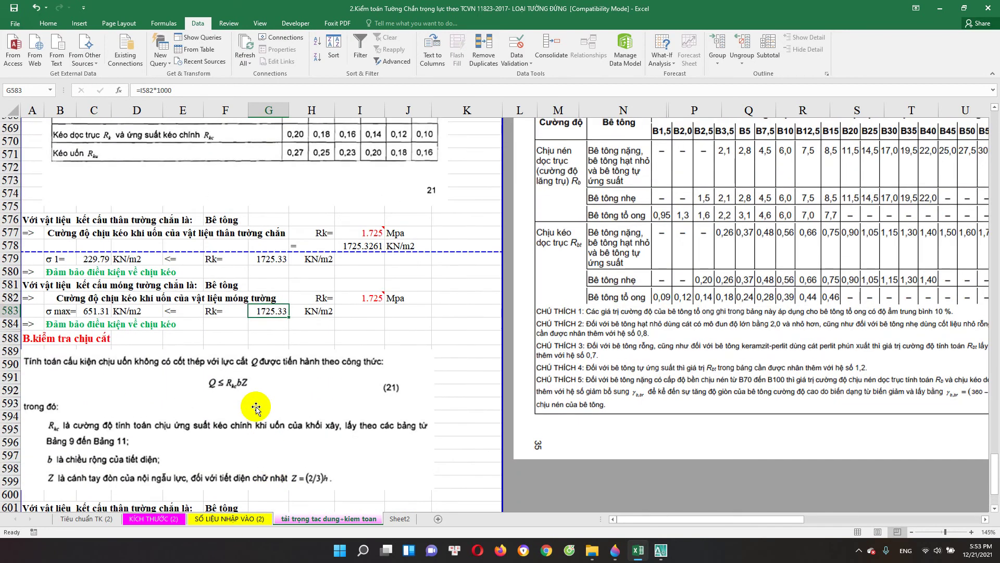
scroll(261, 417, "up", 5)
scroll(261, 375, "up", 15)
scroll(265, 359, "up", 5)
scroll(268, 348, "up", 6)
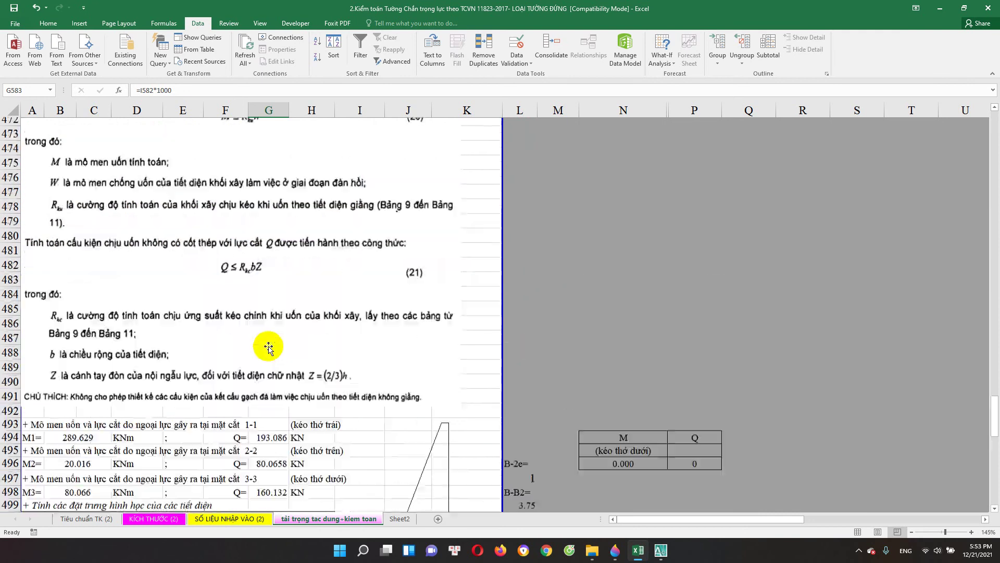
scroll(269, 346, "up", 7)
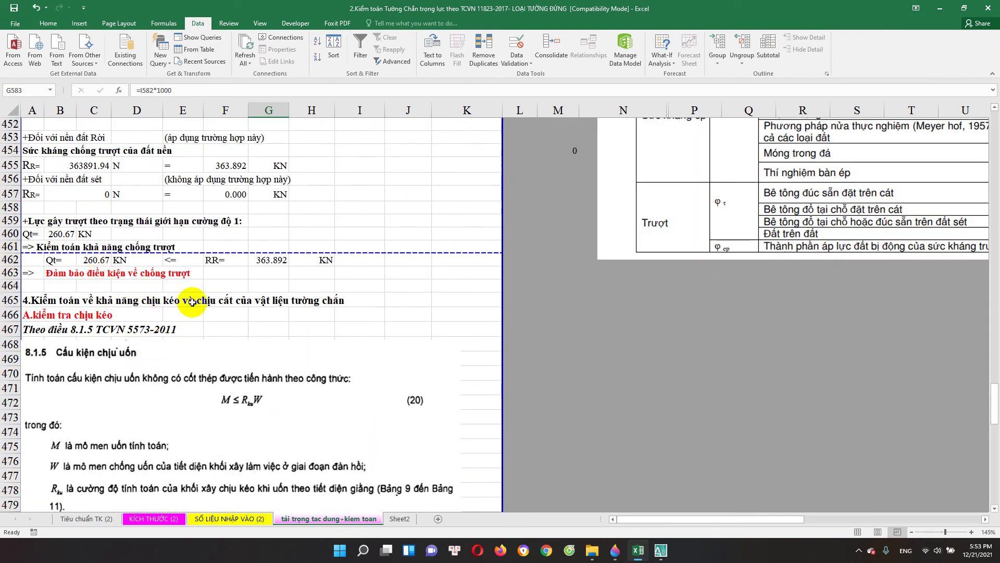
scroll(177, 260, "up", 4)
scroll(172, 315, "up", 5)
scroll(173, 364, "down", 5)
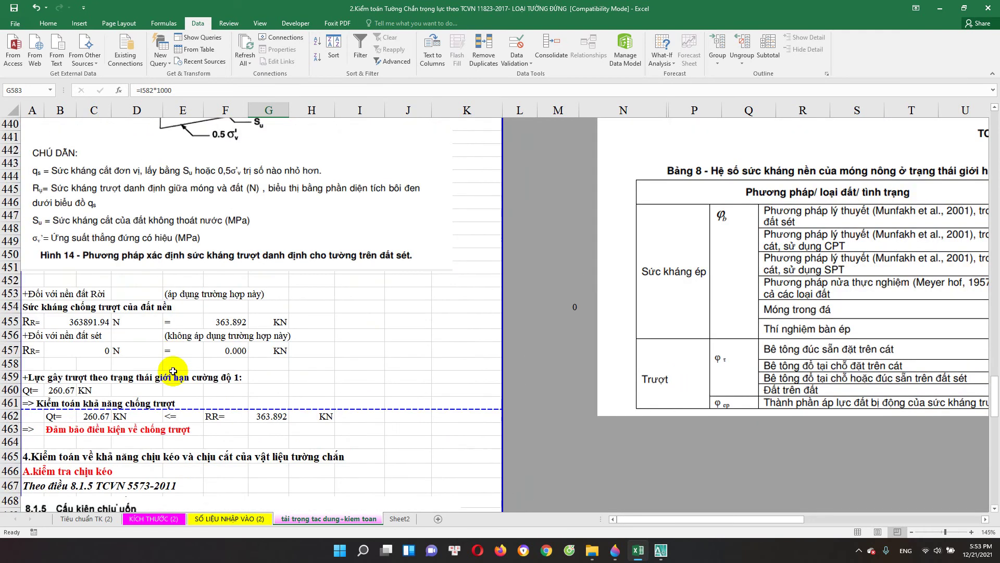
scroll(172, 368, "up", 8)
scroll(171, 365, "up", 7)
scroll(173, 349, "up", 4)
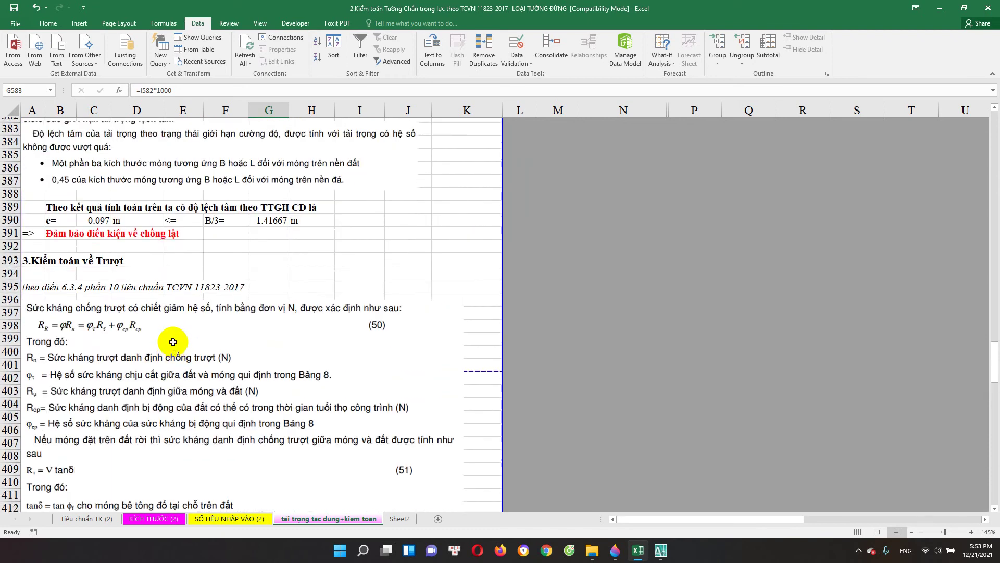
scroll(173, 343, "up", 5)
scroll(173, 349, "up", 5)
scroll(172, 343, "up", 5)
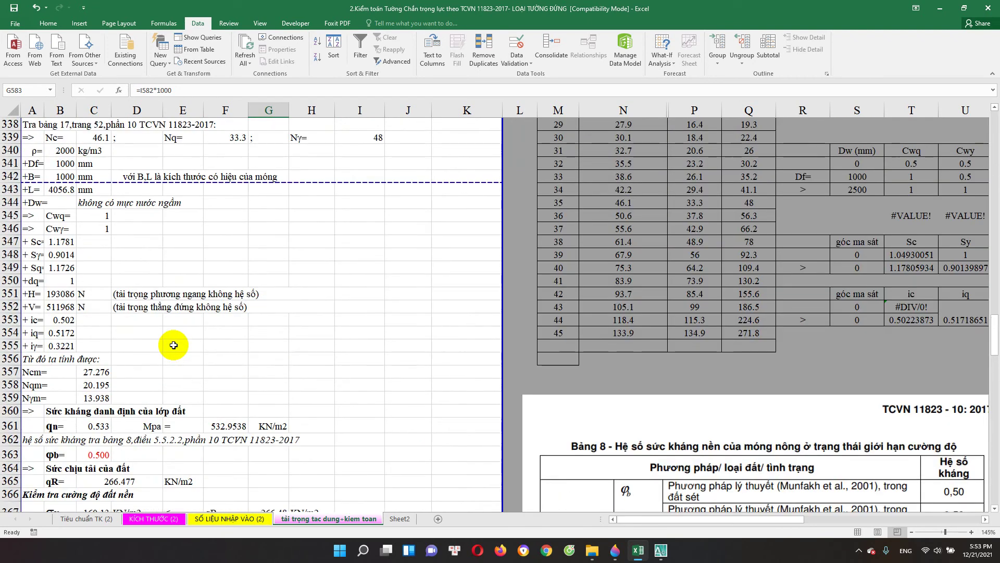
scroll(146, 380, "down", 2)
Enter 0.7 m for footing thickness T2 in H35, then view the tải trọng tac dung+kiem toan results.
left_click(134, 518)
left_click(399, 316)
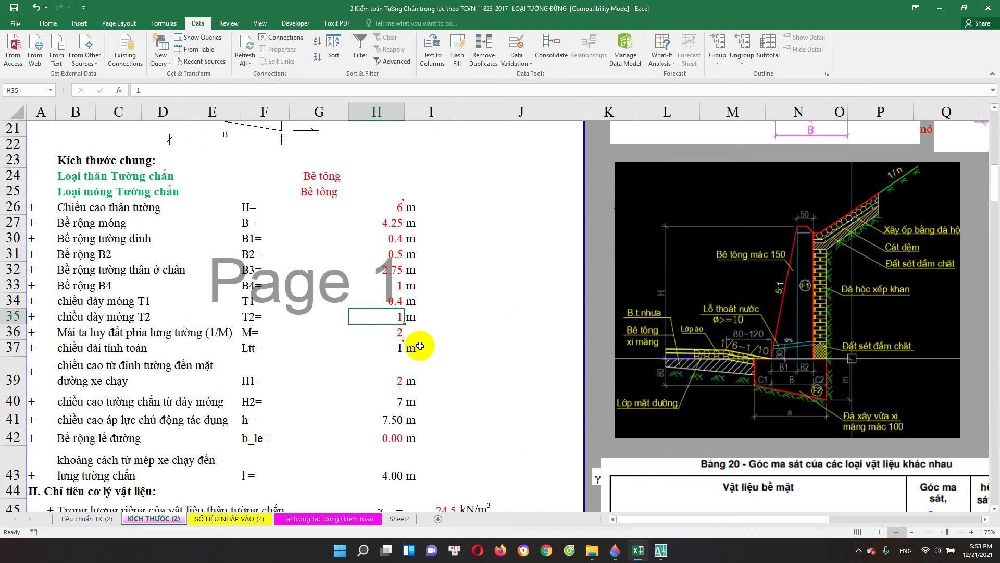
type("0.")
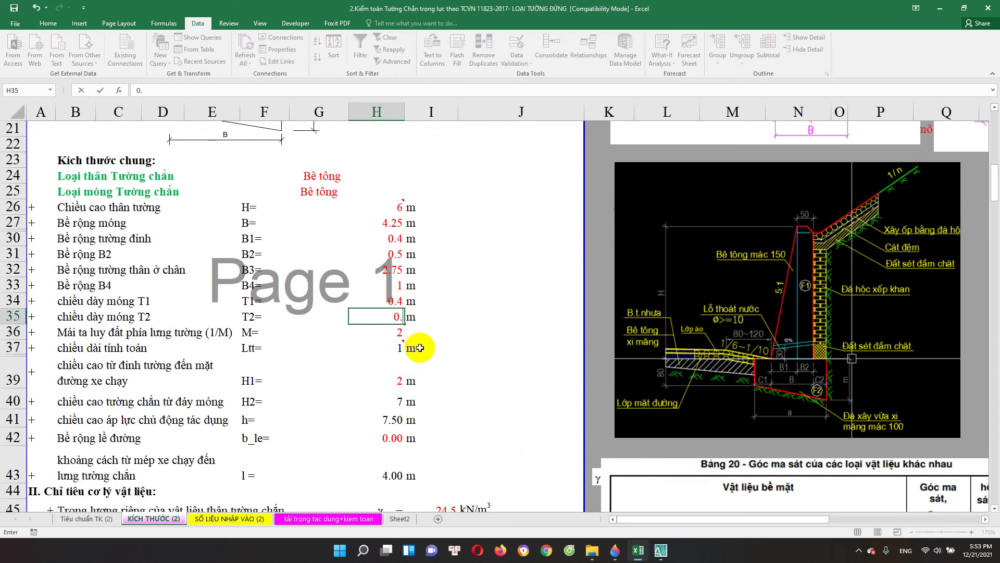
scroll(420, 347, "down", 8)
left_click(396, 381)
key("ctrl+z")
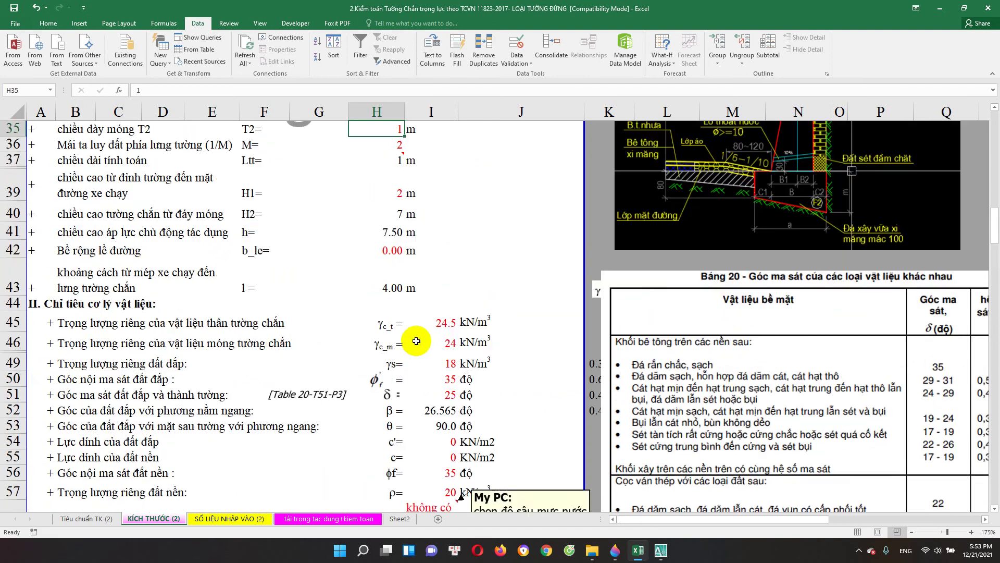
scroll(442, 293, "up", 1)
type("0.7")
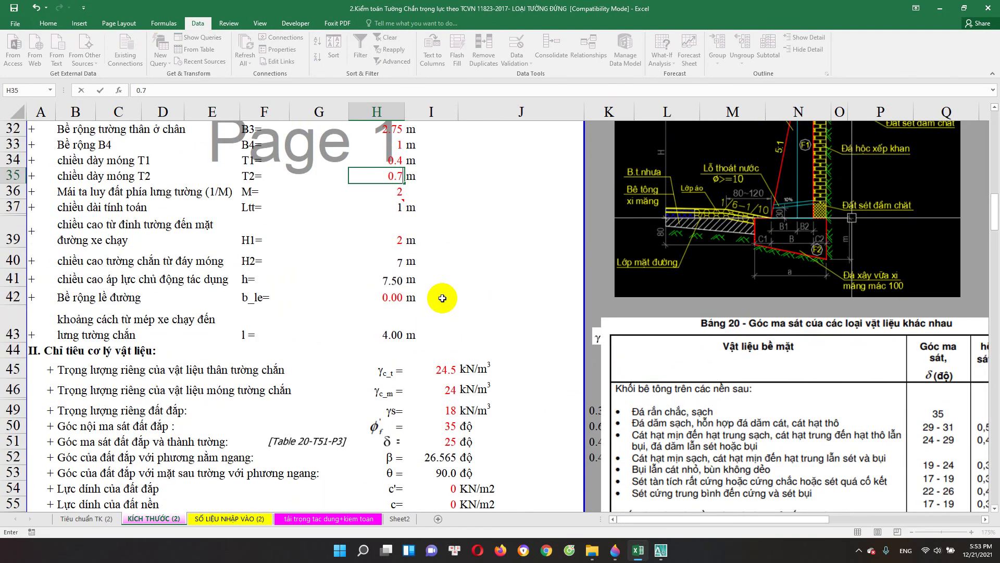
key("Return")
left_click(341, 519)
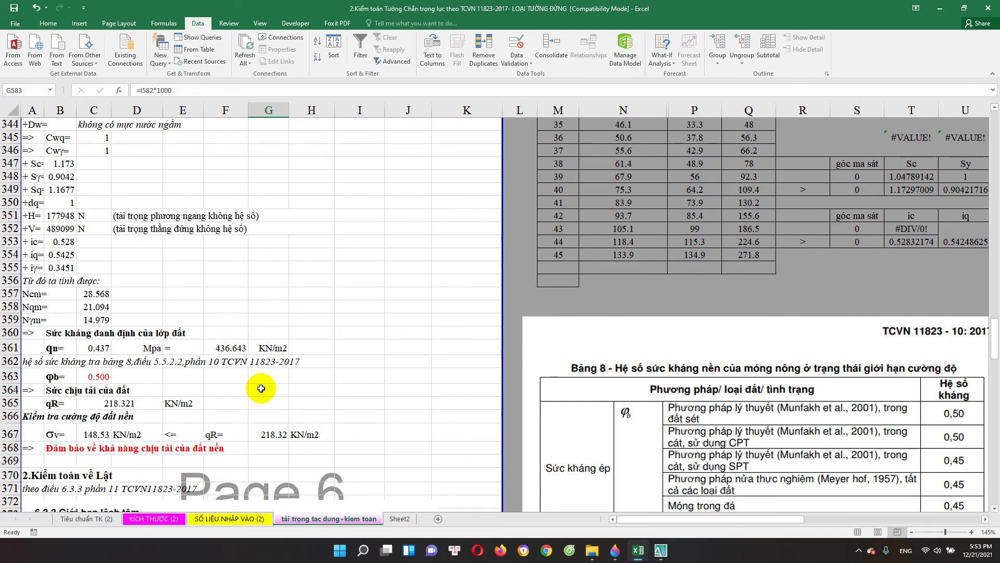
Inspect the tensile check verdict formula in the tensile check table.
scroll(191, 429, "down", 4)
scroll(193, 430, "down", 13)
scroll(195, 431, "down", 14)
scroll(198, 431, "down", 5)
scroll(199, 430, "down", 6)
scroll(201, 430, "down", 7)
scroll(201, 427, "down", 5)
scroll(206, 428, "down", 7)
scroll(207, 427, "down", 6)
scroll(214, 425, "down", 10)
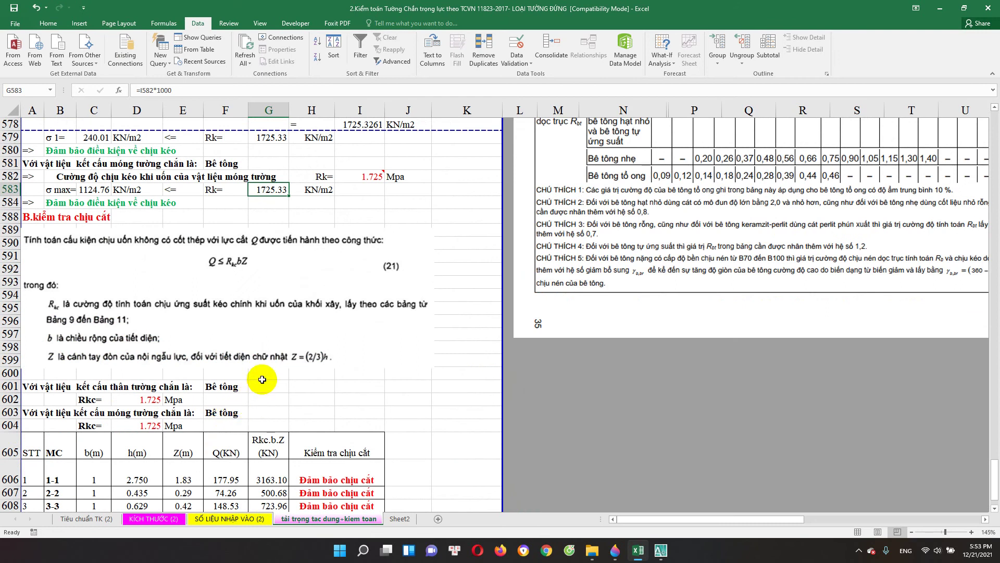
left_click(102, 204)
left_click(54, 202)
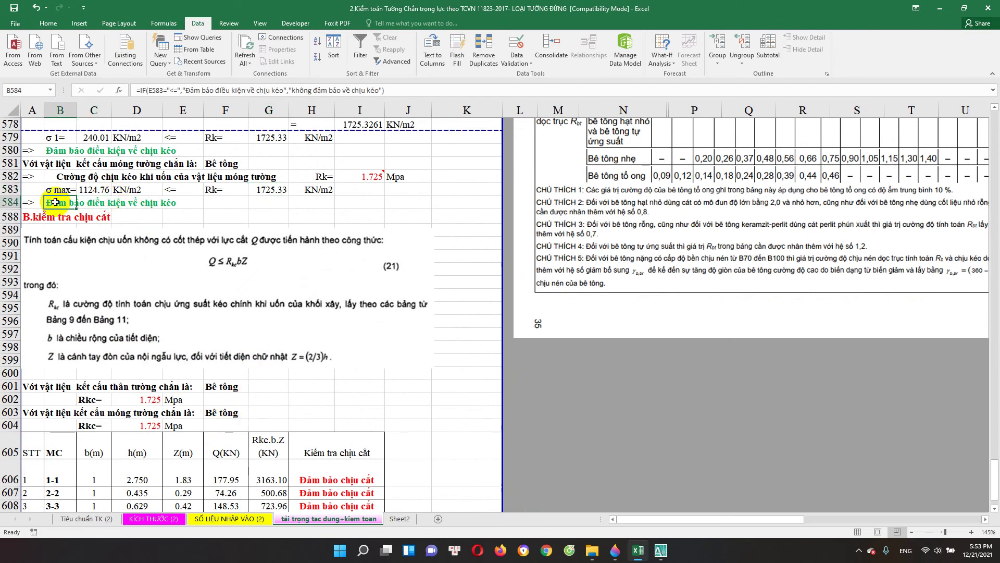
Review the footing tensile strength row, then return to the KÍCH THƯỚC (2) sheet.
scroll(124, 273, "down", 1)
scroll(124, 273, "down", 4)
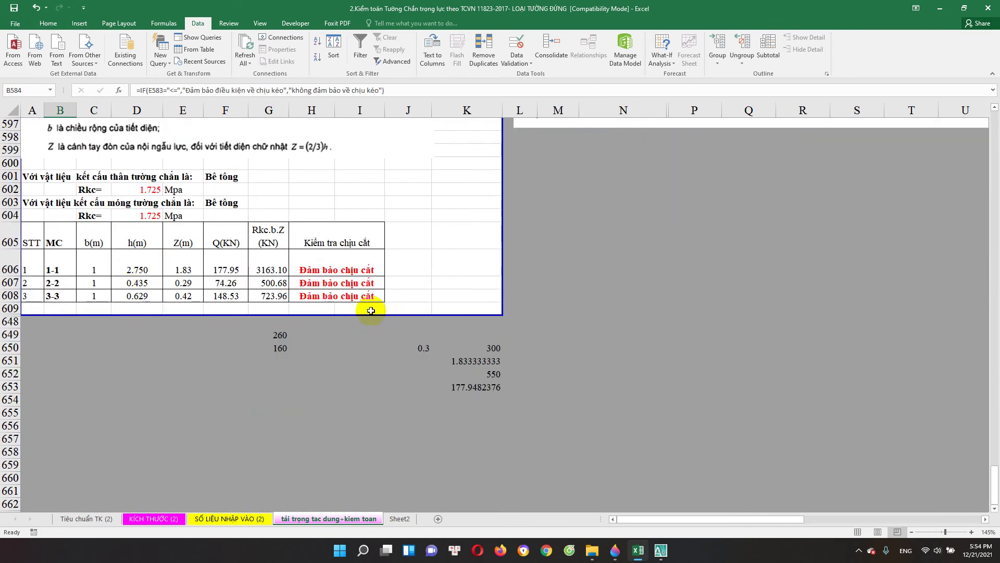
left_click(336, 307)
scroll(329, 310, "up", 9)
scroll(330, 310, "up", 2)
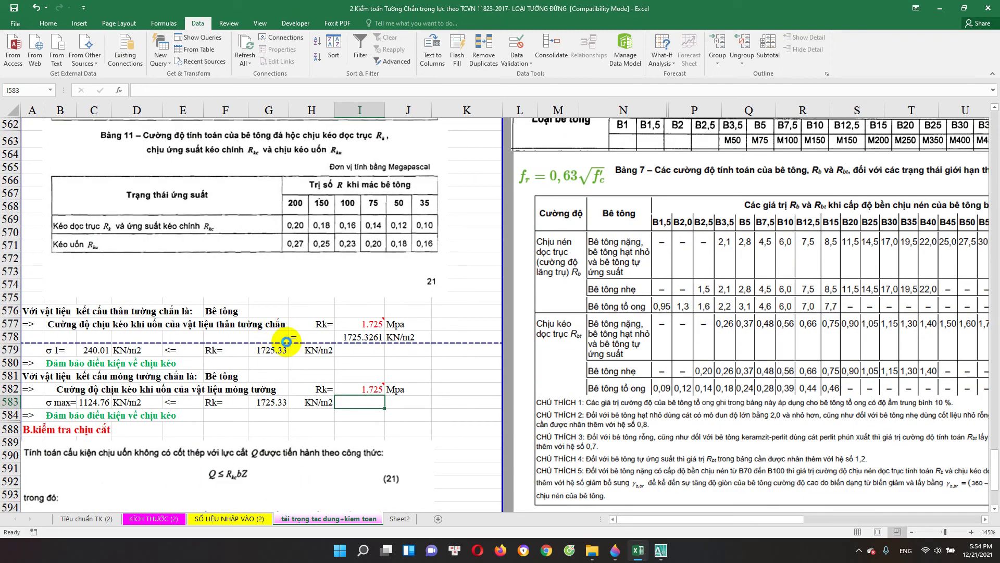
left_click(164, 521)
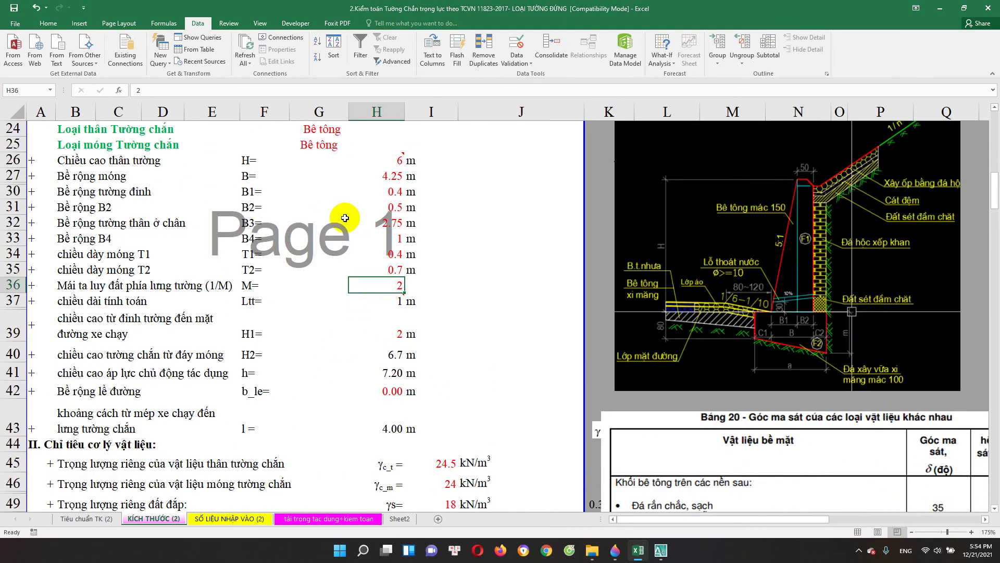
left_click(34, 6)
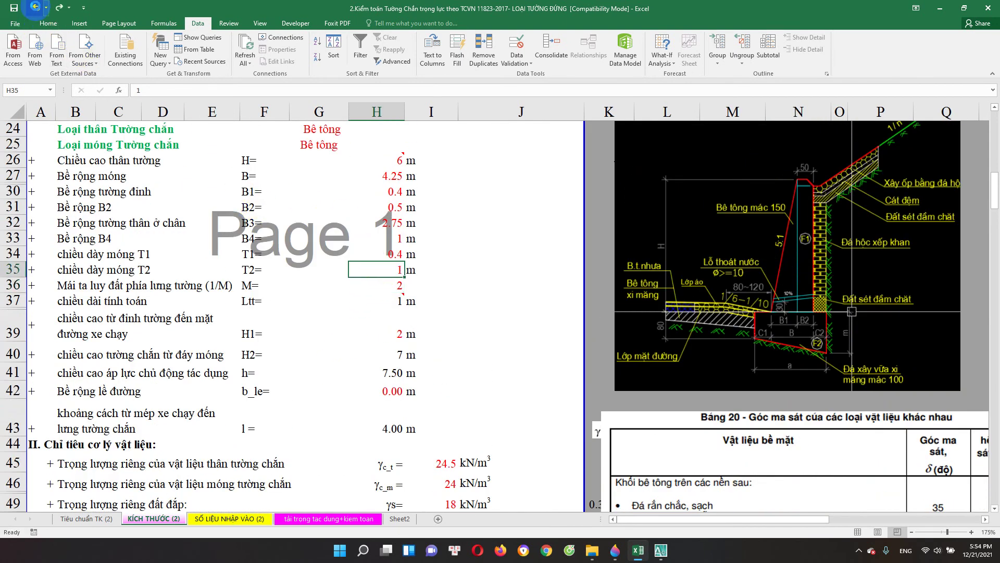
left_click(35, 7)
left_click(36, 7)
left_click(36, 7)
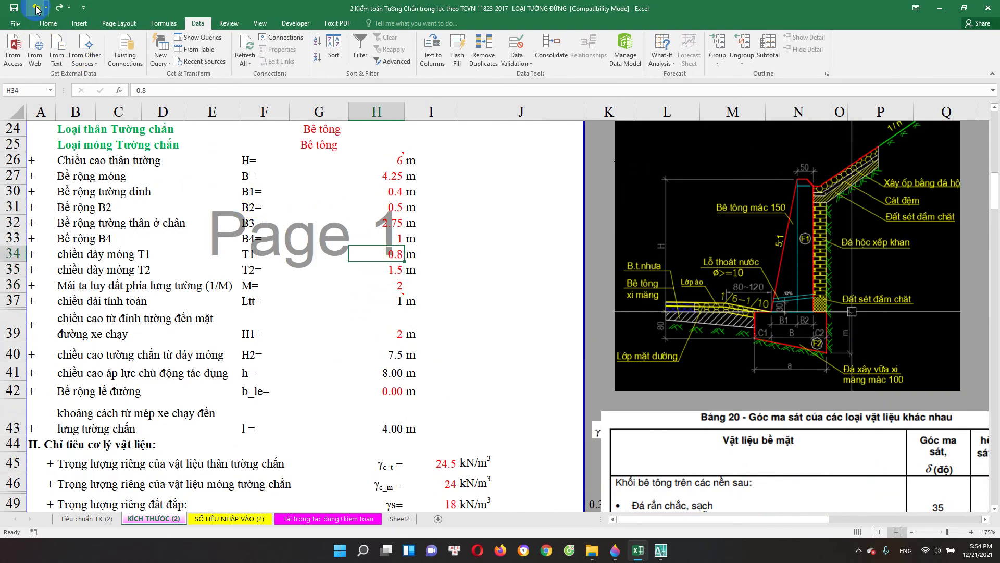
left_click(35, 7)
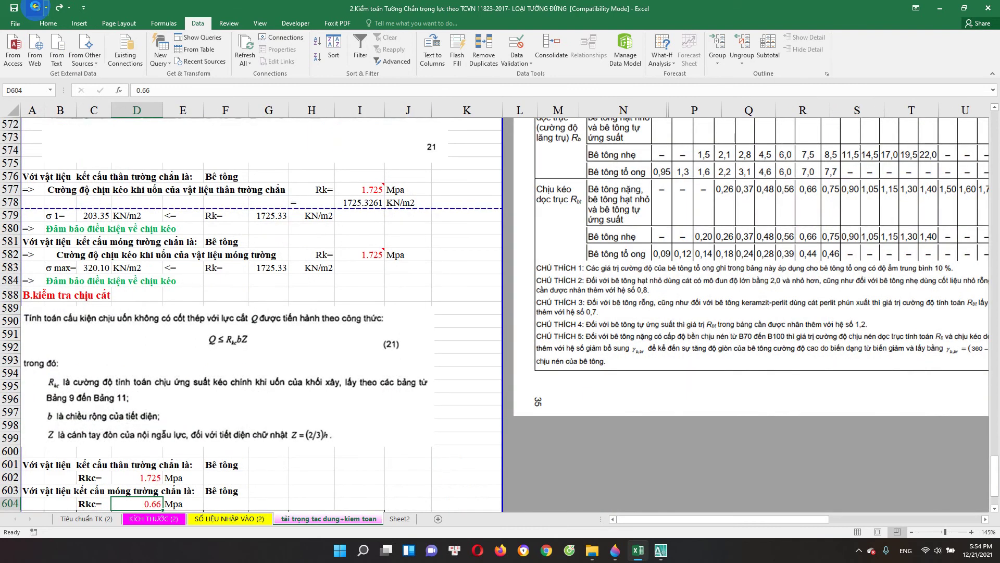
left_click(35, 7)
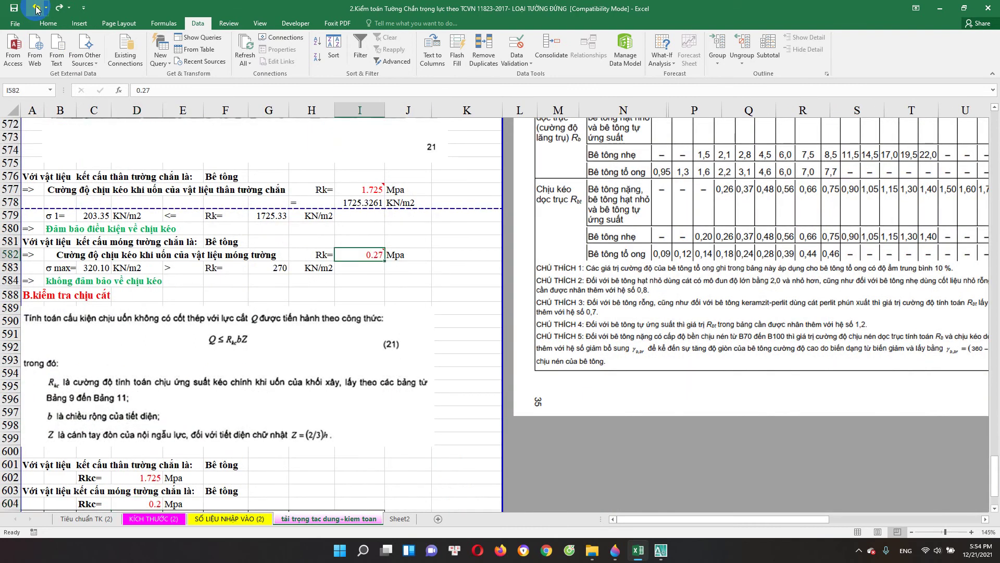
left_click(35, 7)
left_click(36, 8)
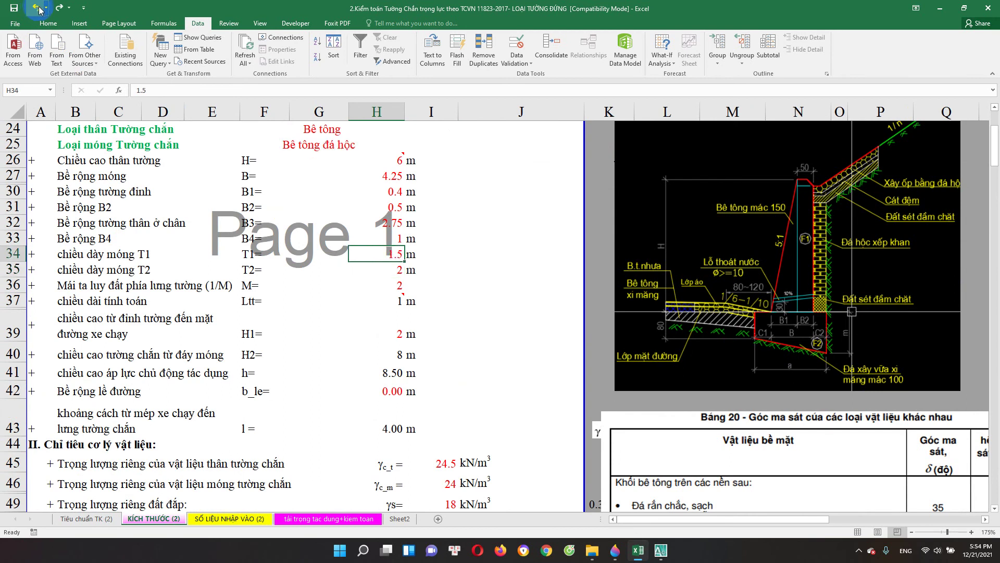
left_click(372, 274)
scroll(388, 268, "down", 1)
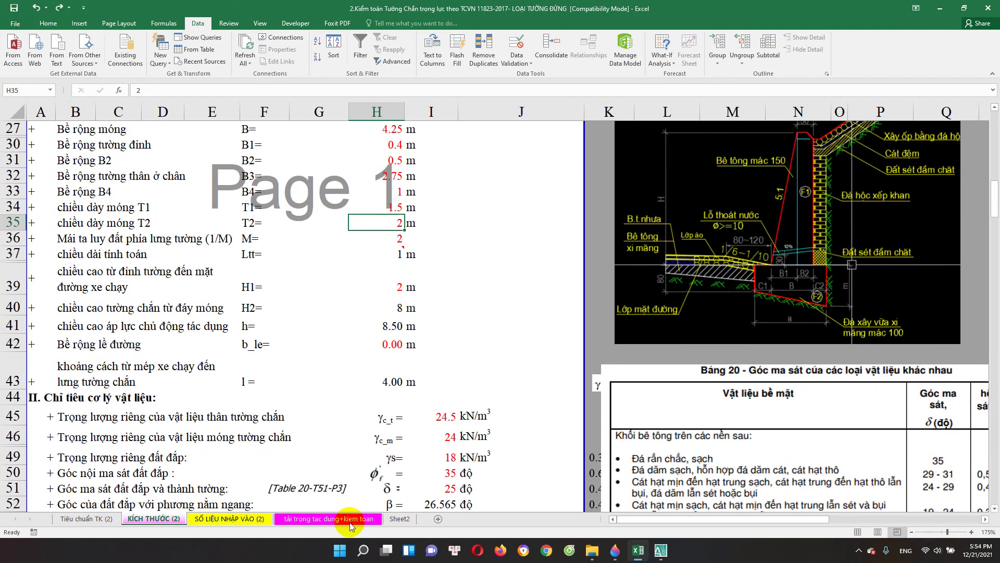
Inspect footing Rkc in D604 and the Rkc.b.Z results for sections 1-1 to 3-3.
left_click(350, 518)
scroll(341, 469, "down", 3)
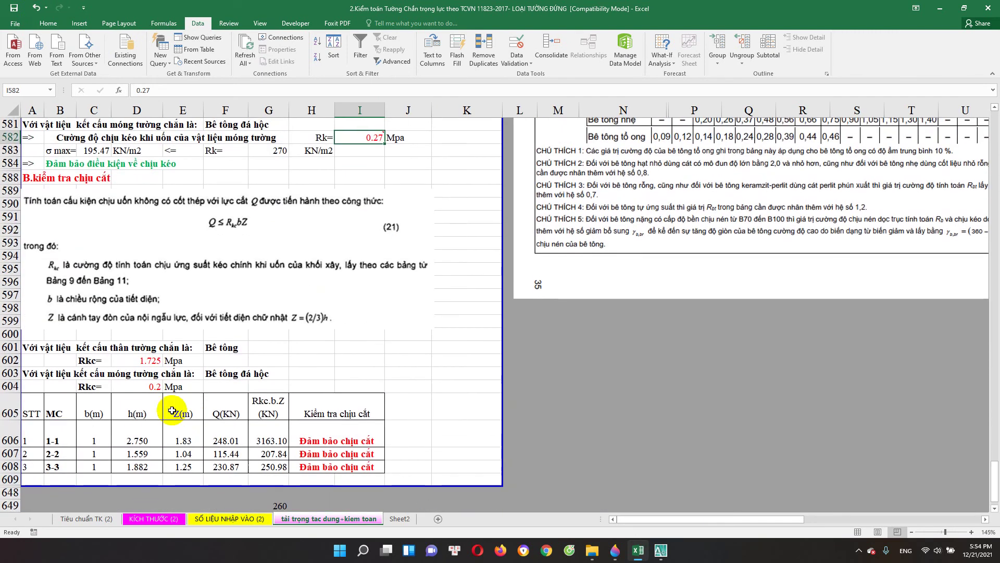
left_click(151, 386)
left_click(307, 441)
left_click(274, 453)
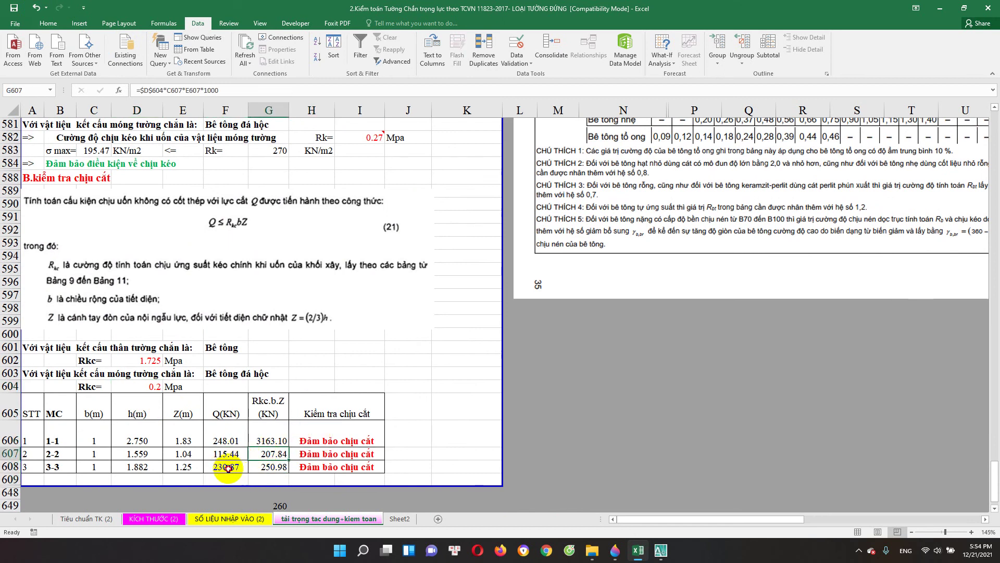
left_click(268, 466)
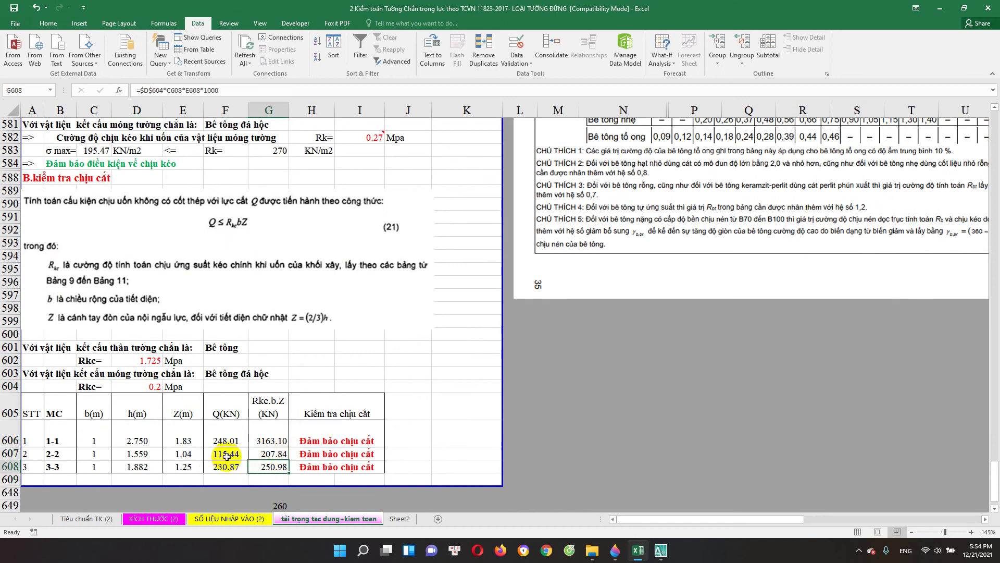
left_click(151, 386)
Check how the footing Rk value of 270 is derived.
scroll(186, 388, "up", 1)
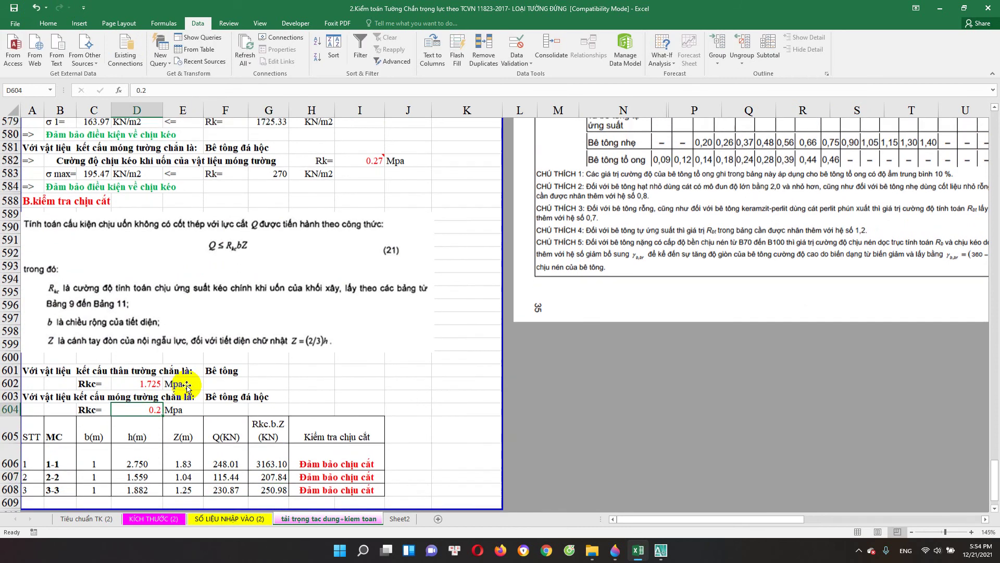
scroll(186, 388, "up", 3)
left_click_drag(96, 268, 275, 271)
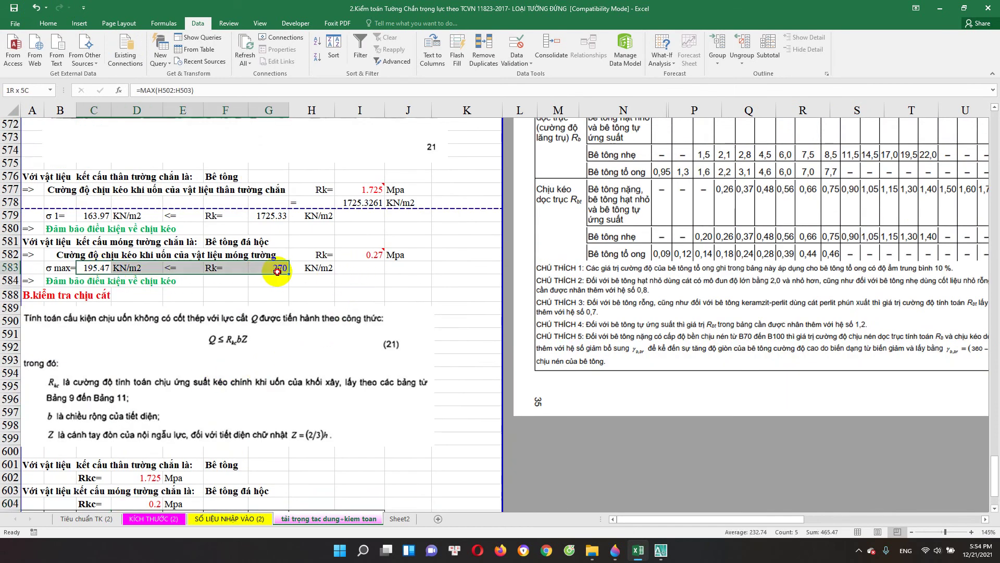
left_click(284, 268)
scroll(285, 267, "up", 3)
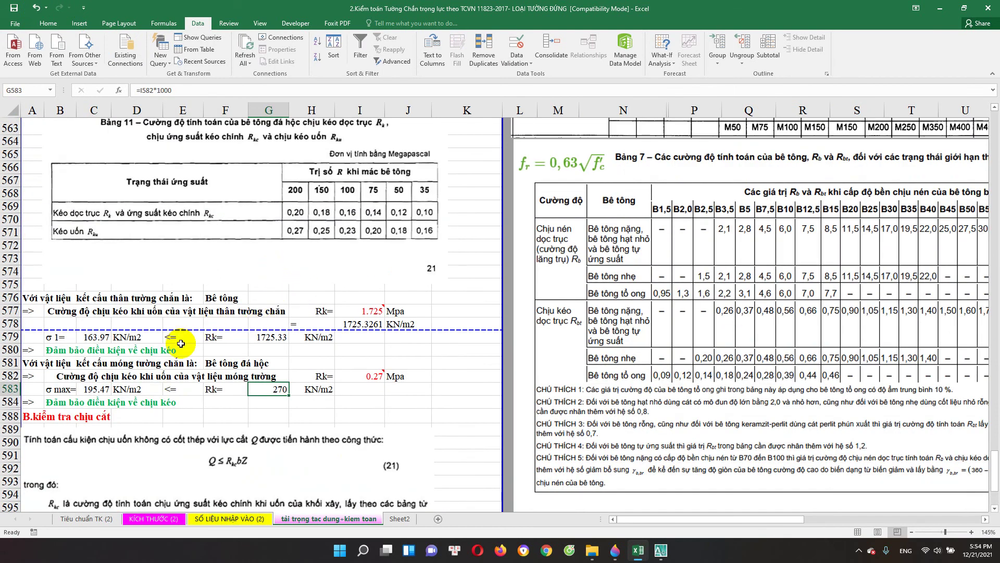
scroll(184, 343, "up", 2)
scroll(186, 344, "down", 2)
scroll(201, 283, "down", 3)
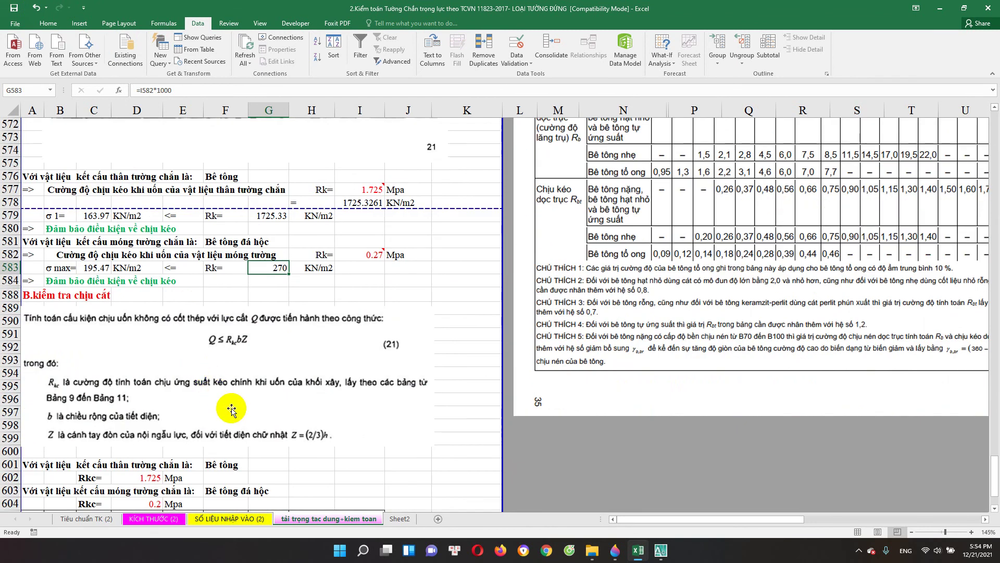
scroll(239, 406, "down", 2)
Set footing Rkc in D604 to 0.18 and check the reduced section 3-3 shear capacity.
left_click(153, 426)
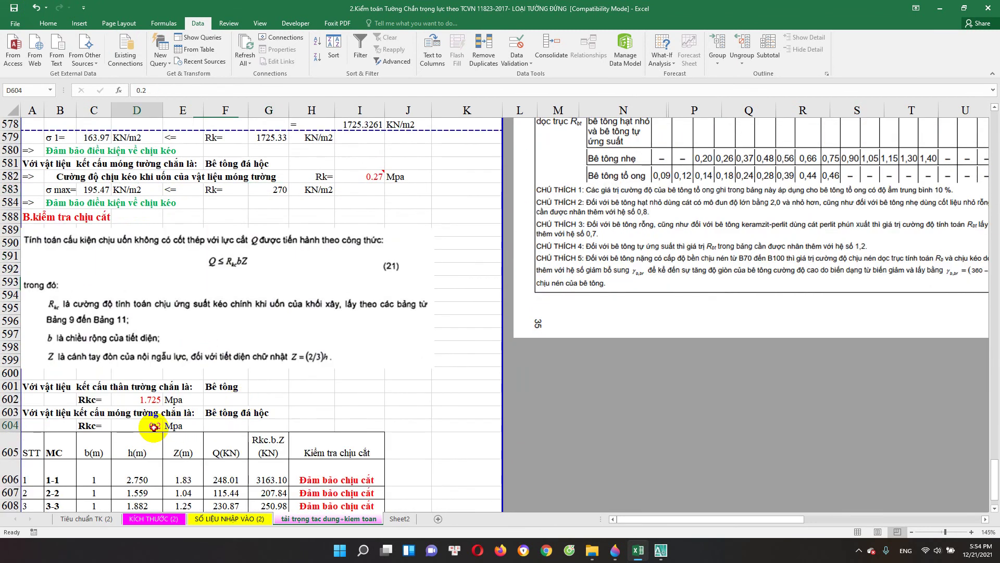
scroll(153, 426, "down", 1)
scroll(281, 297, "up", 7)
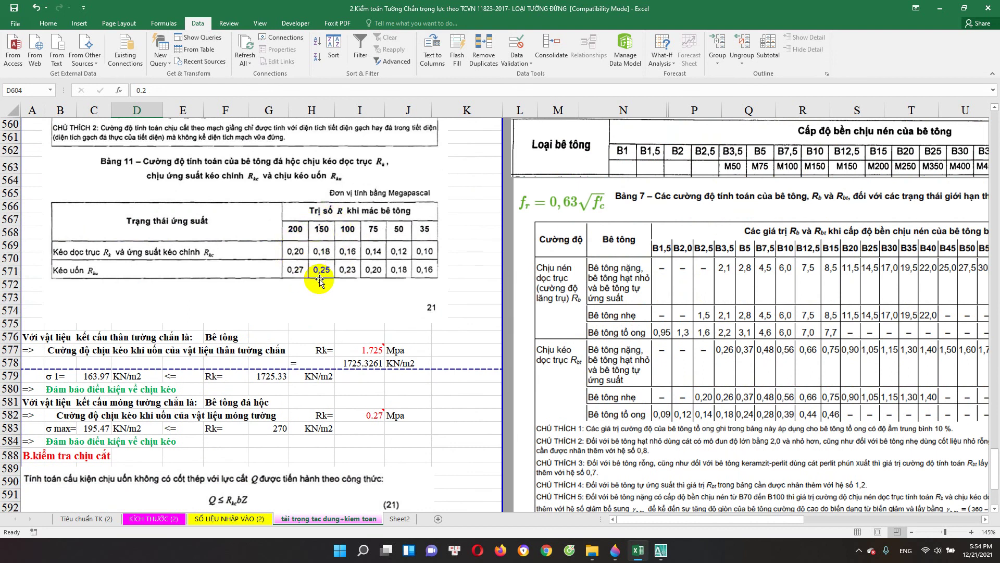
scroll(320, 281, "down", 6)
scroll(319, 281, "down", 2)
type("0.")
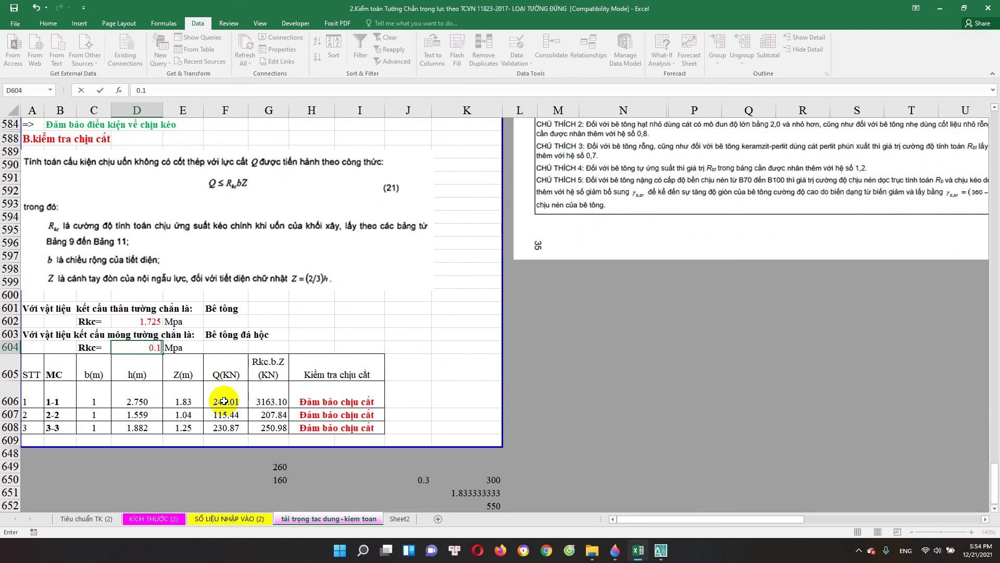
type("8")
key("Return")
left_click(307, 431)
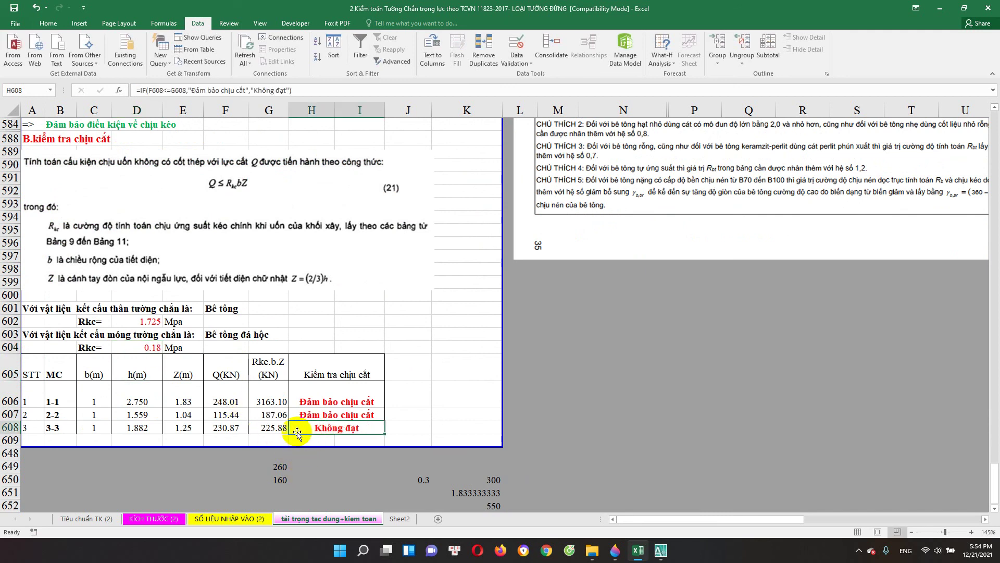
left_click(263, 428)
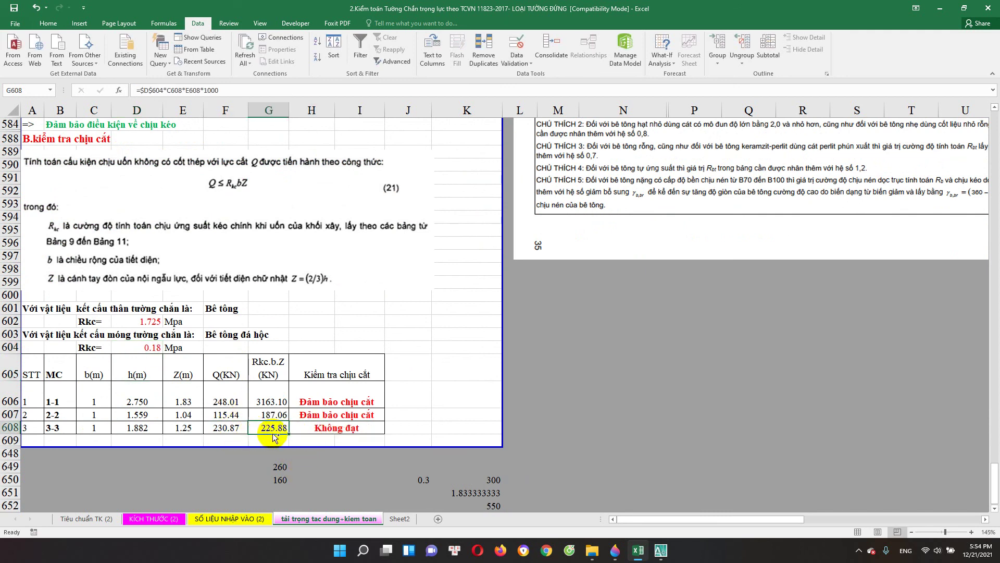
Restore footing Rkc to 0.2 and save the workbook.
key("ctrl+z")
key("ctrl+s")
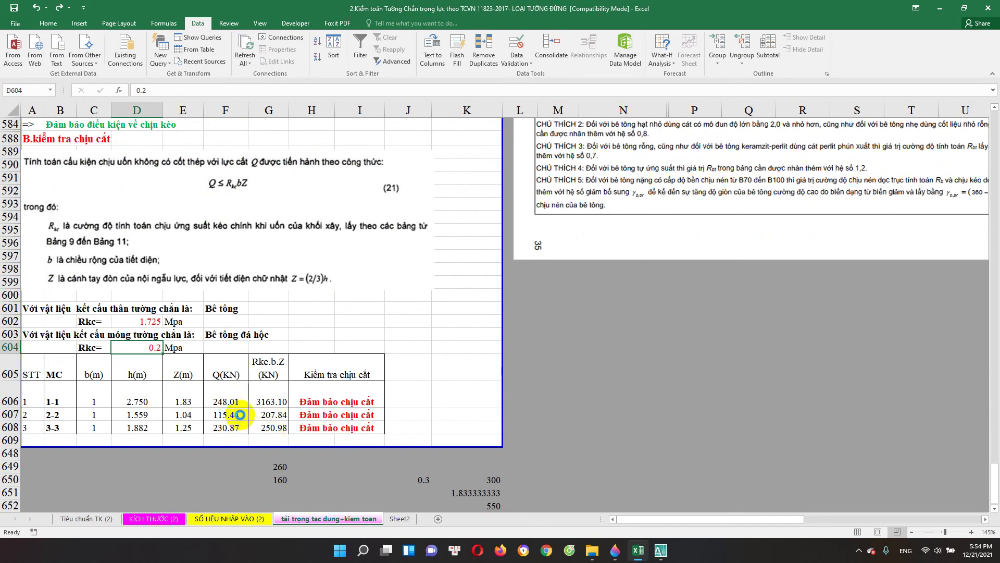
scroll(218, 415, "up", 5)
Return to the Tiêu chuẩn TK (2) standards sheet, then bring up and pan the AutoCAD wall drawing.
scroll(224, 396, "up", 5)
scroll(232, 377, "up", 5)
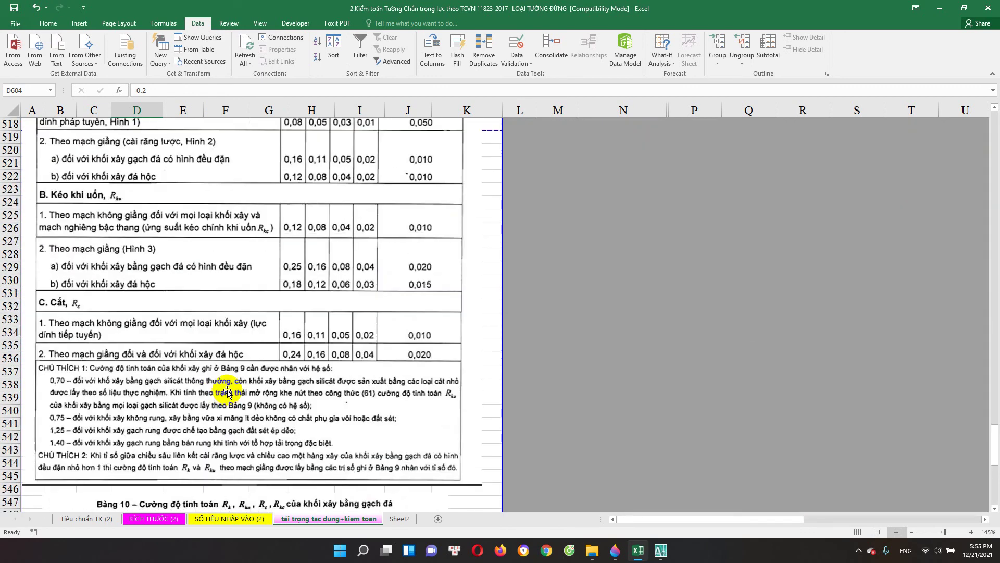
scroll(236, 368, "up", 4)
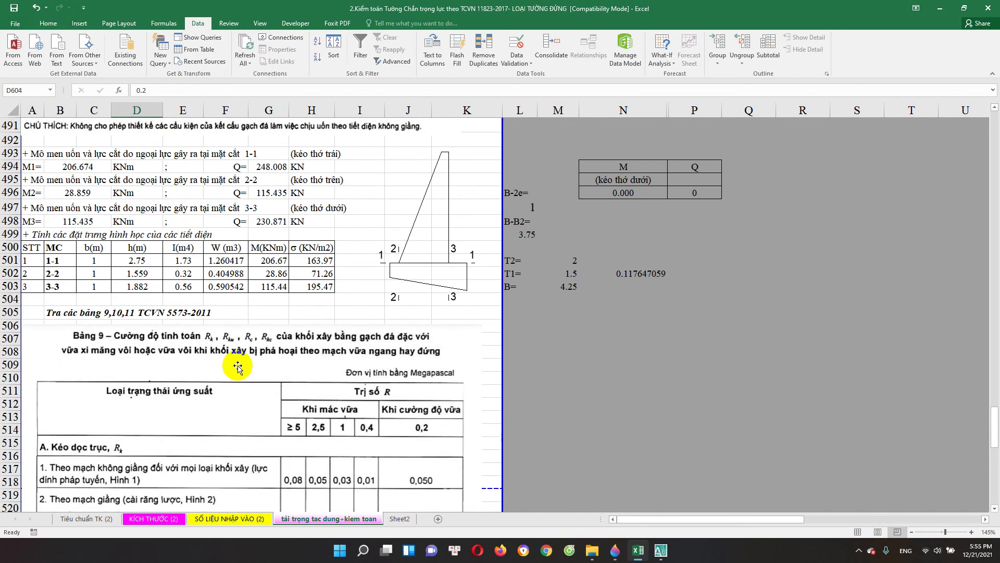
scroll(237, 366, "up", 5)
scroll(267, 342, "up", 9)
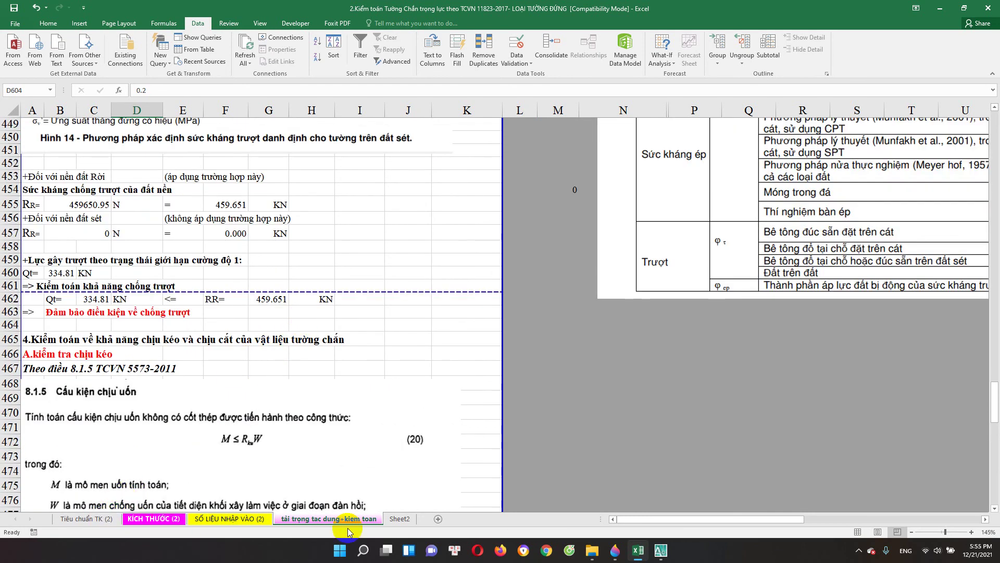
left_click(86, 519)
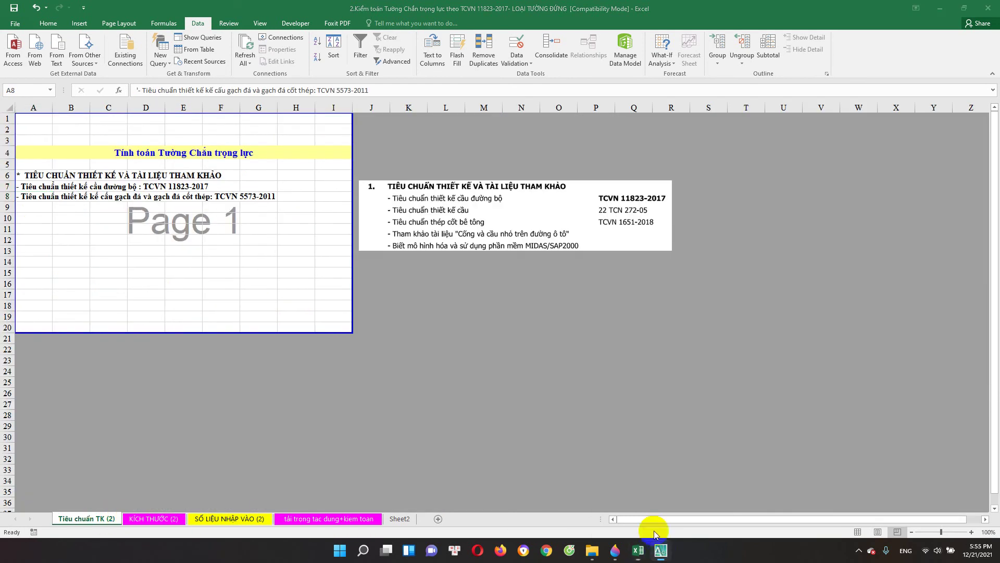
left_click(660, 550)
left_click_drag(457, 338, 485, 375)
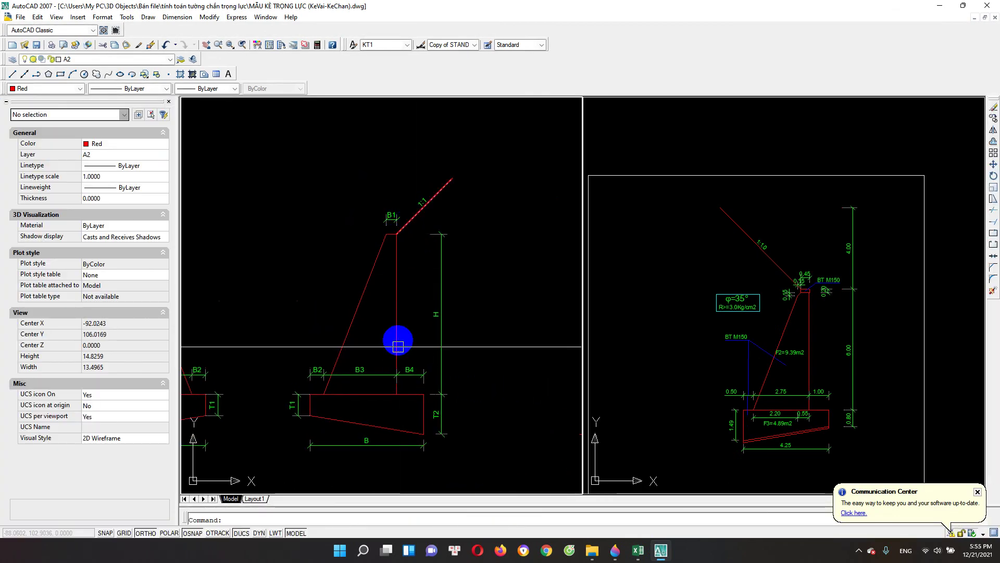
left_click(712, 351)
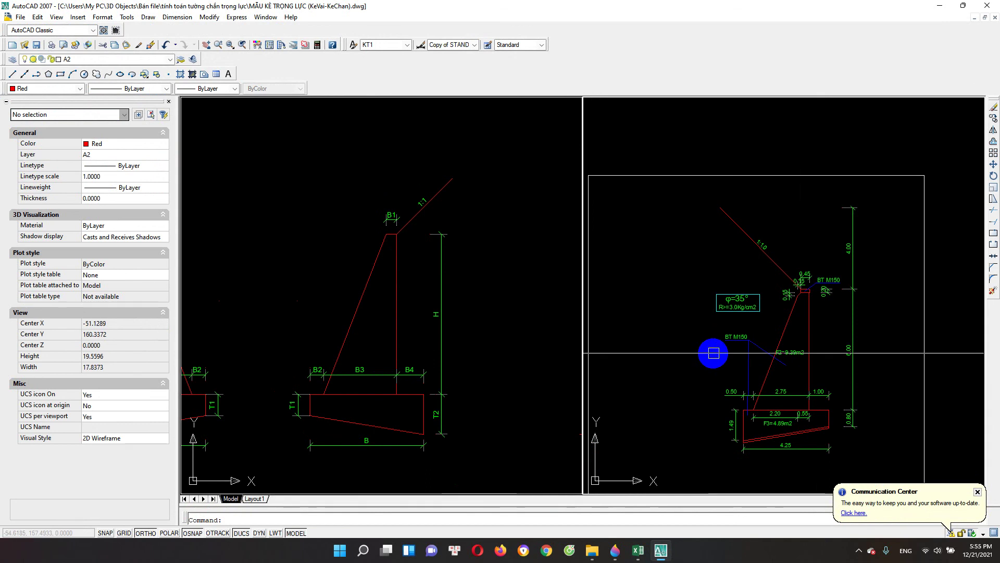
left_click(380, 263)
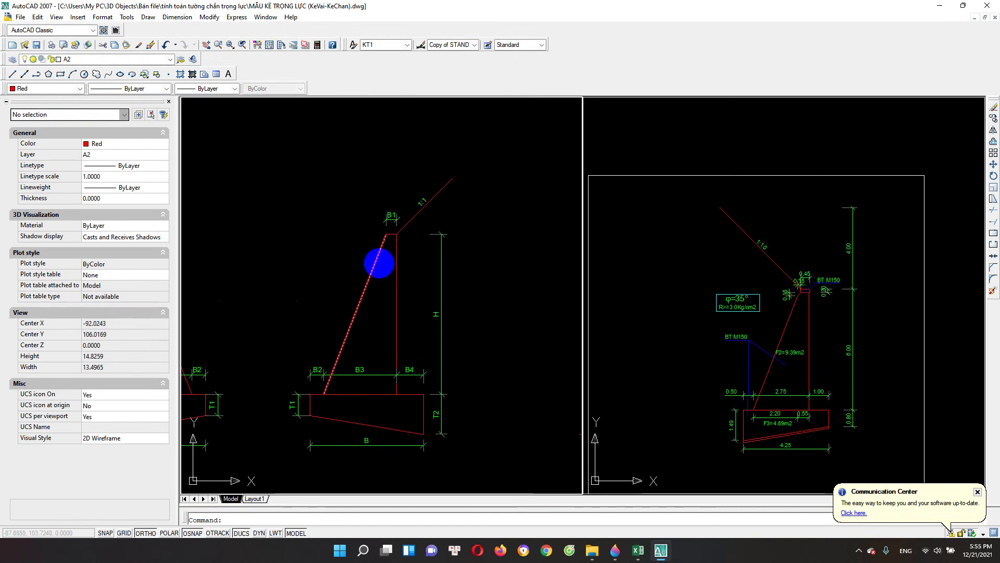
left_click(832, 351)
scroll(833, 300, "up", 2)
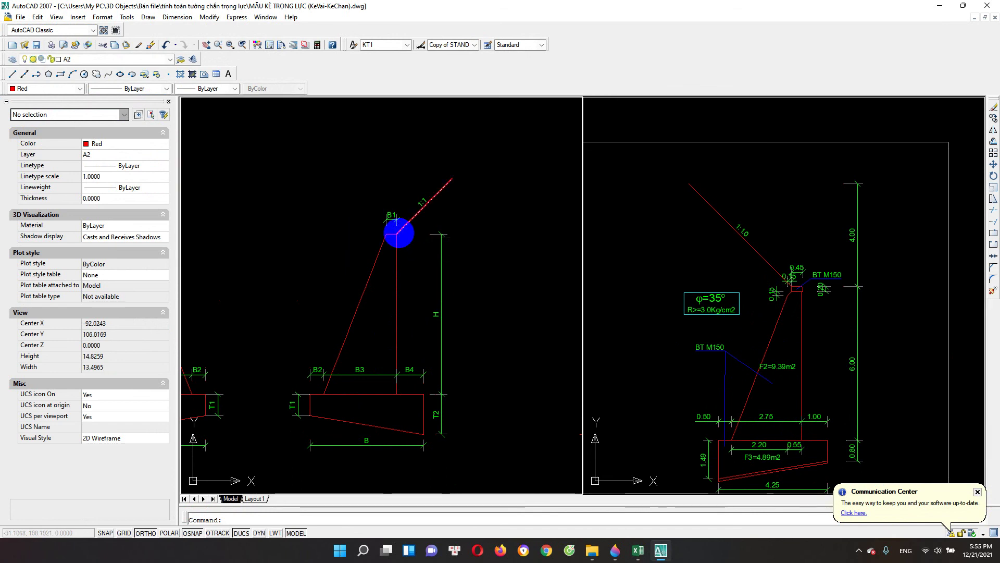
left_click(395, 252)
left_click(759, 353)
left_click(400, 281)
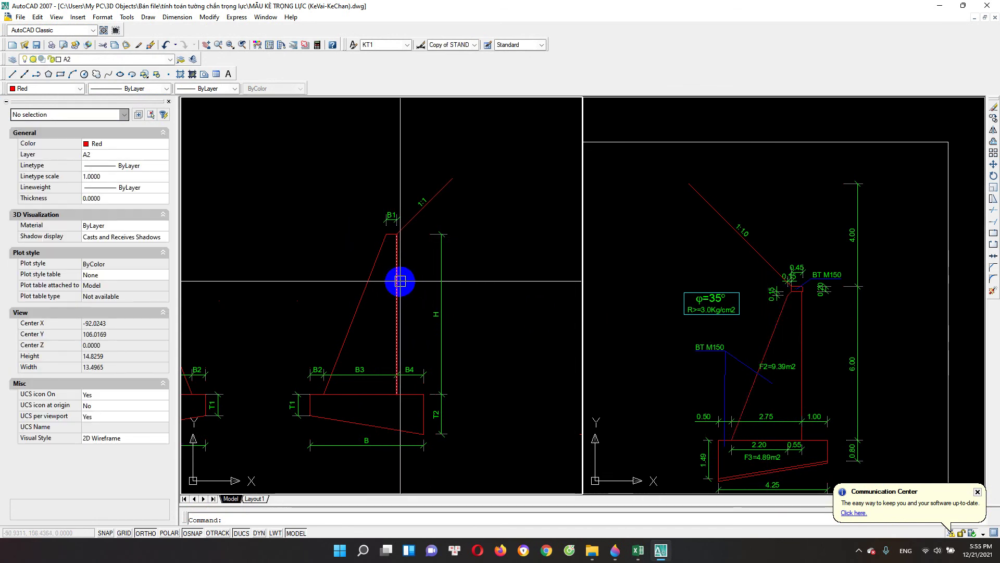
left_click(759, 337)
left_click(461, 318)
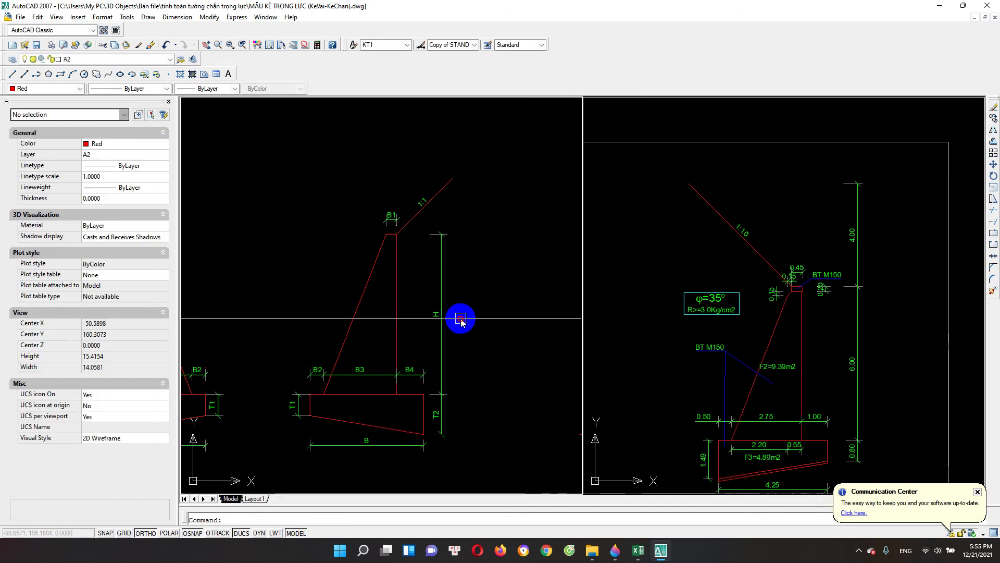
left_click_drag(460, 317, 482, 347)
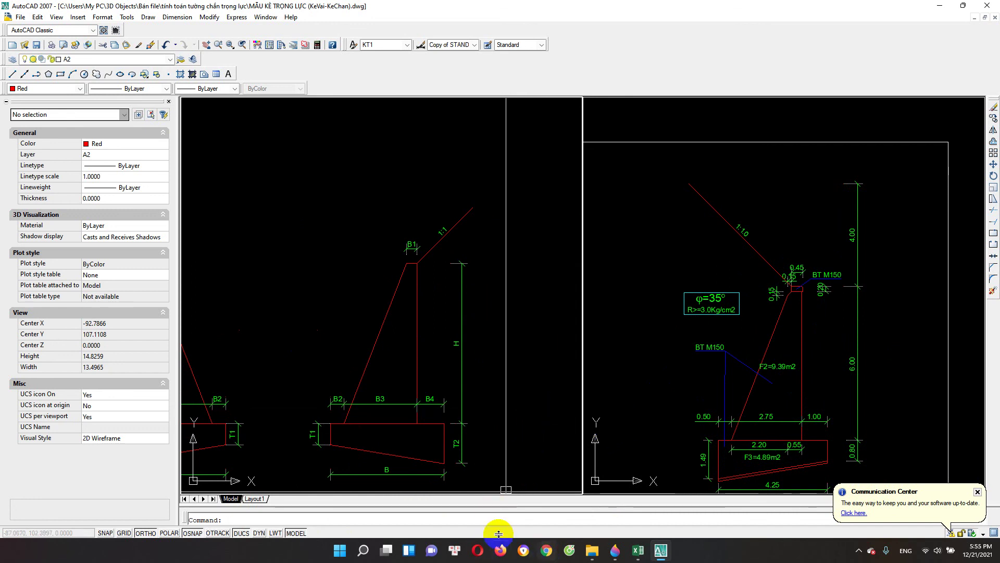
left_click_drag(377, 456, 408, 458)
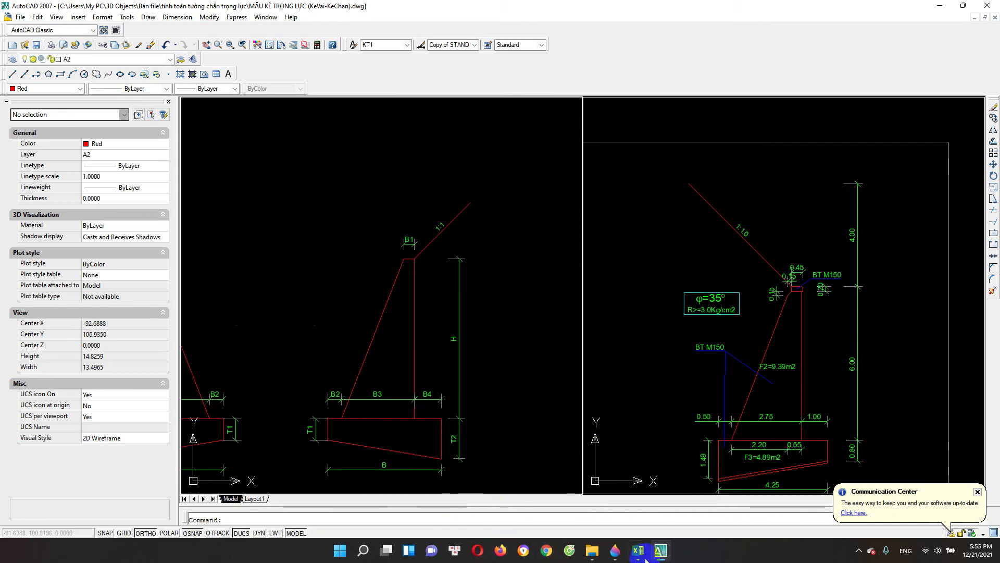